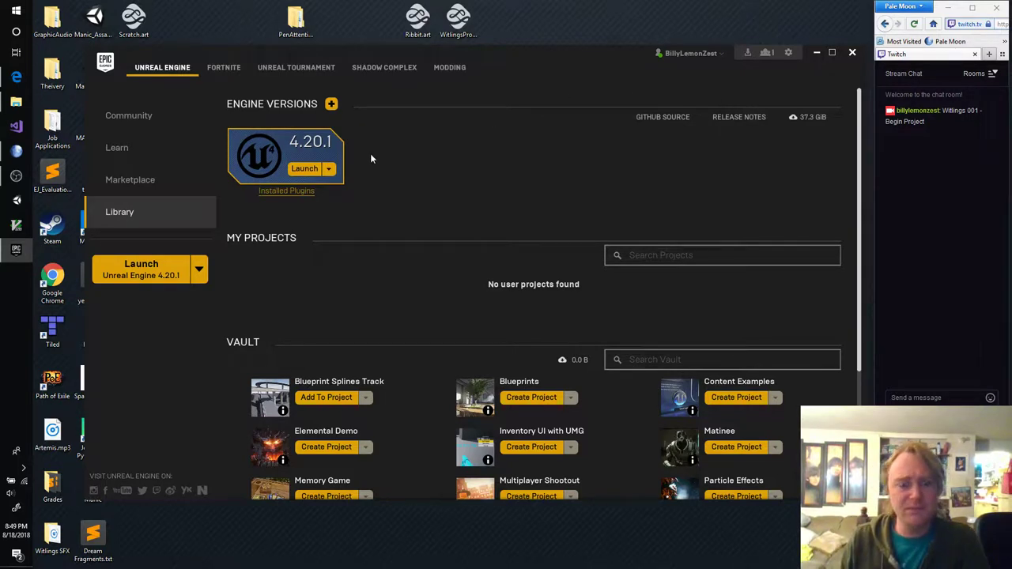
Launch Unreal Engine 4.20.1 from the Epic Games Launcher library
click(305, 170)
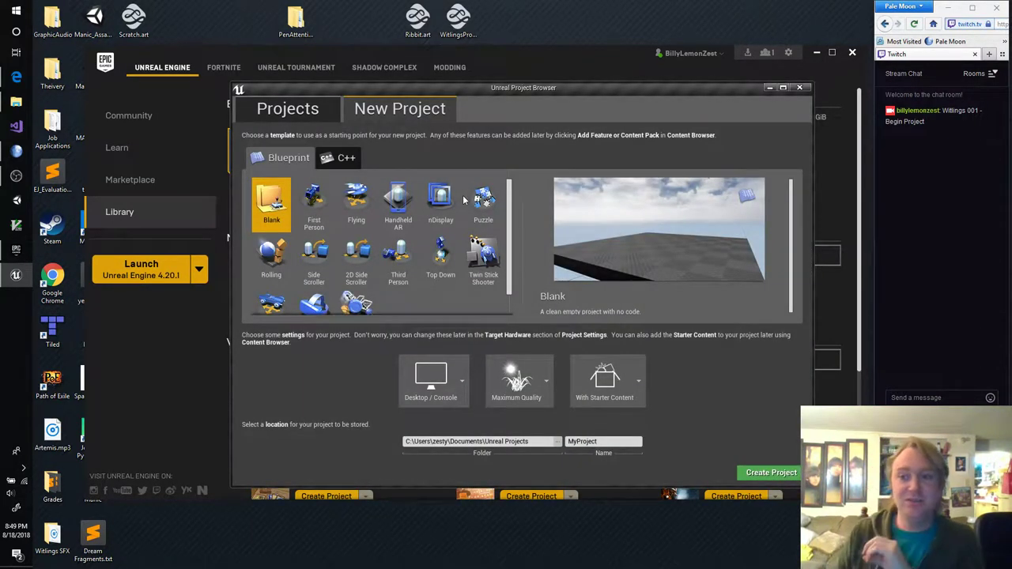
Choose the C++ Basic Code template and name the new project Witlings
click(347, 158)
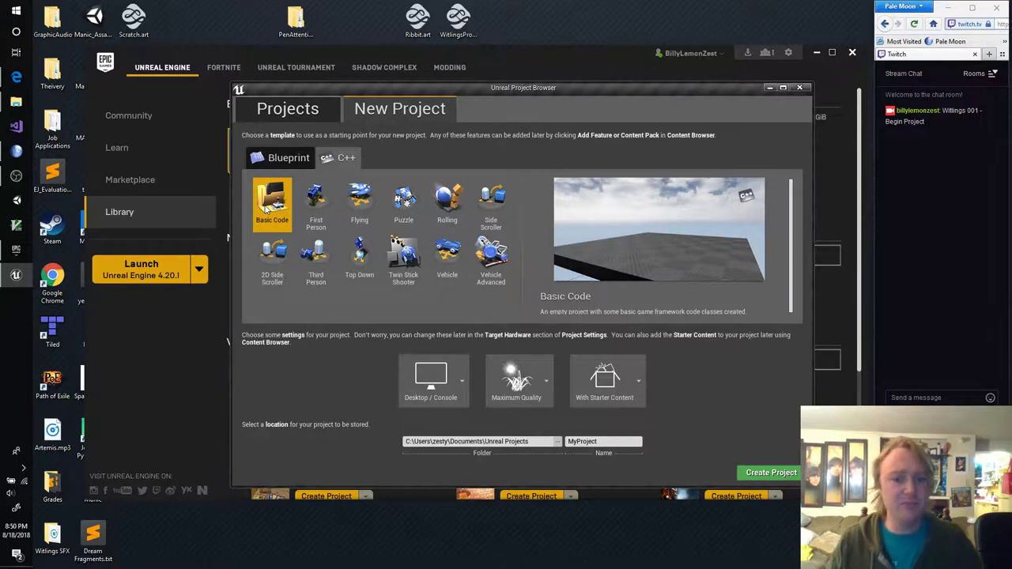
double_click(597, 441)
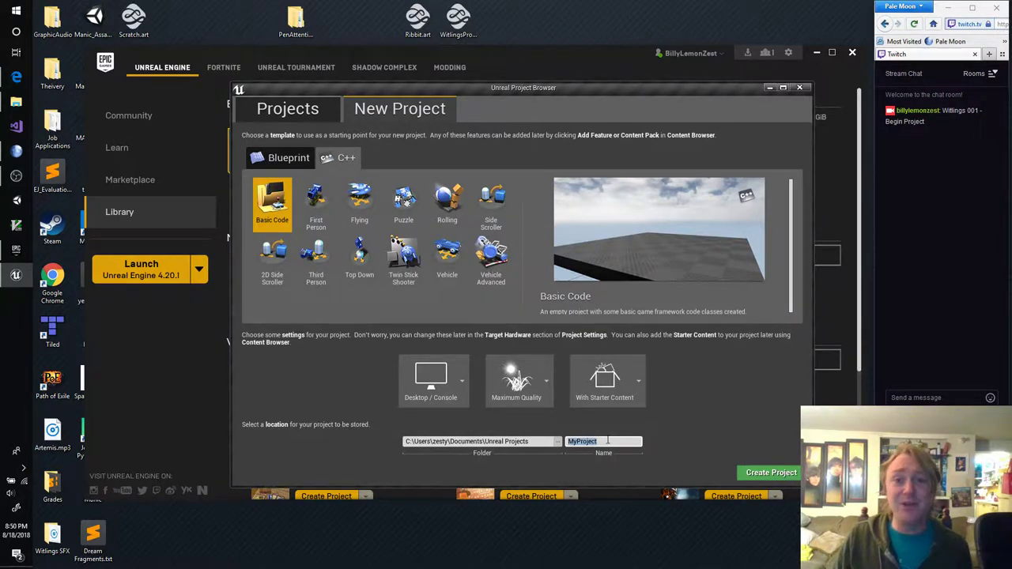
click(605, 443)
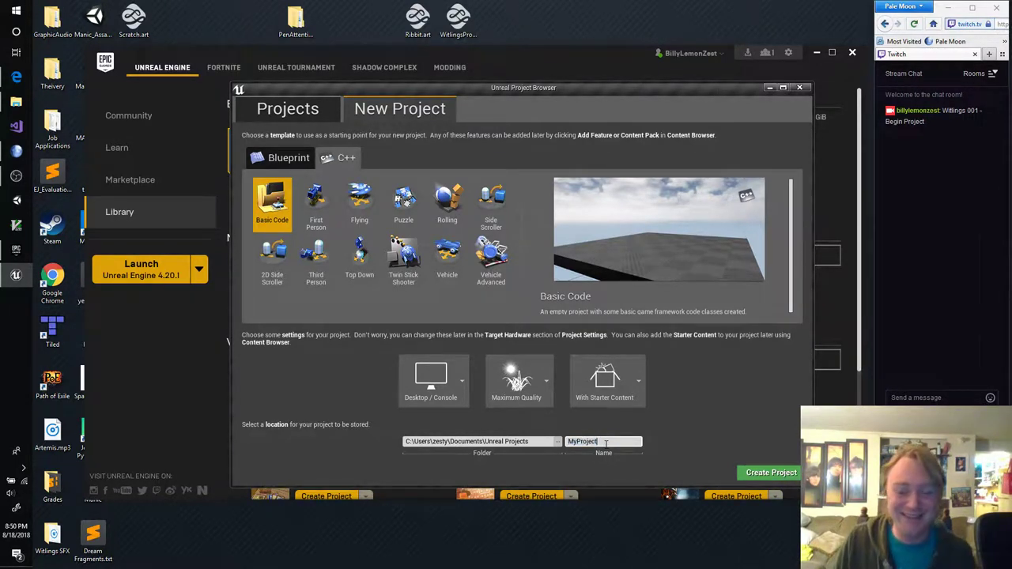
double_click(619, 441)
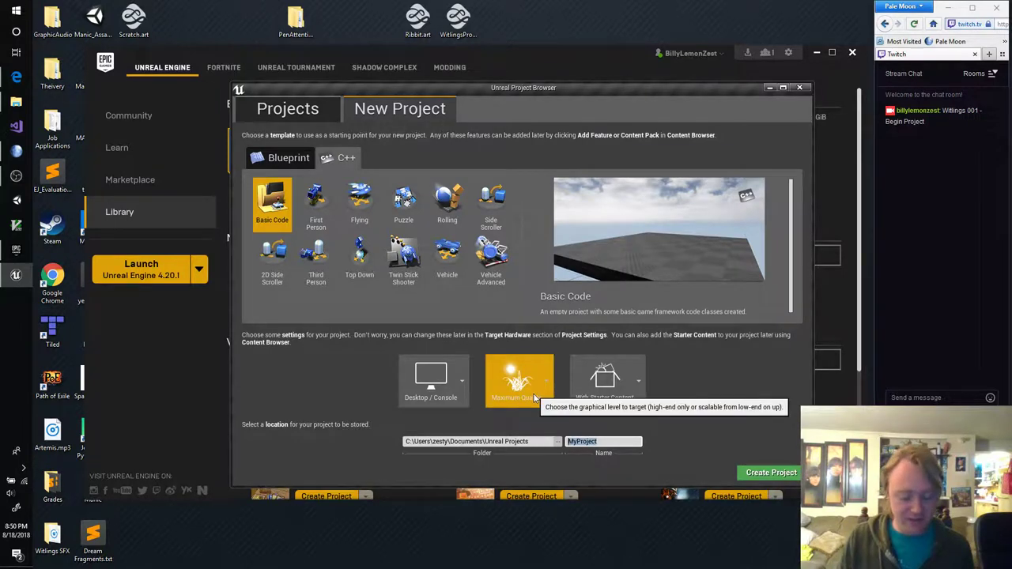
text(Witlings)
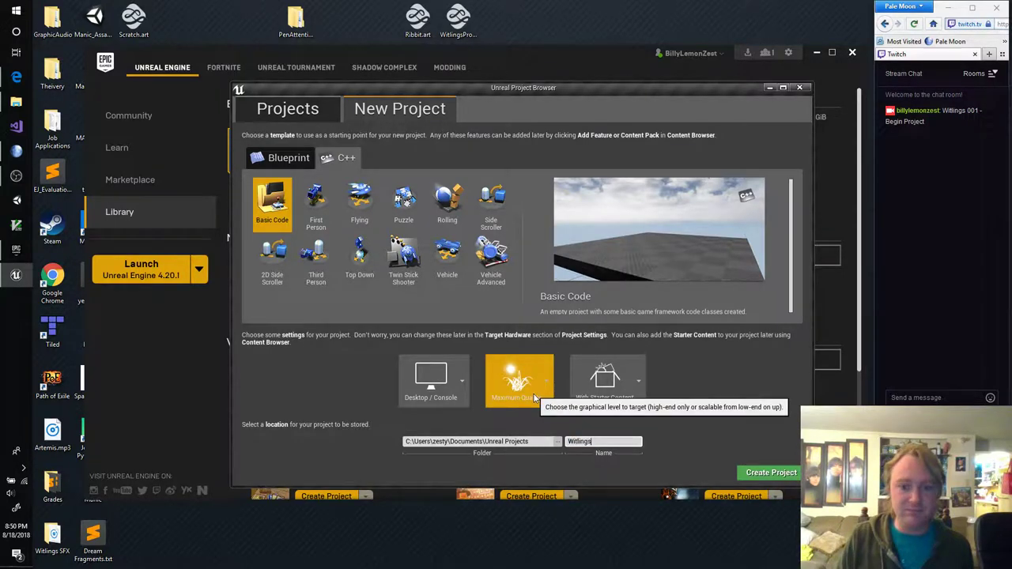
Create the Witlings project, then bring up Windows search while its code generates
click(772, 473)
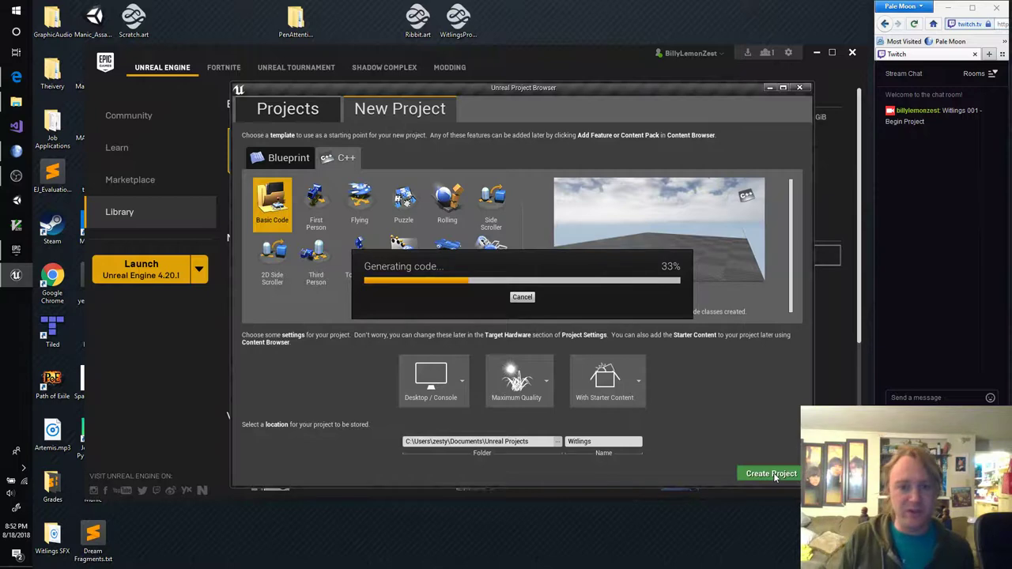
key(super)
Launch Mischief via search and switch the canvas to grey paper
text(mis)
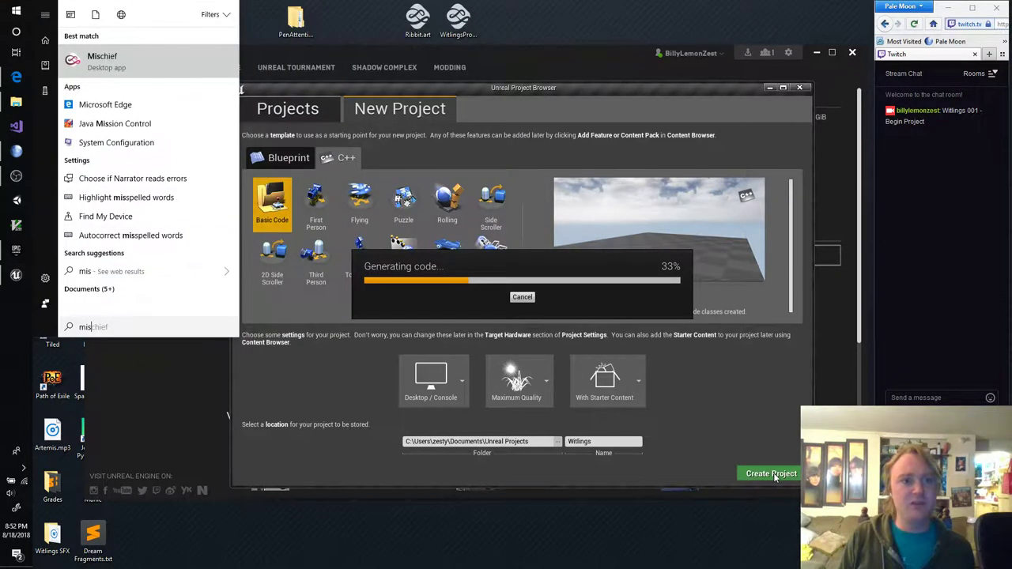
key(Return)
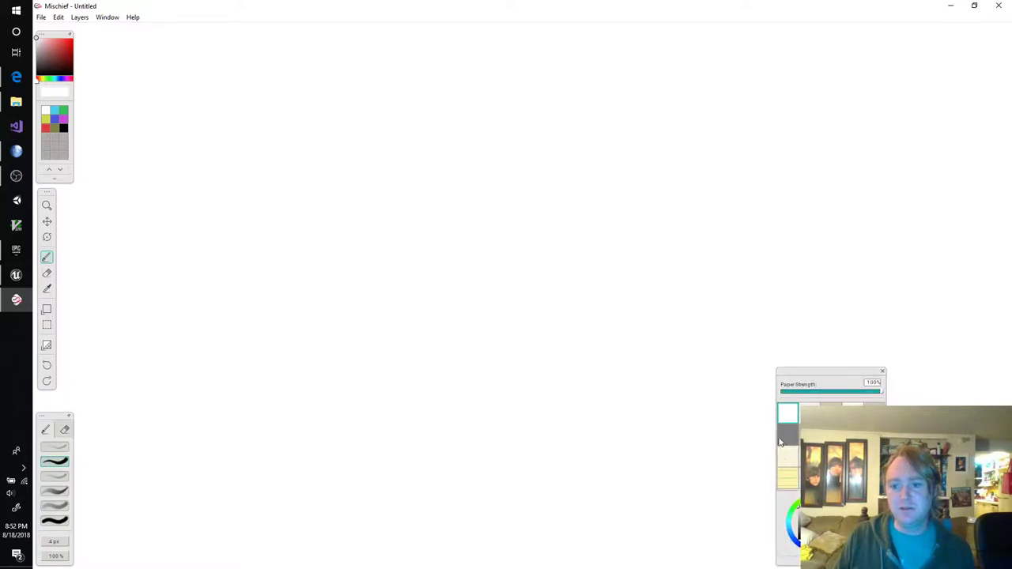
click(787, 435)
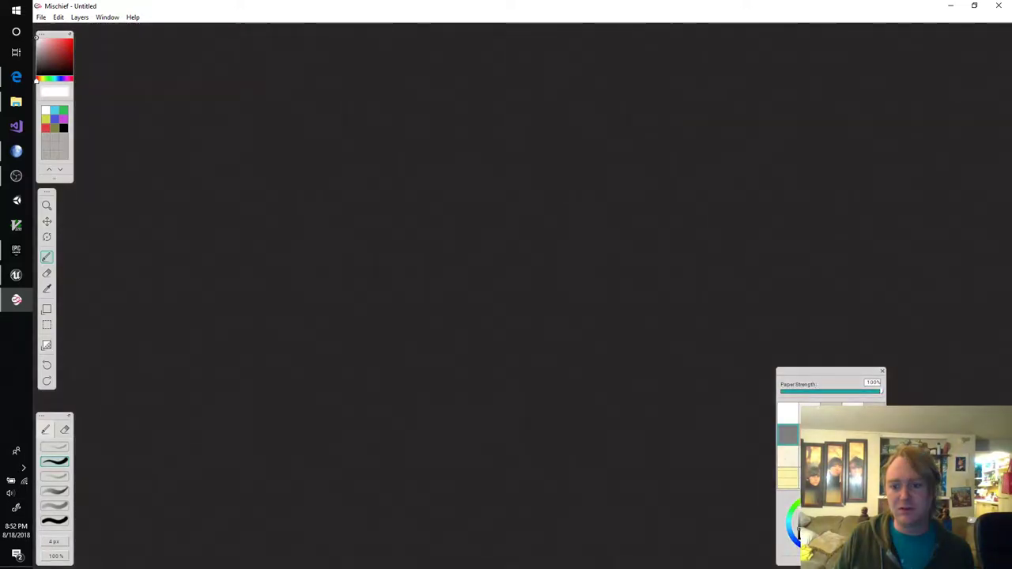
click(883, 371)
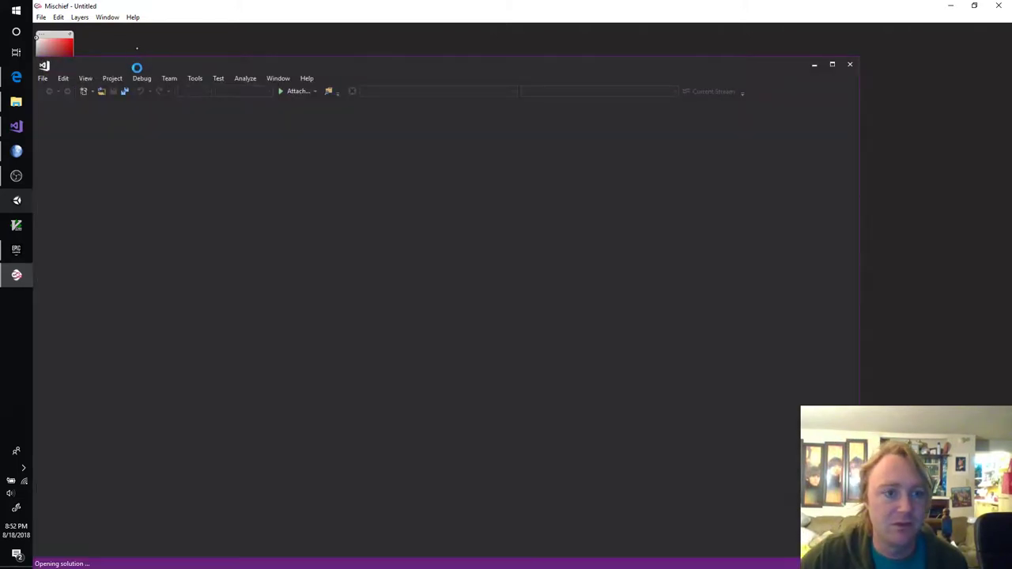
Save the Mischief canvas to the Desktop as Witlings.art
click(199, 9)
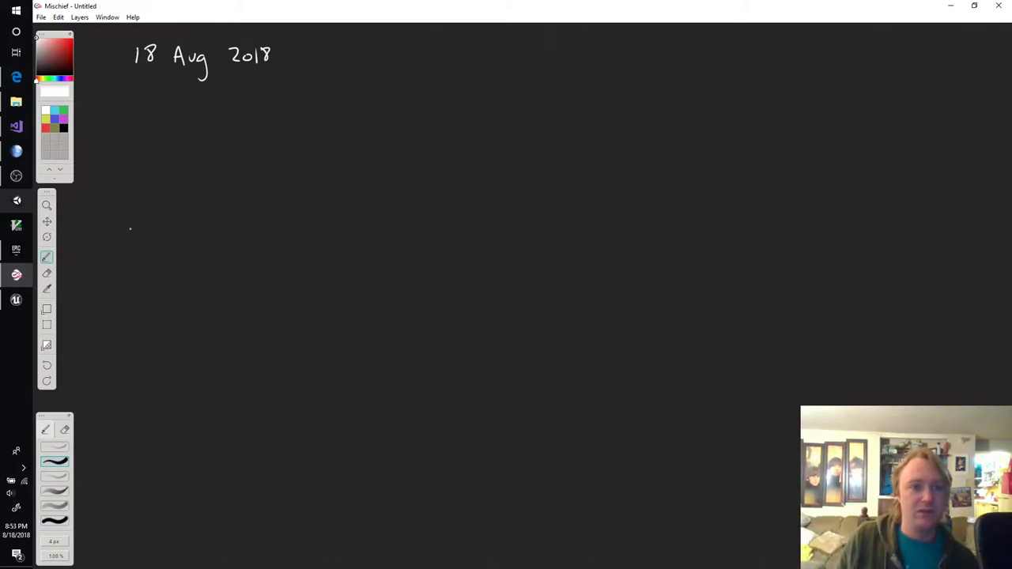
key(ctrl+s)
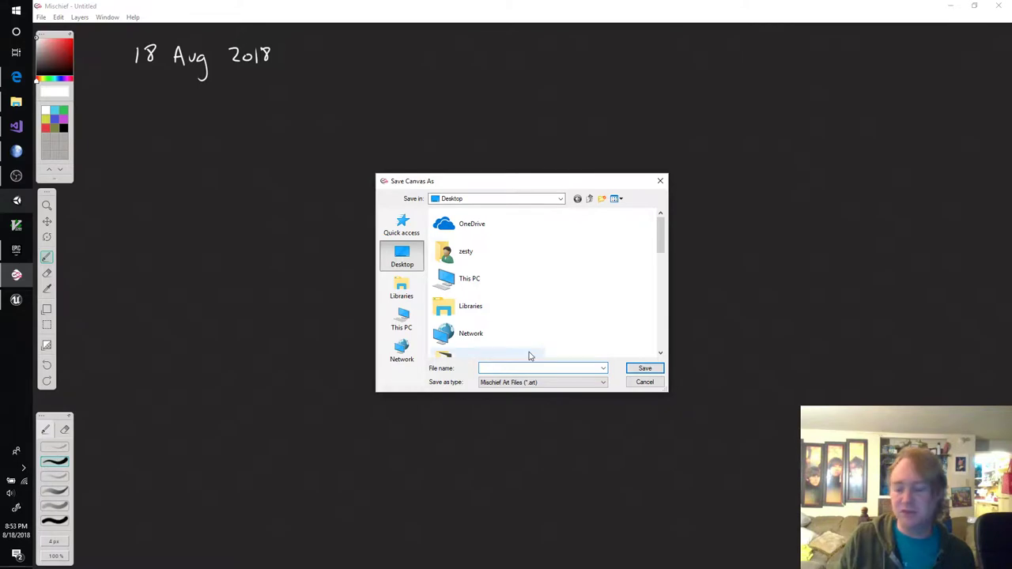
text(T)
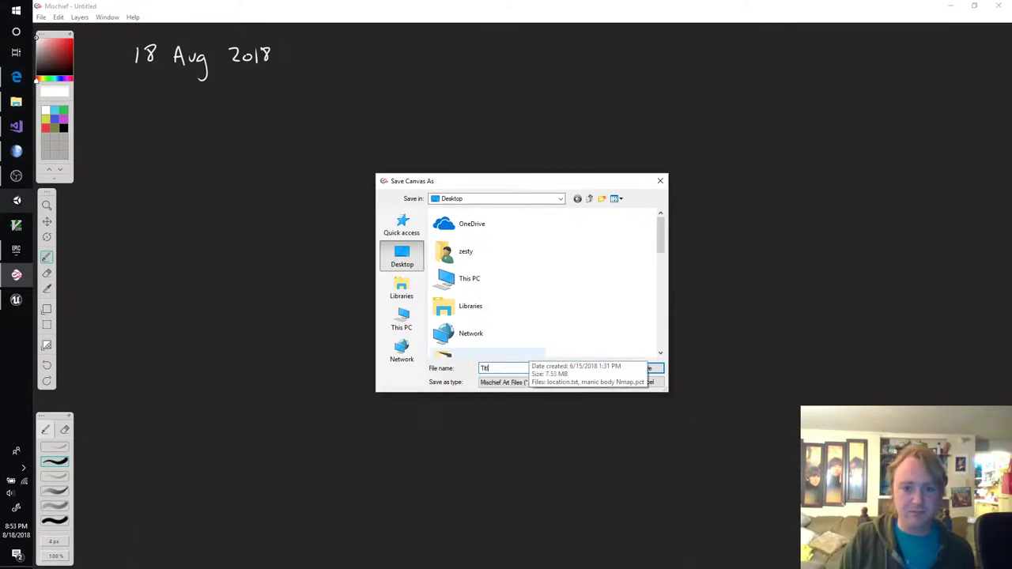
key(BackSpace)
text(Wit)
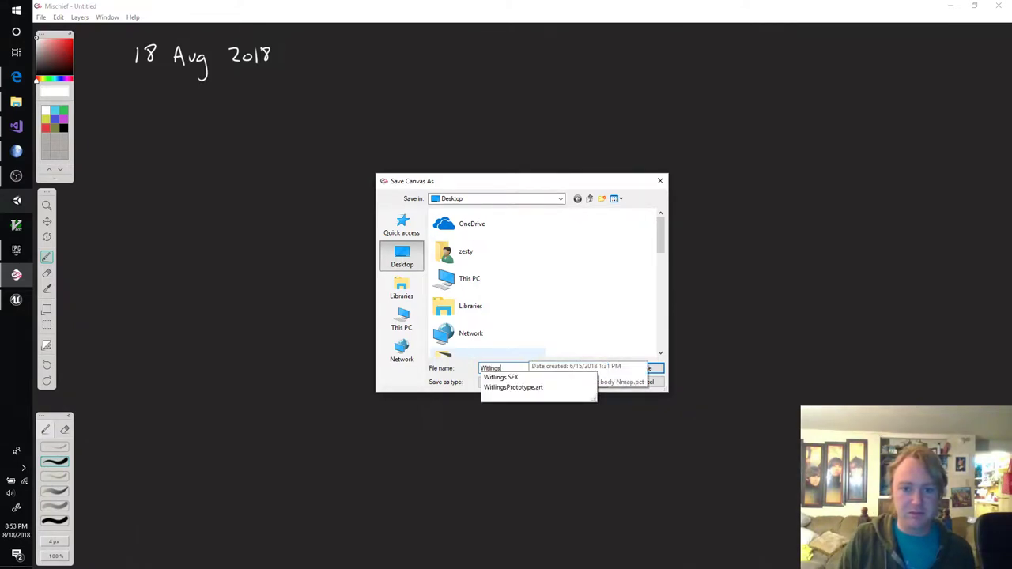
text(lings)
key(Return)
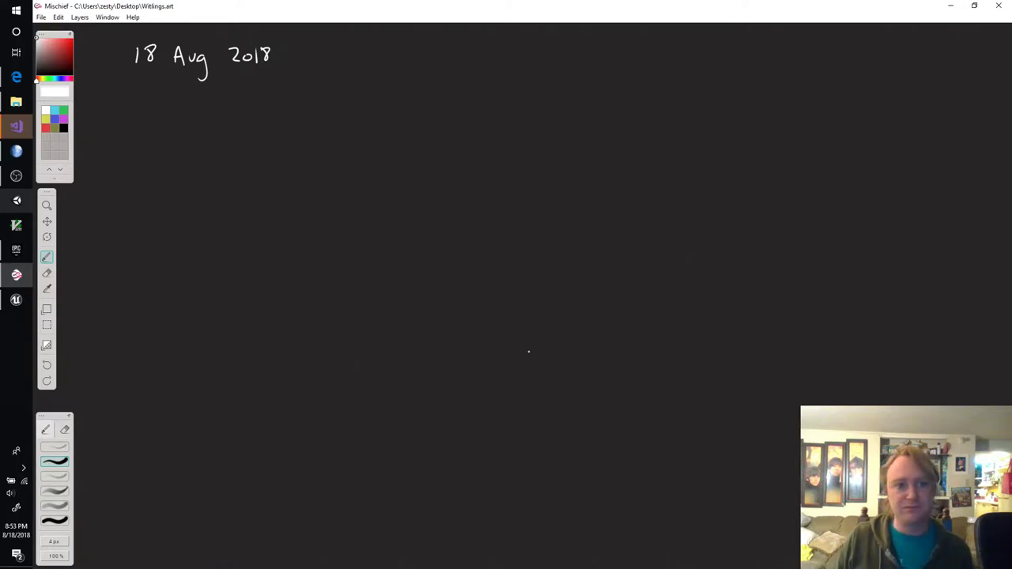
Delete the floor, both chairs, the table and the statue from the level
click(16, 299)
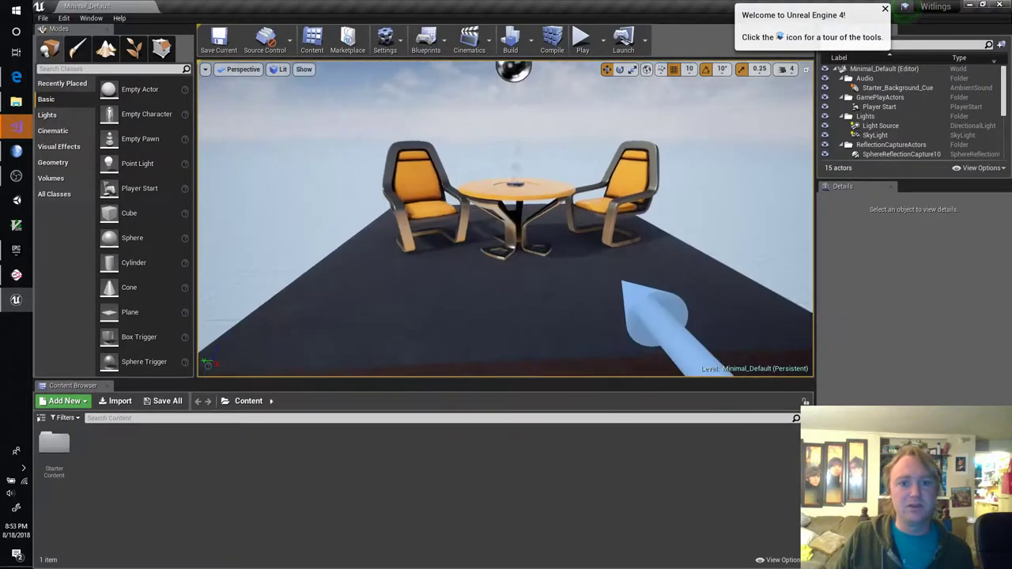
click(435, 271)
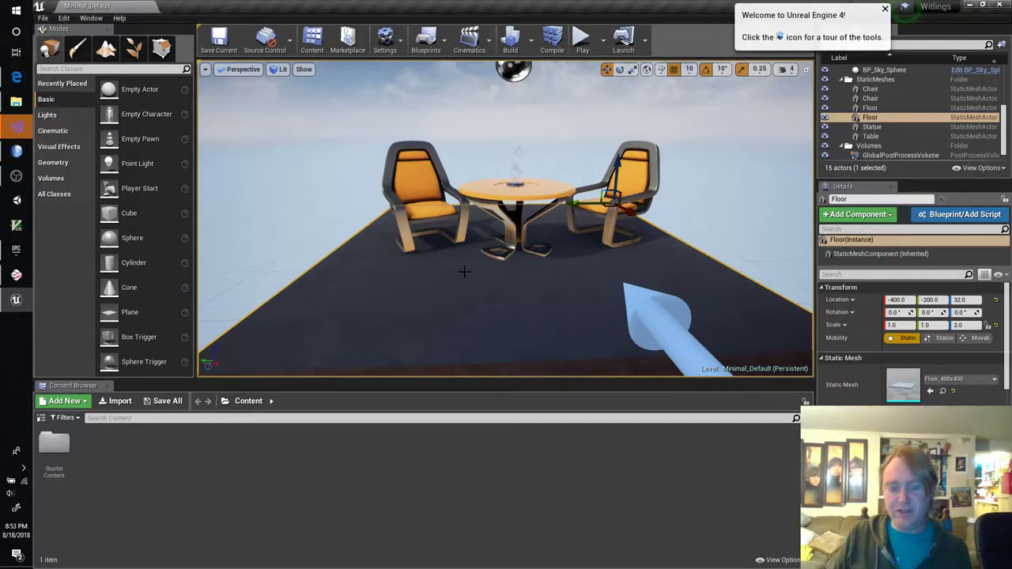
key(Delete)
click(457, 224)
key(Delete)
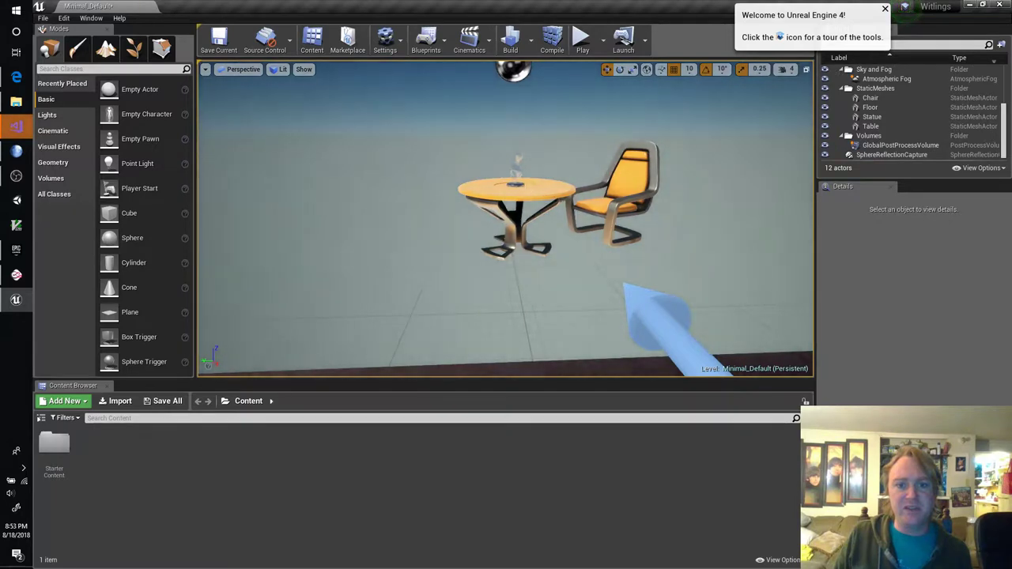
click(543, 197)
key(Delete)
click(612, 198)
key(Delete)
click(518, 179)
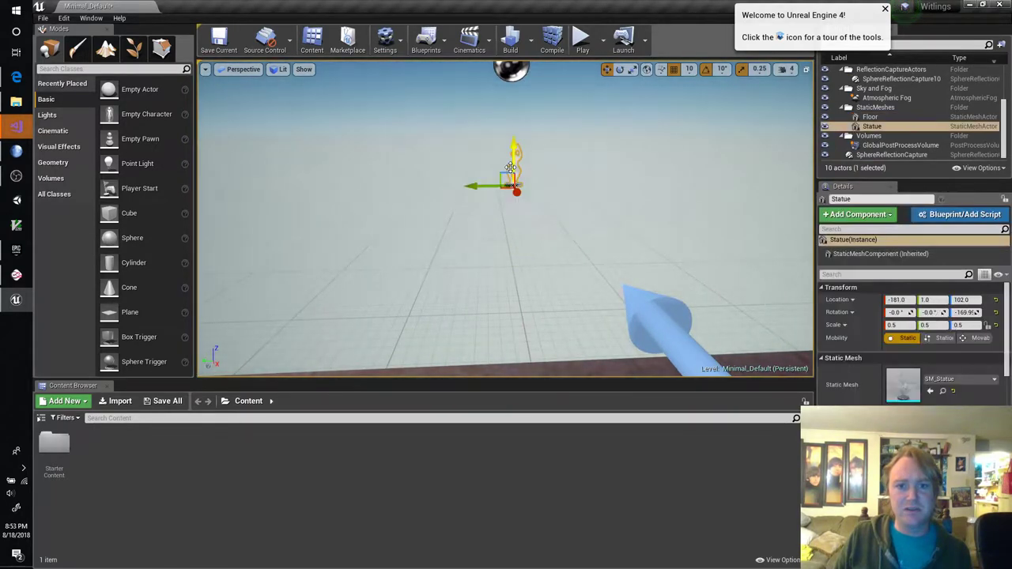
key(Delete)
Delete the remaining floor and move the Player Start to Y 440
click(511, 71)
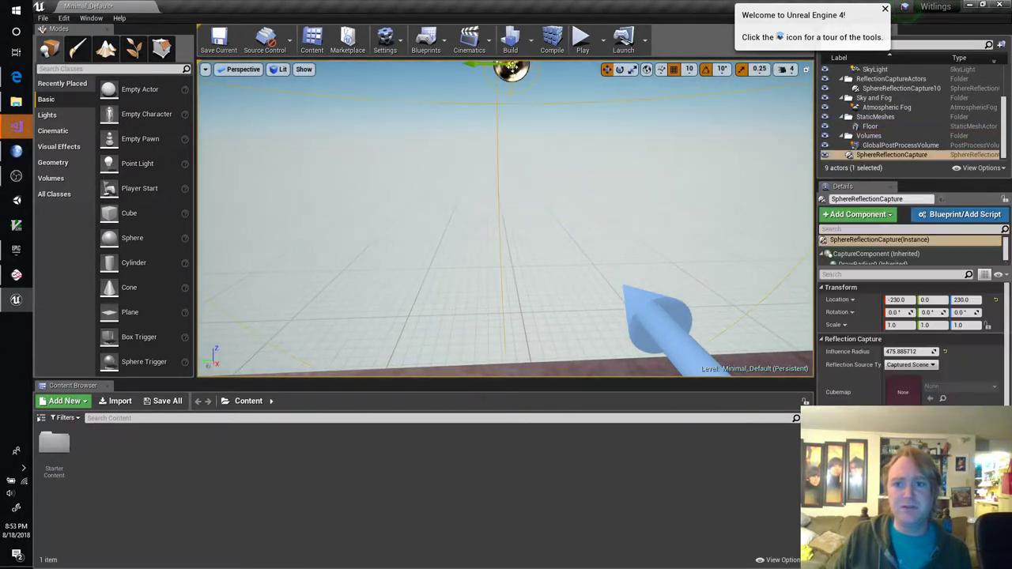
key(f)
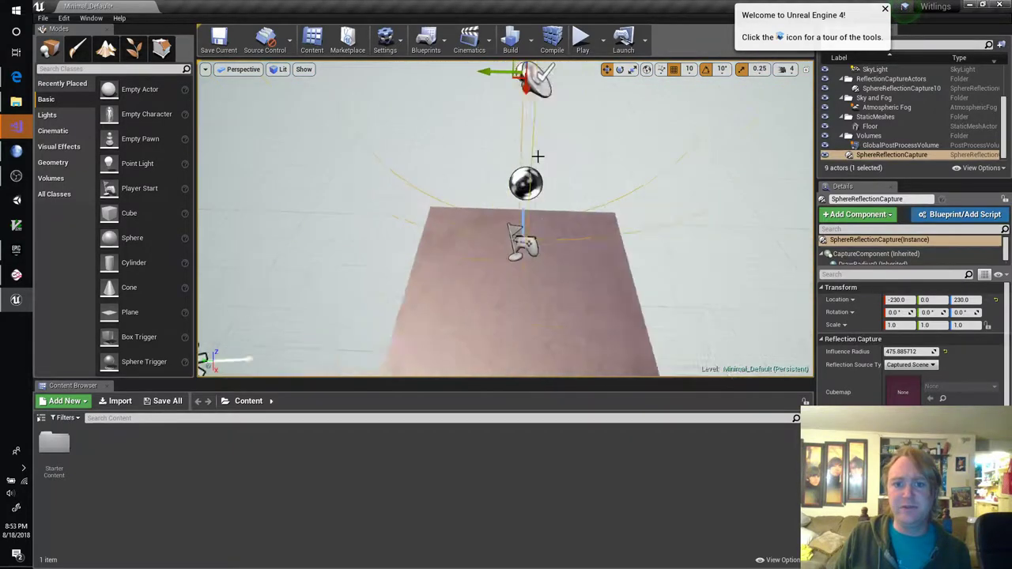
scroll(549, 268, down, 3)
click(553, 299)
key(Delete)
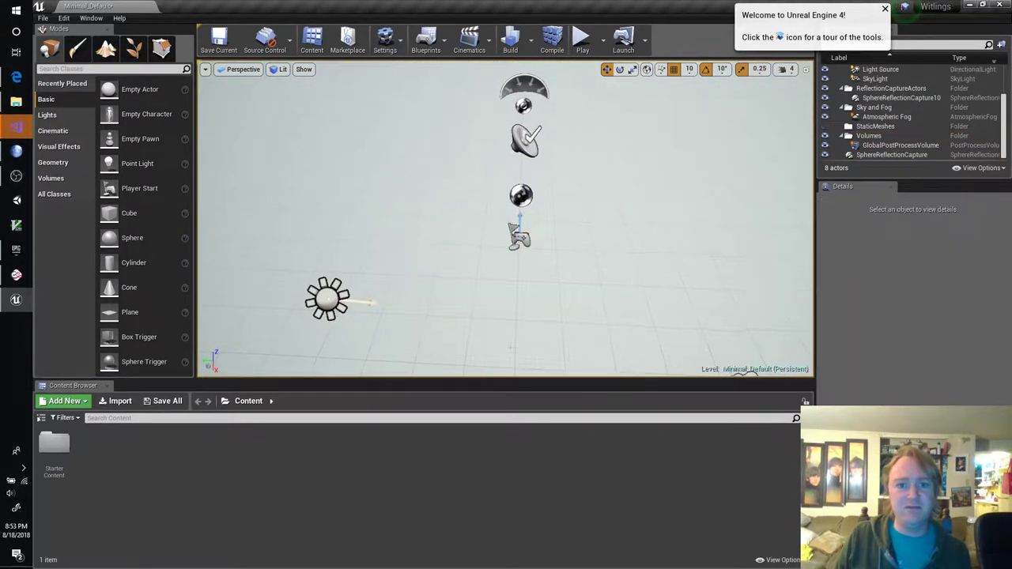
click(510, 231)
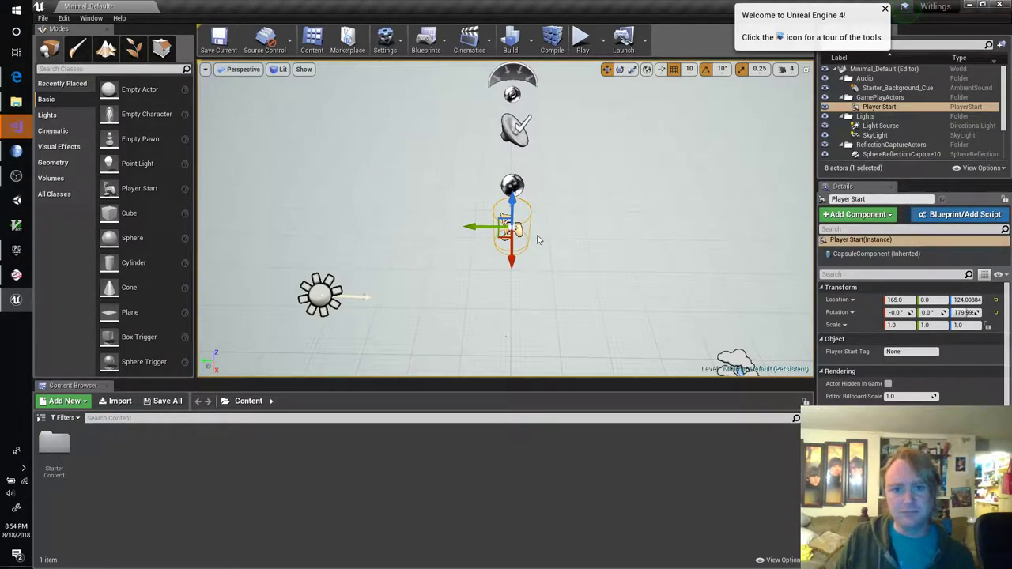
drag(477, 225, 298, 222)
Restore the Visual Studio window and widen it across the screen
click(16, 125)
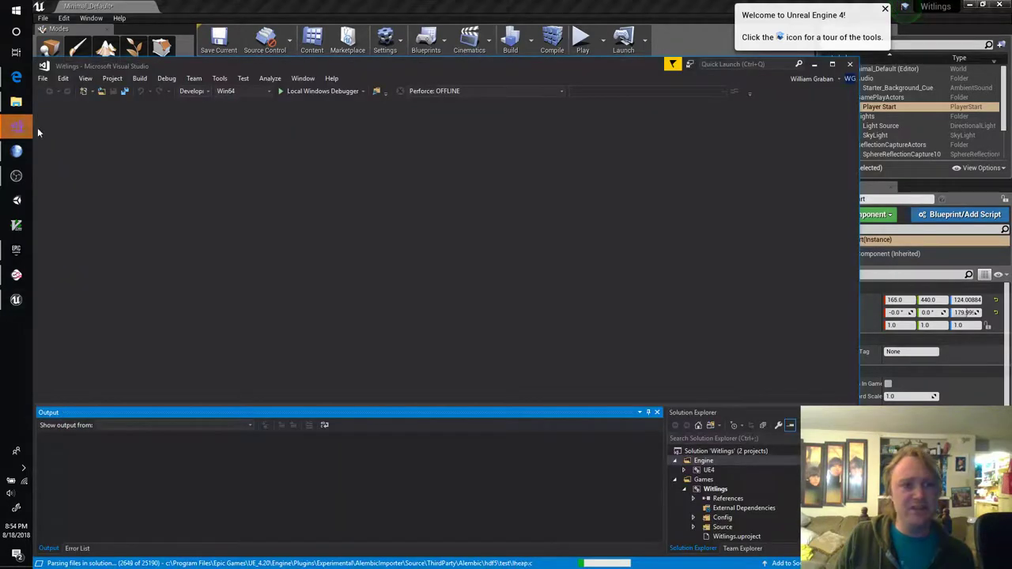
click(831, 65)
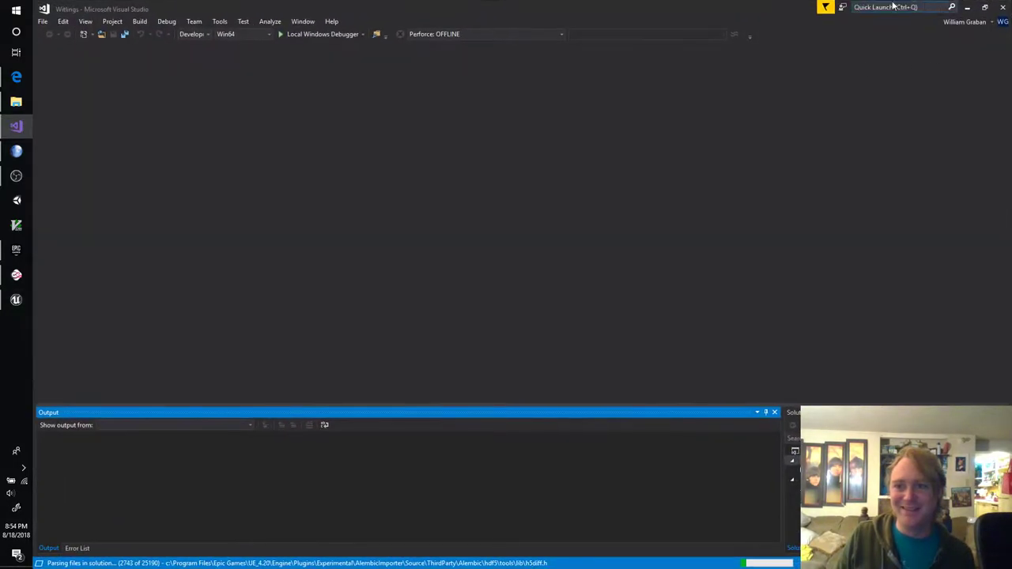
drag(649, 7, 33, 171)
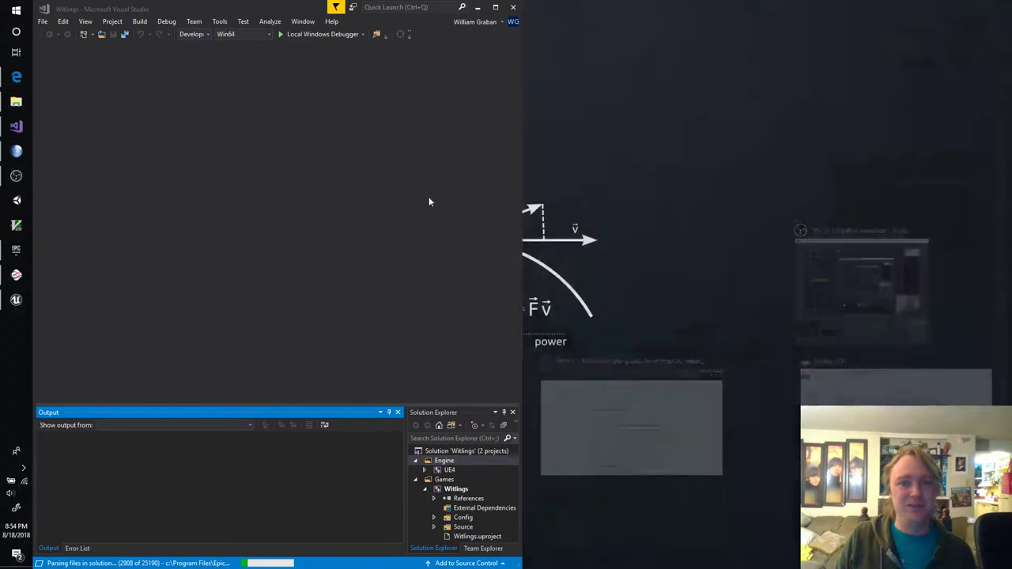
click(428, 197)
drag(521, 211, 891, 211)
Dismiss Unreal's tutorial reminders, then restore and widen the editor window
click(952, 22)
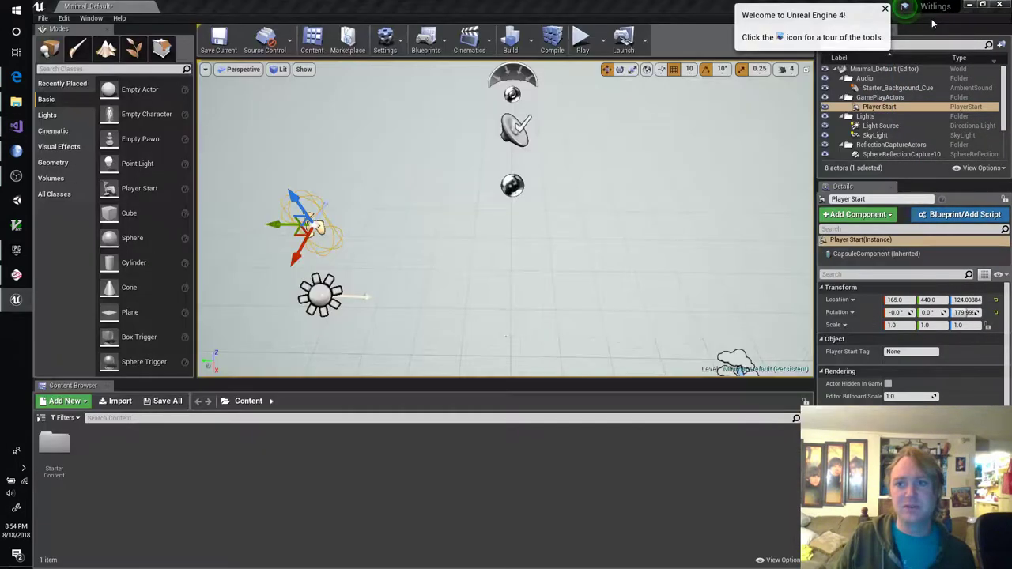
click(914, 13)
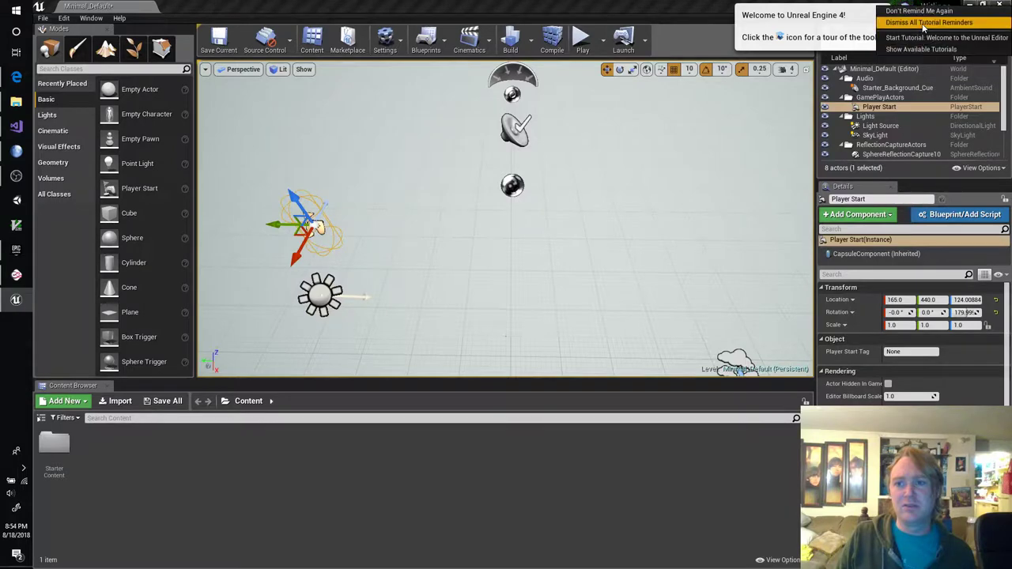
click(929, 23)
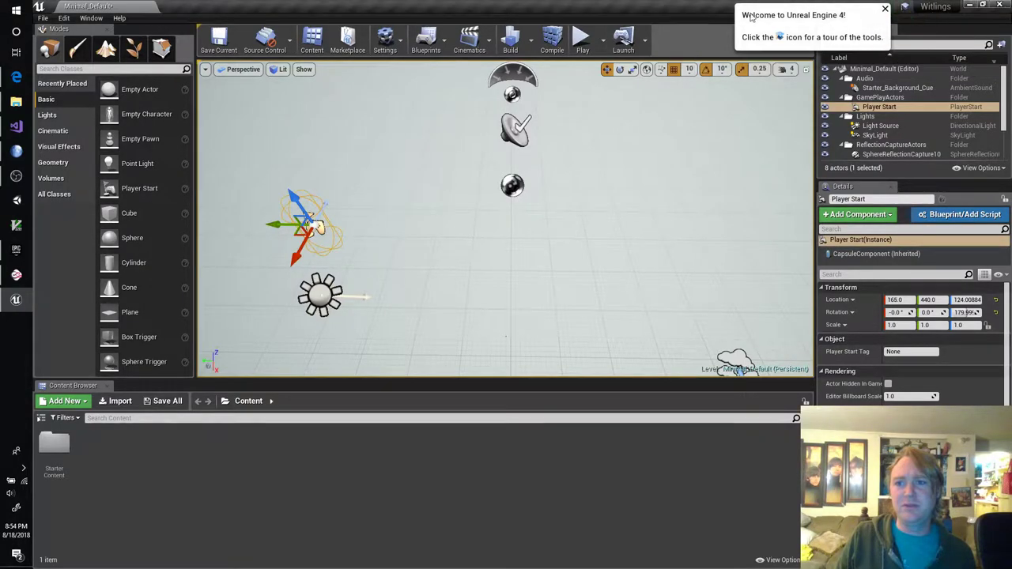
drag(593, 15, 8, 16)
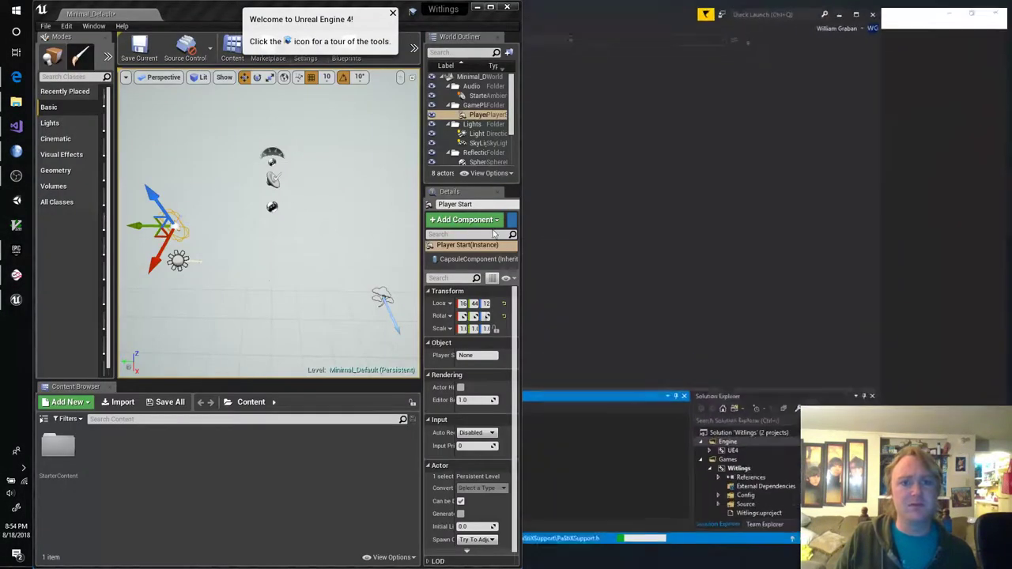
drag(522, 222, 892, 225)
Snap Mischief to the left and size it so the Twitch chat stays visible
click(927, 6)
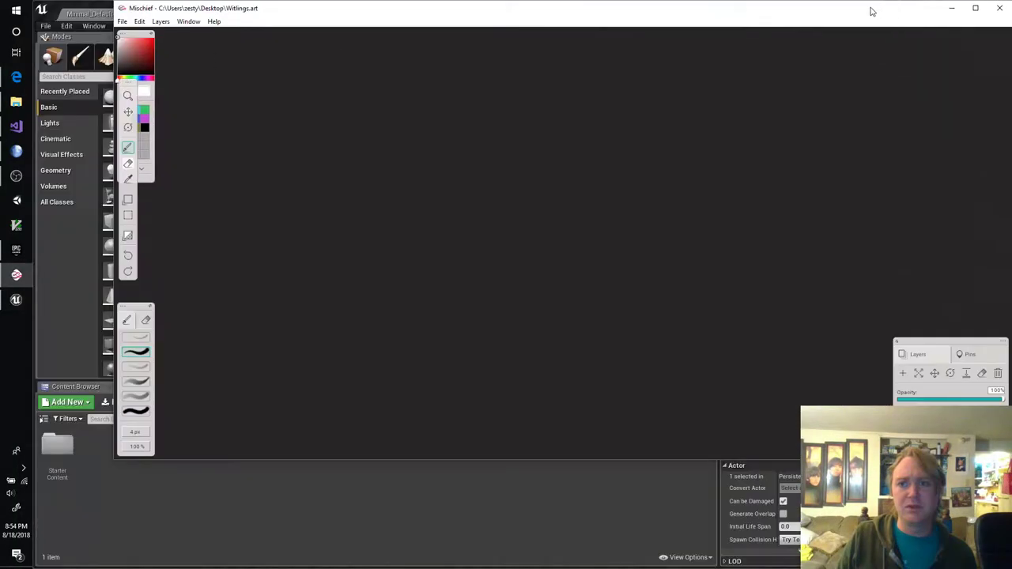
drag(872, 11, 8, 76)
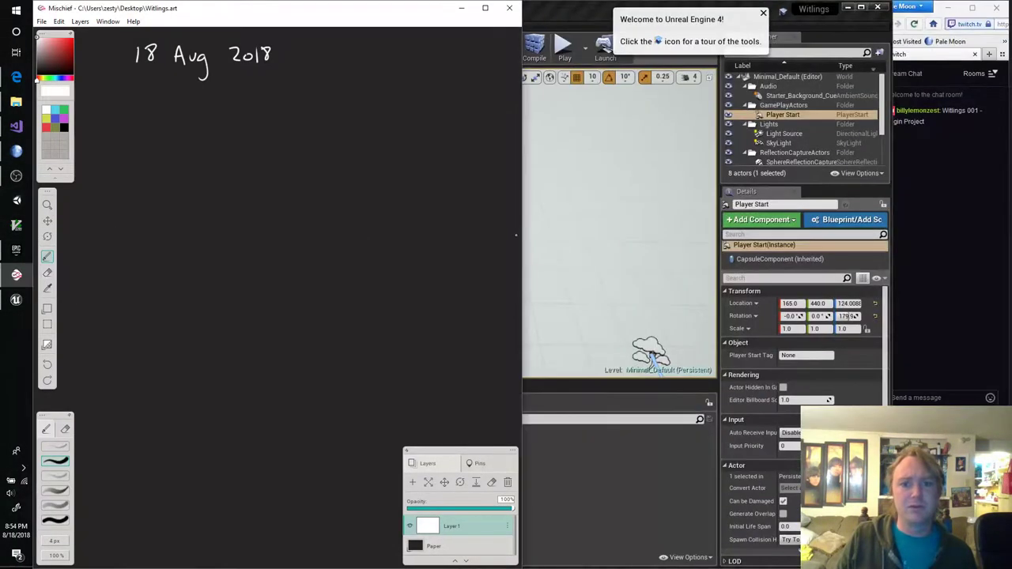
drag(523, 235, 892, 227)
click(917, 212)
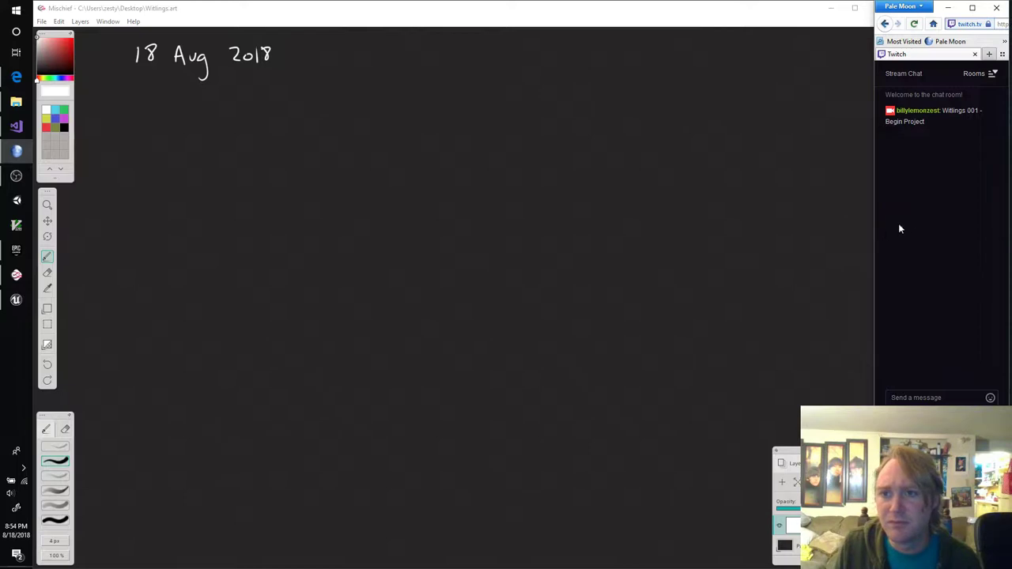
click(871, 241)
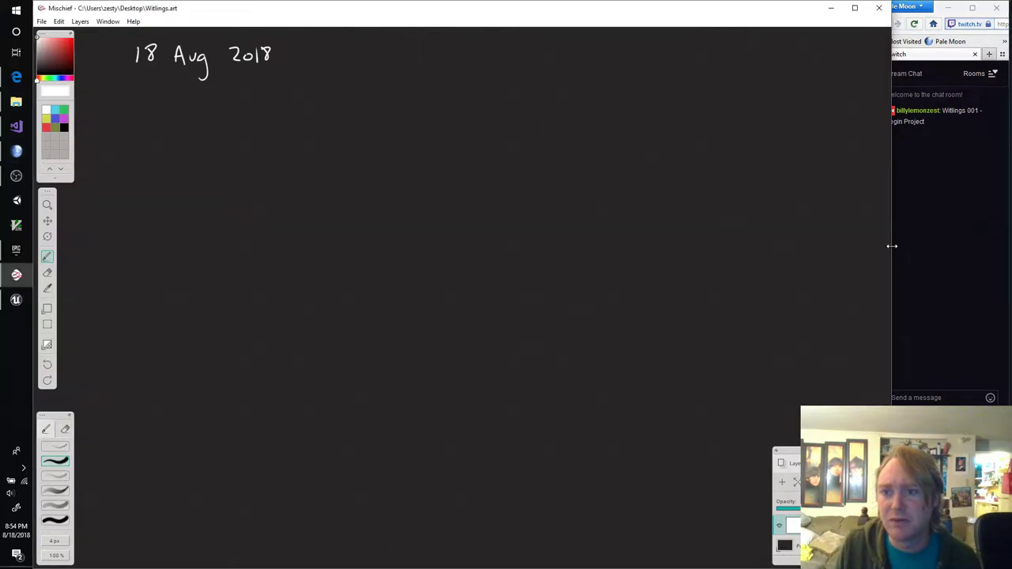
mouse_move(891, 246)
mouse_down()
mouse_move(864, 246)
mouse_move(874, 246)
mouse_up()
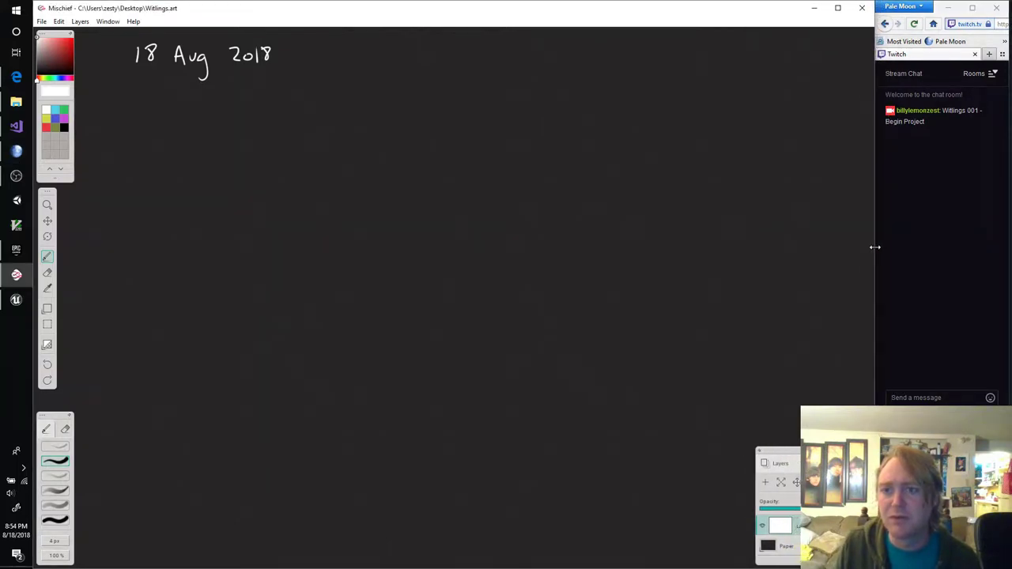
Narrow Unreal and Visual Studio to reveal the chat, and close Unreal's welcome notice
click(885, 264)
key(alt+Tab)
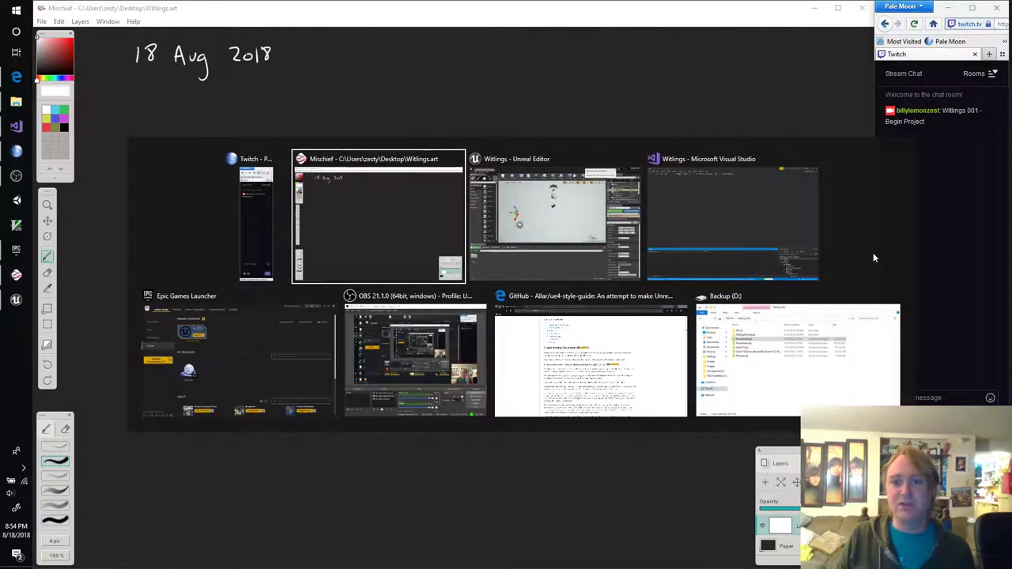
key(alt+Tab)
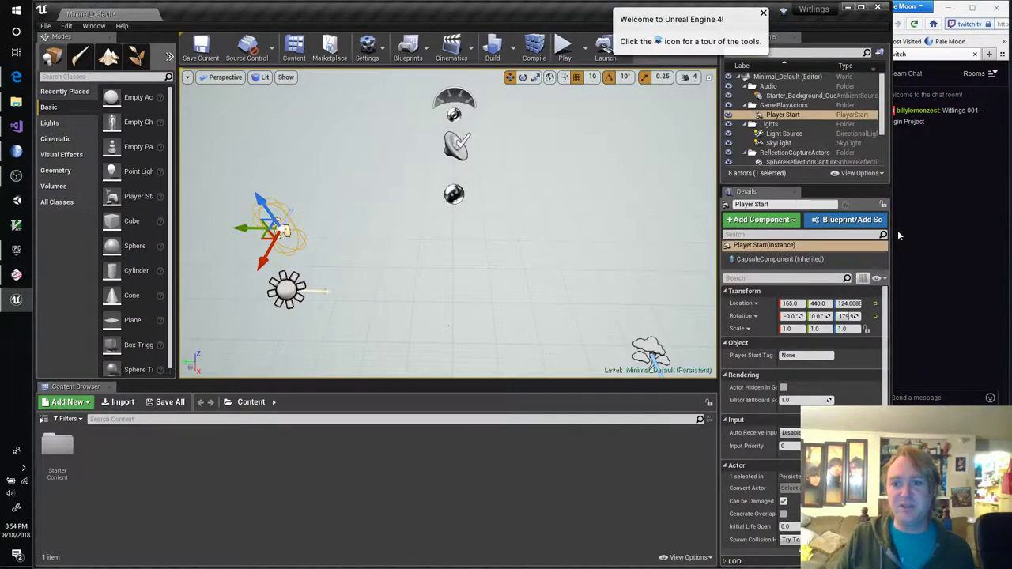
mouse_move(891, 244)
mouse_down()
mouse_move(866, 244)
mouse_move(875, 245)
mouse_up()
key(alt+Tab)
key(alt+Tab)
key(alt+Tab)
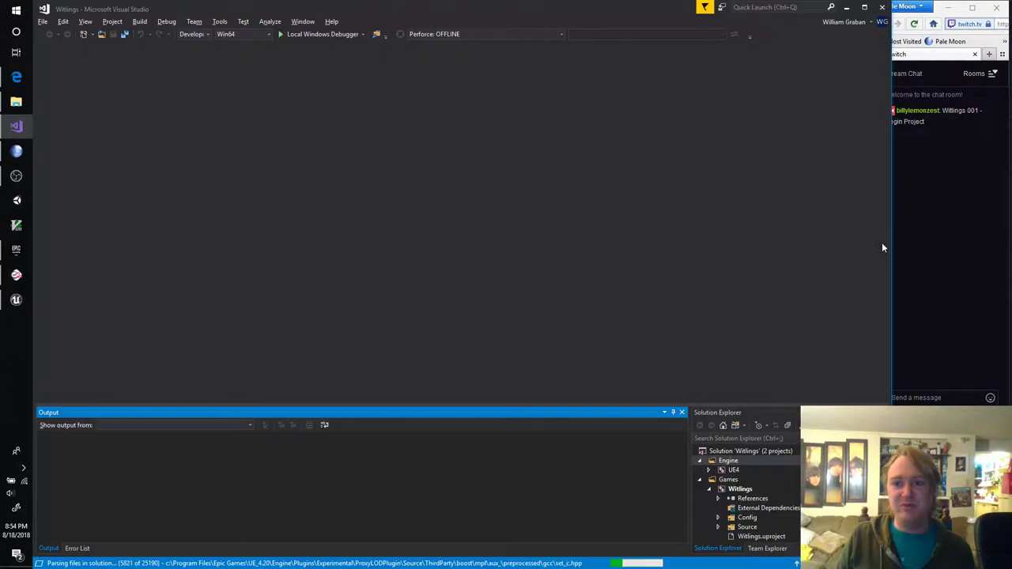
drag(890, 232, 874, 234)
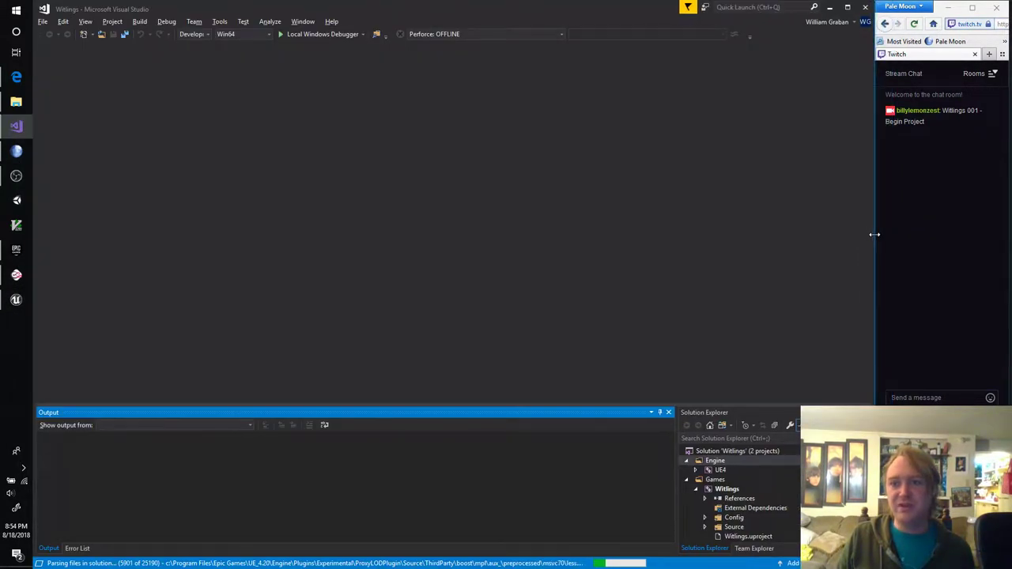
click(16, 298)
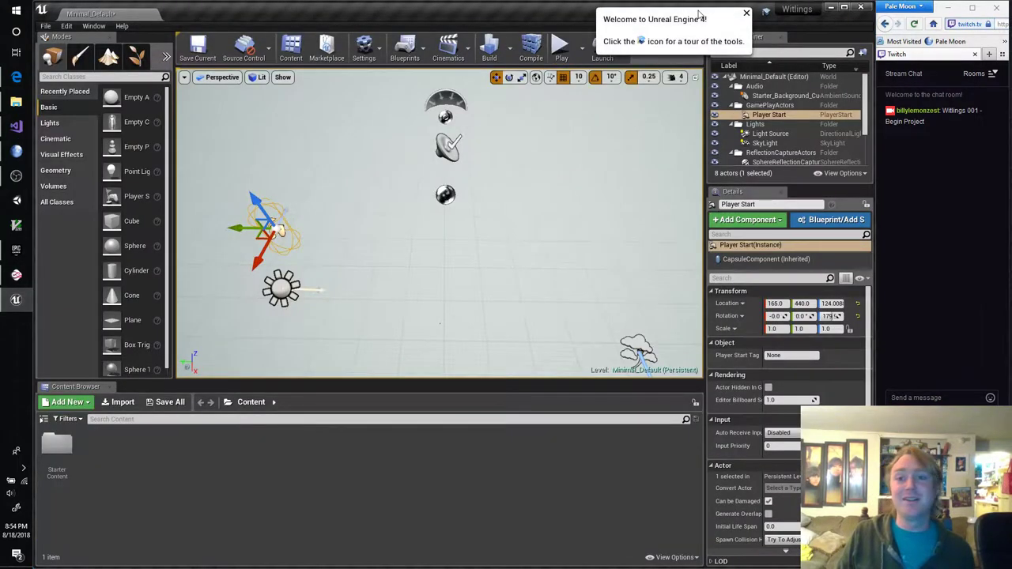
click(746, 12)
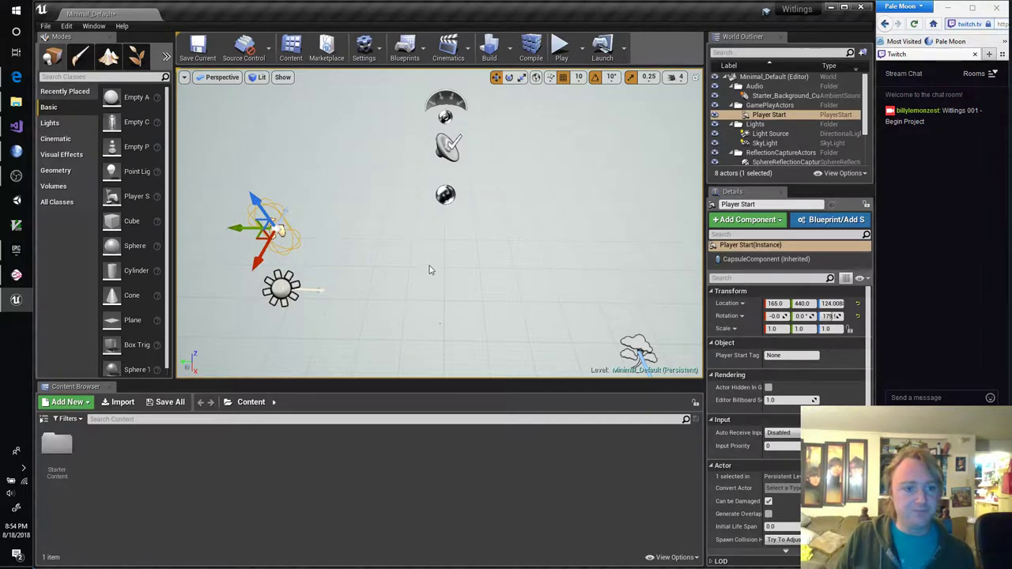
Show the folder tree, select Content and open its new-content menu, then view the style guide
click(45, 419)
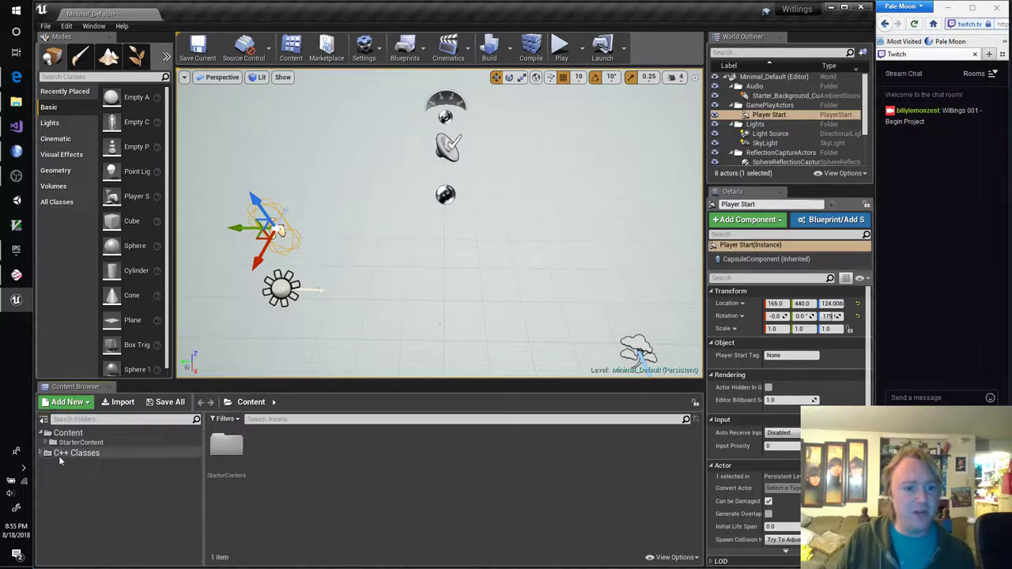
click(67, 432)
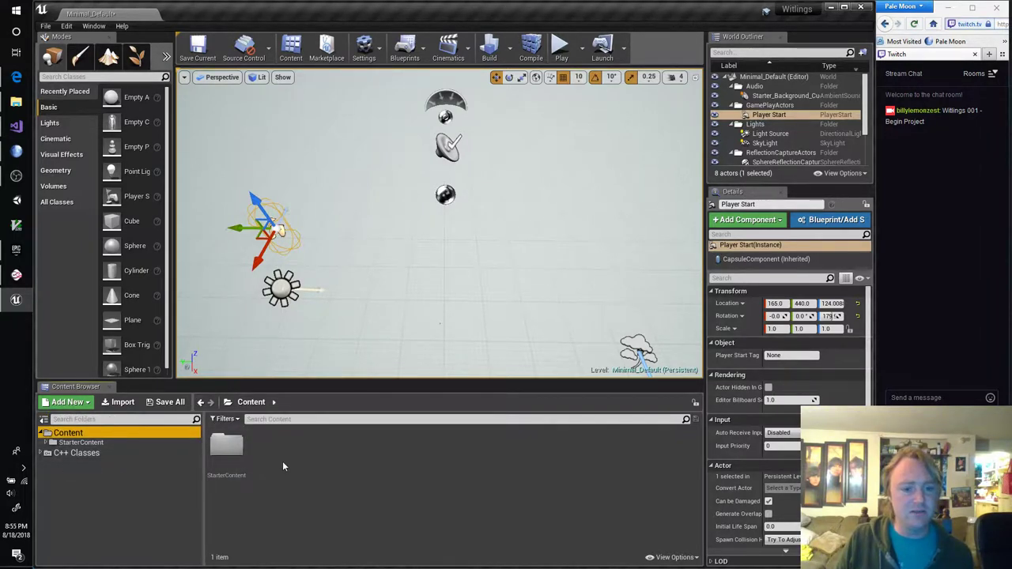
right_click(312, 447)
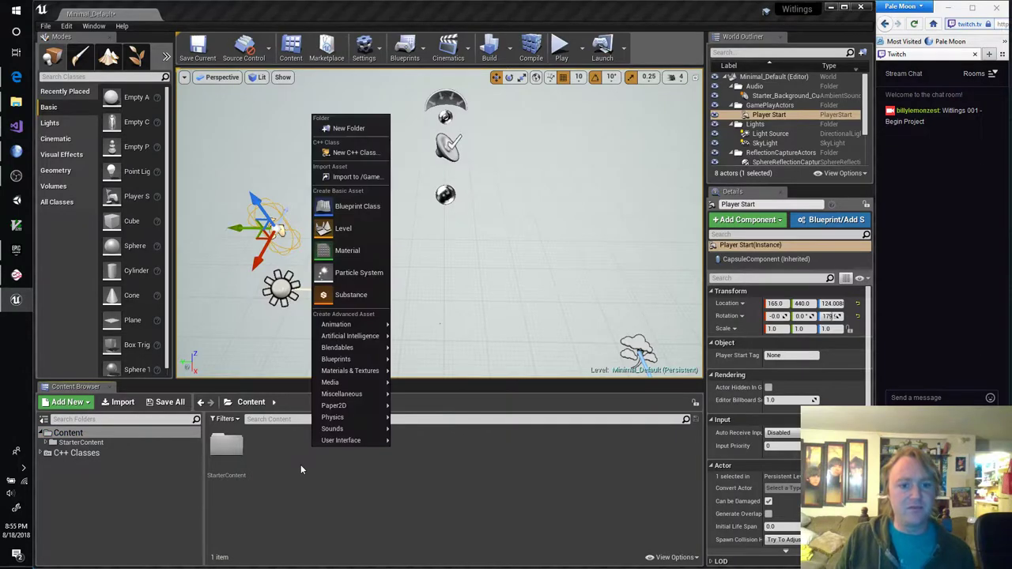
click(16, 76)
Scroll to the top of the ue4-style-guide GitHub page, then return to Unreal Editor
scroll(707, 226, up, 15)
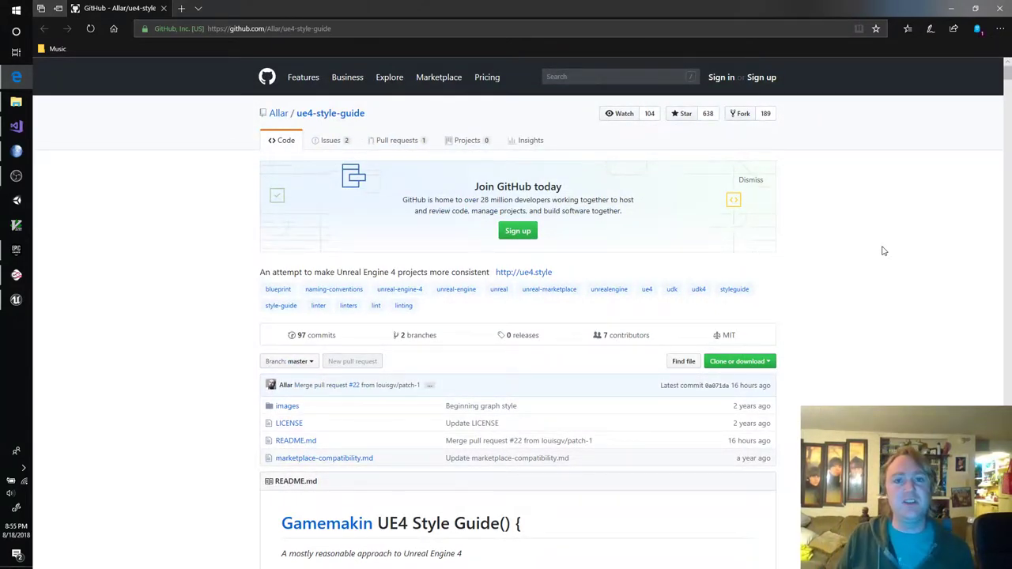
key(alt+Tab)
Create a Witlings folder under Content and open it
right_click(313, 454)
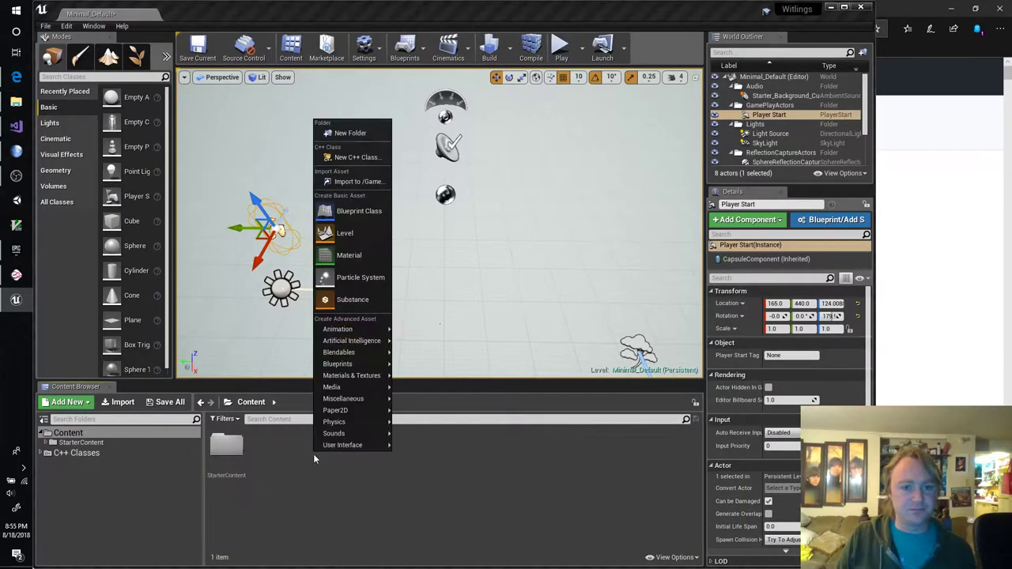
click(356, 138)
text(Witlings)
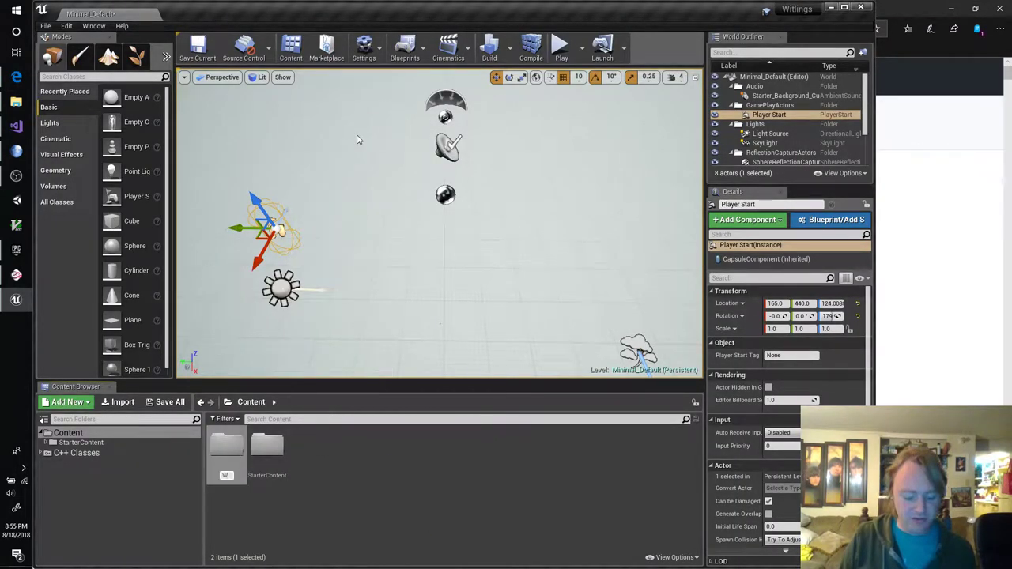
key(Return)
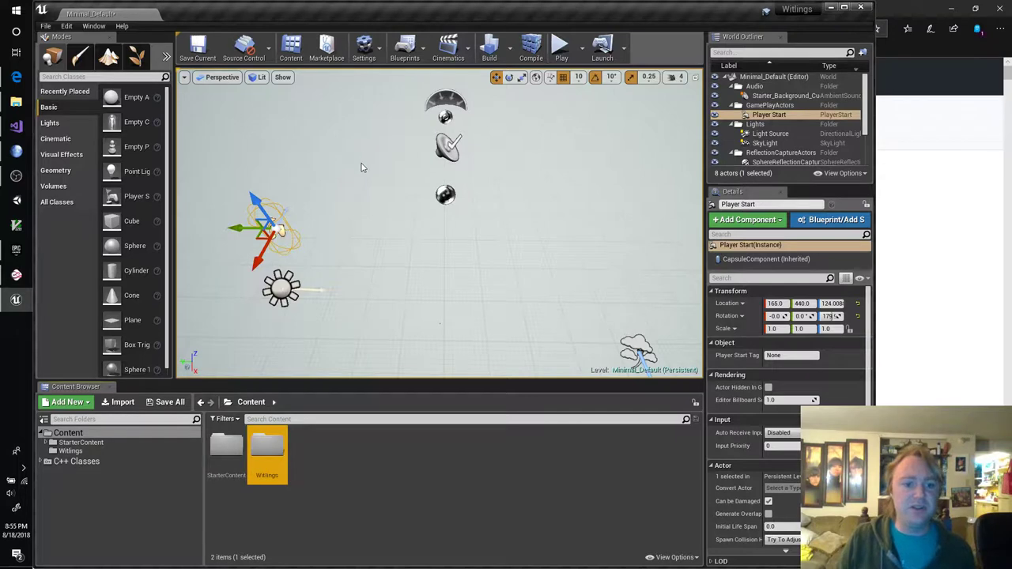
double_click(266, 449)
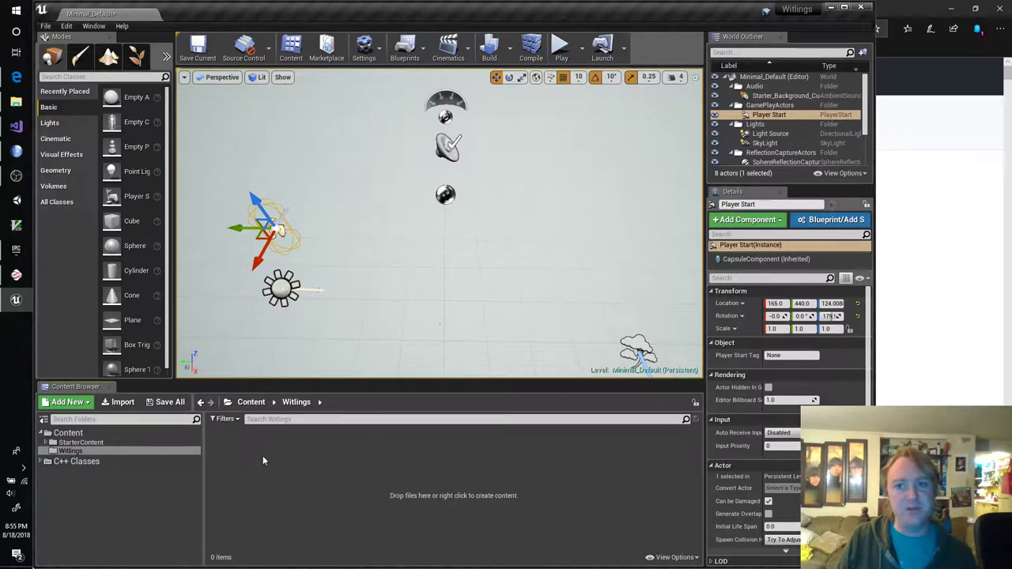
click(953, 11)
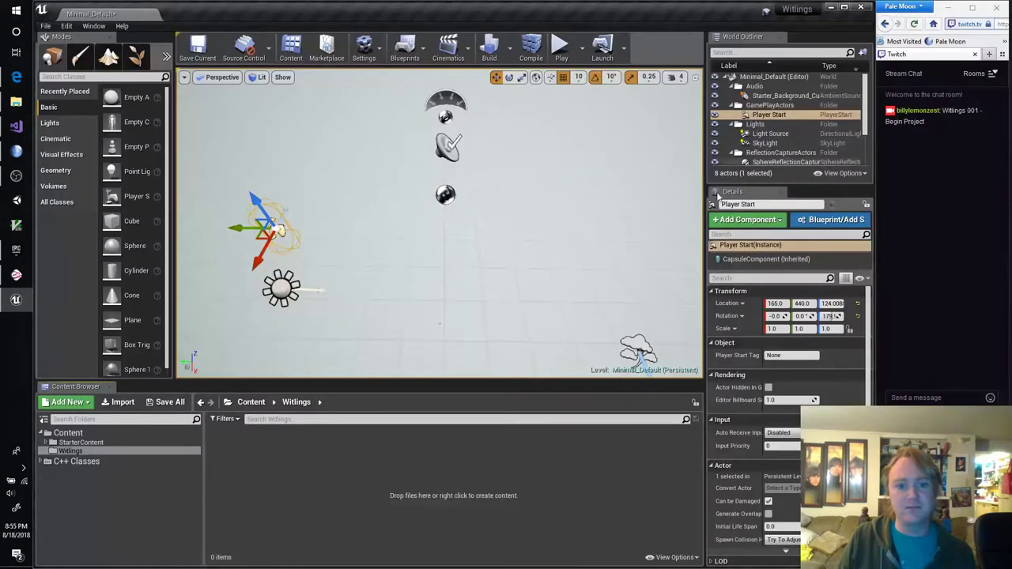
Create a Core folder inside Witlings and open it
right_click(258, 453)
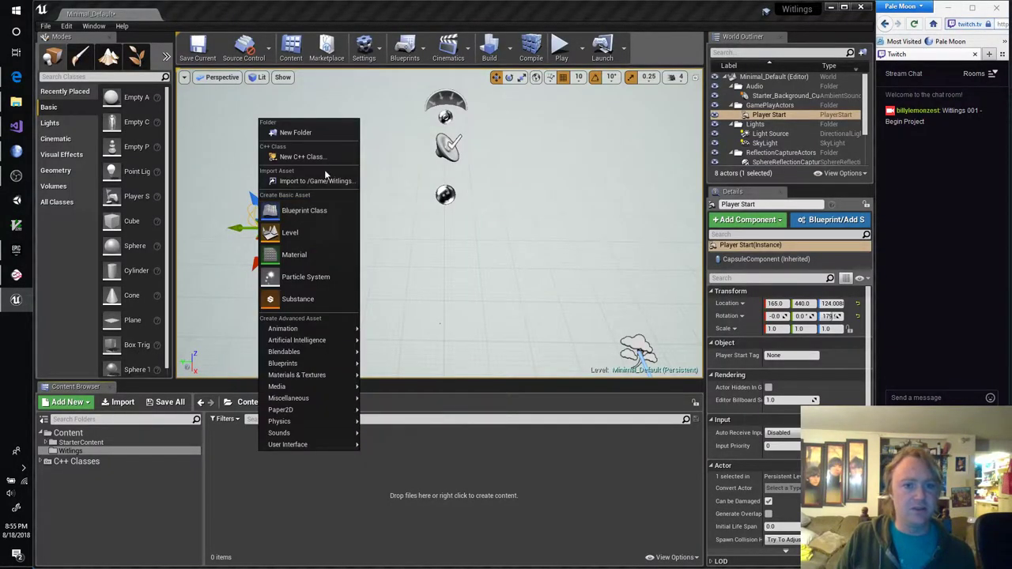
click(320, 133)
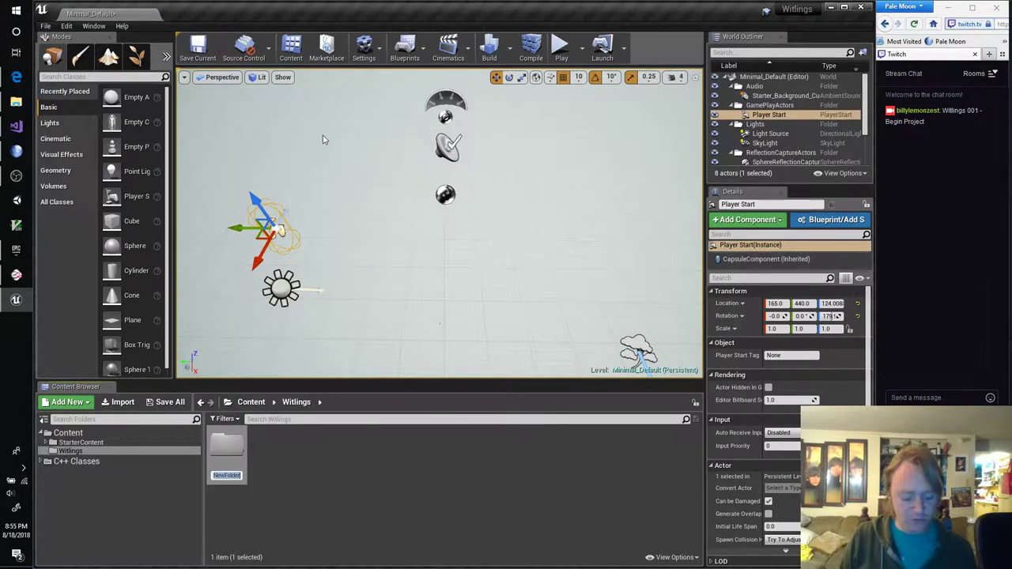
text(Core)
key(Return)
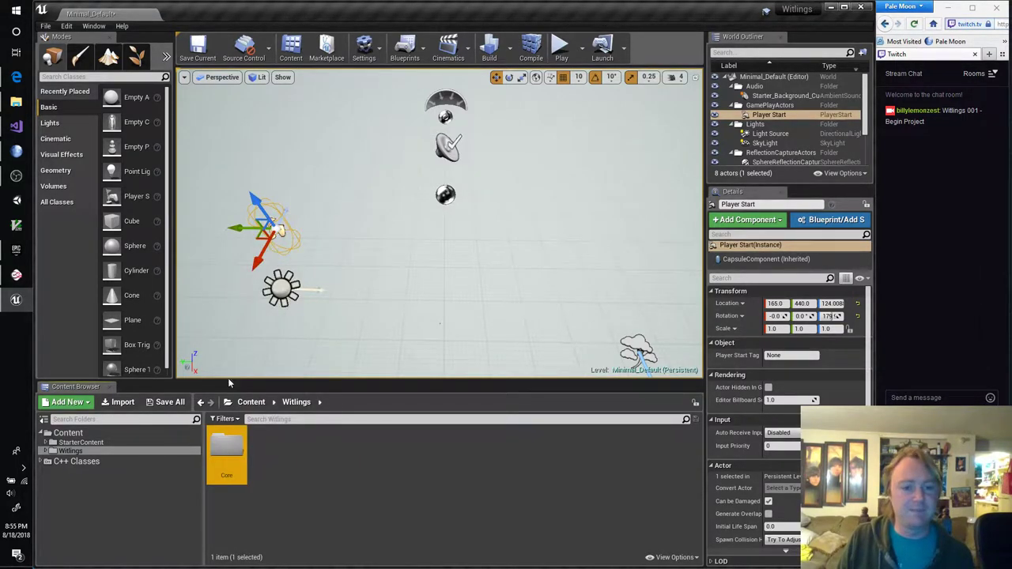
double_click(227, 444)
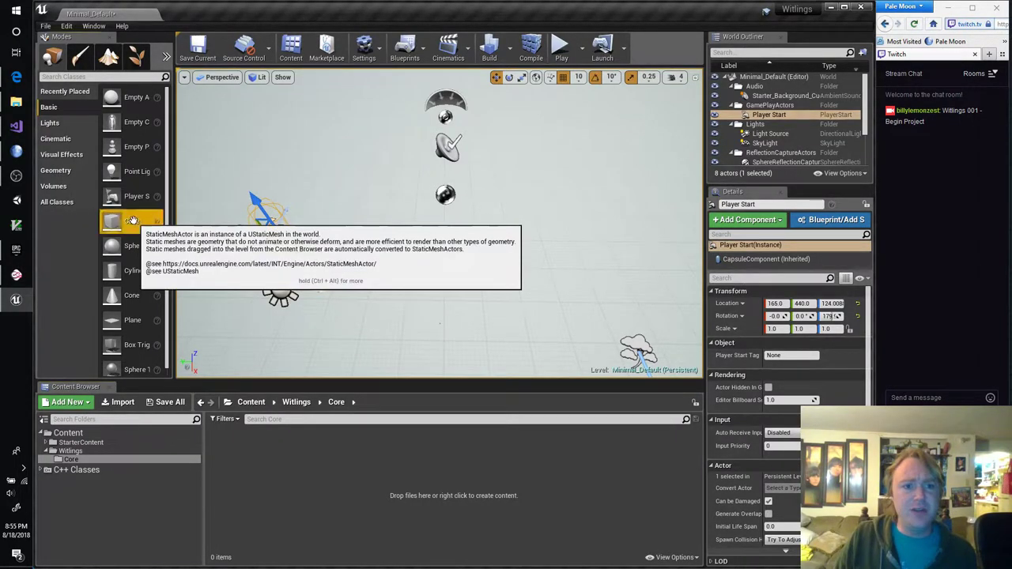
Drag a Cube from the Modes panel and enter Location X 0, Y 0, Z 0 in Details
drag(132, 221, 437, 256)
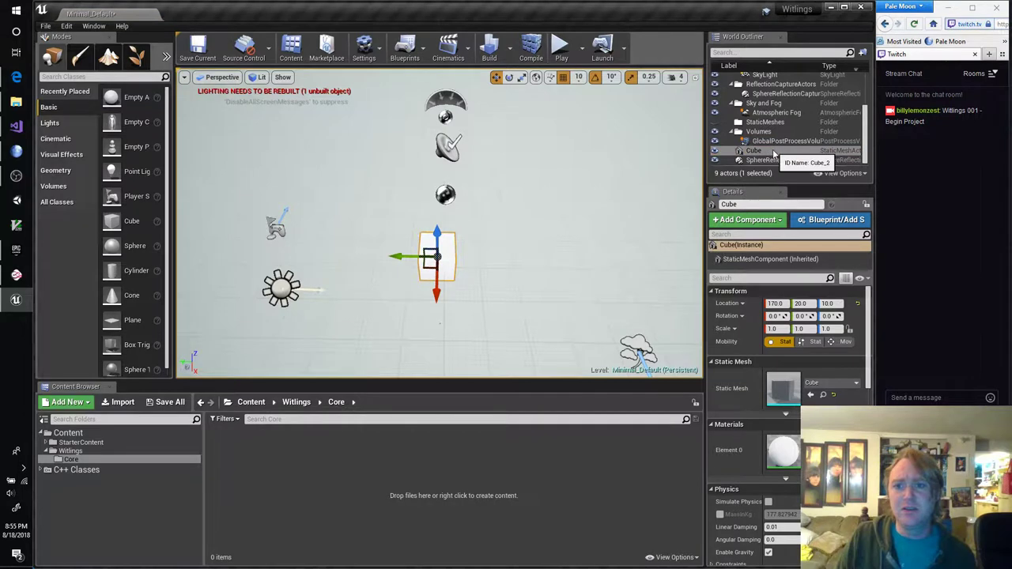
click(776, 303)
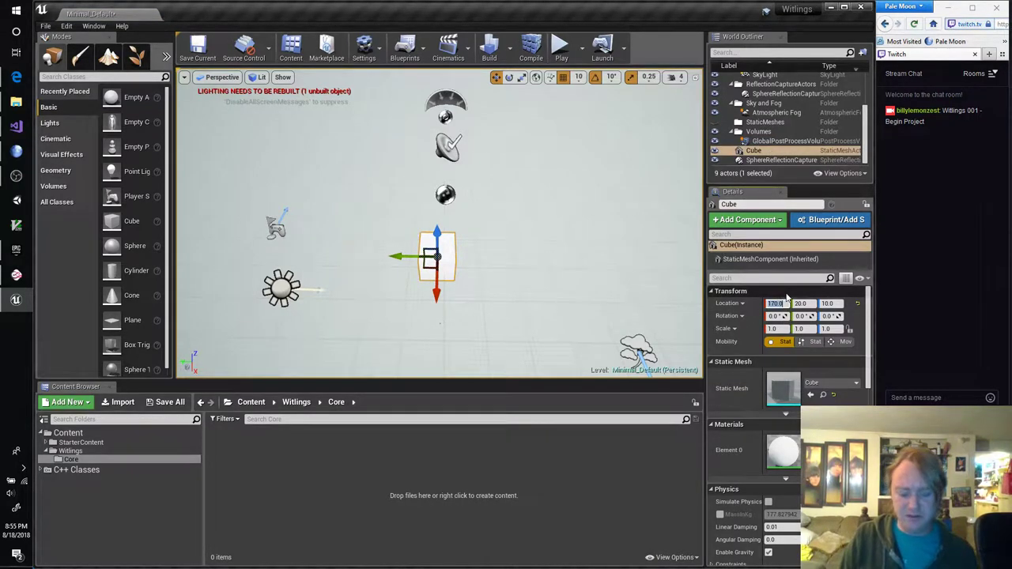
text(0)
key(Tab)
text(0)
key(Return)
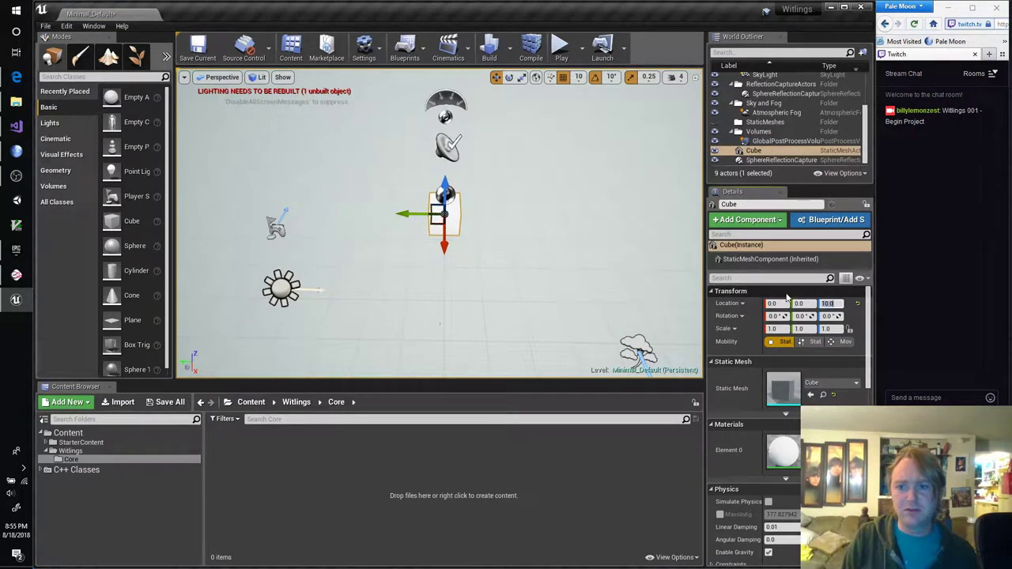
text(0)
key(Return)
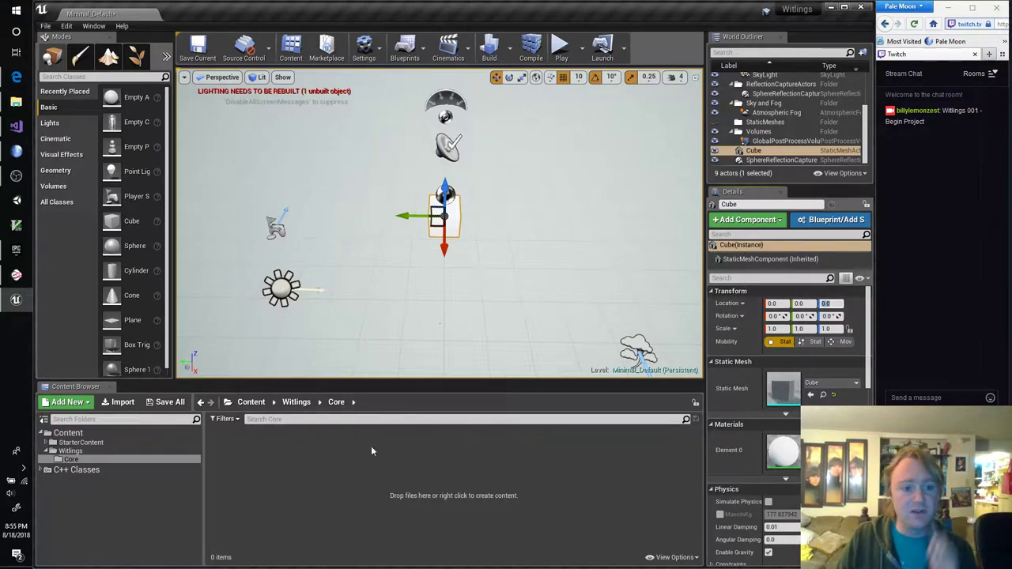
click(123, 450)
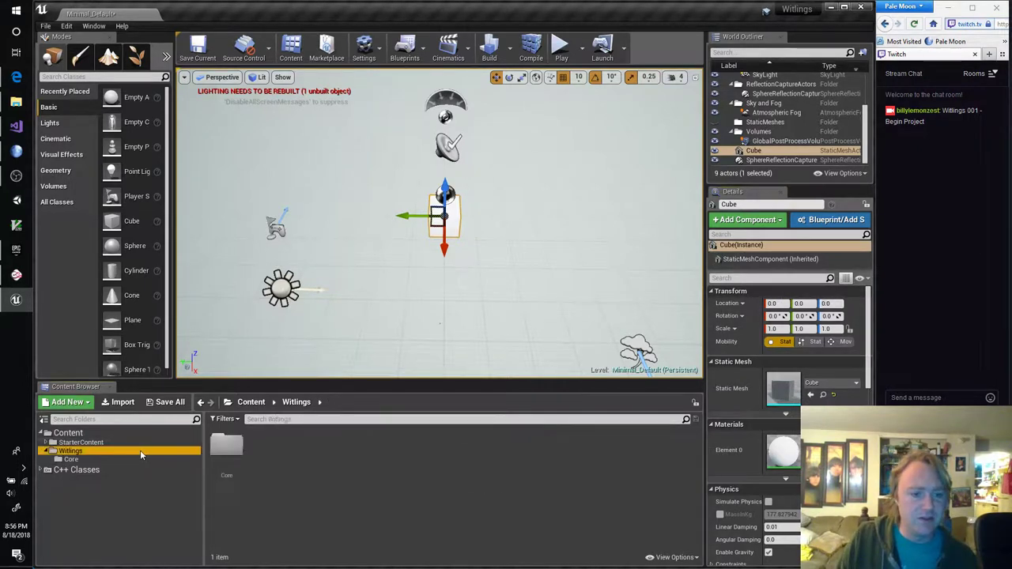
Create a new folder named MaterialLib inside Witlings and open it
right_click(305, 463)
click(345, 146)
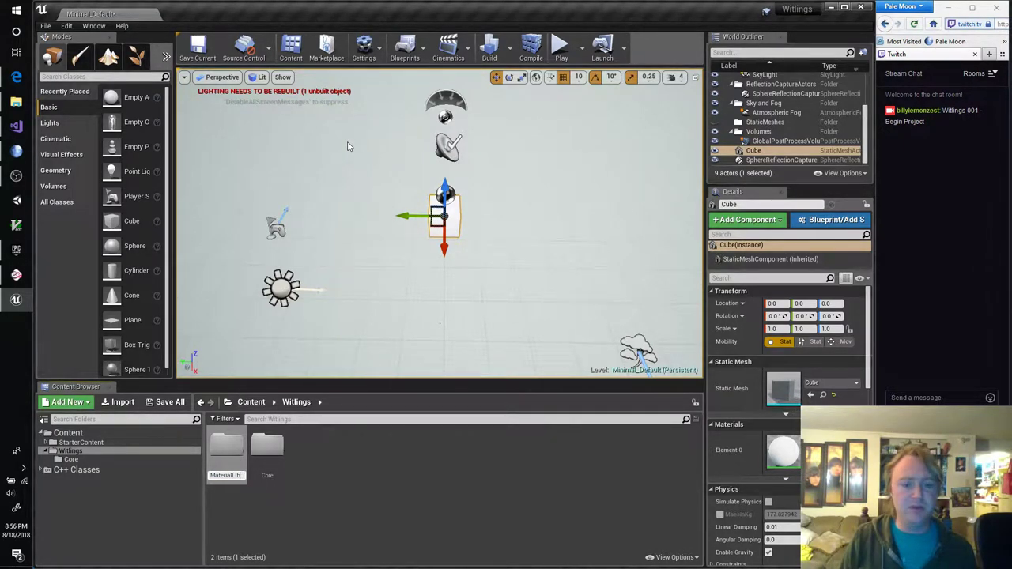
key(Return)
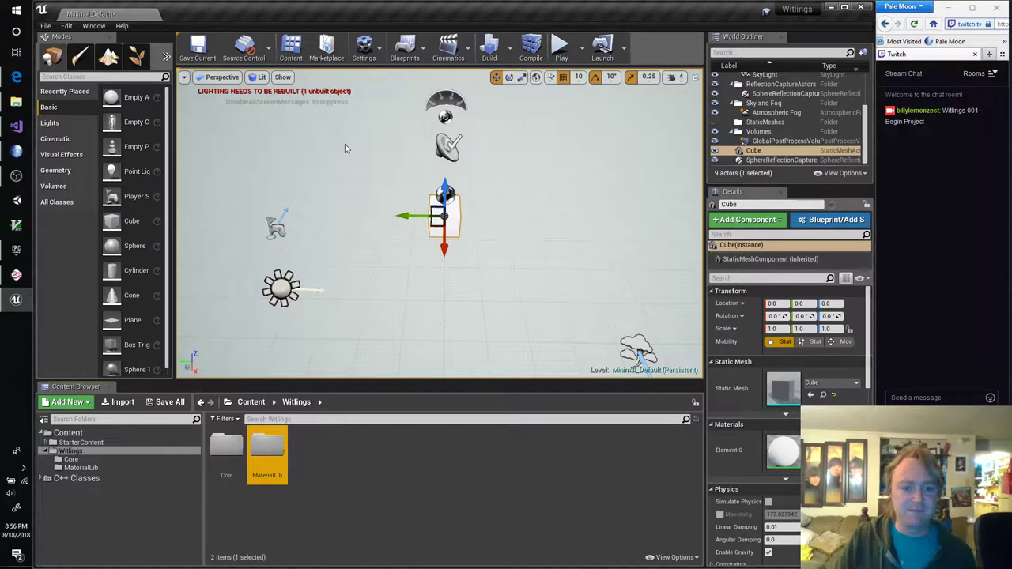
double_click(268, 451)
Create a material named M_CubeCore in MaterialLib and open it in the Material Editor
right_click(279, 453)
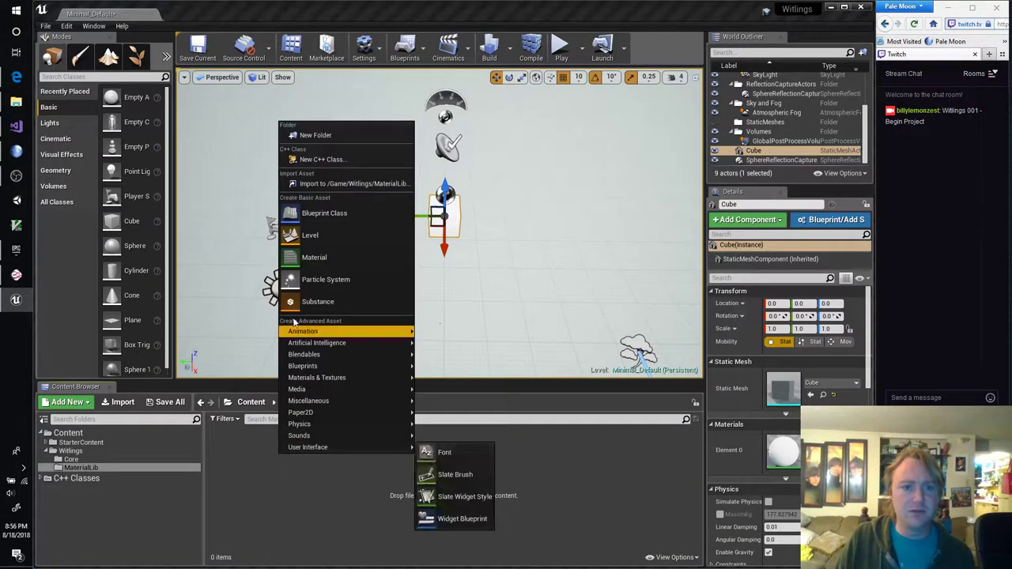
click(329, 265)
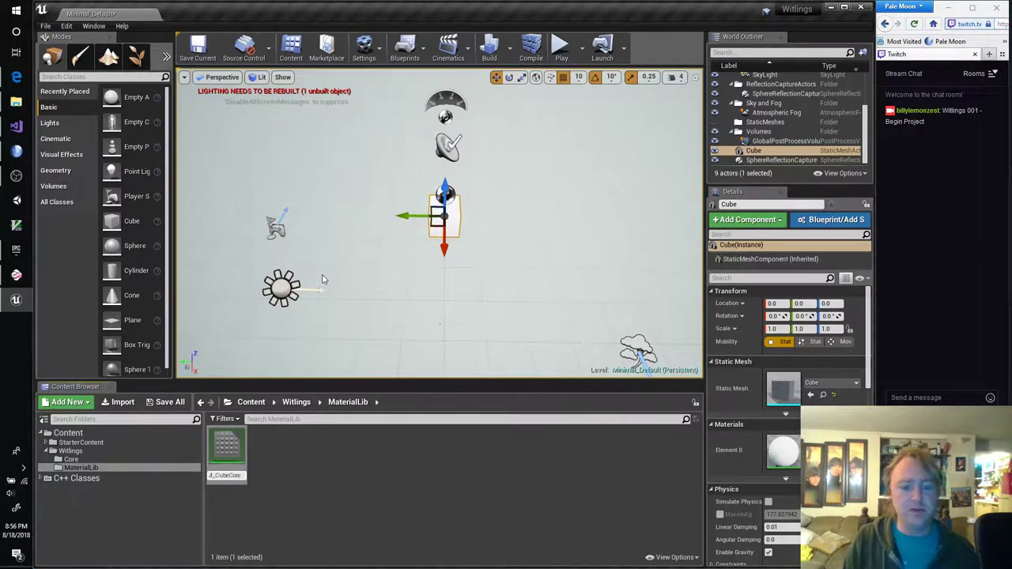
key(Return)
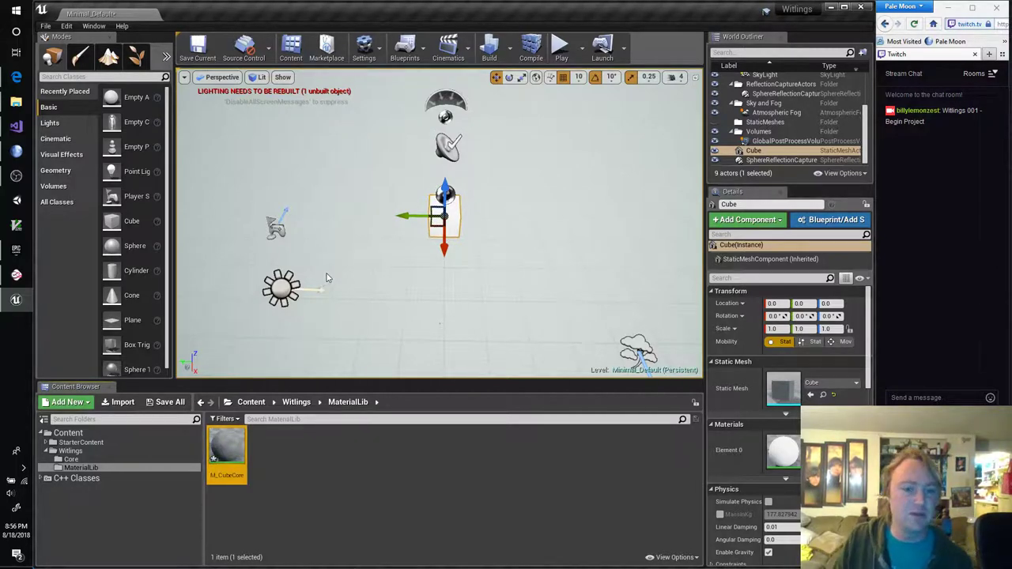
double_click(227, 453)
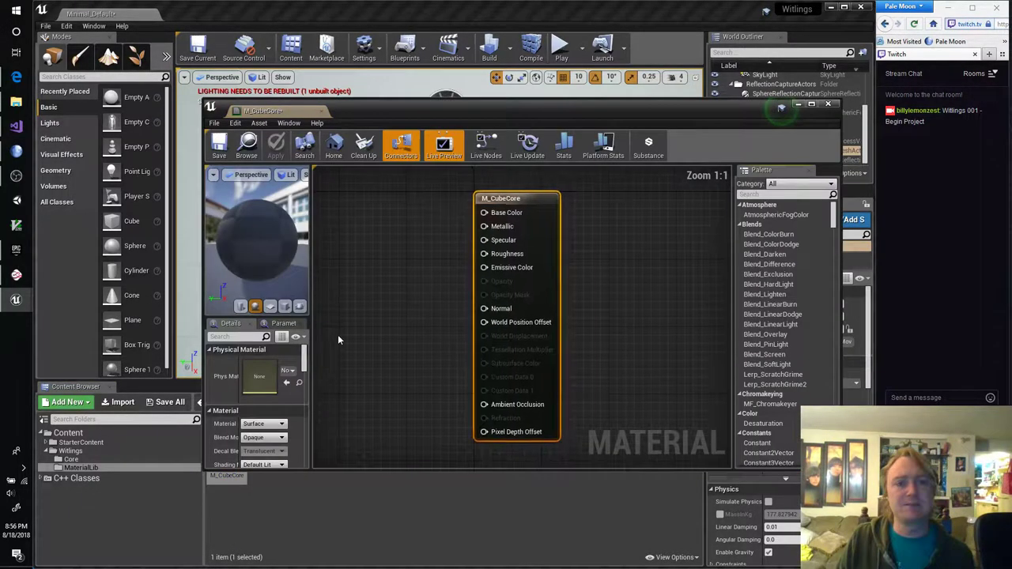
Dock the Material Editor, then add a Vector Parameter named Color wired to Base Color
drag(265, 111, 210, 13)
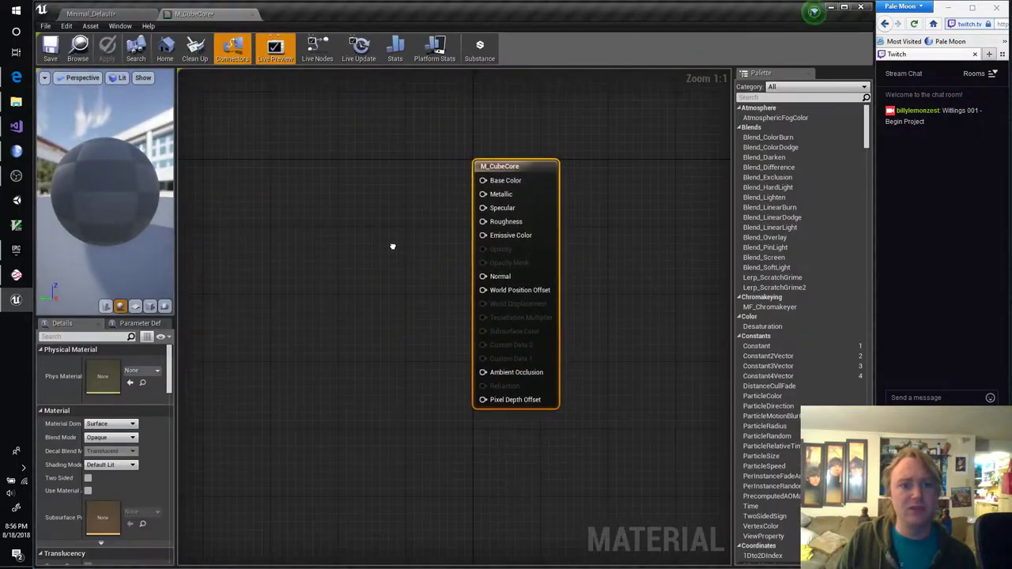
click(335, 179)
text(vvvvvvvvv)
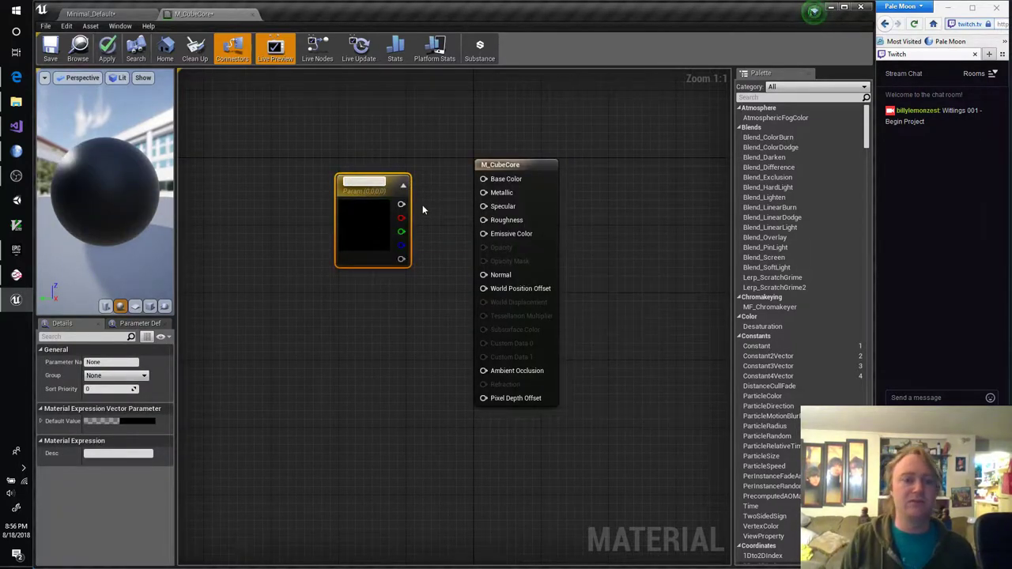
text(Color)
key(BackSpace)
key(BackSpace)
key(BackSpace)
key(BackSpace)
key(BackSpace)
key(BackSpace)
key(BackSpace)
key(BackSpace)
key(BackSpace)
text(Color)
key(Return)
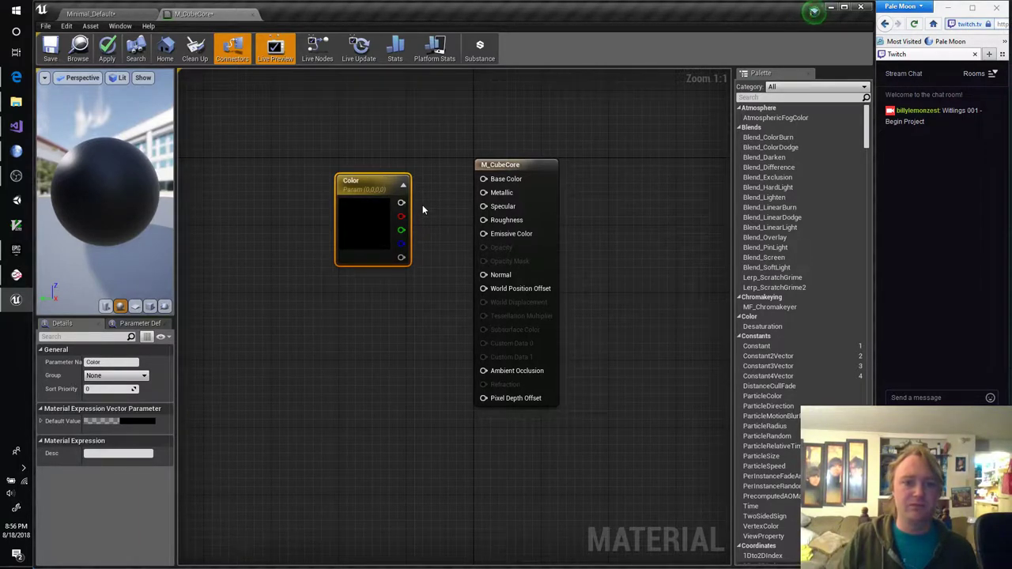
drag(401, 202, 483, 179)
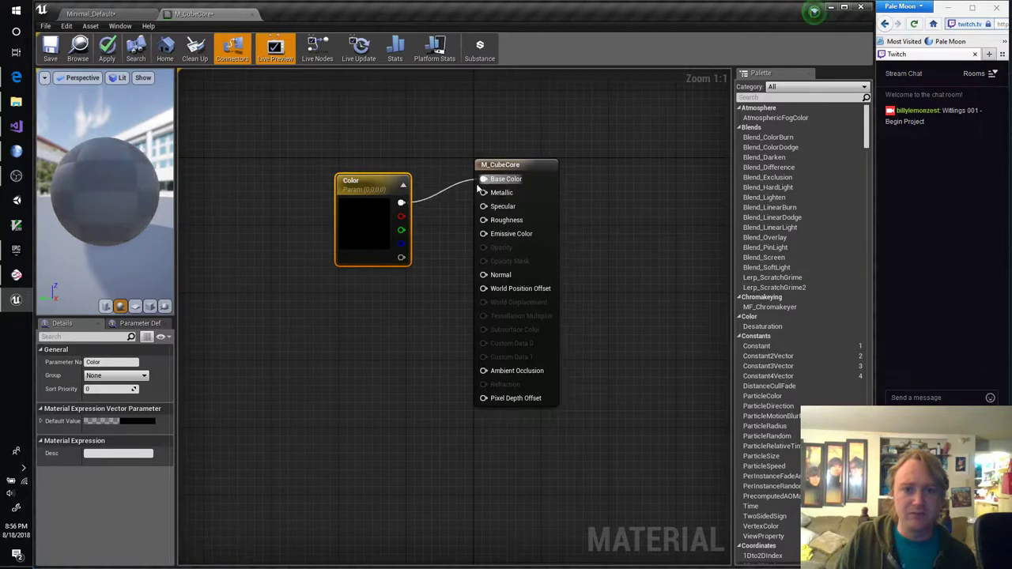
Set the Color parameter to a dark brown (0.167, 0.13, 0.0653) and reposition the node
double_click(372, 220)
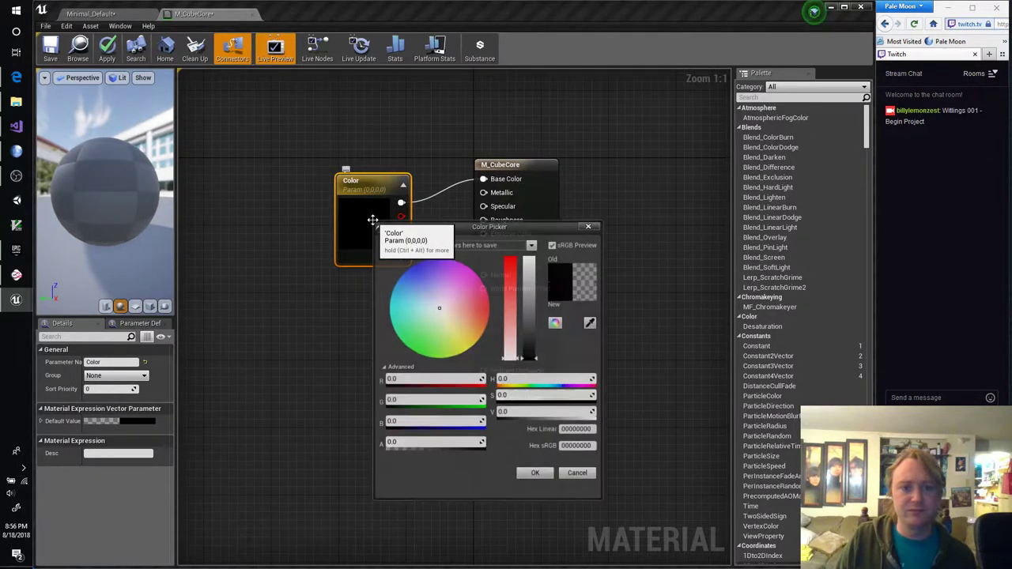
click(464, 330)
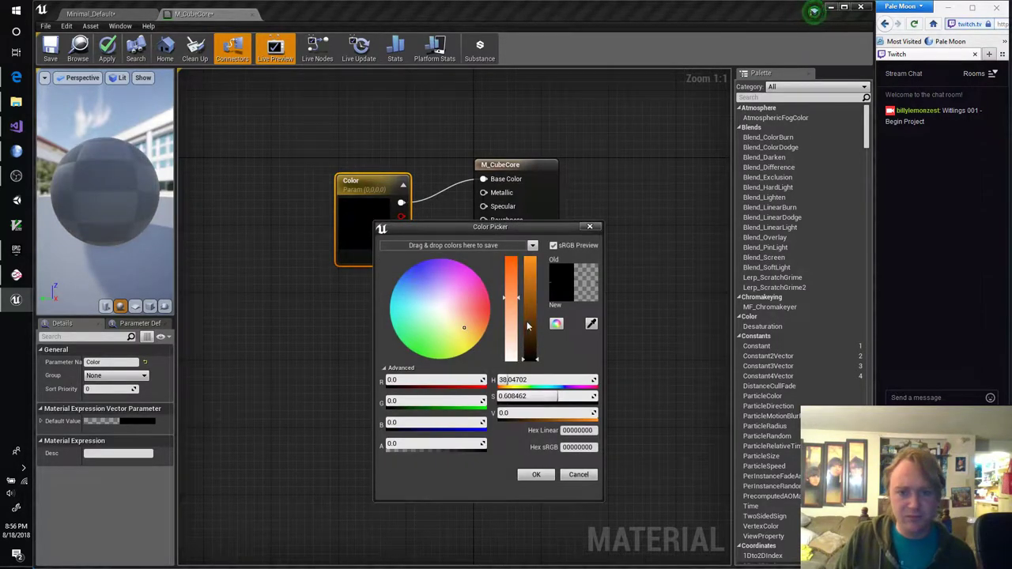
drag(528, 326, 532, 345)
click(540, 474)
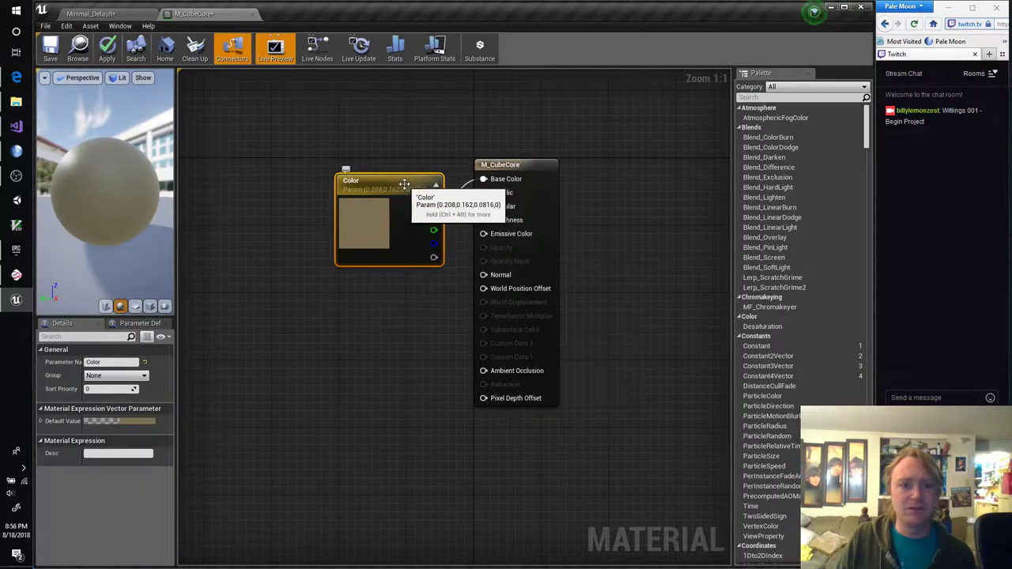
drag(404, 184, 399, 160)
double_click(366, 194)
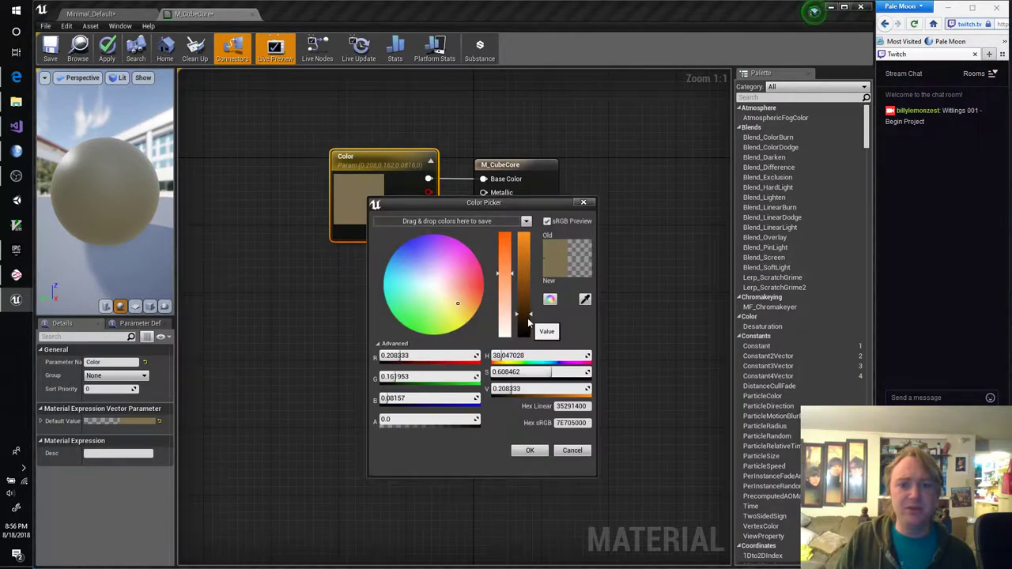
drag(528, 321, 529, 323)
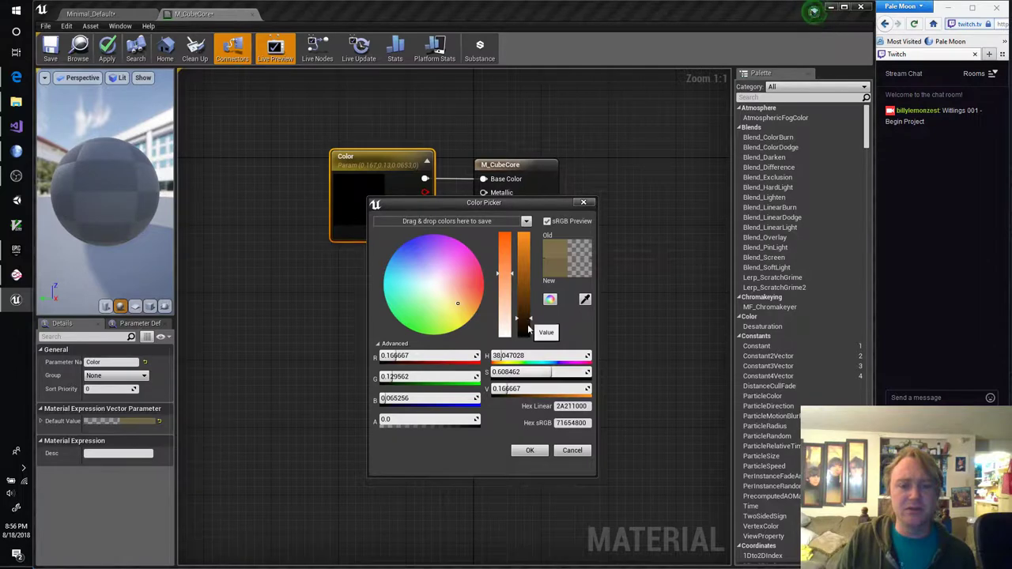
click(535, 453)
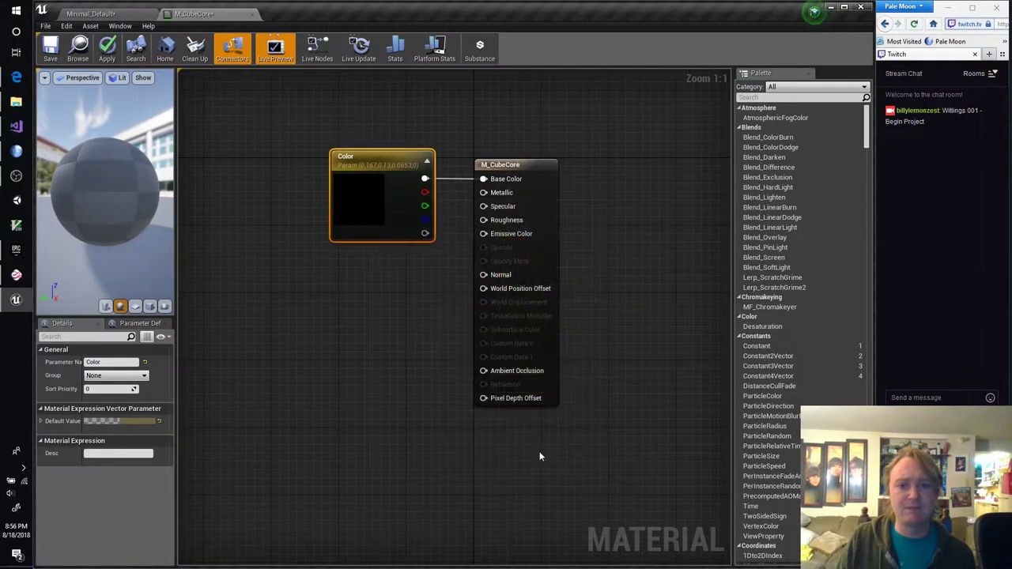
drag(390, 163, 381, 129)
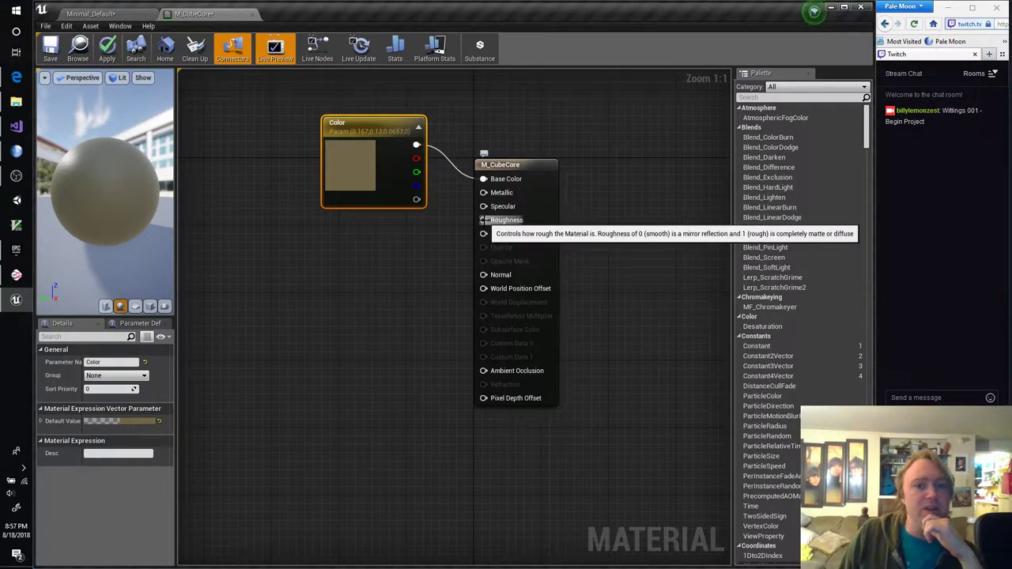
drag(483, 220, 395, 251)
Add a Scalar Parameter named Roughness wired into the material's Roughness input
click(354, 261)
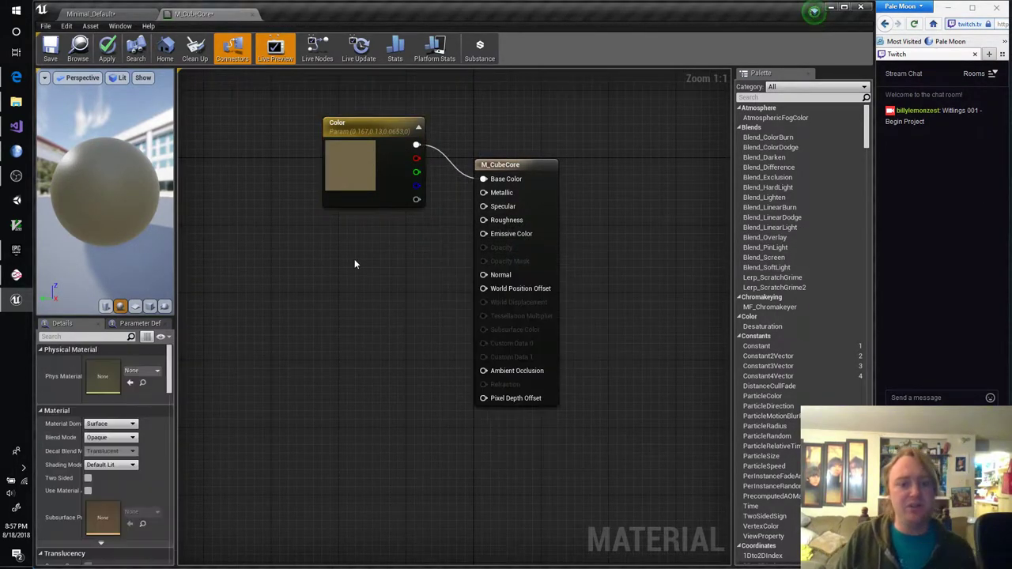
click(354, 263)
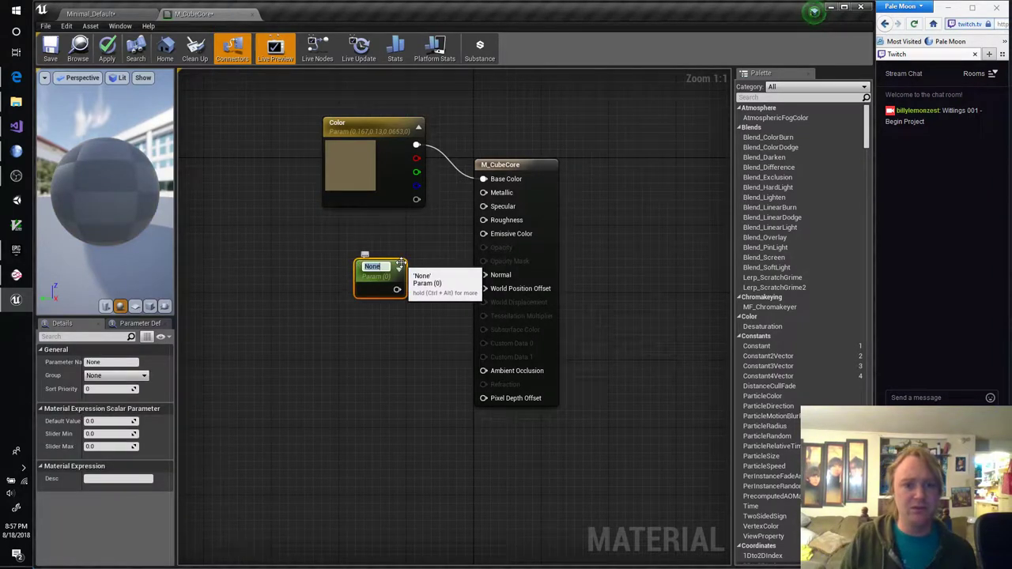
text(Roughness)
key(Return)
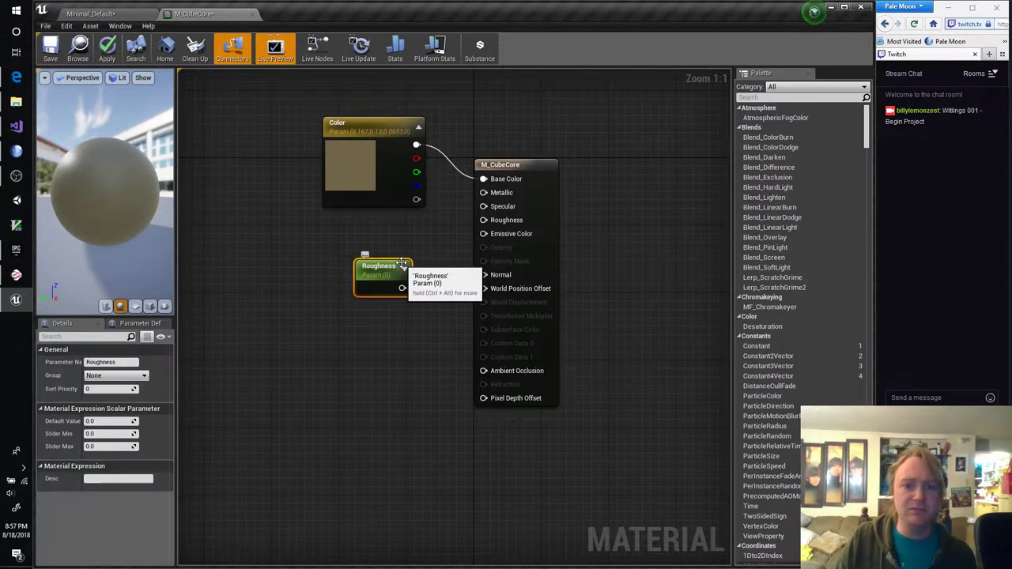
drag(400, 288, 483, 221)
Set the Roughness default value to 1.0, apply the material, and return to the level editor
click(109, 422)
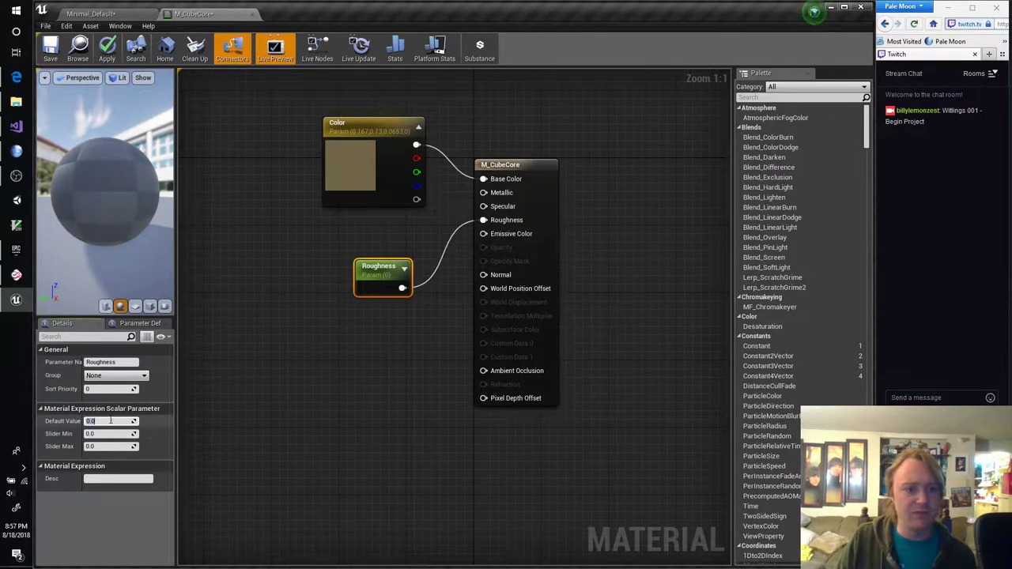
text(1)
key(Return)
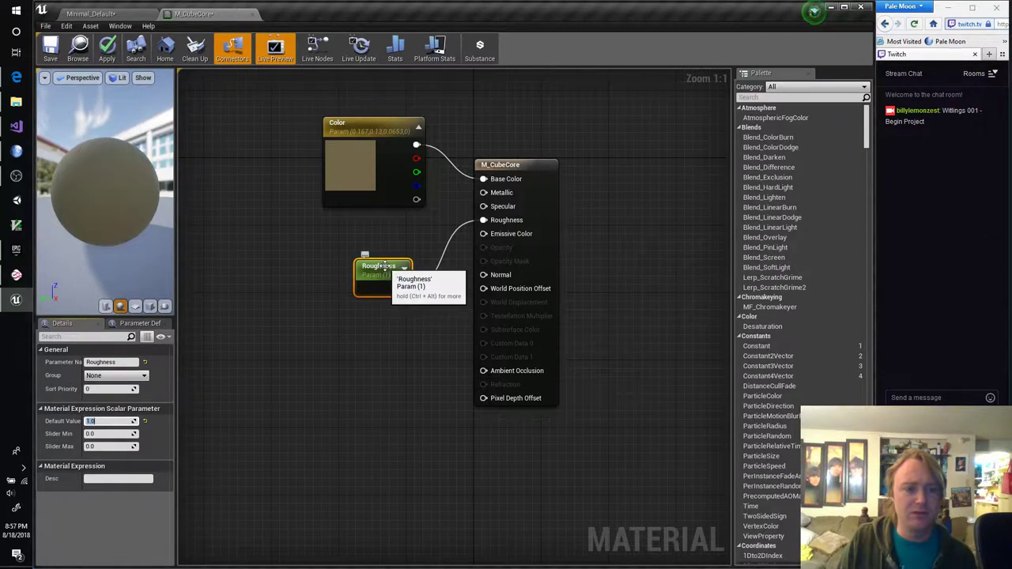
drag(380, 266, 381, 250)
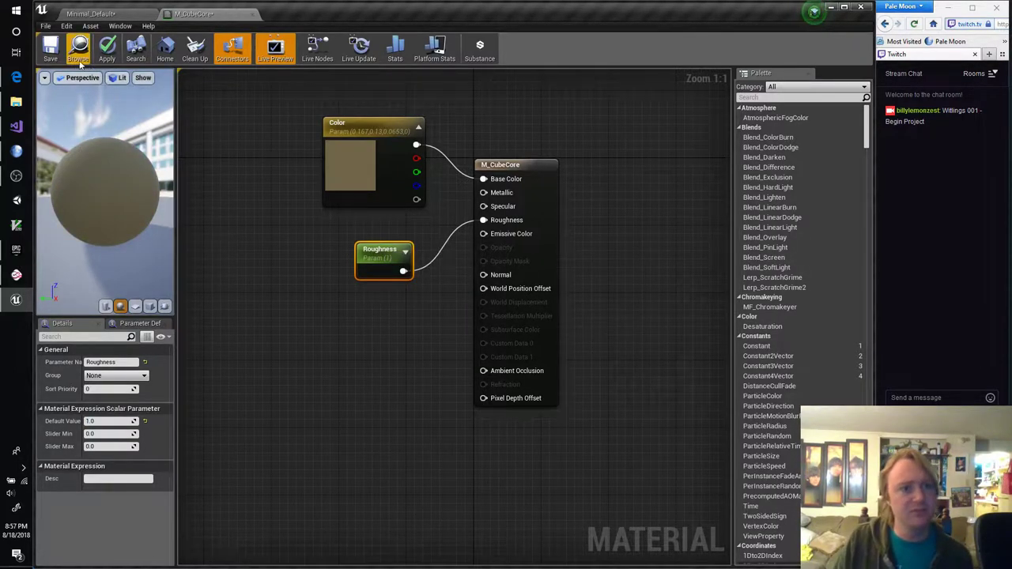
click(108, 51)
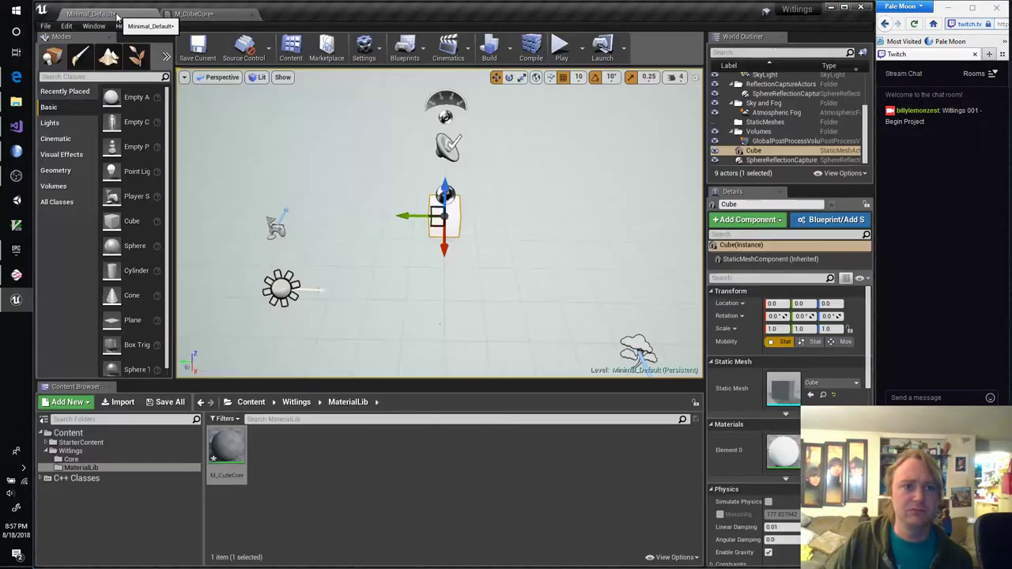
click(91, 14)
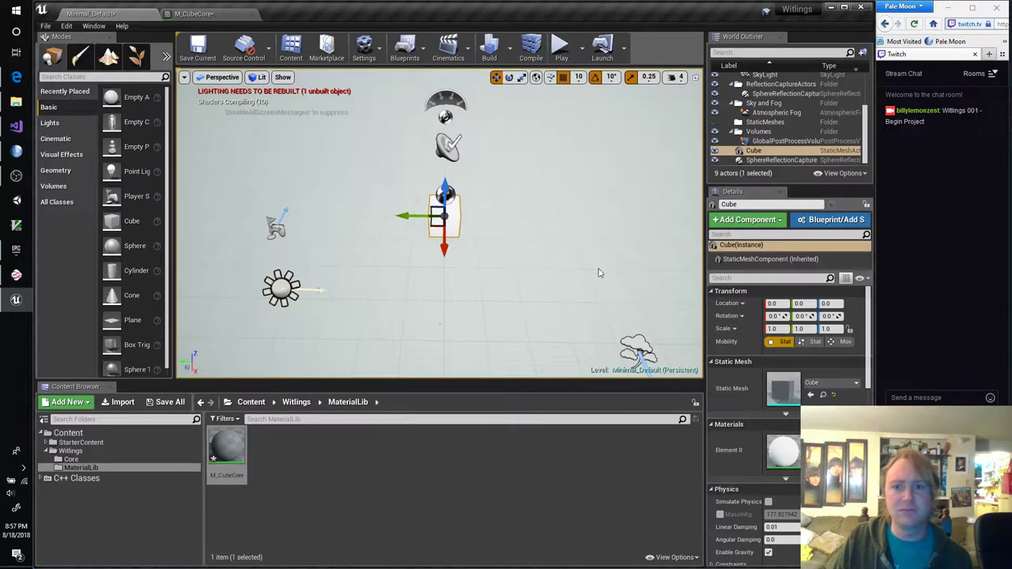
Rename the Cube actor to CubeCoreTest in the World Outliner
click(761, 152)
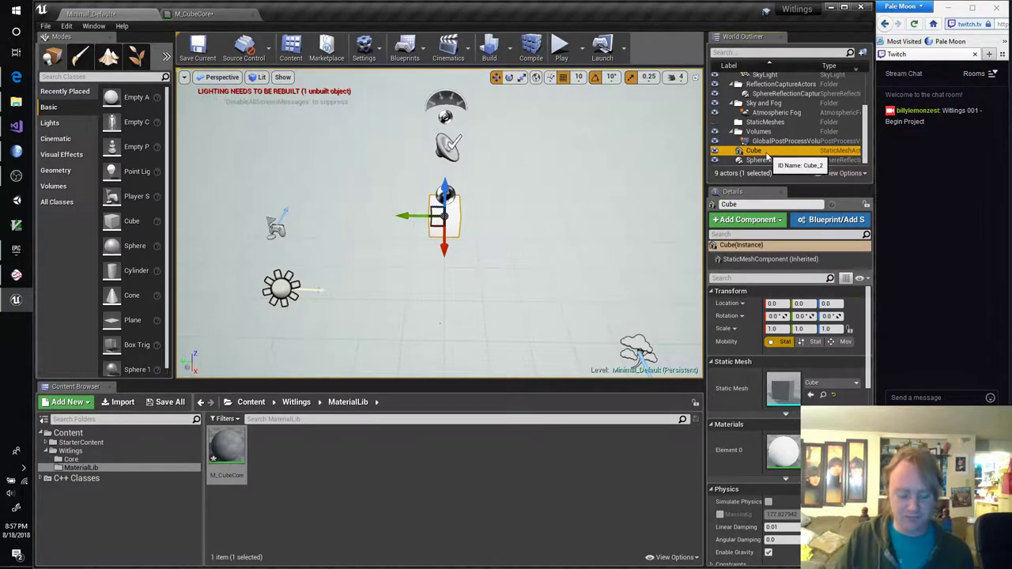
click(764, 151)
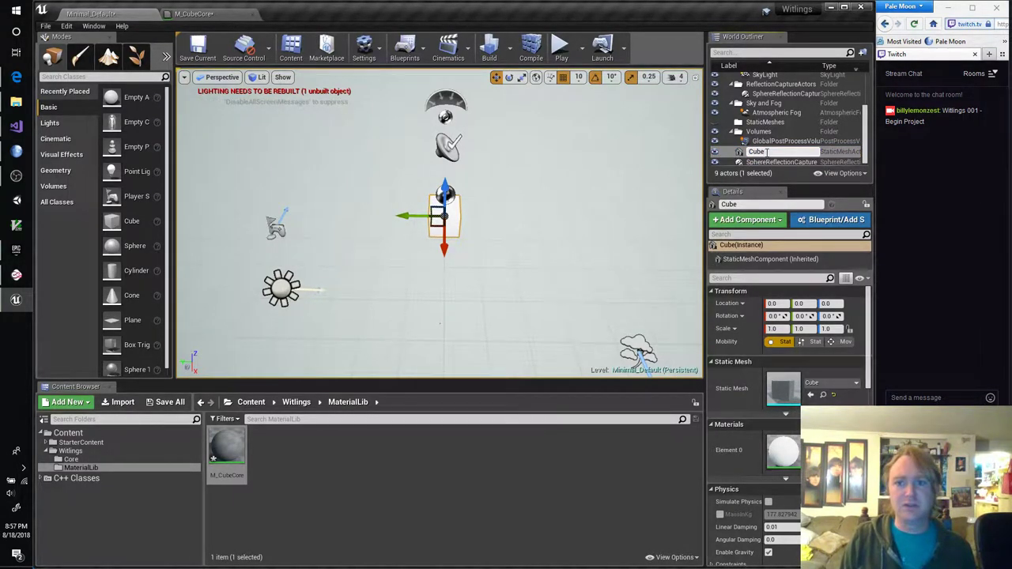
text(CubeCore)
key(Return)
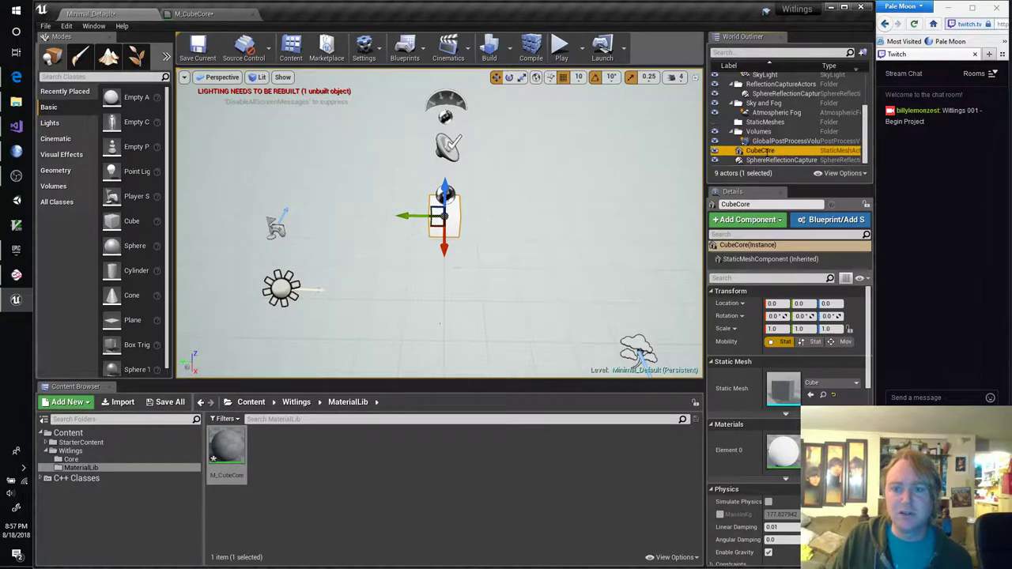
double_click(761, 151)
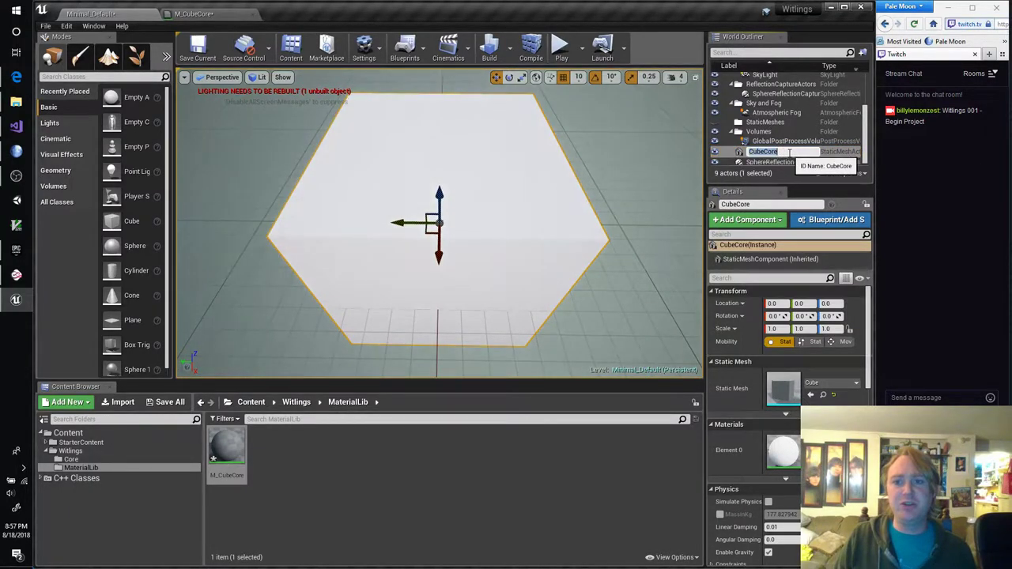
text(Test)
key(Return)
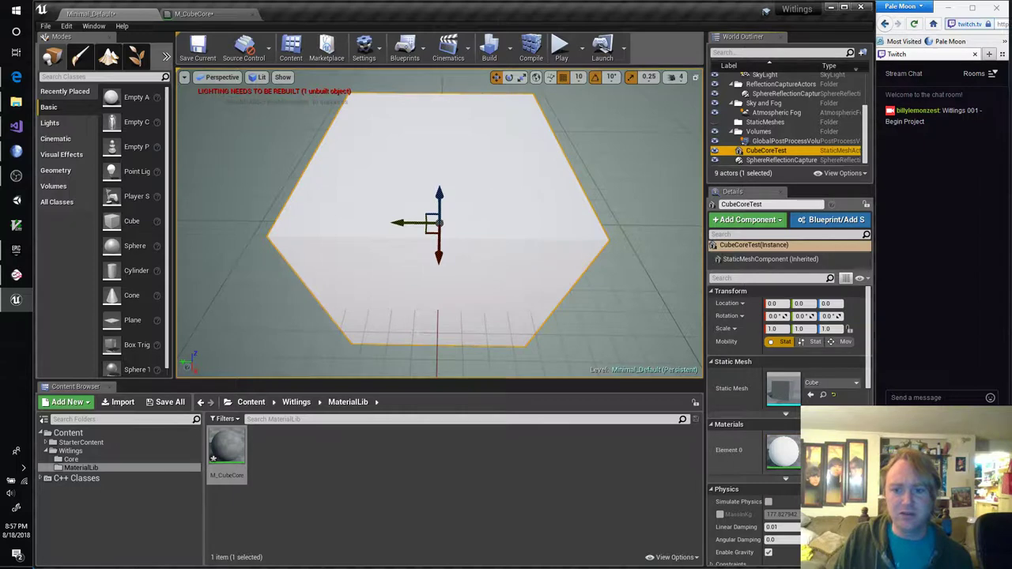
Assign M_CubeCore to the cube's Element 0 material slot by searching M_Cube
click(830, 450)
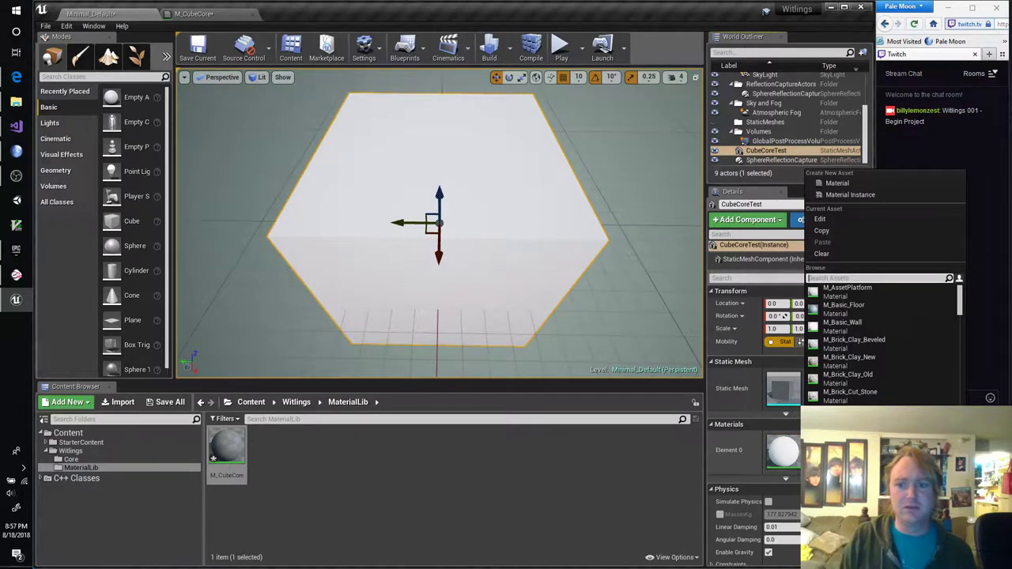
text(M_Cube)
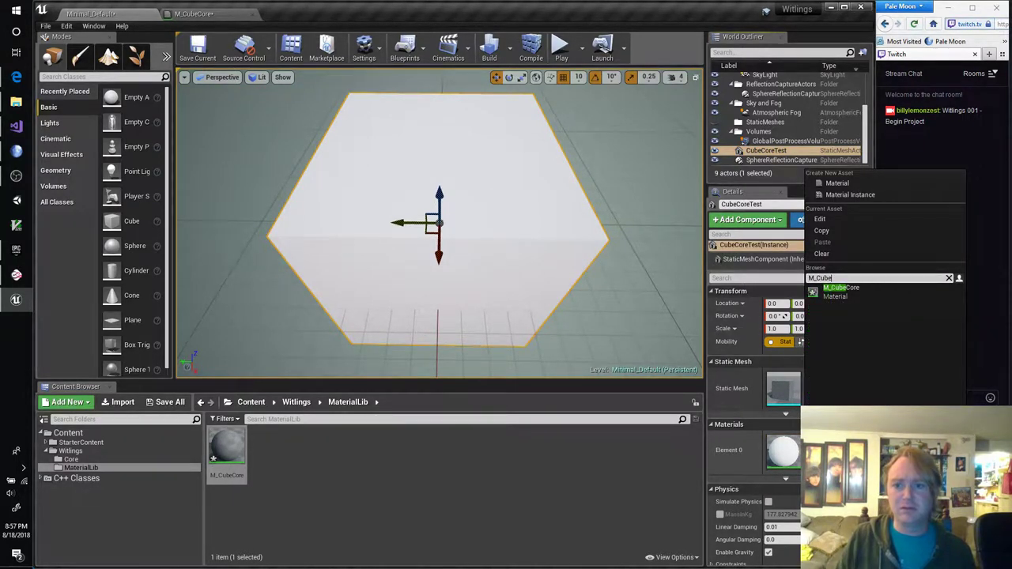
key(Return)
right_drag(625, 338, 485, 302)
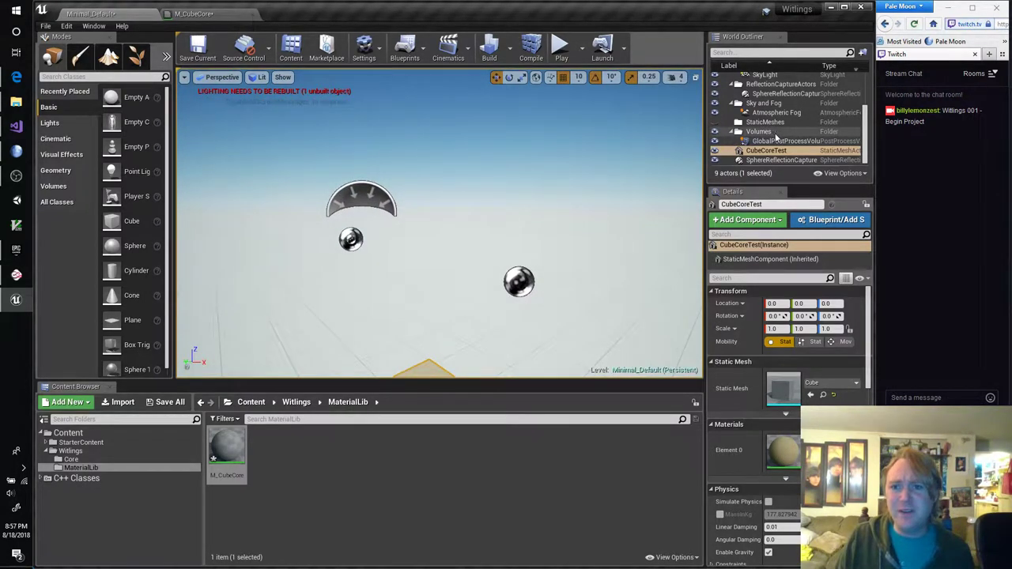
scroll(777, 138, up, 3)
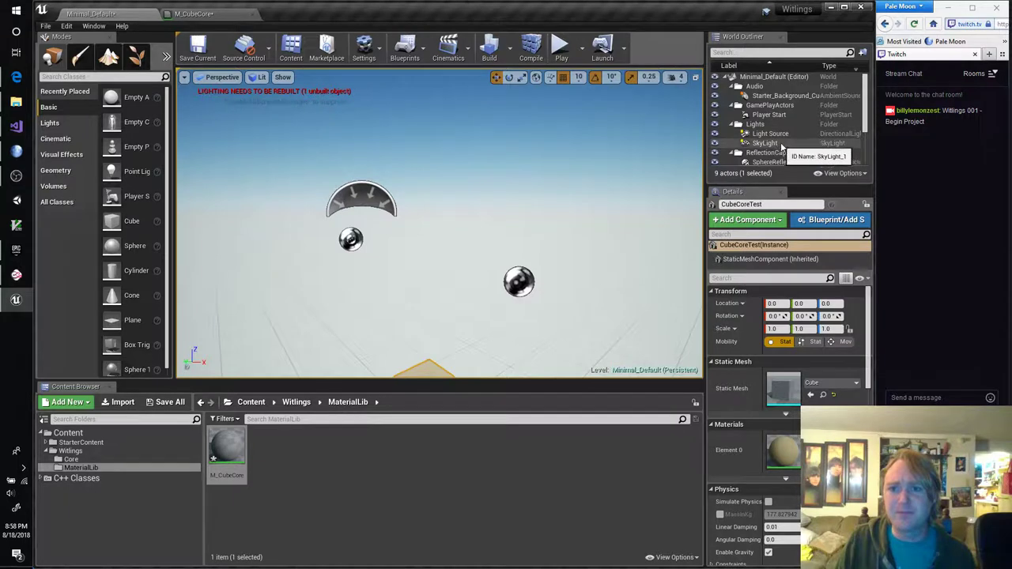
right_drag(467, 211, 467, 253)
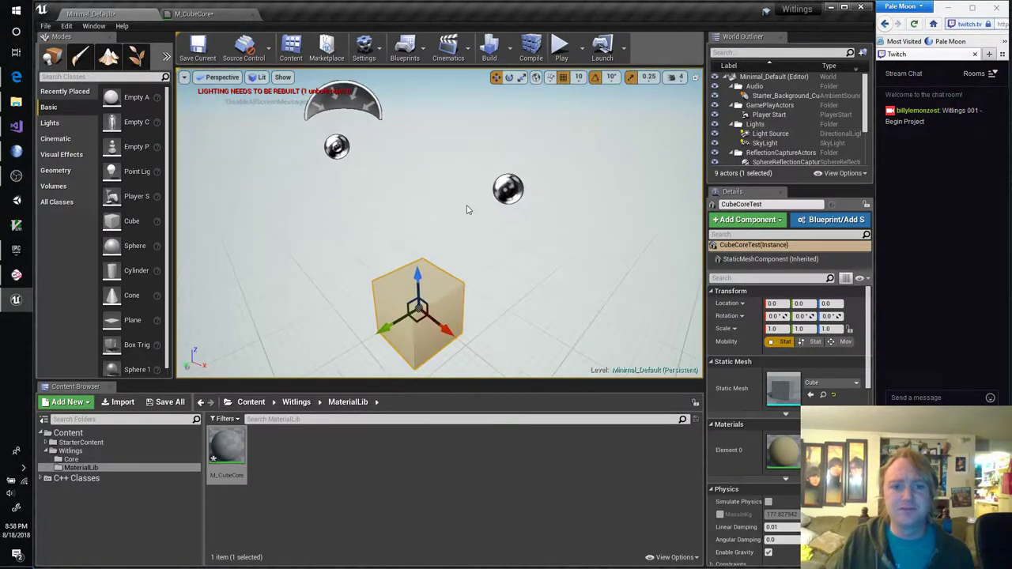
click(562, 49)
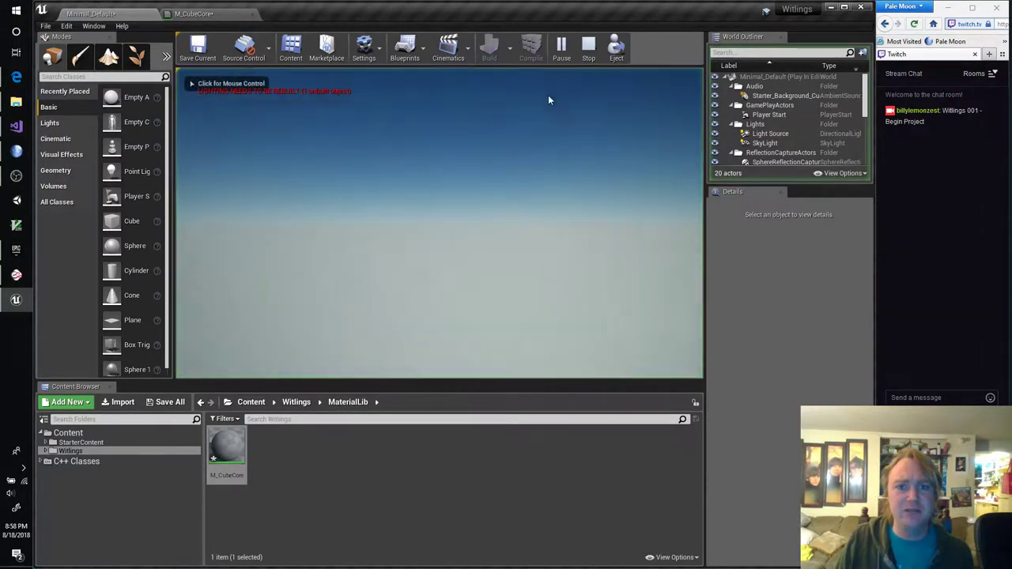
click(589, 49)
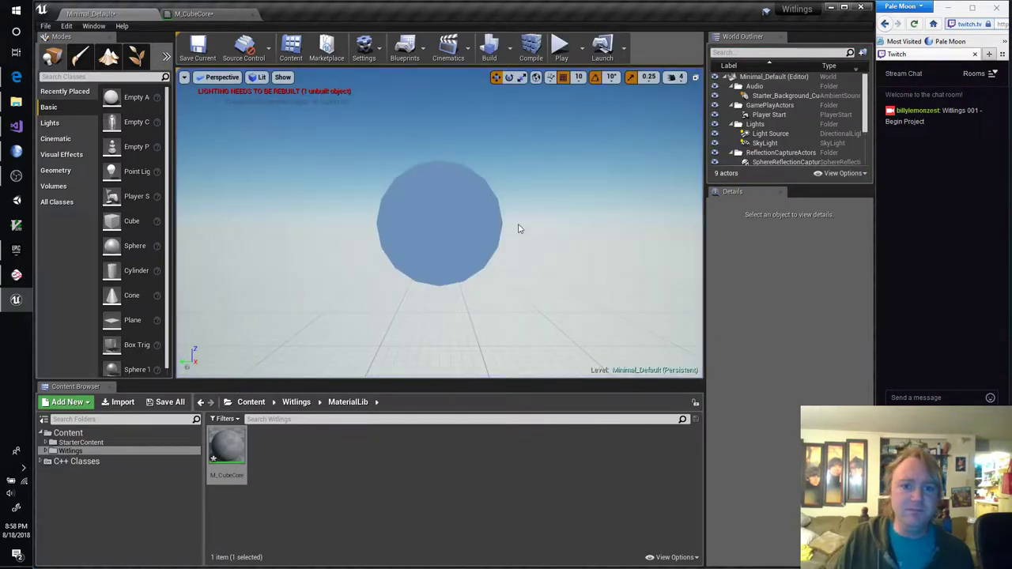
scroll(433, 224, up, 5)
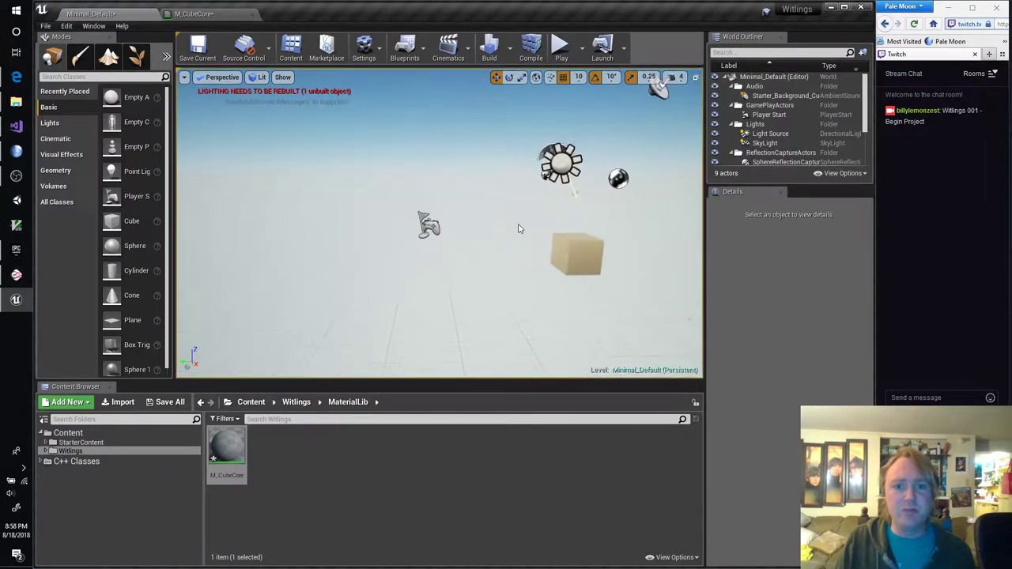
click(429, 228)
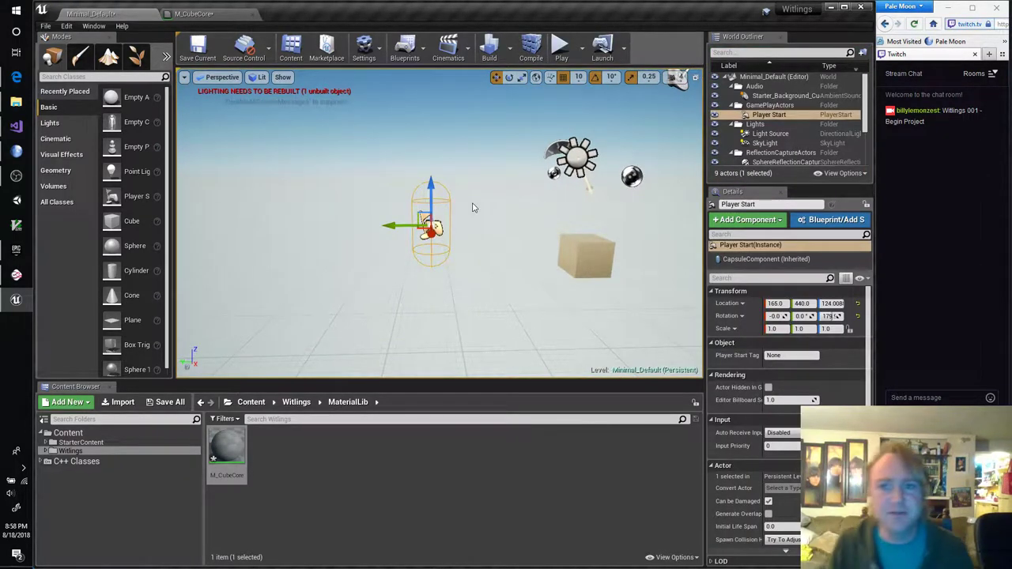
mouse_move(402, 272)
right_down()
mouse_move(443, 273)
mouse_move(433, 274)
mouse_move(457, 284)
mouse_move(402, 291)
right_up()
click(488, 264)
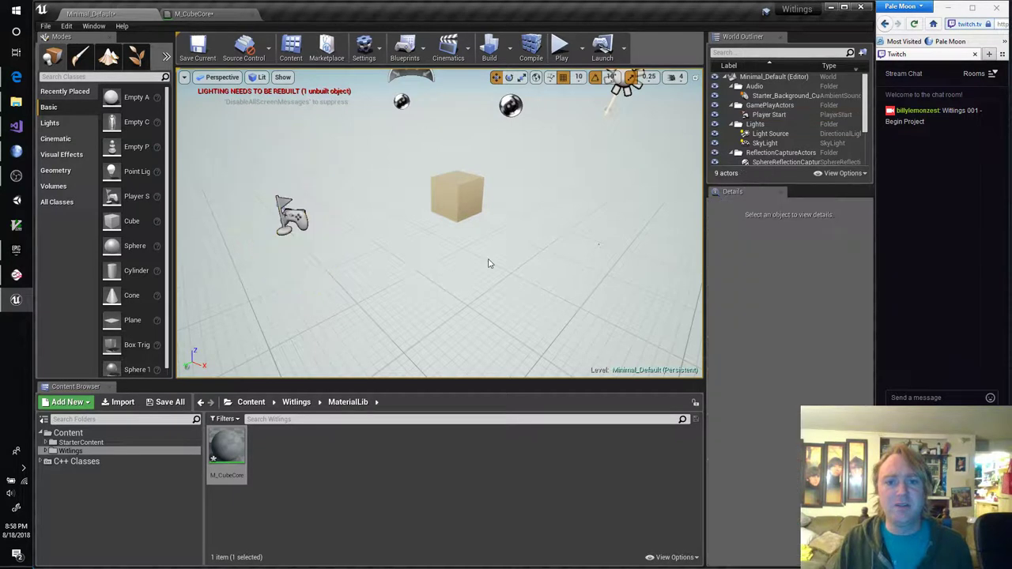
Inspect the SkyLight and Atmospheric Fog settings in the Details panel
click(804, 147)
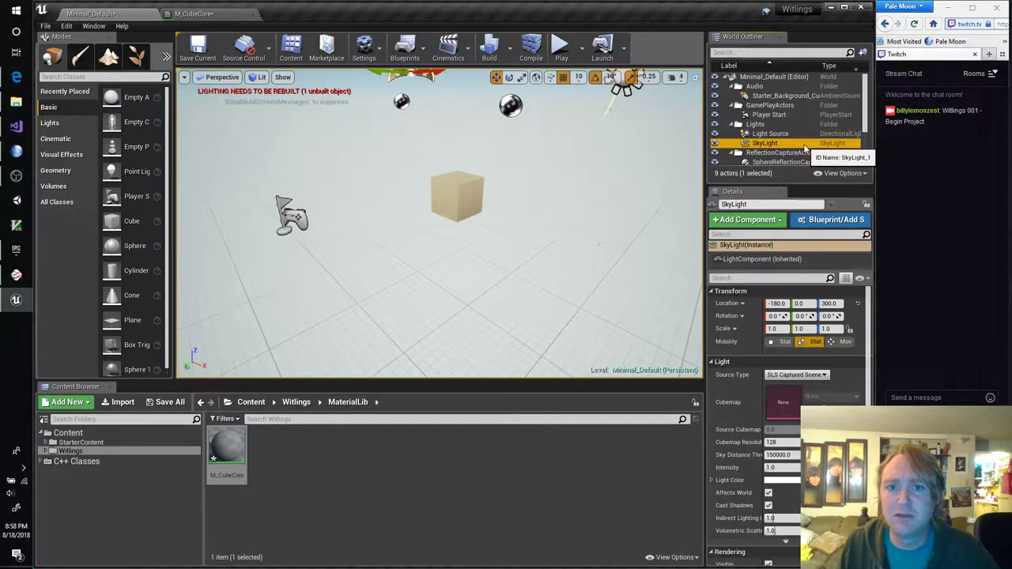
scroll(810, 131, down, 2)
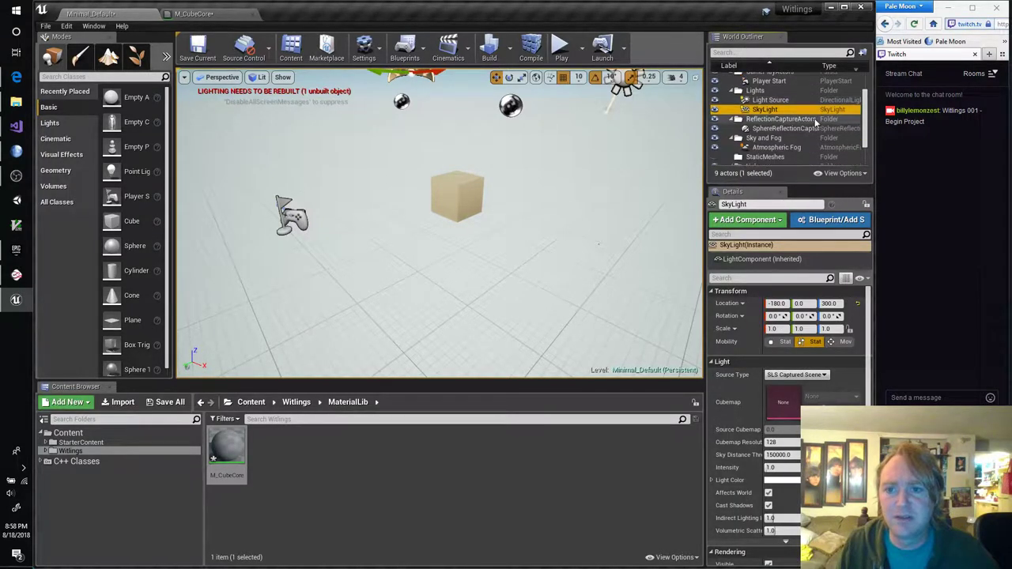
scroll(822, 138, down, 3)
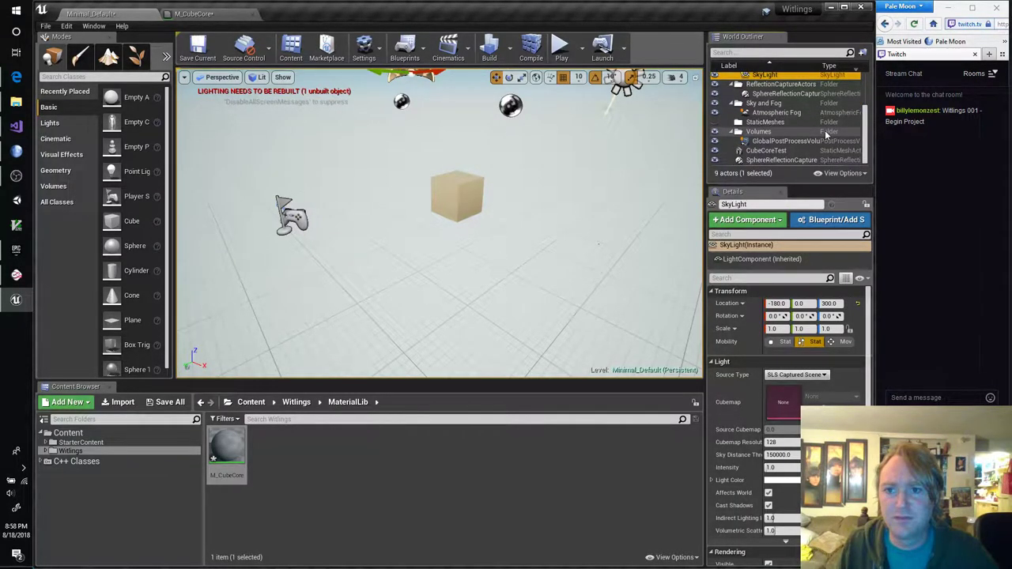
scroll(816, 153, up, 4)
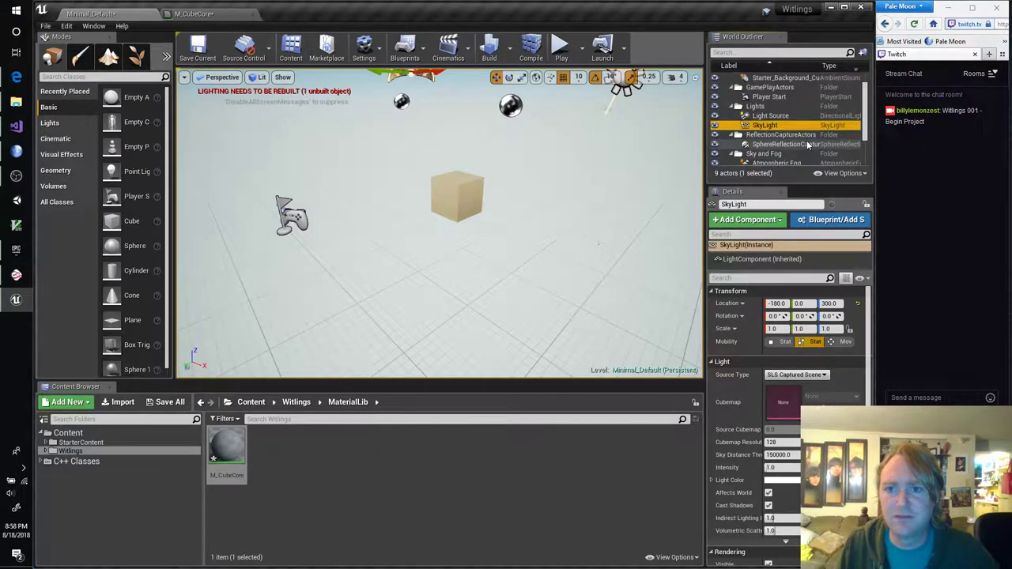
click(819, 162)
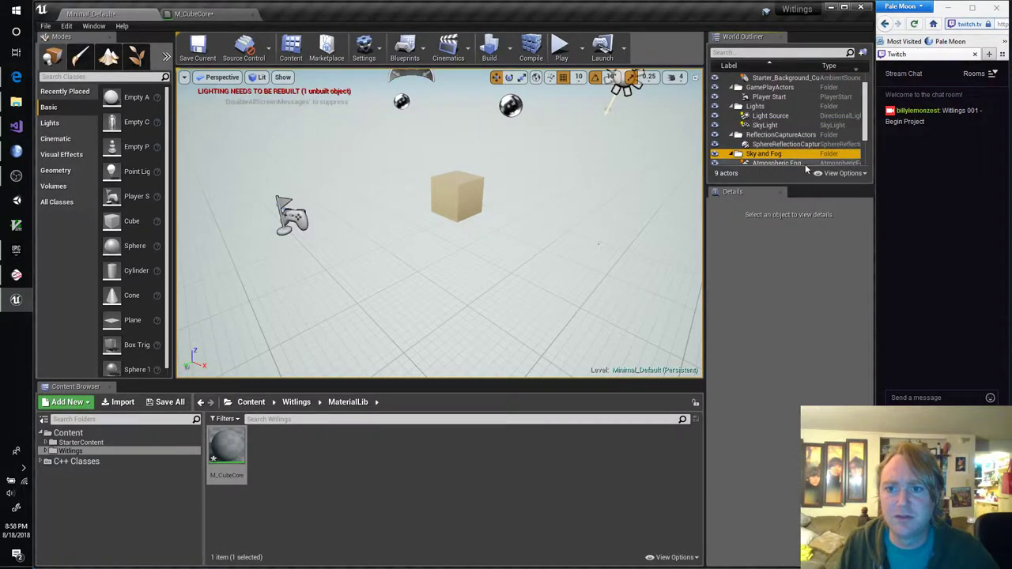
scroll(805, 332, down, 6)
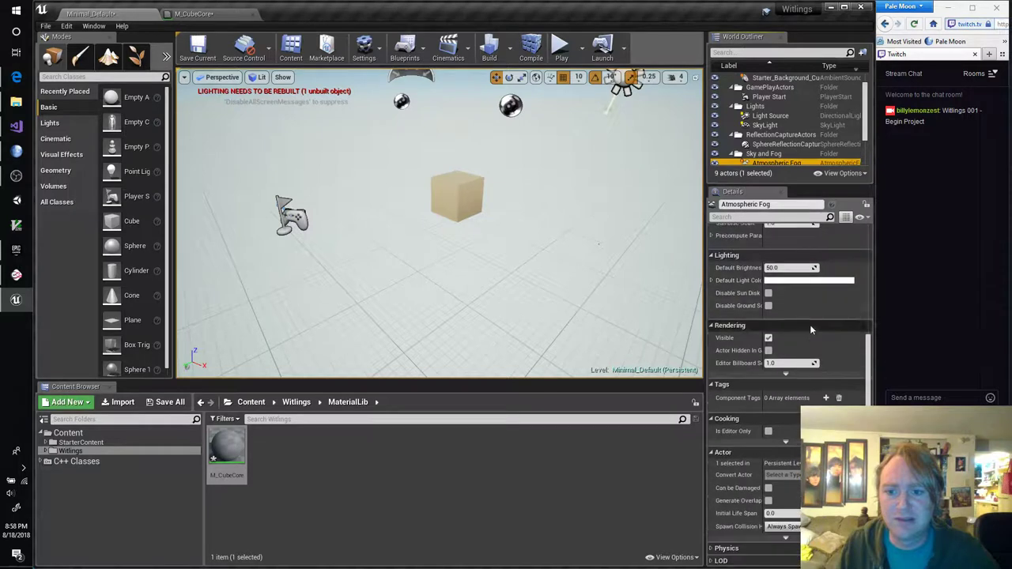
scroll(812, 324, up, 6)
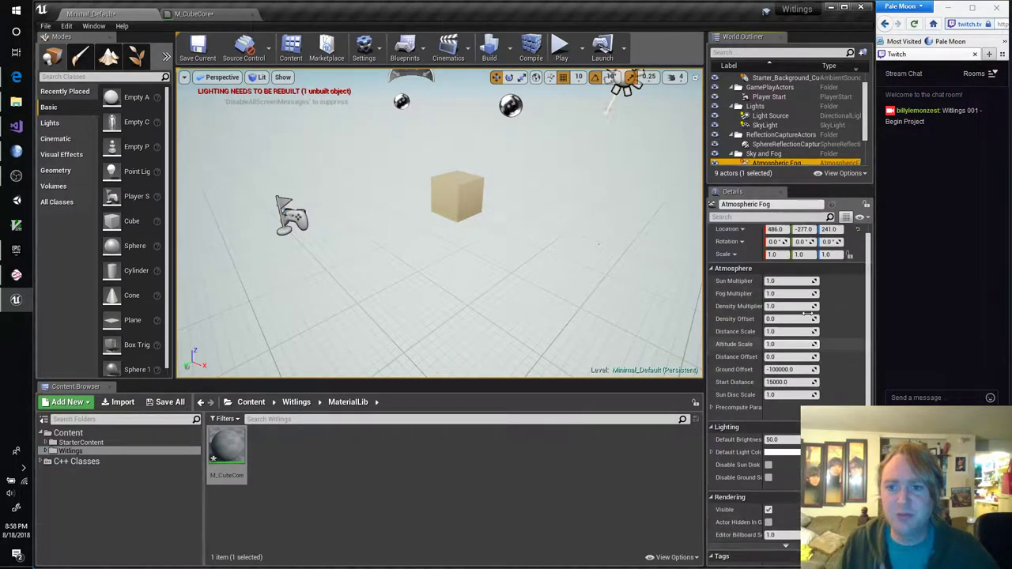
scroll(785, 144, up, 2)
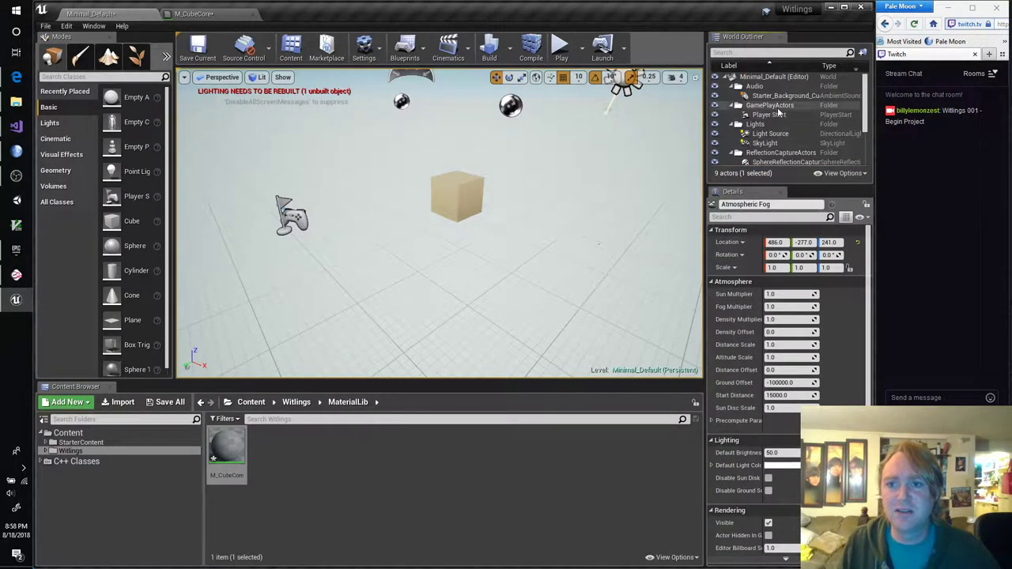
Review the Starter_Background_Cue sound actor's settings, then bring Edge to the front
click(799, 96)
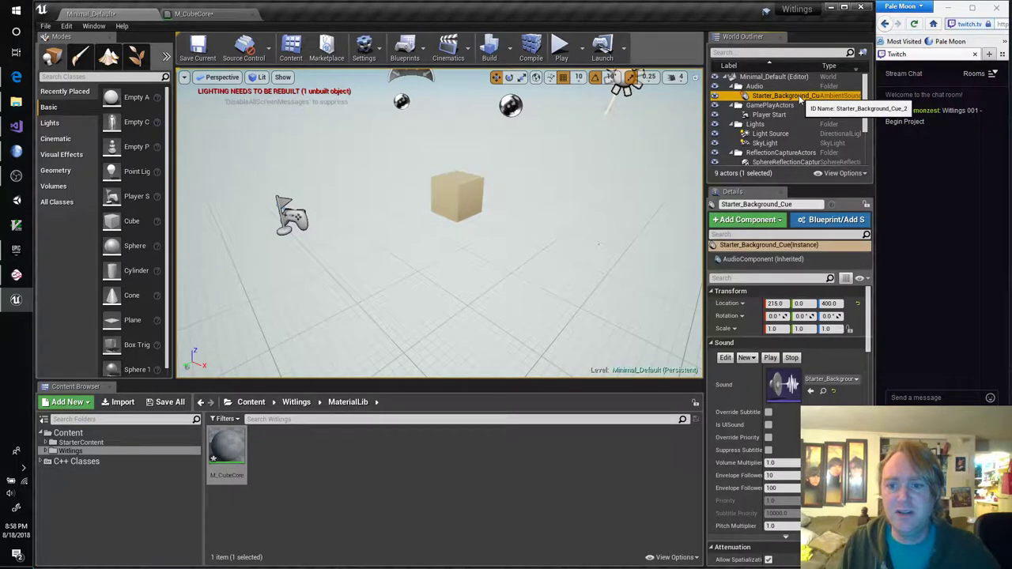
scroll(809, 127, down, 2)
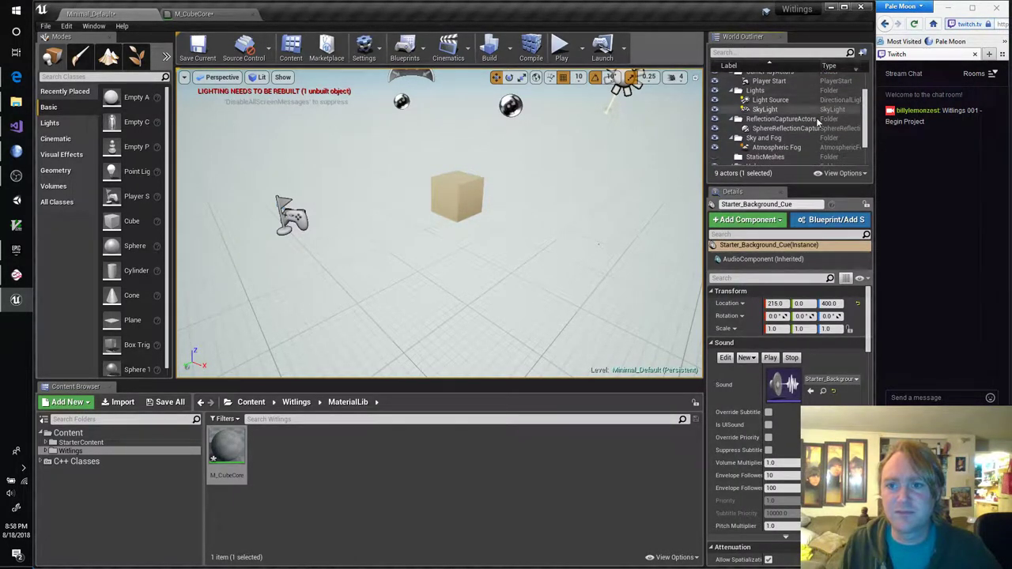
scroll(815, 134, down, 2)
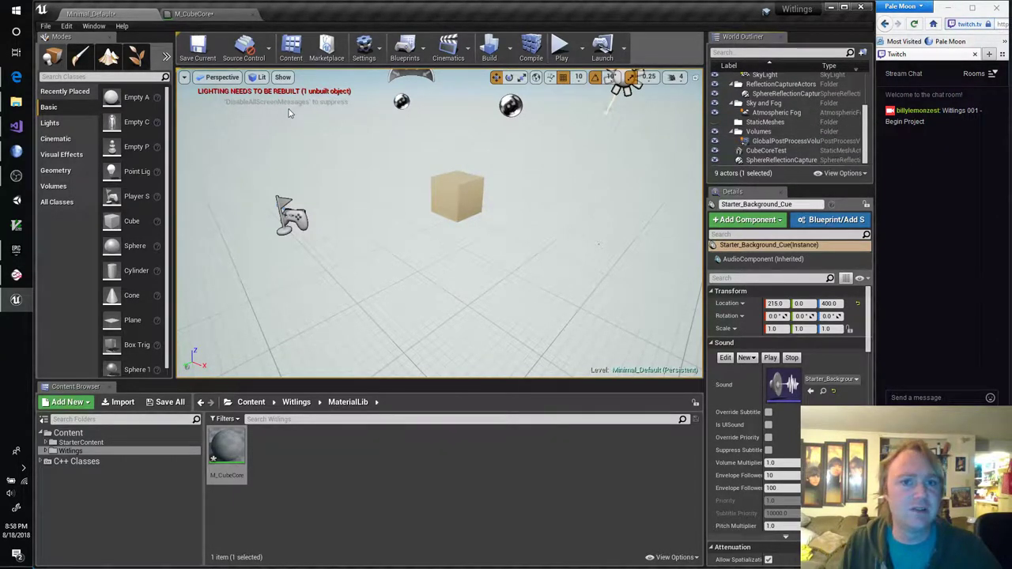
click(16, 77)
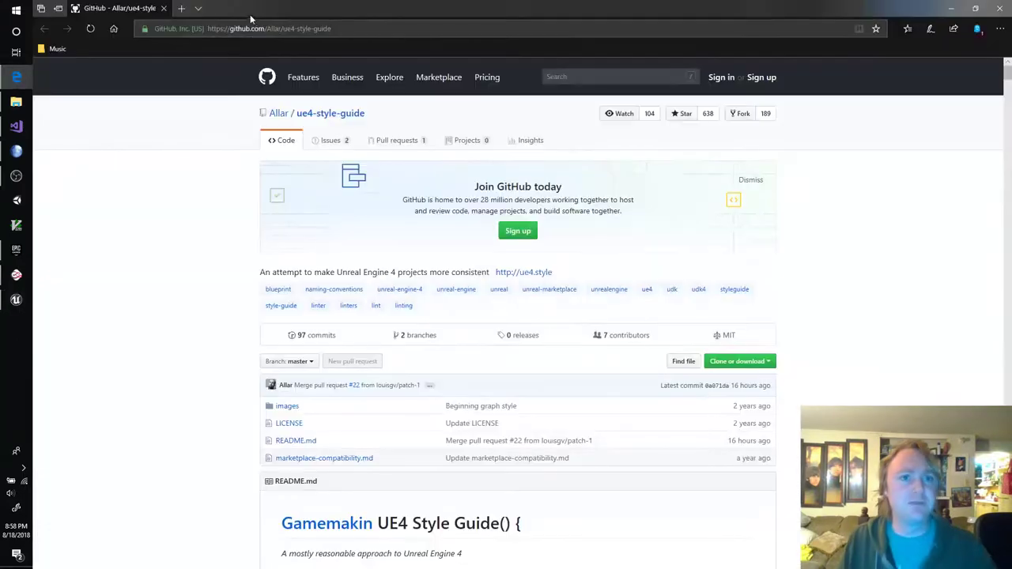
Search the web for 'ue4 skybox' in a new Edge tab
click(181, 8)
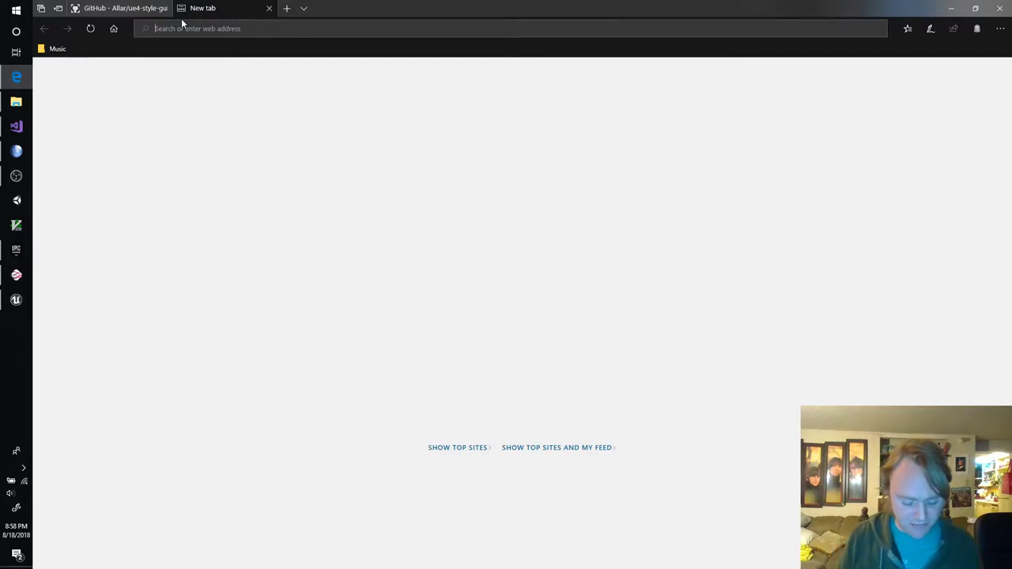
text(ue4 skybox)
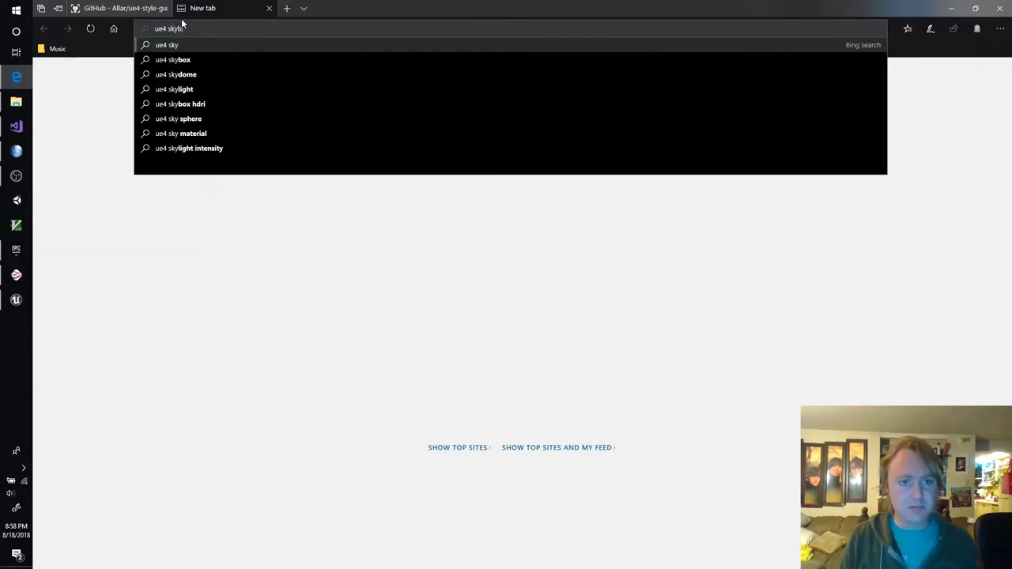
key(Return)
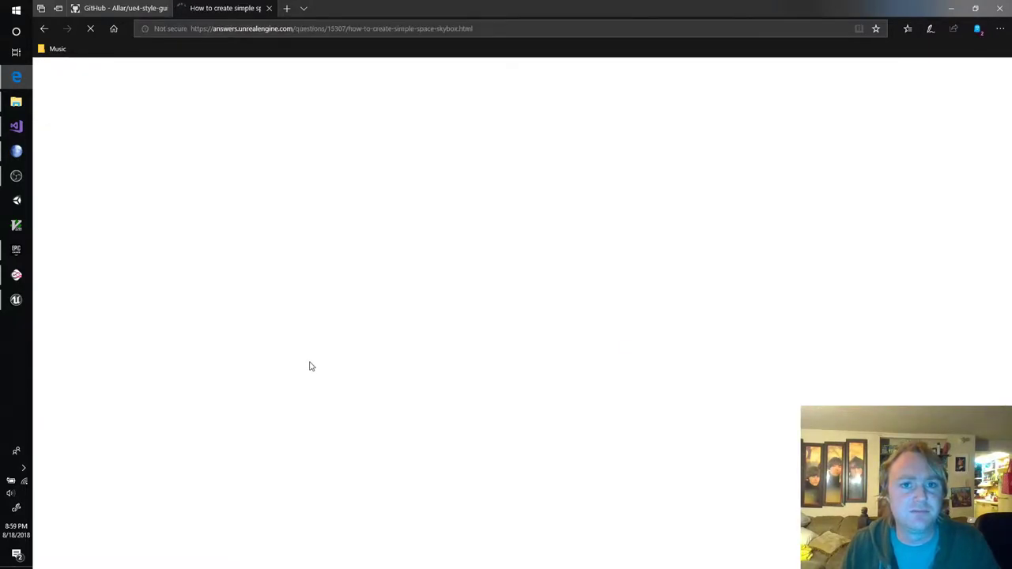
Skim the skybox answer and open its Spacescape link in a new tab
scroll(205, 261, down, 3)
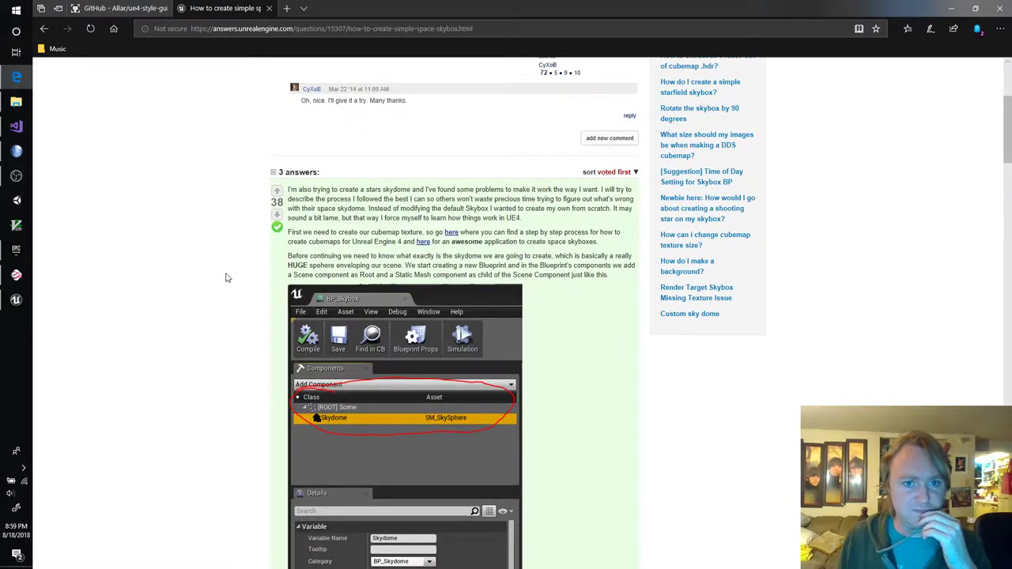
scroll(225, 277, up, 3)
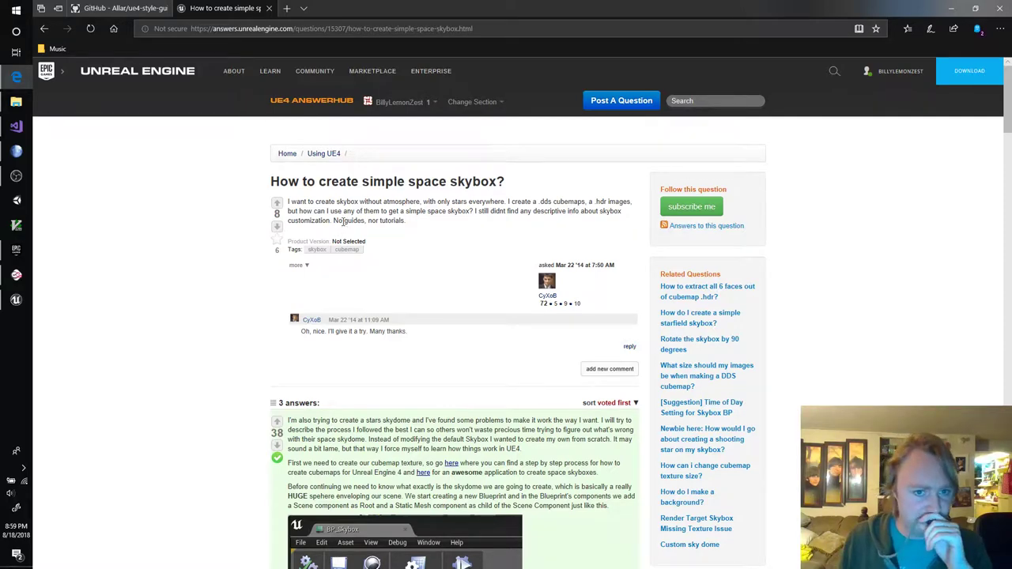
scroll(196, 267, down, 3)
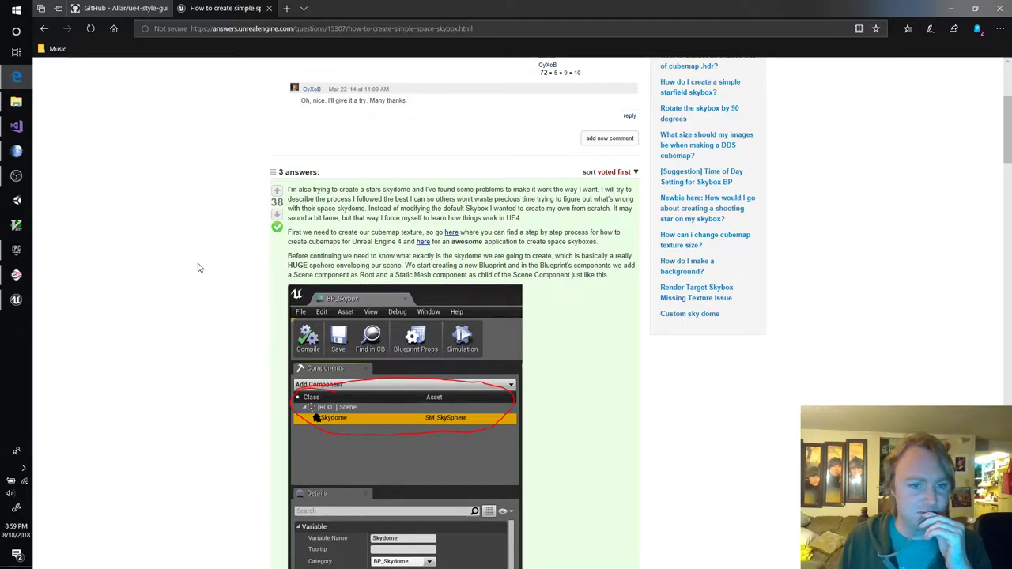
right_click(423, 242)
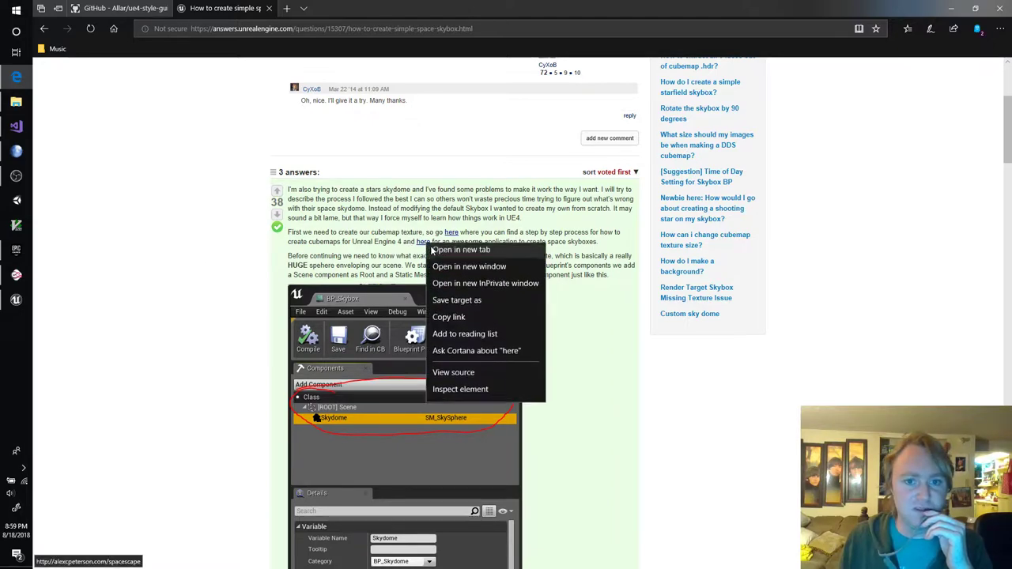
click(443, 247)
click(338, 7)
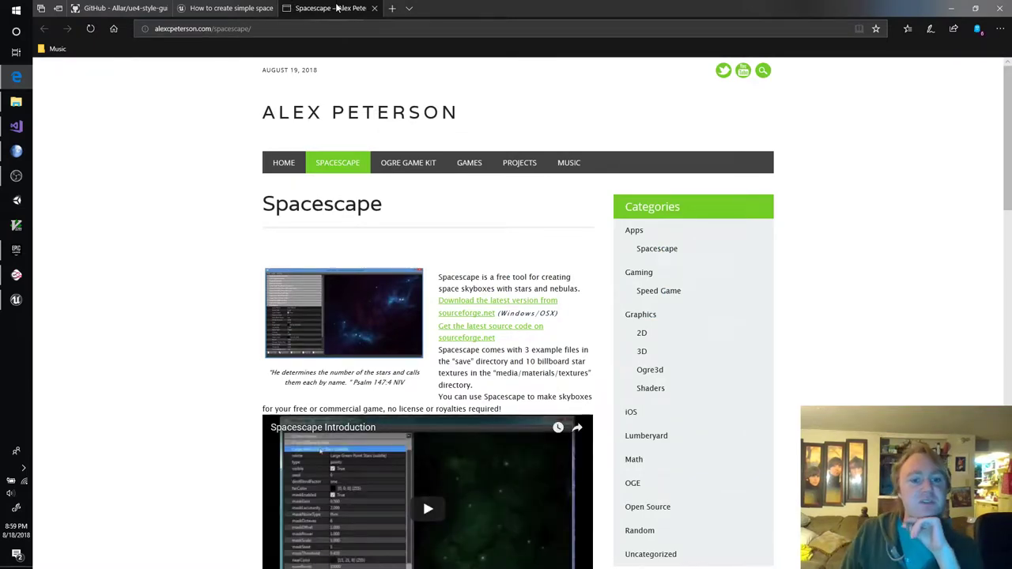
Read through the 'How to create simple space skybox' answer page
click(246, 8)
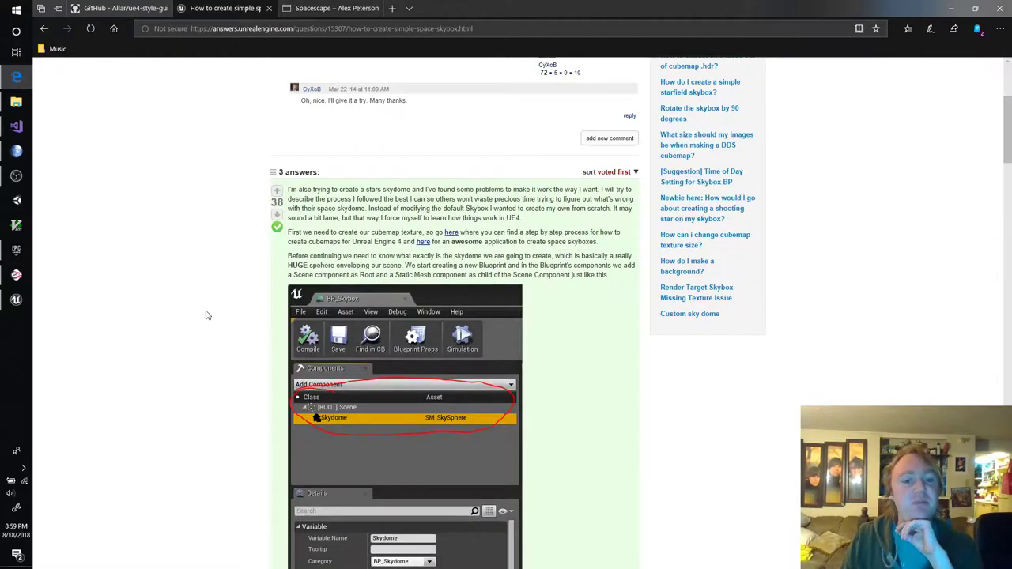
scroll(206, 316, down, 4)
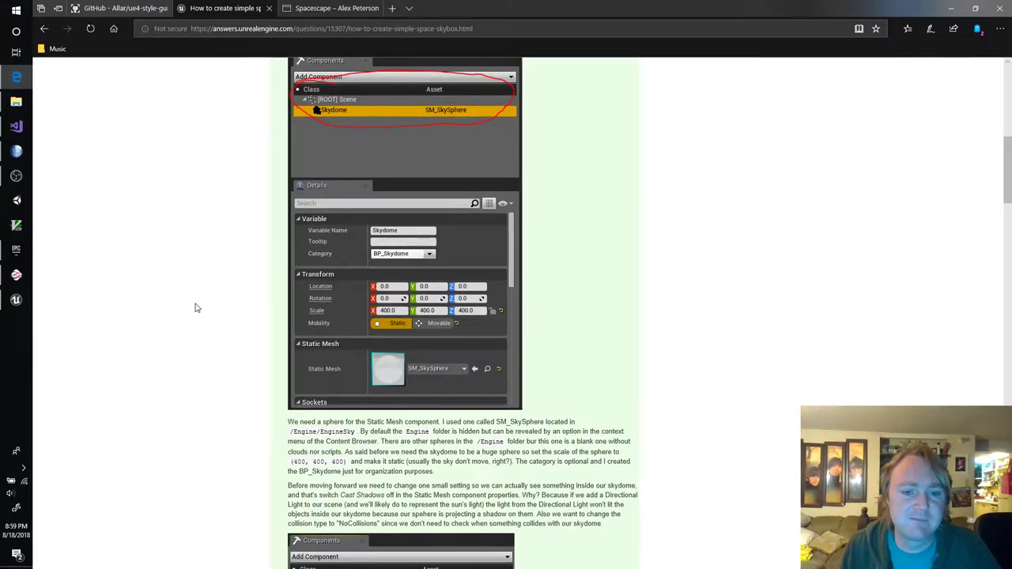
scroll(197, 309, down, 2)
scroll(197, 312, up, 5)
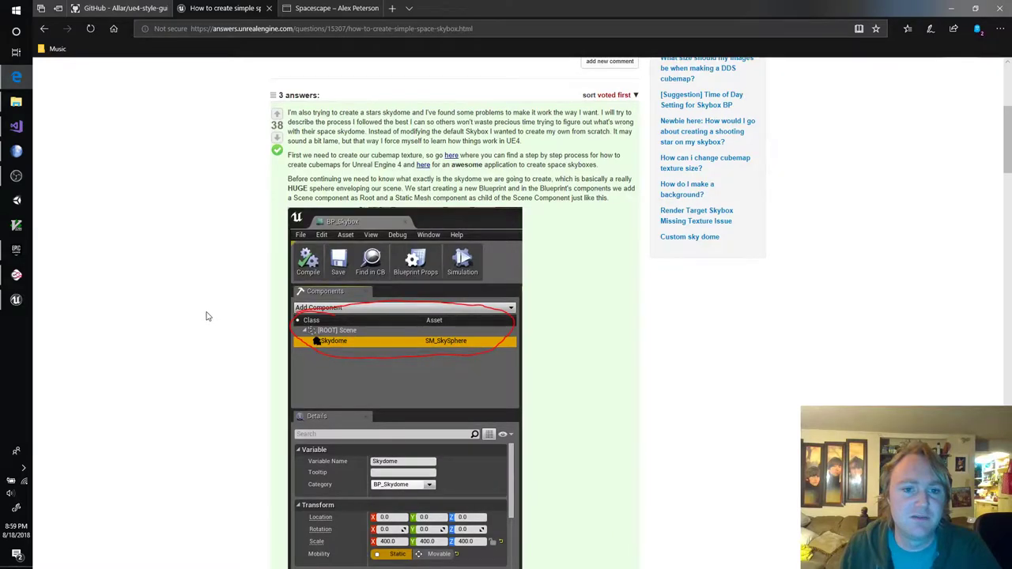
scroll(210, 314, down, 12)
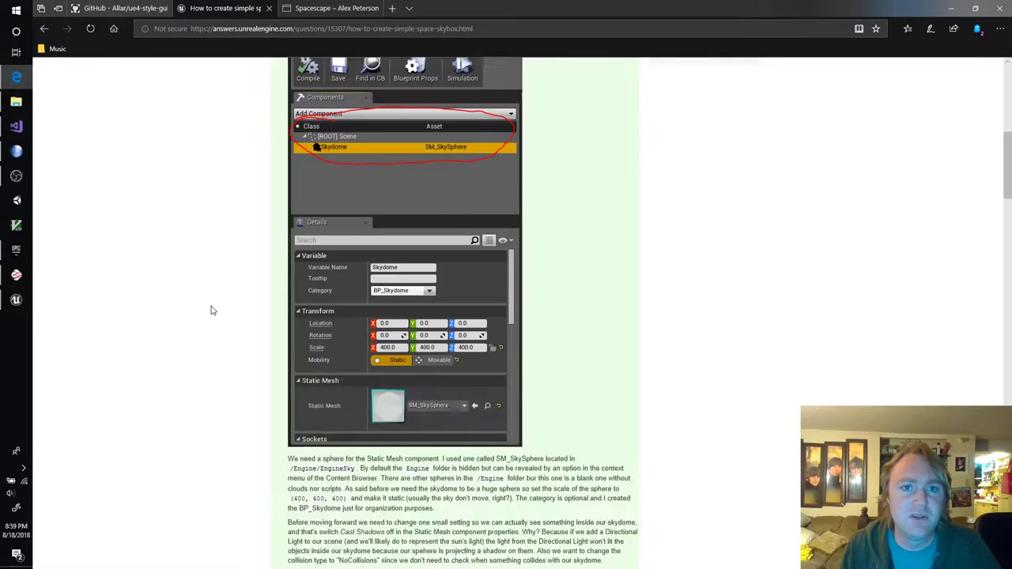
scroll(212, 314, down, 7)
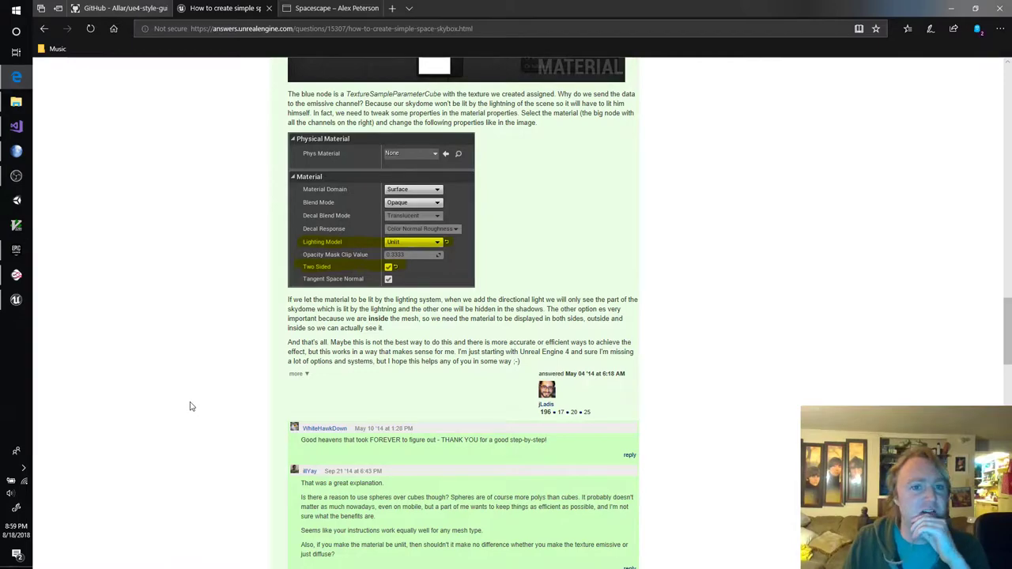
scroll(190, 407, up, 10)
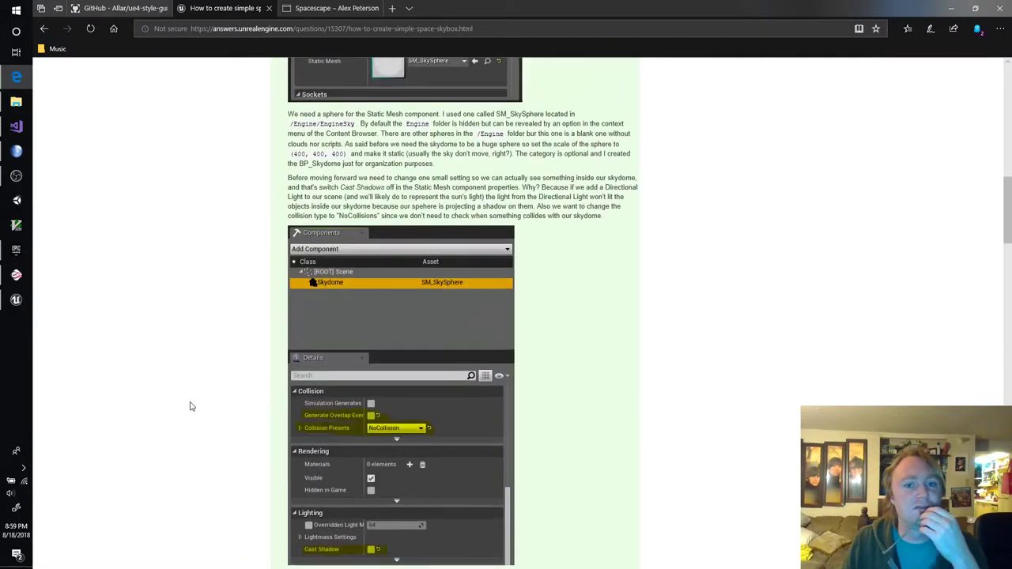
scroll(190, 407, up, 8)
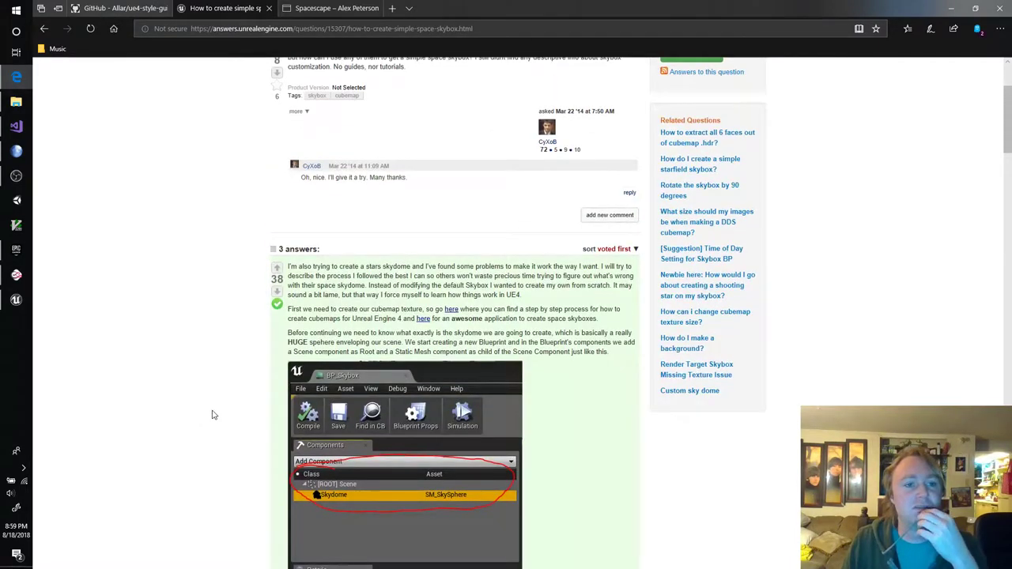
scroll(222, 412, up, 3)
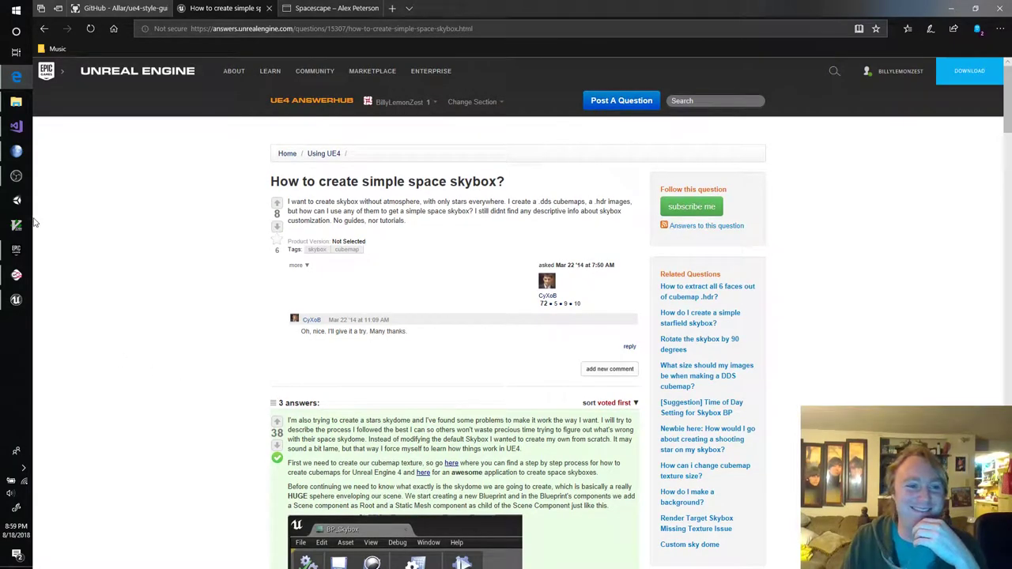
Briefly check the OBS streaming window, then return to the Unreal Editor
click(16, 175)
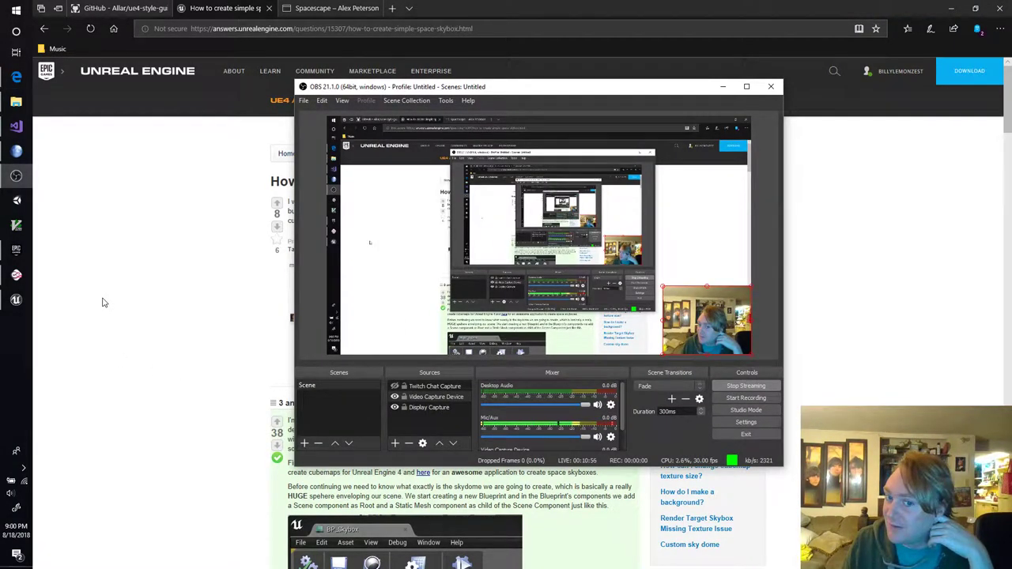
click(723, 86)
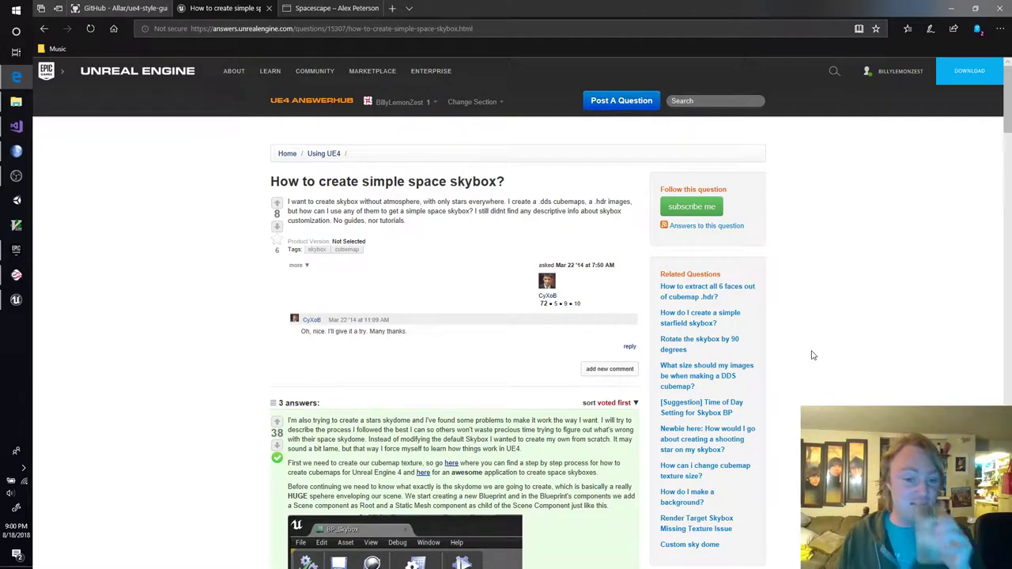
scroll(812, 356, down, 2)
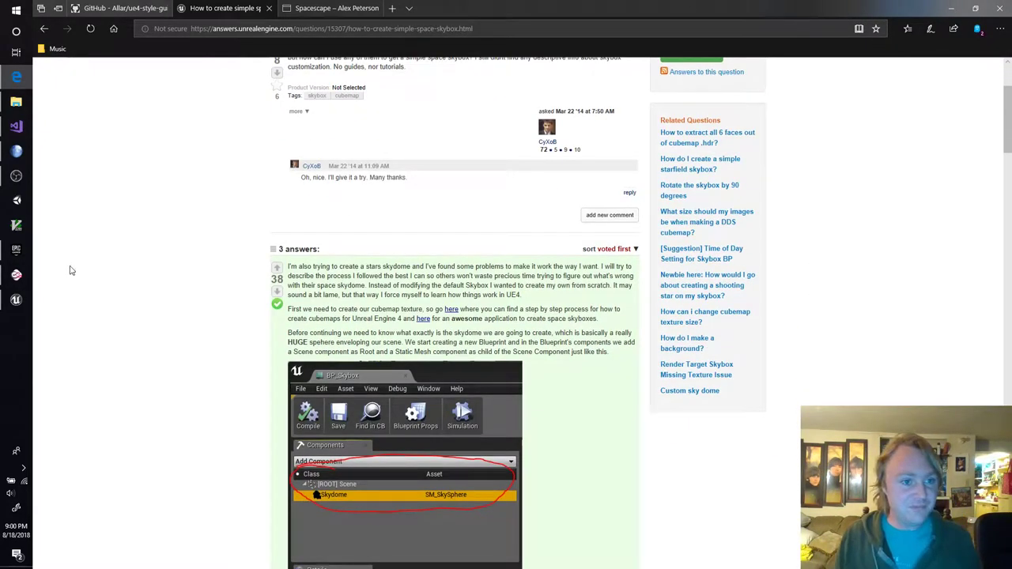
click(15, 300)
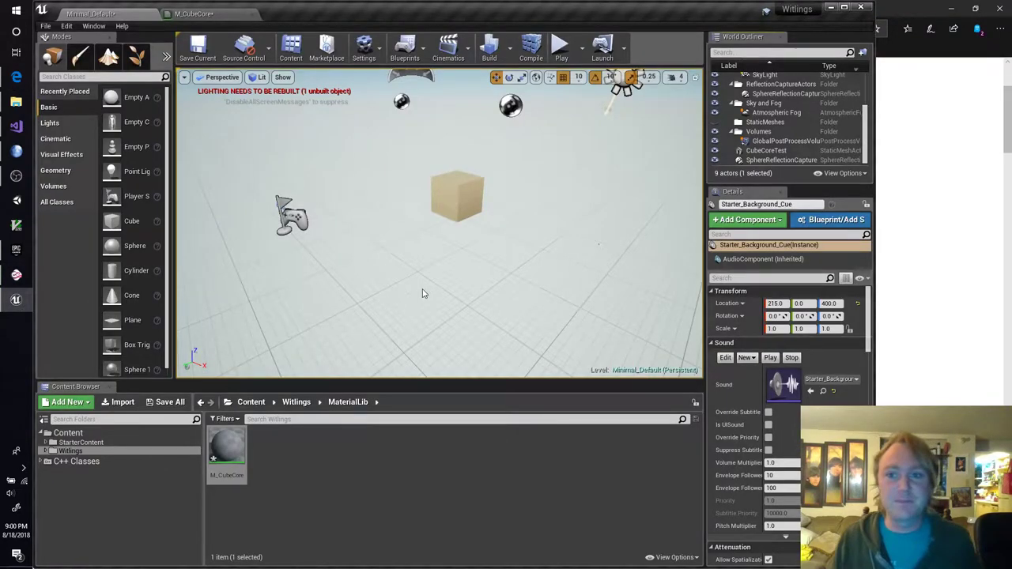
Search the Modes panel for 'sky' and place a BP_Sky_Sphere in the level
click(68, 157)
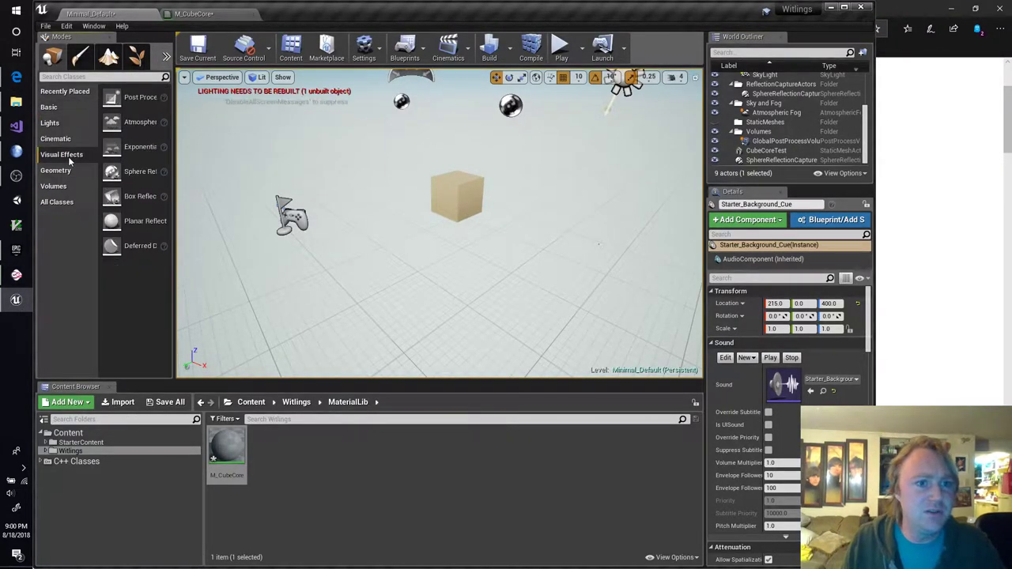
click(178, 178)
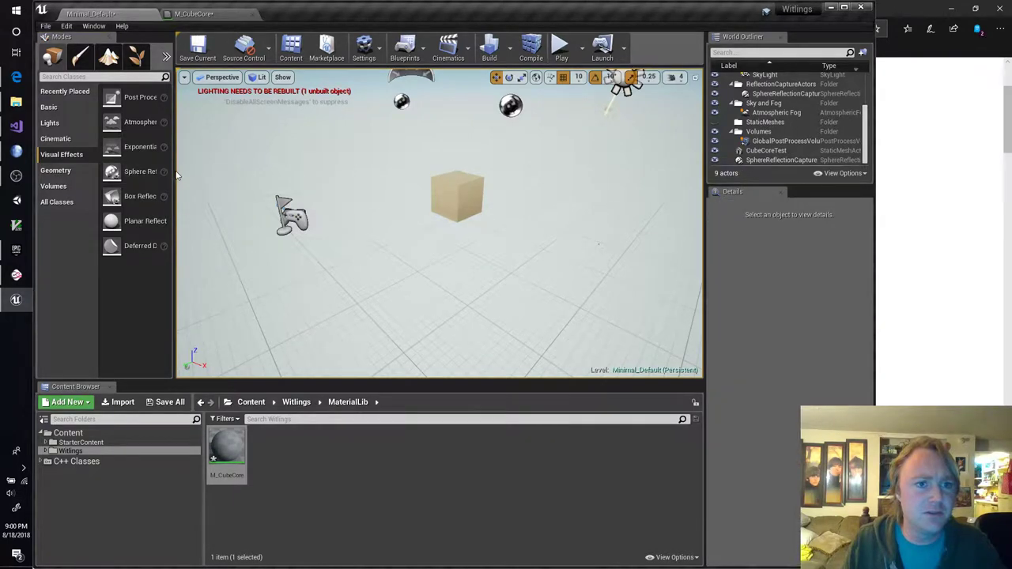
drag(176, 178, 232, 166)
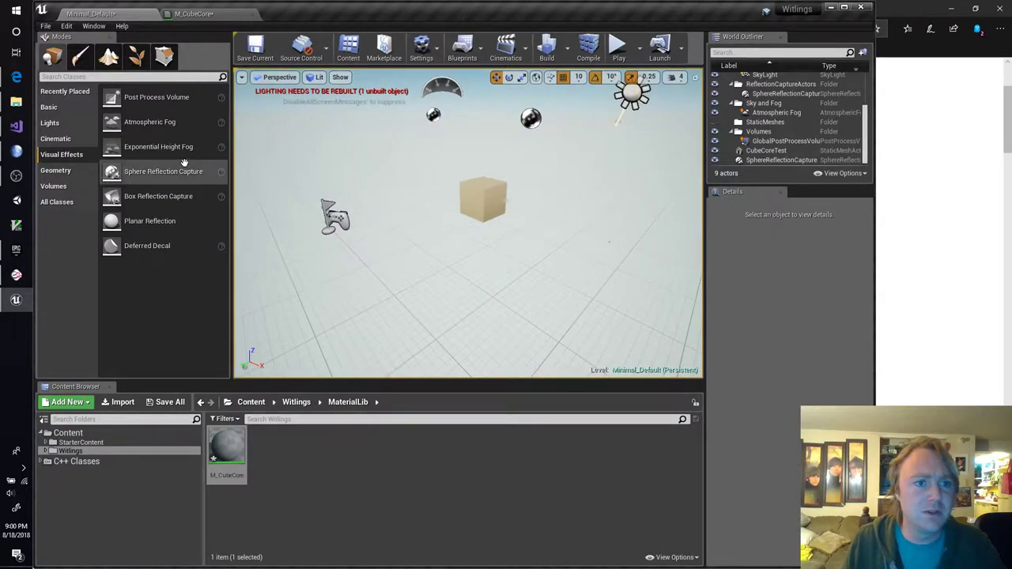
click(96, 91)
text(sky)
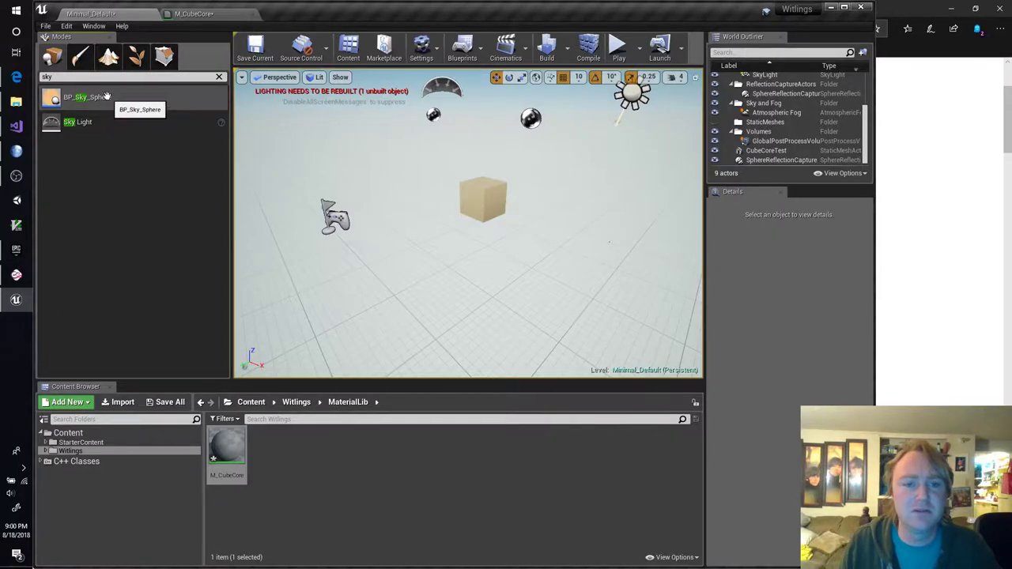
drag(112, 96, 387, 228)
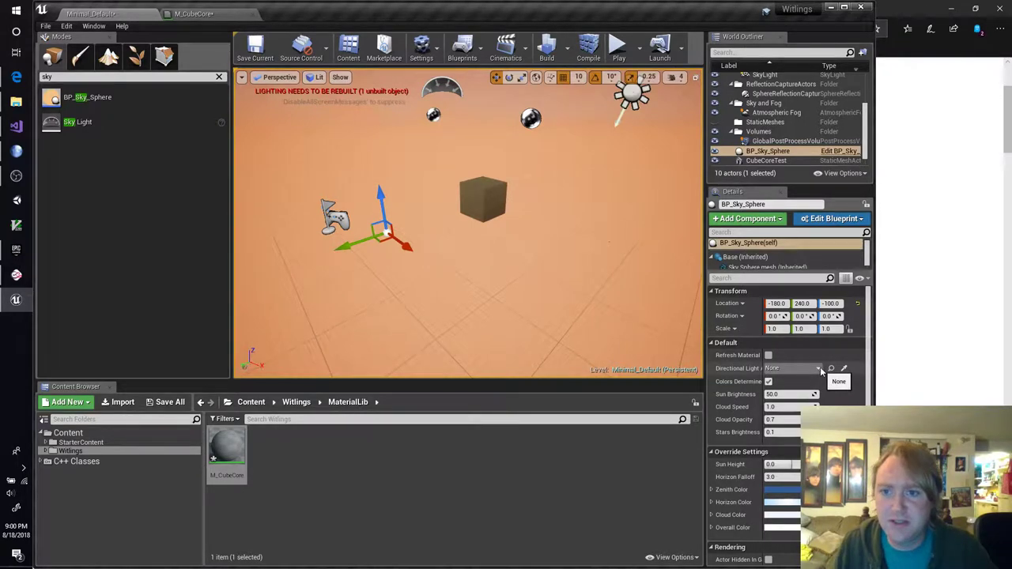
Set the sky sphere's location to X 0, Y 0, Z 0
drag(799, 277, 799, 288)
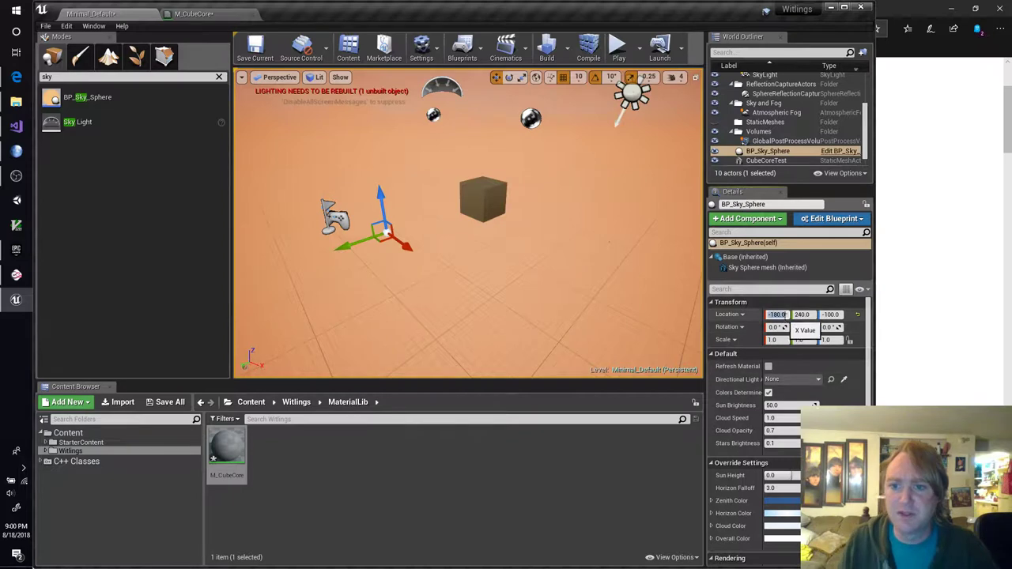
key(Tab)
text(0)
key(Tab)
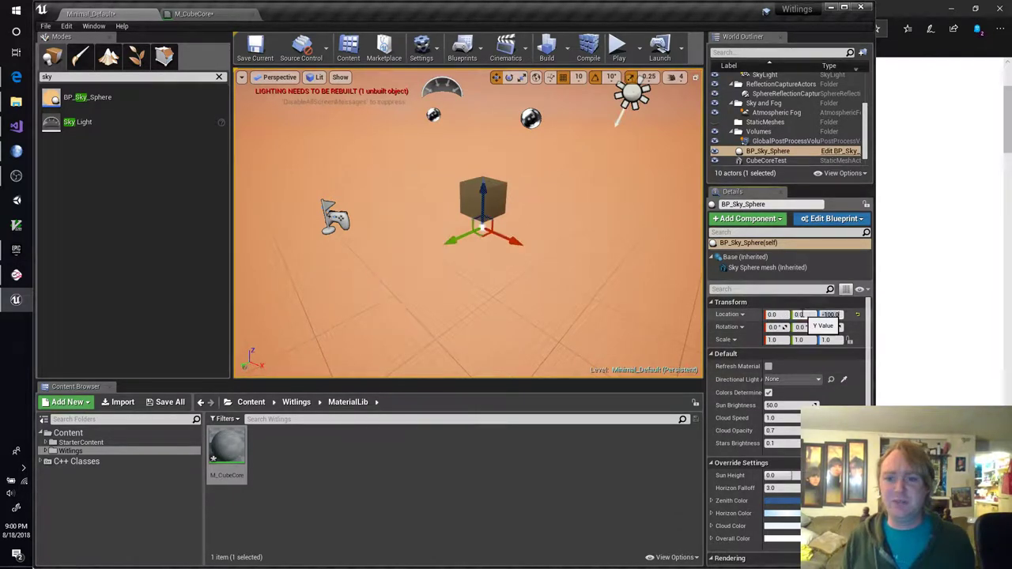
text(0)
key(Return)
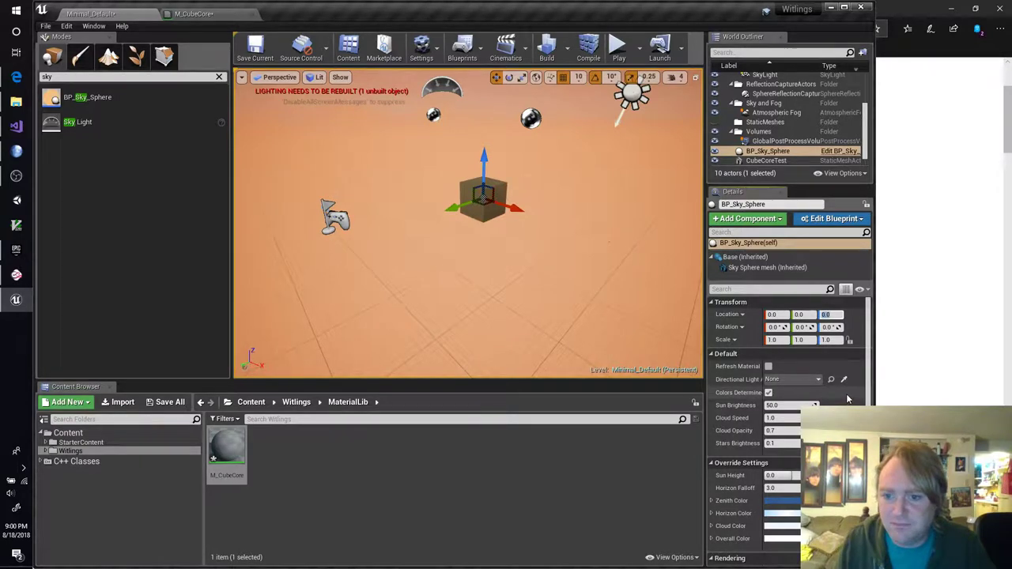
Look over the sky sphere's Details, then switch to the skybox answer in Edge
scroll(849, 397, down, 4)
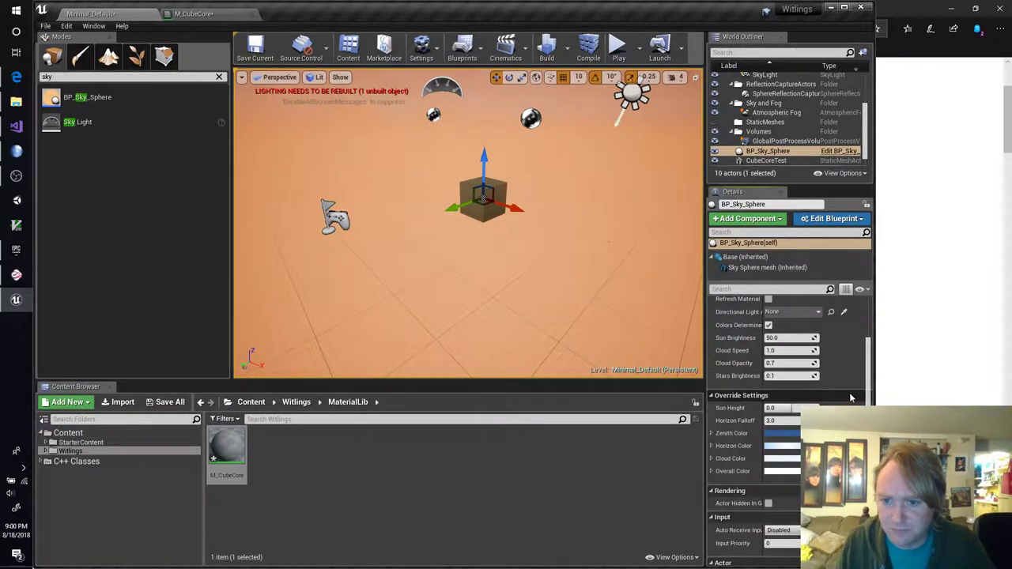
scroll(850, 398, down, 5)
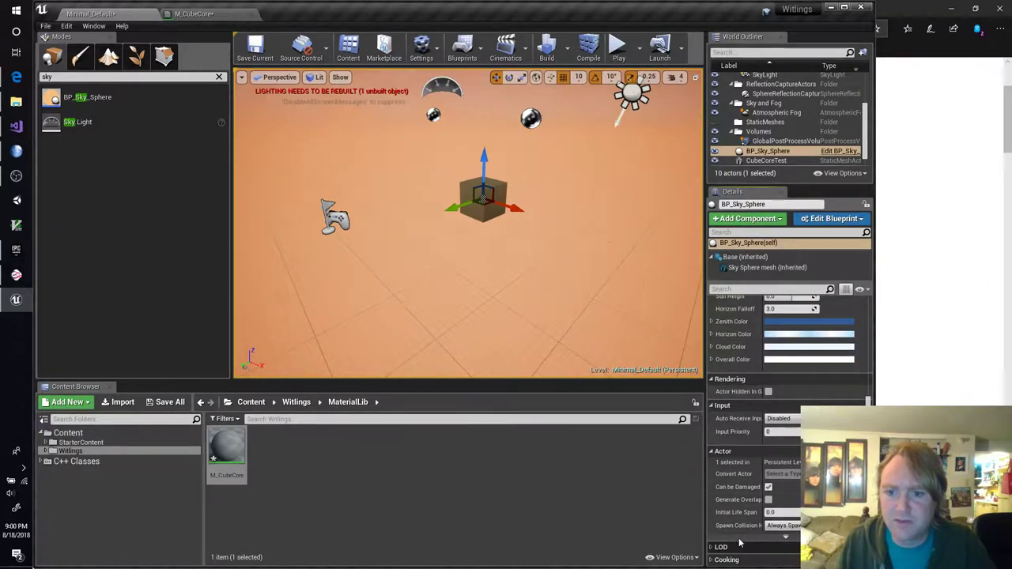
scroll(797, 475, up, 2)
scroll(797, 475, up, 5)
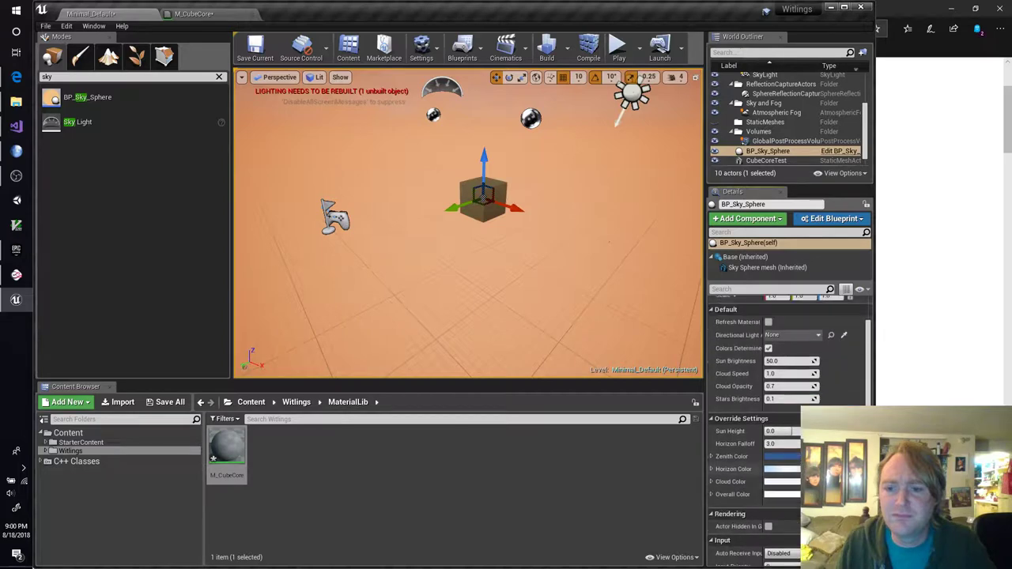
scroll(792, 415, up, 1)
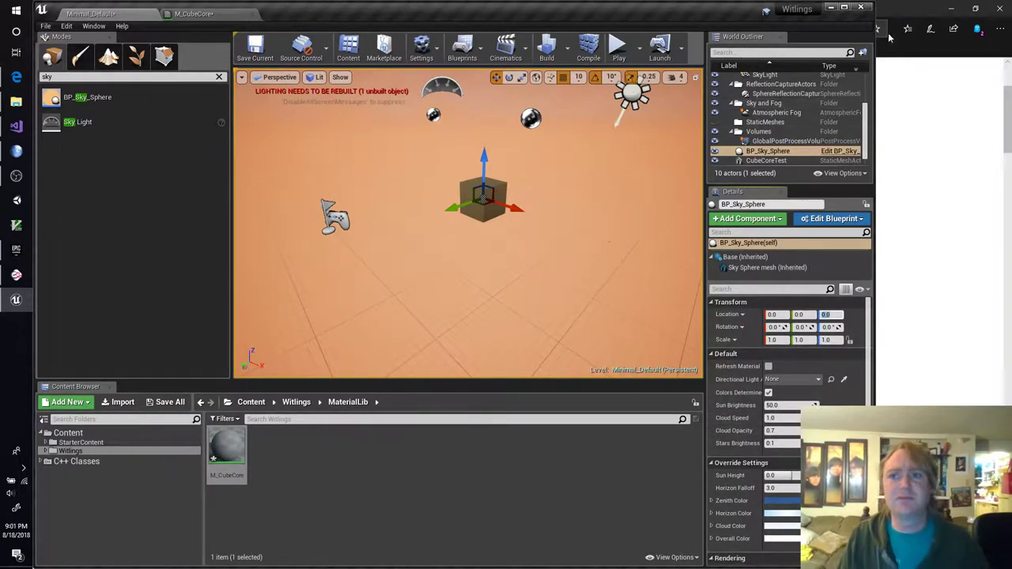
key(alt+Tab)
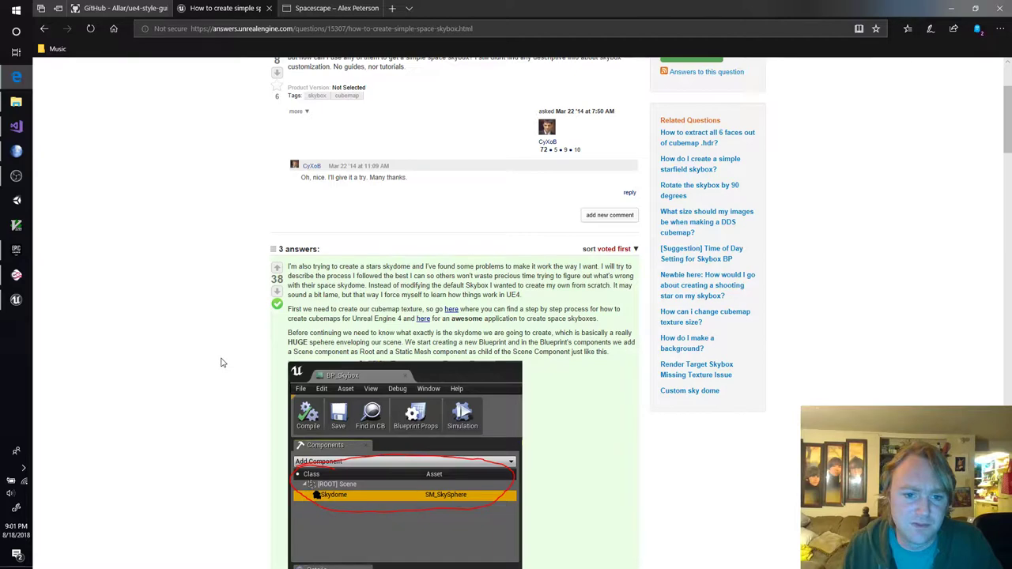
Review the answer's Collision and Lighting screenshots, then return to the Unreal Editor
scroll(230, 346, down, 4)
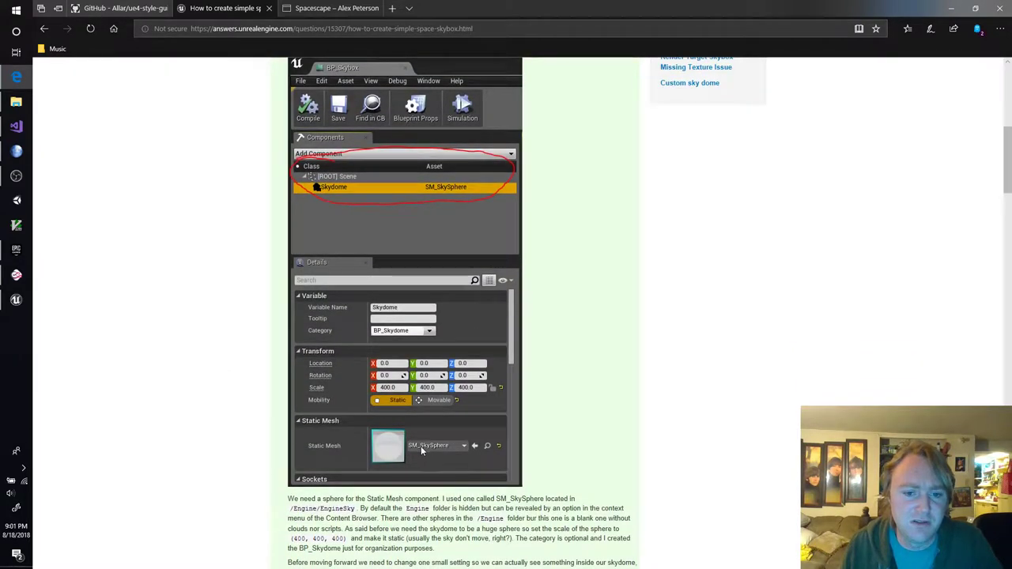
scroll(262, 335, down, 4)
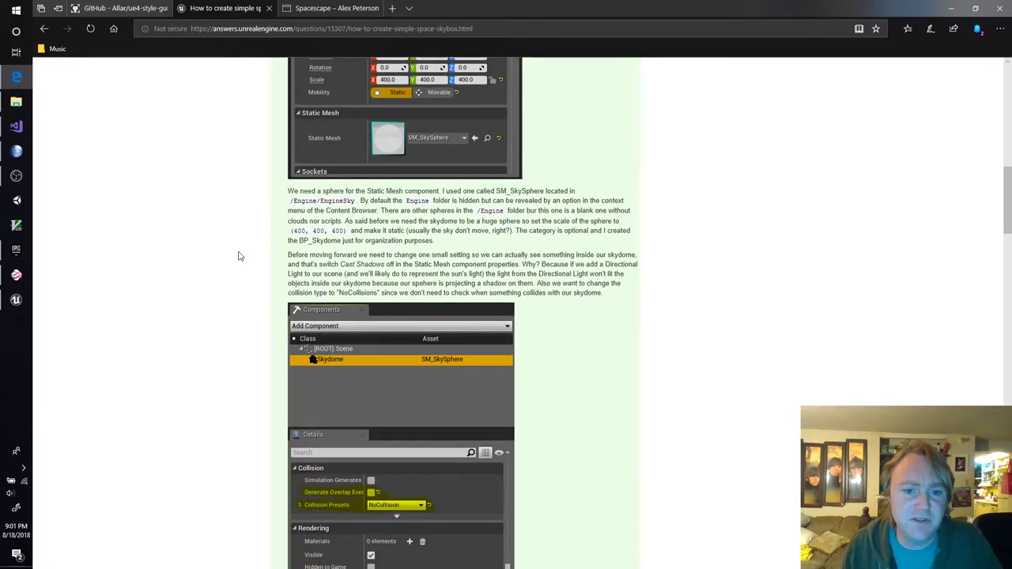
scroll(238, 253, down, 3)
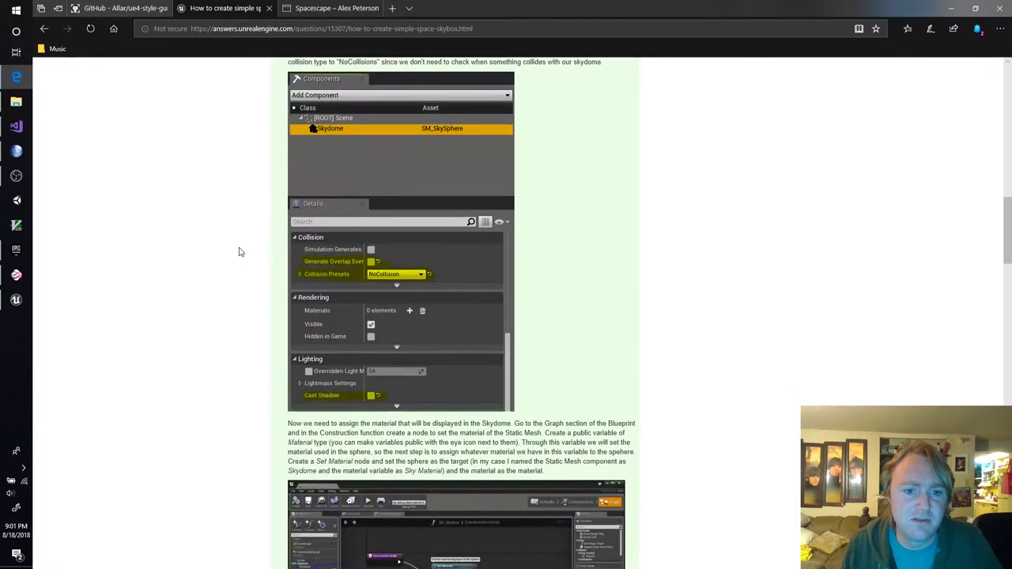
key(alt+Tab)
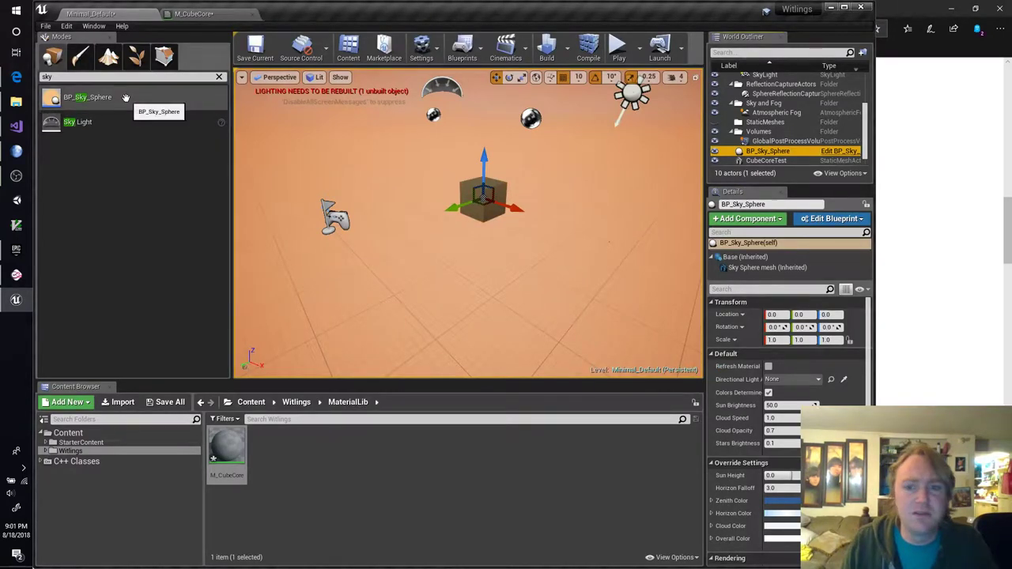
Open the BP_Sky_Sphere blueprint and inspect its node graph and Sky Material choices
click(848, 151)
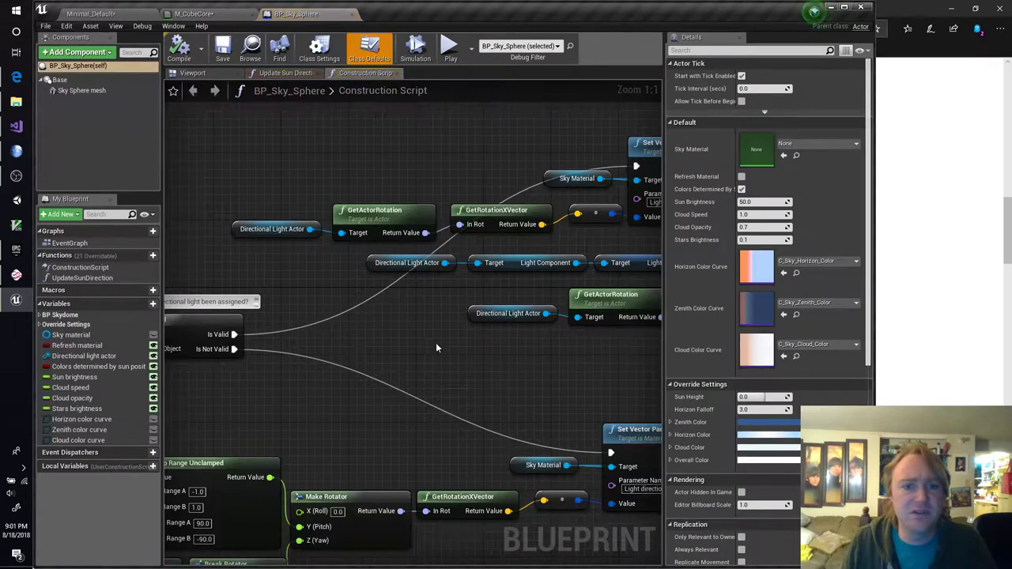
scroll(454, 346, down, 6)
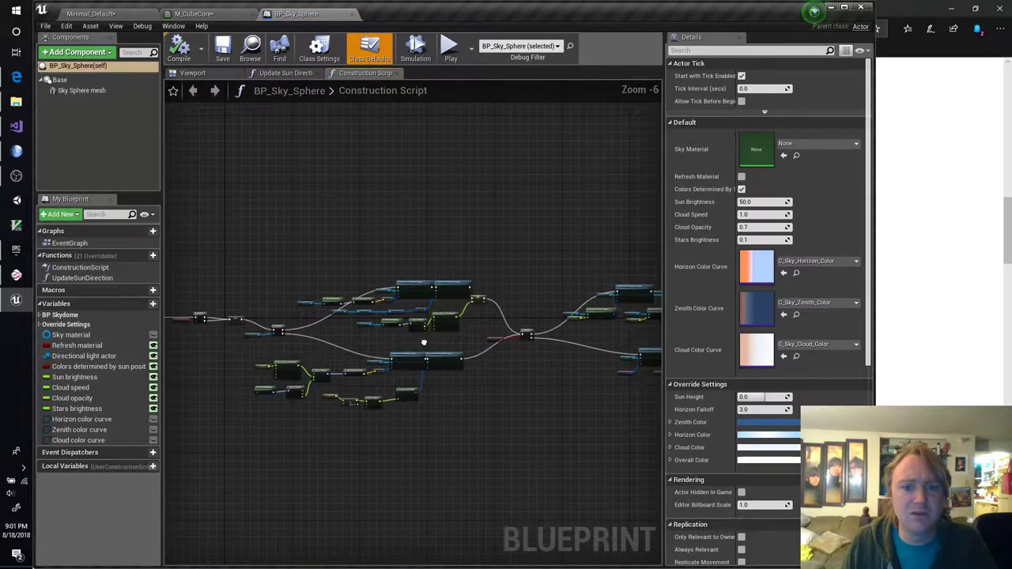
right_drag(401, 357, 599, 325)
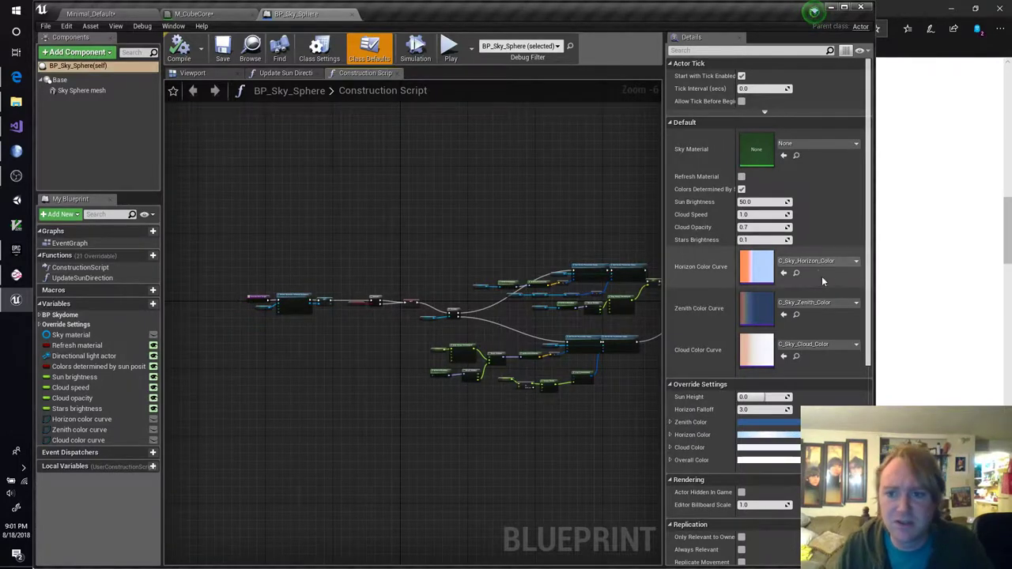
click(819, 144)
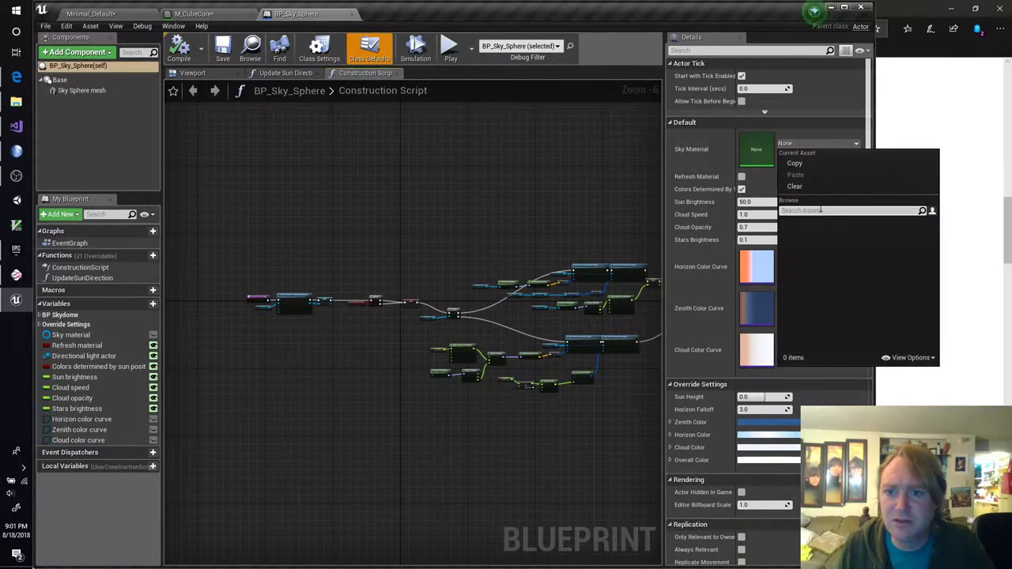
click(699, 178)
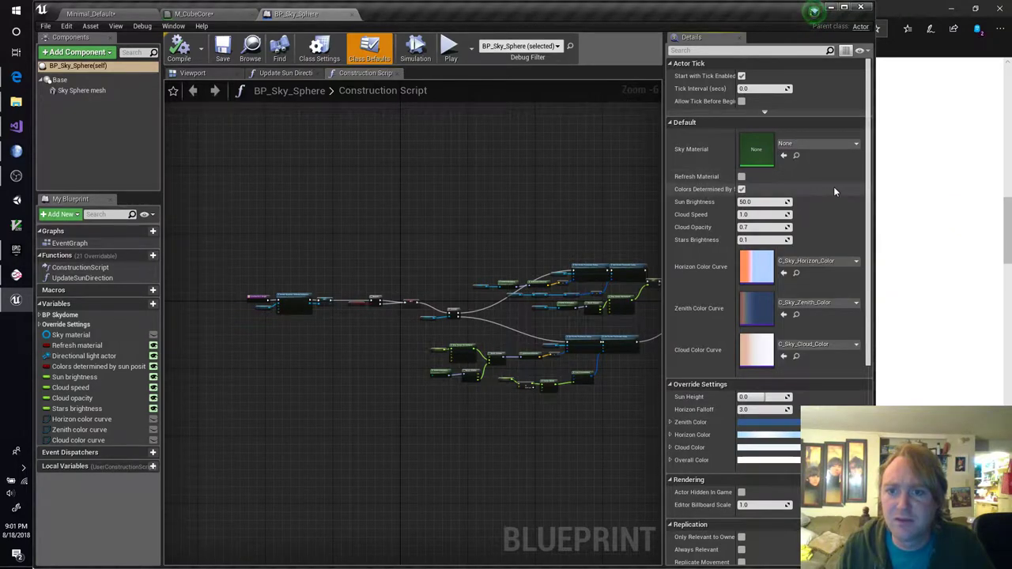
scroll(837, 242, down, 5)
scroll(841, 266, down, 3)
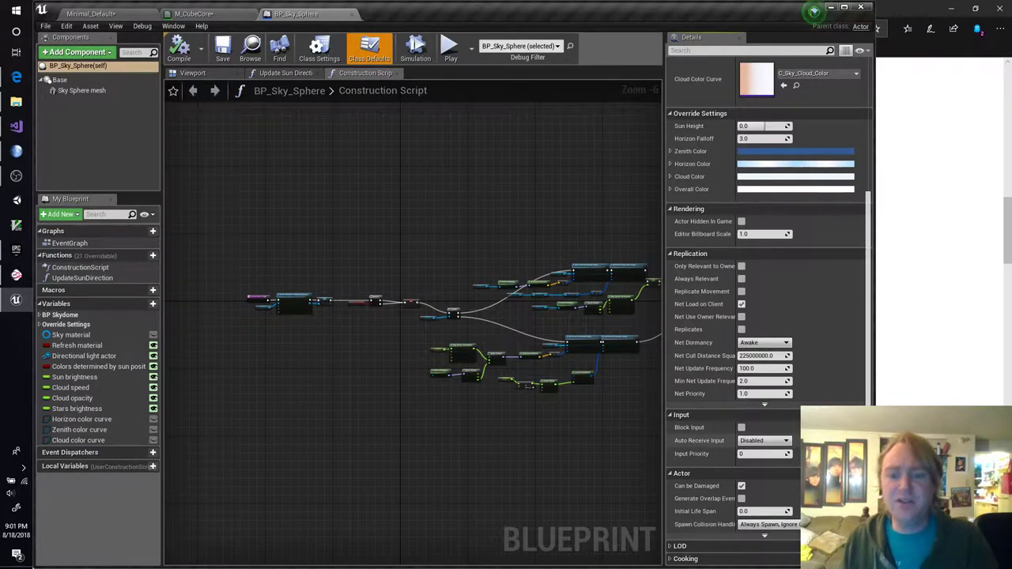
Turn off Can be Damaged in the sky sphere's Class Defaults
click(742, 486)
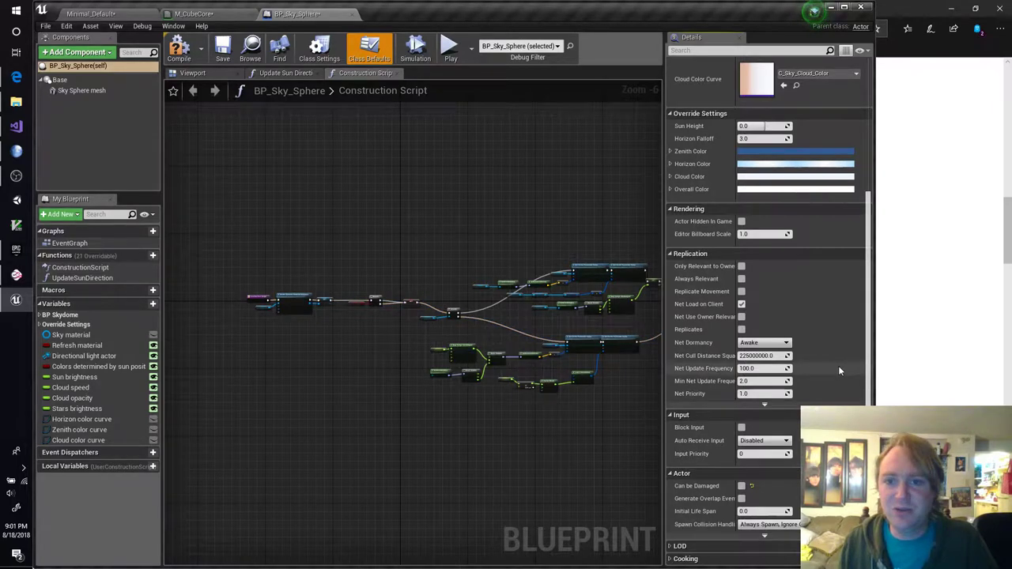
scroll(838, 367, up, 3)
scroll(839, 371, up, 4)
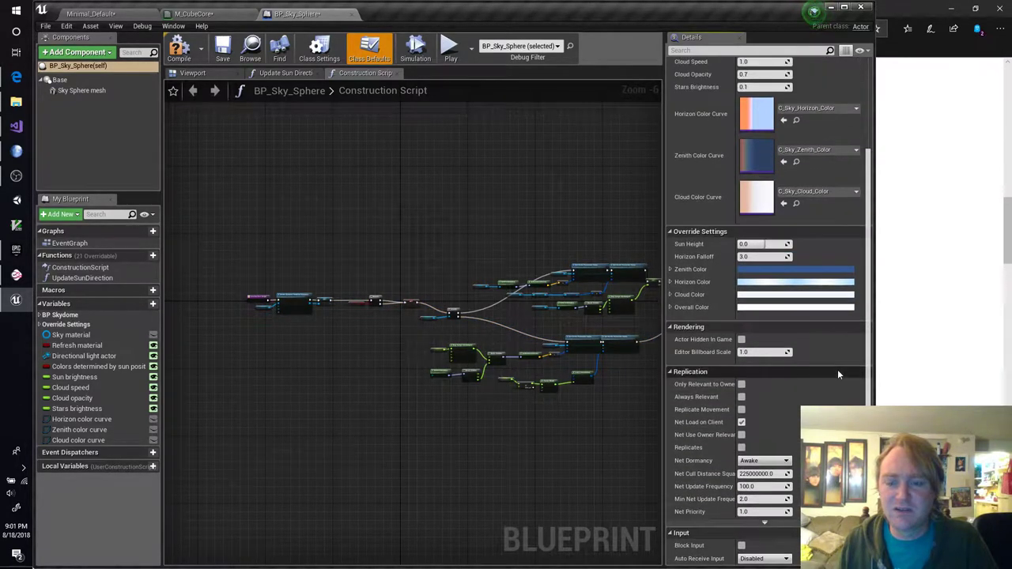
scroll(838, 380, up, 6)
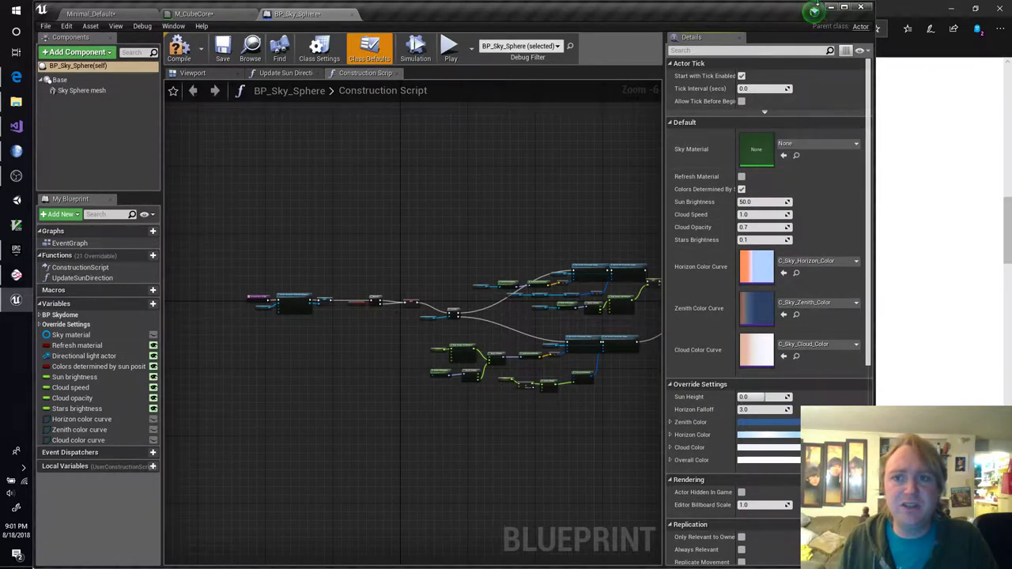
Dismiss all tutorial reminders and bring the skybox question in Edge back up
click(815, 12)
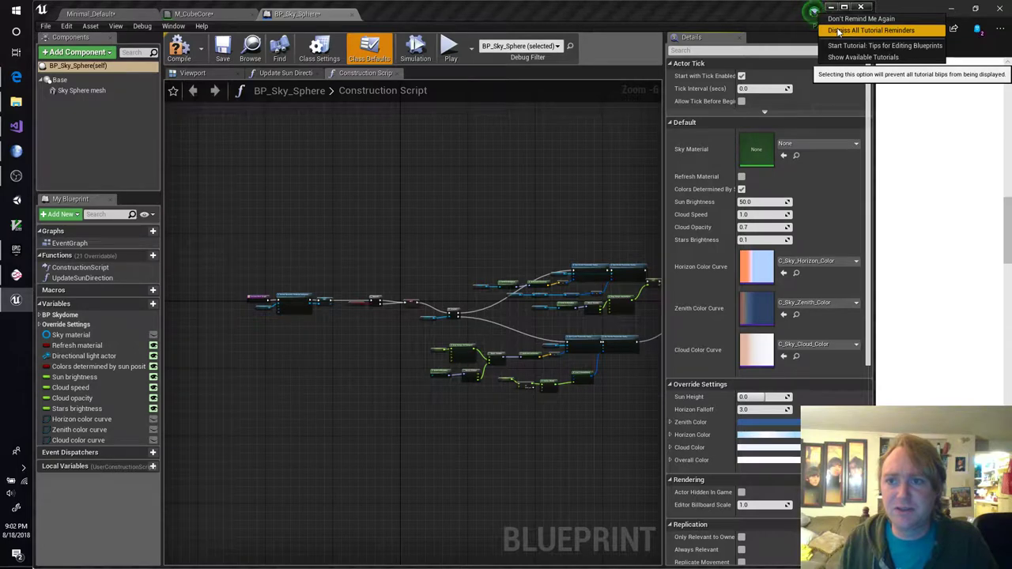
click(839, 31)
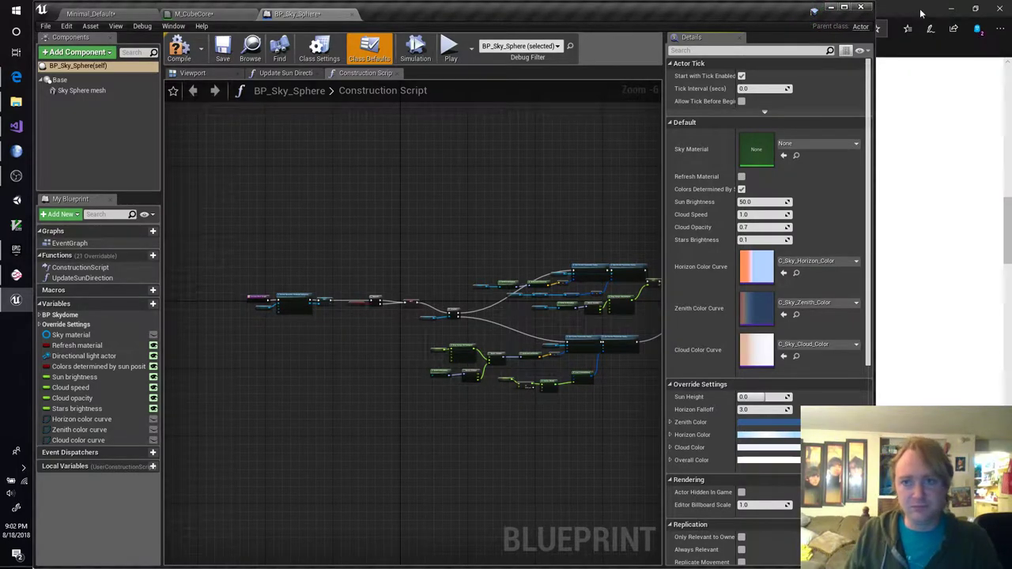
key(alt+Tab)
scroll(696, 260, up, 15)
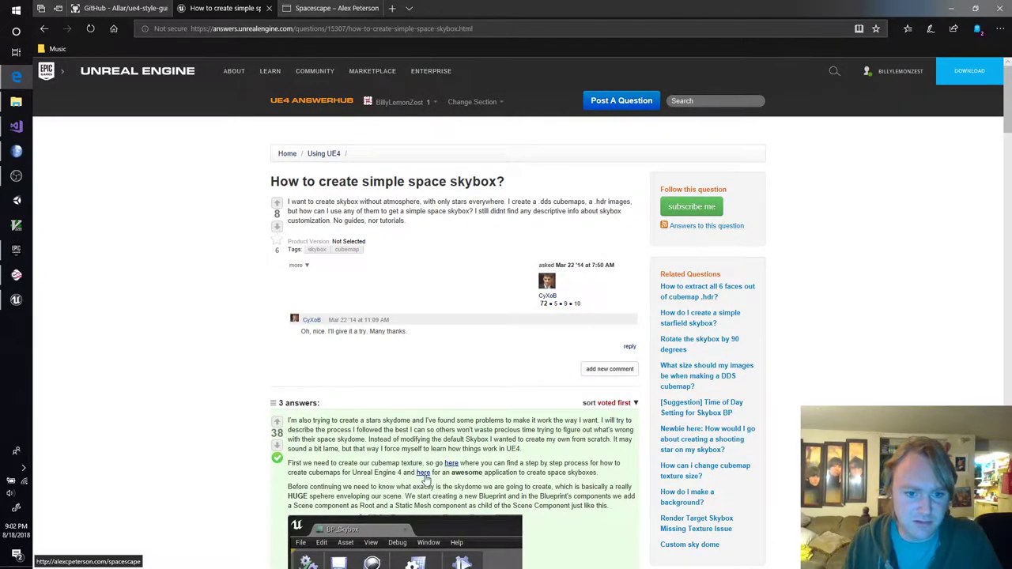
Download spacescape-0.5.1.zip from SourceForge and open its download folder
click(422, 473)
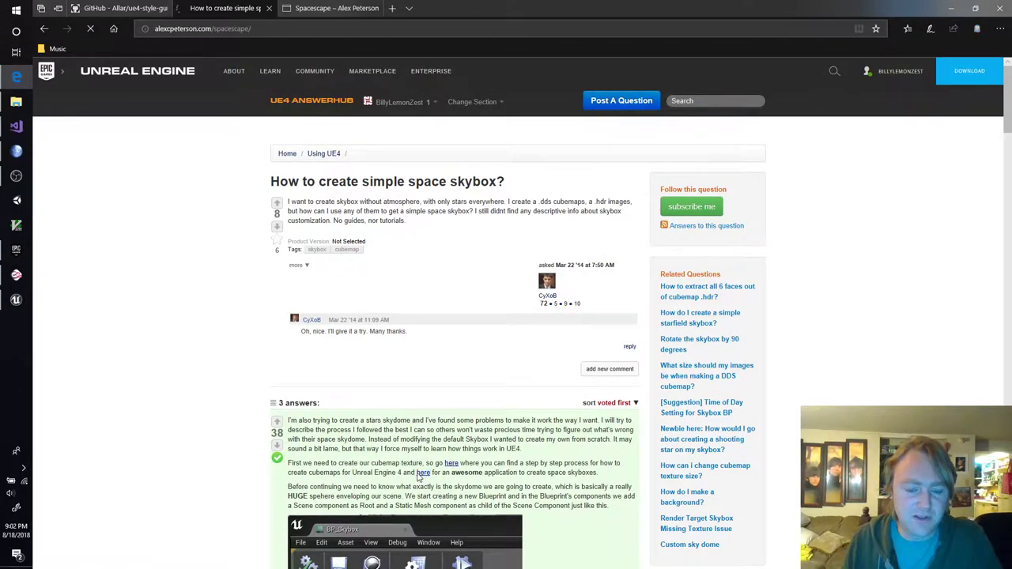
scroll(158, 275, down, 4)
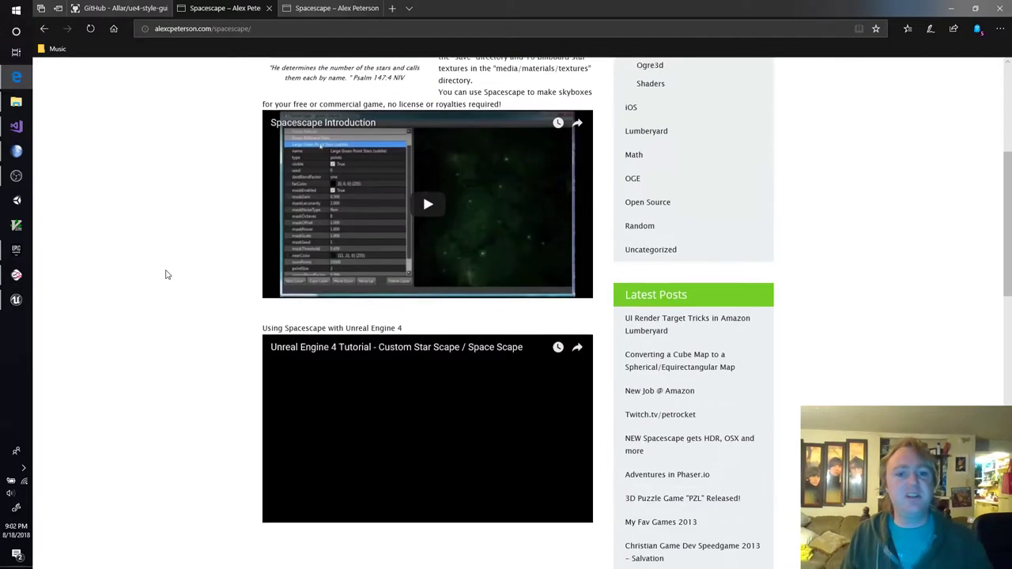
scroll(172, 278, up, 4)
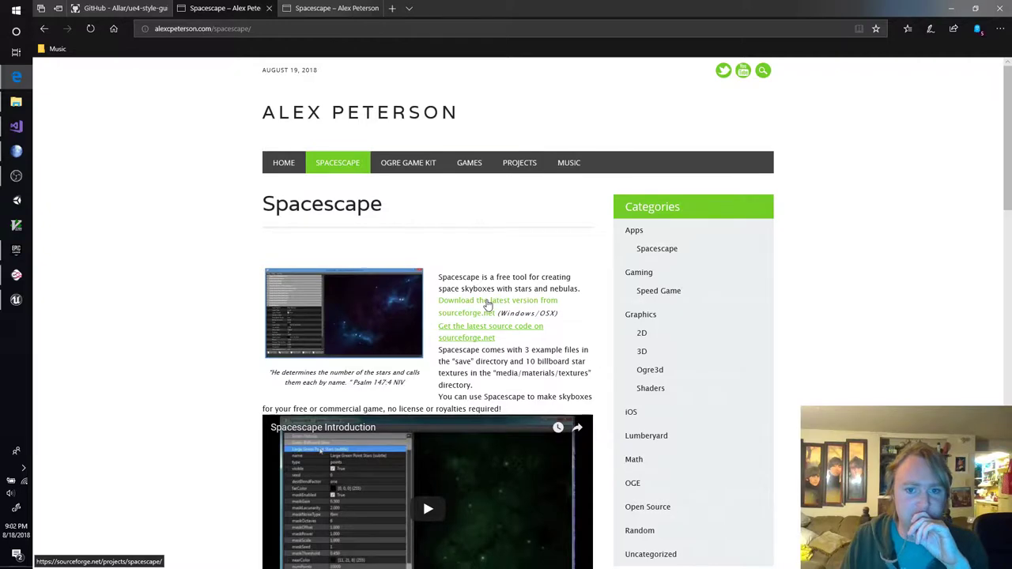
click(487, 306)
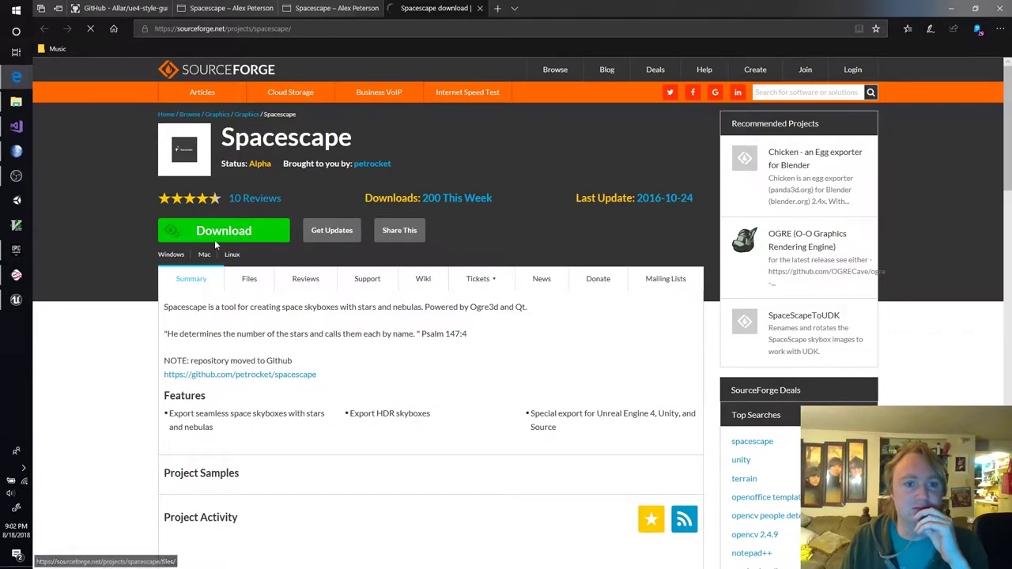
click(219, 233)
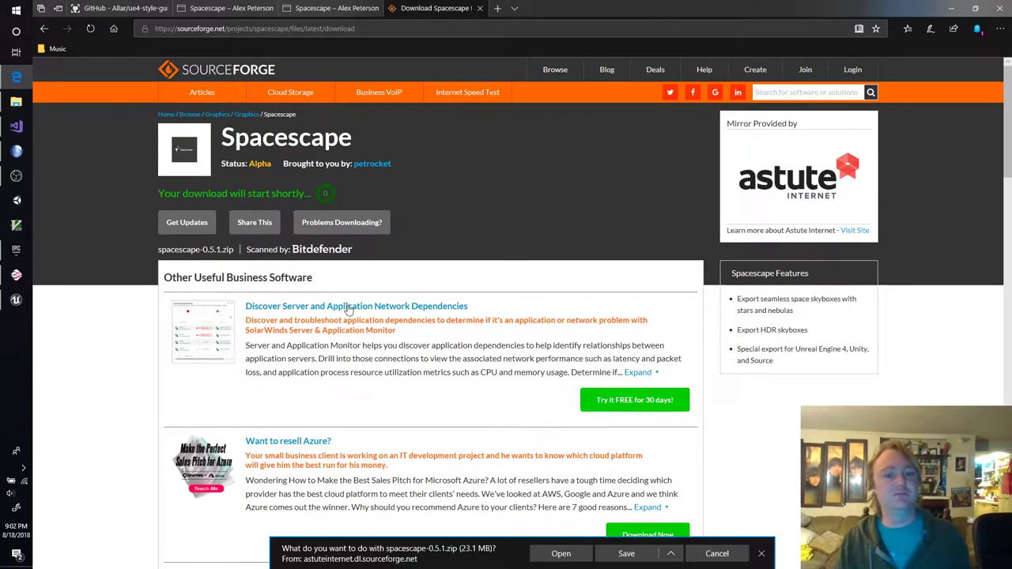
click(610, 557)
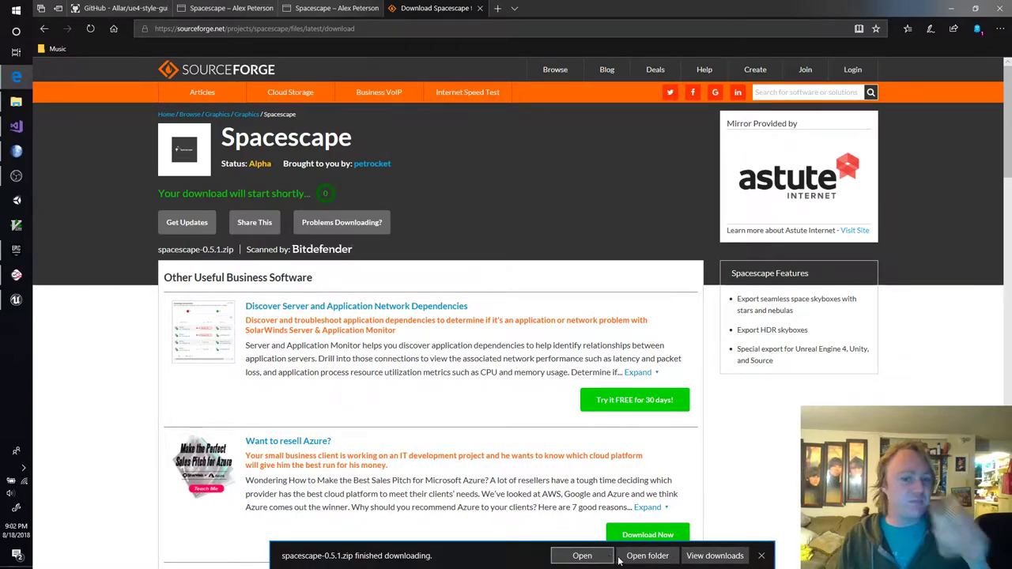
click(639, 555)
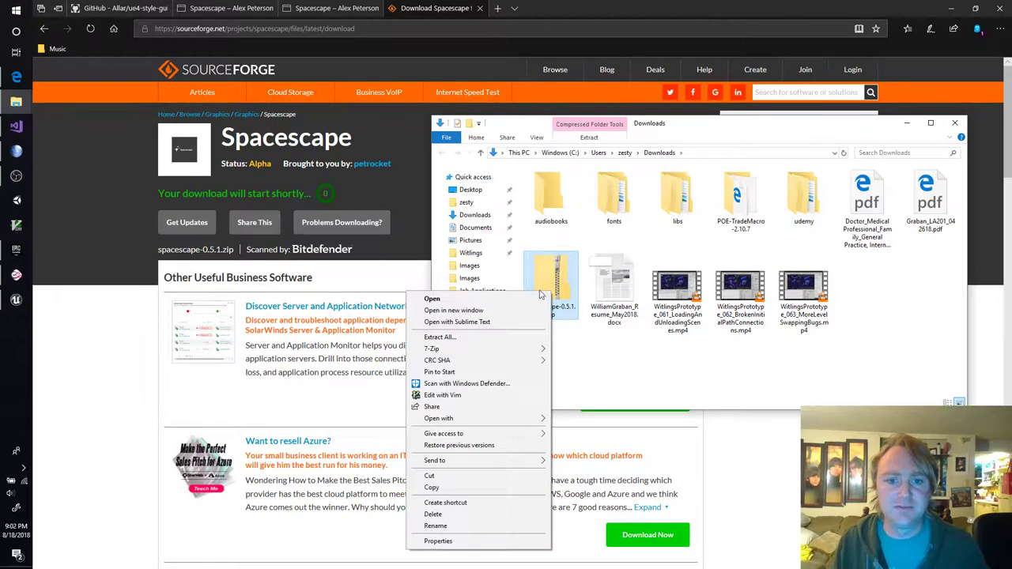
Extract the zip with 7-Zip into spacescape-0.5.1 and run Spacescape.exe from its spacescape subfolder
mouse_move(509, 350)
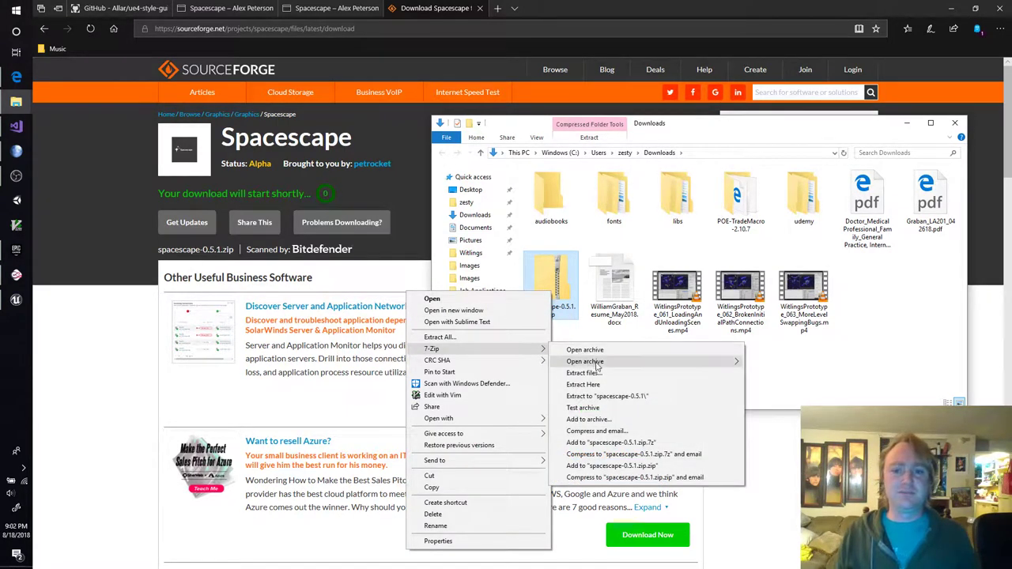
click(608, 396)
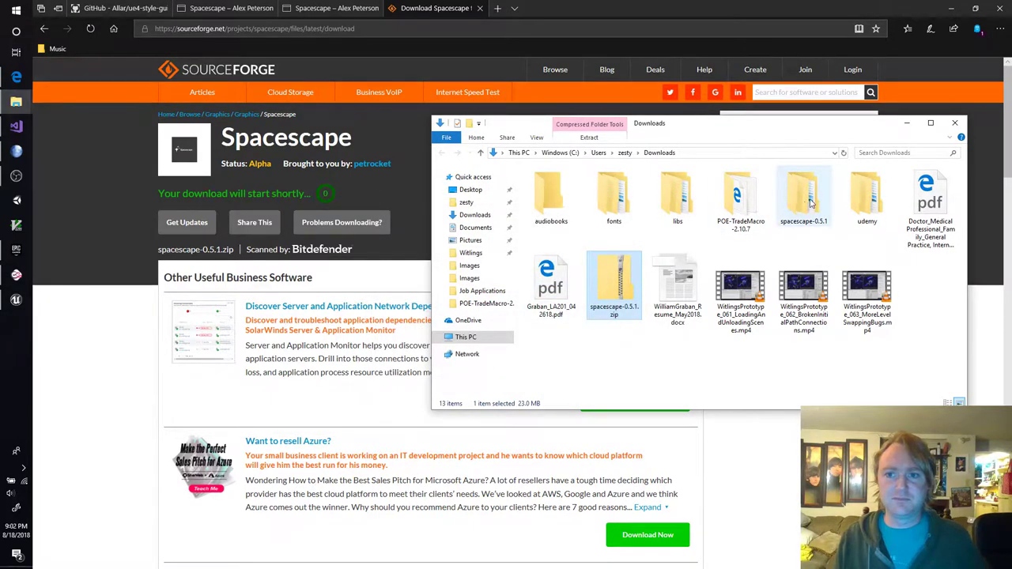
double_click(803, 196)
double_click(583, 185)
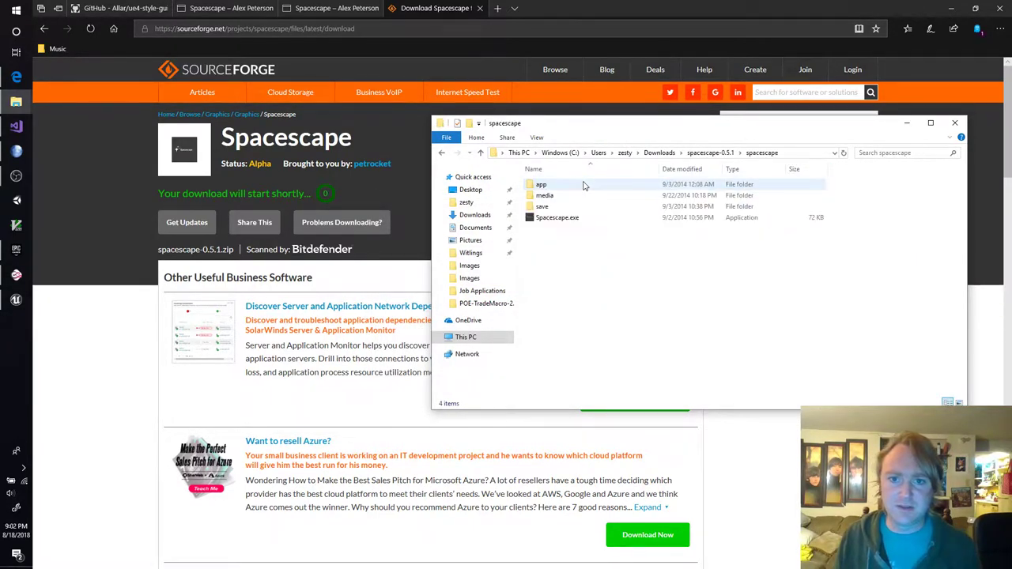
double_click(557, 218)
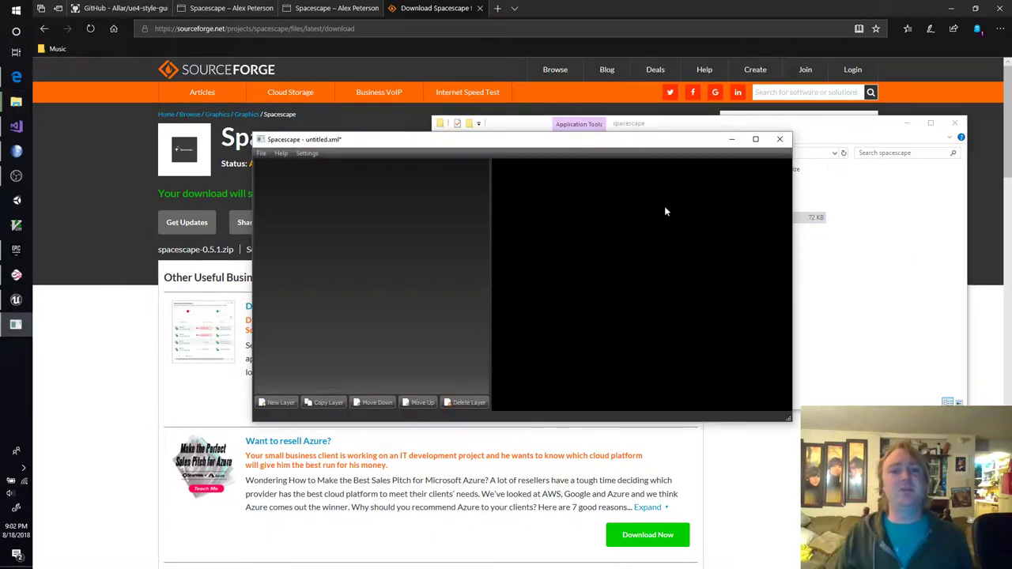
Maximize Spacescape, add three new layers, and expand SpacescapeLayer1's properties
click(755, 140)
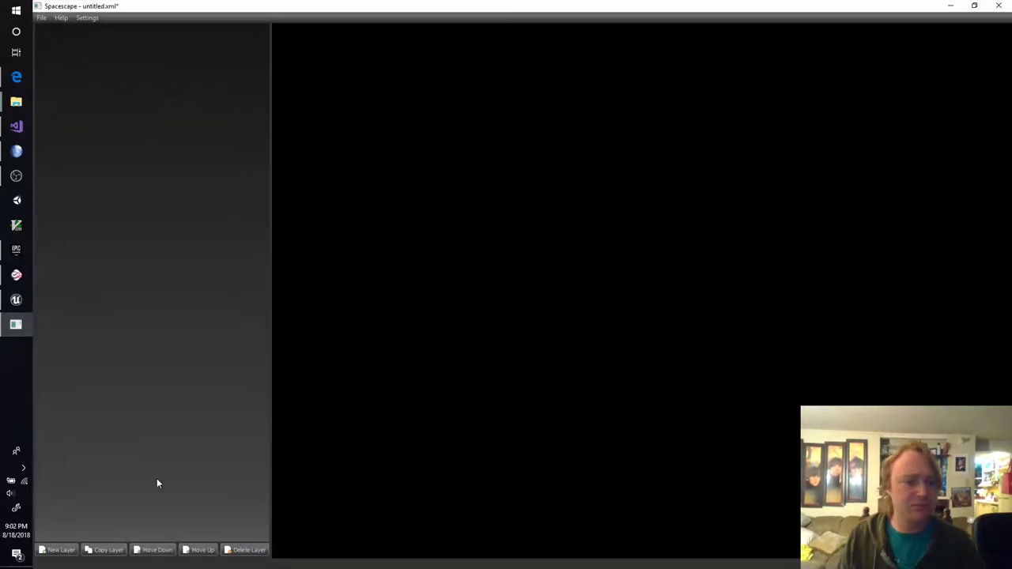
click(63, 550)
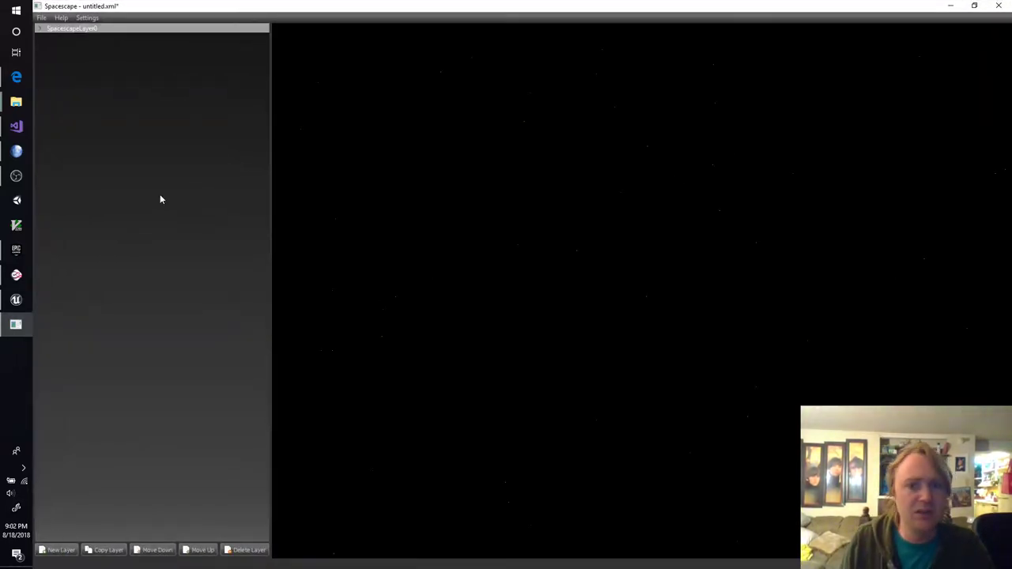
click(70, 551)
click(71, 551)
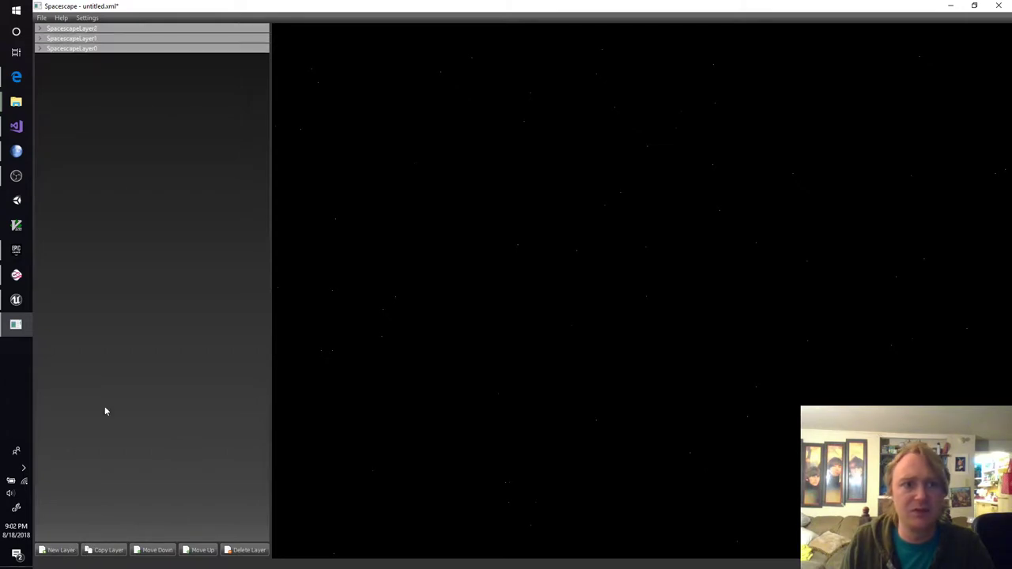
click(39, 38)
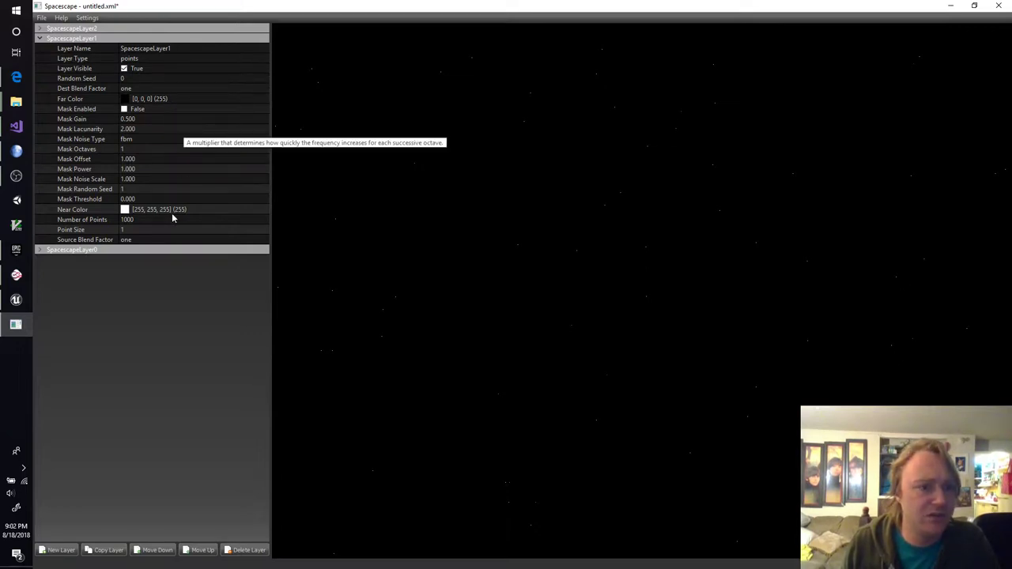
drag(553, 268, 738, 336)
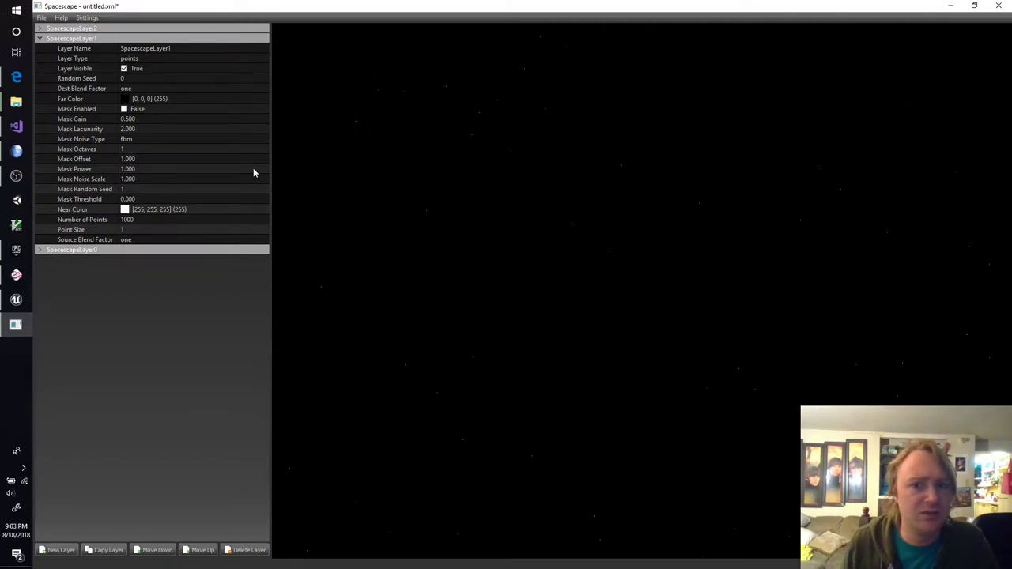
Set SpacescapeLayer1's Mask Octaves to 2 and its Near Color to 255, 0, 0
click(154, 152)
text(2)
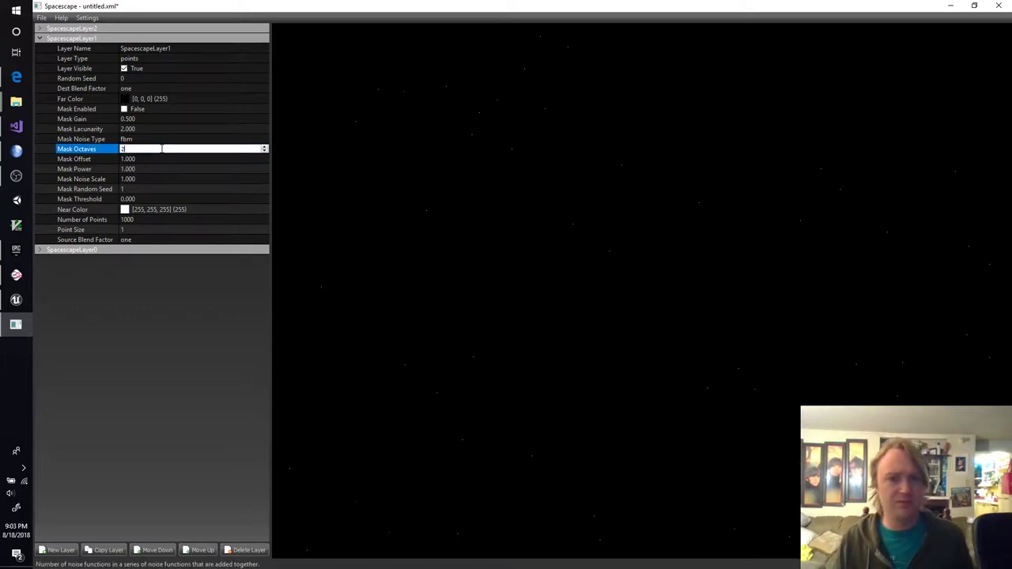
key(Return)
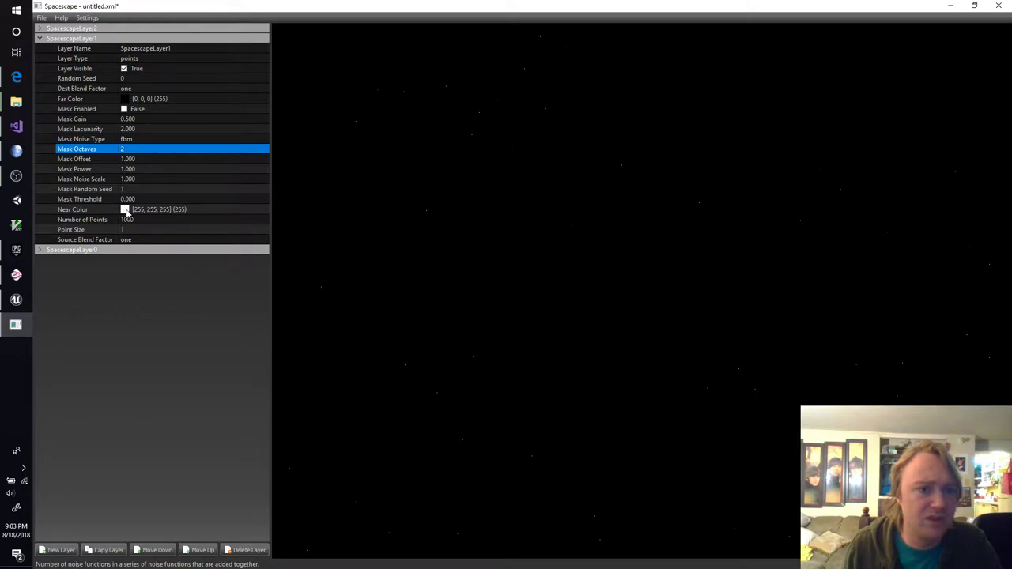
click(126, 211)
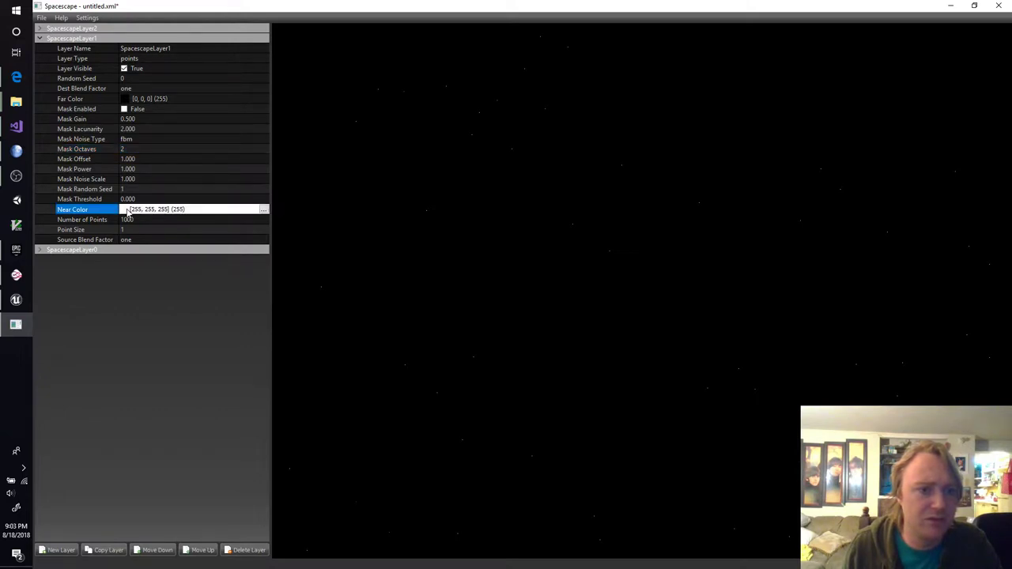
click(50, 212)
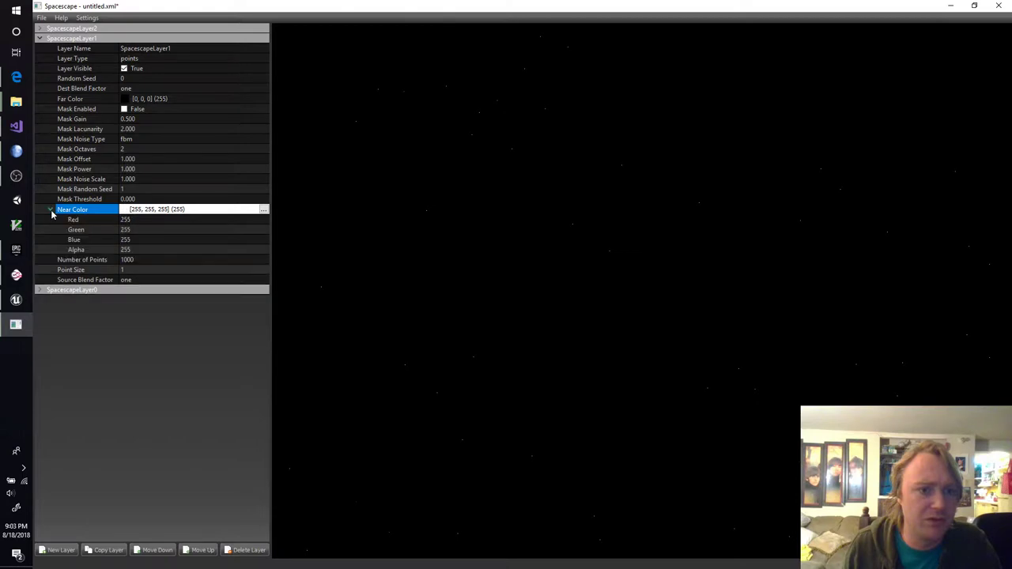
click(157, 220)
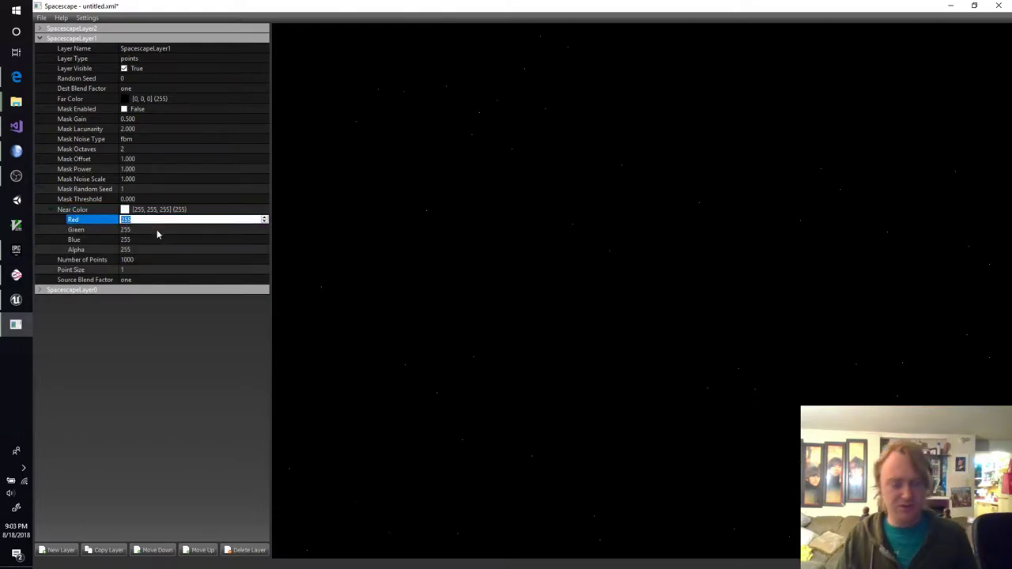
click(157, 230)
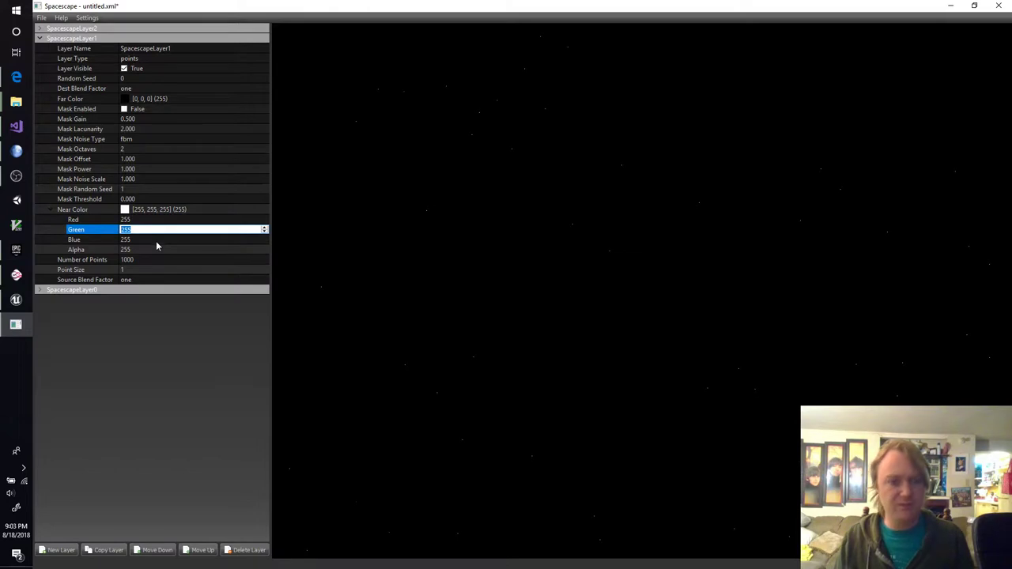
text(0)
key(Return)
click(148, 239)
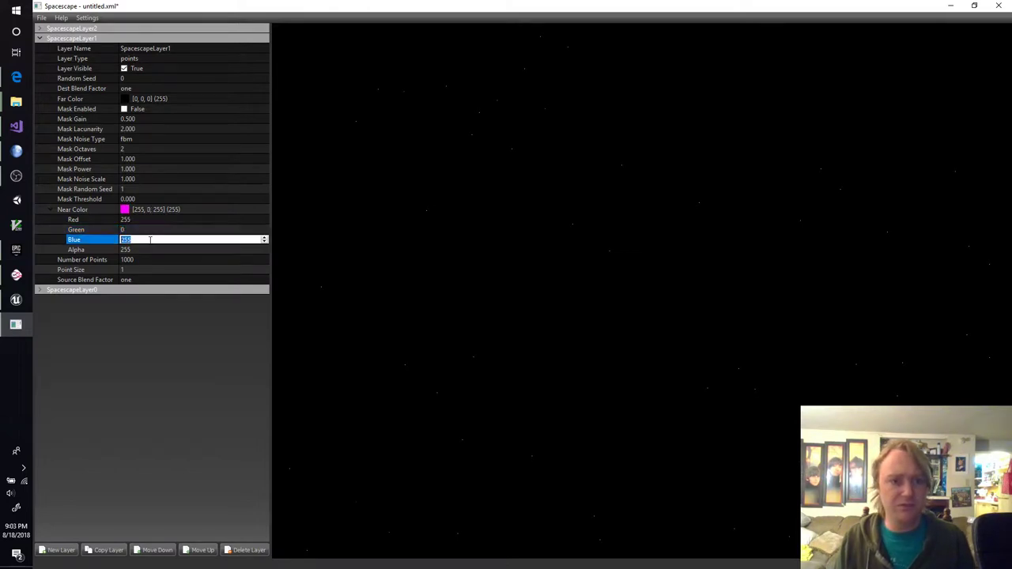
text(0)
key(Return)
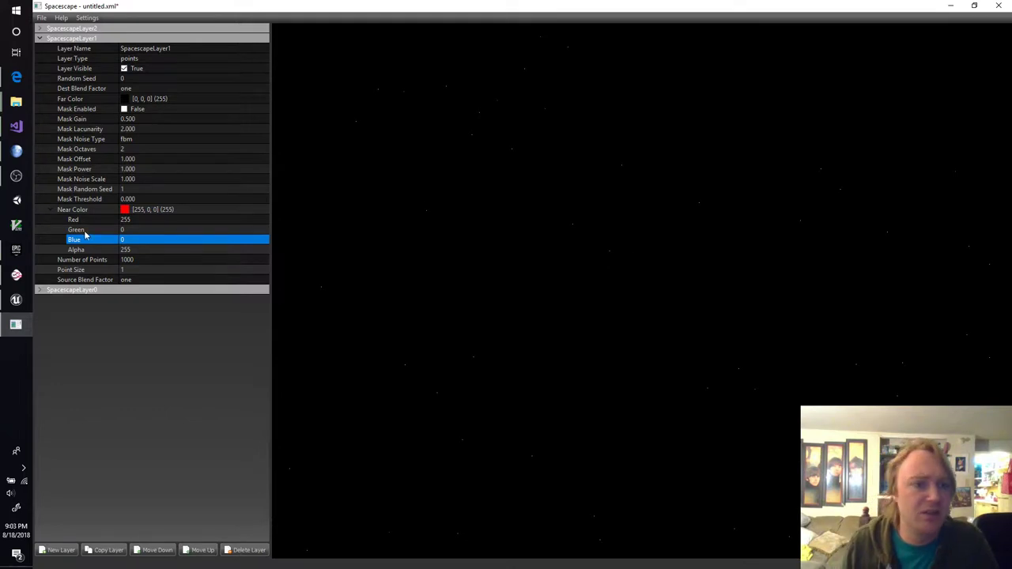
Rename SpacescapeLayer1 to 'Red Stars'
click(50, 211)
double_click(85, 39)
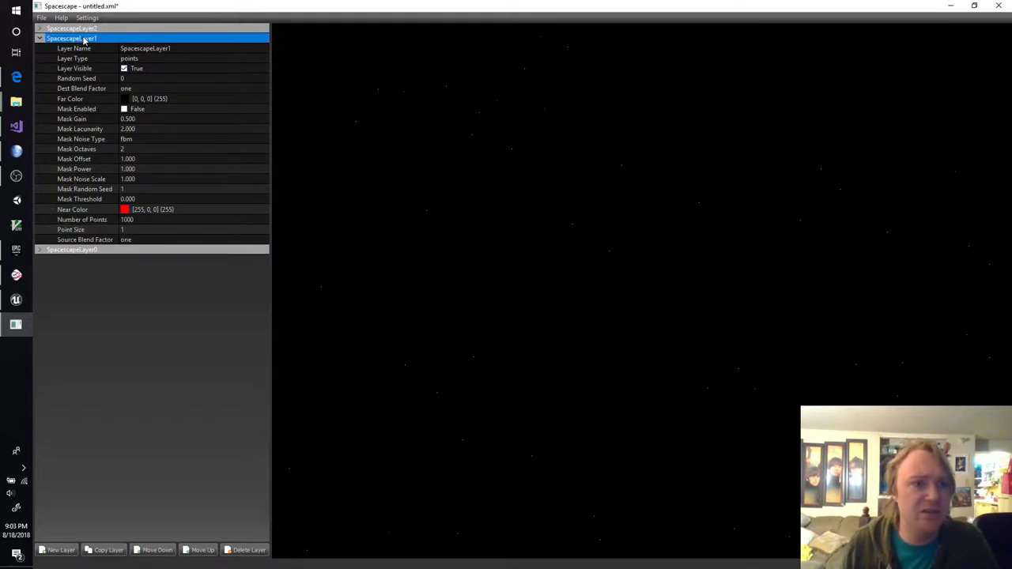
double_click(104, 39)
click(183, 49)
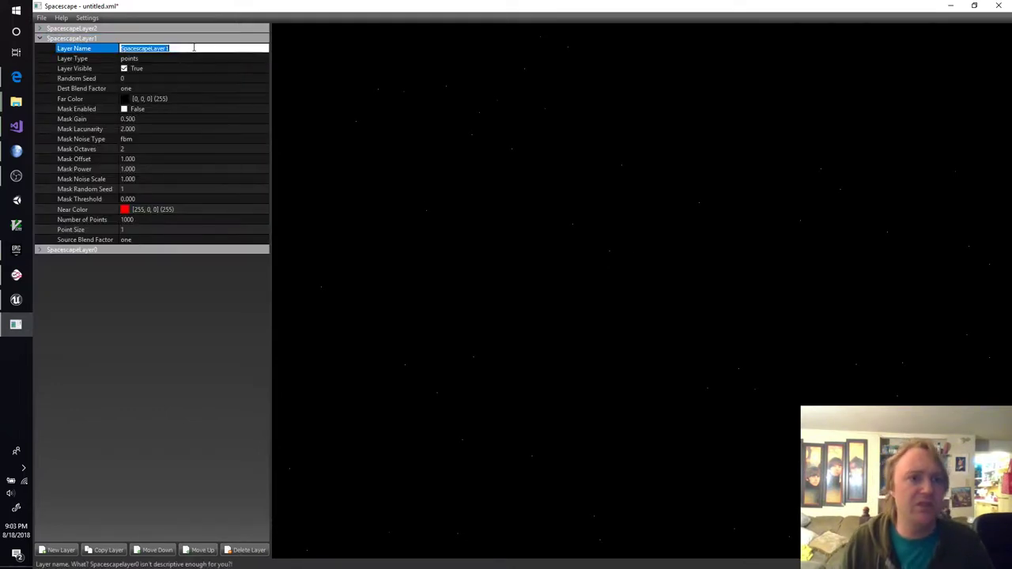
text(Red Stars)
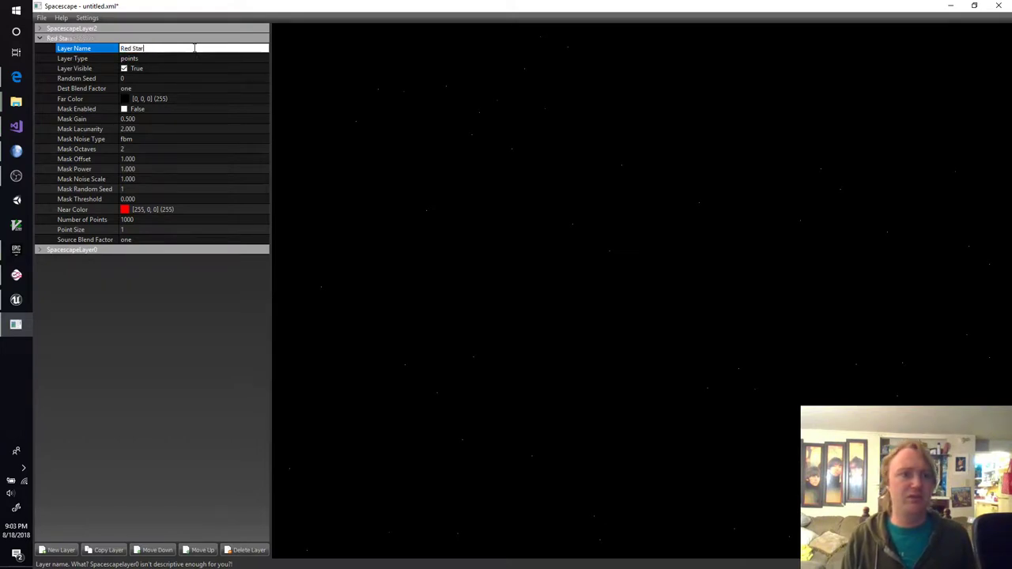
key(Return)
Rename SpacescapeLayer2 to 'BlueStars'
double_click(148, 38)
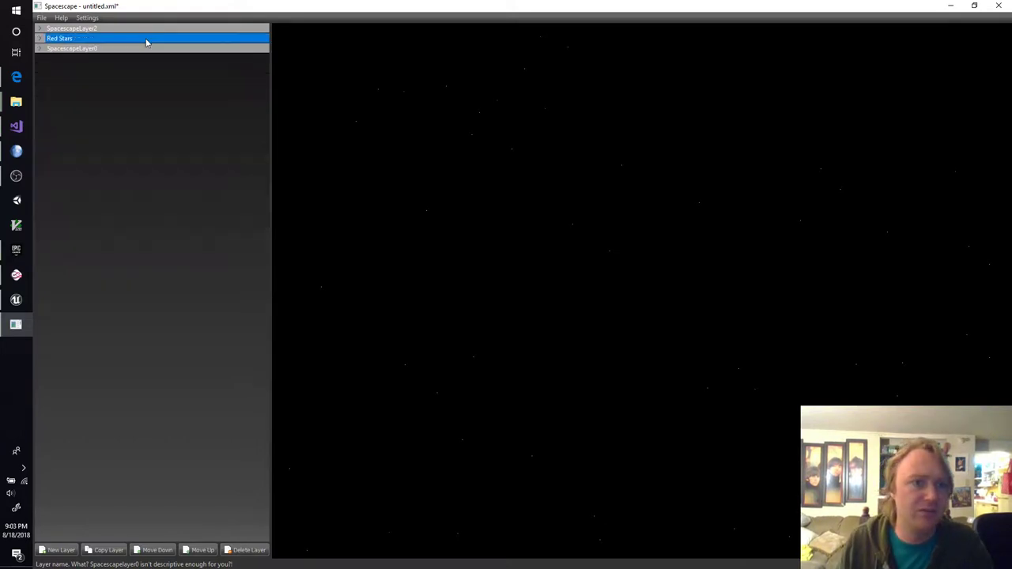
click(40, 29)
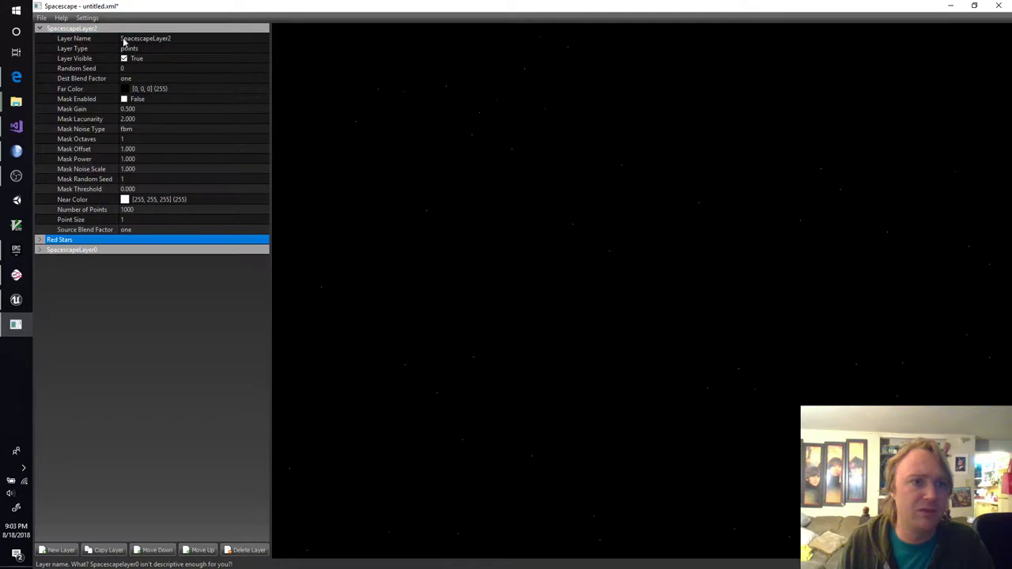
click(155, 41)
drag(169, 40, 75, 33)
text(BlueStars)
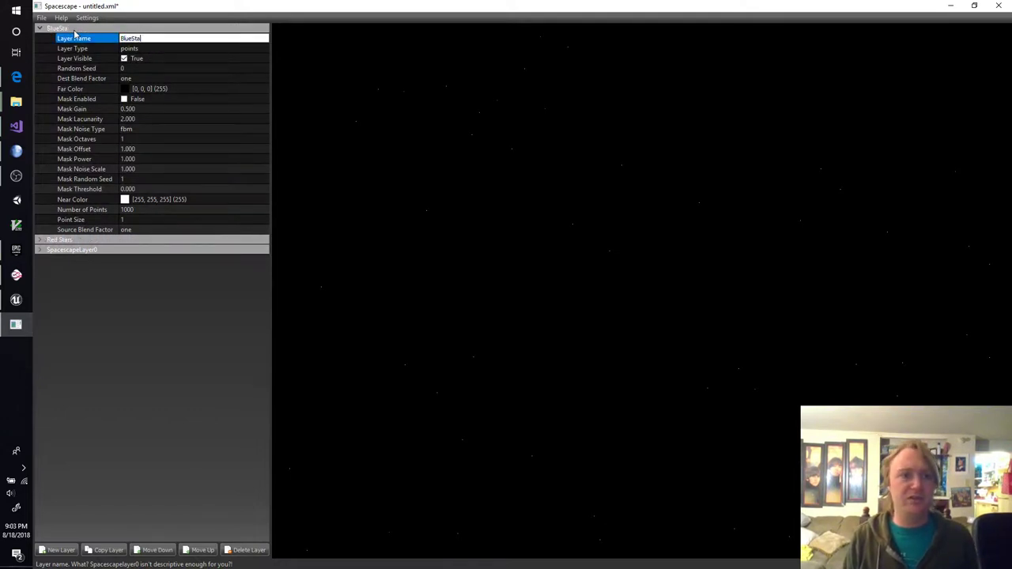
key(Return)
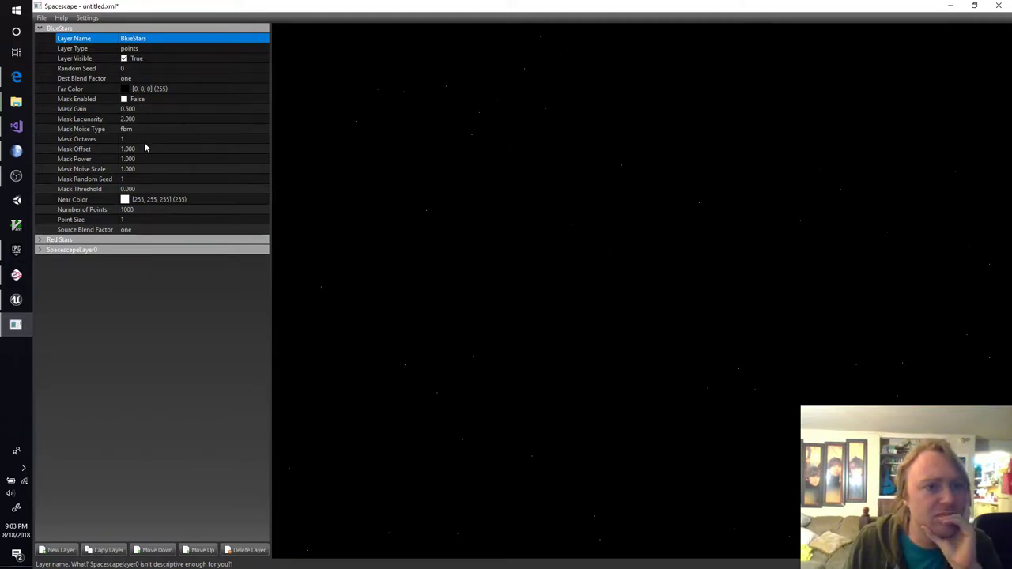
Give BlueStars Point Size 2 and Near Color 0, 0, 255
click(50, 203)
click(162, 261)
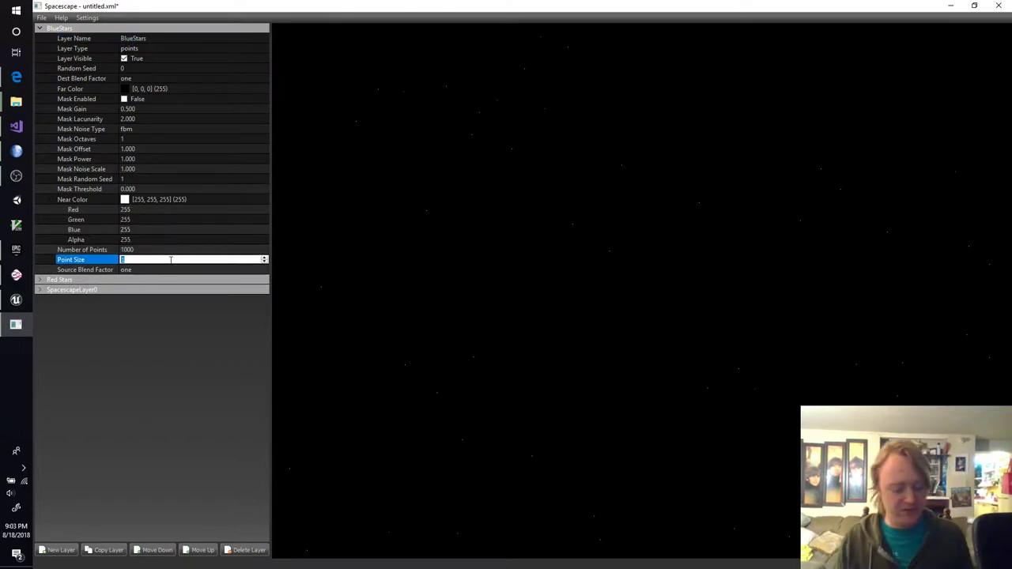
text(2)
key(Return)
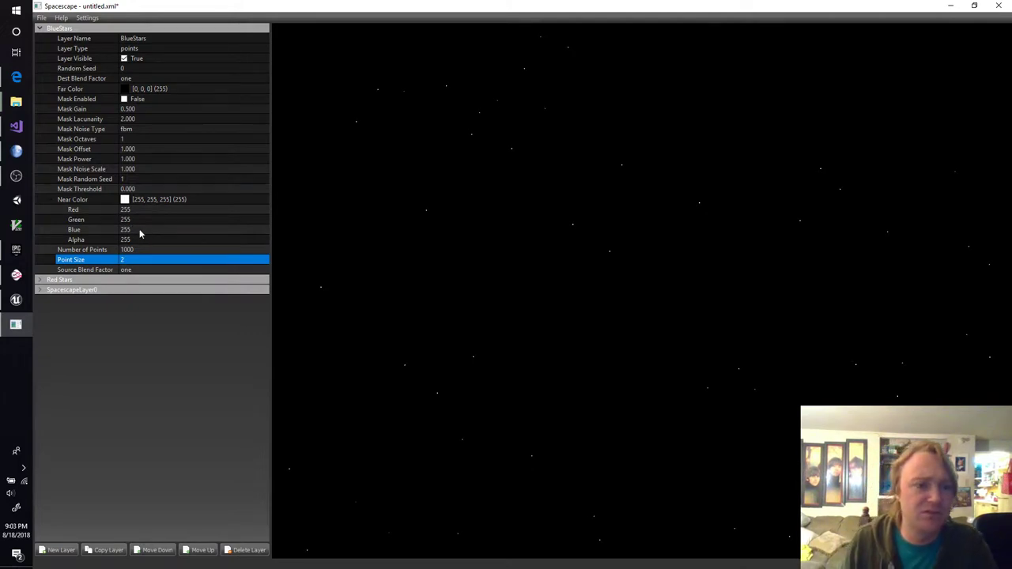
click(146, 220)
text(0)
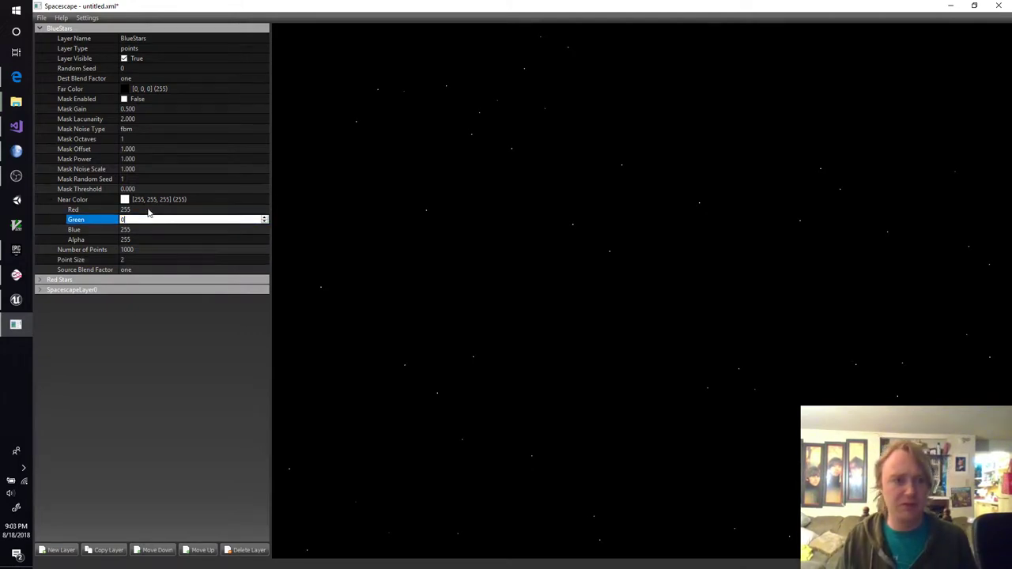
click(148, 210)
text(0)
key(Return)
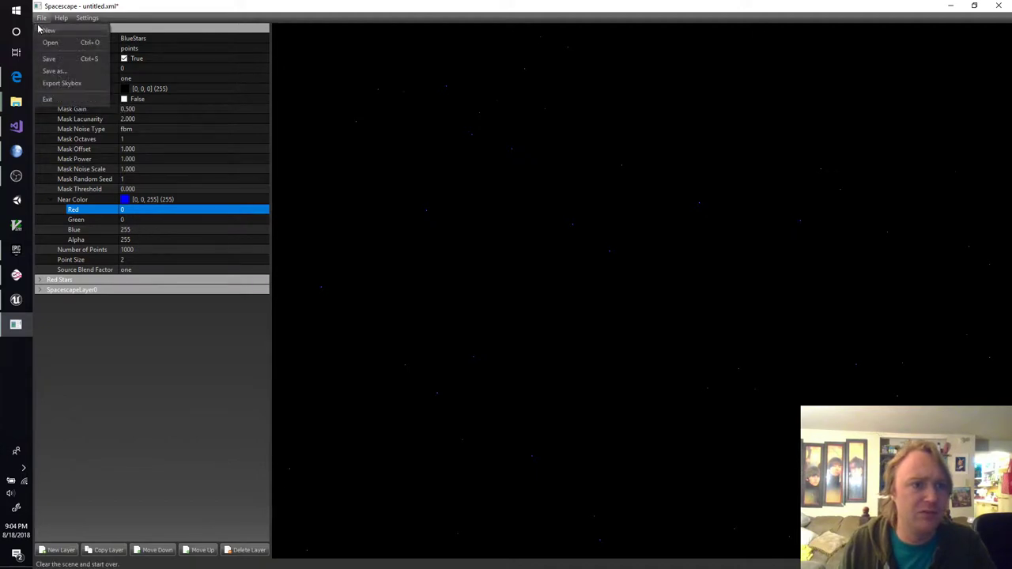
Rename SpacescapeLayer0 to 'WhiteStars'
click(44, 30)
click(42, 38)
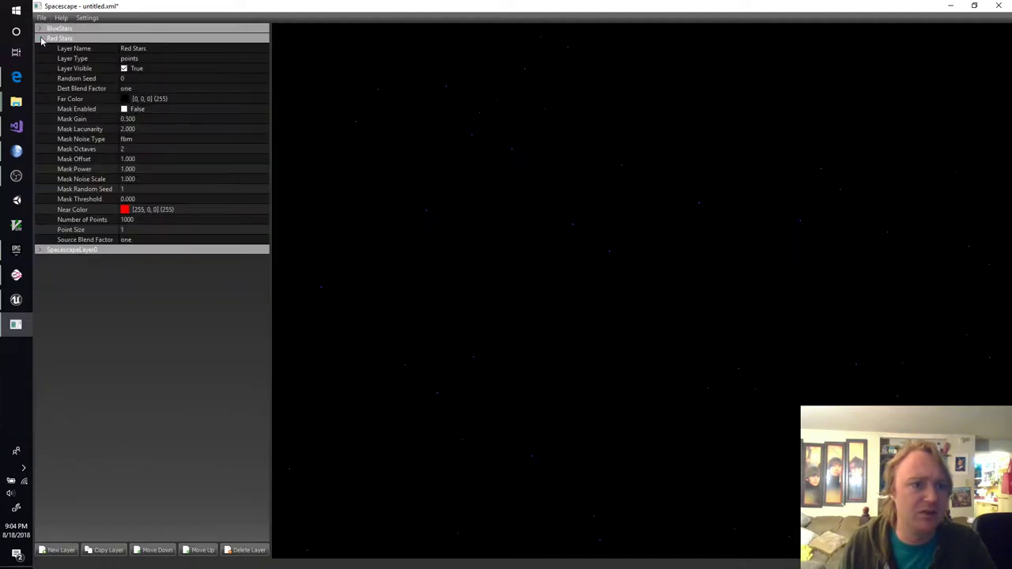
click(42, 39)
click(42, 49)
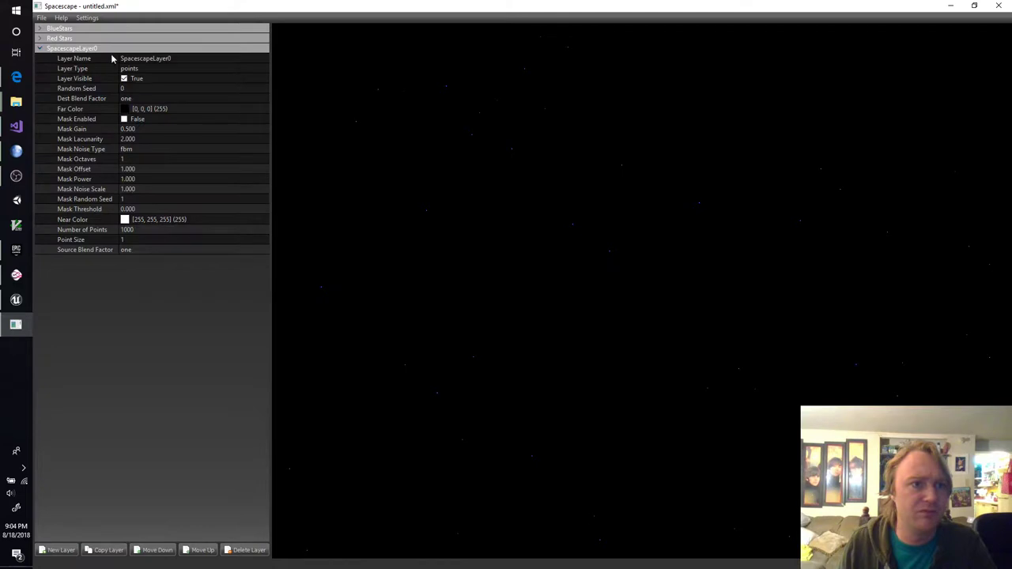
click(155, 59)
text(White)
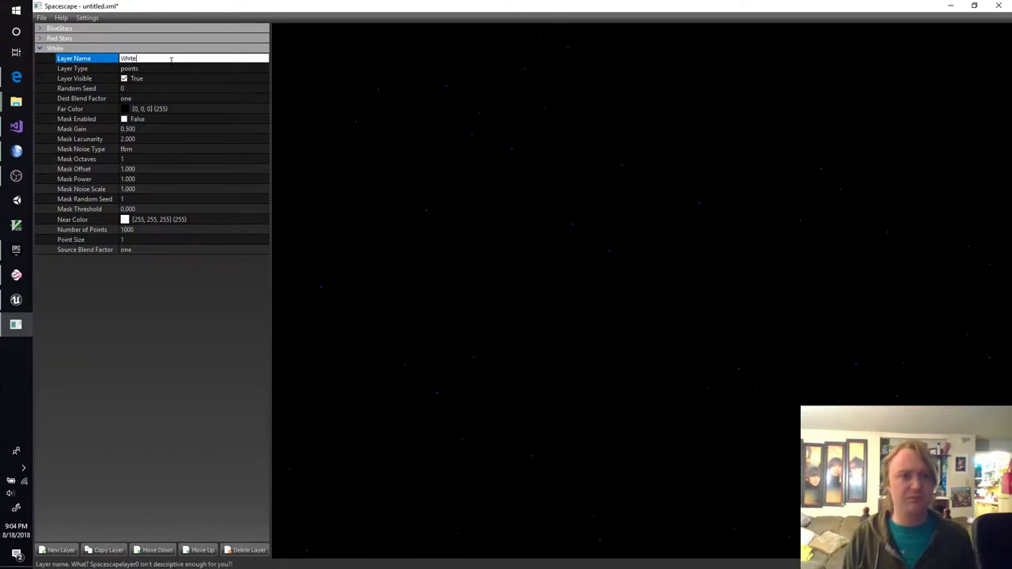
text(Stars)
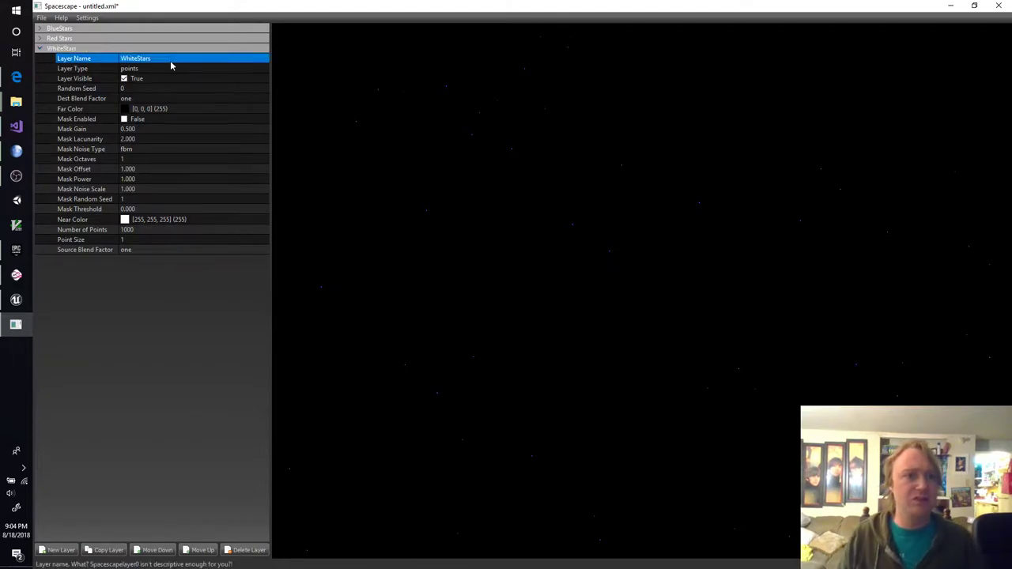
Try WhiteStars at point size 3, settle on 1, and set Mask Random Seed 2
click(134, 241)
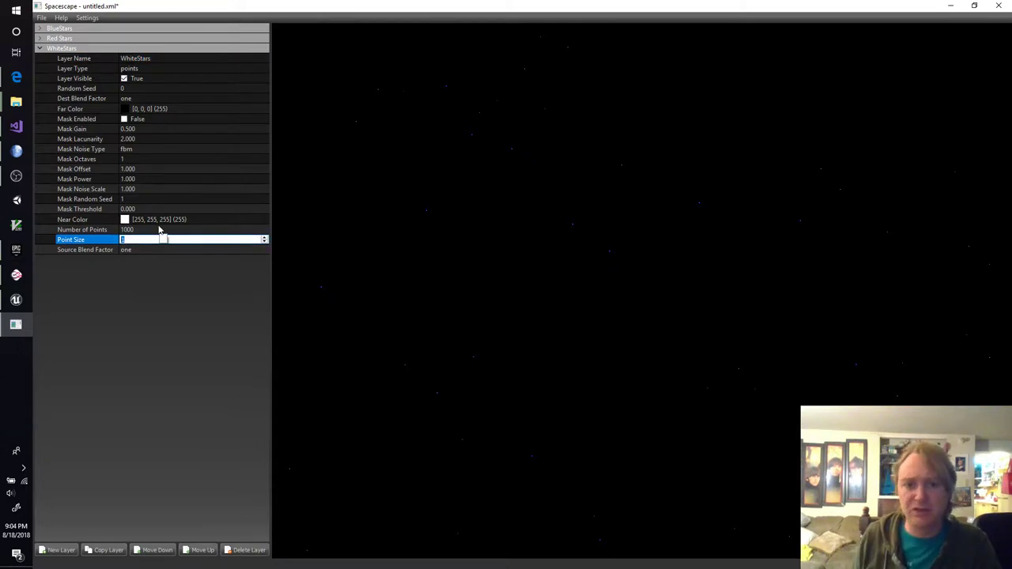
text(3)
key(Return)
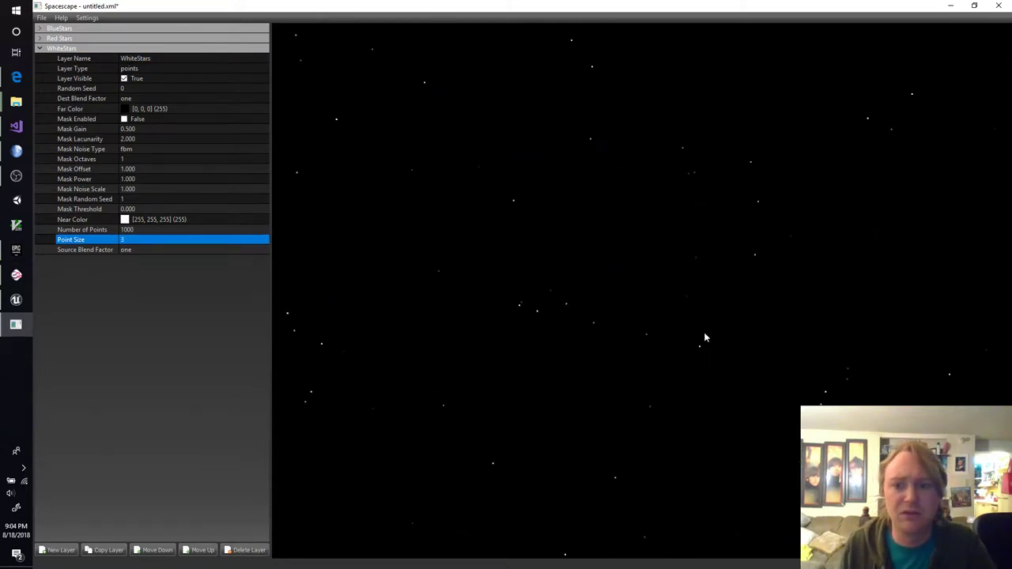
drag(706, 337, 729, 285)
click(153, 238)
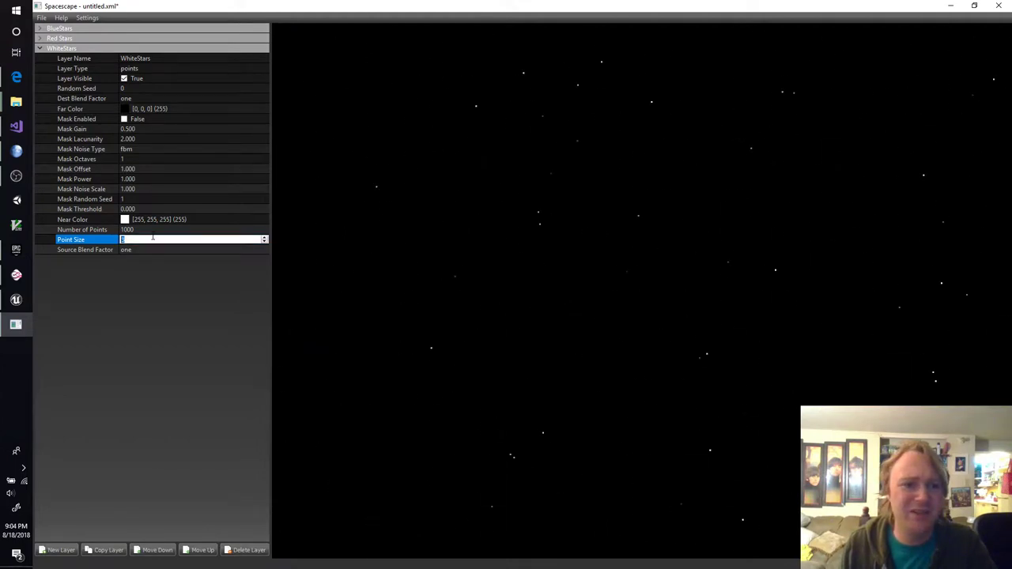
text(1)
key(Return)
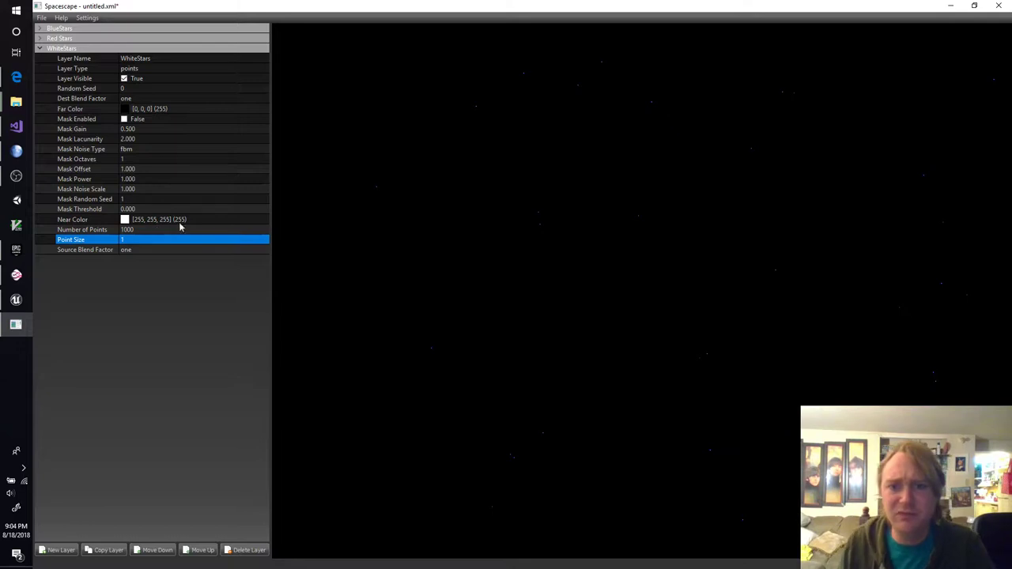
click(142, 200)
text(2)
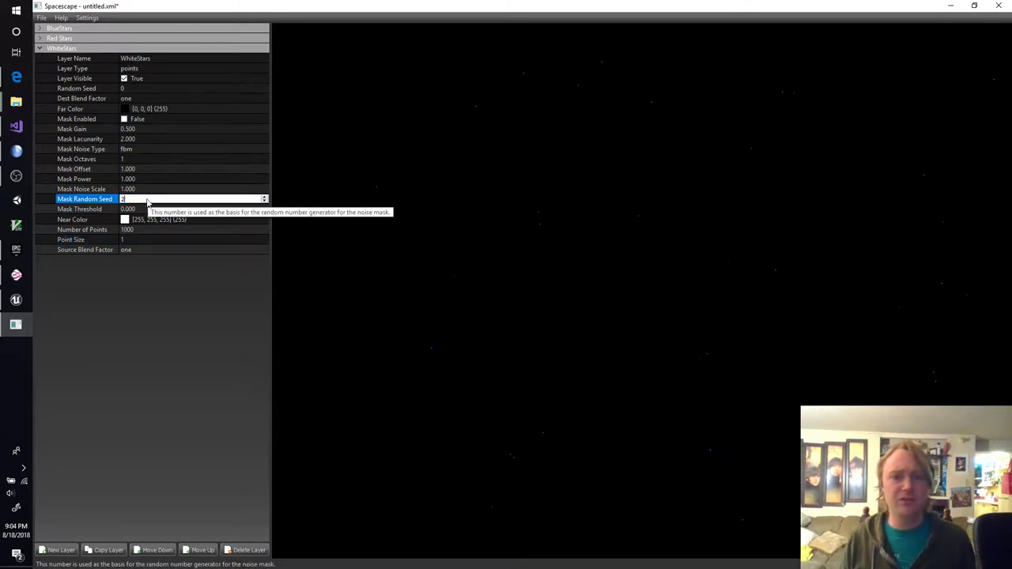
key(Return)
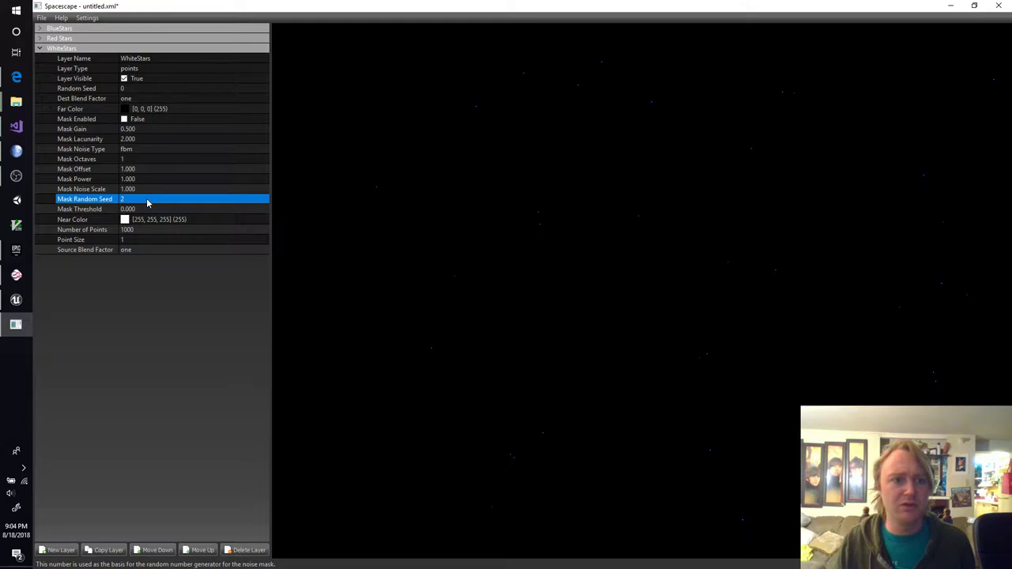
Try Red Stars at point size 5, return to 1, and set Mask Random Seed 5
click(42, 38)
click(142, 230)
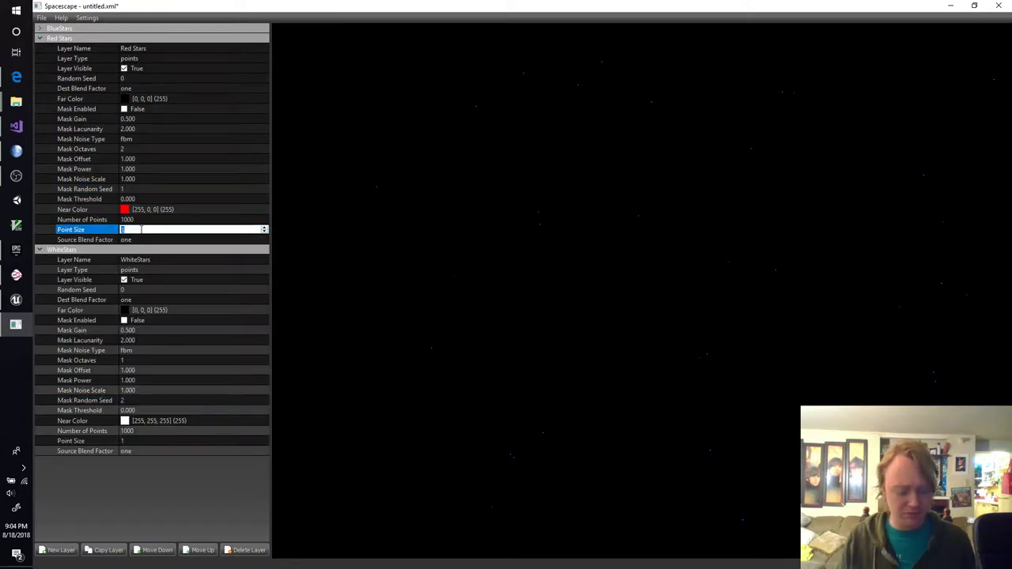
text(5)
key(Return)
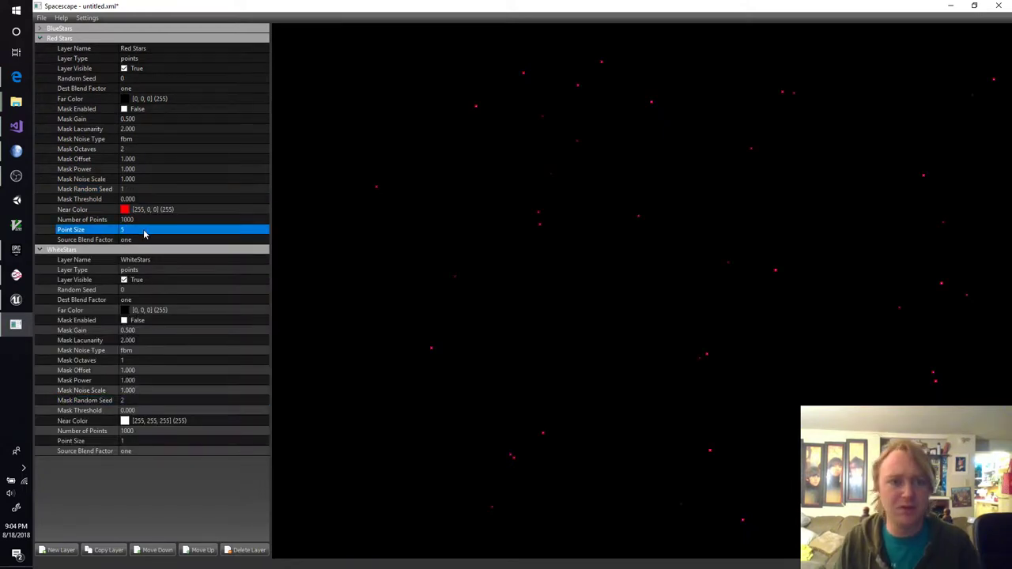
click(140, 230)
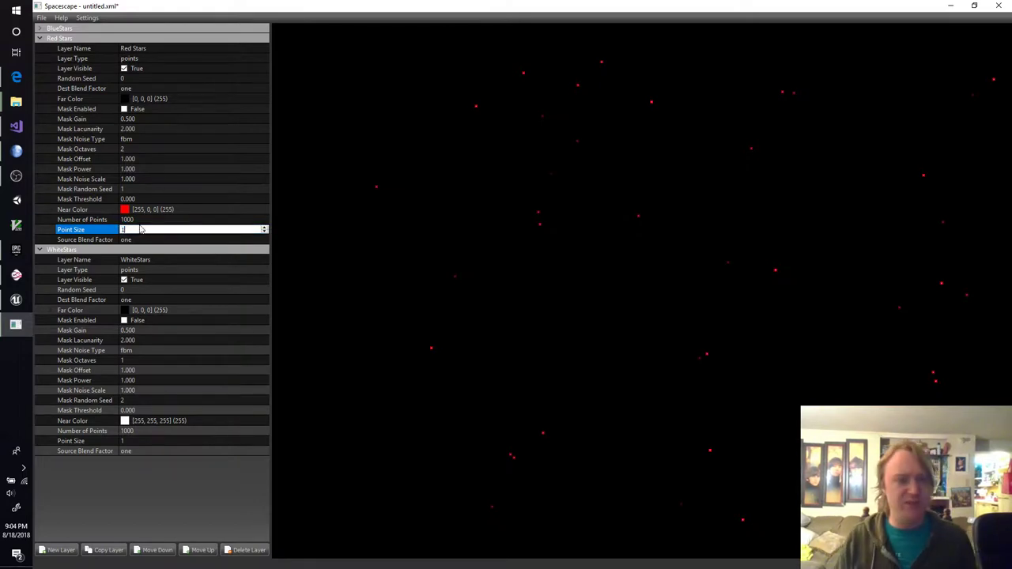
text(1)
key(Return)
click(142, 189)
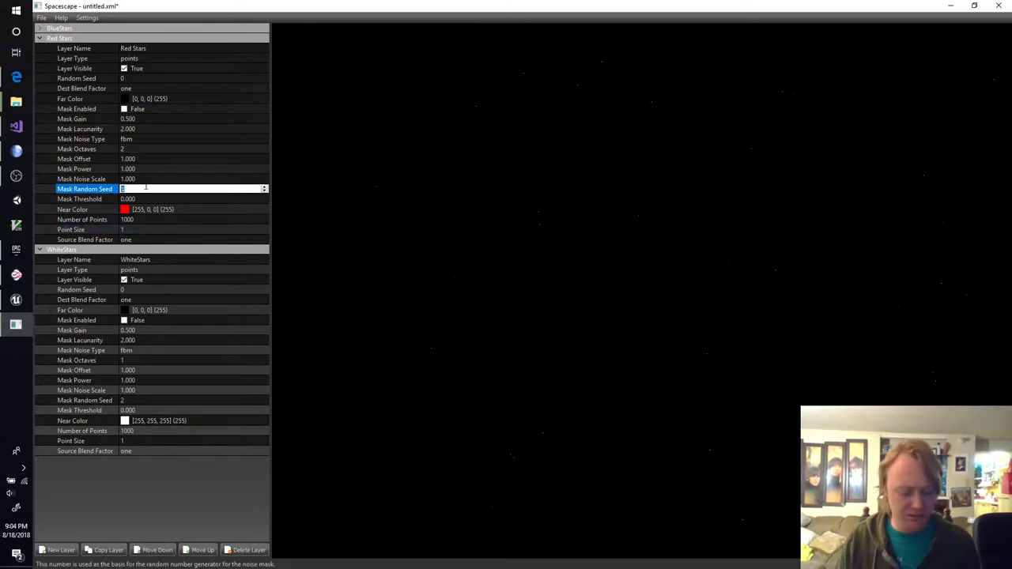
key(Return)
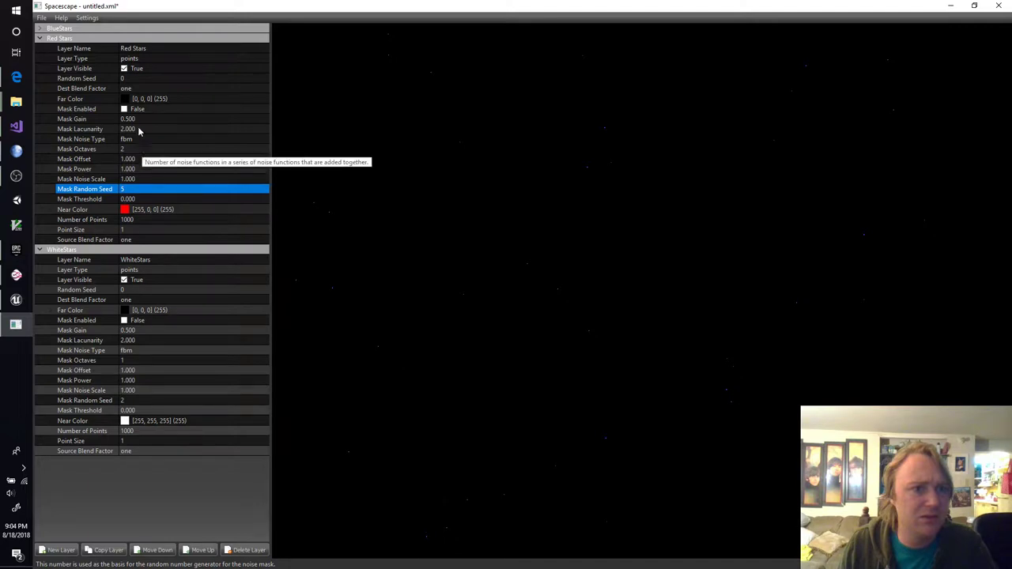
Set Red Stars' Random Seed to 1 and WhiteStars' Random Seed to 2
click(127, 78)
text(1)
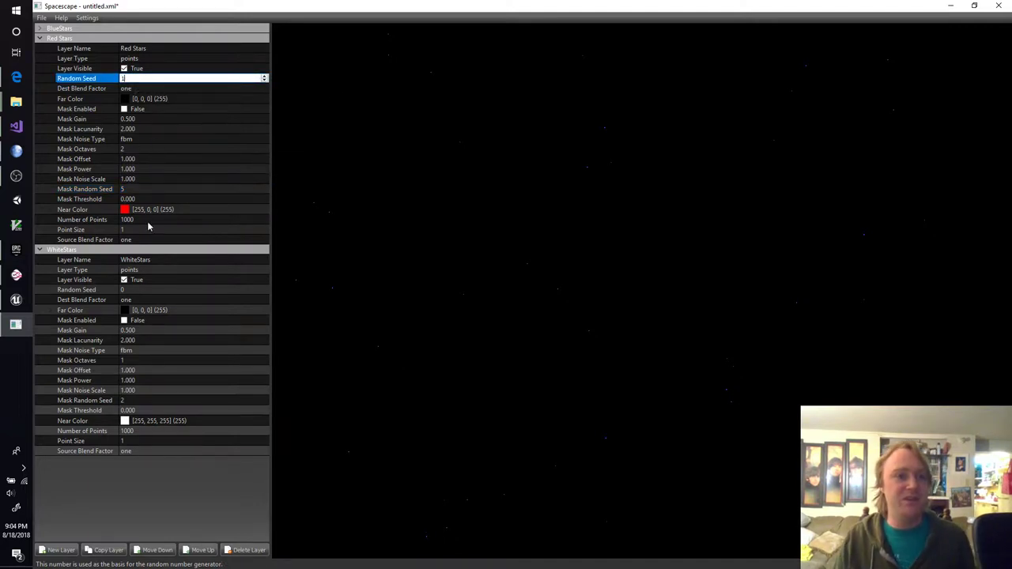
click(150, 290)
text(2)
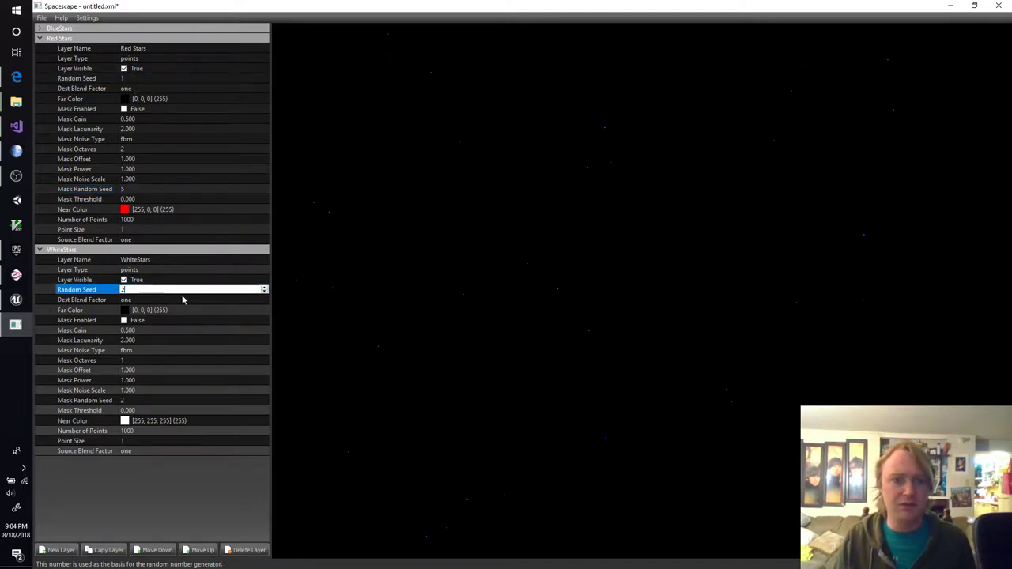
key(Return)
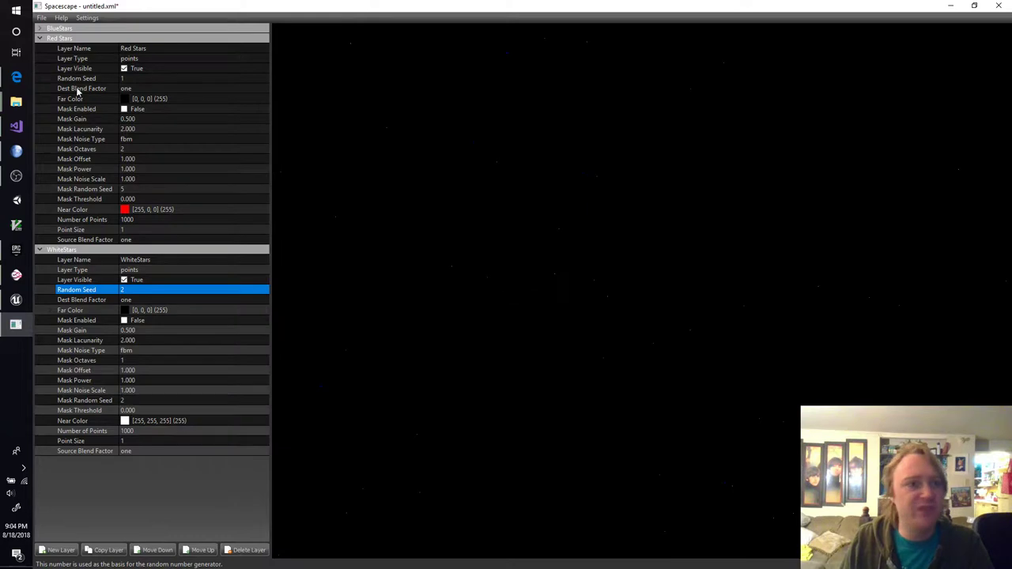
Collapse the existing layers, add SpacescapeLayer3, and expand its properties
click(40, 38)
click(40, 48)
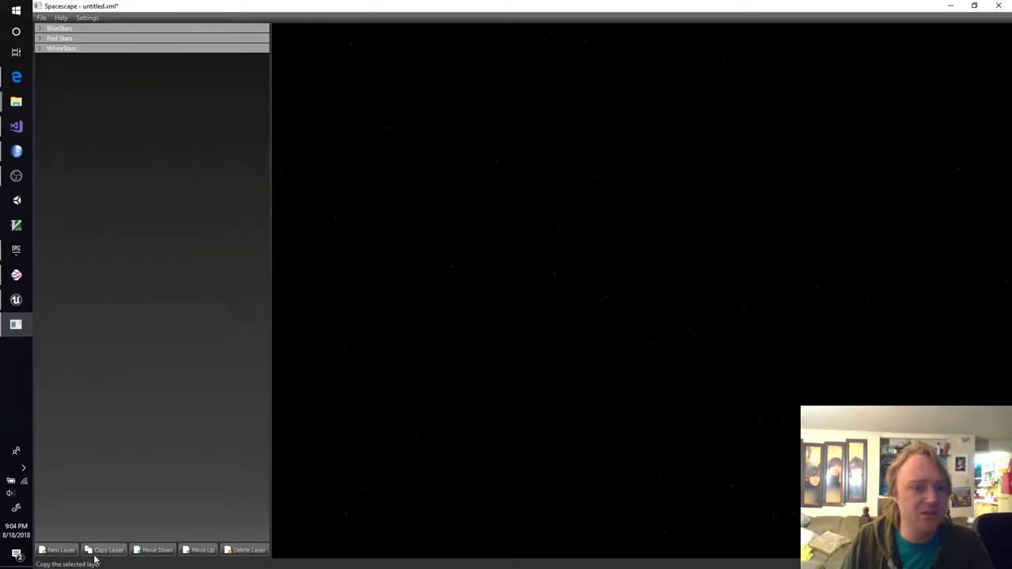
click(66, 550)
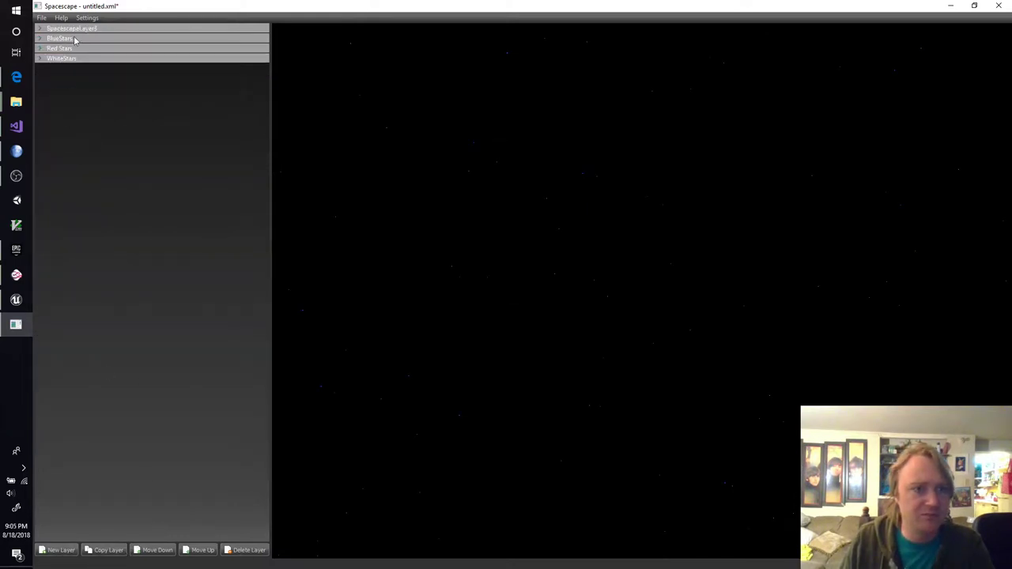
click(40, 29)
Change SpacescapeLayer3's Layer Type to billboards
click(174, 49)
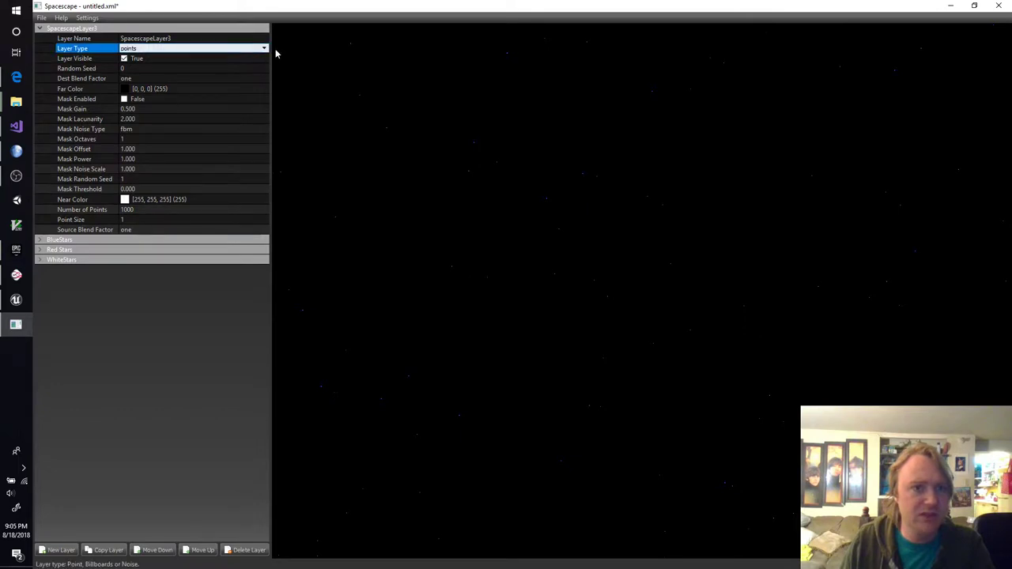
click(263, 49)
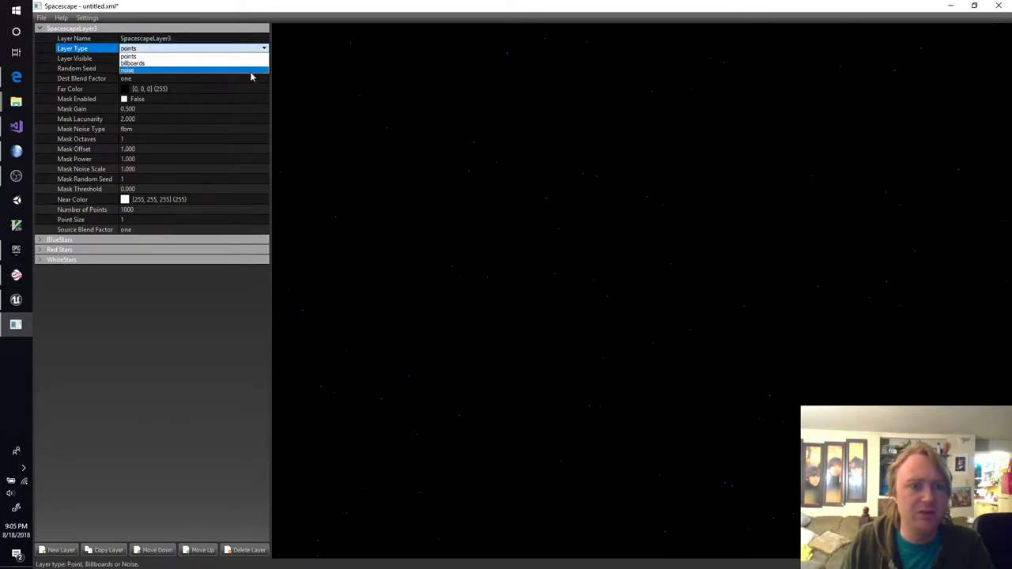
click(250, 71)
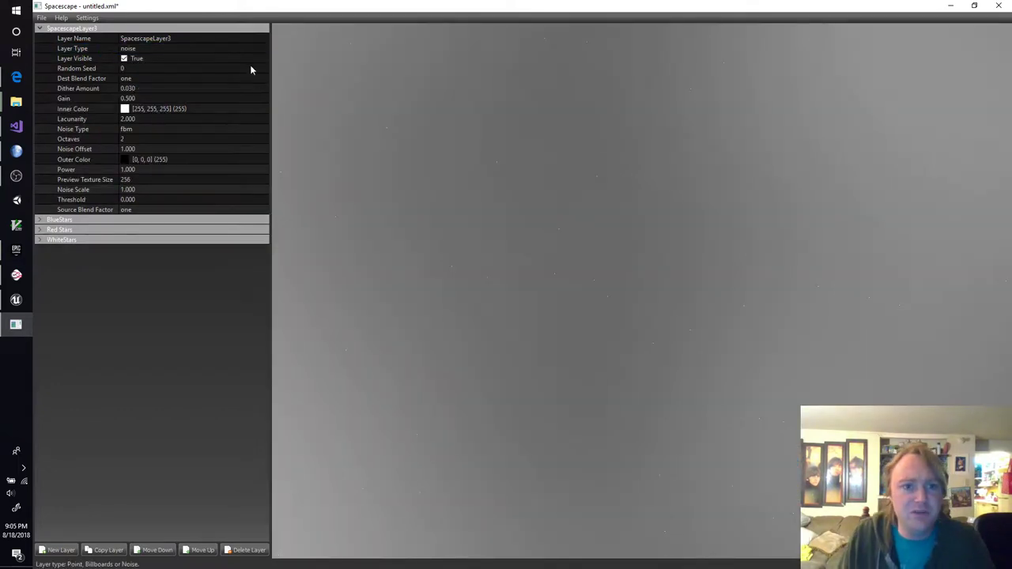
click(236, 49)
click(258, 48)
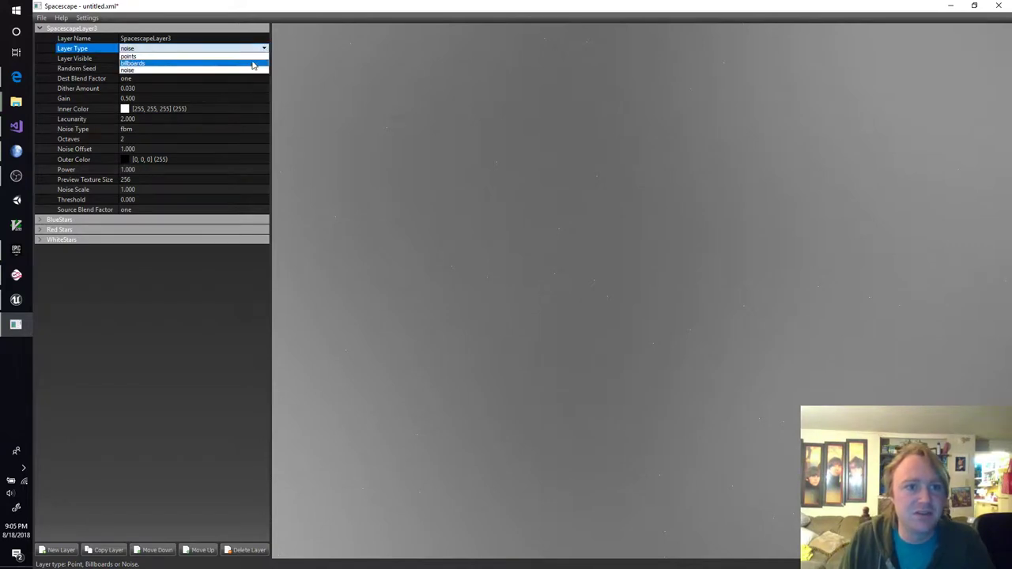
click(251, 67)
key(Up)
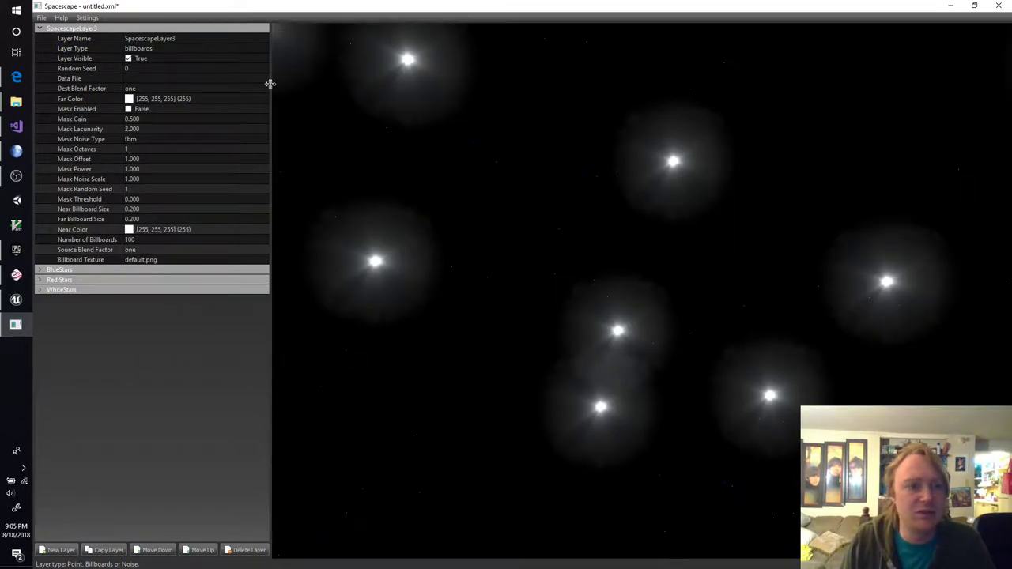
Keep SpacescapeLayer3's Number of Billboards at 100
click(179, 246)
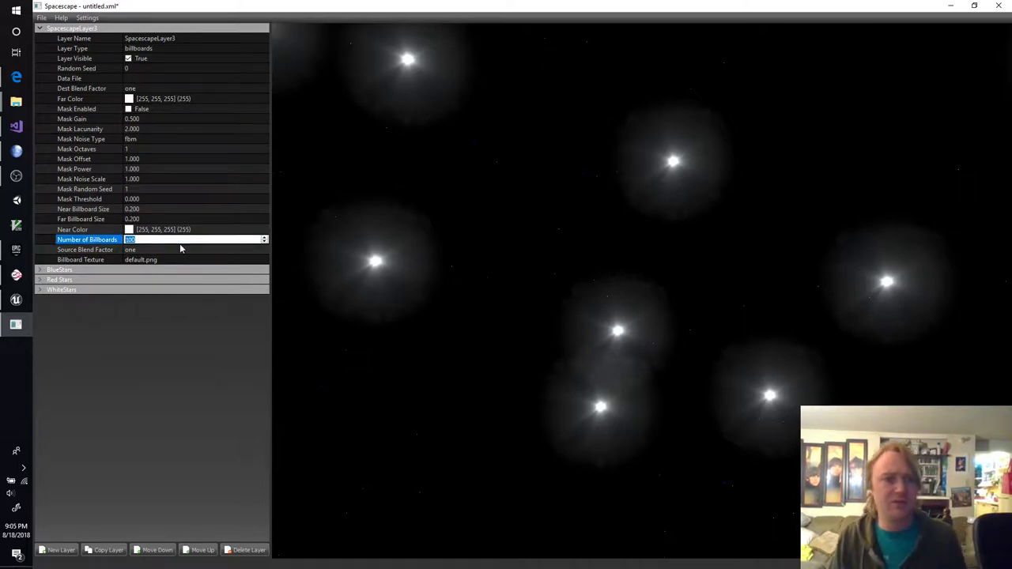
text(20)
key(BackSpace)
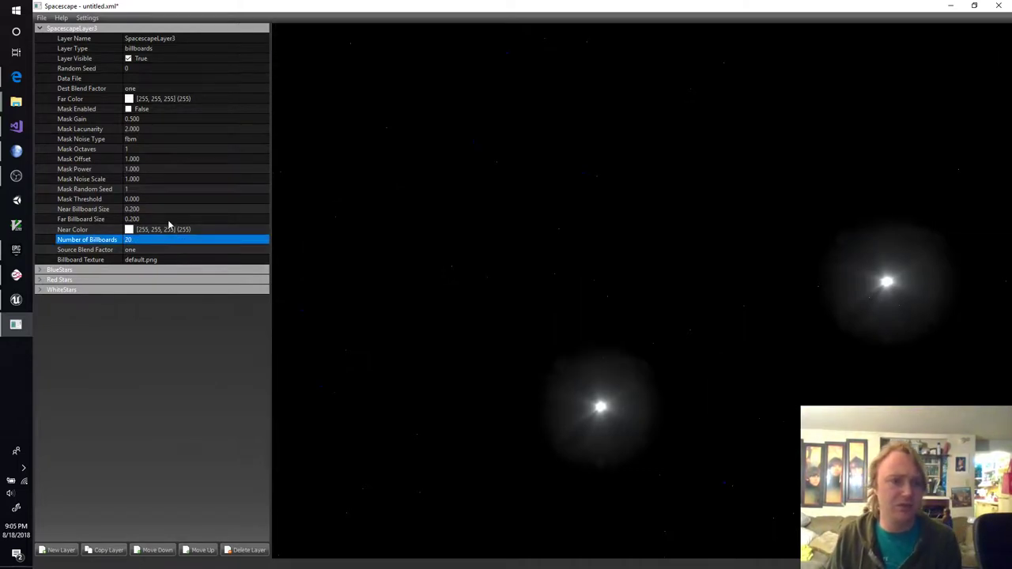
double_click(154, 240)
text(100)
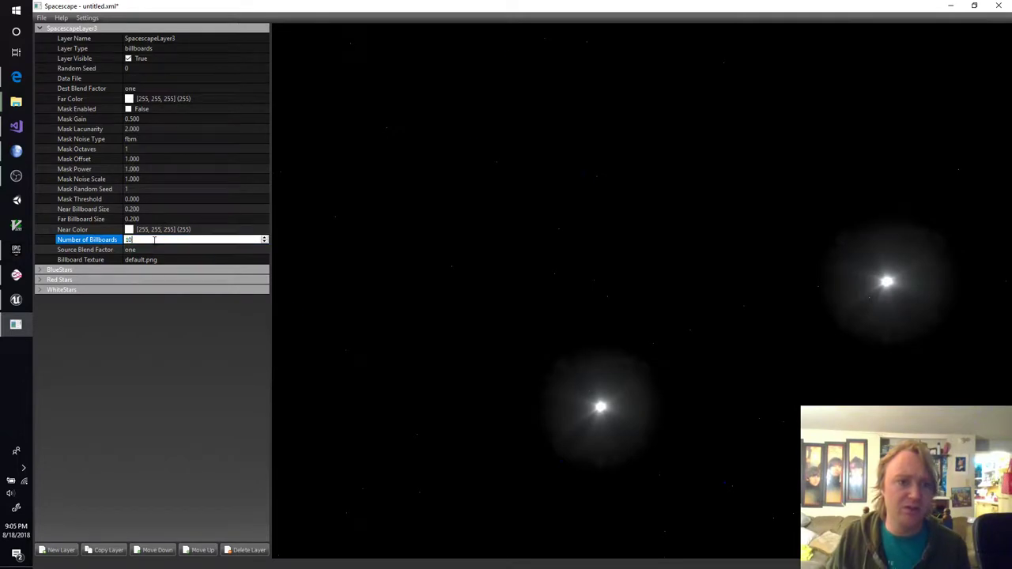
key(Return)
Set Far Billboard Size to 0.020 and inspect the starfield
click(153, 209)
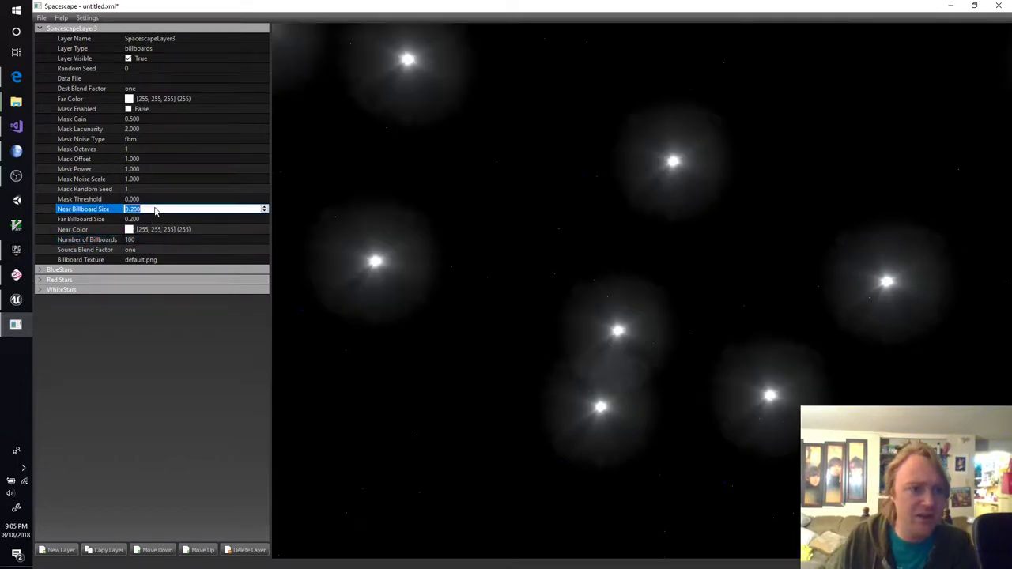
click(157, 209)
click(156, 219)
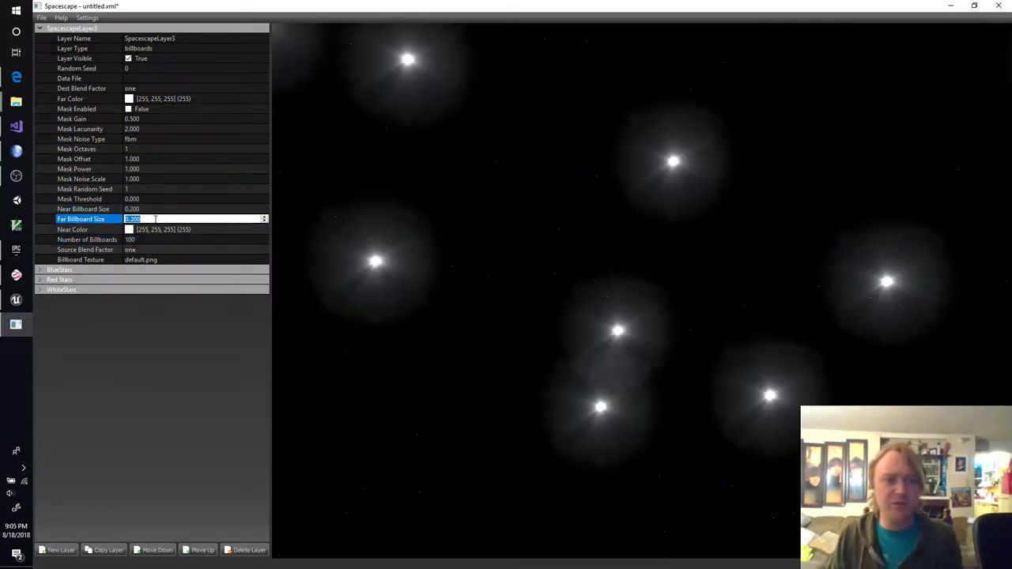
text(0.)
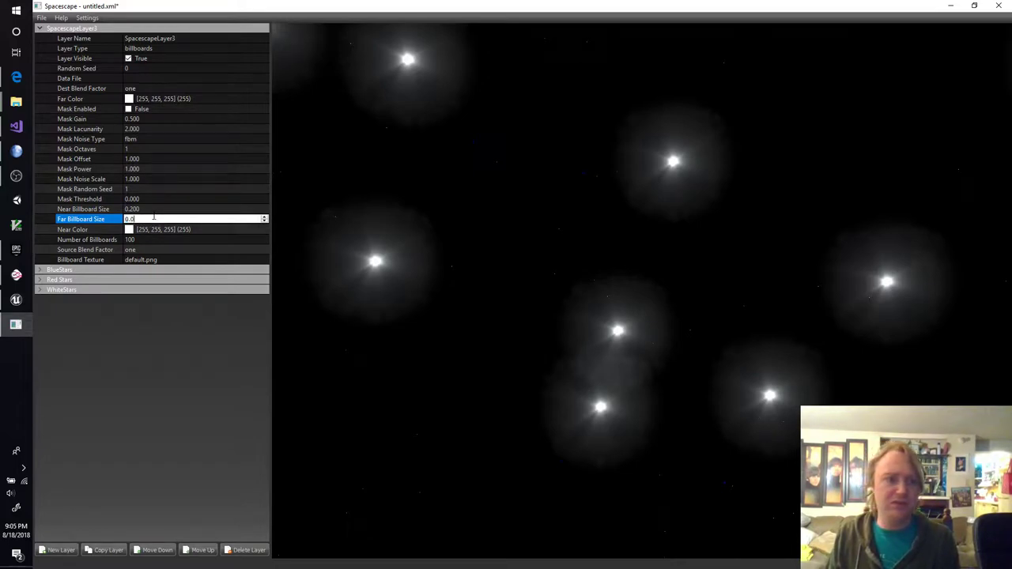
key(Return)
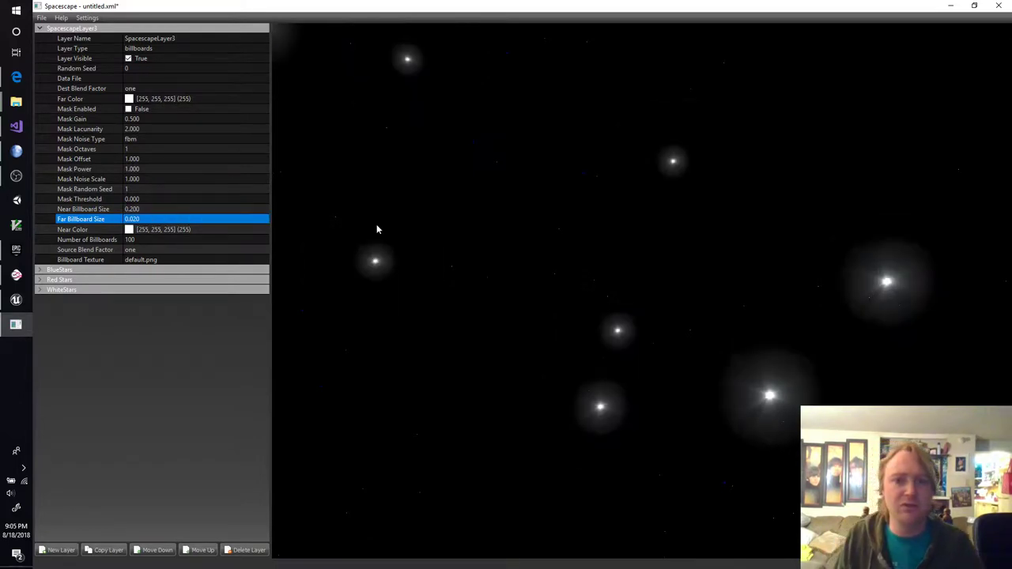
drag(645, 281, 797, 325)
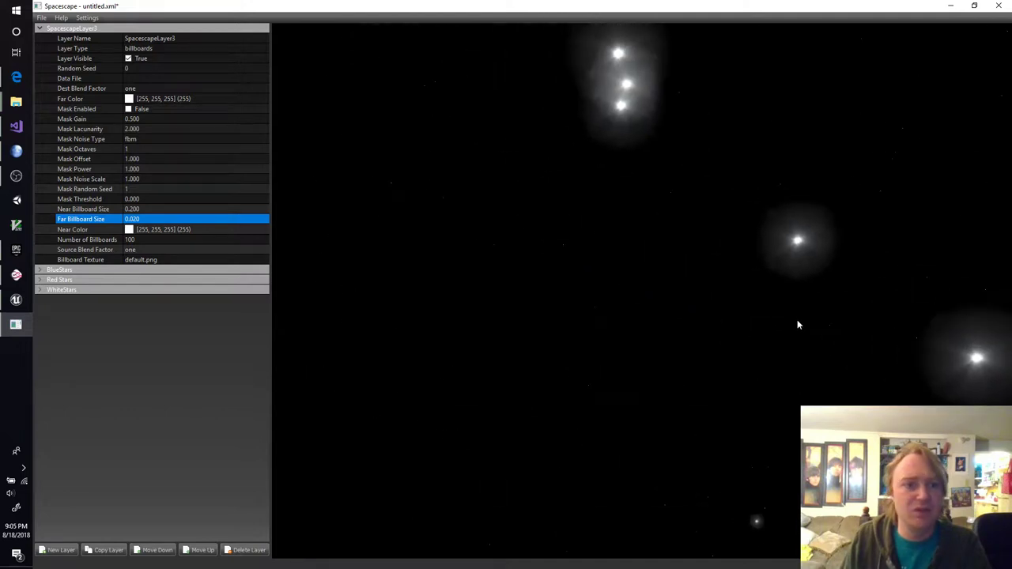
Set SpacescapeLayer3's Near Color to 128, 0, 255
click(49, 229)
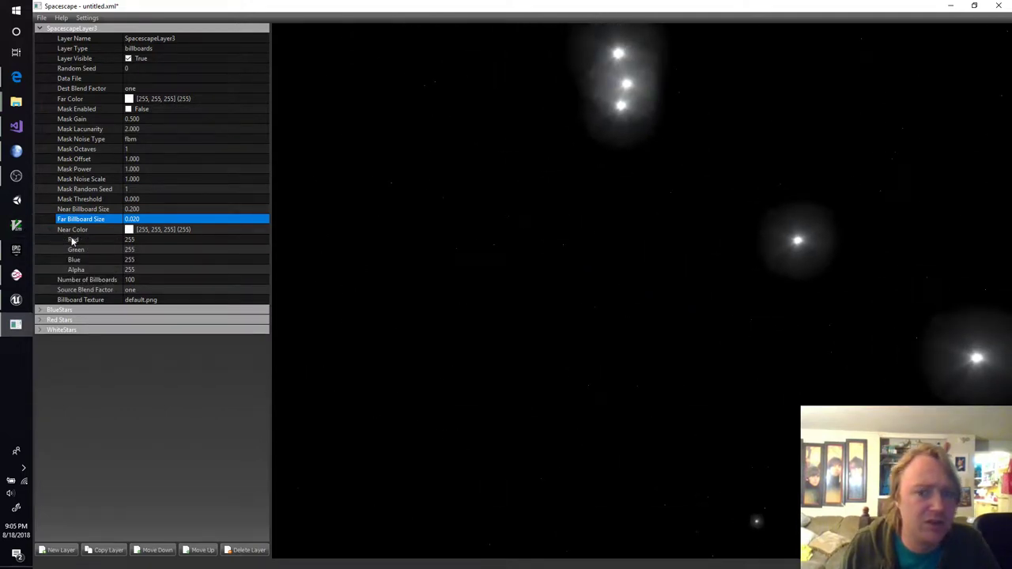
click(145, 250)
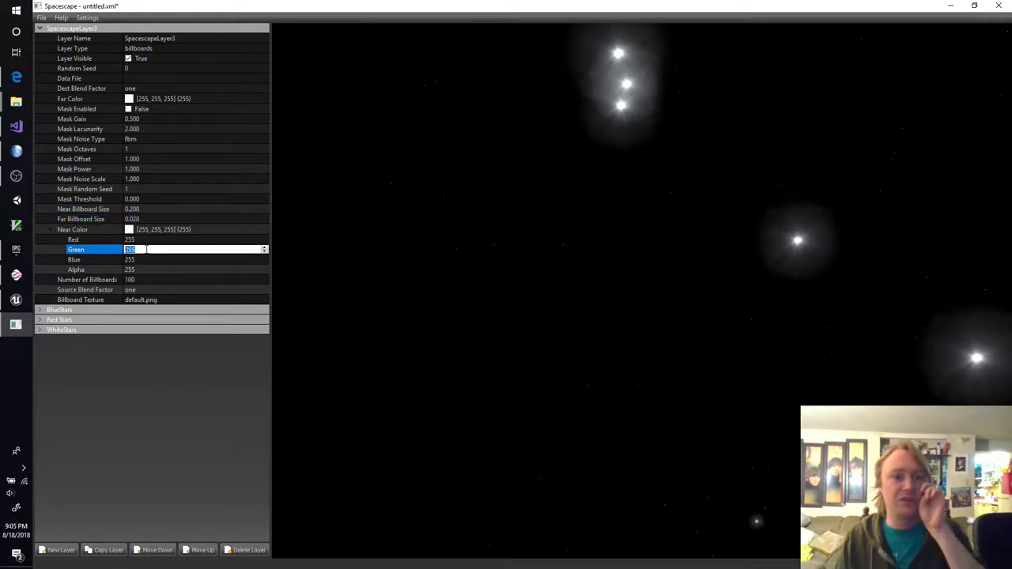
text(0)
key(Return)
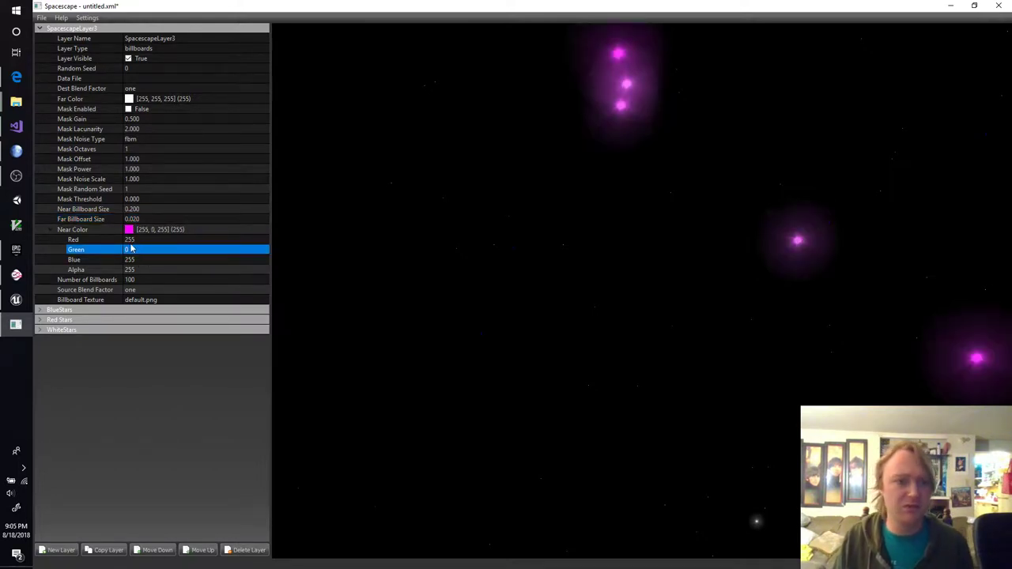
click(143, 242)
text(12)
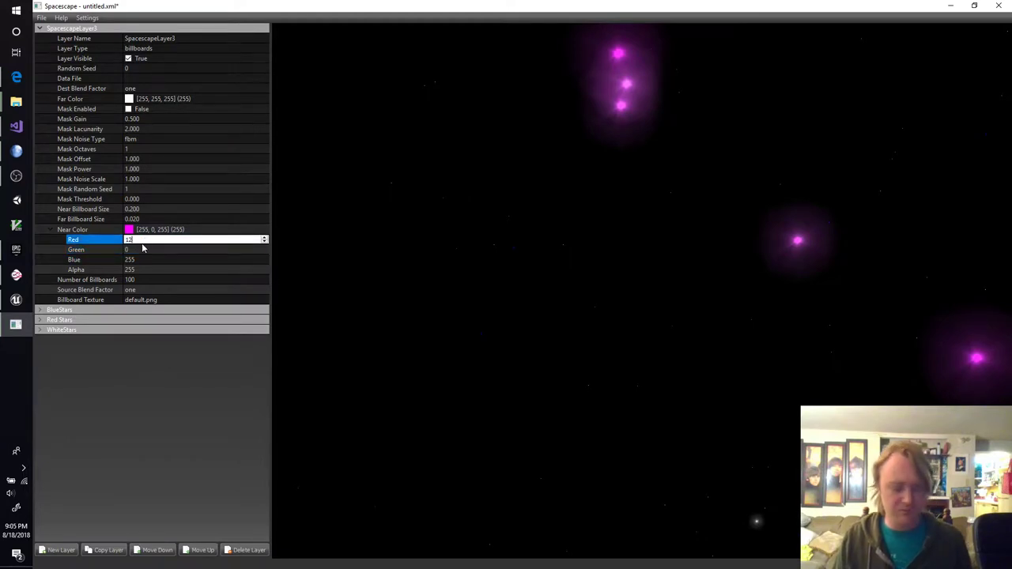
text(8)
key(Return)
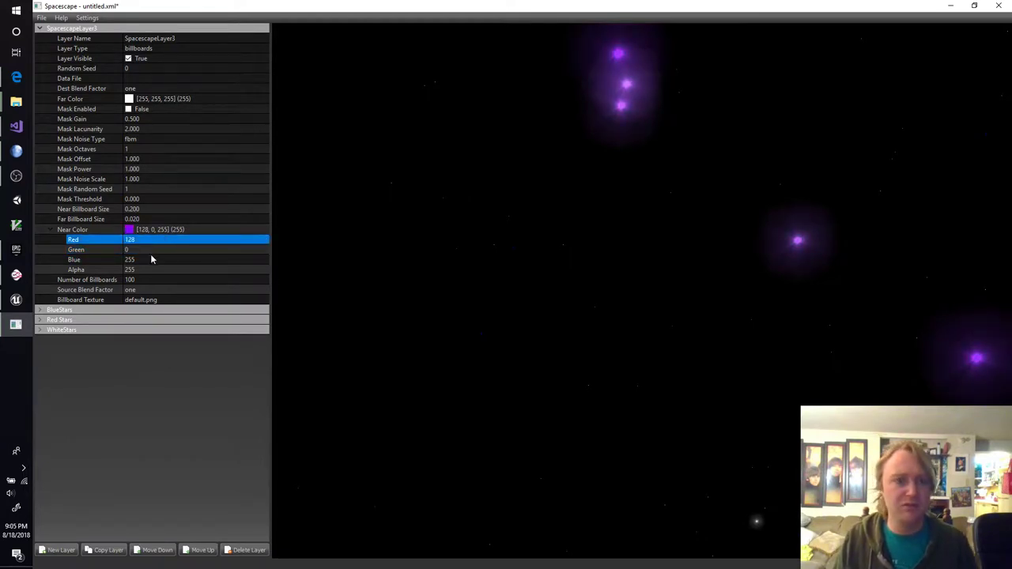
Reduce Number of Billboards to 33 and look around for the purple stars
click(163, 280)
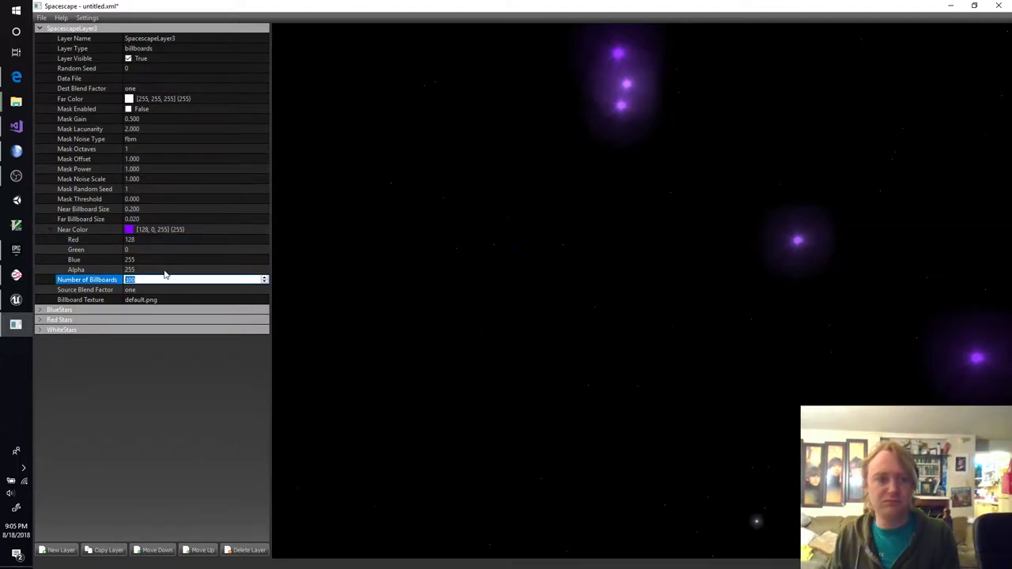
text(33)
key(Return)
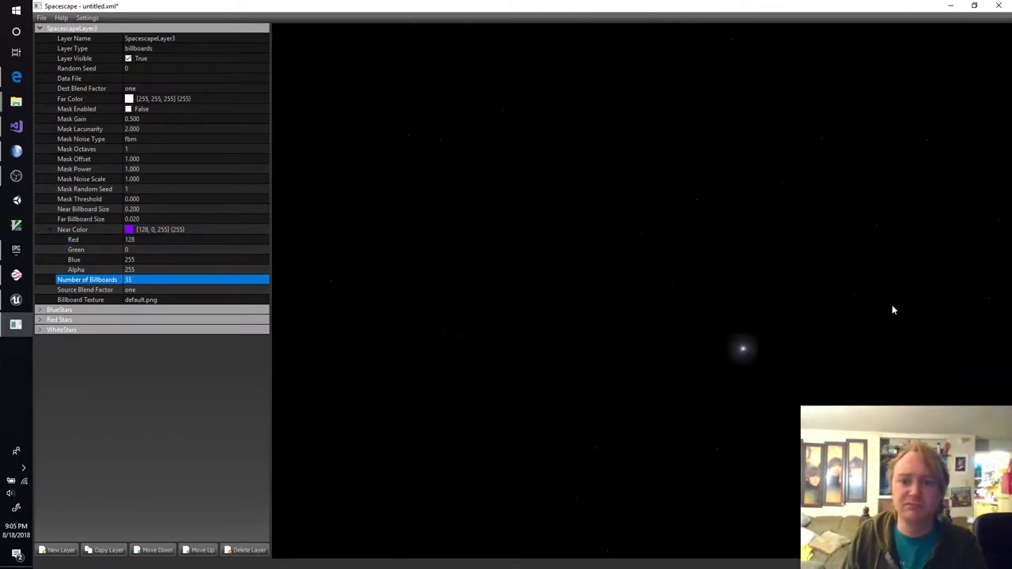
drag(892, 304, 320, 163)
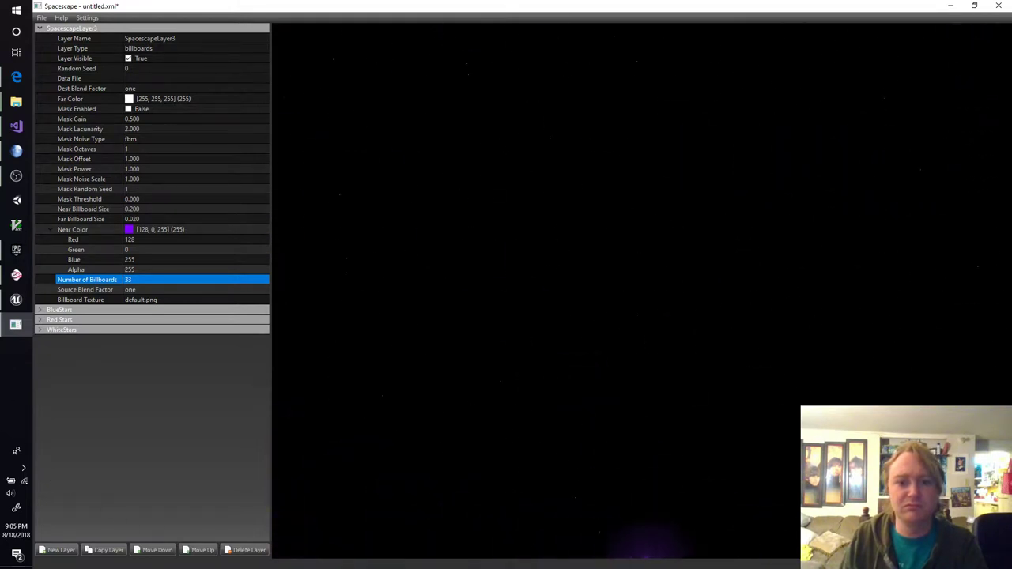
drag(601, 327, 852, 302)
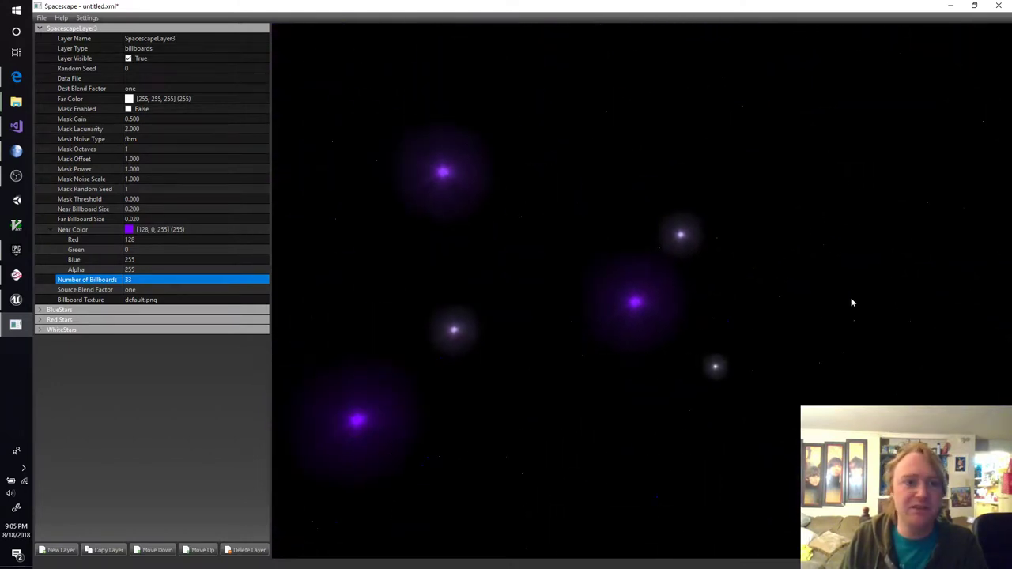
Save the scene as placeholder-witlings-skybox.xml with Save As
click(41, 19)
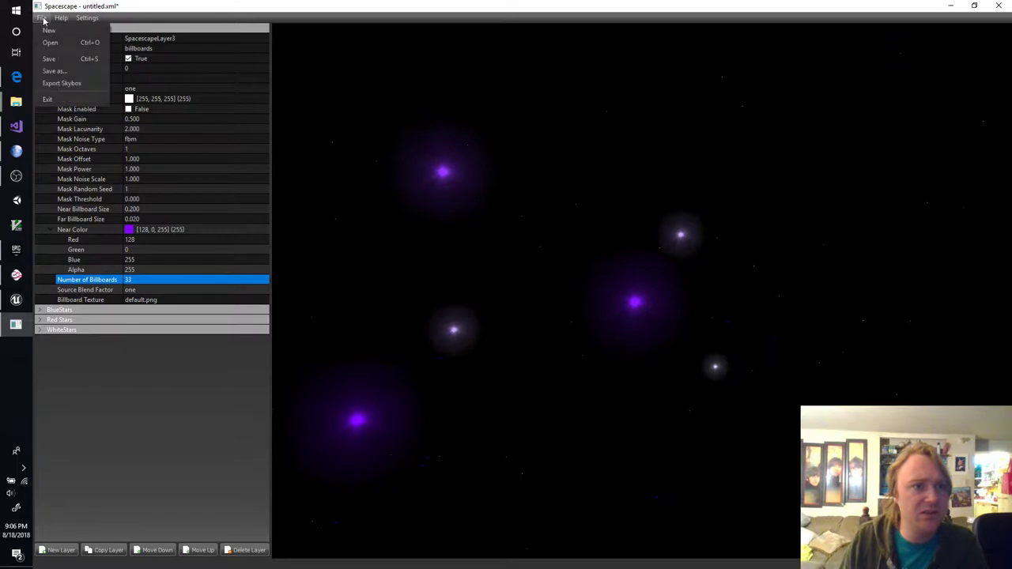
click(64, 72)
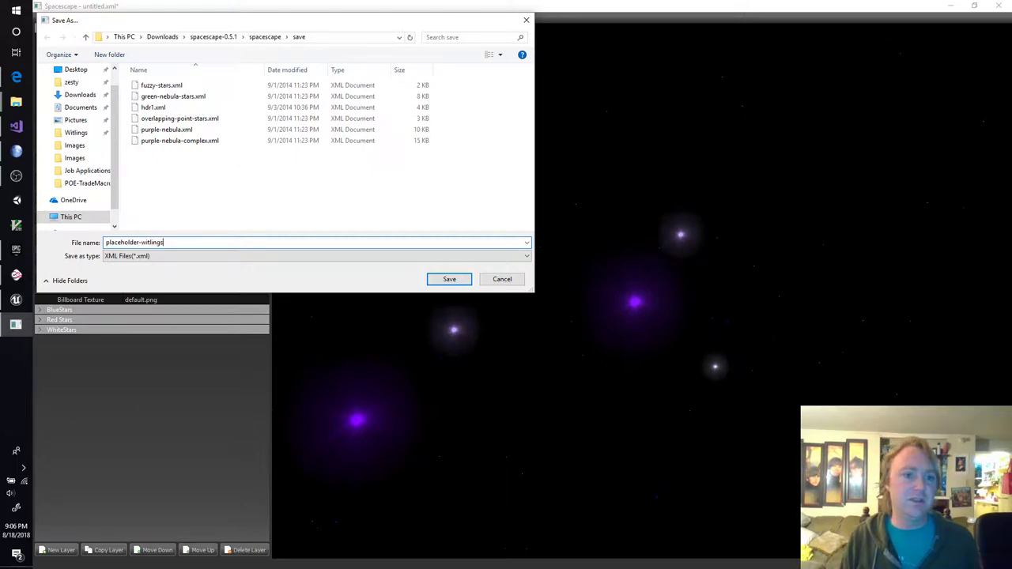
key(Return)
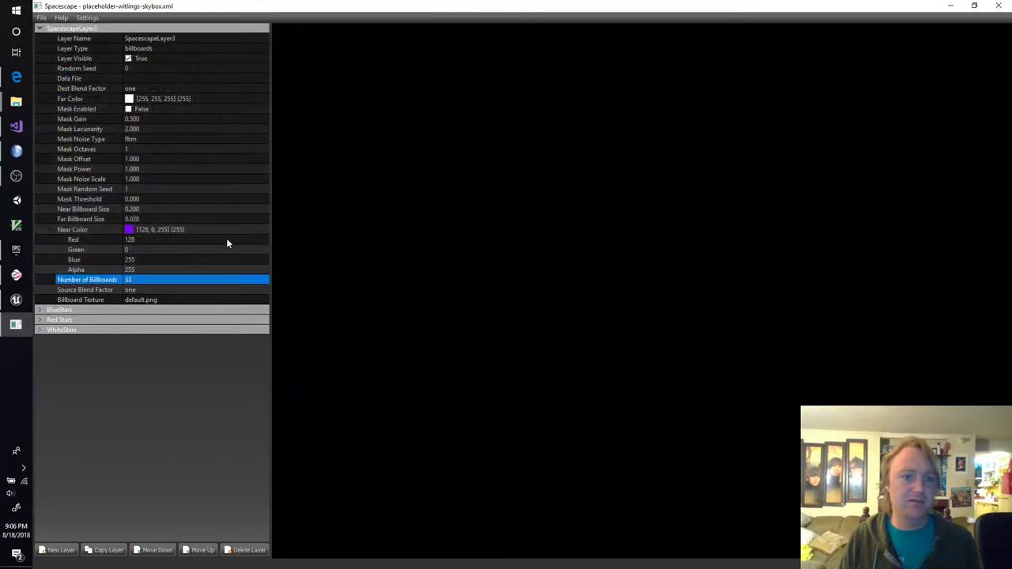
Start the skybox export from the File menu with Single DDS Cube Map as the file type
click(41, 18)
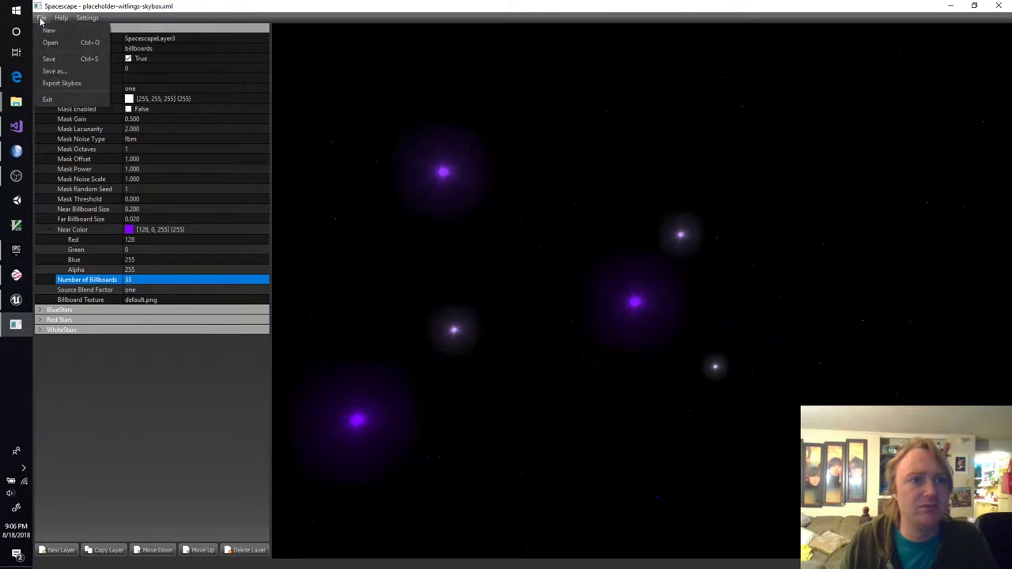
click(62, 83)
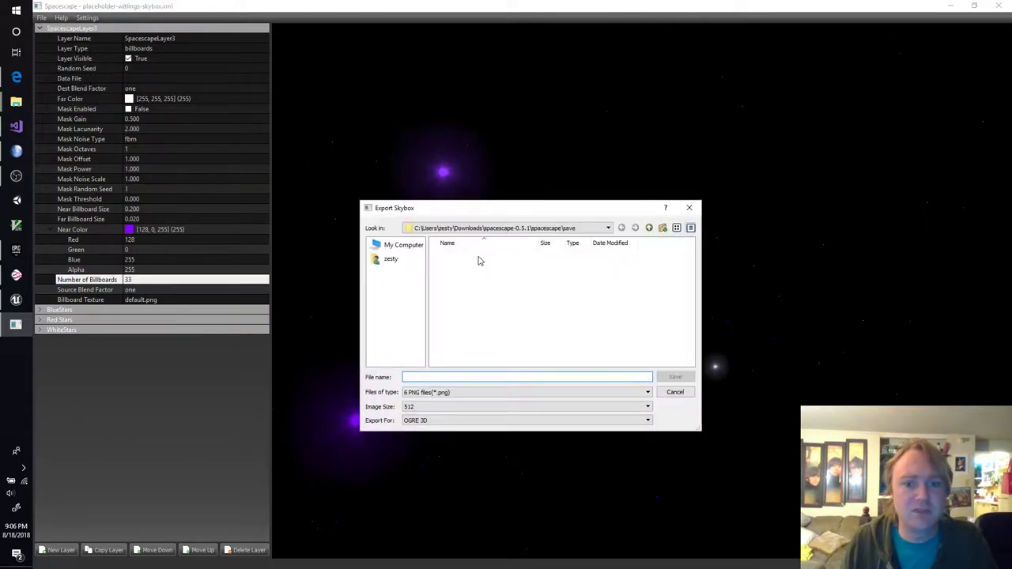
click(487, 392)
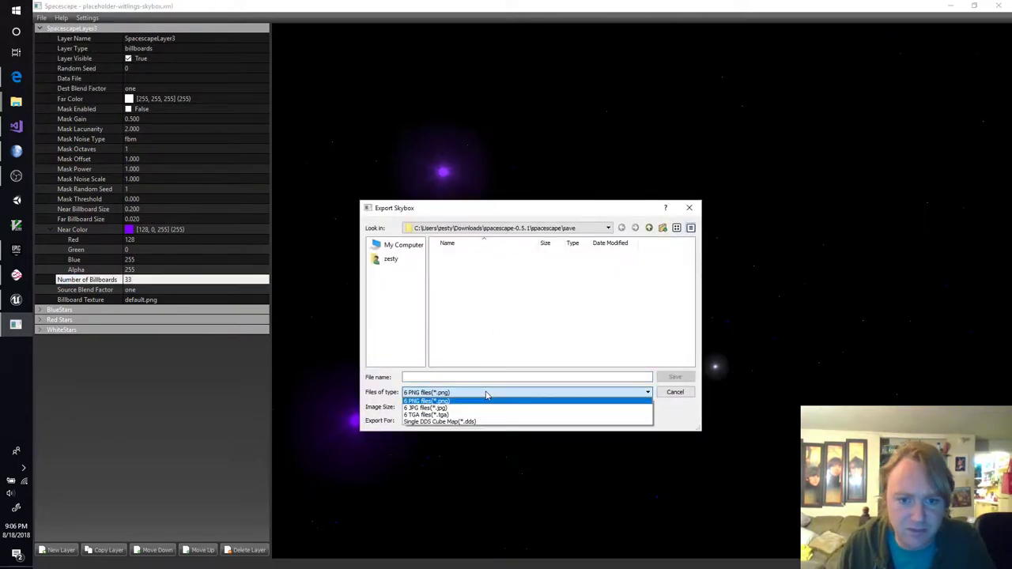
click(486, 421)
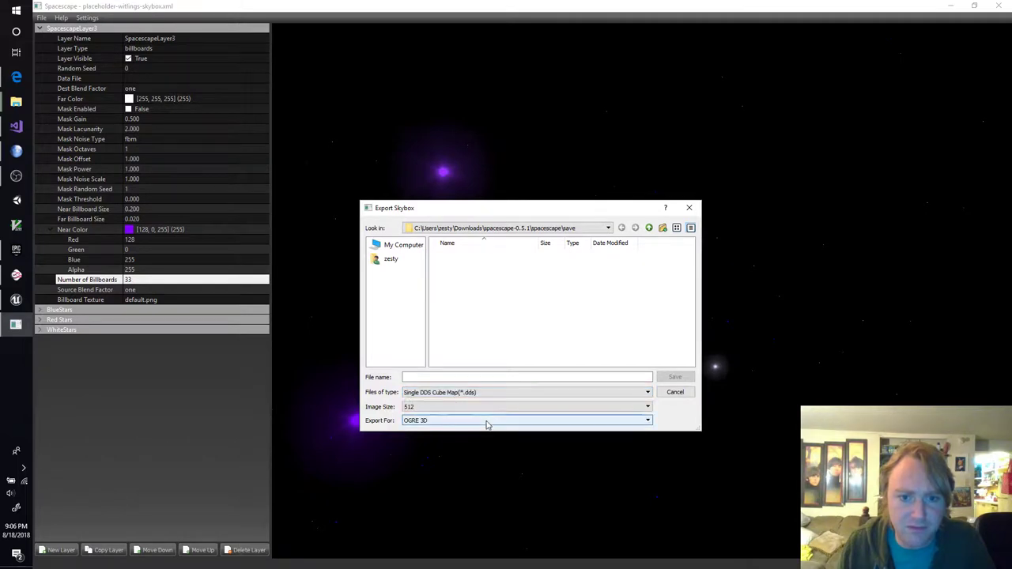
Enter 'Witlings' as the export file name, then switch to the web browser
click(469, 377)
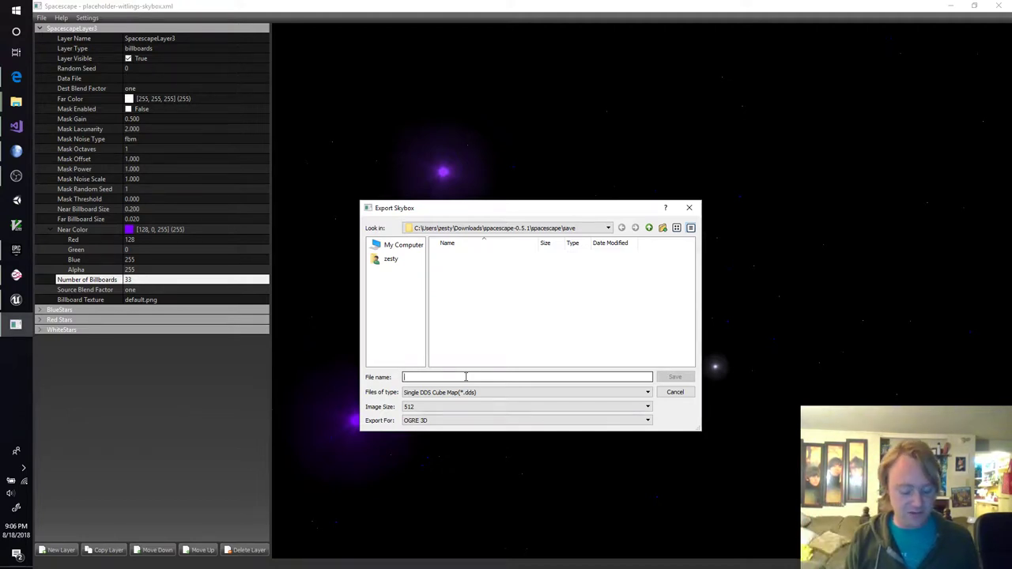
text(Witlings)
double_click(466, 378)
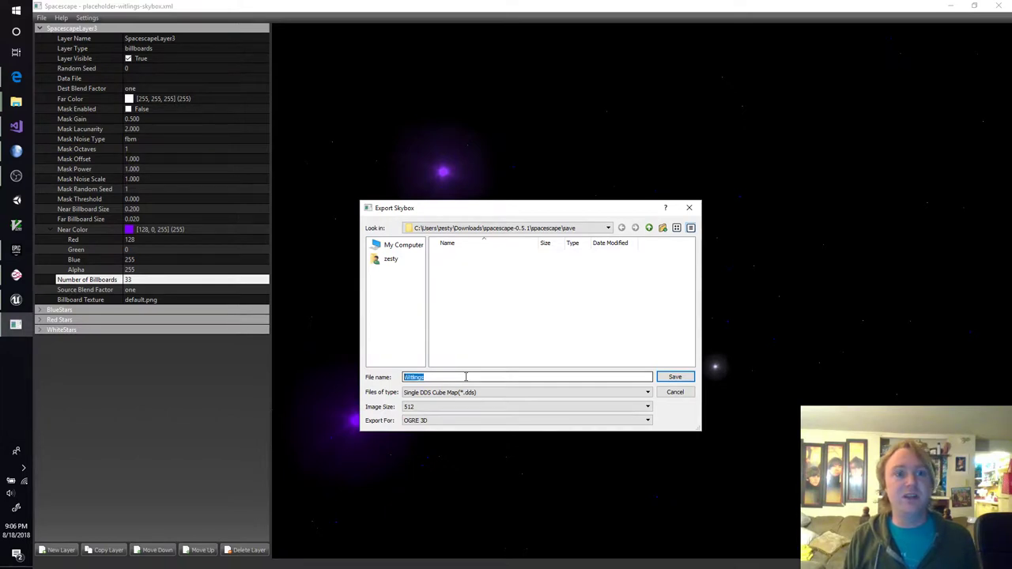
click(15, 77)
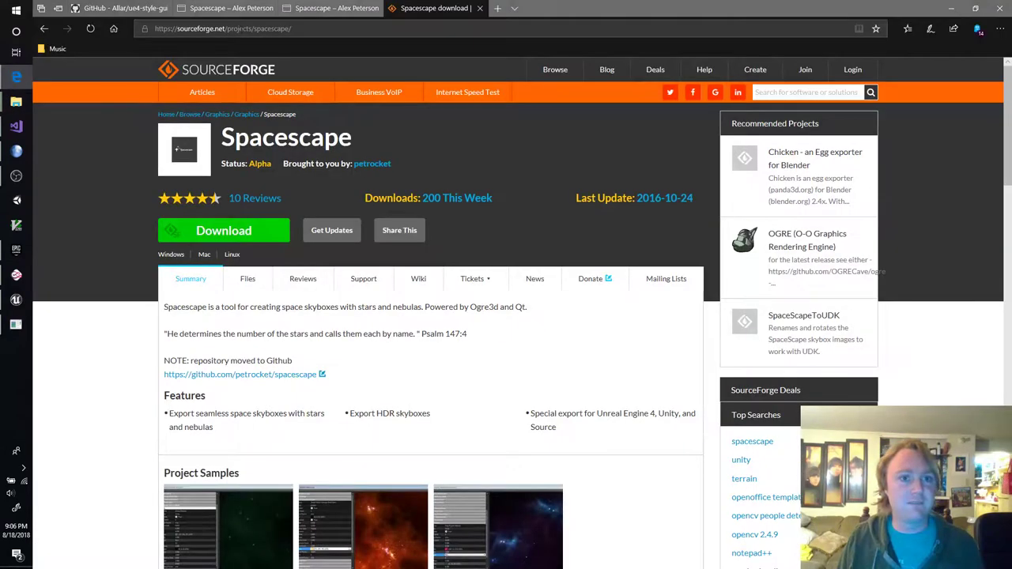
Go to the UE4 style guide tab and jump to its Textures naming section
click(122, 8)
scroll(447, 388, down, 20)
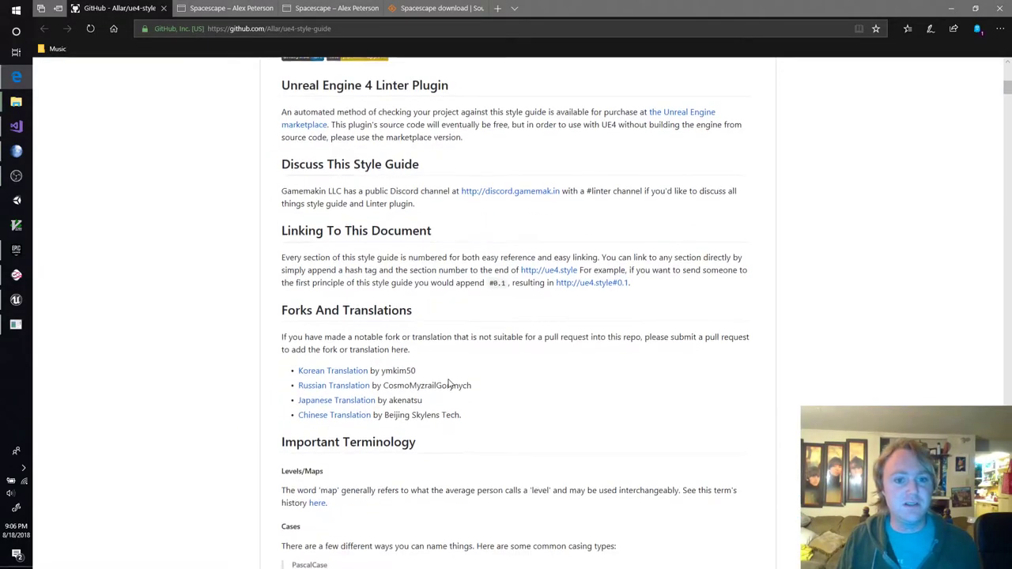
scroll(447, 388, down, 15)
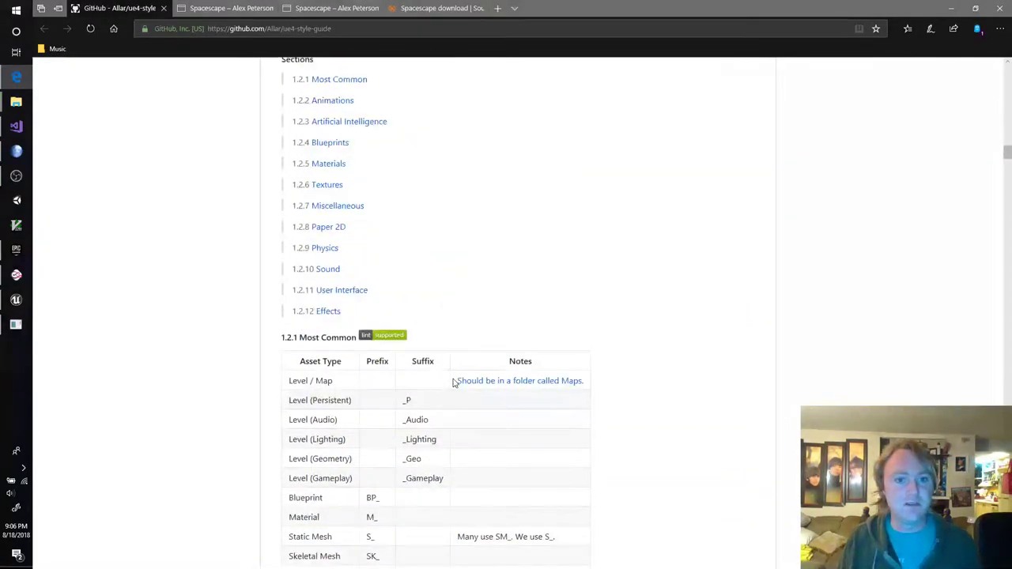
scroll(453, 387, up, 2)
scroll(453, 387, up, 1)
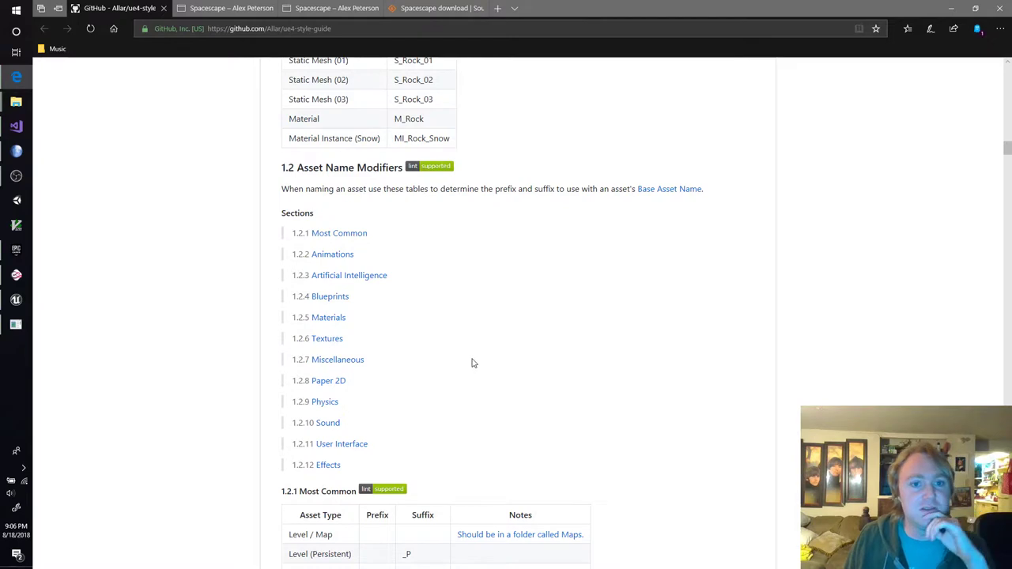
click(326, 338)
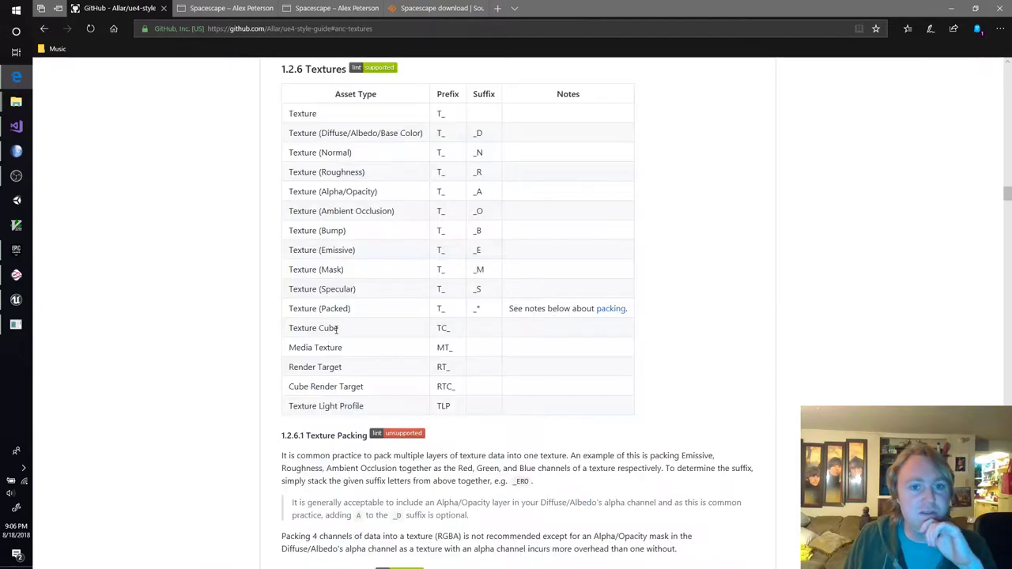
Check the Diffuse and Texture Cube (TC_) prefix rows, then return to Spacescape
double_click(325, 133)
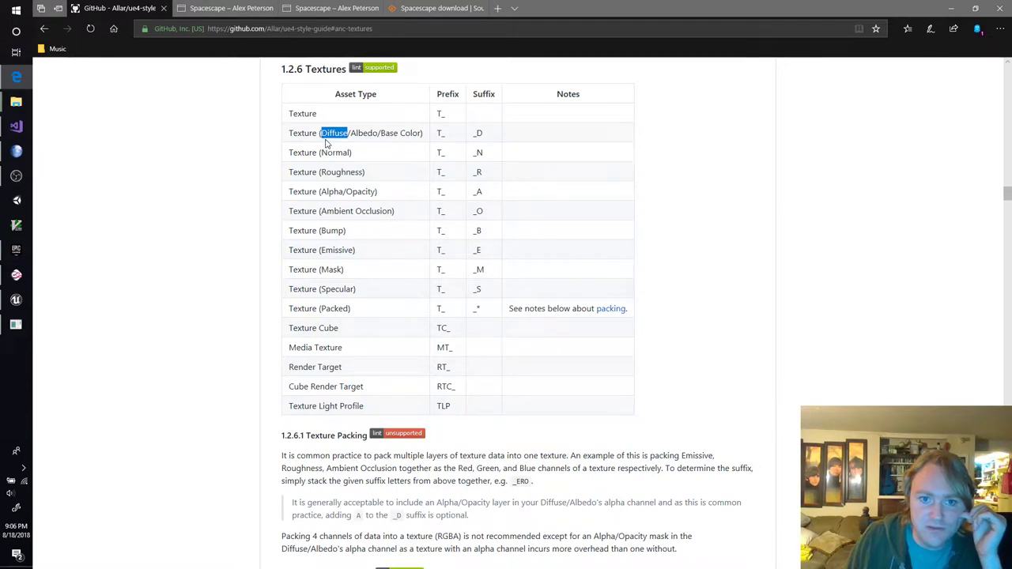
double_click(329, 329)
triple_click(329, 329)
double_click(329, 329)
click(363, 328)
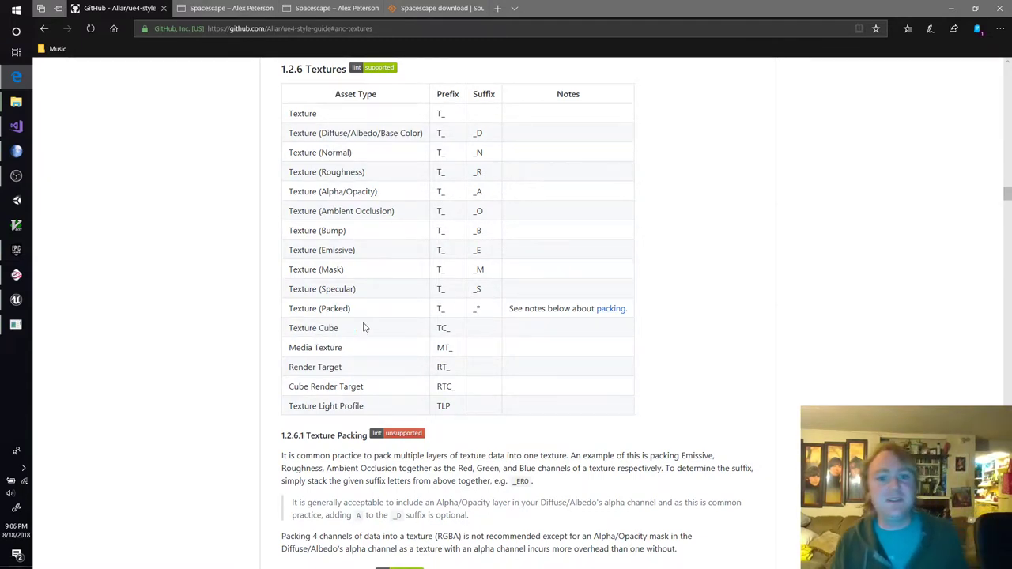
key(alt+Tab)
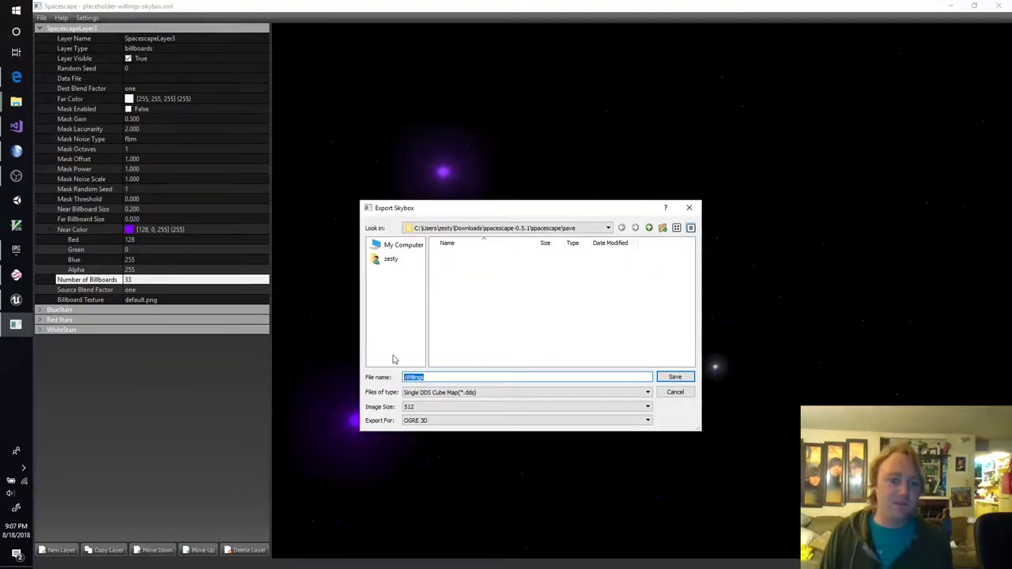
Rename the export to TC_Skybox_01 and make the Desktop its destination folder
click(458, 377)
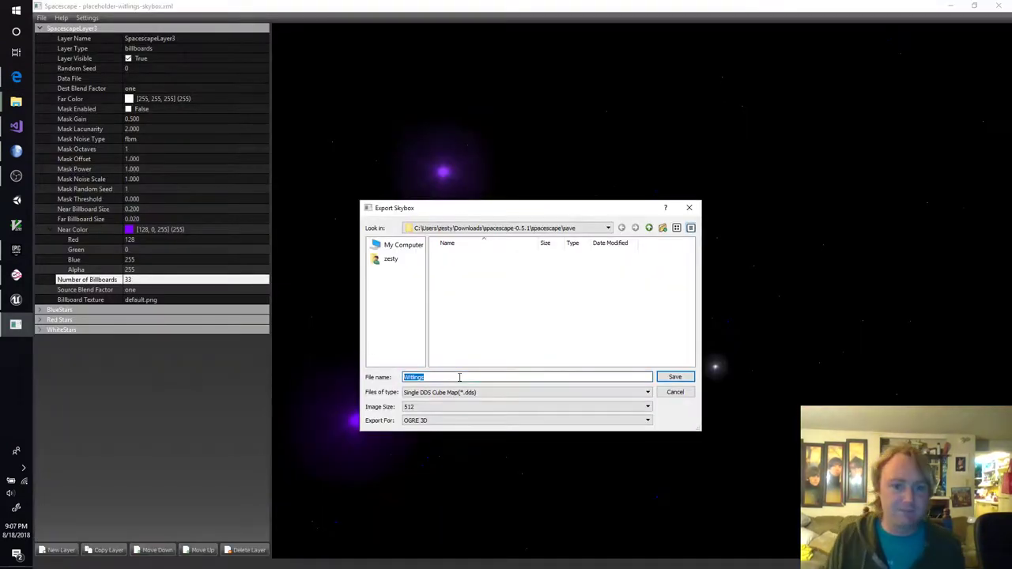
key(ctrl+a)
text(TX)
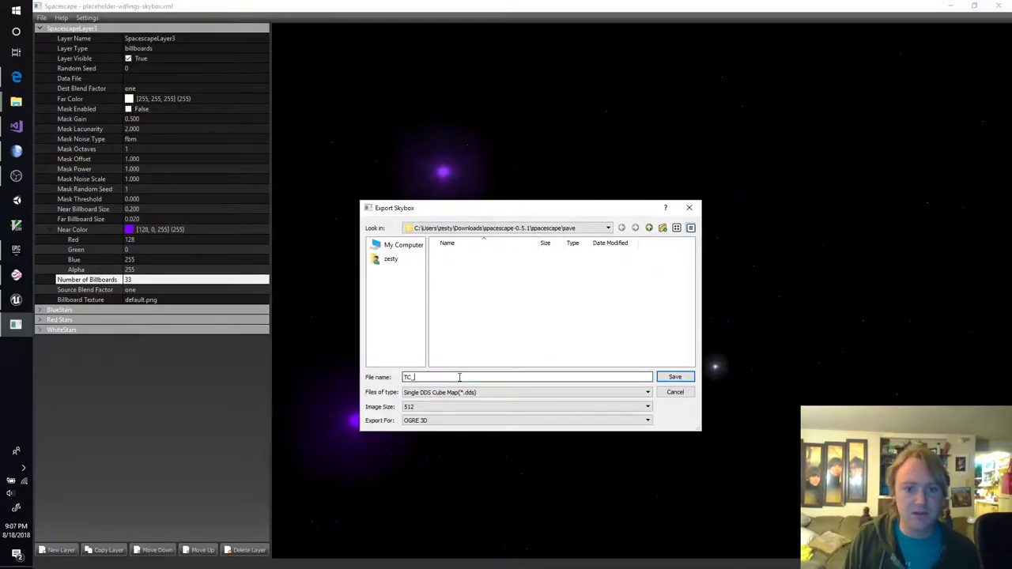
click(404, 250)
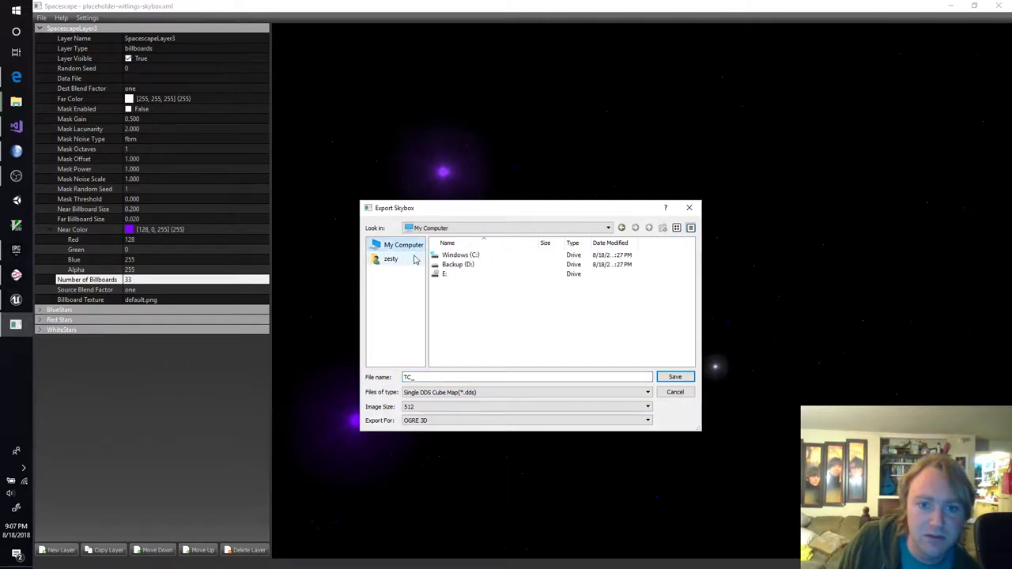
click(391, 261)
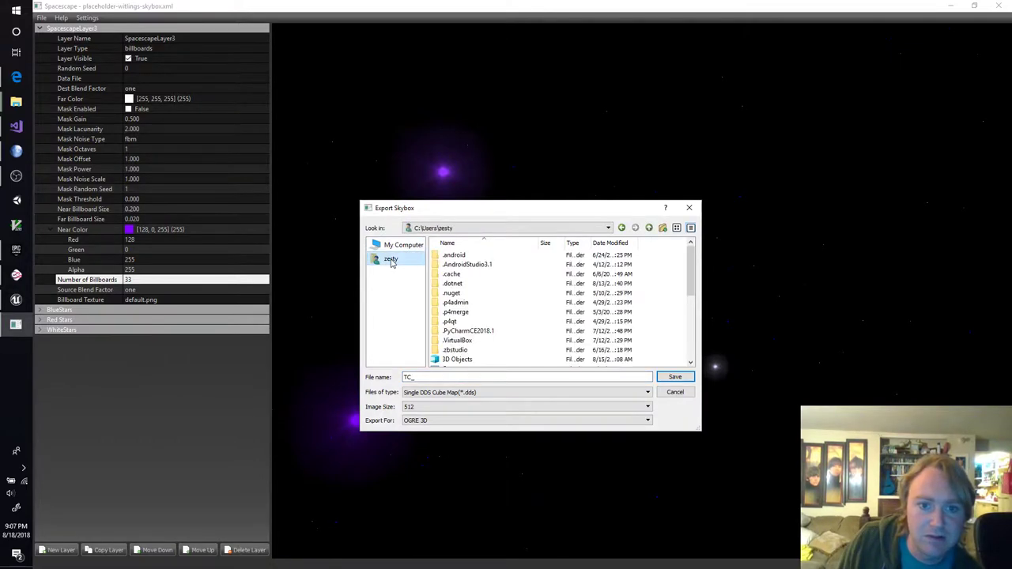
scroll(484, 301, down, 4)
double_click(474, 293)
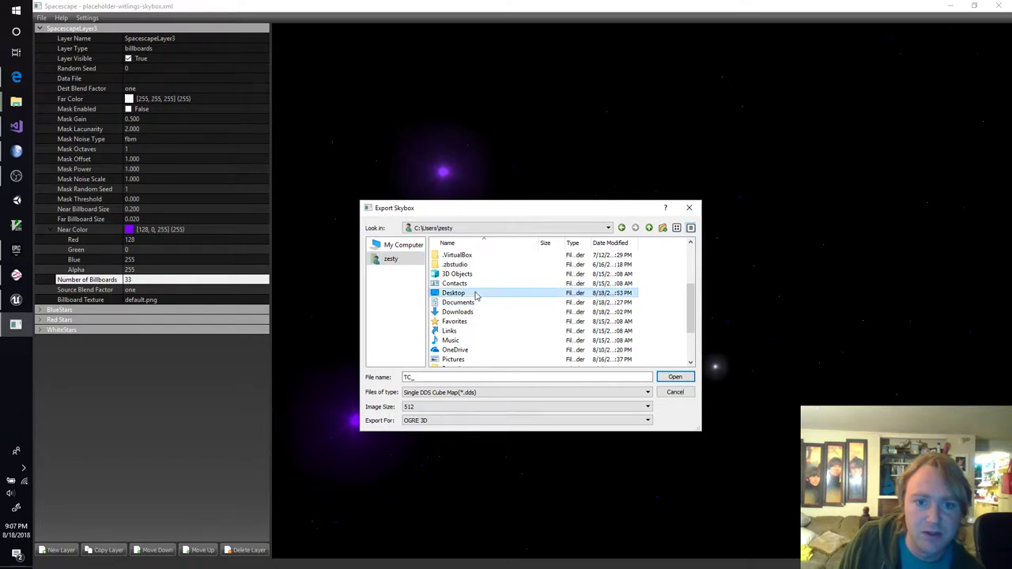
click(461, 377)
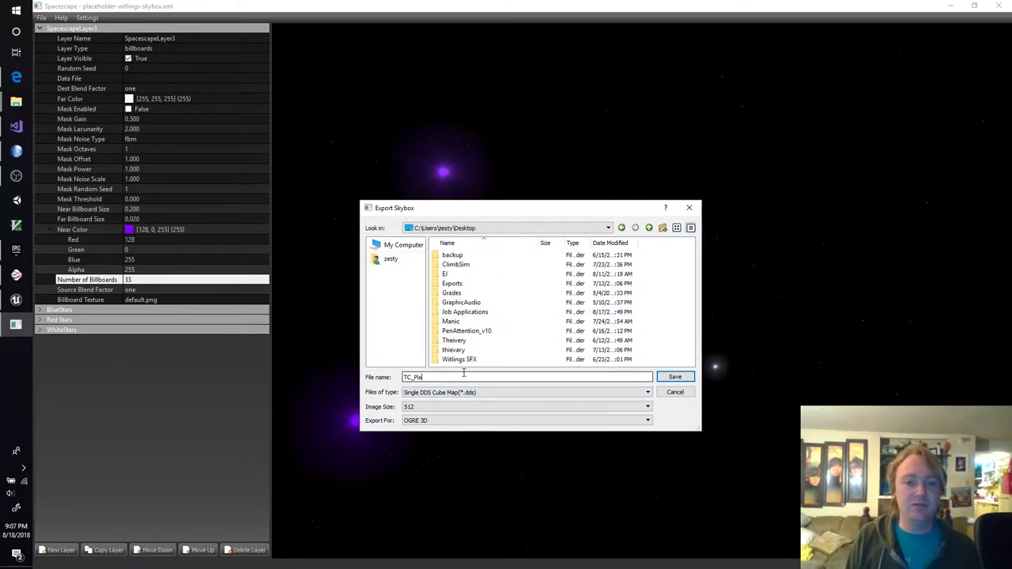
text(Skybox_01)
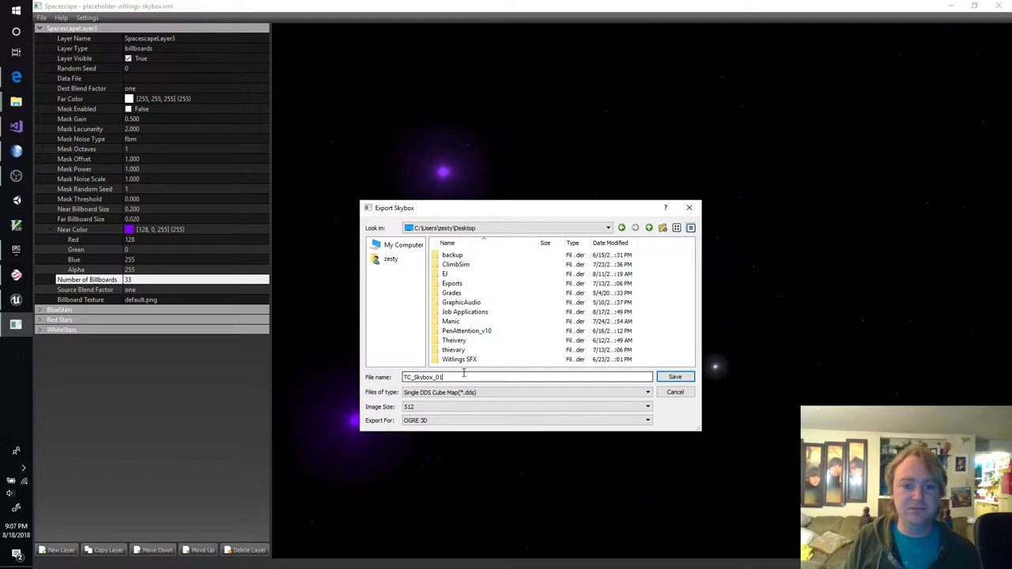
Set Export For to UNREAL and Image Size to 1024, then save the cube map
click(445, 421)
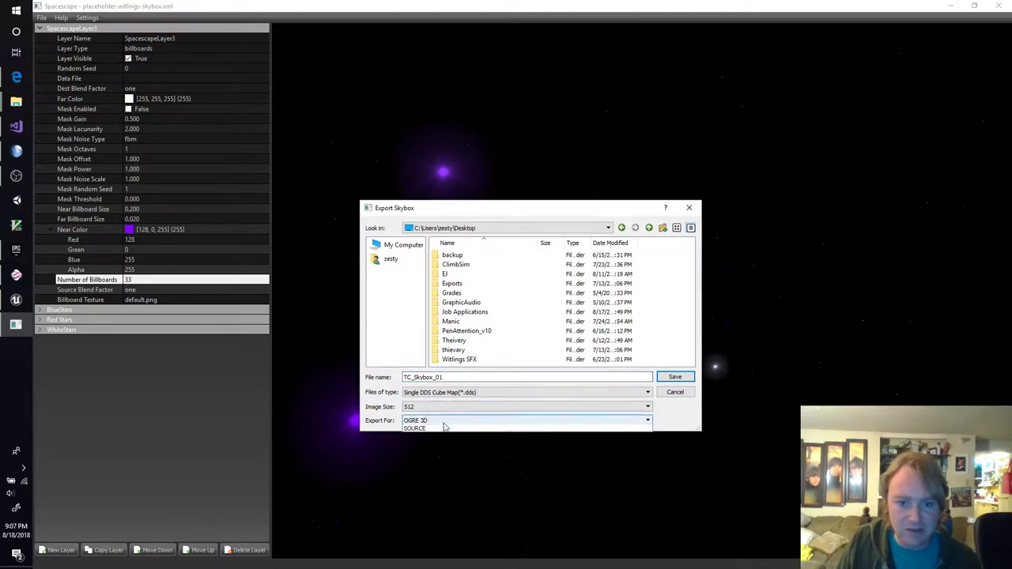
click(444, 429)
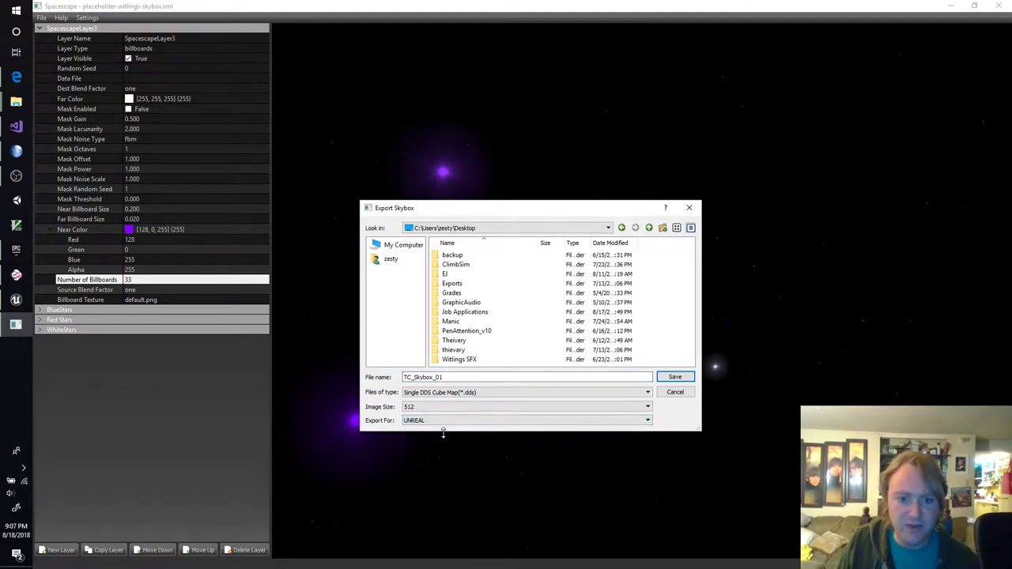
click(449, 406)
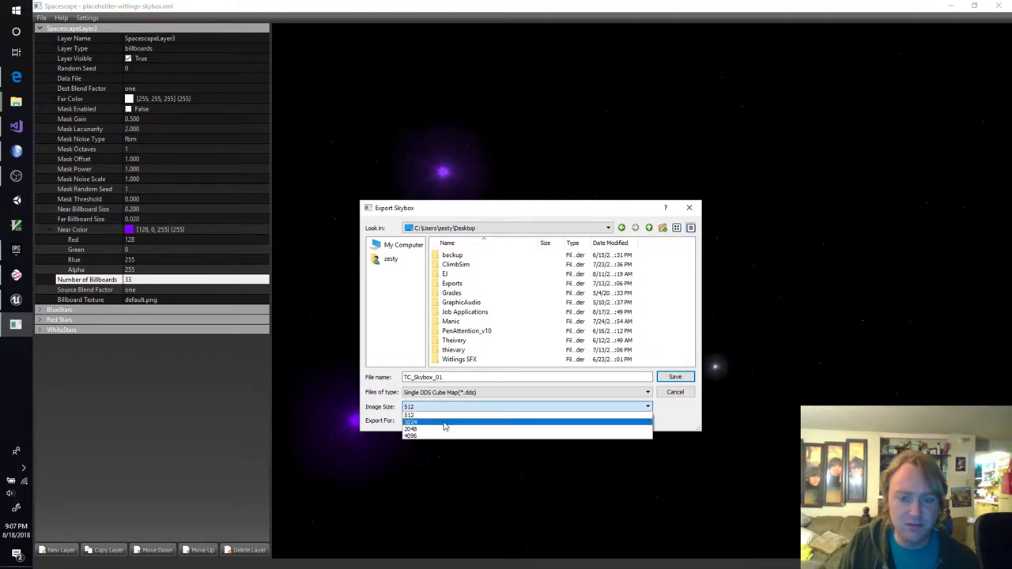
click(445, 424)
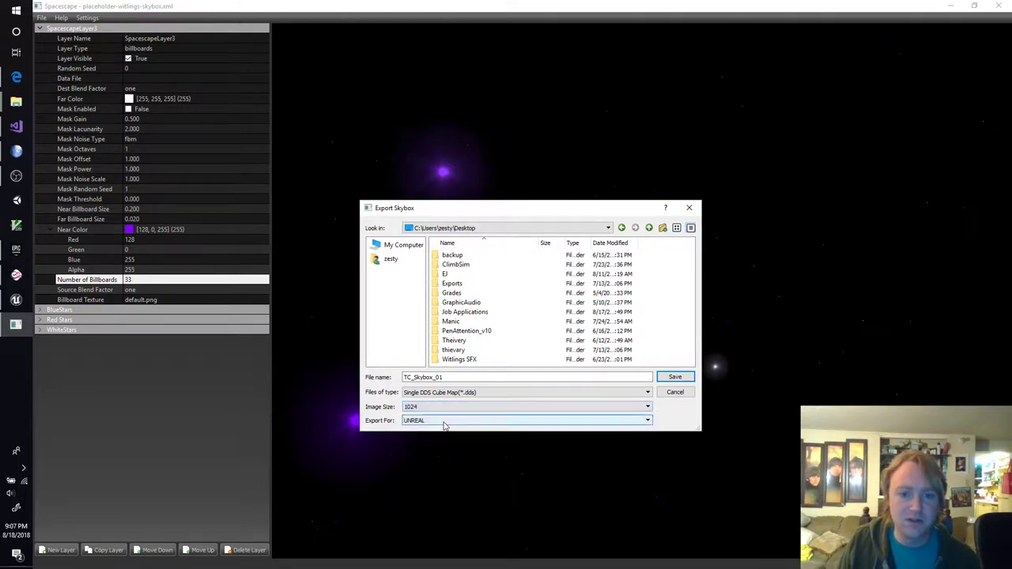
click(676, 378)
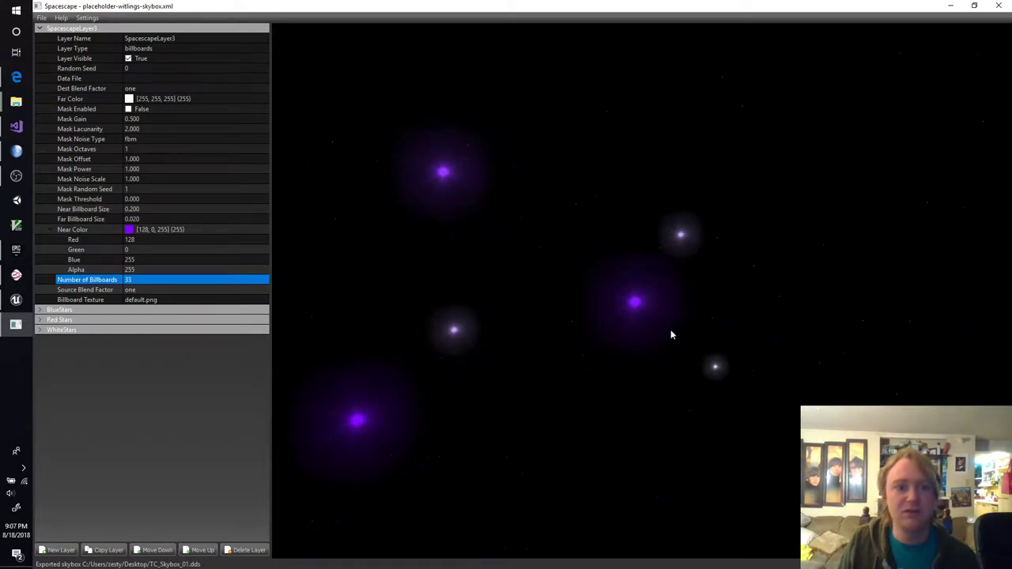
In the Unreal level editor, expand Witlings in the Content Browser, view MaterialLib, then Witlings
click(16, 300)
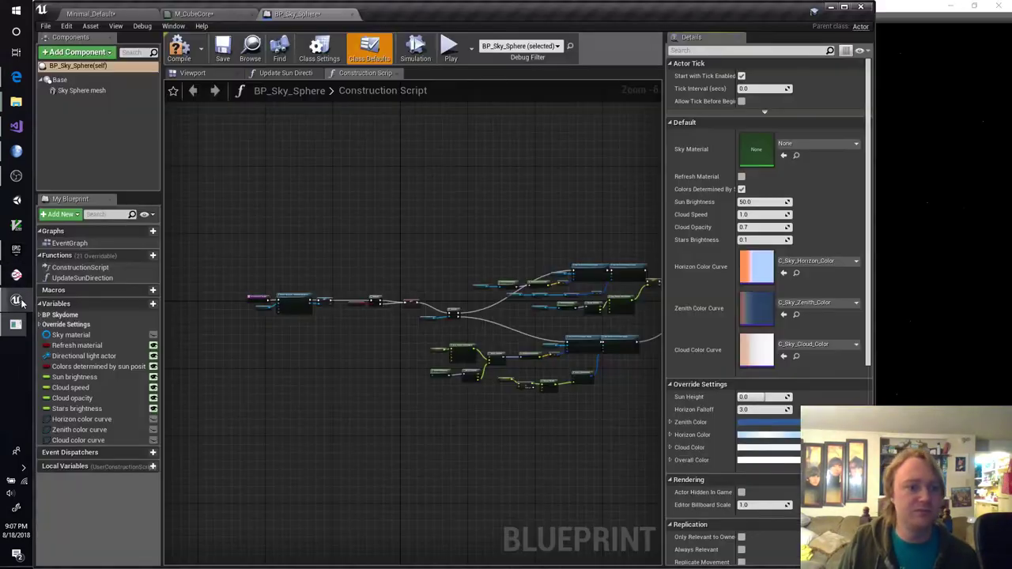
click(92, 15)
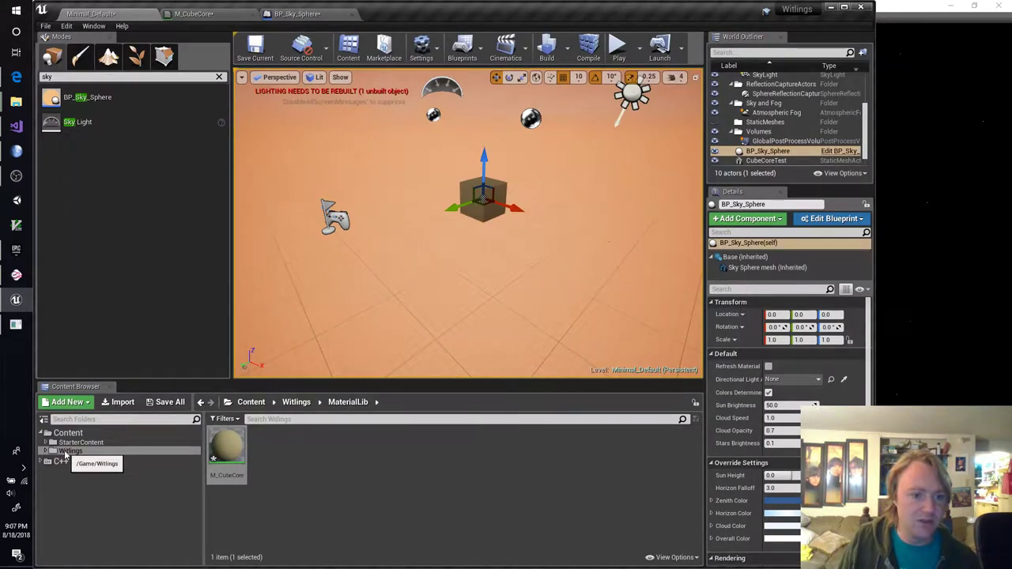
click(56, 451)
click(47, 452)
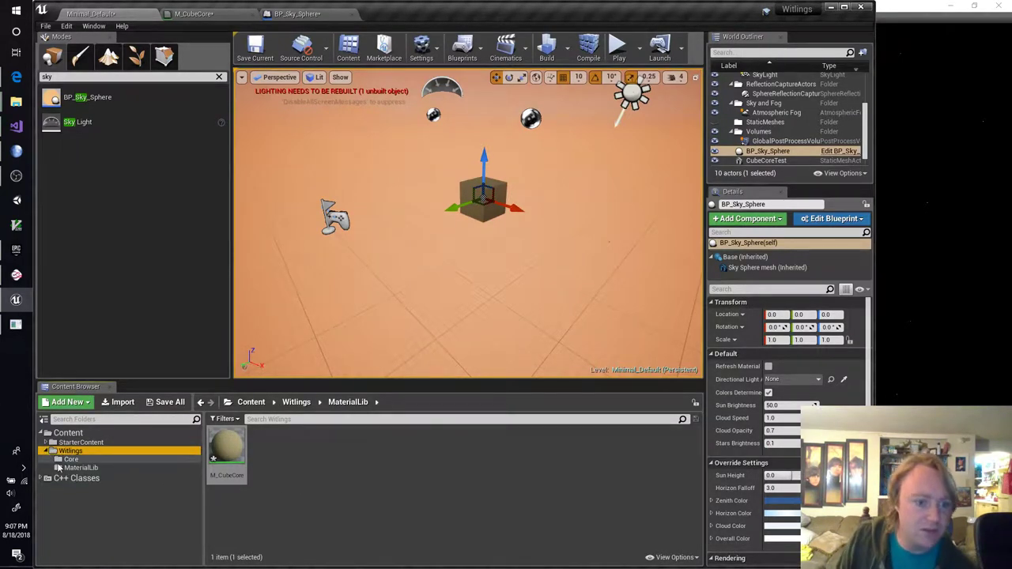
click(73, 460)
click(75, 468)
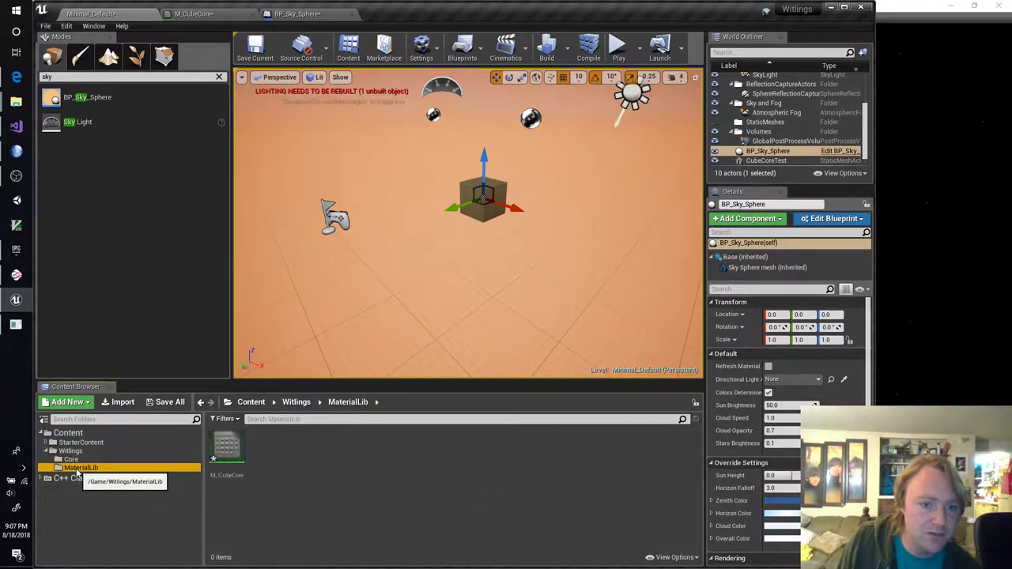
click(76, 452)
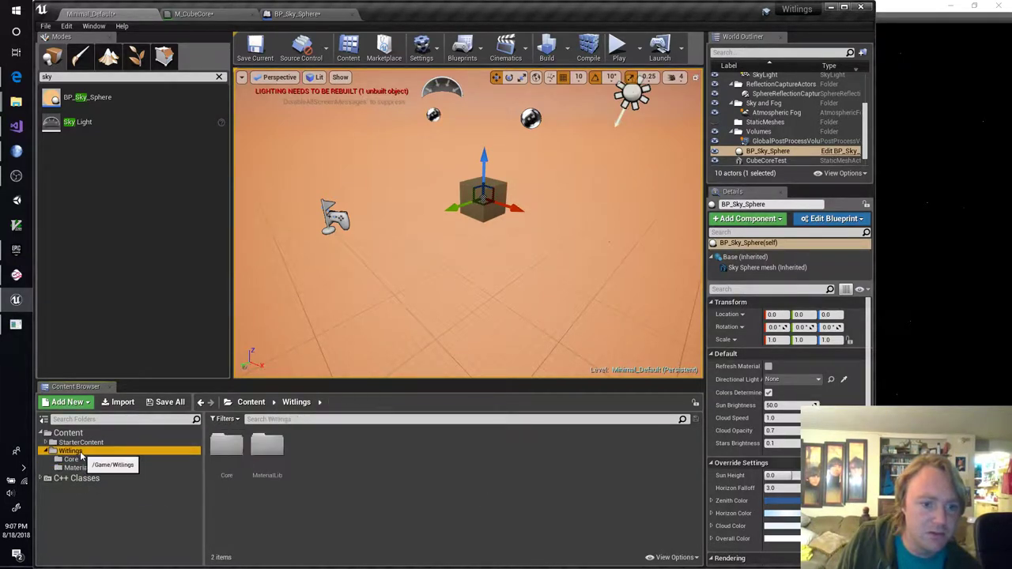
click(358, 461)
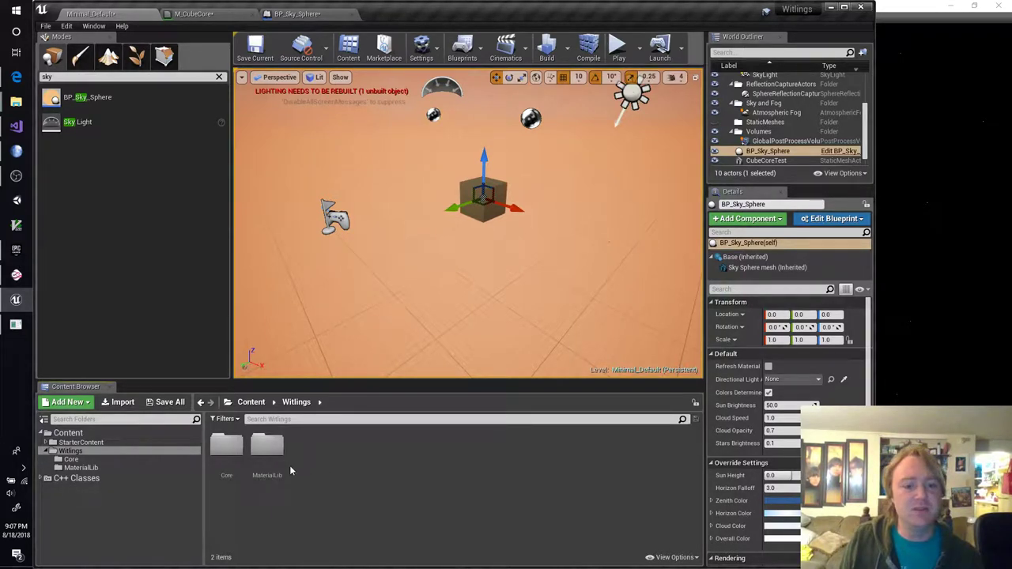
Create a new folder named Art in Witlings and open it
right_click(314, 459)
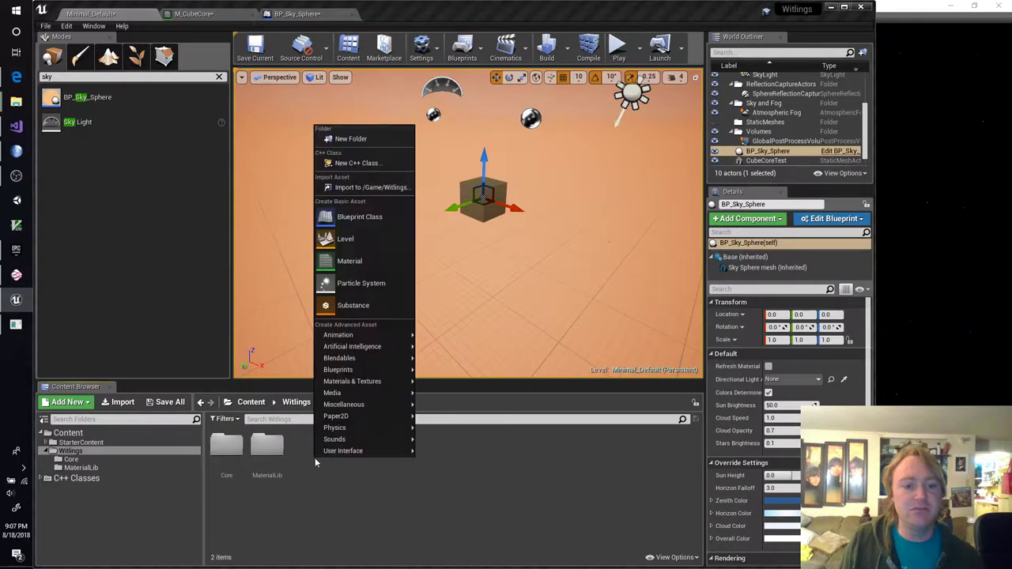
click(353, 136)
text(Art)
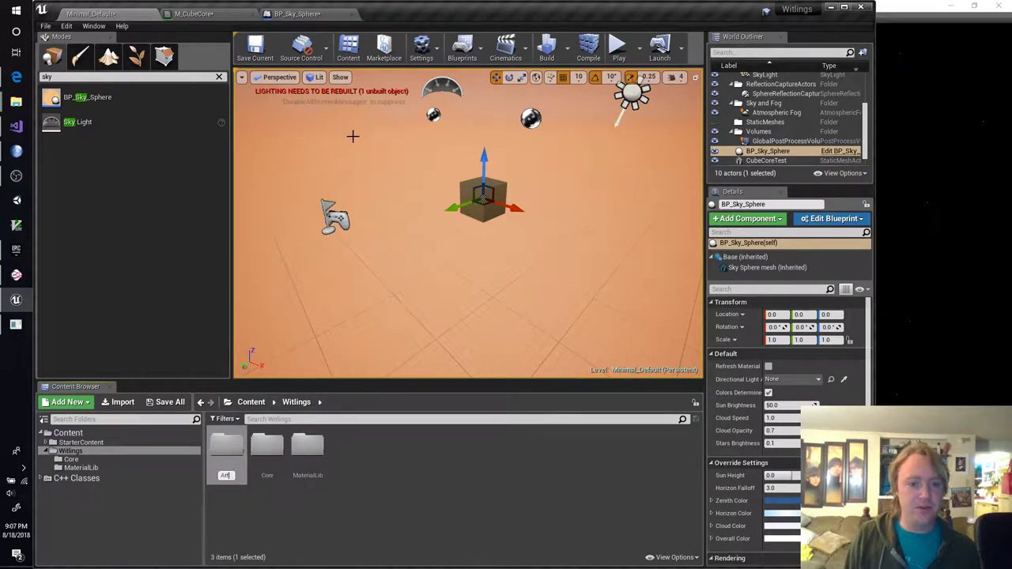
key(Return)
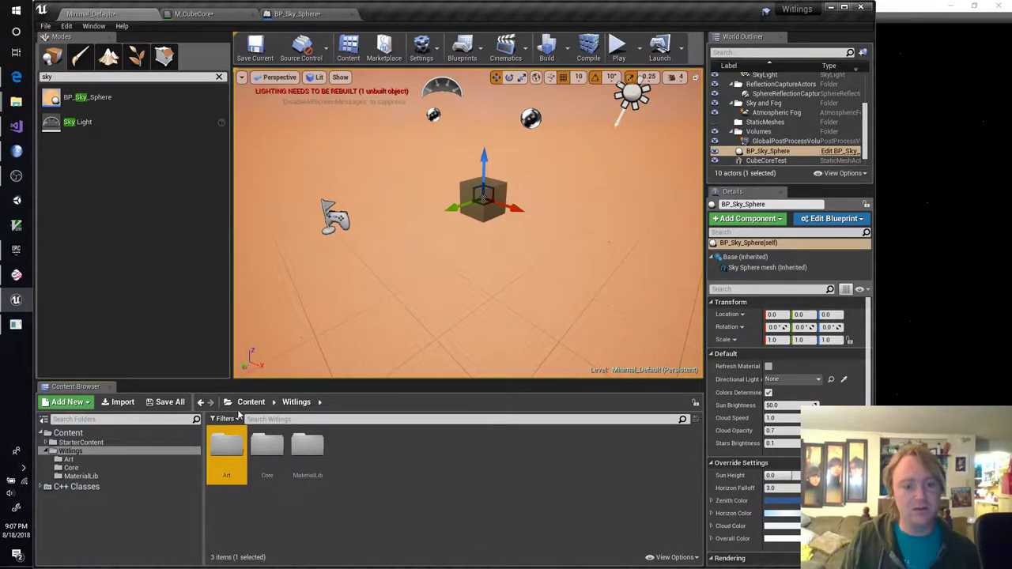
double_click(228, 453)
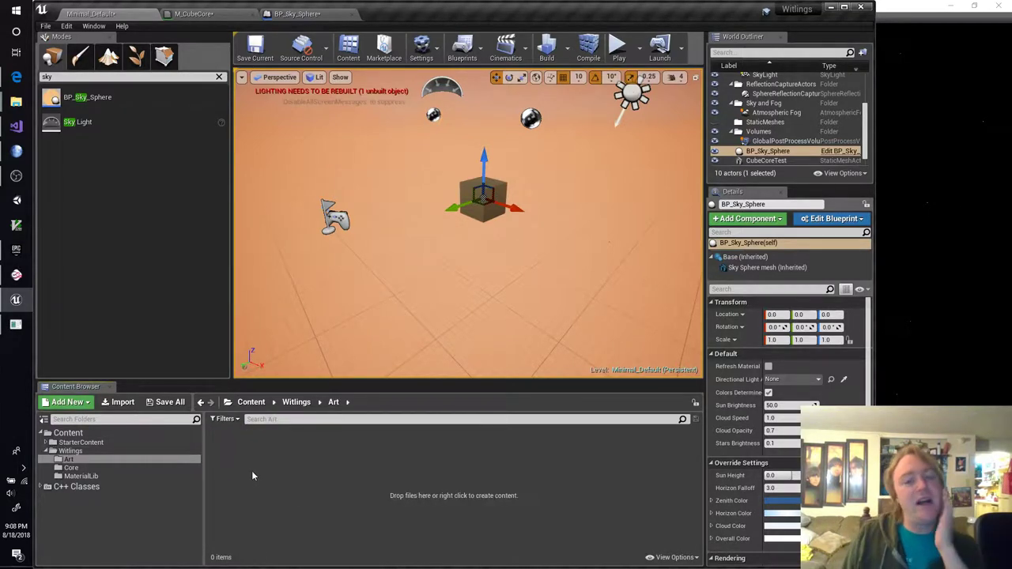
Create a Placeholder folder inside Art and choose Import from its context menu
right_click(252, 470)
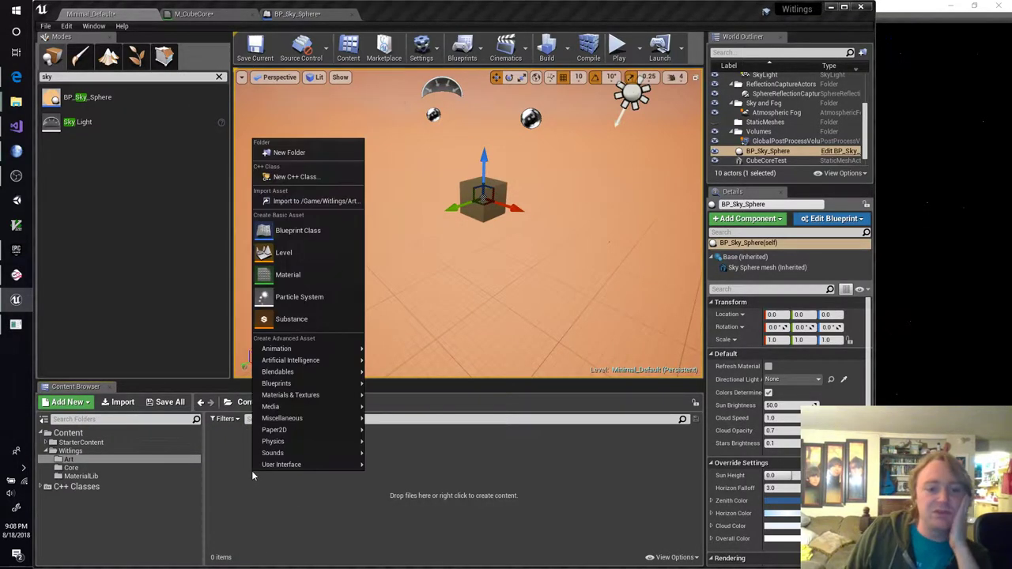
click(309, 154)
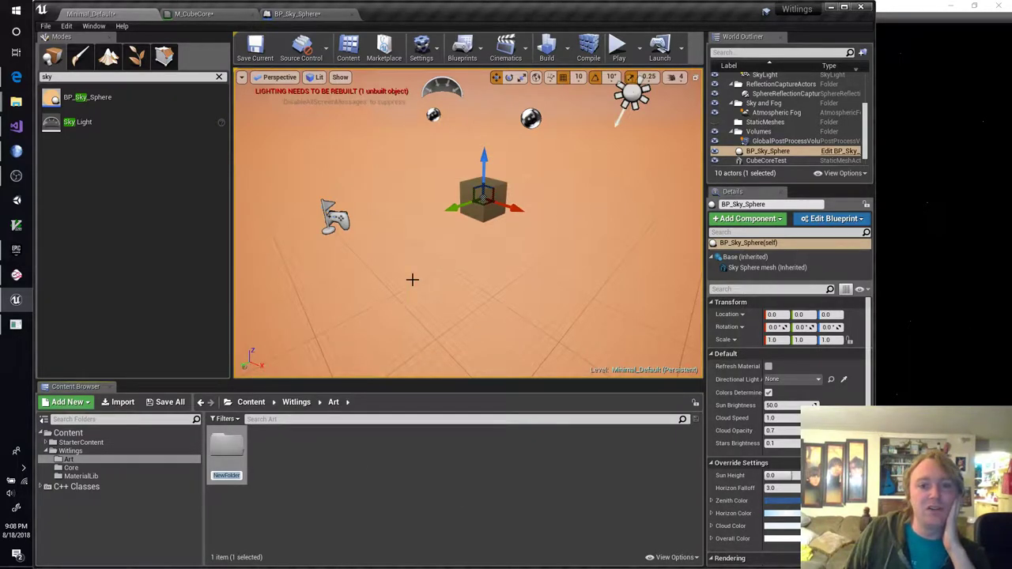
text(Placeholder)
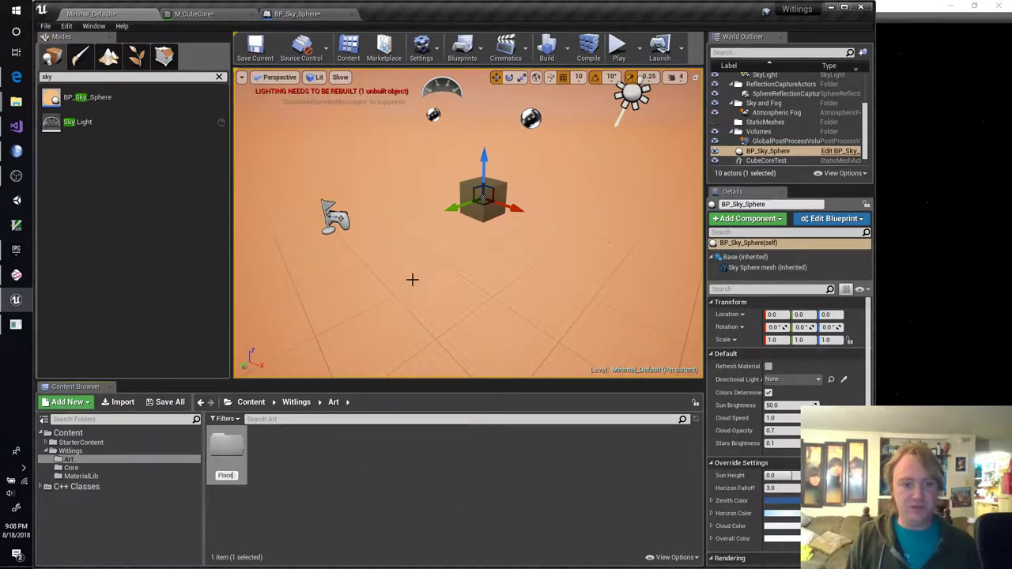
key(Return)
key(Return)
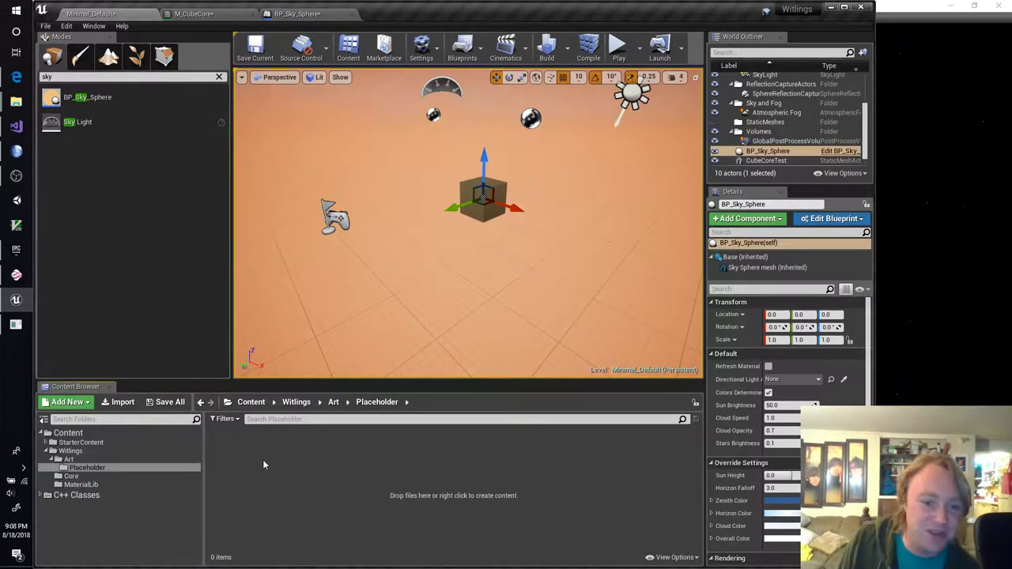
right_click(263, 460)
click(325, 194)
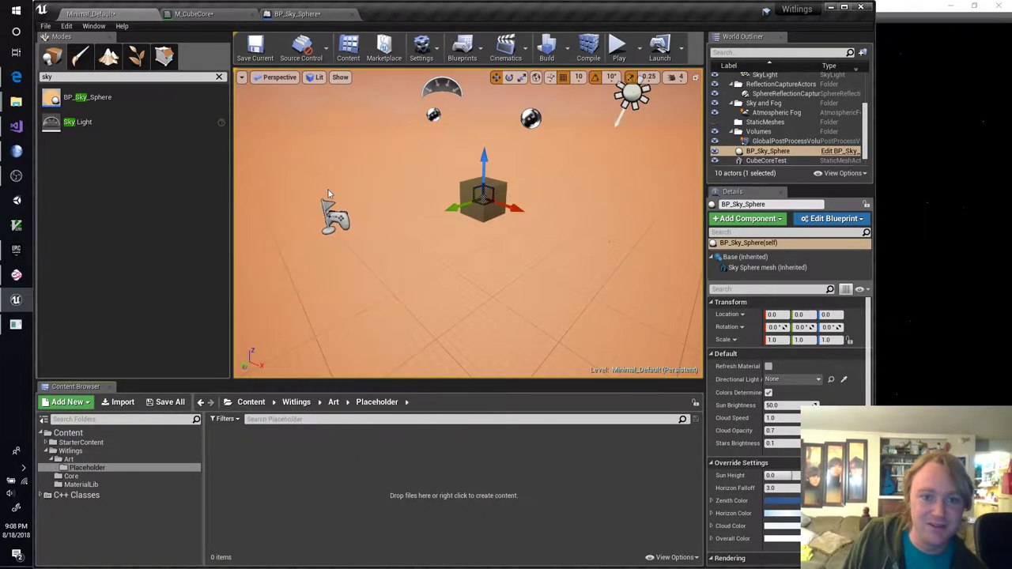
Import TC_Skybox_01.dds from the Desktop, then bring the stream chat window forward
click(76, 79)
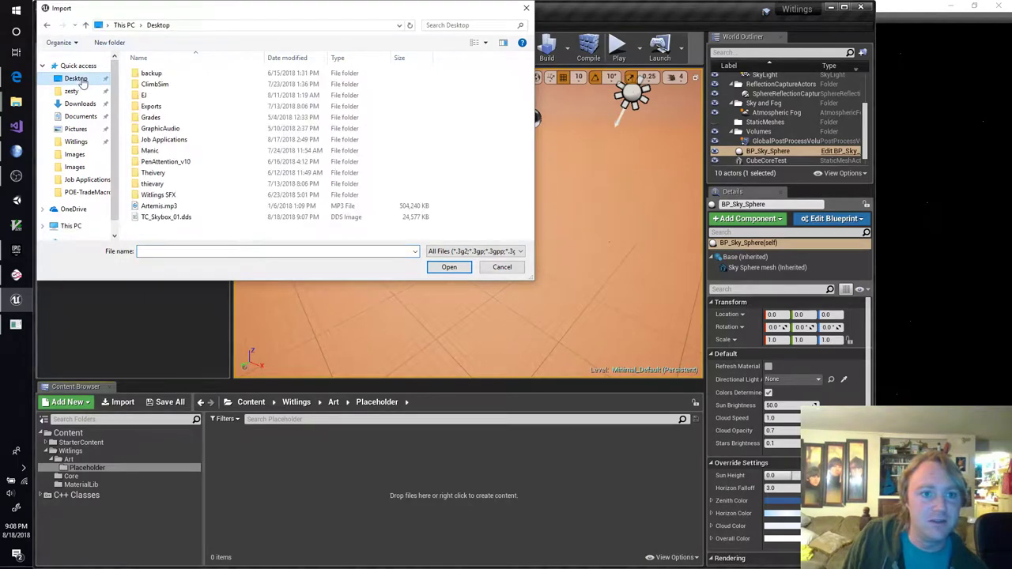
click(196, 218)
double_click(199, 218)
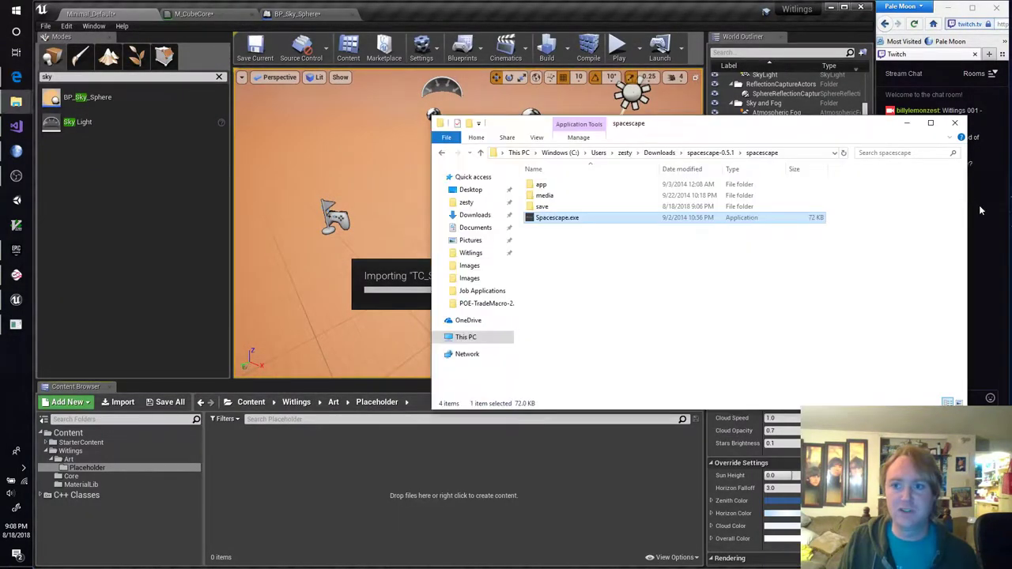
click(980, 211)
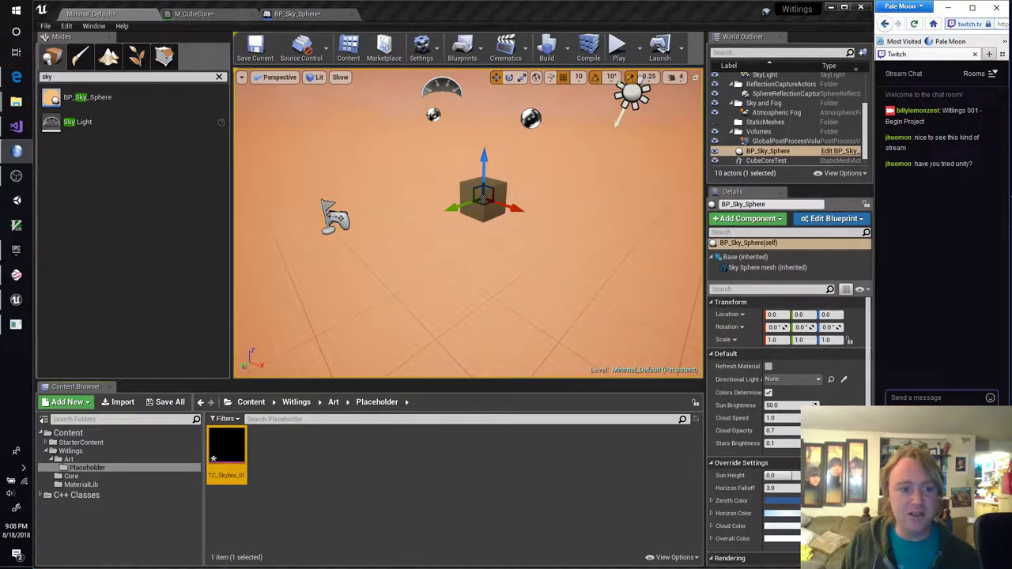
click(937, 398)
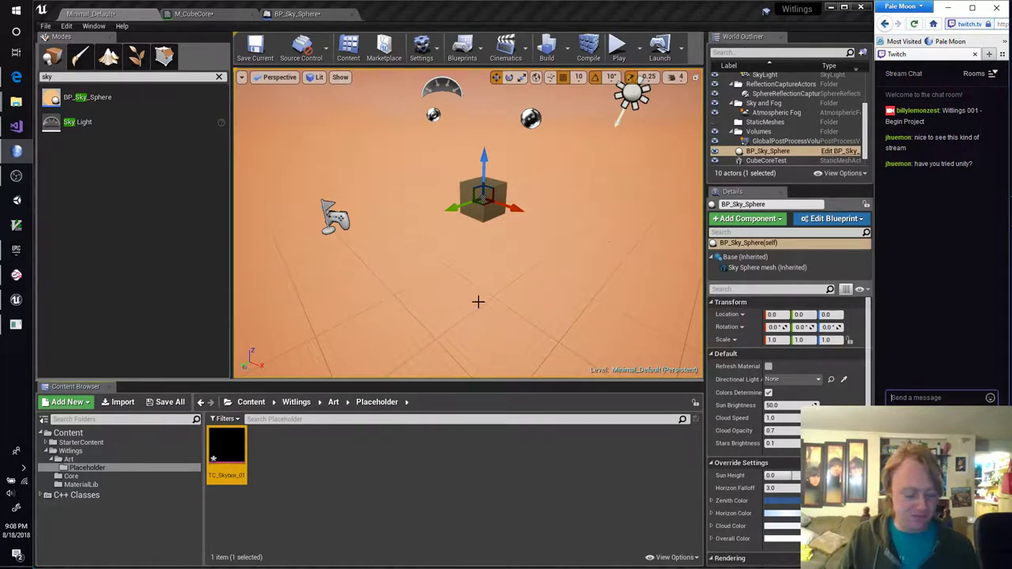
scroll(477, 300, up, 5)
scroll(477, 301, down, 2)
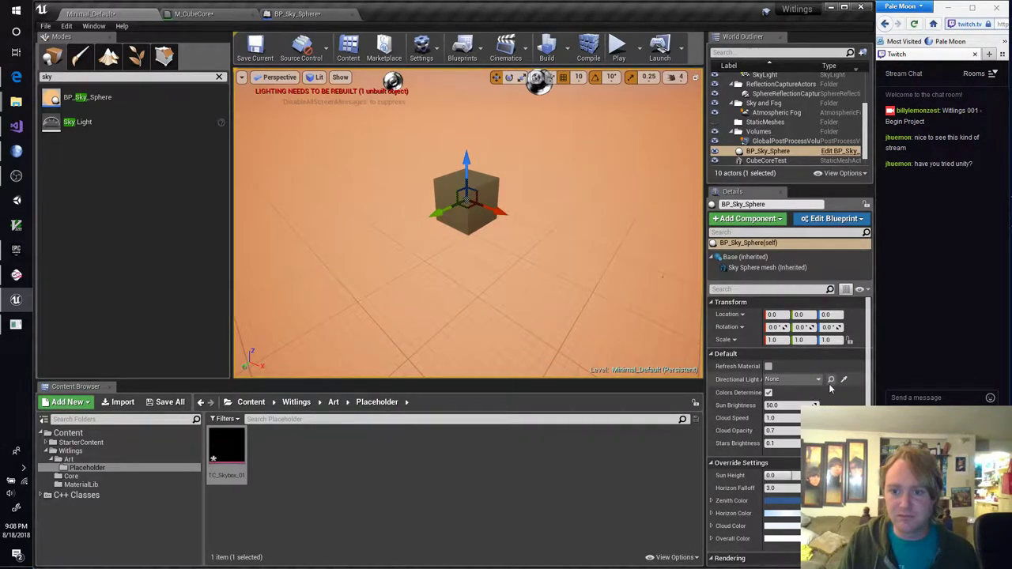
click(304, 13)
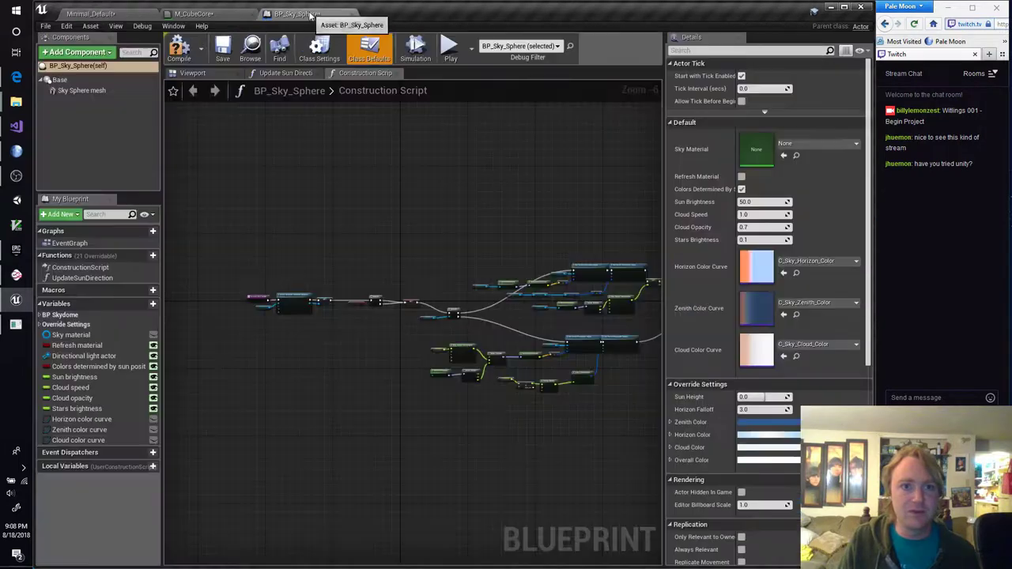
click(854, 145)
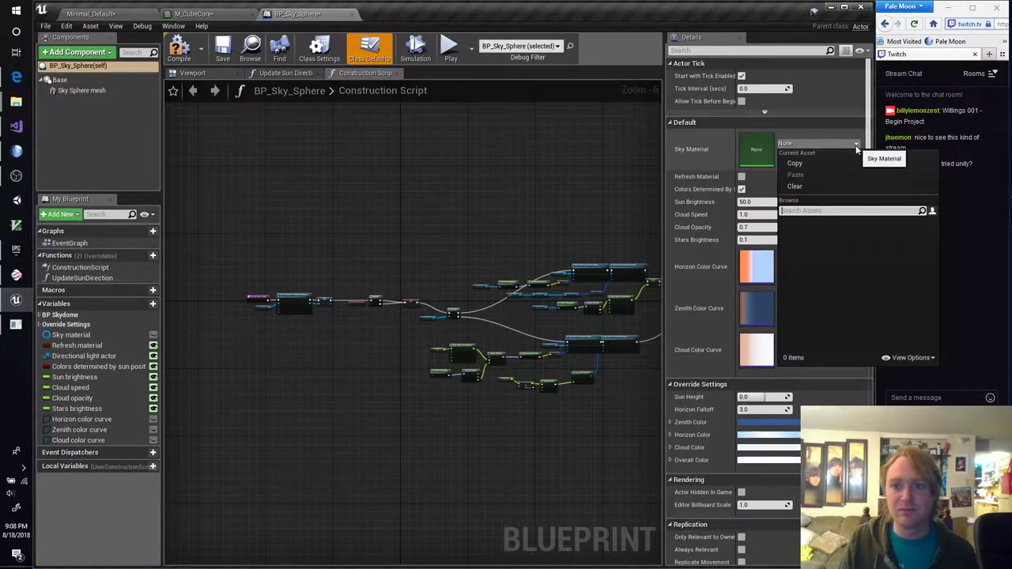
click(693, 148)
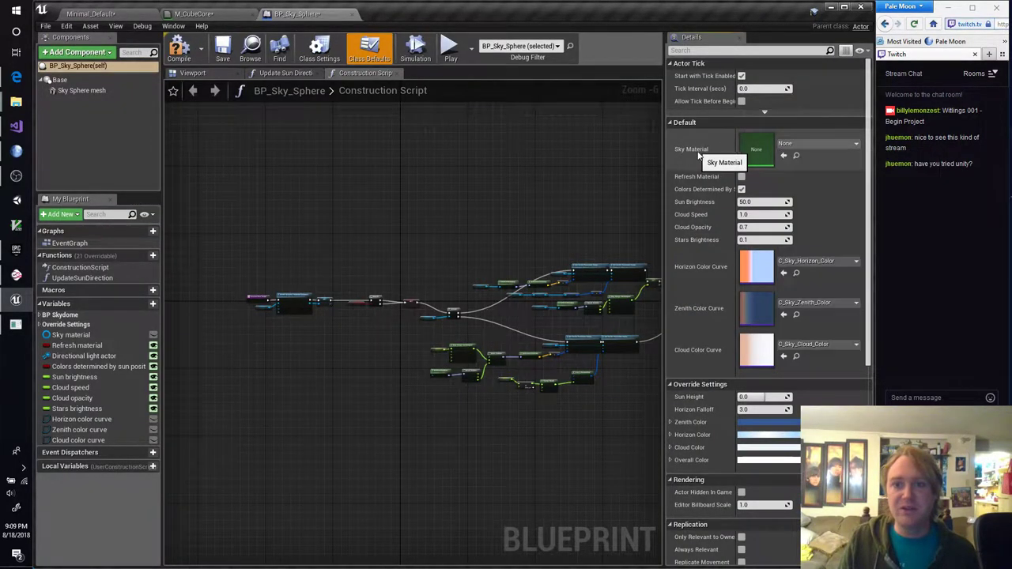
click(110, 16)
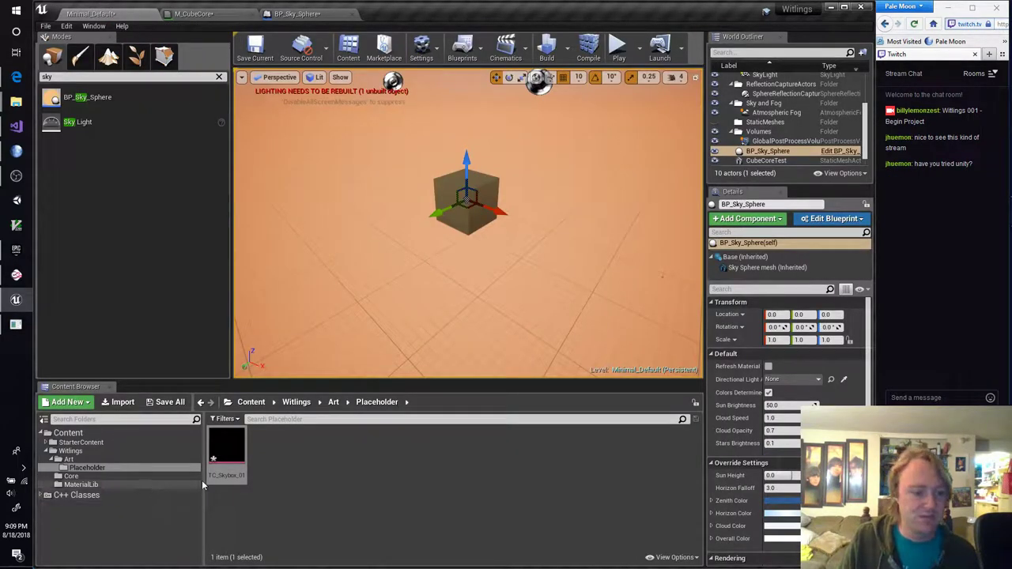
right_click(282, 458)
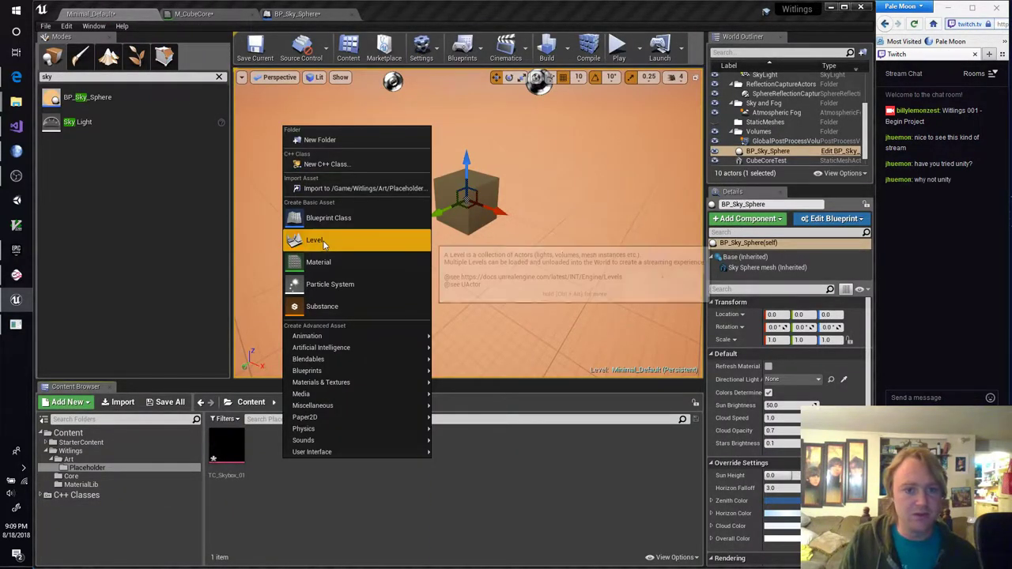
mouse_move(326, 386)
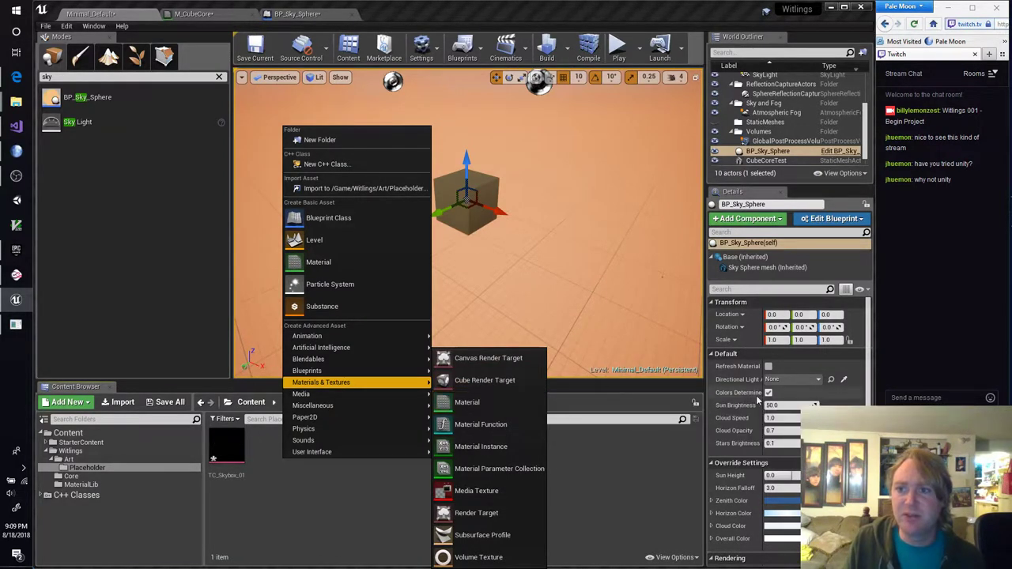
click(917, 398)
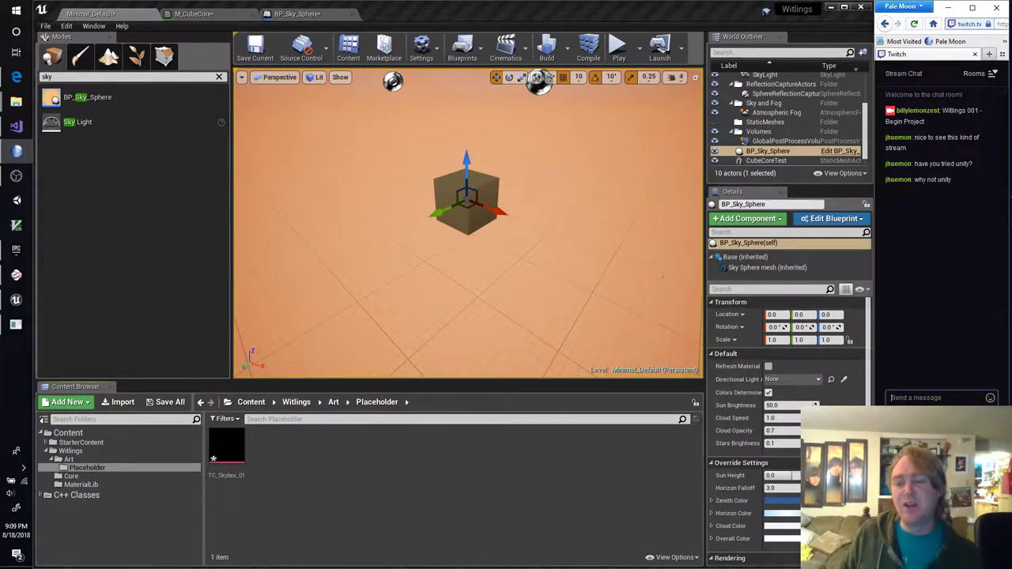
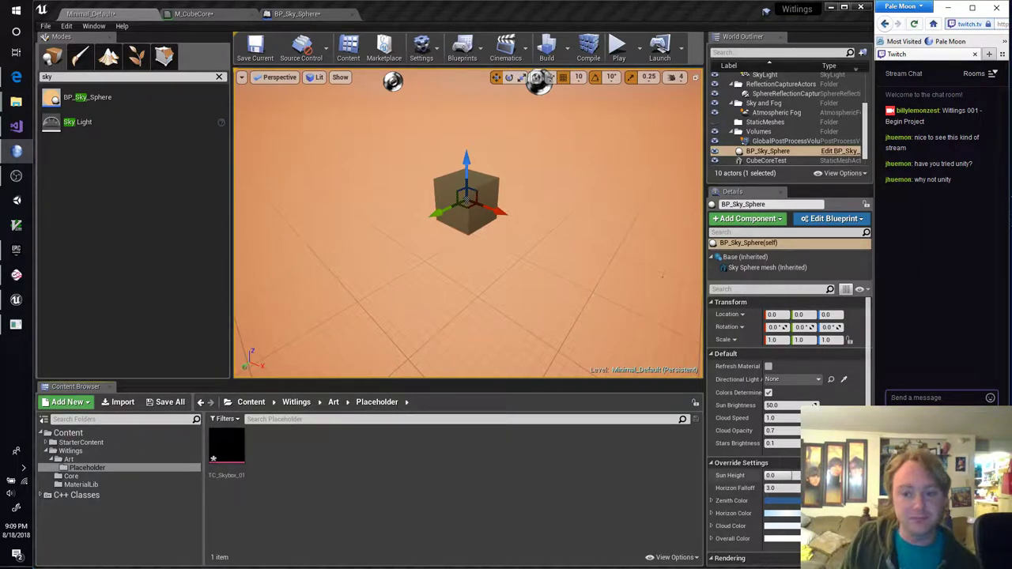
Focus the editor, then open and dismiss the asset-creation menu in the Placeholder folder
scroll(791, 490, down, 3)
scroll(790, 356, up, 3)
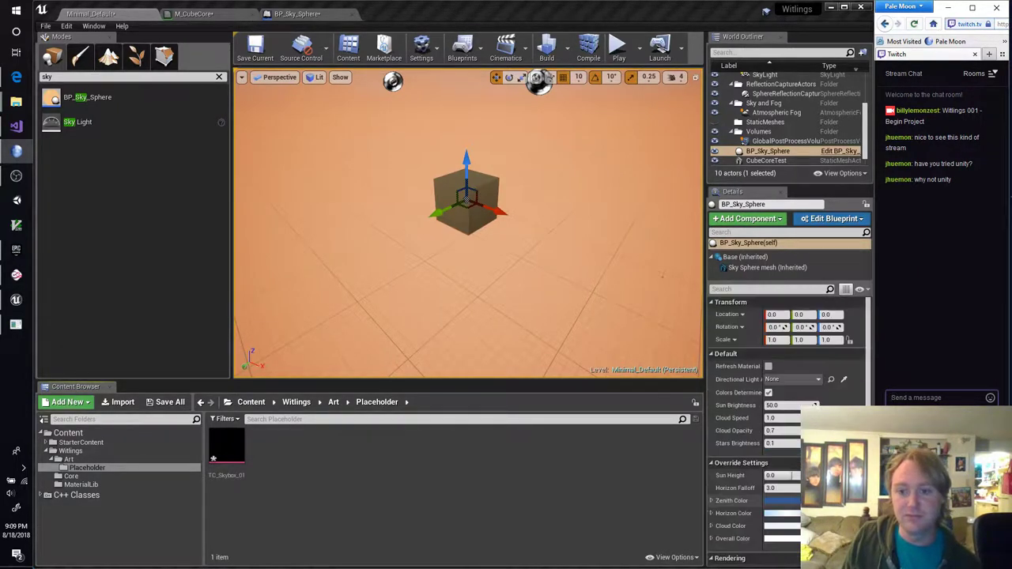
click(320, 458)
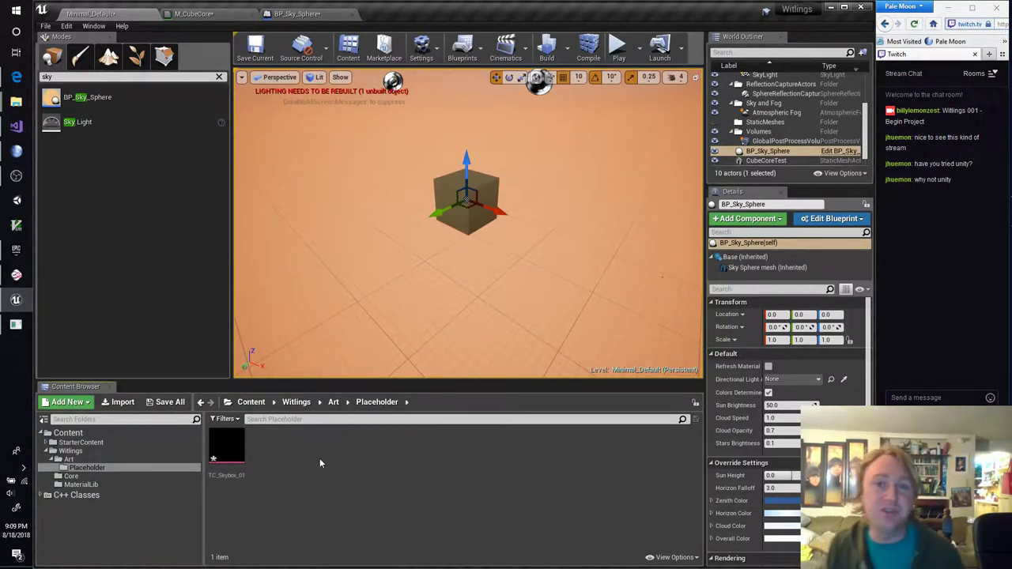
right_click(300, 459)
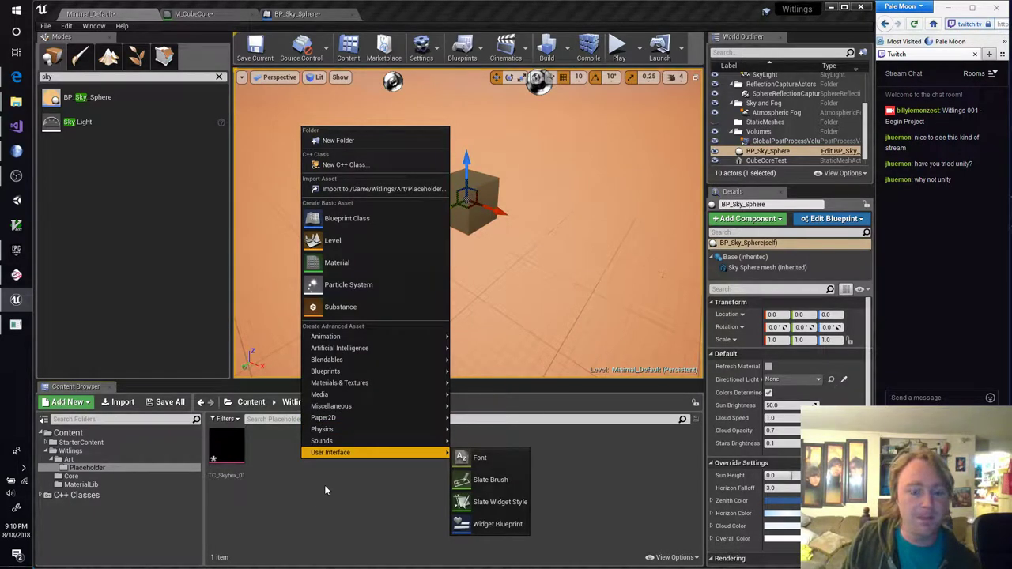
mouse_move(358, 342)
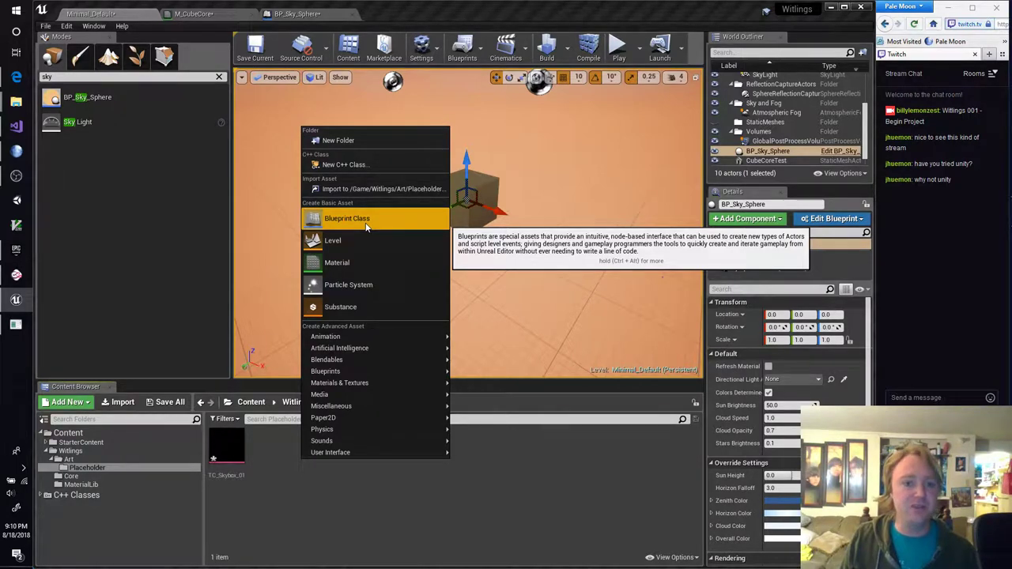
click(380, 499)
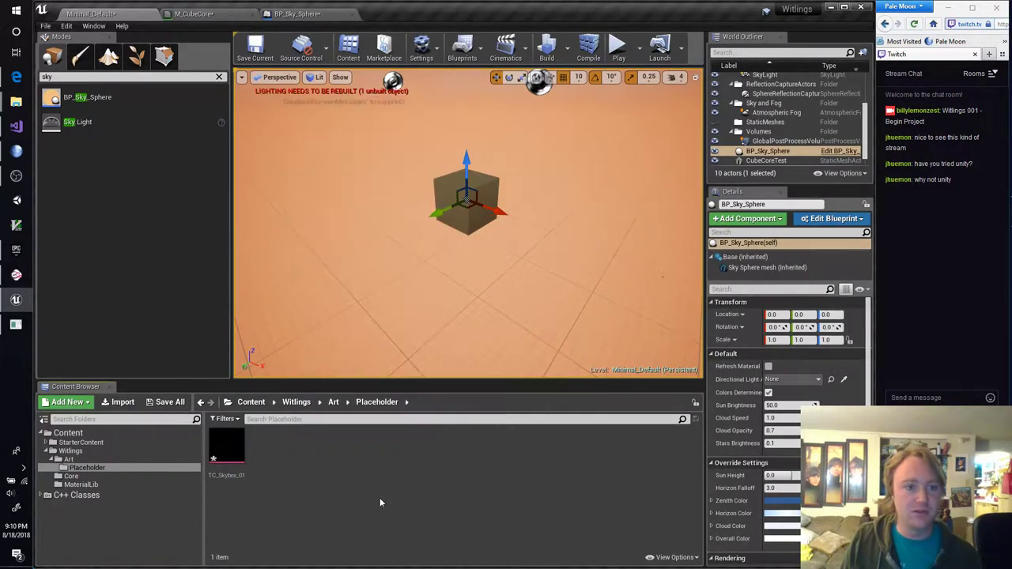
Snap the browser window to the left and widen it over the editor
click(15, 77)
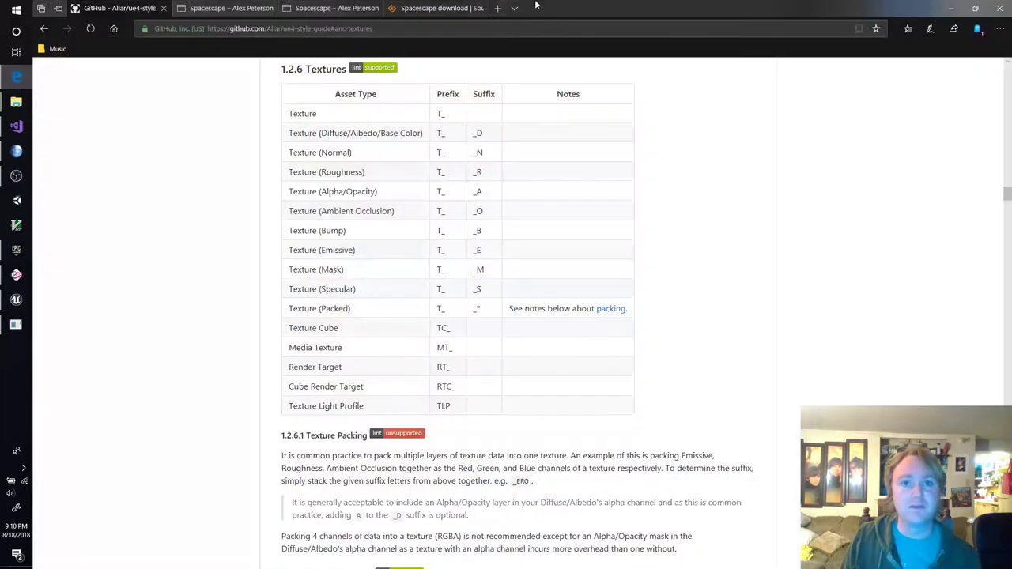
drag(535, 6, 0, 32)
click(603, 278)
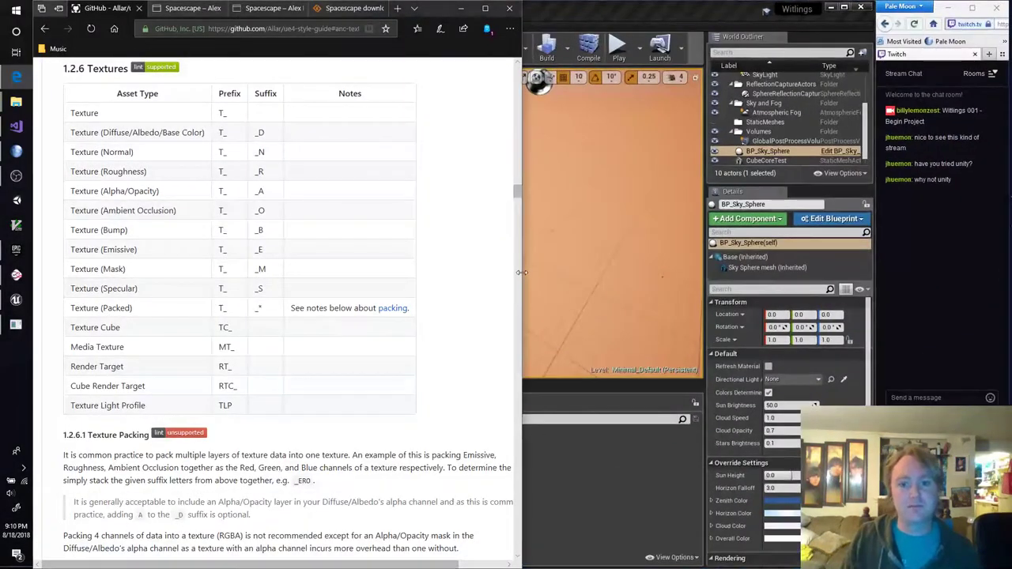
drag(521, 272, 874, 280)
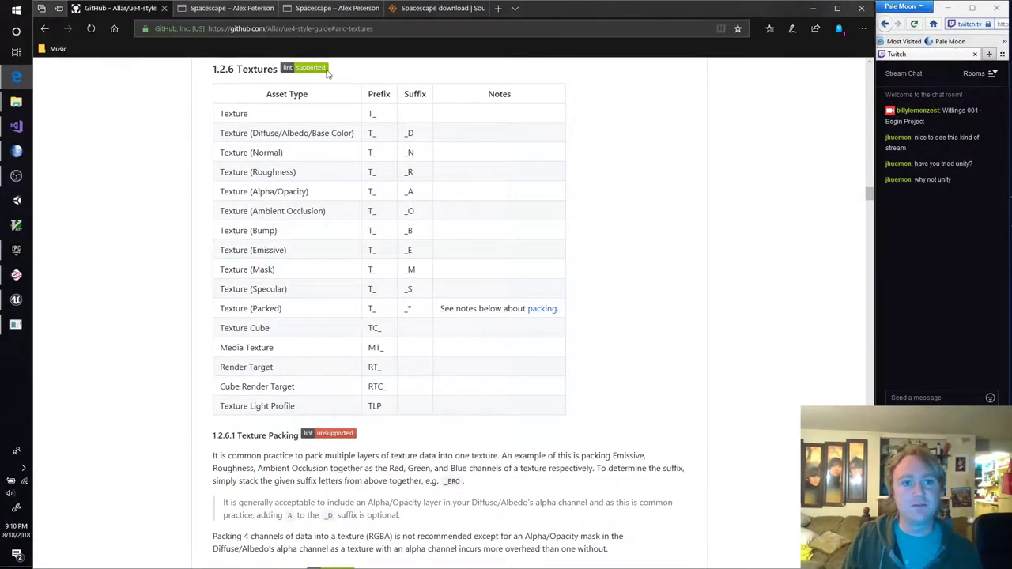
Return to the AnswerHub skybox answer and scroll through its material screenshots
click(220, 8)
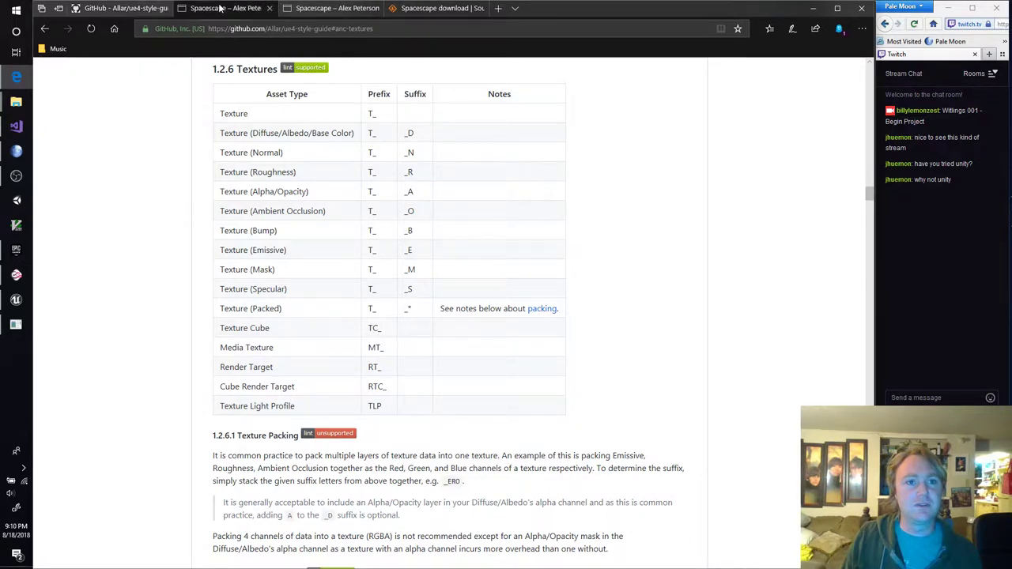
click(43, 30)
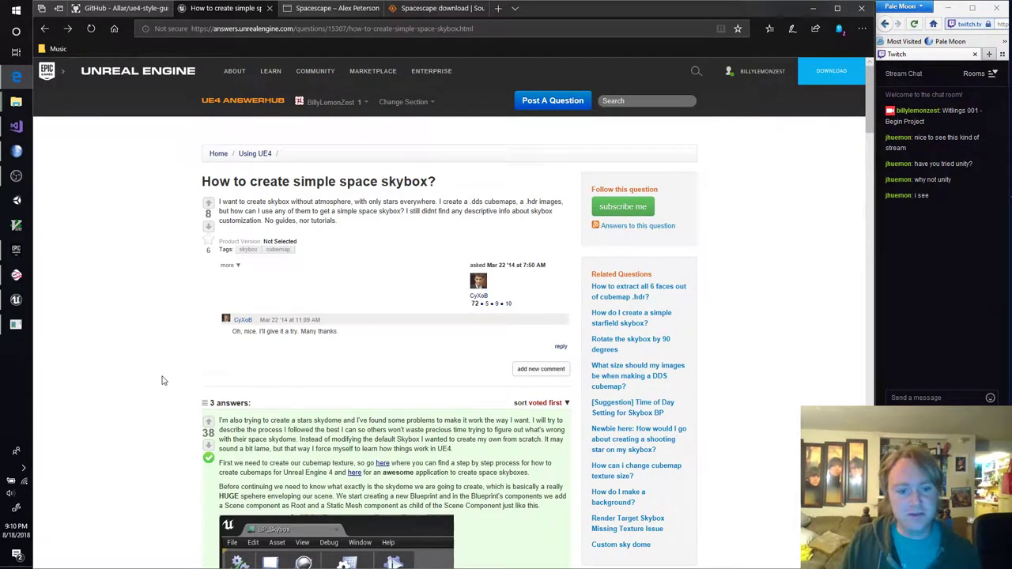
scroll(164, 372, down, 1)
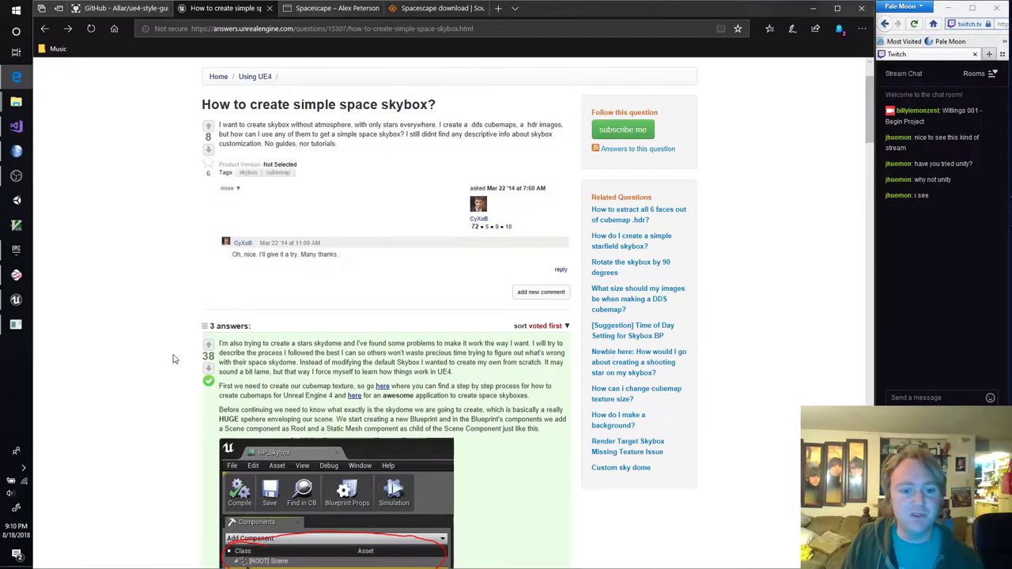
scroll(174, 357, down, 2)
scroll(174, 358, down, 4)
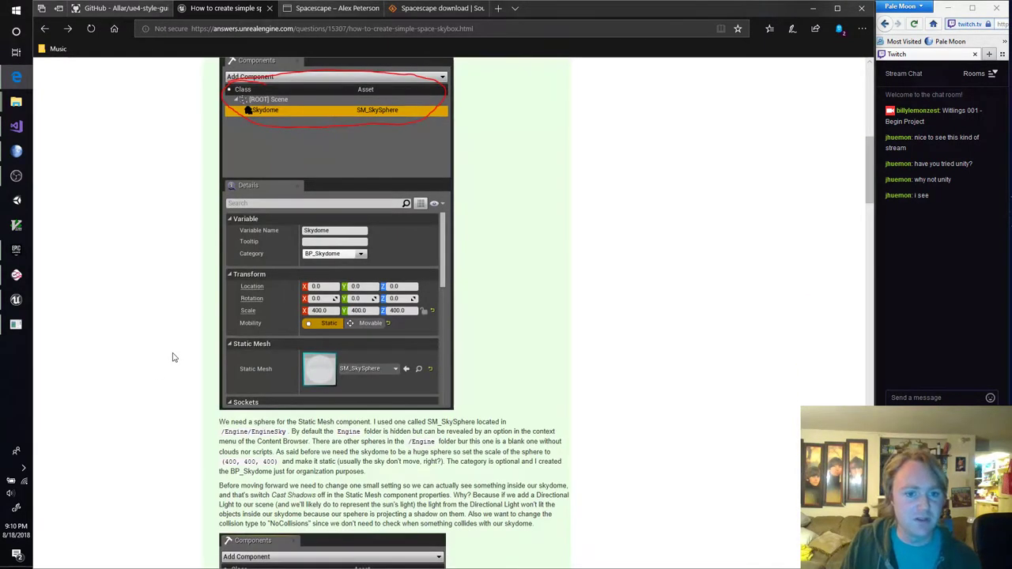
scroll(175, 358, down, 2)
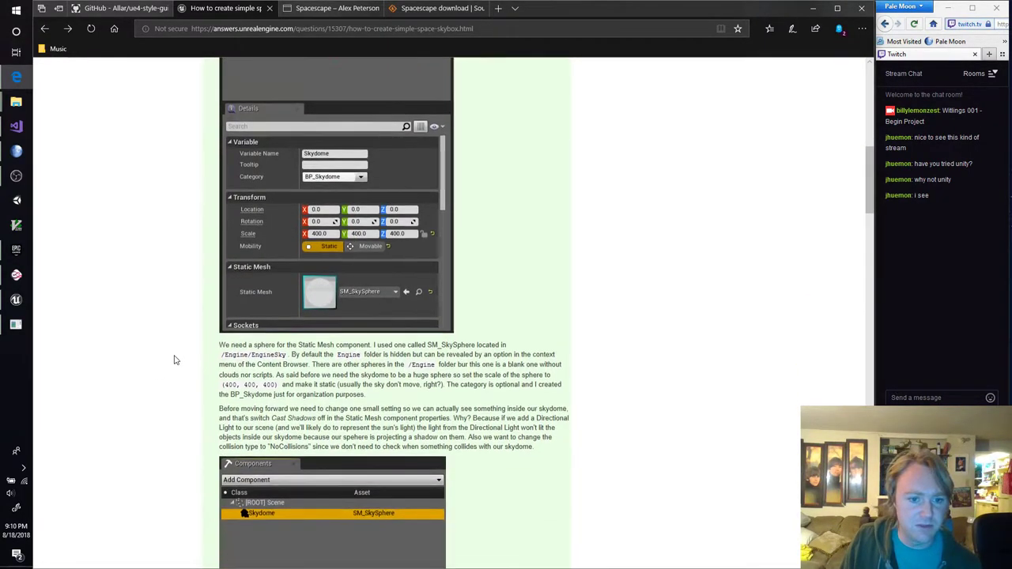
scroll(175, 361, down, 3)
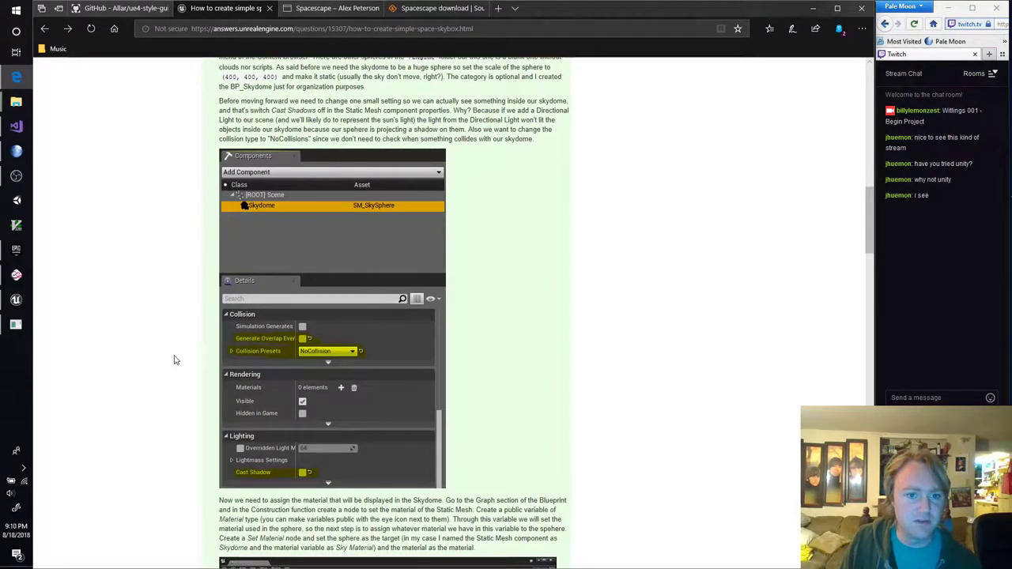
scroll(176, 360, down, 3)
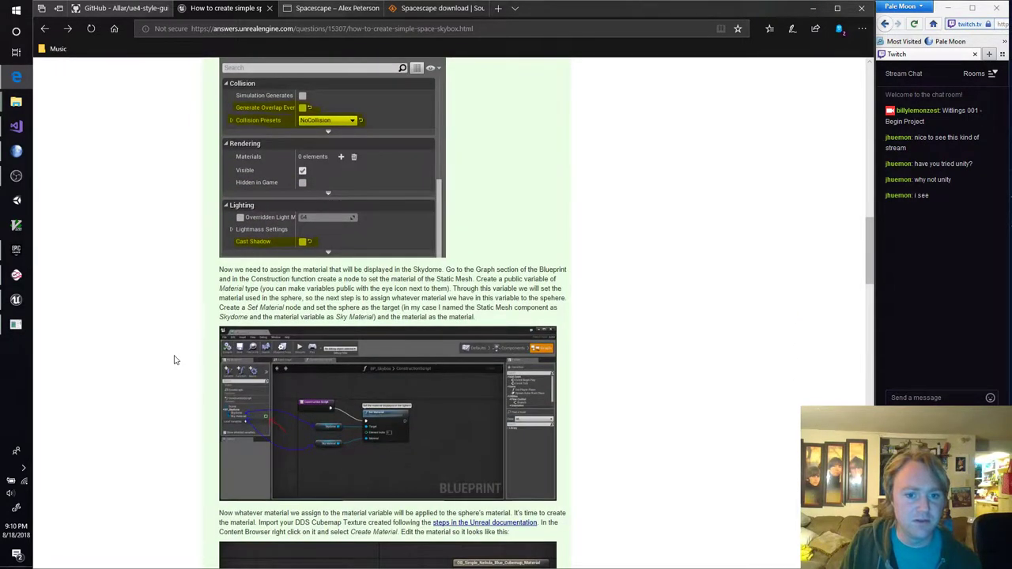
scroll(175, 360, down, 4)
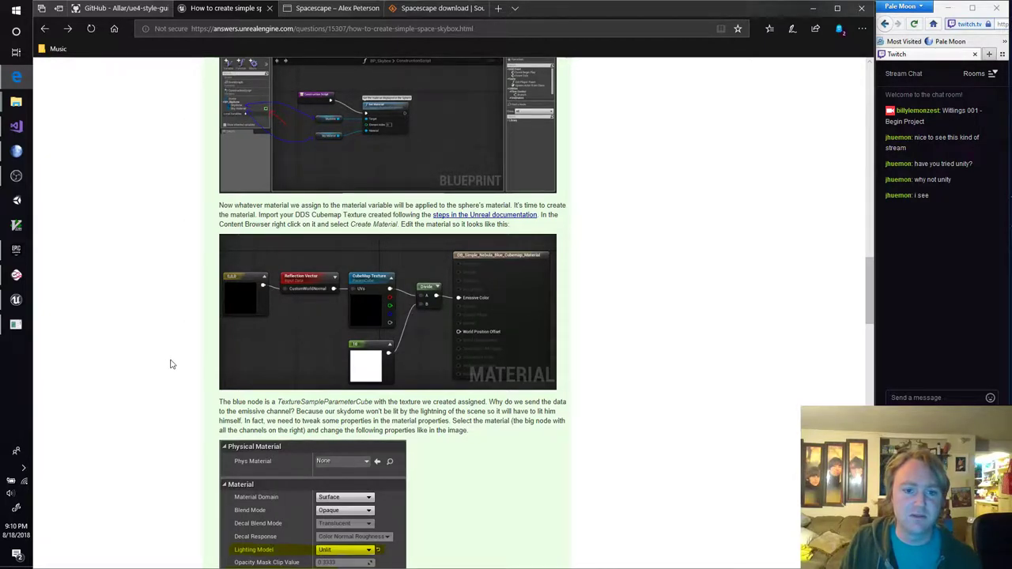
scroll(172, 362, down, 4)
scroll(170, 365, up, 3)
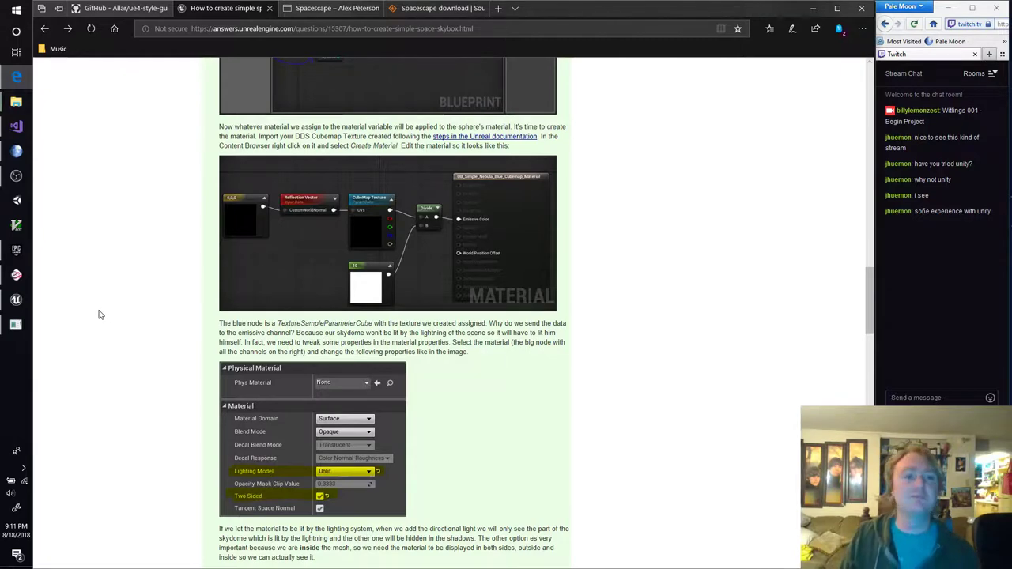
Briefly bring up Spacescape, then switch back to the Unreal editor
click(21, 331)
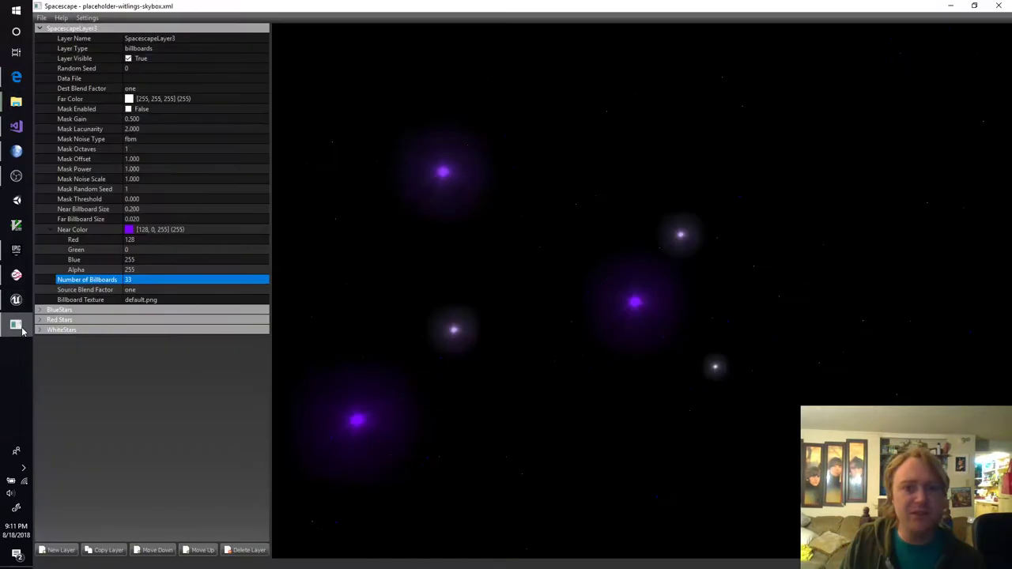
click(21, 331)
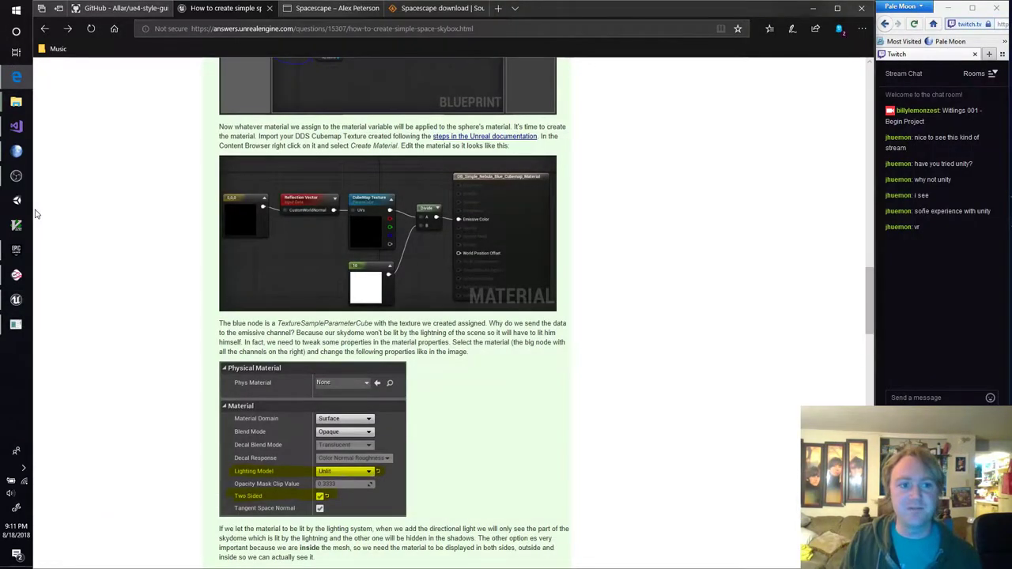
click(16, 300)
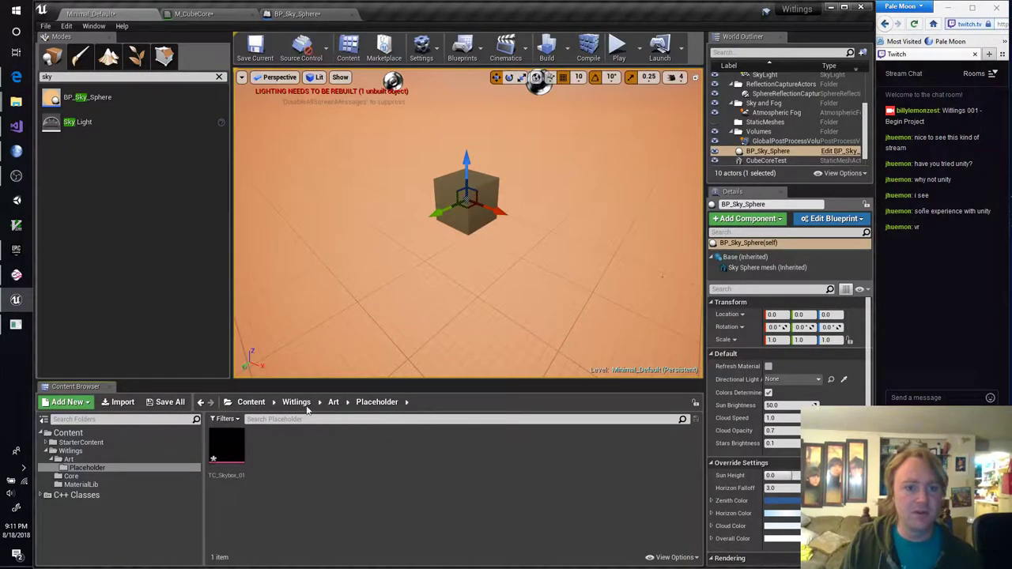
Create a material named M_Skybox_01 in the Placeholder folder and open it
right_click(297, 467)
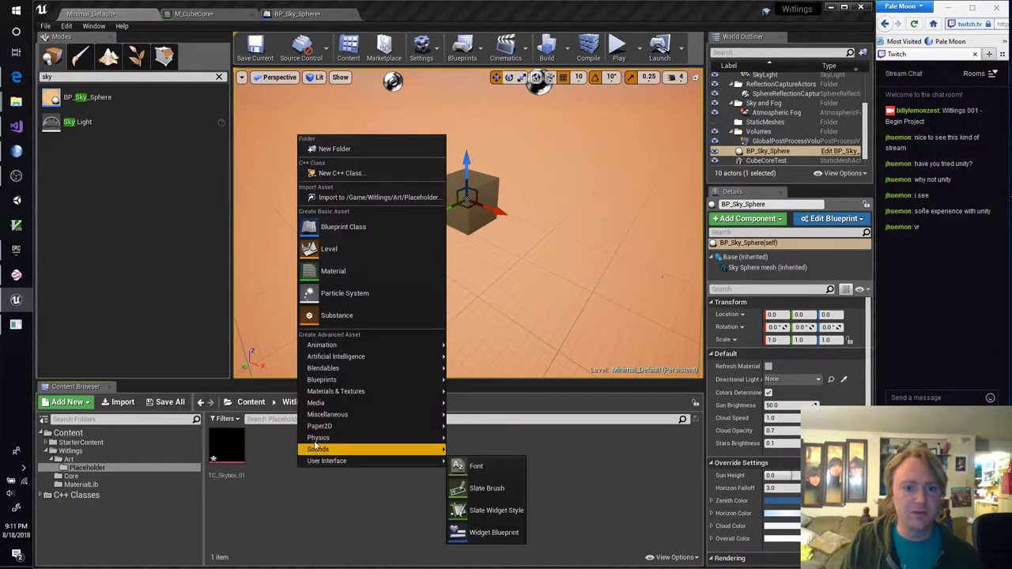
click(363, 274)
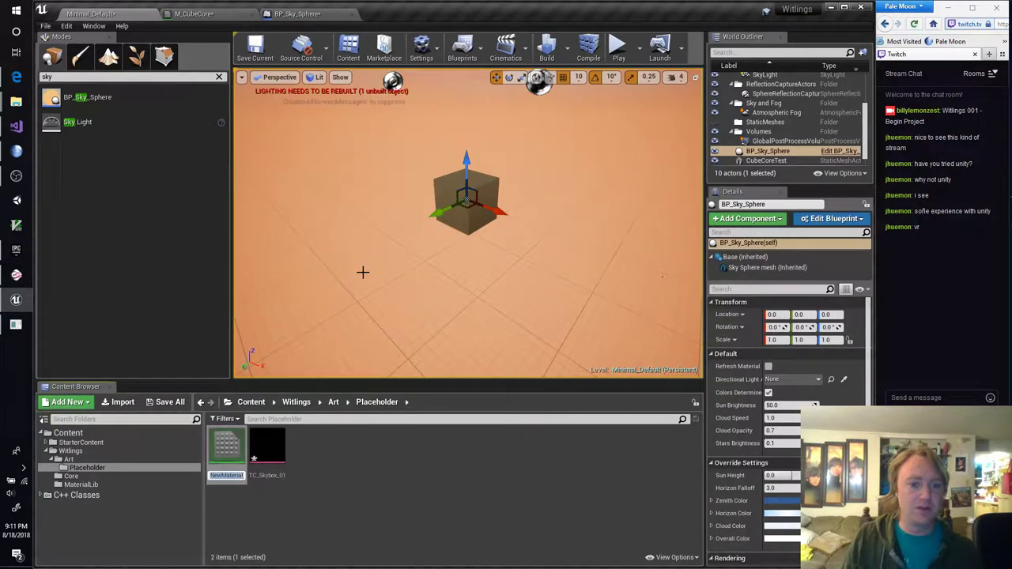
text(M_S)
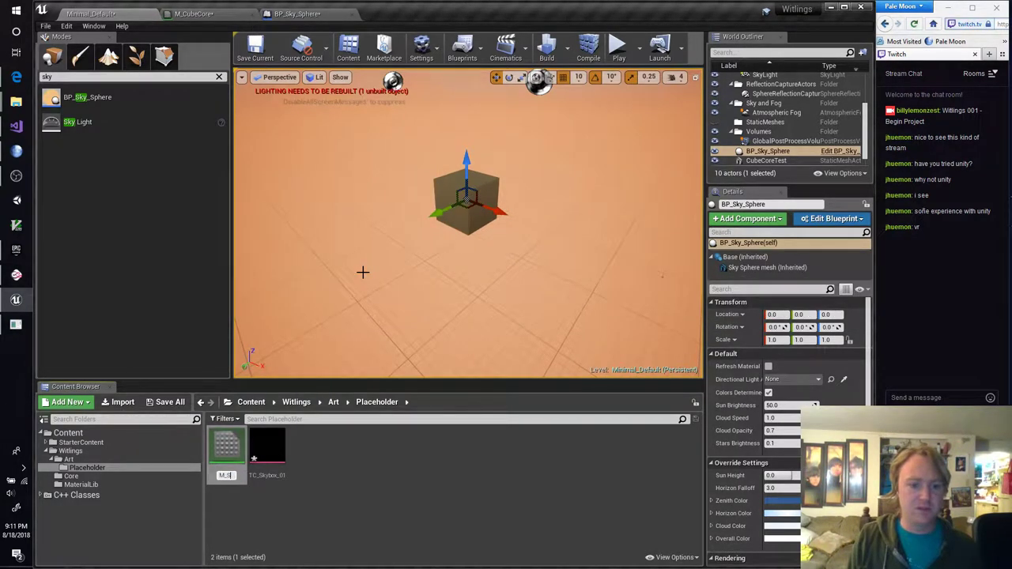
text(kybox_01)
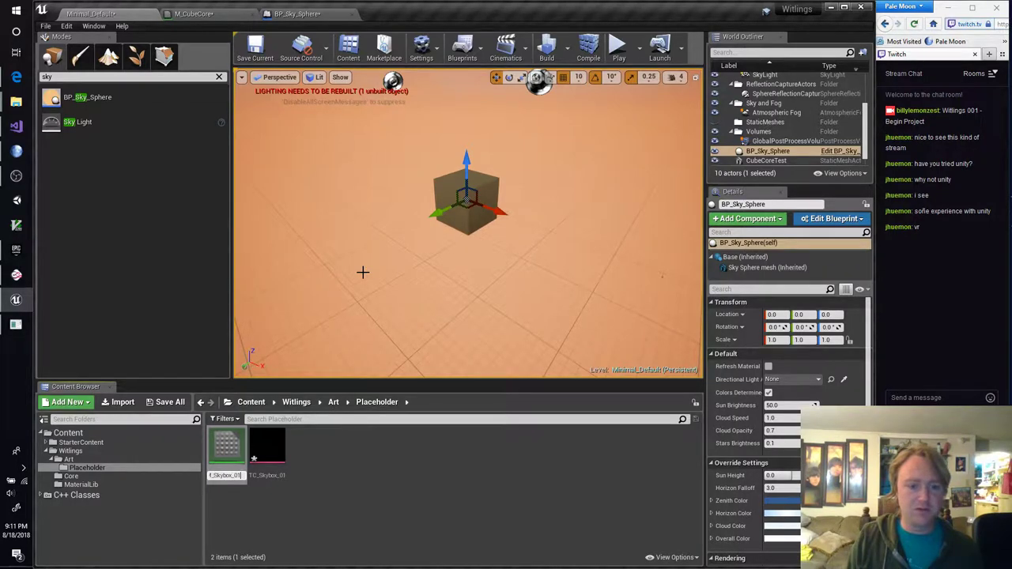
key(Return)
key(Return)
Browse the 'cube' node search results without adding one, then save all changes
right_drag(321, 267, 422, 261)
right_click(301, 248)
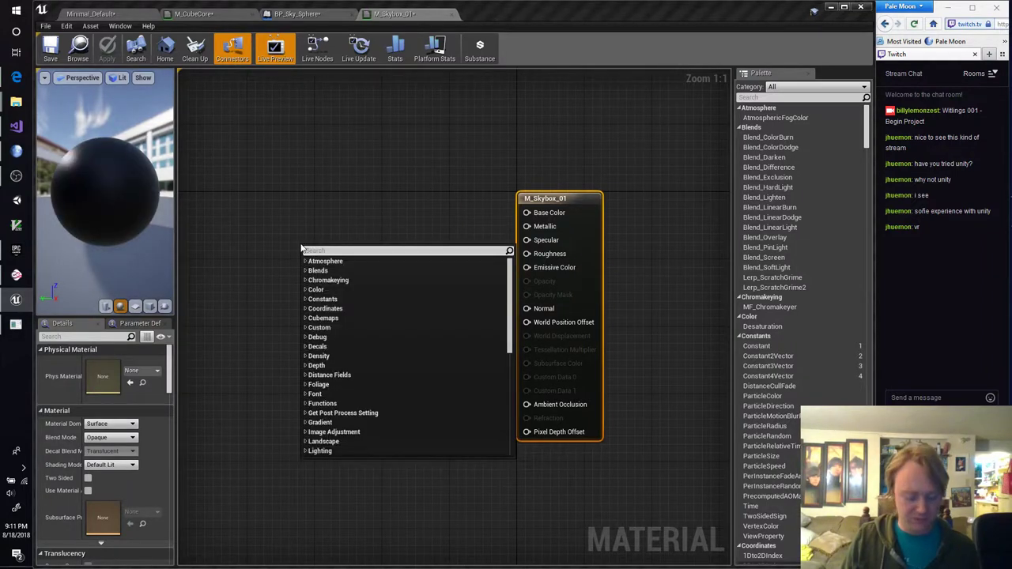
text(cube)
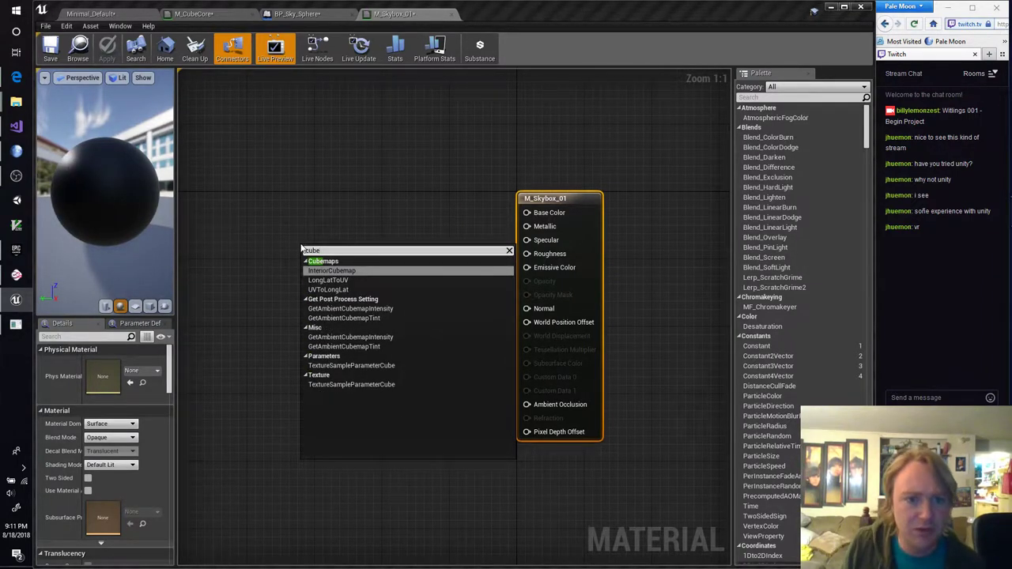
key(Down)
key(Down)
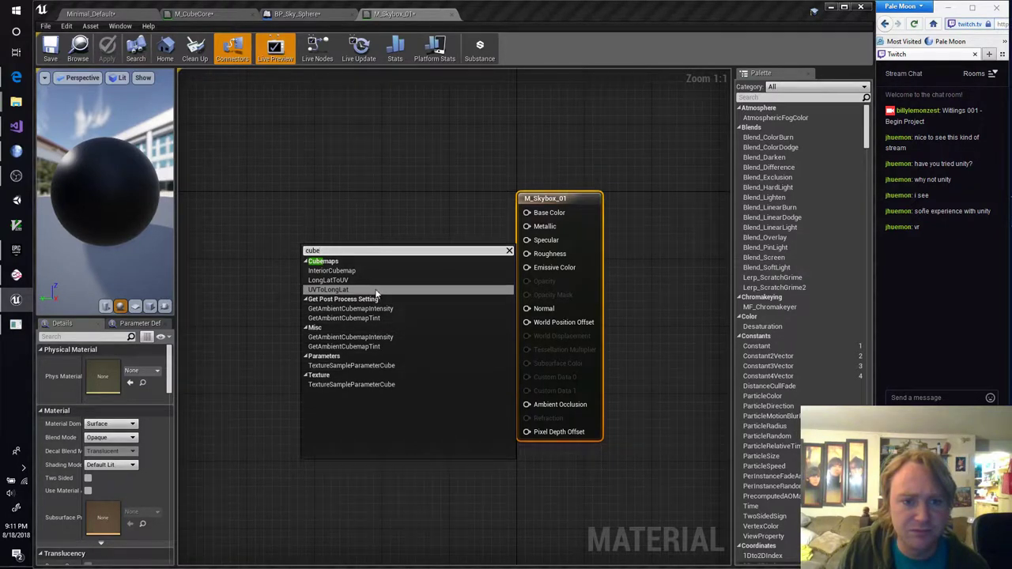
click(389, 217)
click(390, 218)
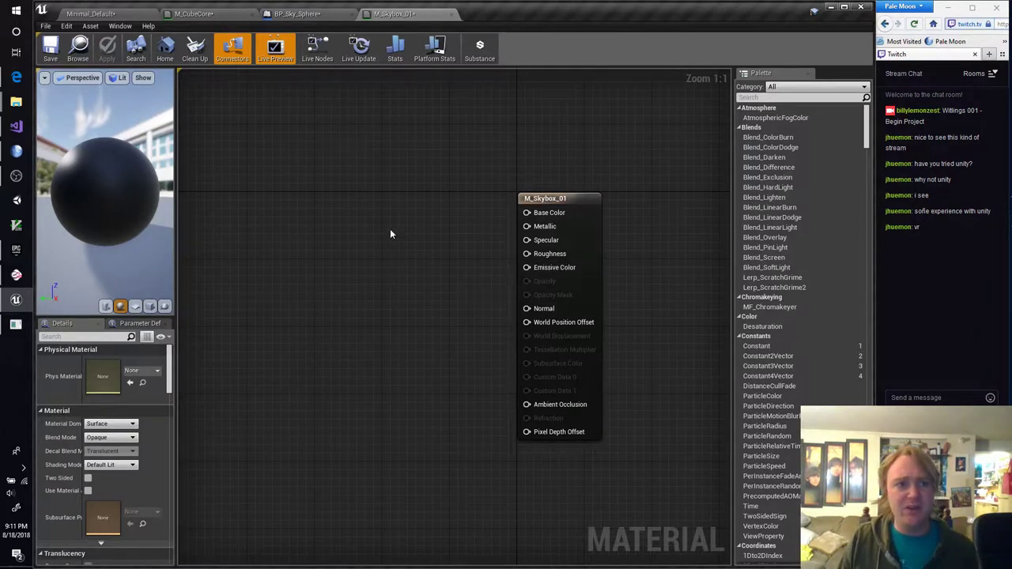
key(ctrl+shift+s)
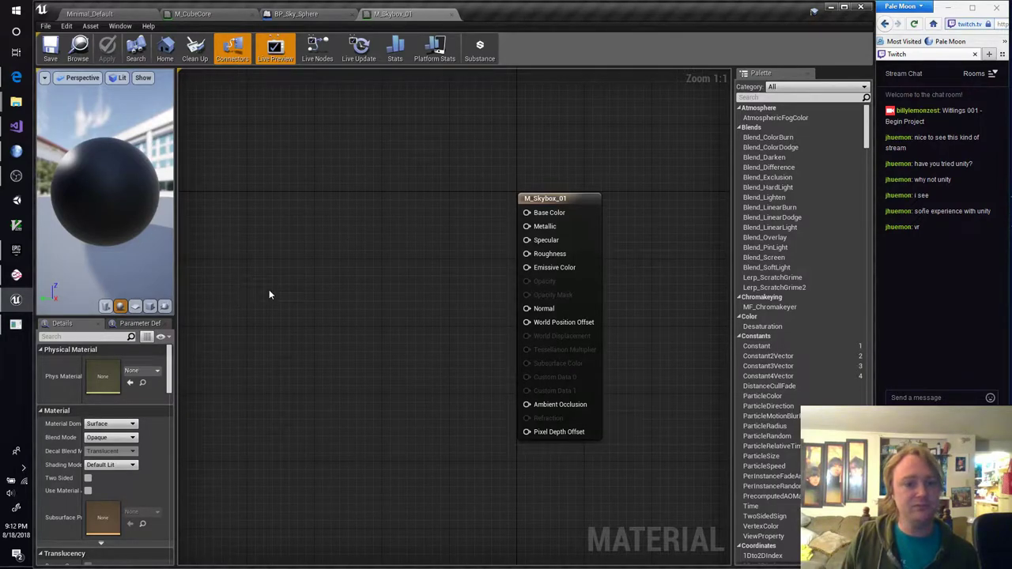
click(22, 78)
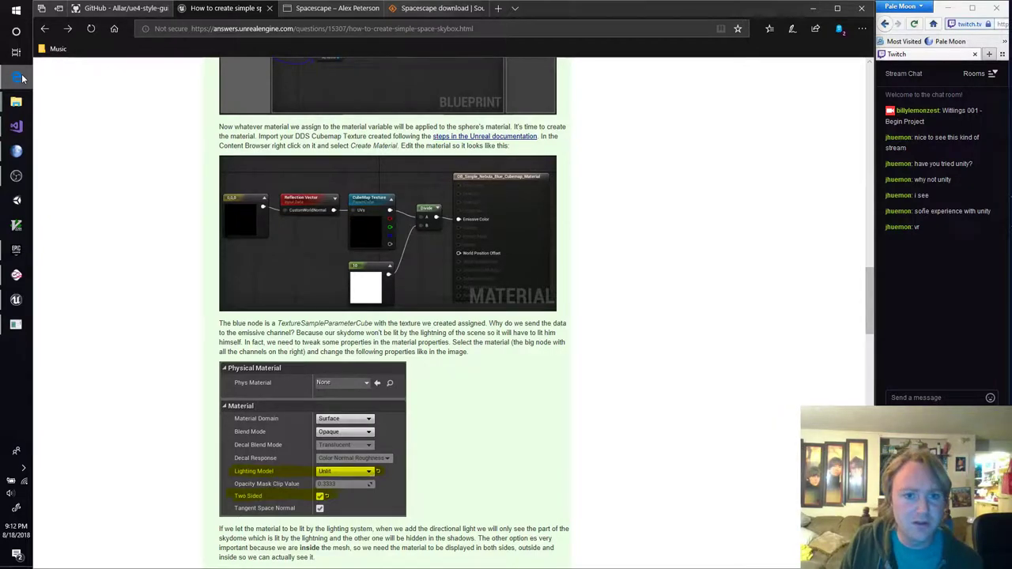
key(alt+Tab)
right_click(344, 240)
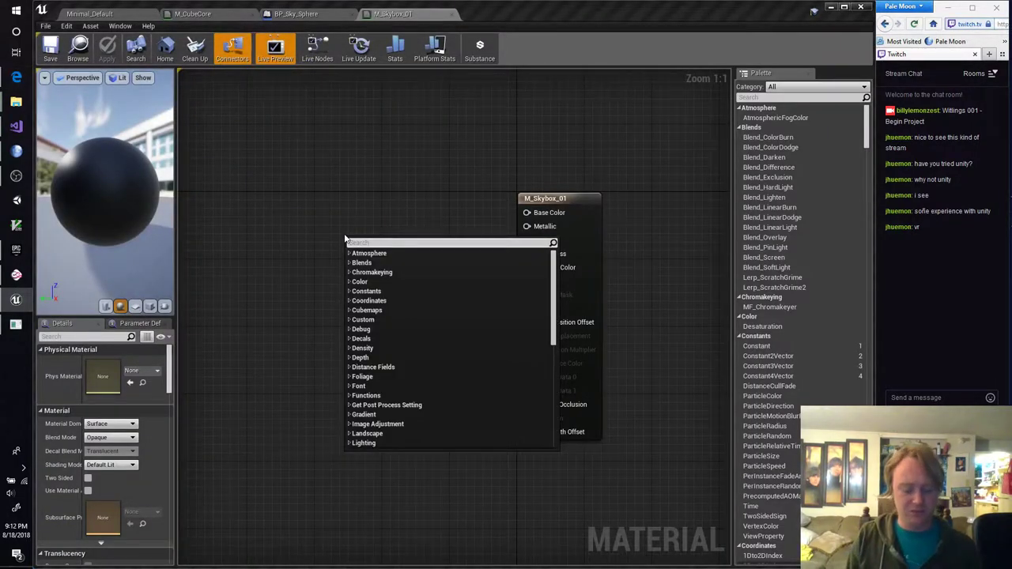
text(cubemap)
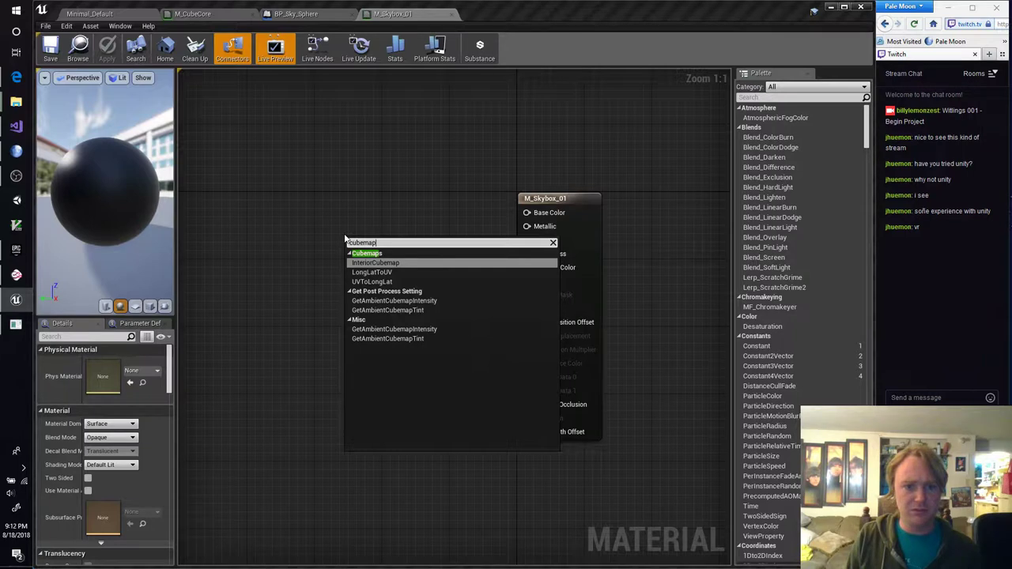
text(te)
key(BackSpace)
key(BackSpace)
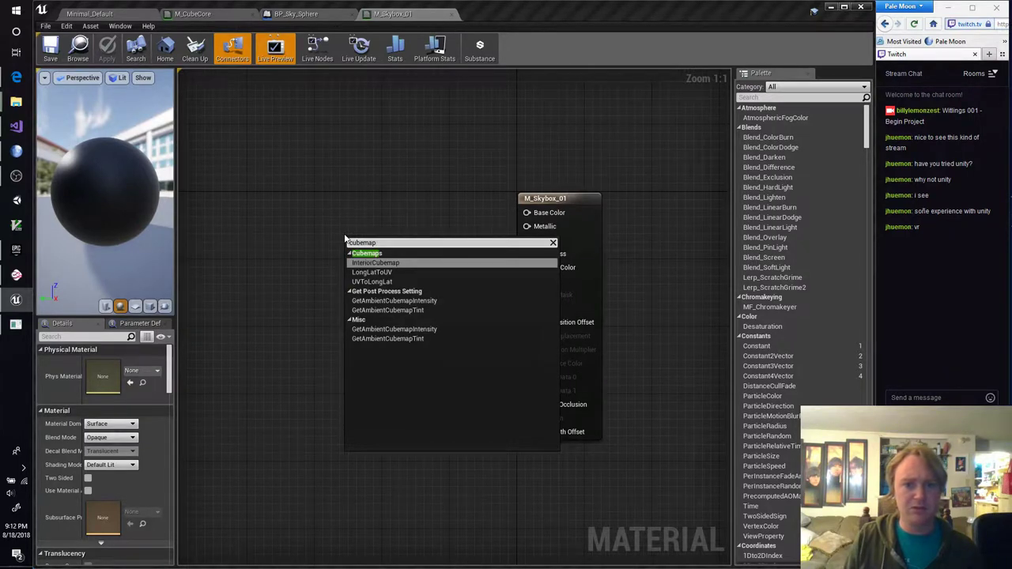
click(403, 264)
drag(412, 246, 357, 233)
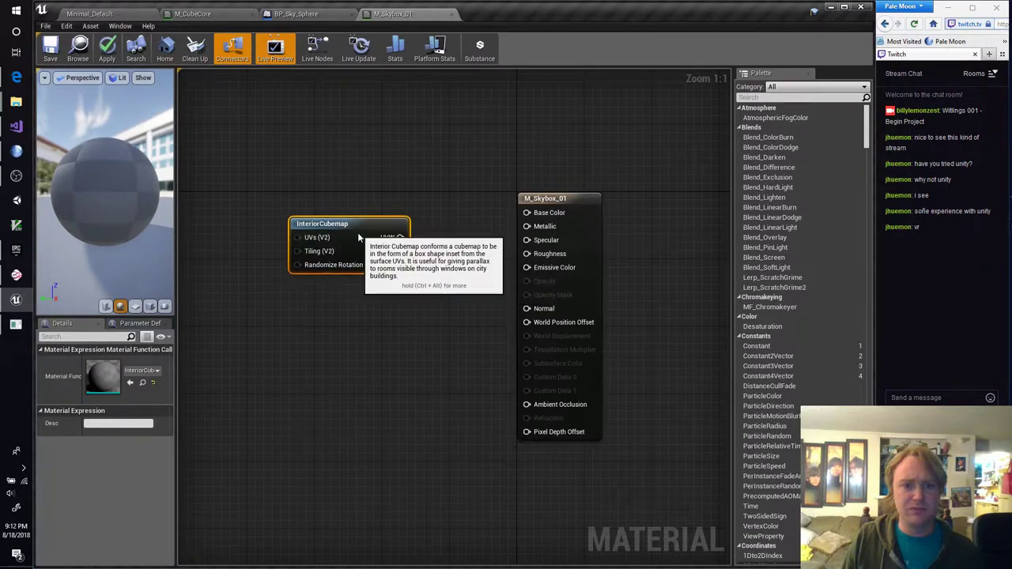
key(Delete)
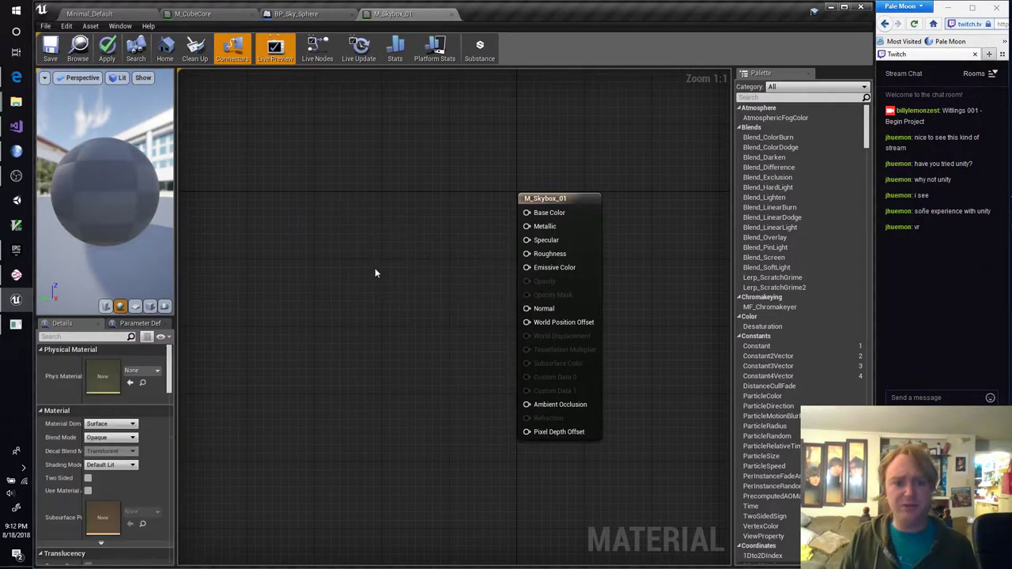
Add a TextureSampleParameterCube node to the graph and name it CubeMap
right_click(334, 242)
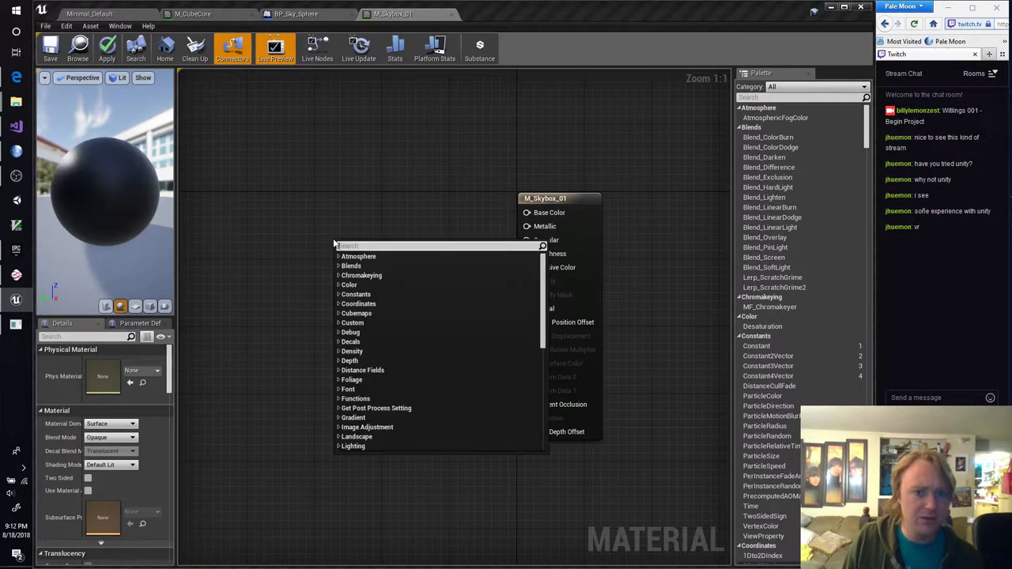
text(cube)
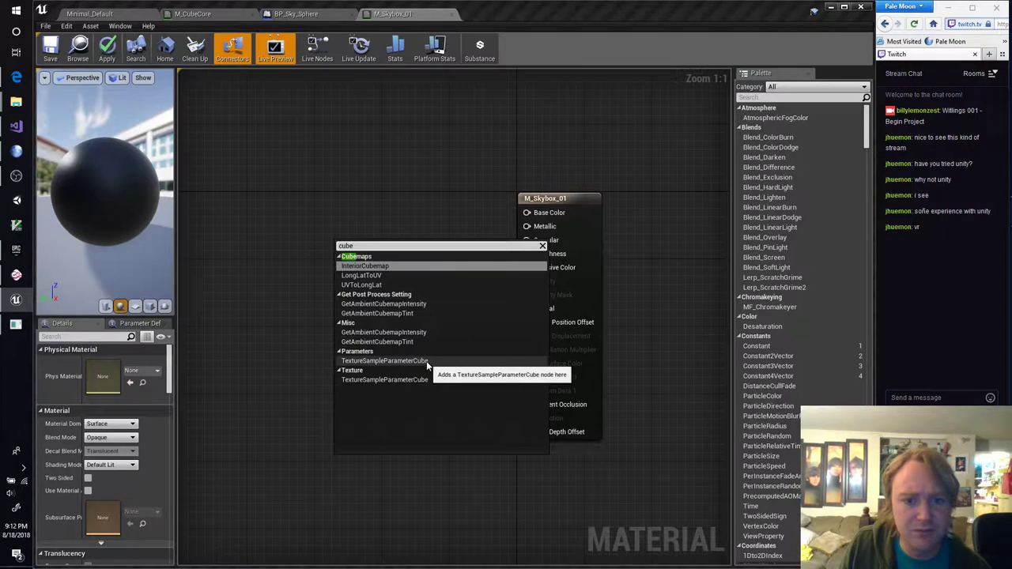
click(421, 380)
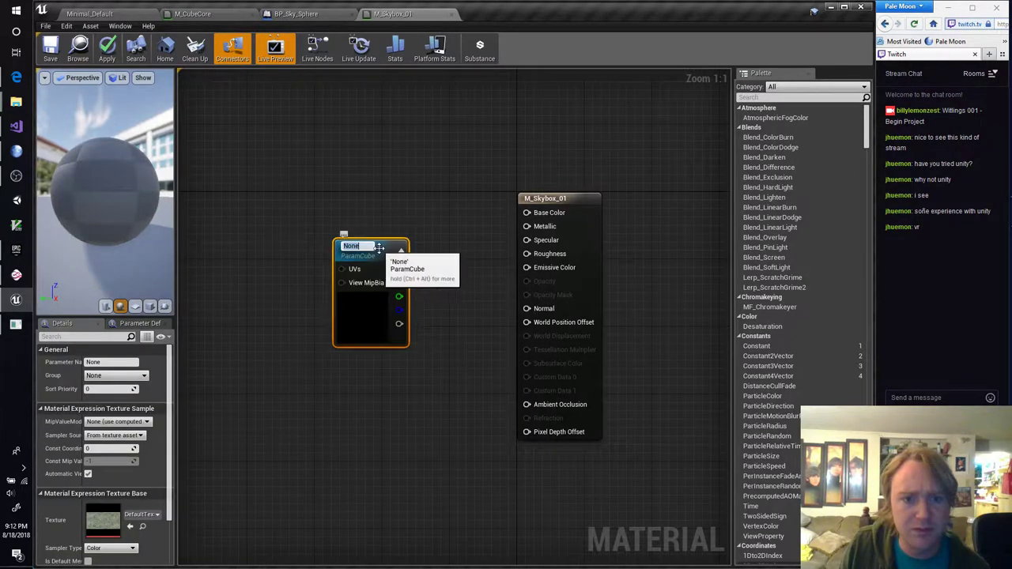
text(CubeMap)
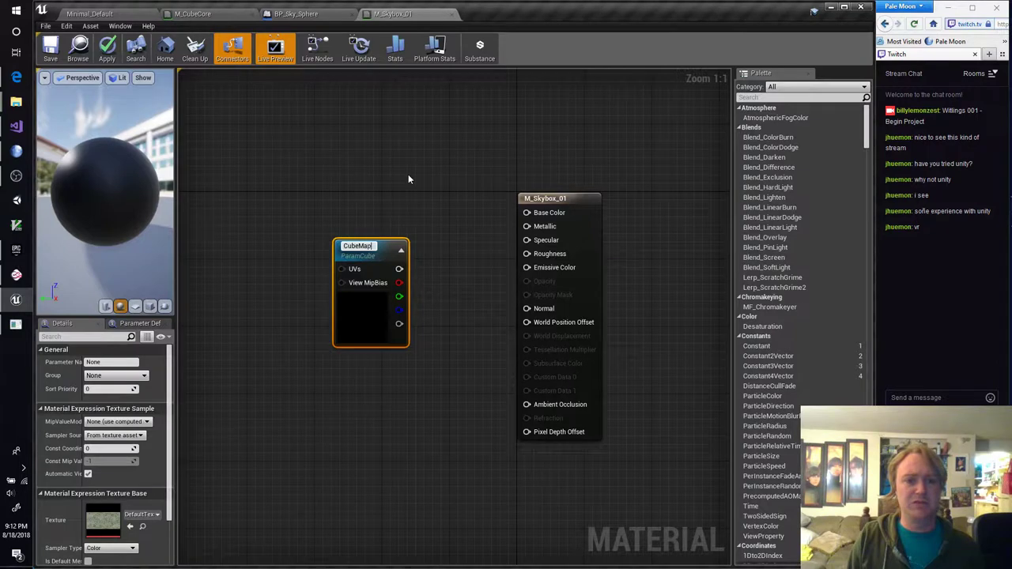
key(Return)
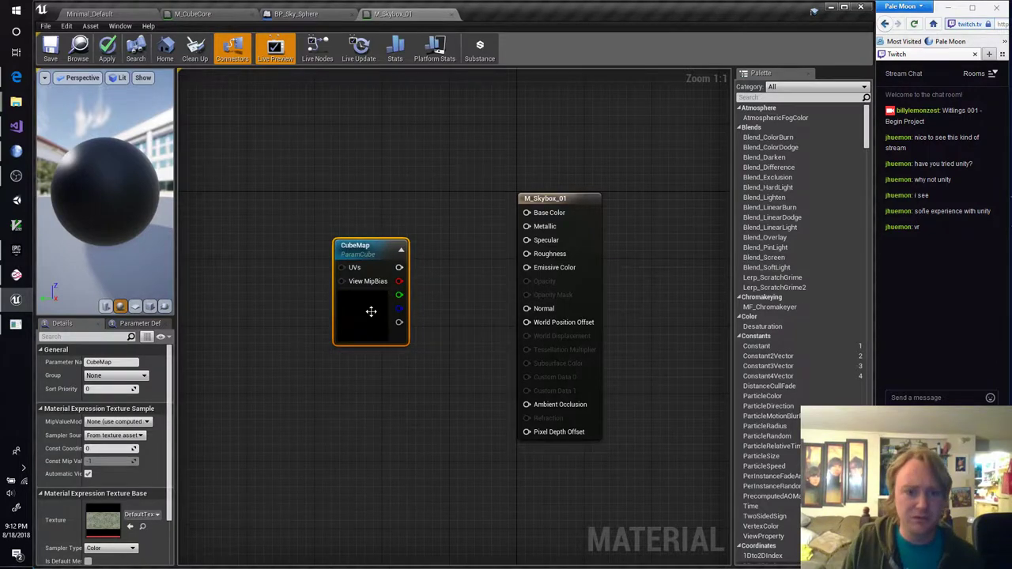
Assign TC_Skybox_01 as CubeMap's texture and wire its RGB output into Base Color
click(140, 515)
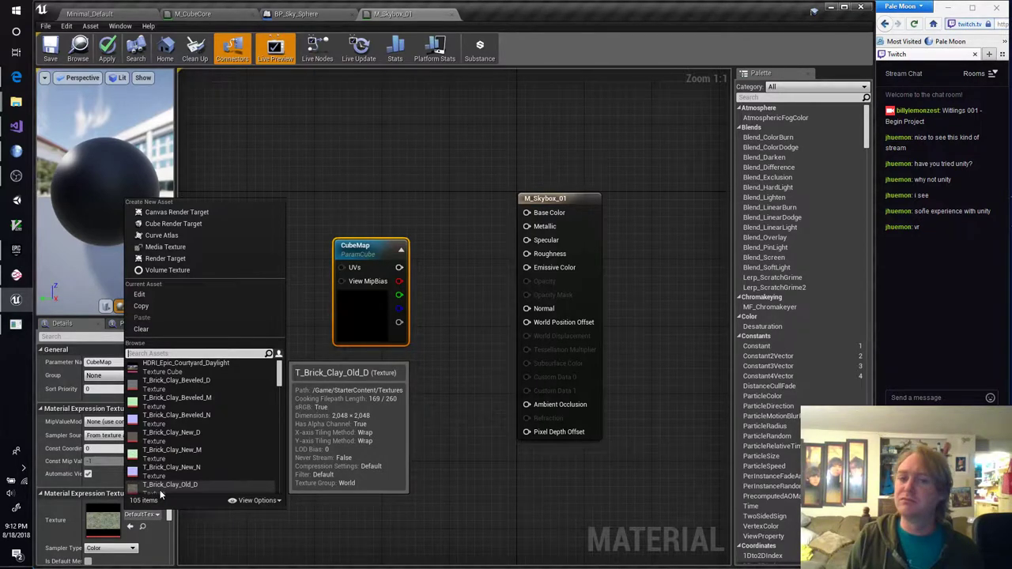
text(TC)
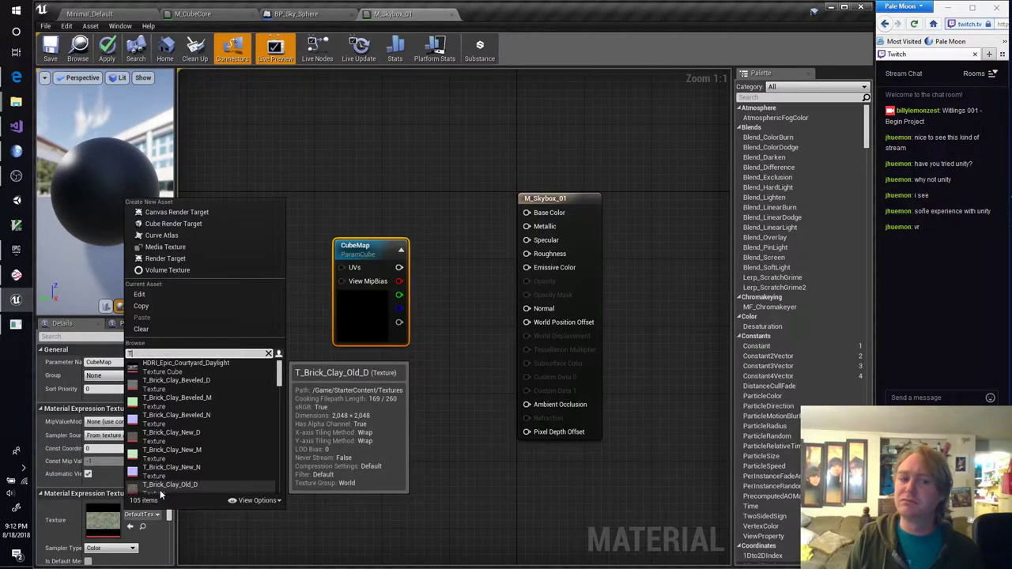
click(164, 363)
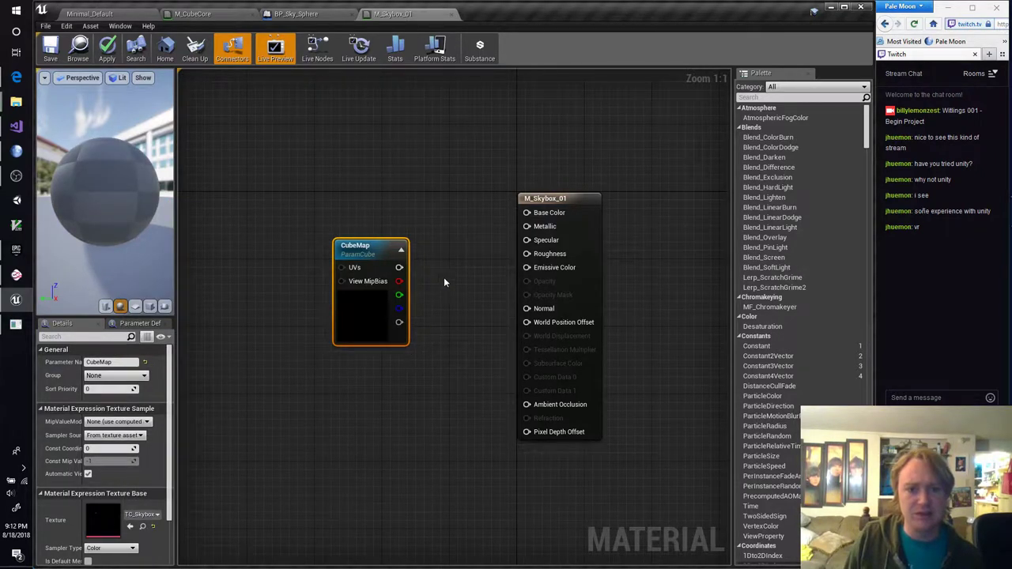
drag(399, 268, 527, 213)
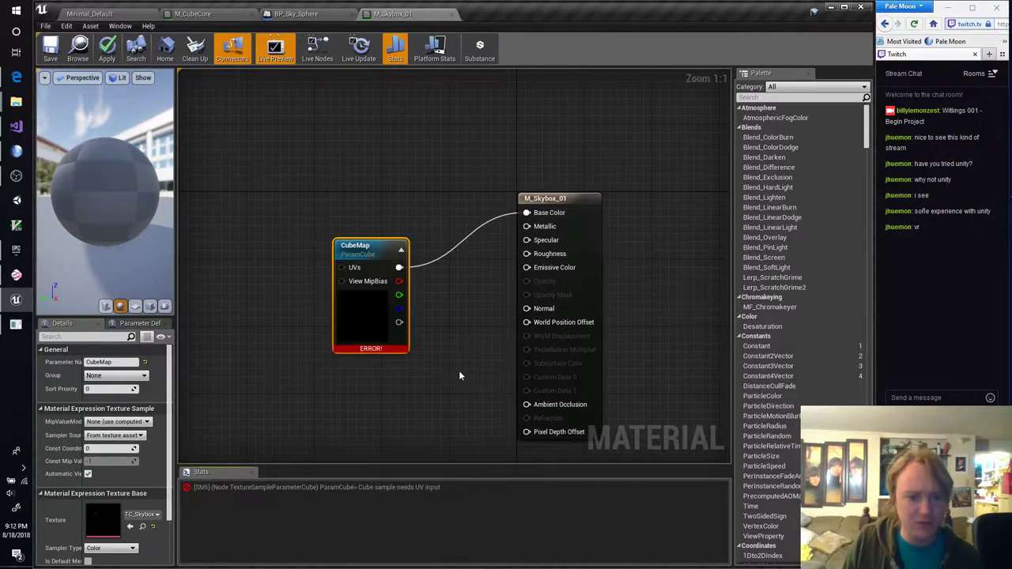
right_drag(402, 408, 504, 412)
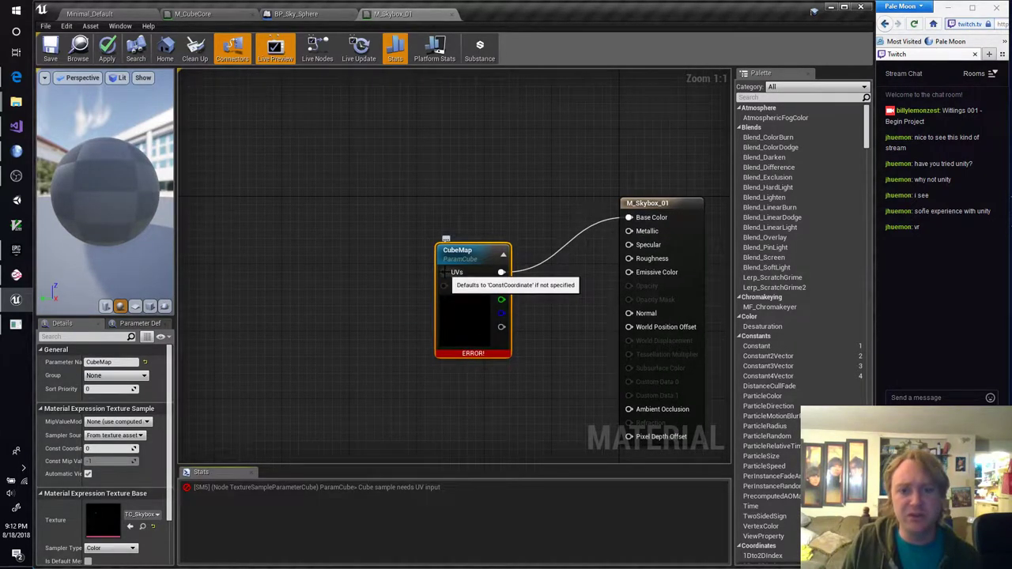
After checking the tutorial, delete the CubeMap node and its wire from M_Skybox_01
key(alt+Tab)
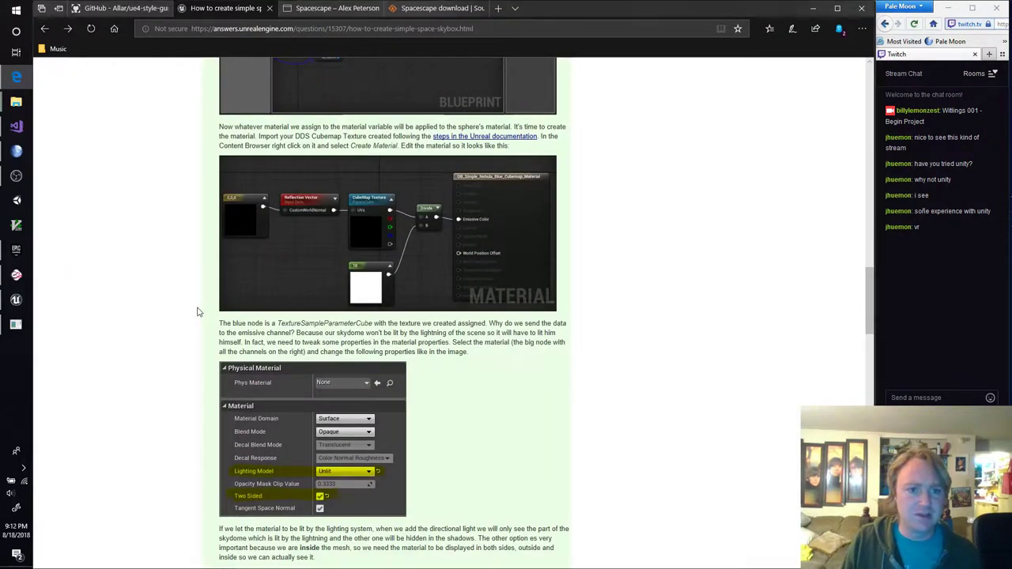
key(alt+Tab)
click(548, 377)
click(456, 253)
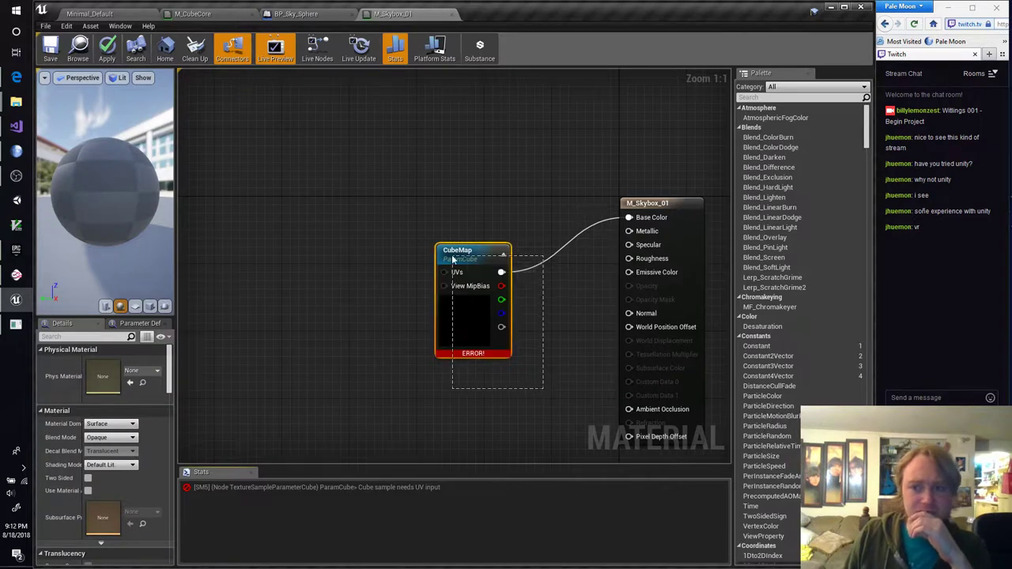
key(Delete)
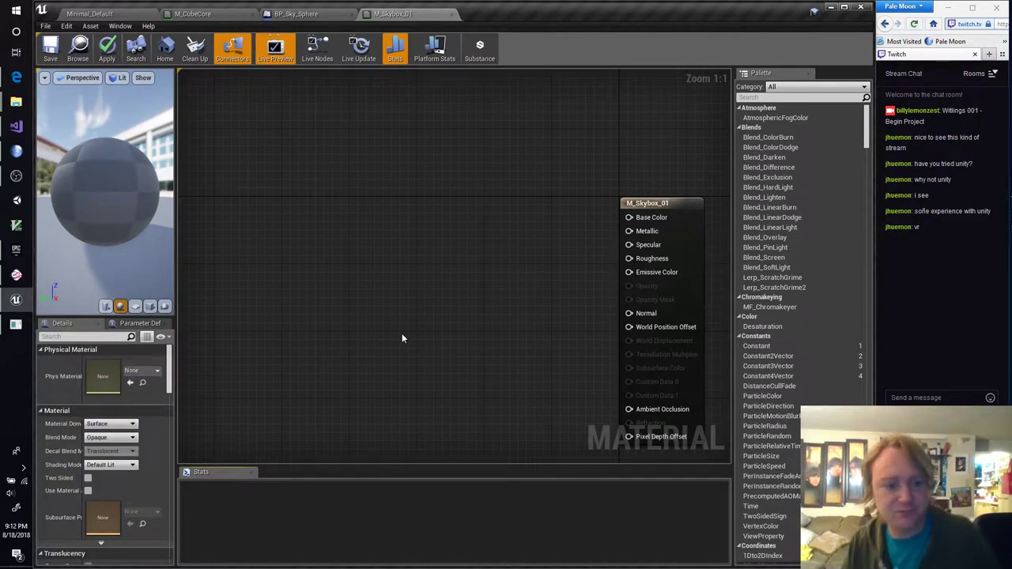
Return to the Minimal_Default level and select the TC_Skybox_01 texture in the Content Browser
click(100, 14)
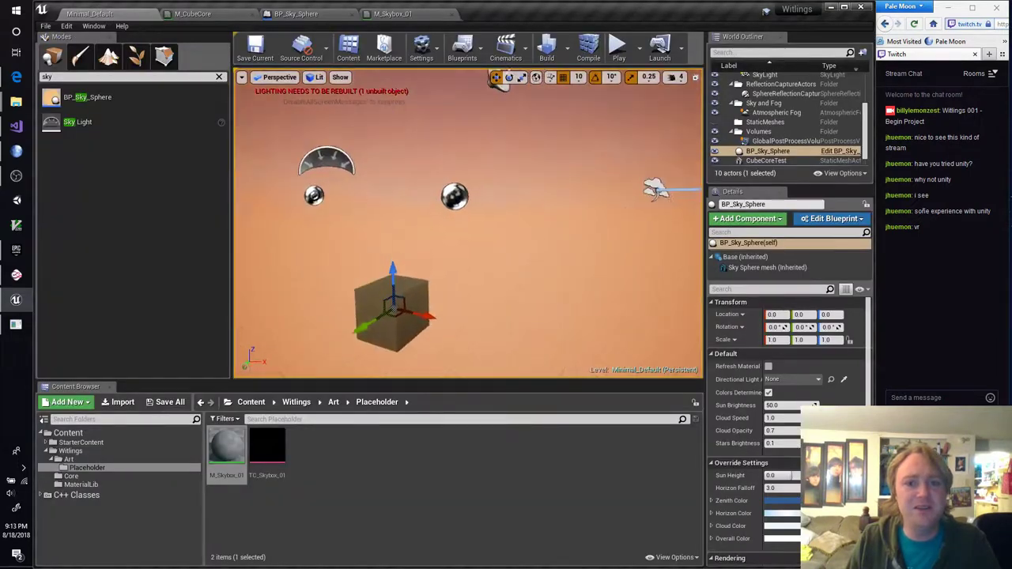
mouse_move(475, 309)
right_down()
mouse_move(455, 364)
mouse_move(475, 309)
right_up()
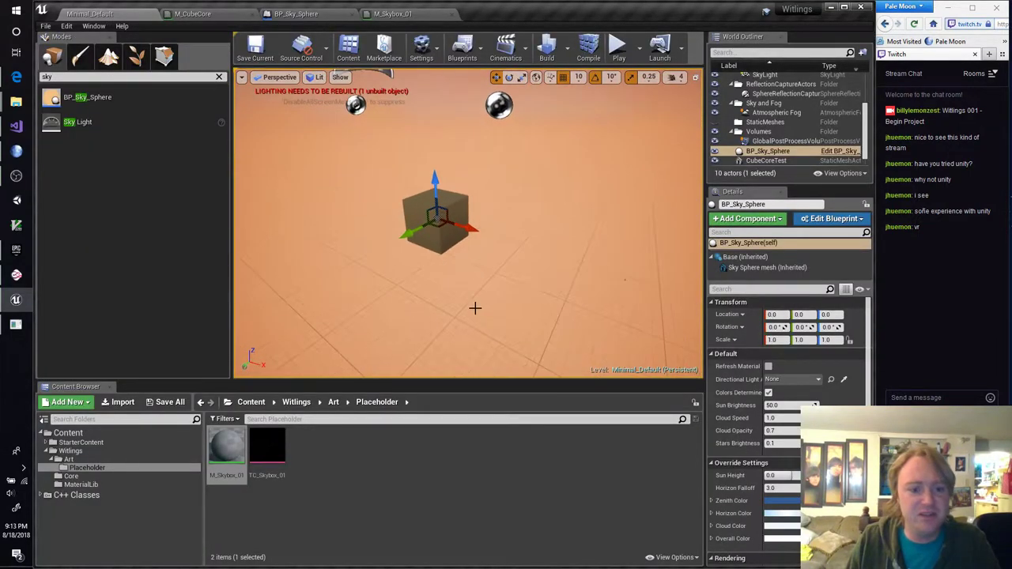
click(271, 452)
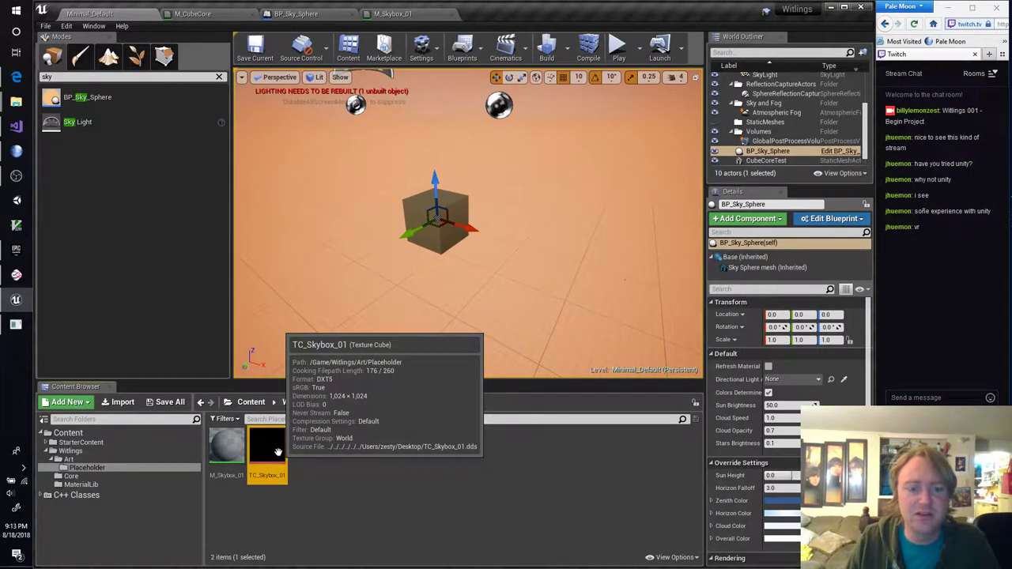
click(16, 76)
Change the Bing query to 'ue4 cubemap' and open the Cubemaps documentation result
click(45, 28)
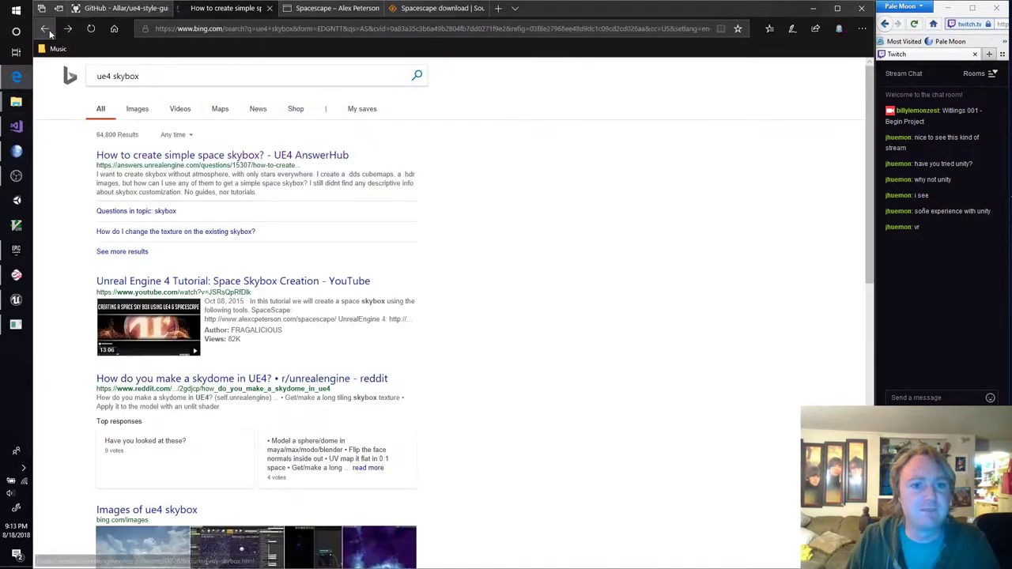
drag(158, 76, 114, 78)
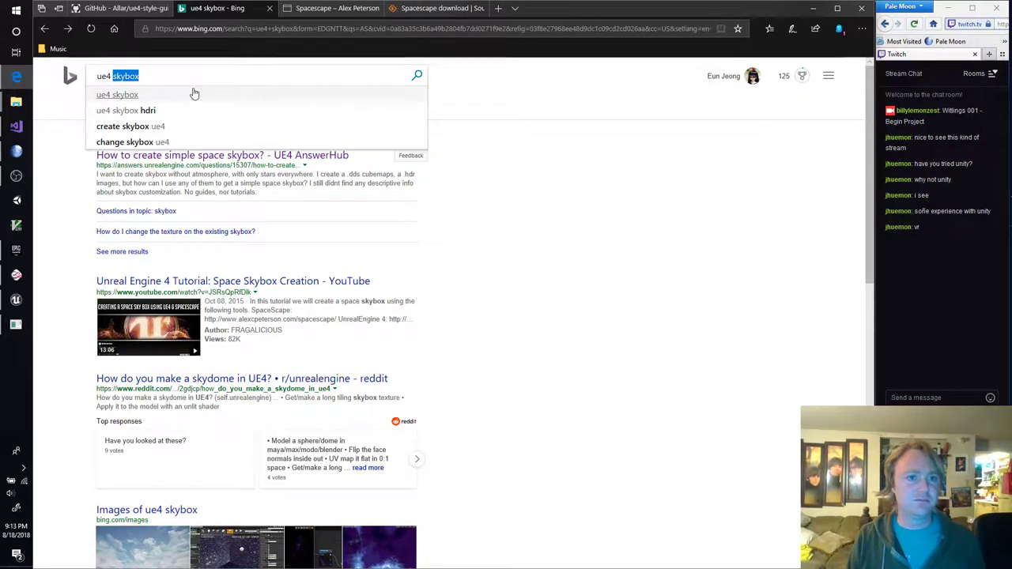
text(cubemap)
key(Return)
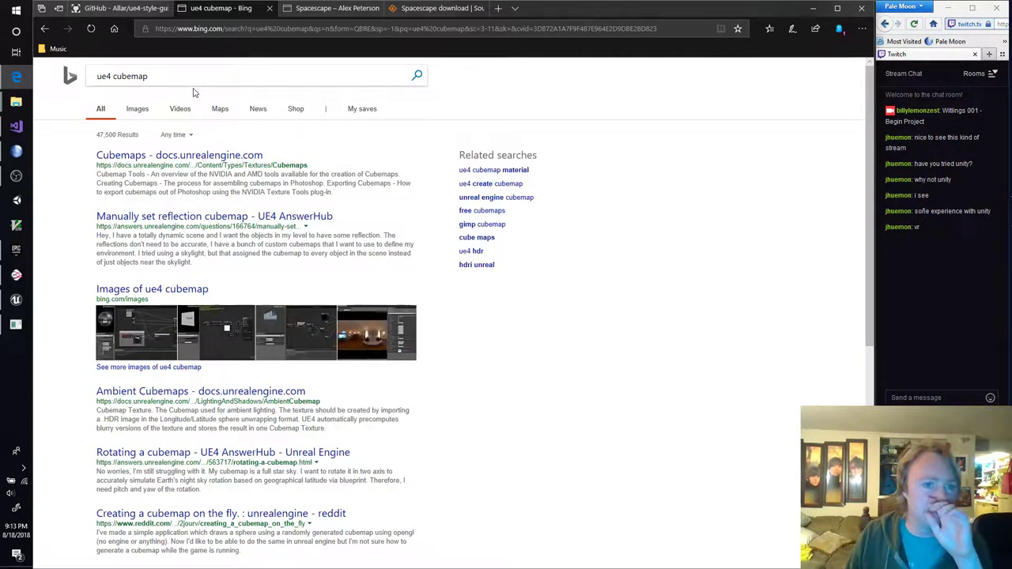
click(203, 154)
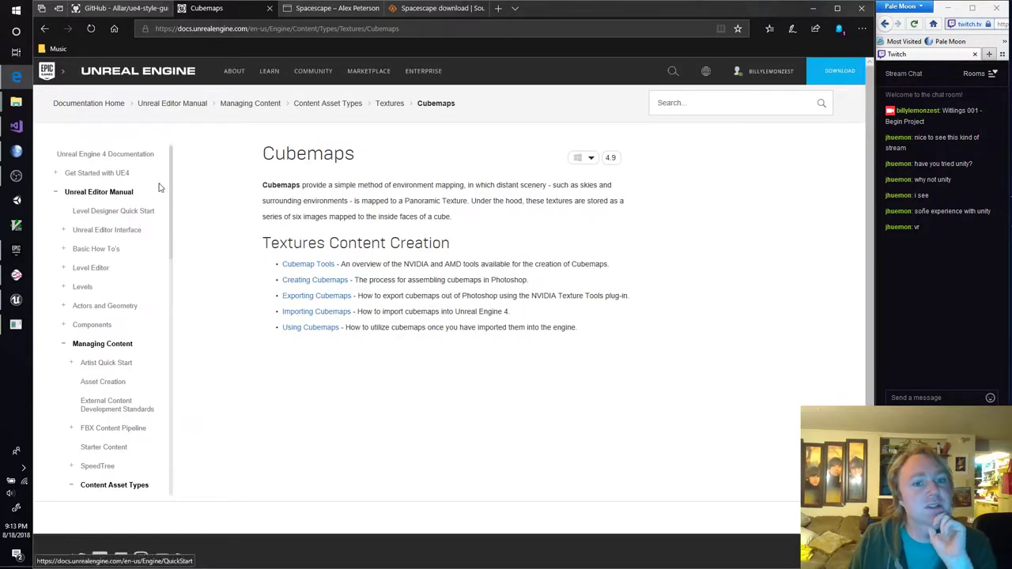
Read through the Using Cubemaps documentation page, then go back to the 'ue4 cubemap' results
mouse_move(66, 85)
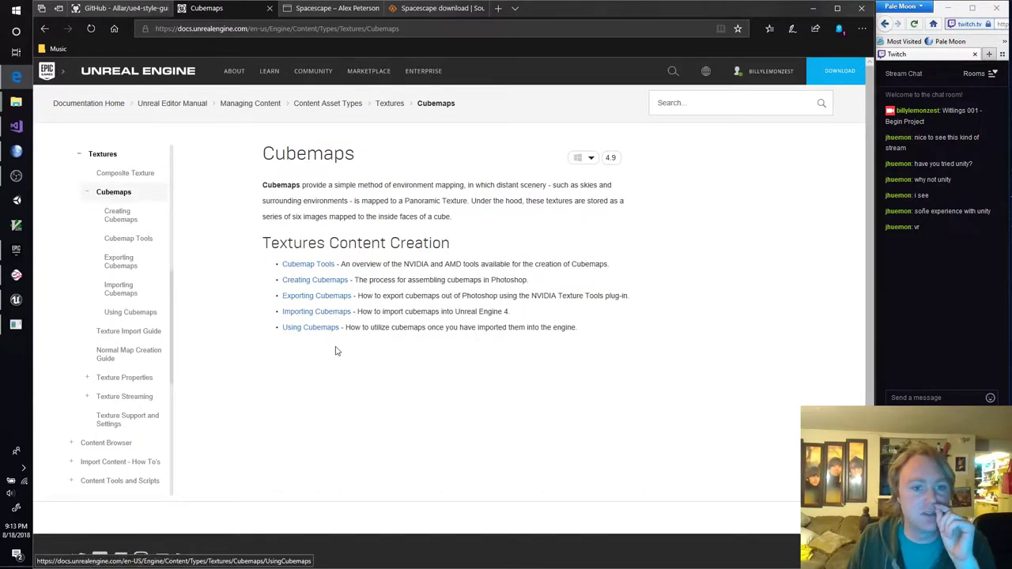
click(316, 331)
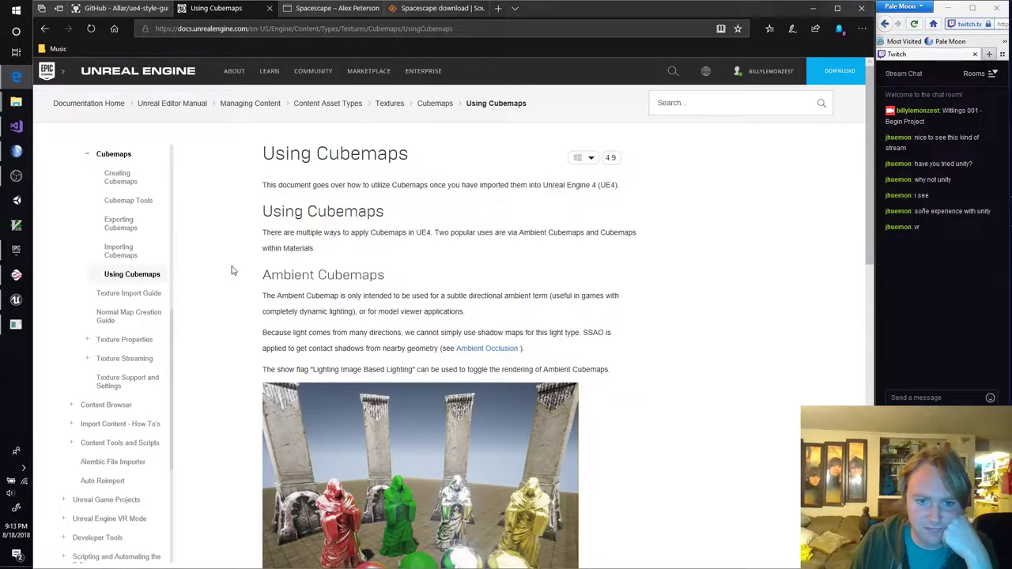
scroll(234, 270, down, 10)
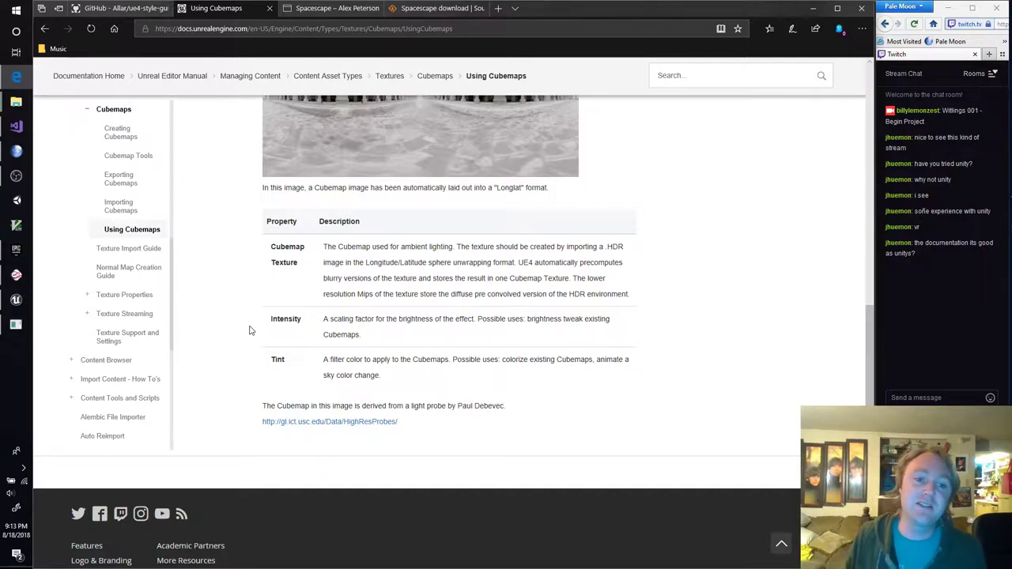
scroll(249, 330, up, 10)
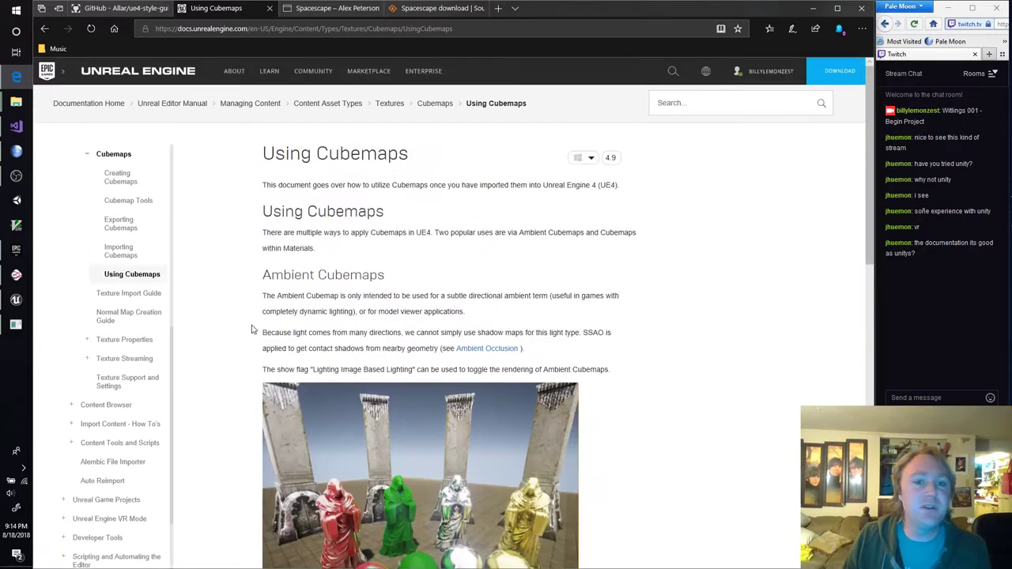
triple_click(624, 161)
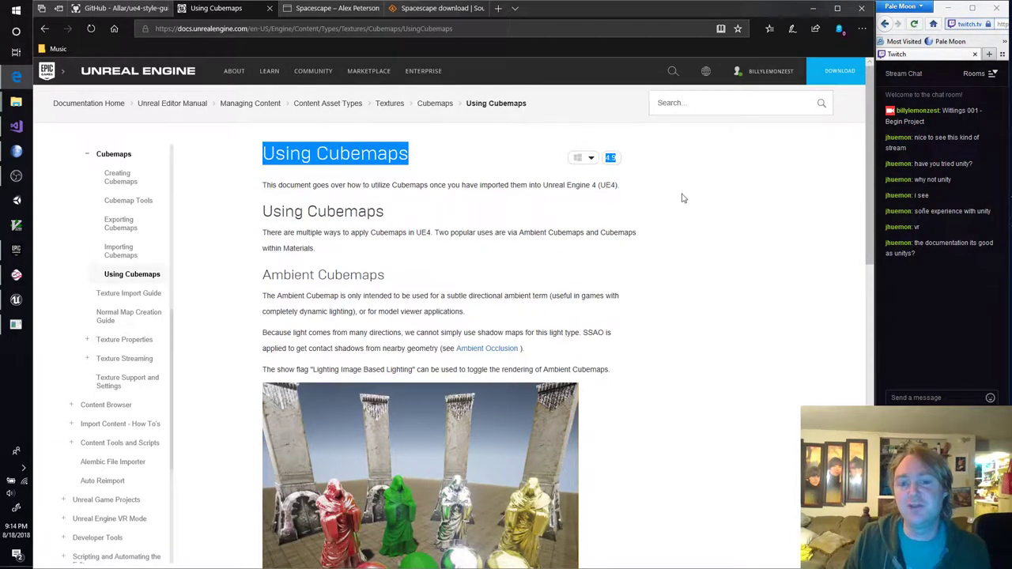
click(697, 273)
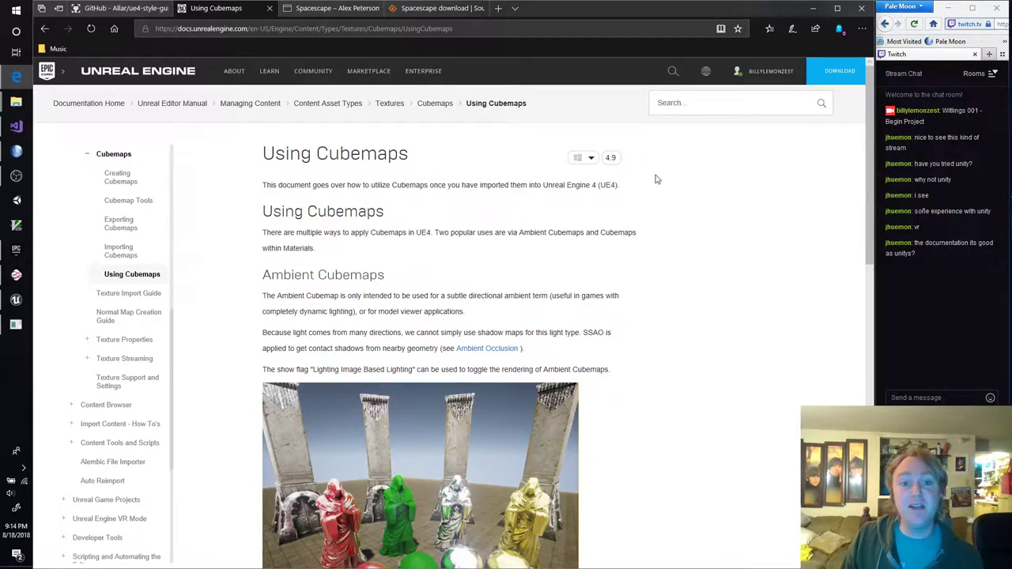
click(51, 34)
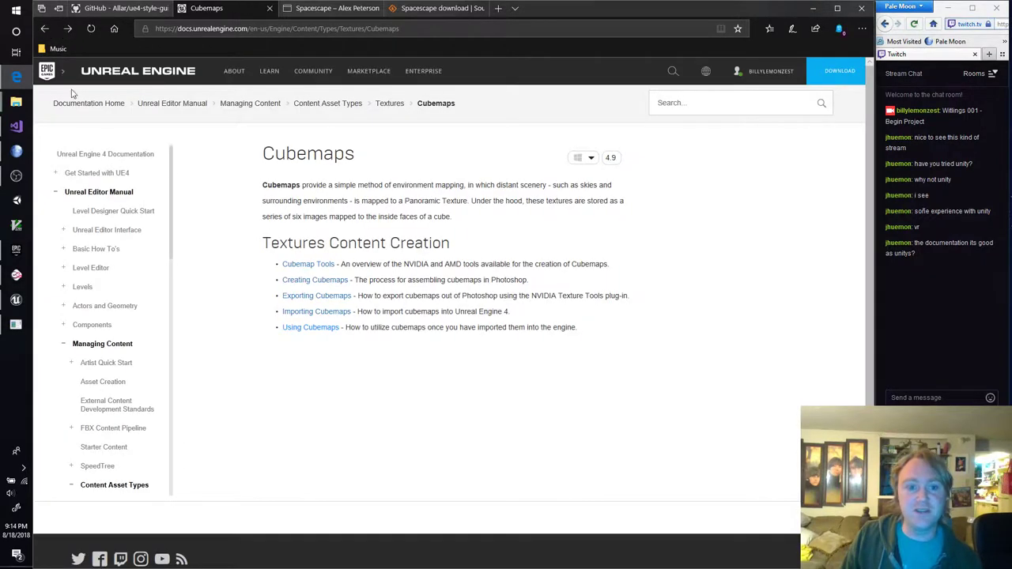
click(45, 28)
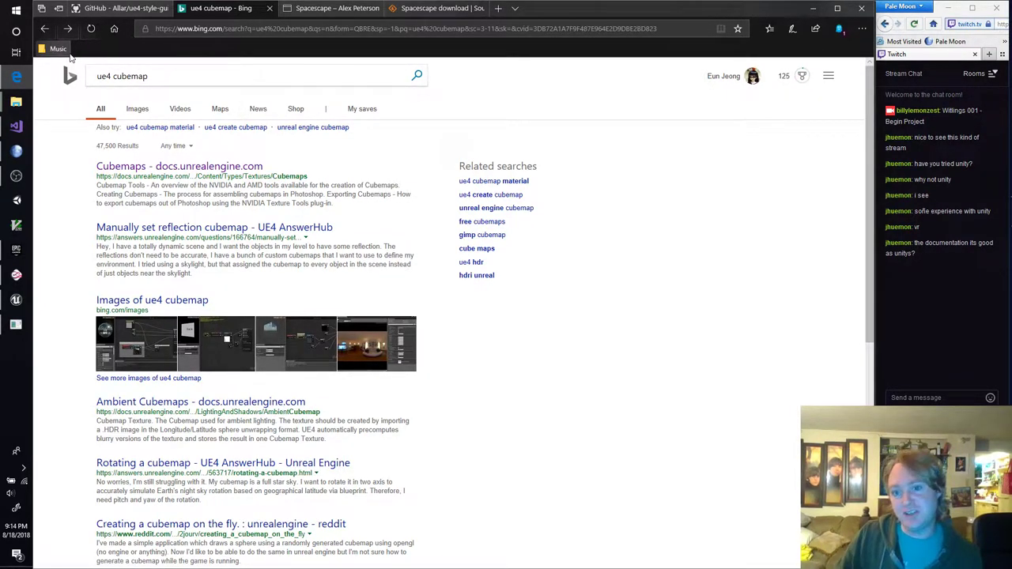
Skim the Ambient Cubemaps documentation result and return to the search results
click(182, 401)
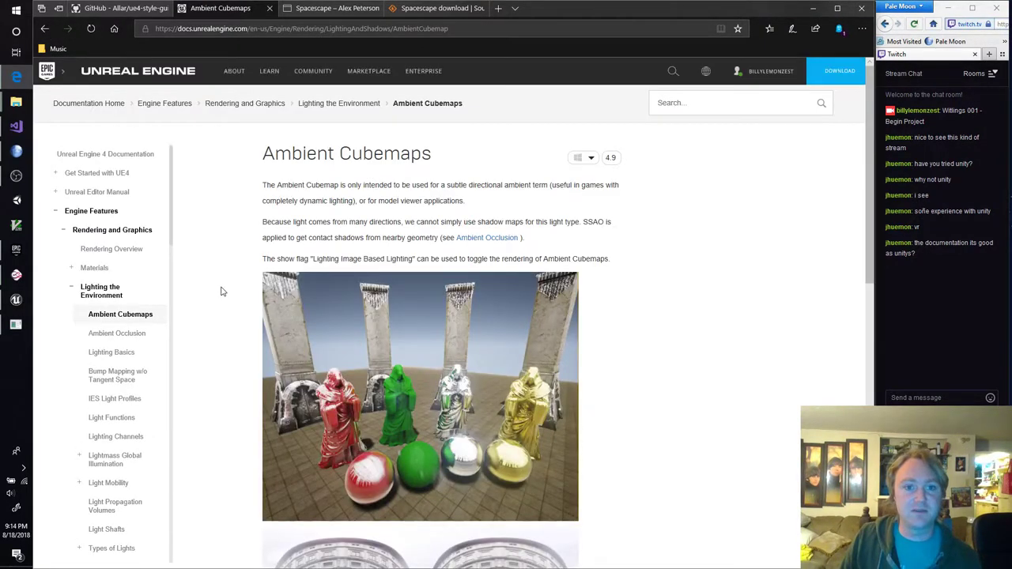
scroll(219, 289, down, 10)
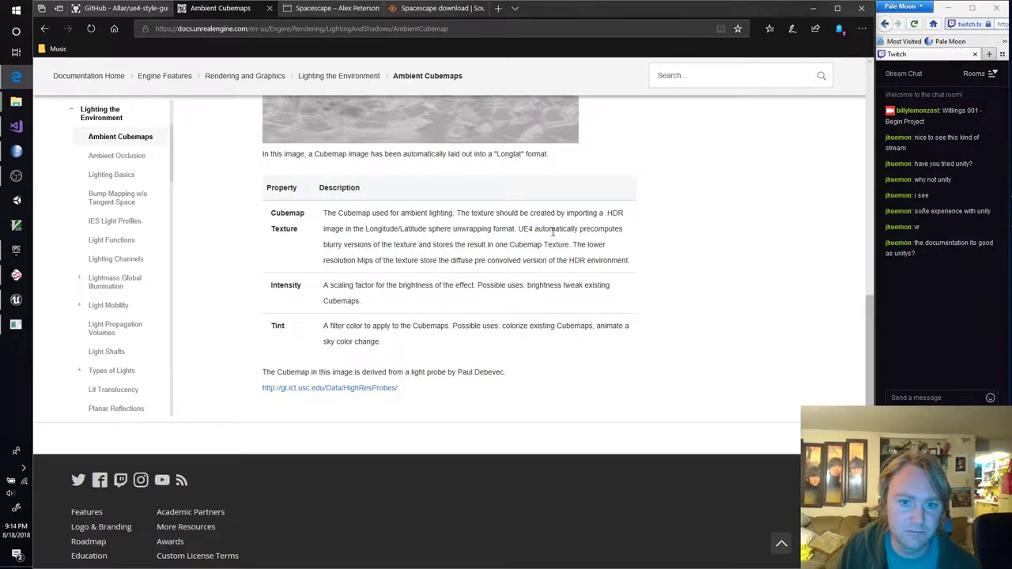
scroll(218, 265, up, 10)
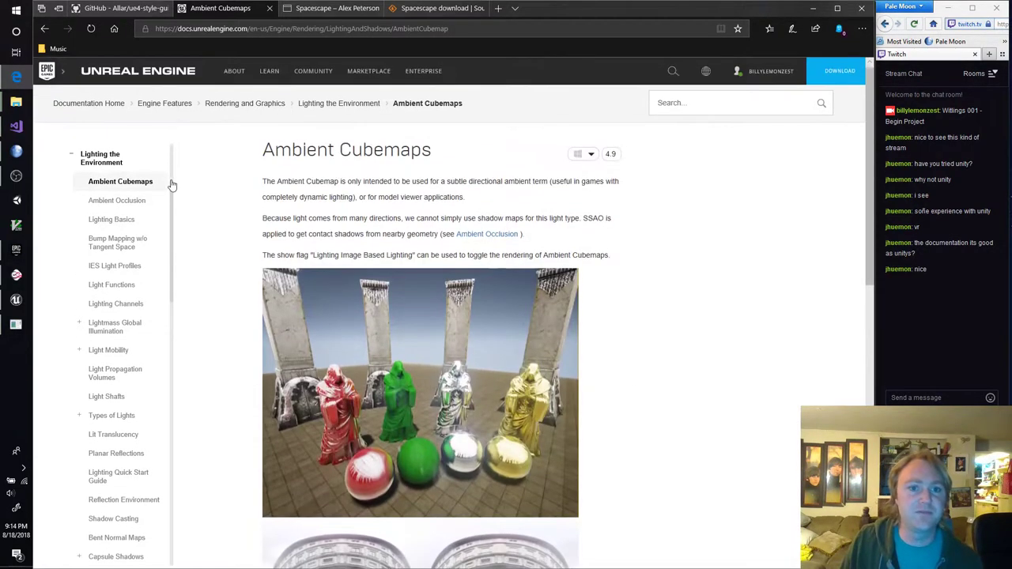
click(45, 28)
Search 'ue4 skybox', glance at the Skybox Creation video, then open the Evermotion skybox tutorial
drag(149, 76, 121, 81)
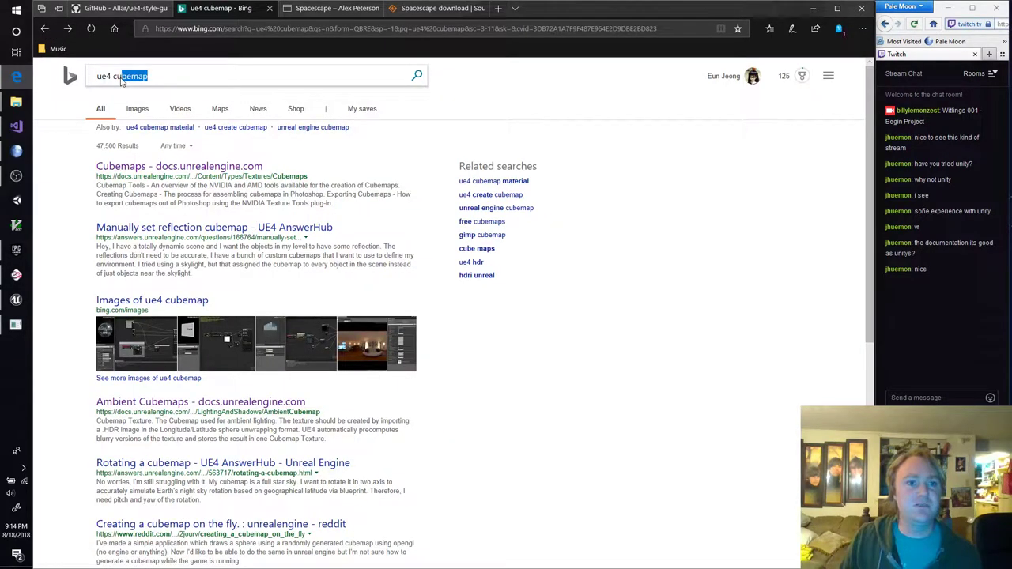
text(skybox)
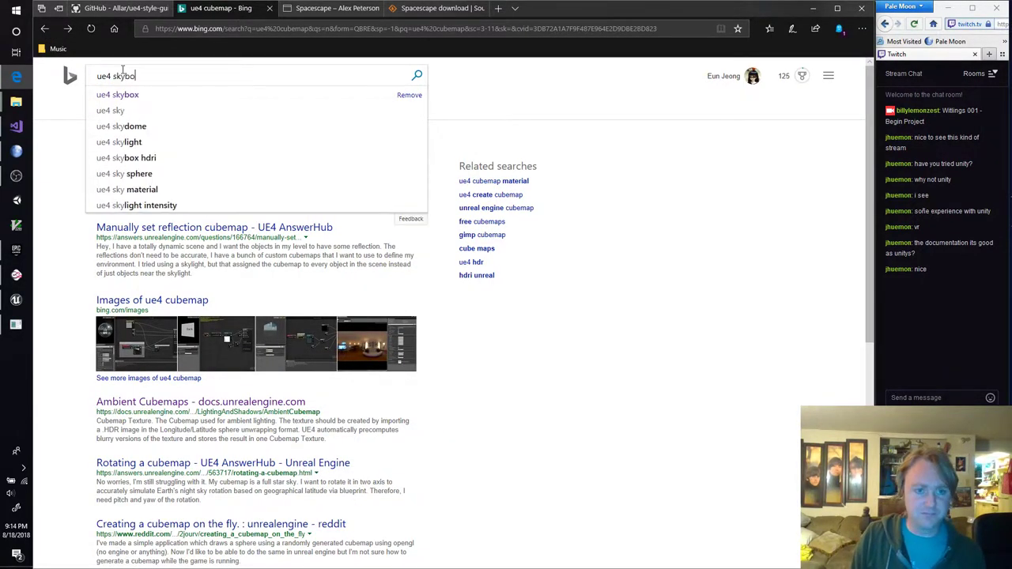
key(Return)
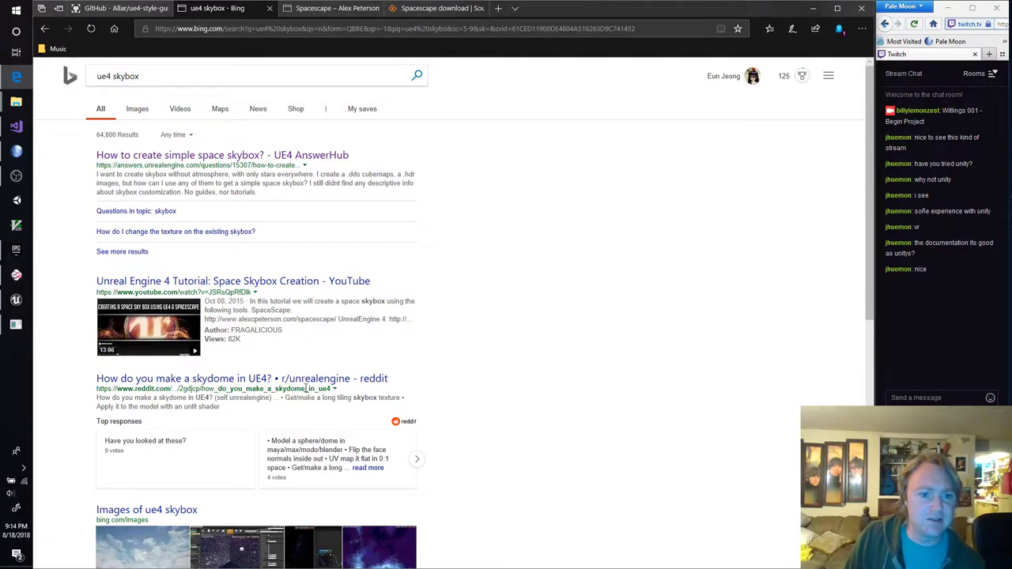
scroll(463, 294, down, 4)
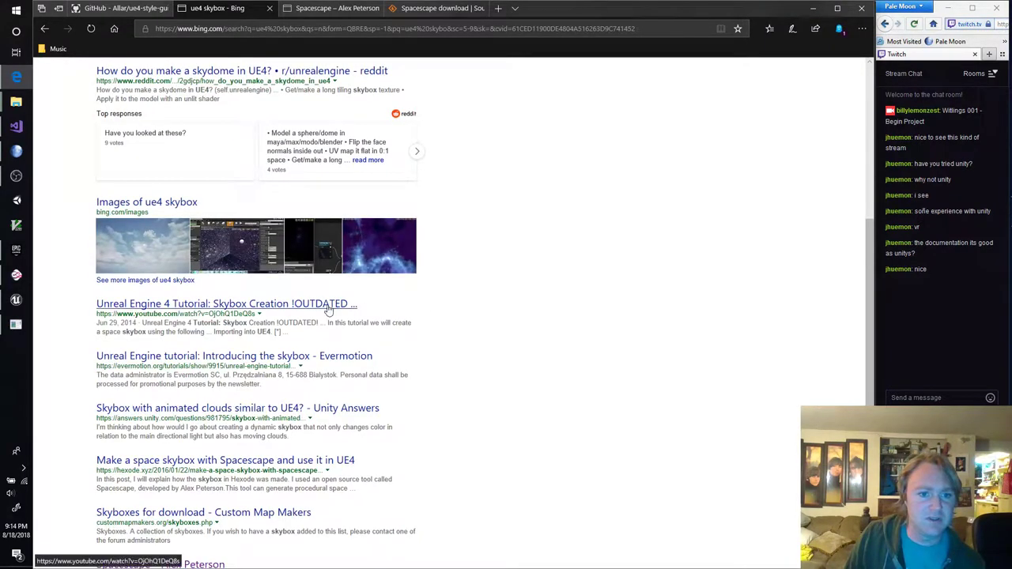
click(329, 309)
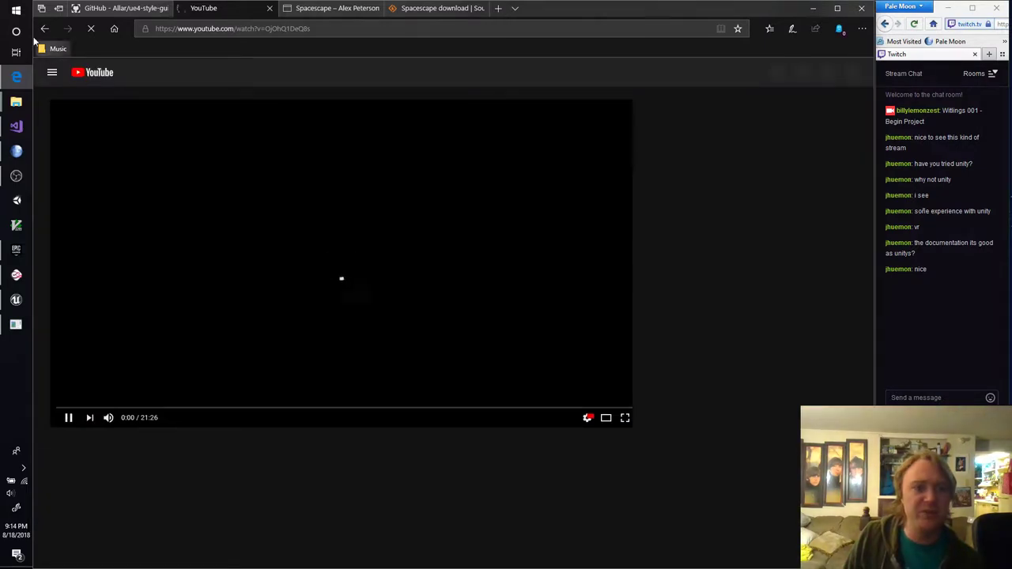
click(45, 29)
scroll(391, 282, down, 3)
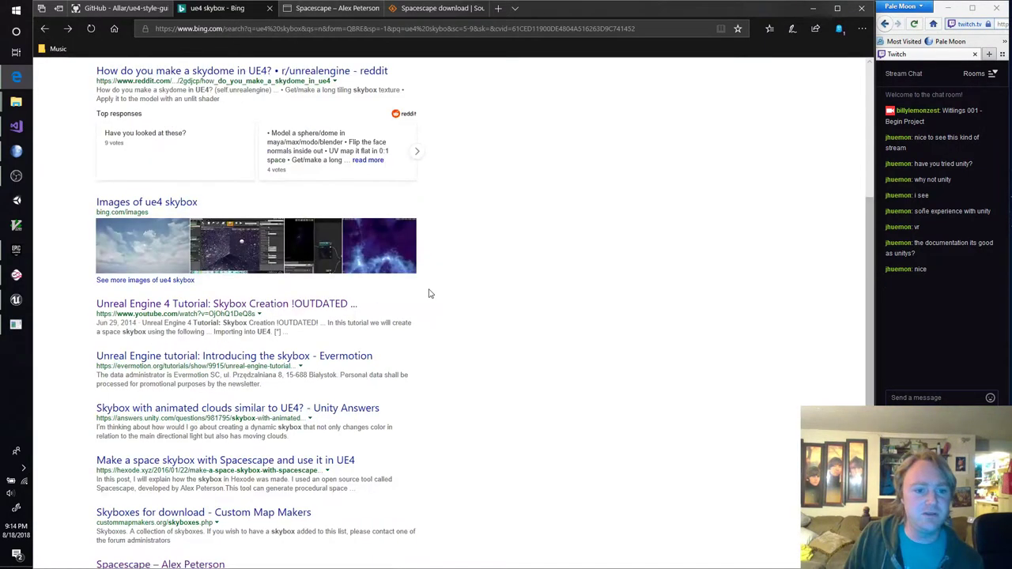
click(350, 357)
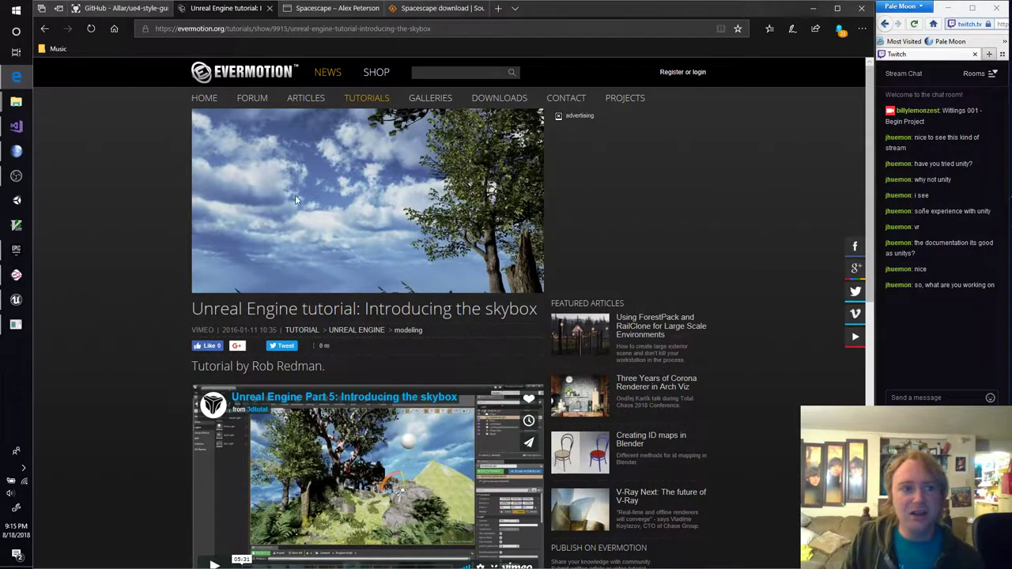
In File Explorer, open MainMenu.unity from the Witlings Assets/Scenes folder
mouse_move(16, 101)
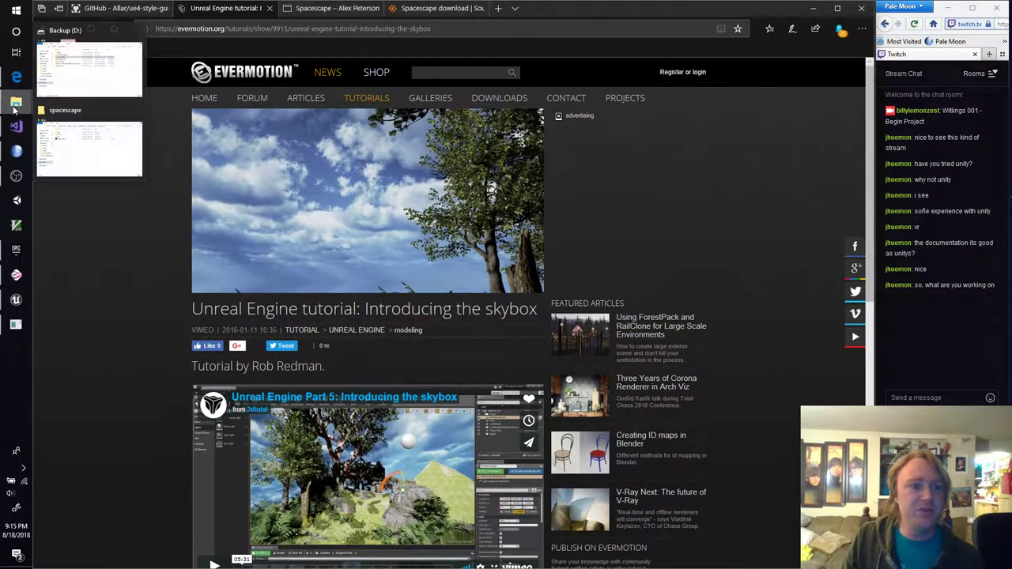
click(98, 79)
click(457, 238)
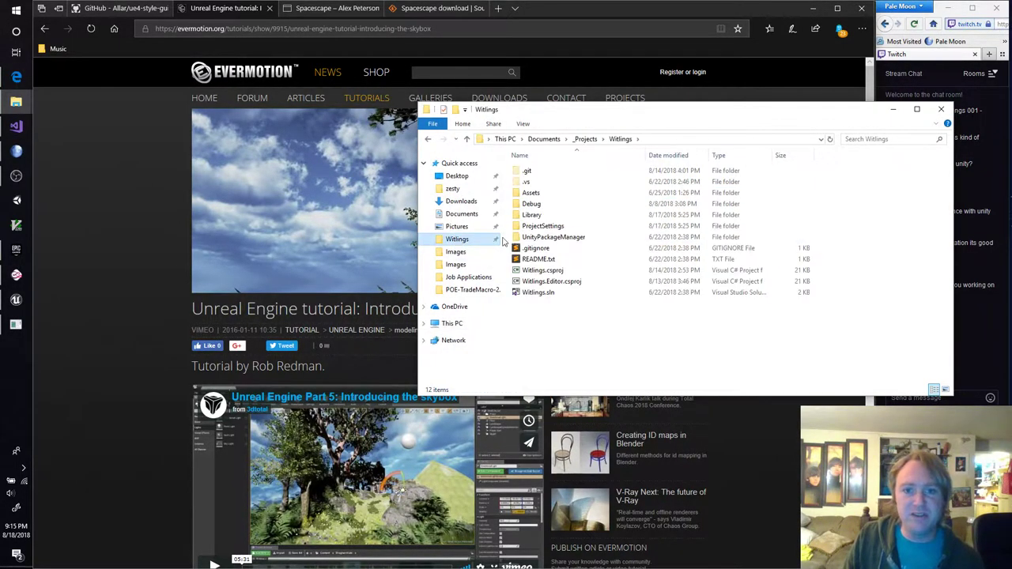
double_click(536, 194)
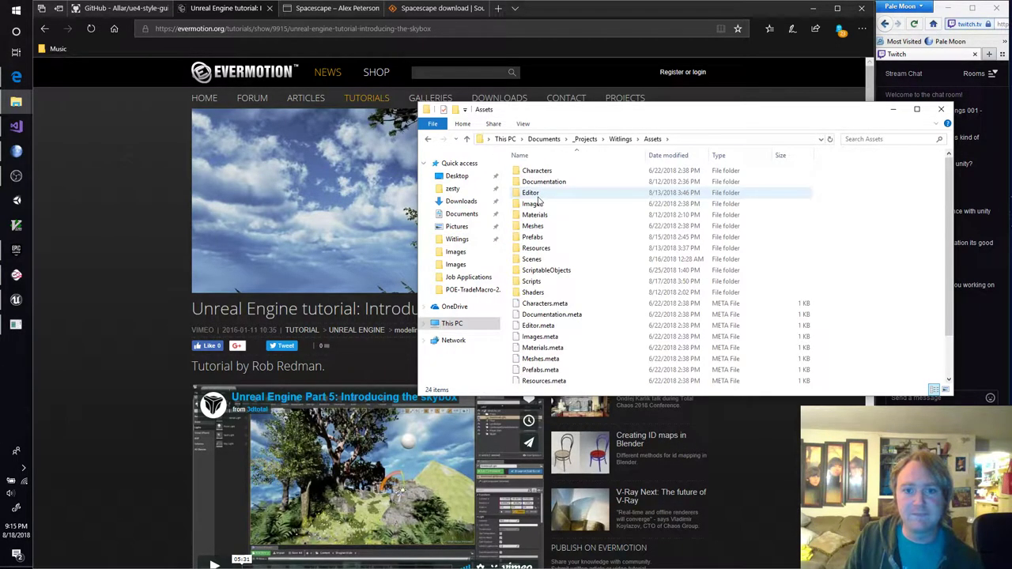
double_click(531, 258)
click(545, 260)
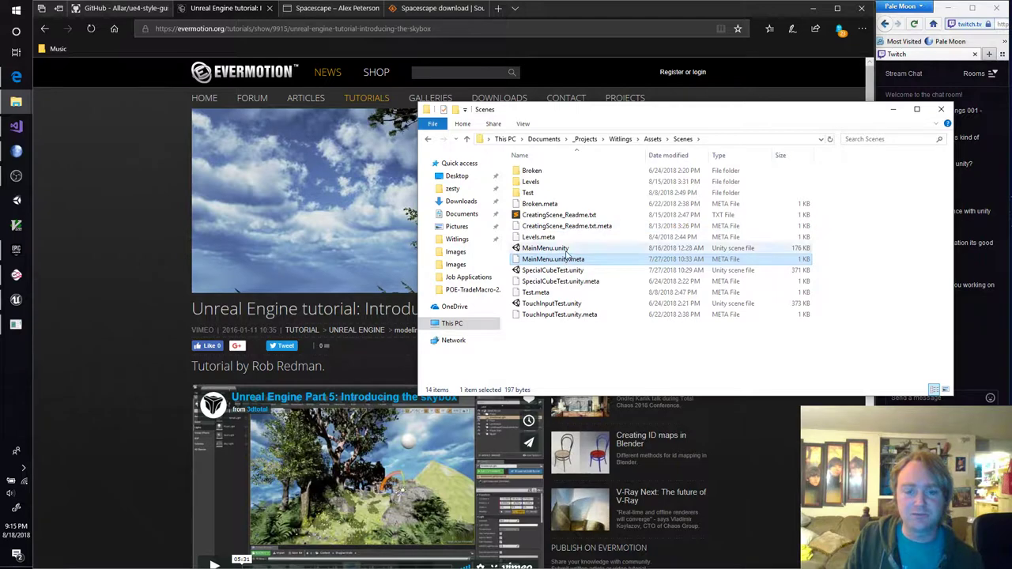
double_click(566, 249)
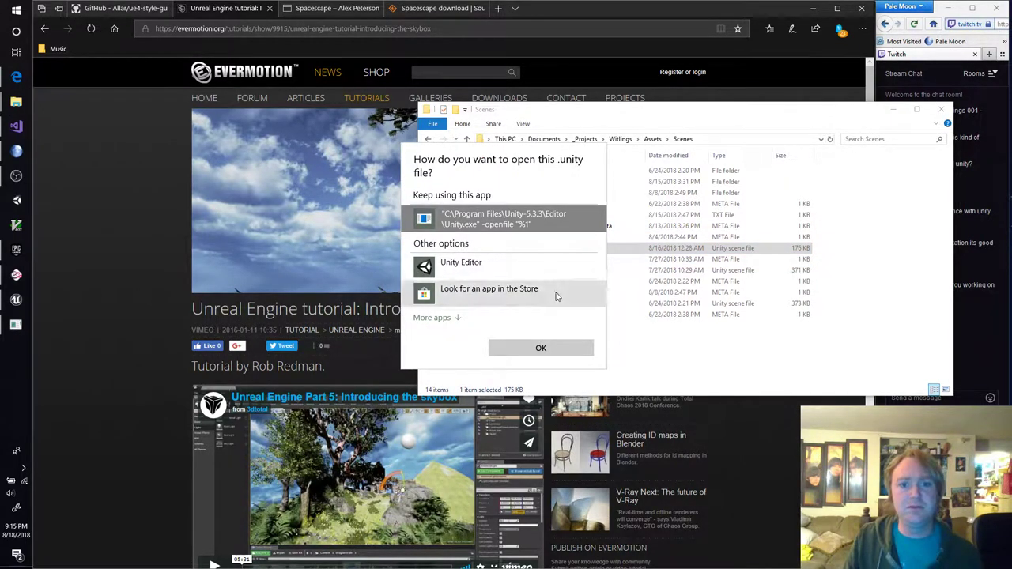
Open the scene with Unity Editor and load the Witlings project from the launcher
key(Return)
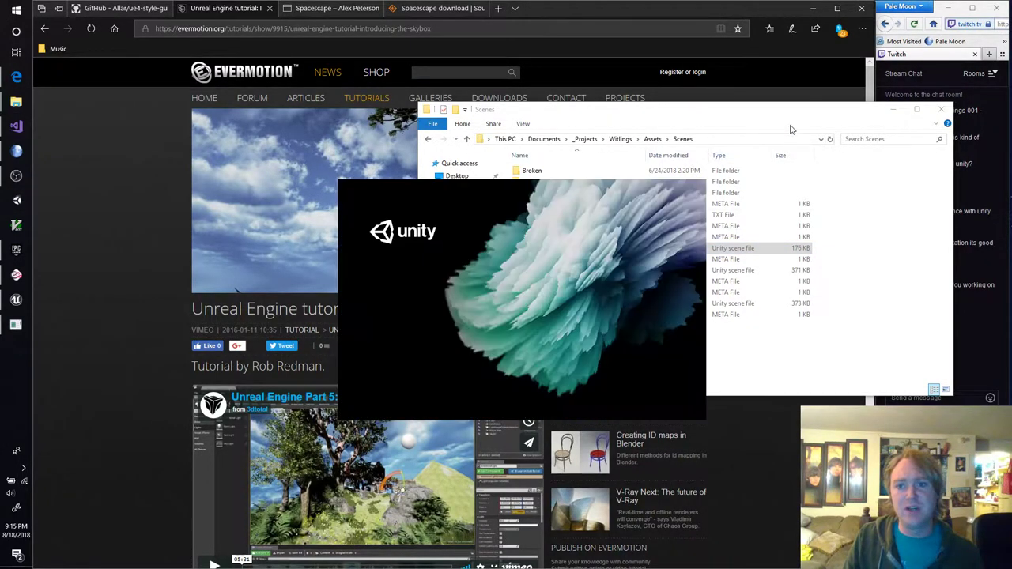
drag(796, 115, 621, 115)
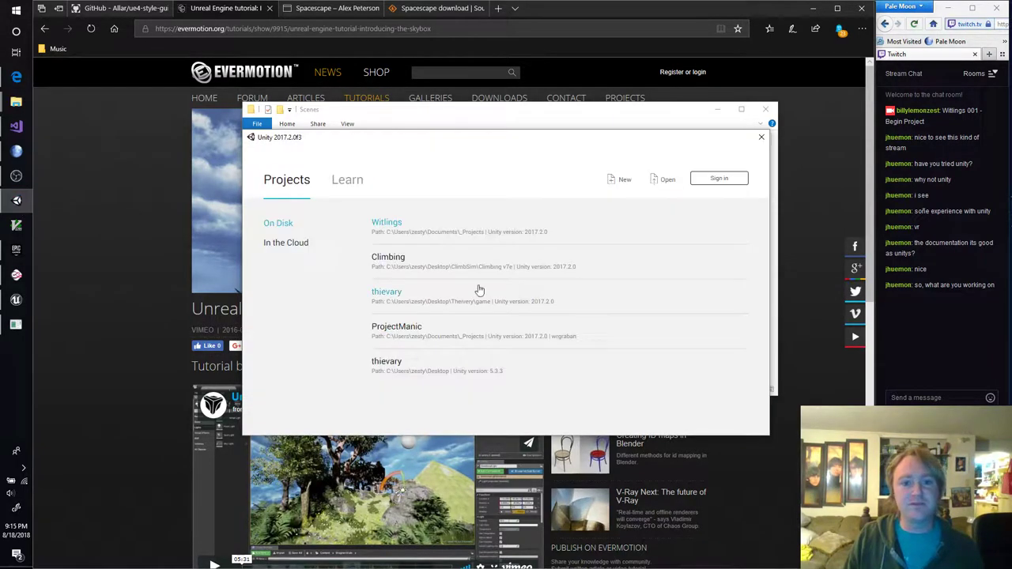
click(391, 228)
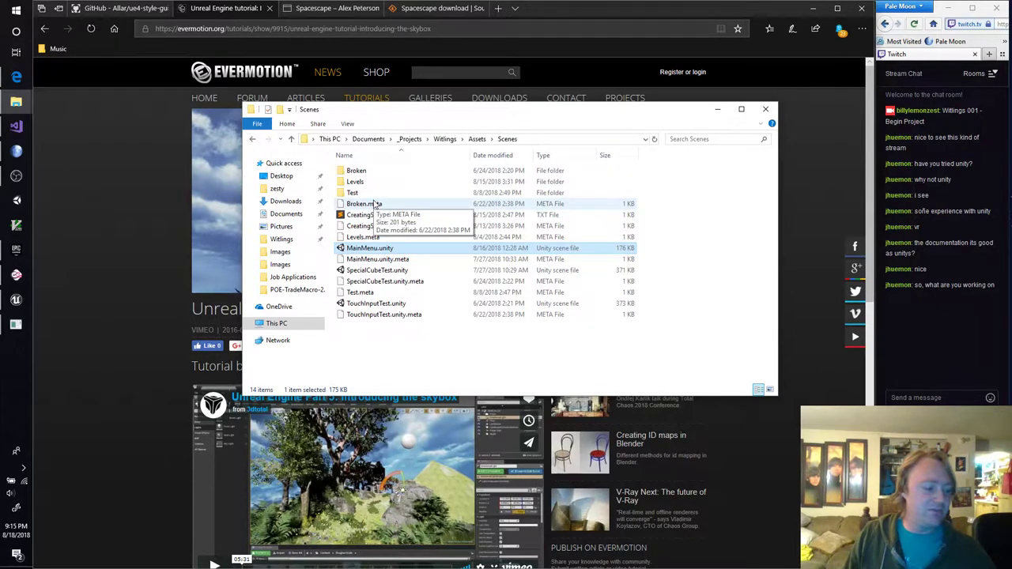
key(alt+Tab)
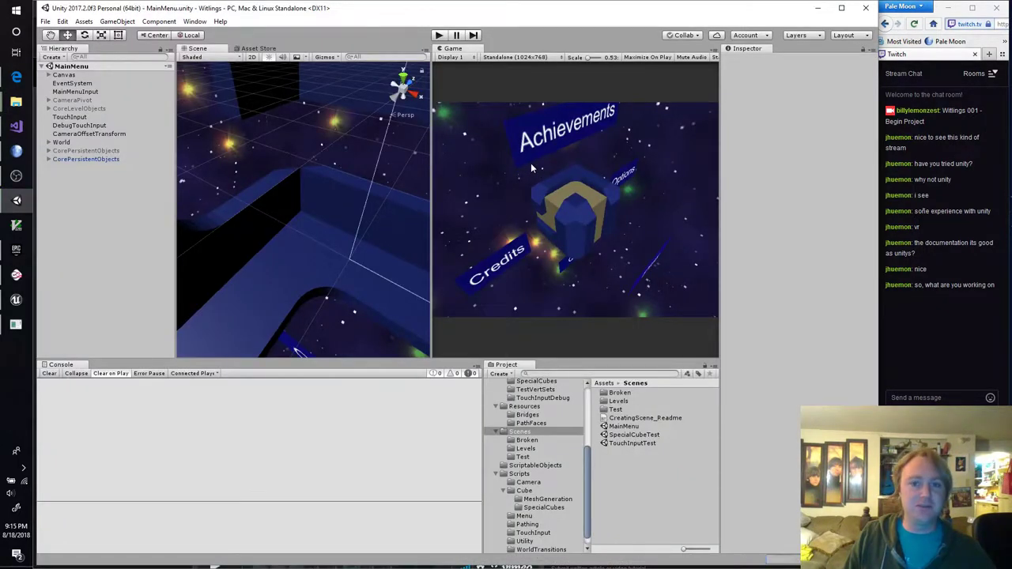
Play the MainMenu scene, rotate the cube through Quit, Achievements and Options, then choose Play
click(439, 36)
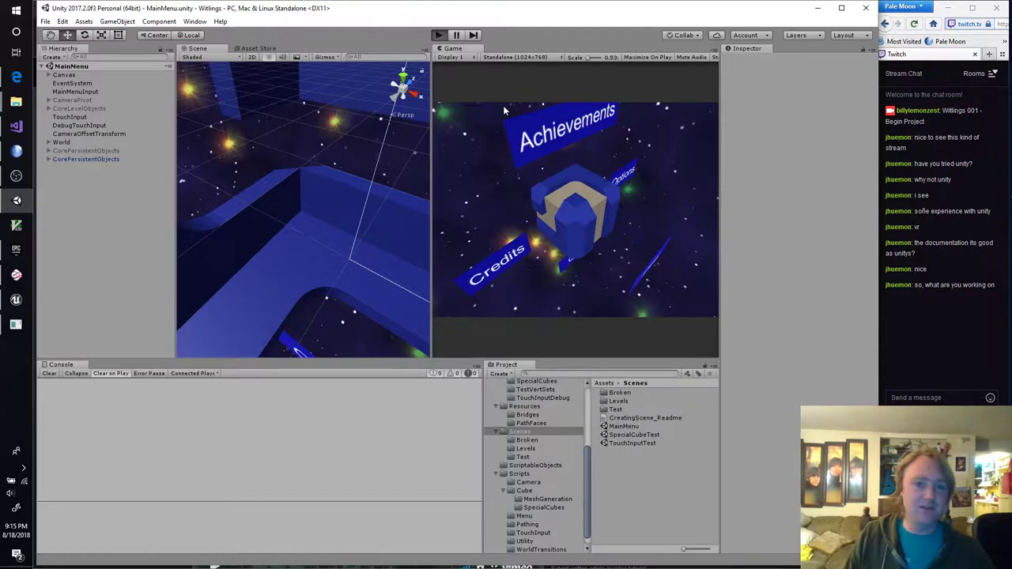
key(ctrl+p)
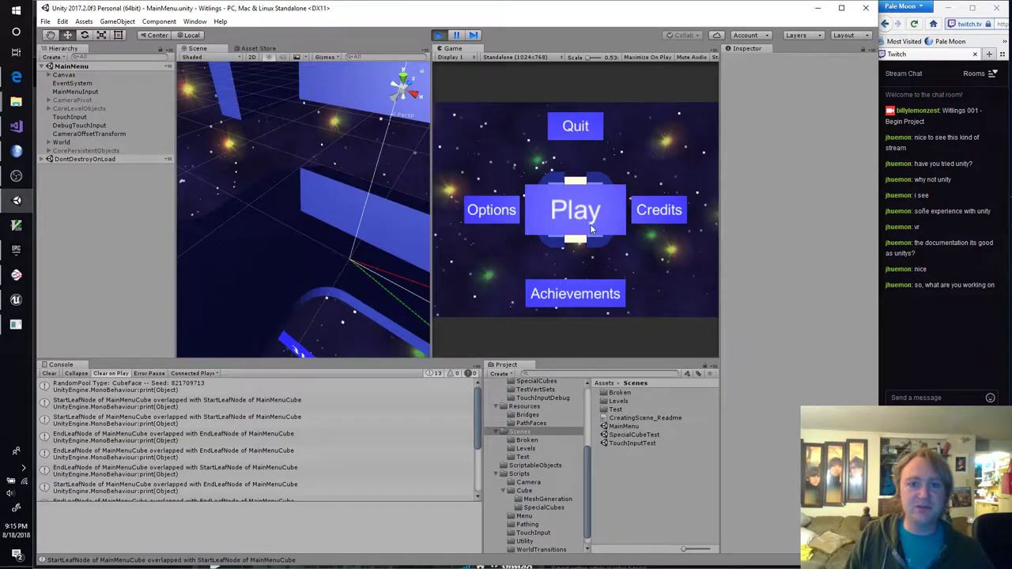
drag(599, 210, 581, 189)
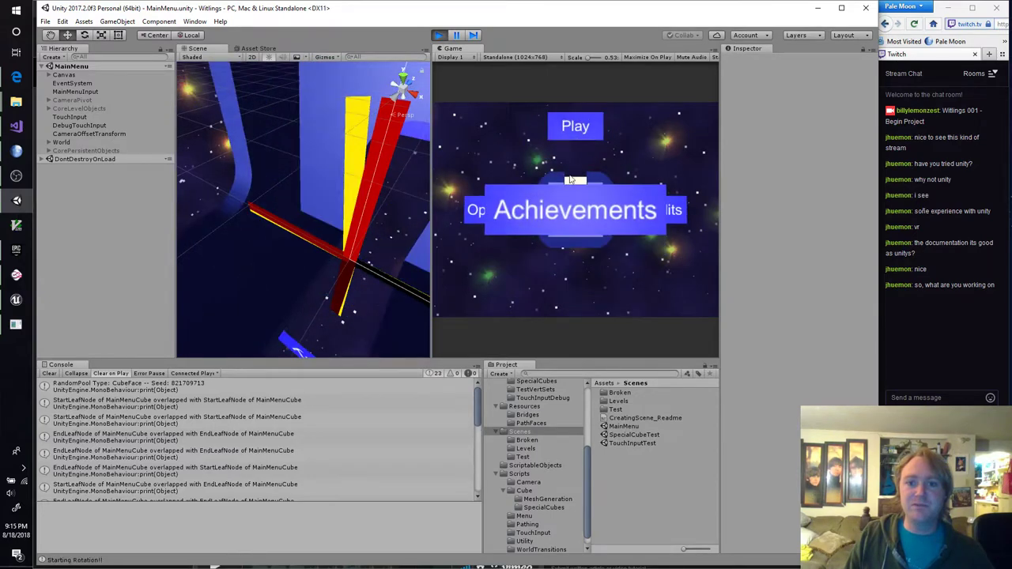
drag(574, 245, 572, 292)
drag(604, 213, 452, 224)
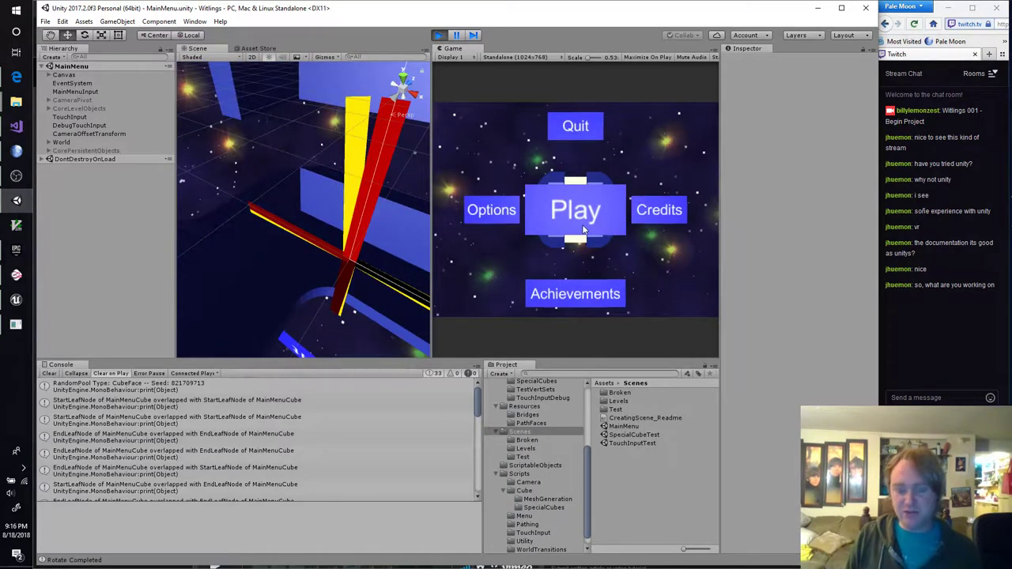
click(582, 224)
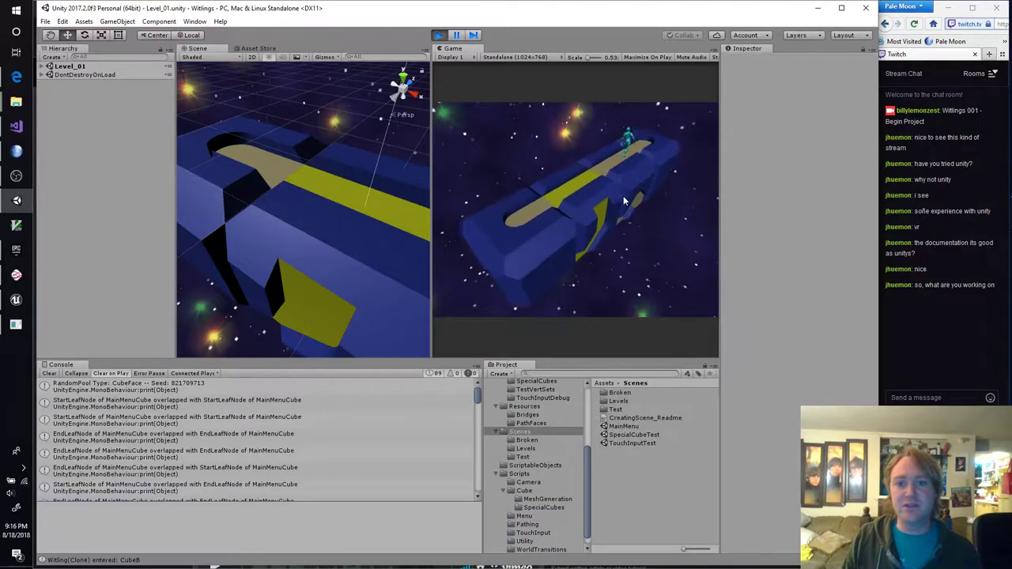
Rotate several cube segments in the running game, turning one so its yellow band faces up, then stop playing
drag(623, 196, 568, 222)
drag(599, 172, 554, 235)
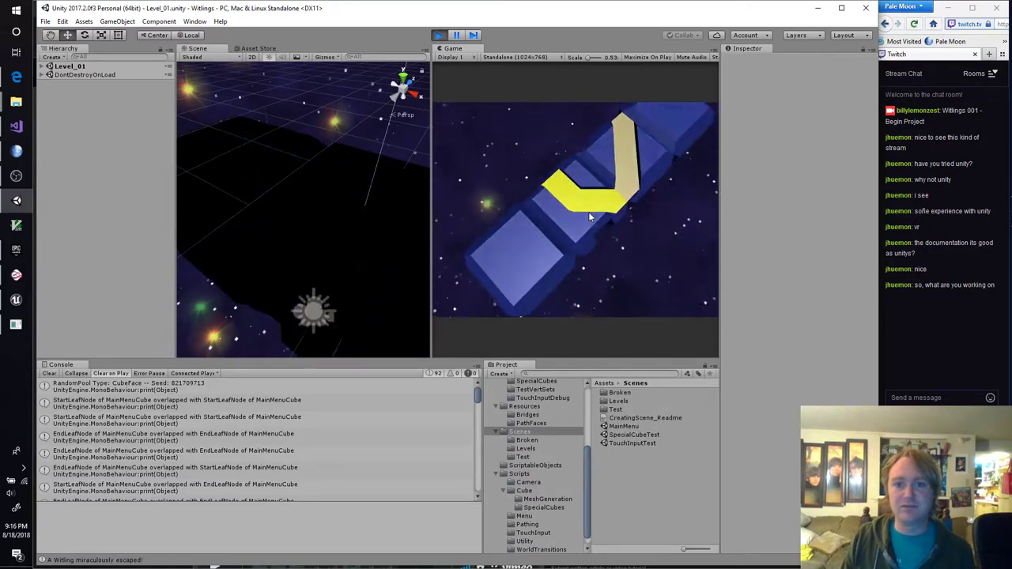
drag(598, 205, 624, 155)
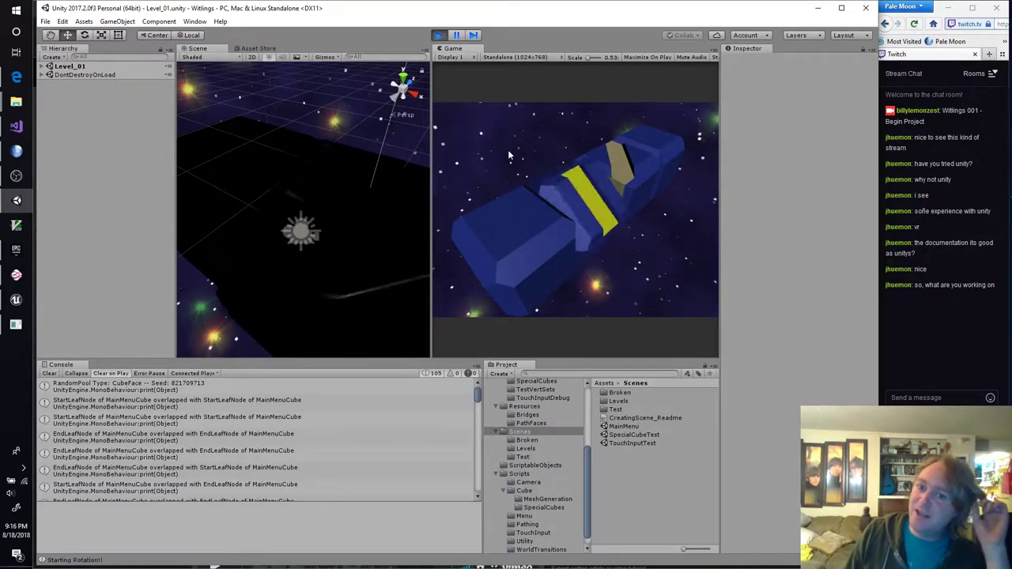
drag(607, 178, 499, 249)
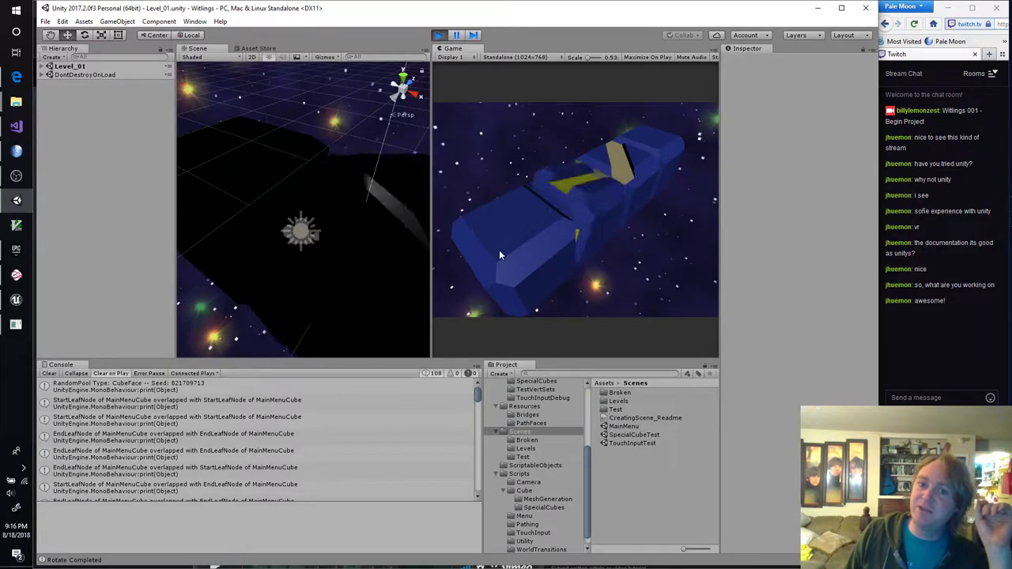
drag(586, 208, 570, 200)
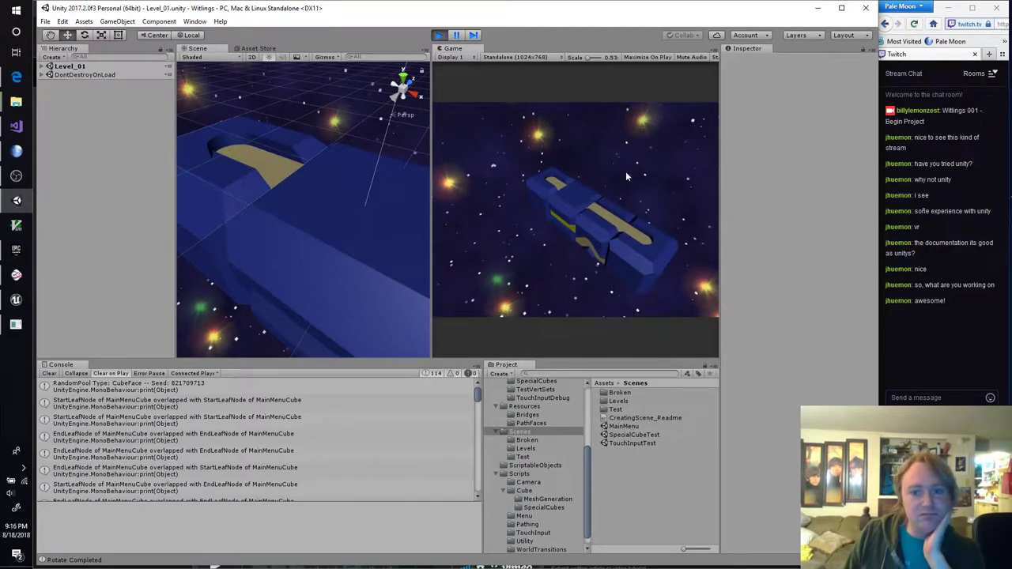
drag(587, 201, 629, 180)
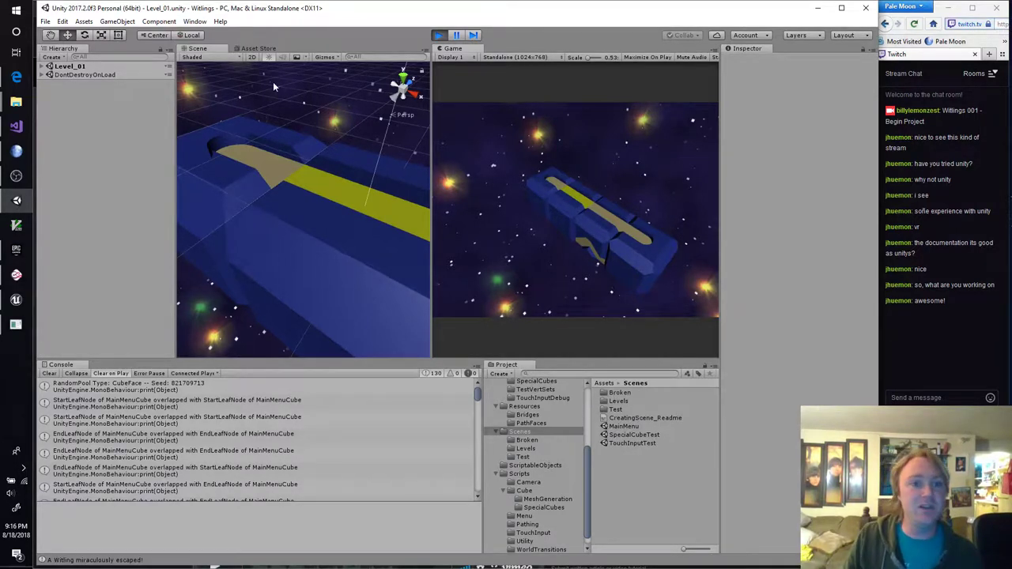
click(444, 36)
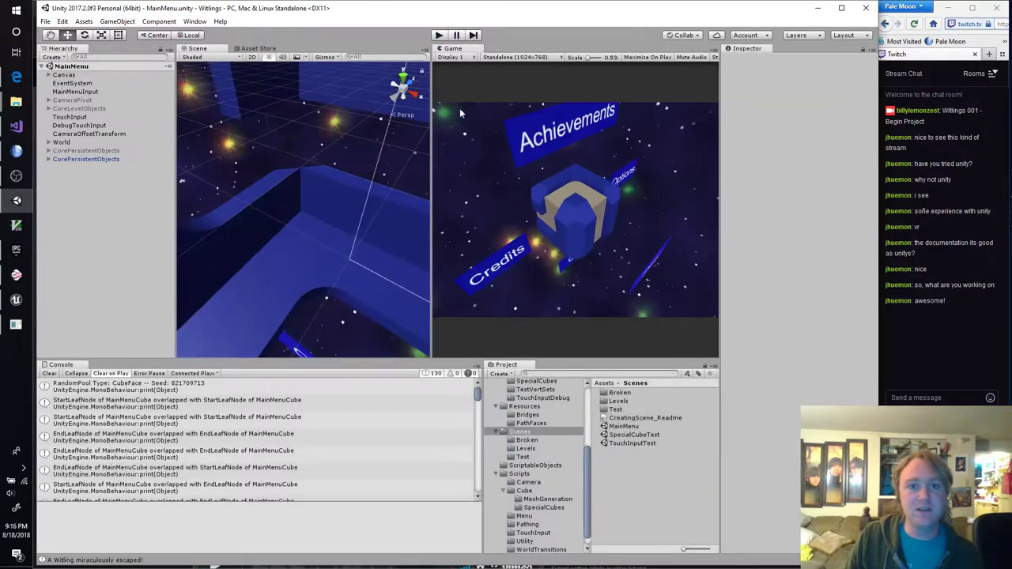
Browse the scene folders and open the Level_01 scene from Levels
click(536, 457)
click(544, 441)
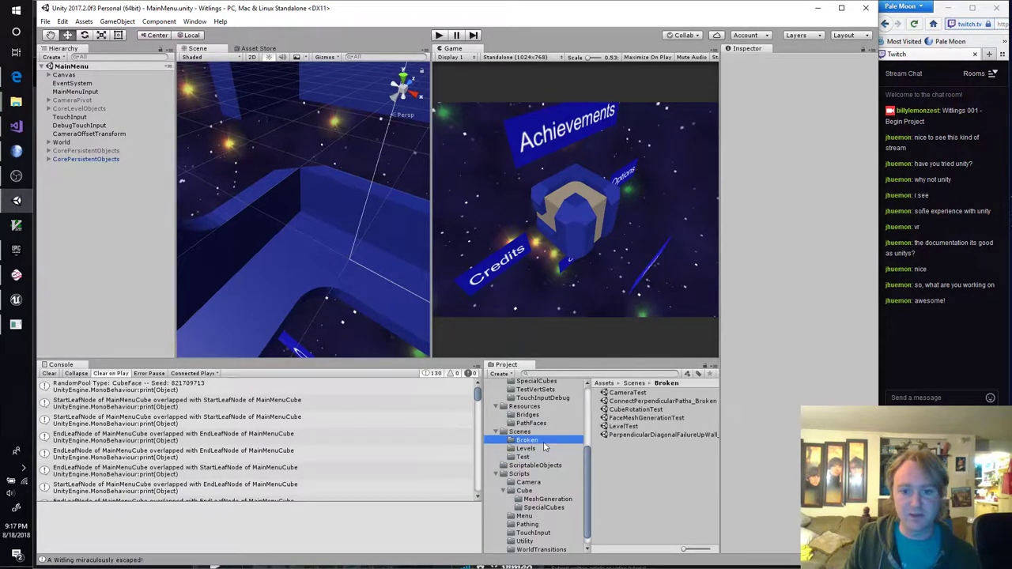
click(541, 458)
click(526, 449)
double_click(621, 393)
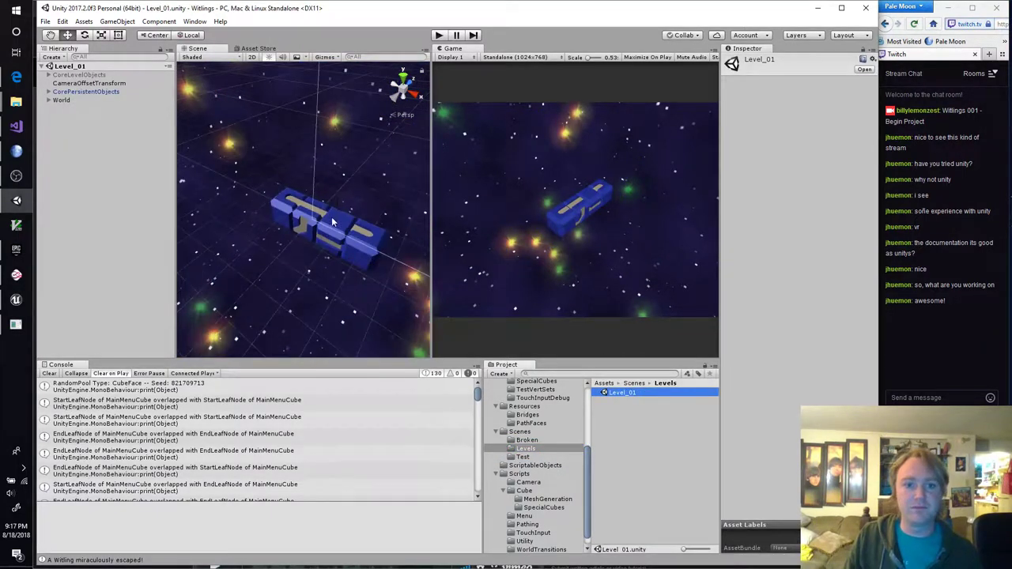
Duplicate CubeA under World > Cubes four times, moving each copy one unit up or along X
click(45, 102)
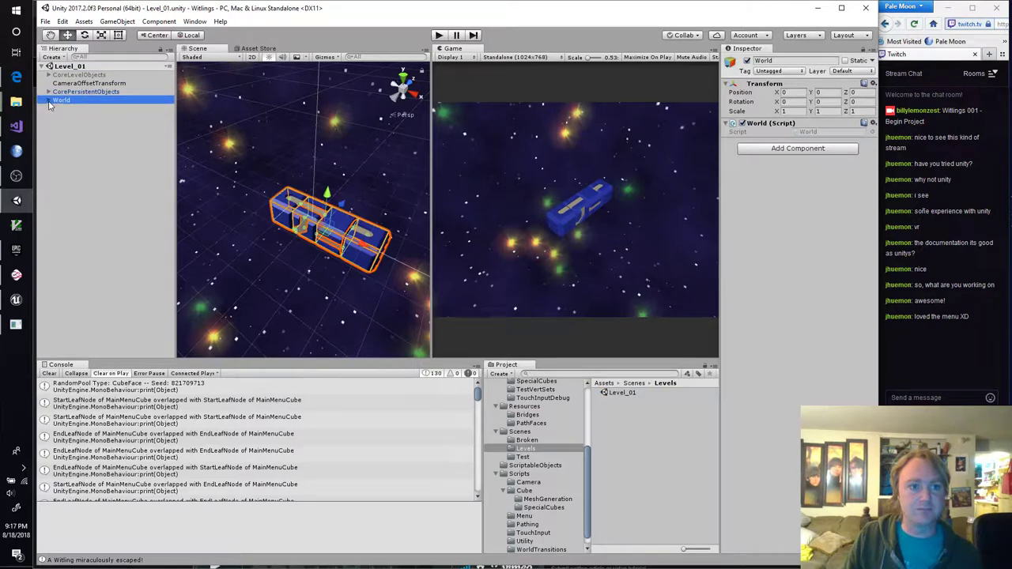
click(48, 101)
click(55, 126)
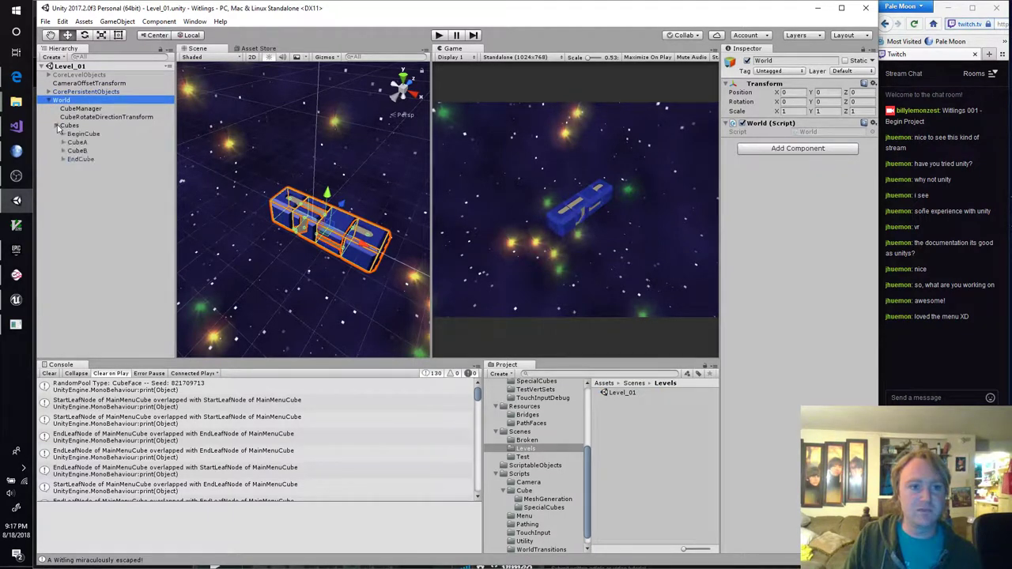
click(79, 142)
key(ctrl+d)
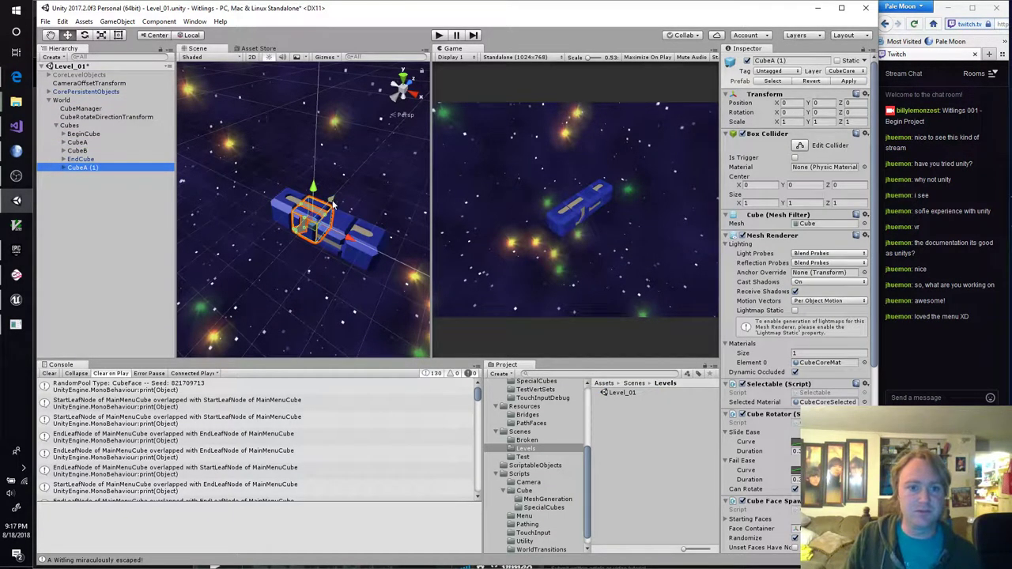
drag(333, 204, 335, 158)
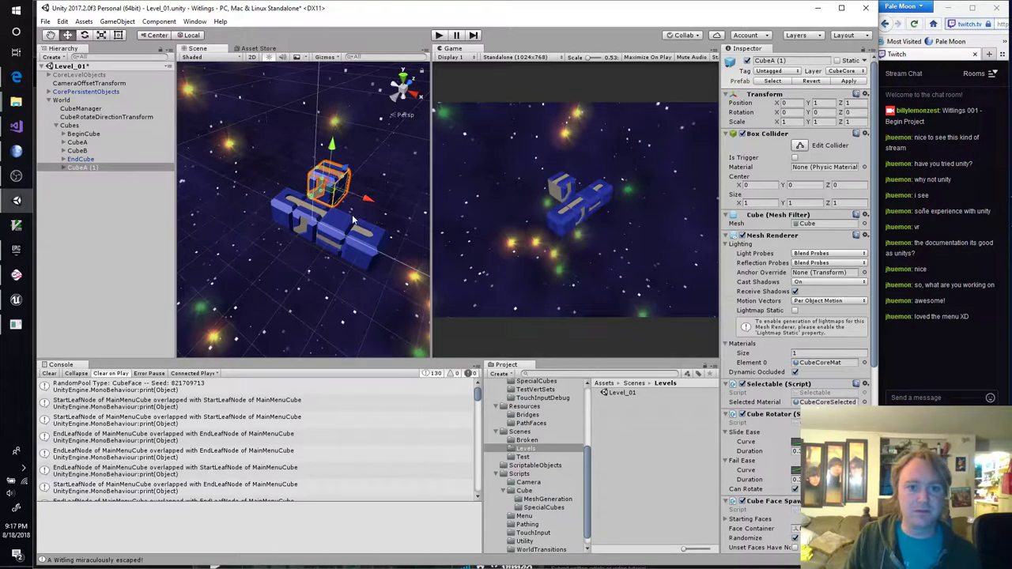
key(ctrl+d)
drag(364, 199, 387, 209)
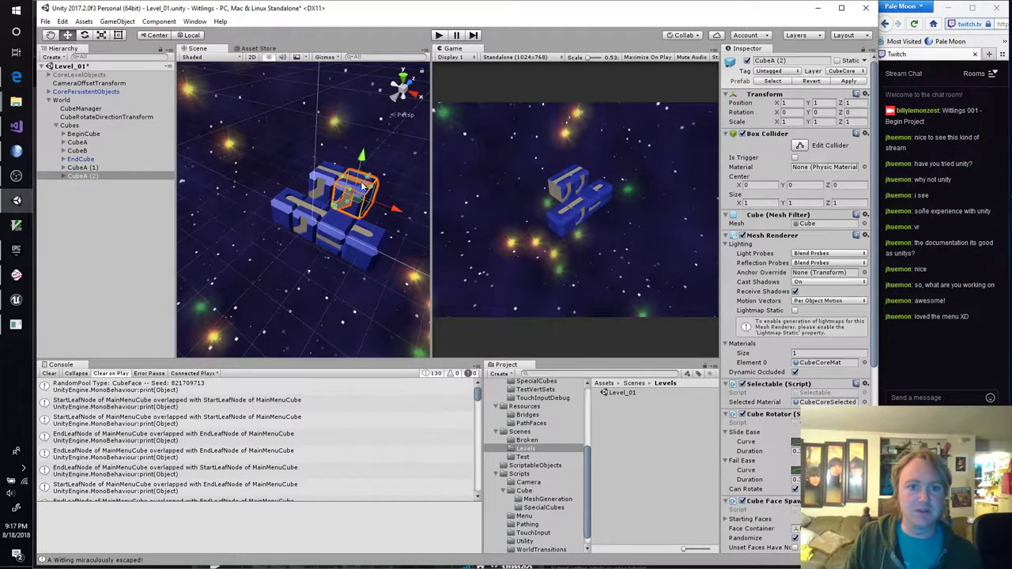
key(ctrl+d)
drag(361, 159, 364, 146)
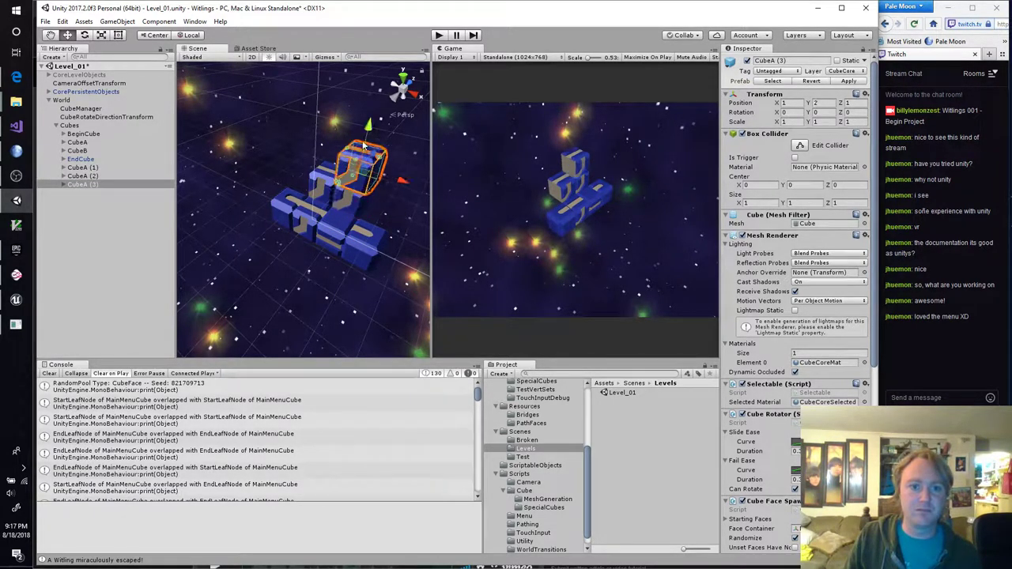
key(ctrl+d)
drag(402, 182, 425, 194)
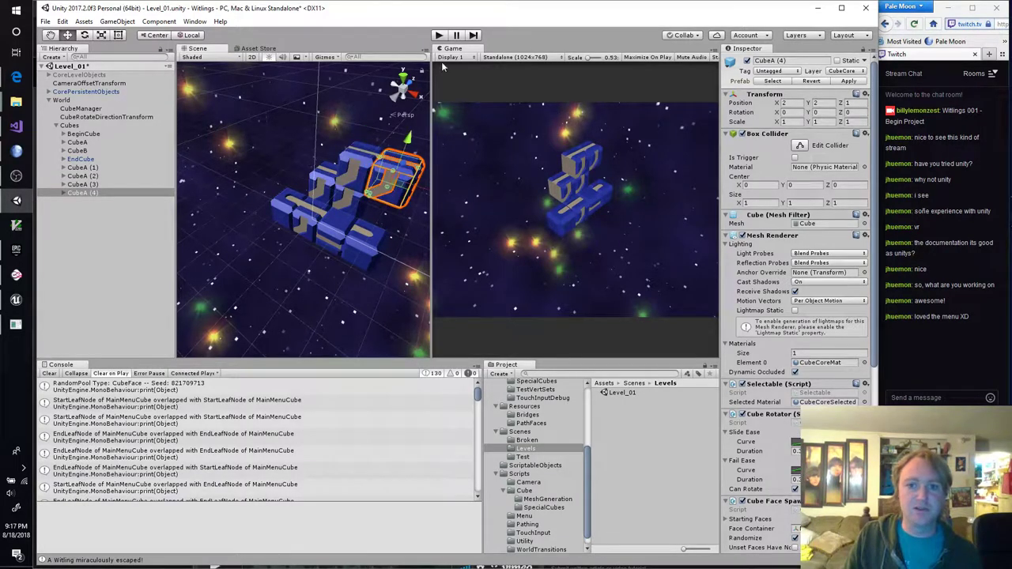
click(445, 35)
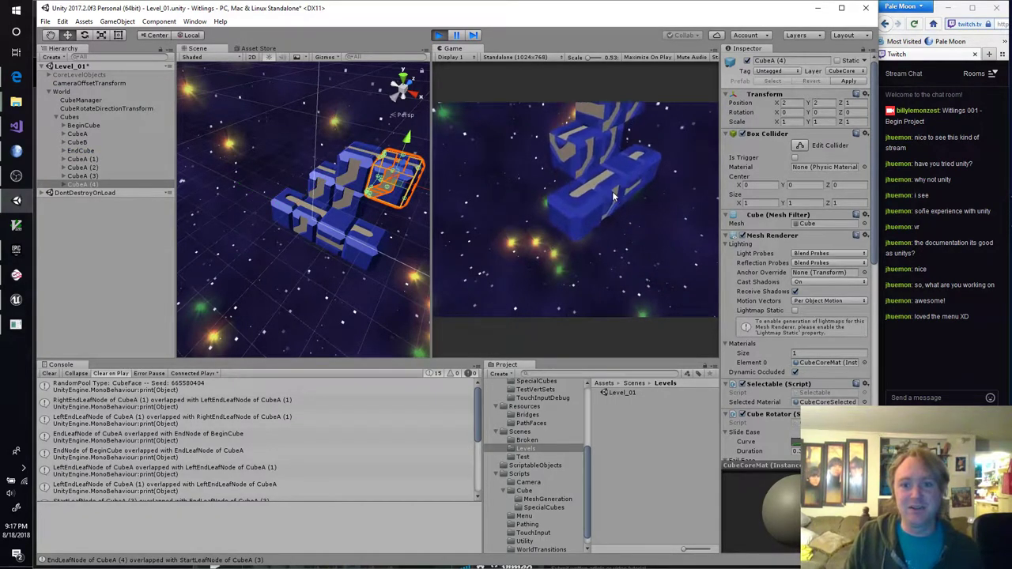
click(552, 207)
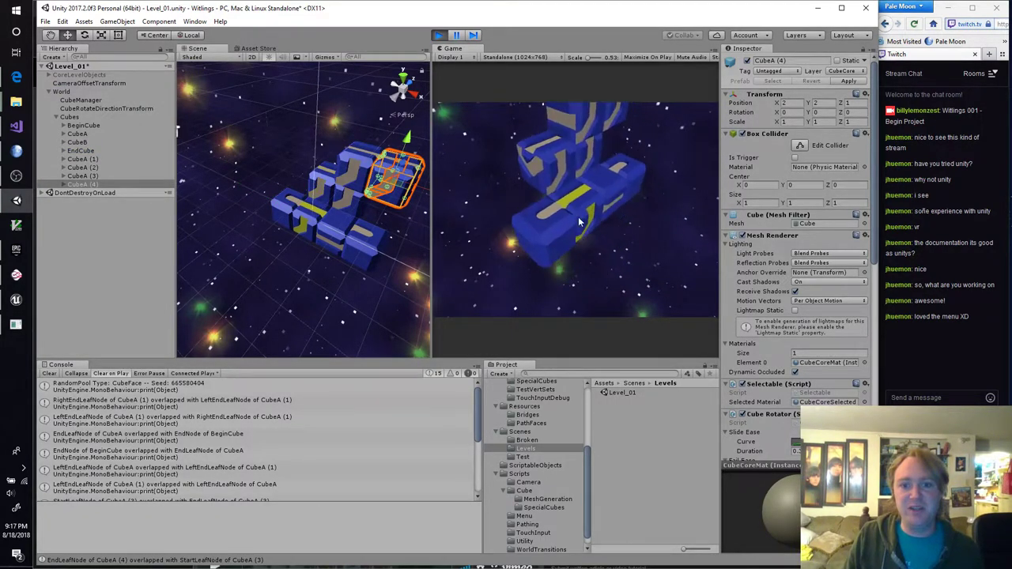
click(544, 166)
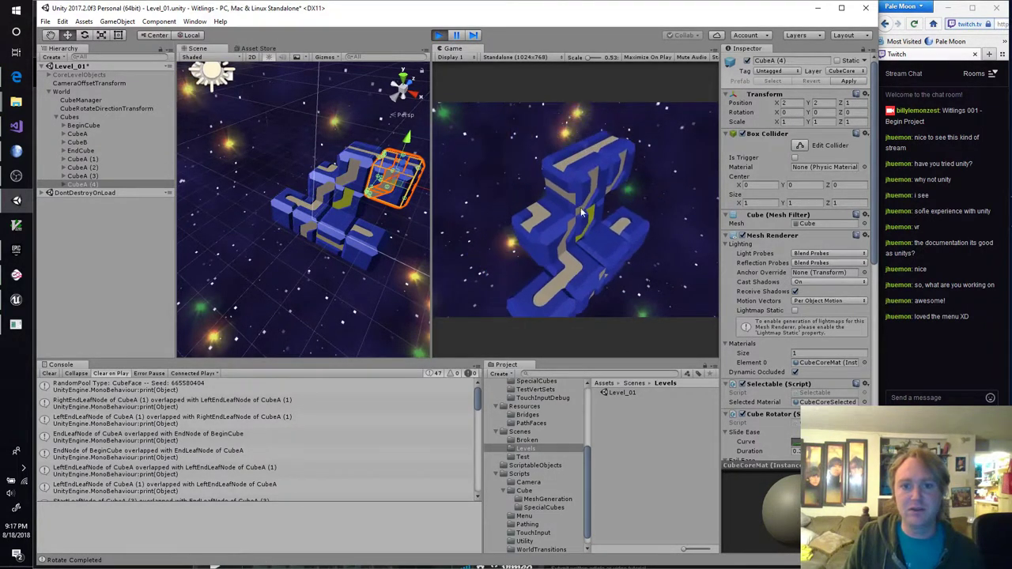
click(587, 227)
click(592, 229)
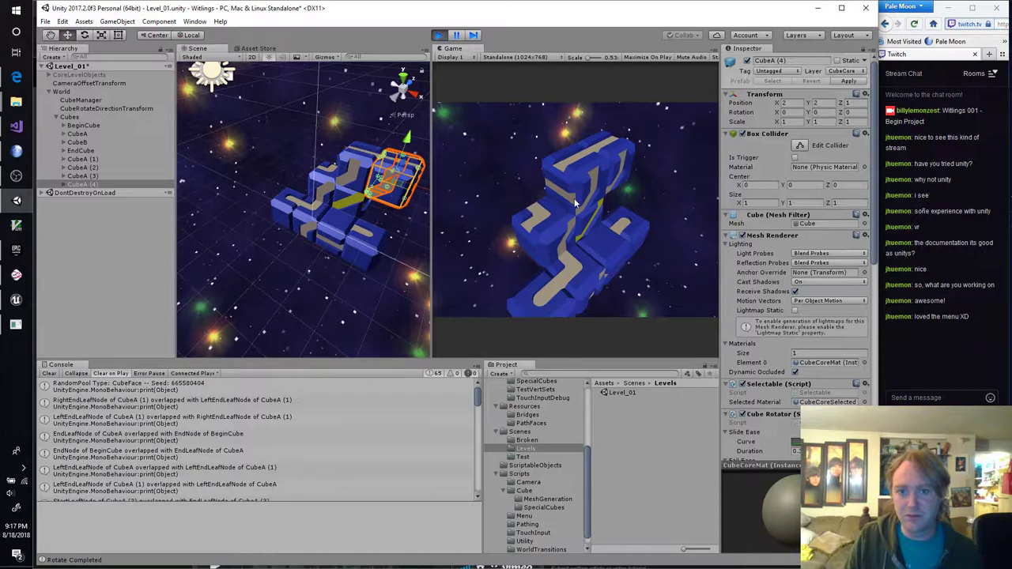
click(581, 210)
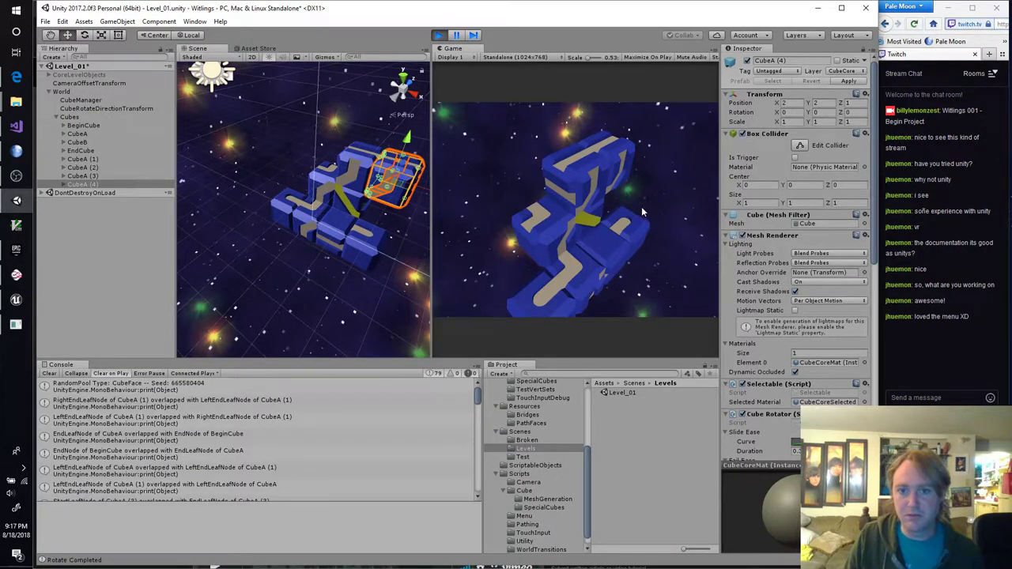
drag(599, 255, 573, 199)
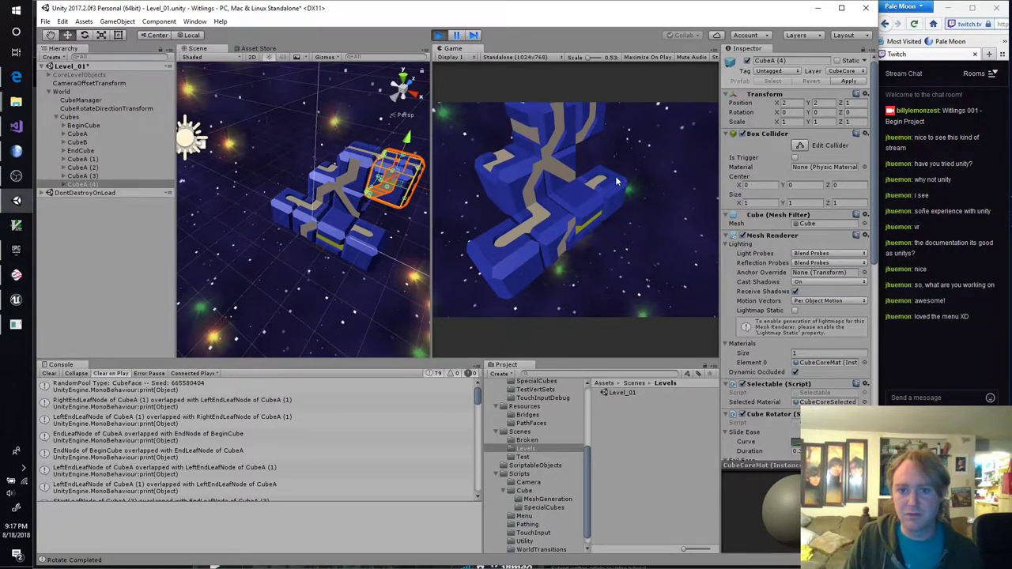
click(589, 225)
click(578, 201)
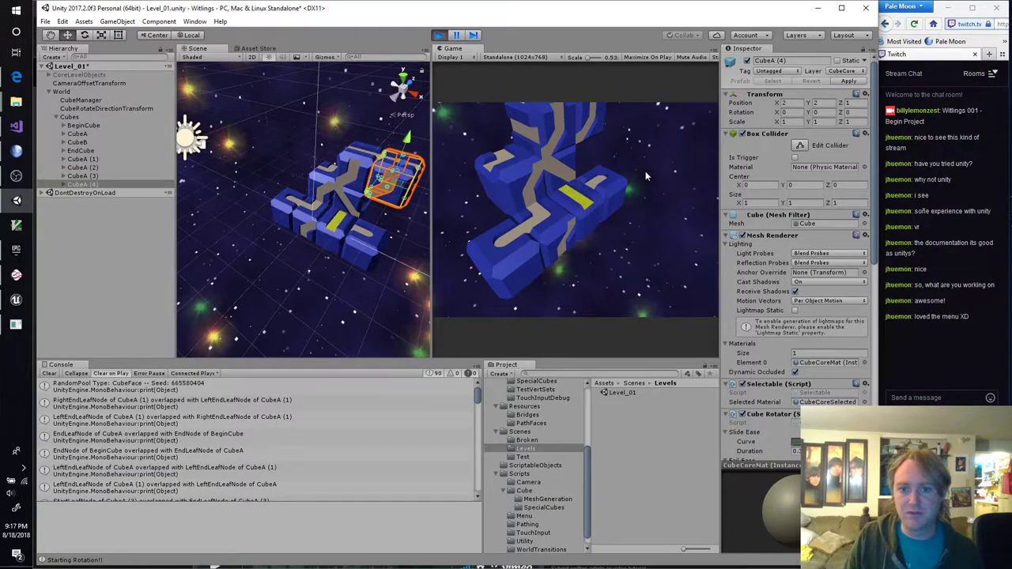
drag(558, 144, 563, 195)
click(552, 191)
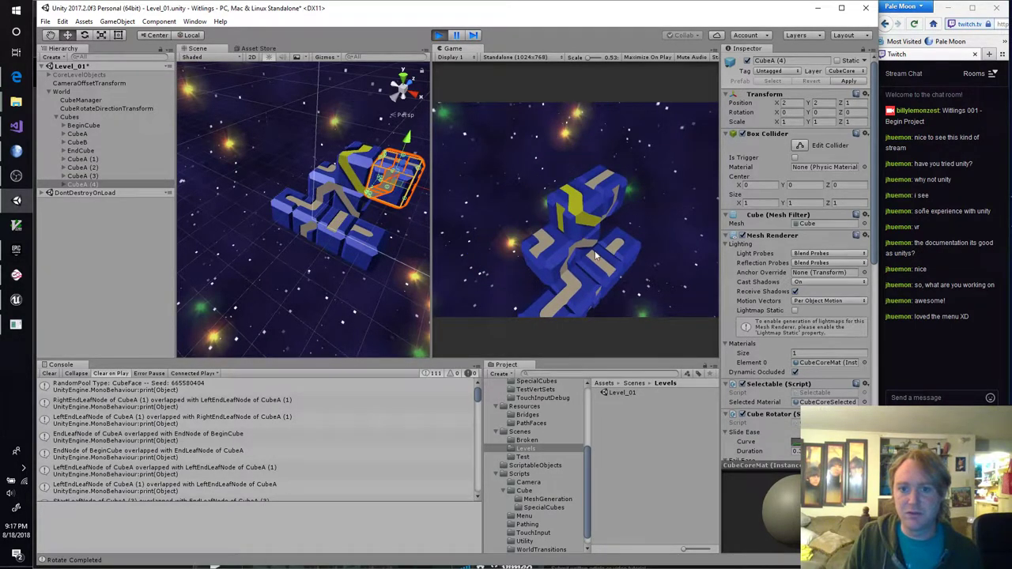
drag(595, 254, 570, 200)
click(569, 200)
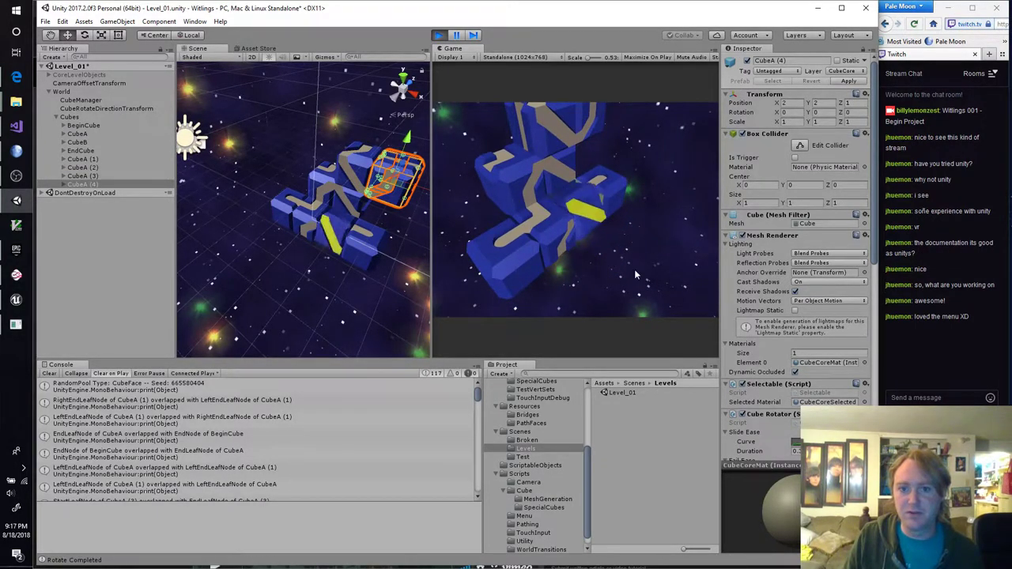
click(581, 208)
click(578, 204)
click(558, 230)
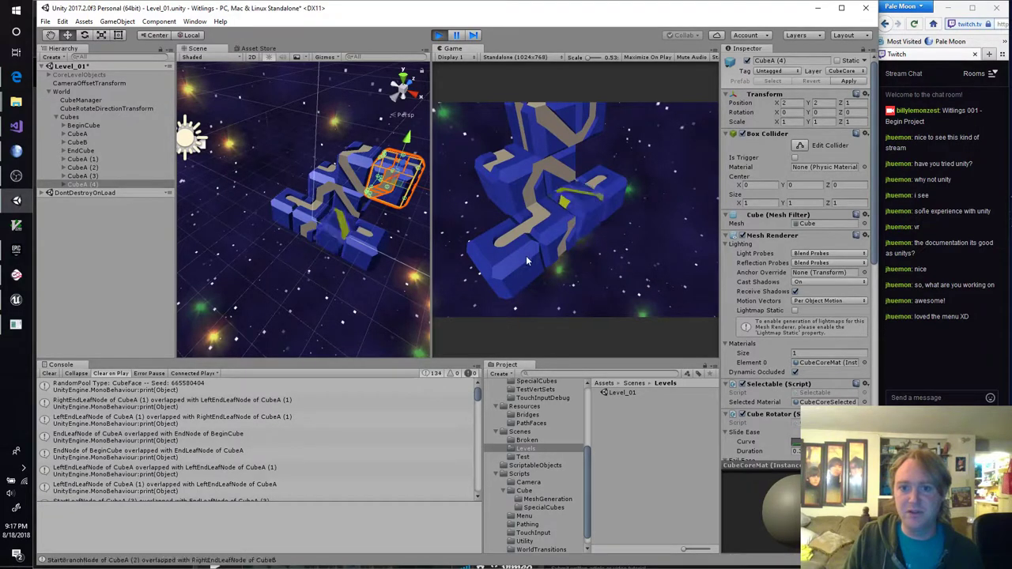
click(575, 201)
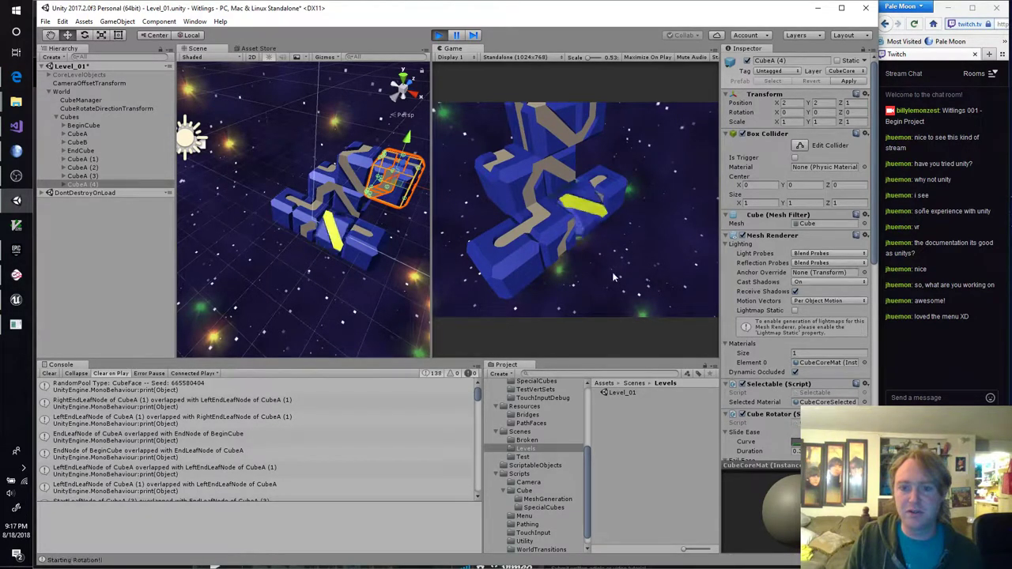
click(581, 207)
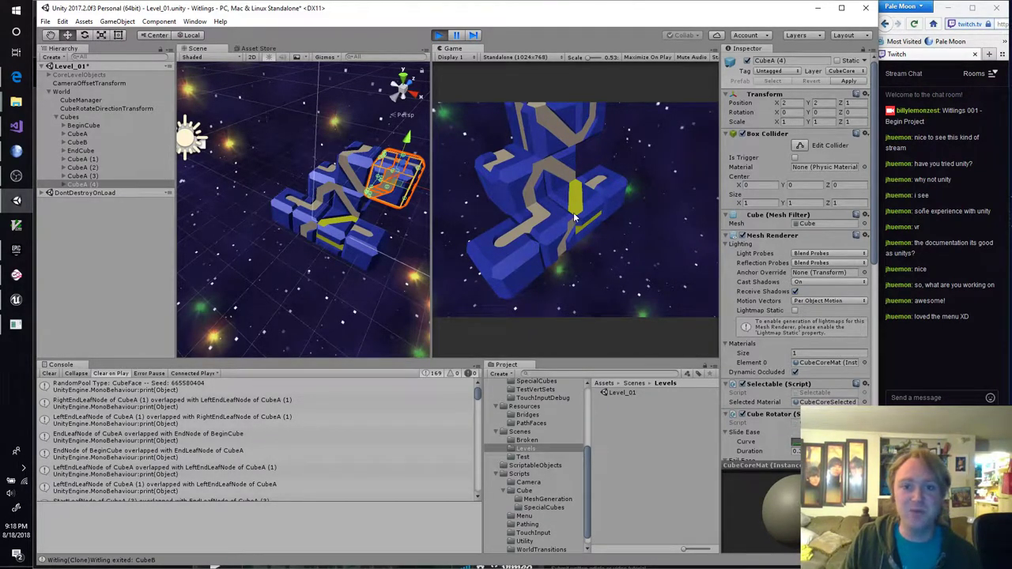
drag(554, 169, 575, 207)
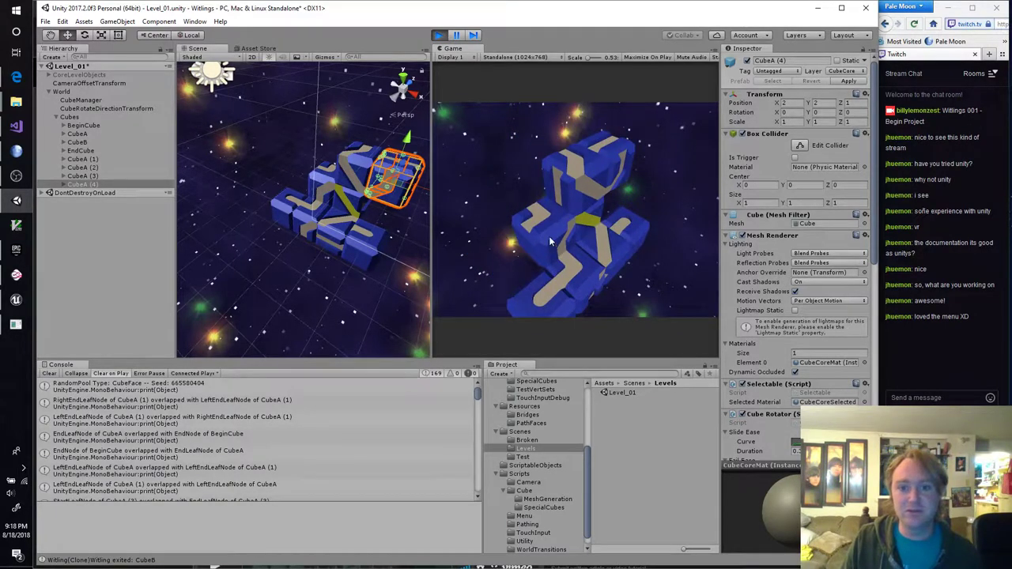
drag(551, 241, 563, 212)
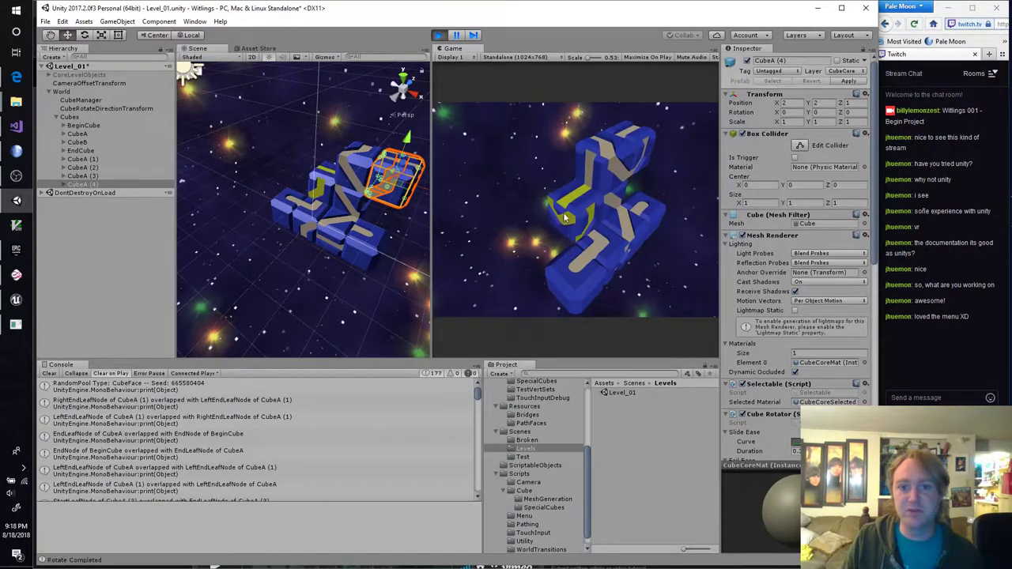
drag(598, 249, 601, 265)
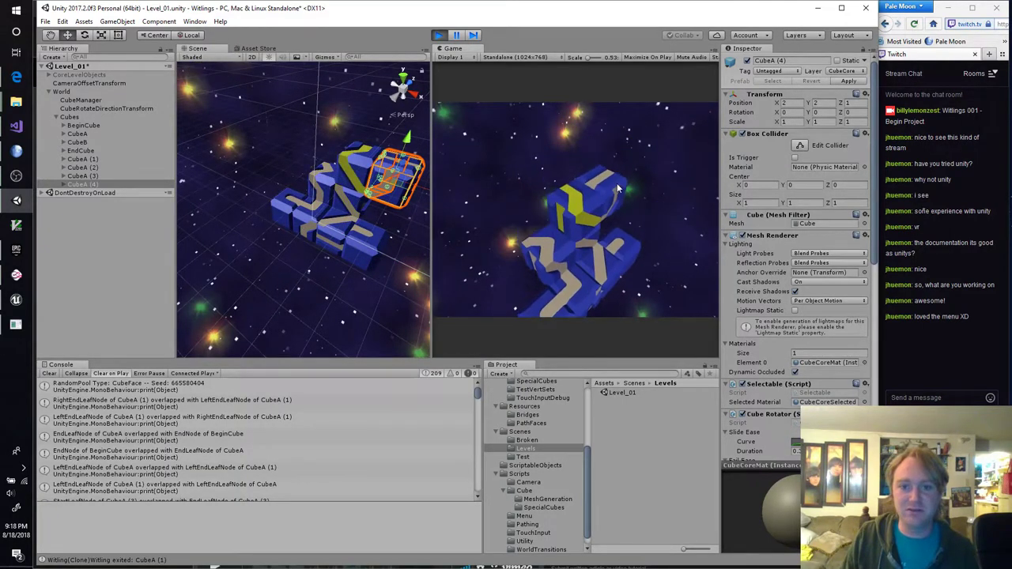
click(437, 35)
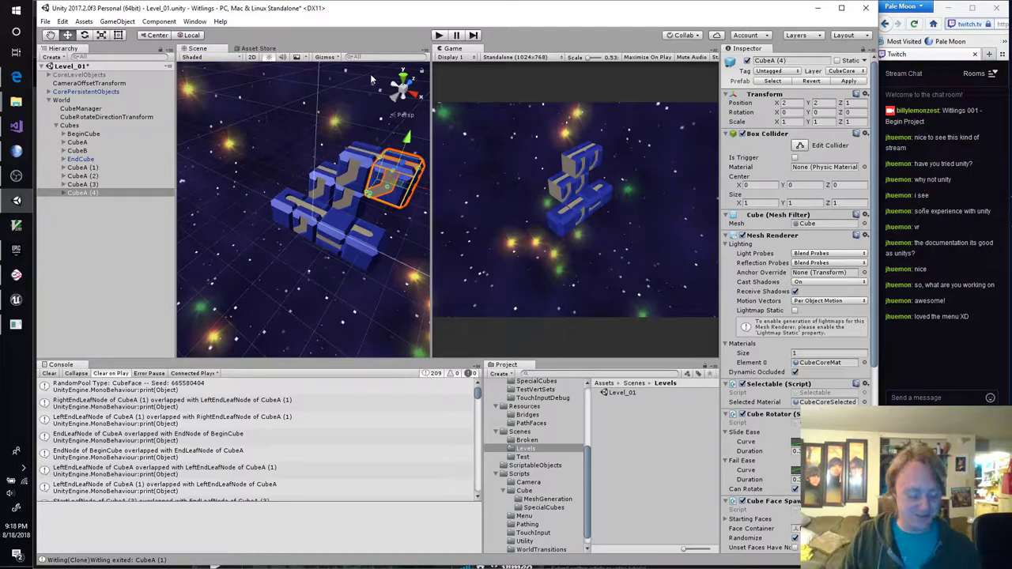
Quit Unity with Don't Save and close the Scenes folder window
click(866, 8)
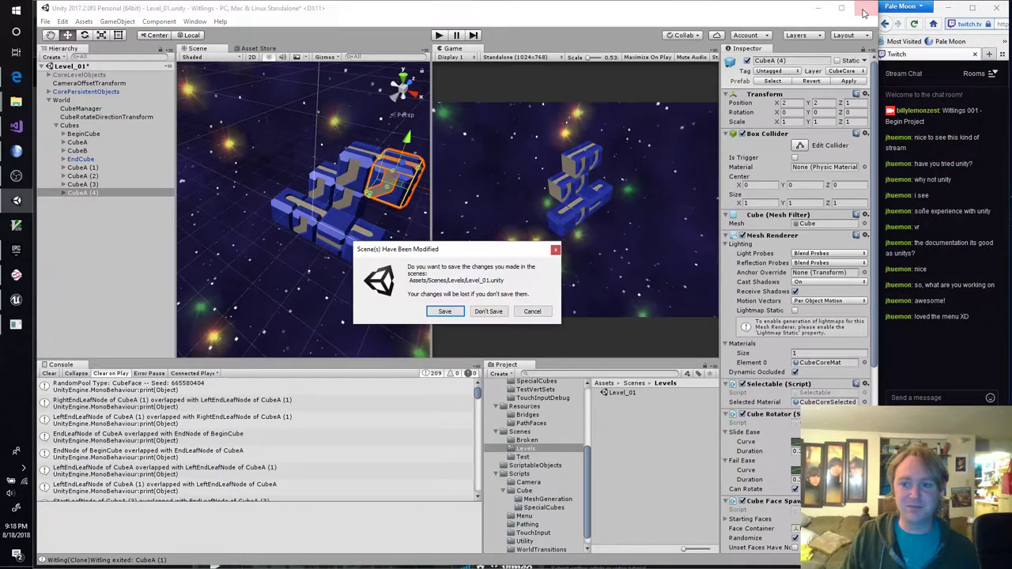
click(489, 313)
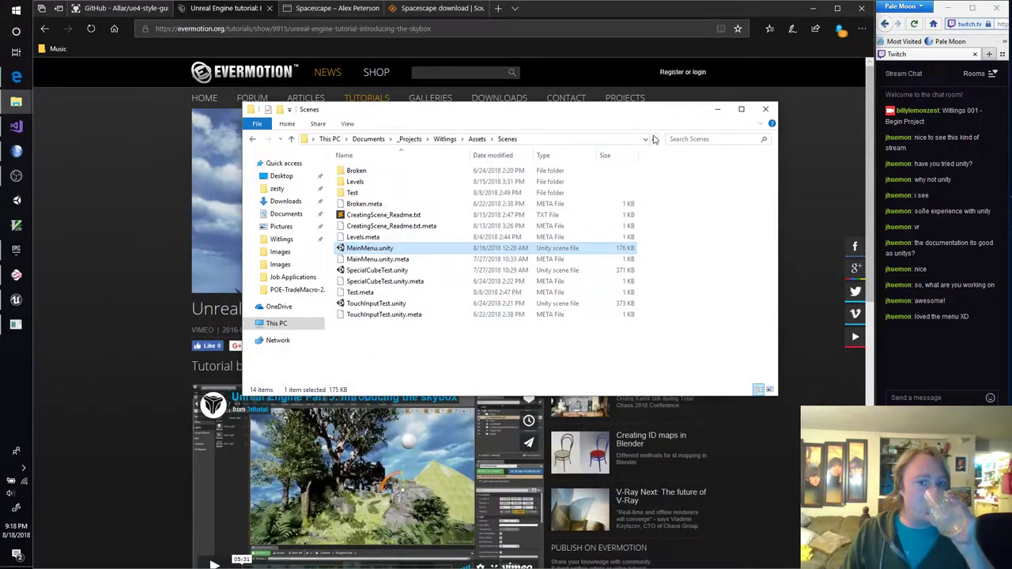
click(717, 110)
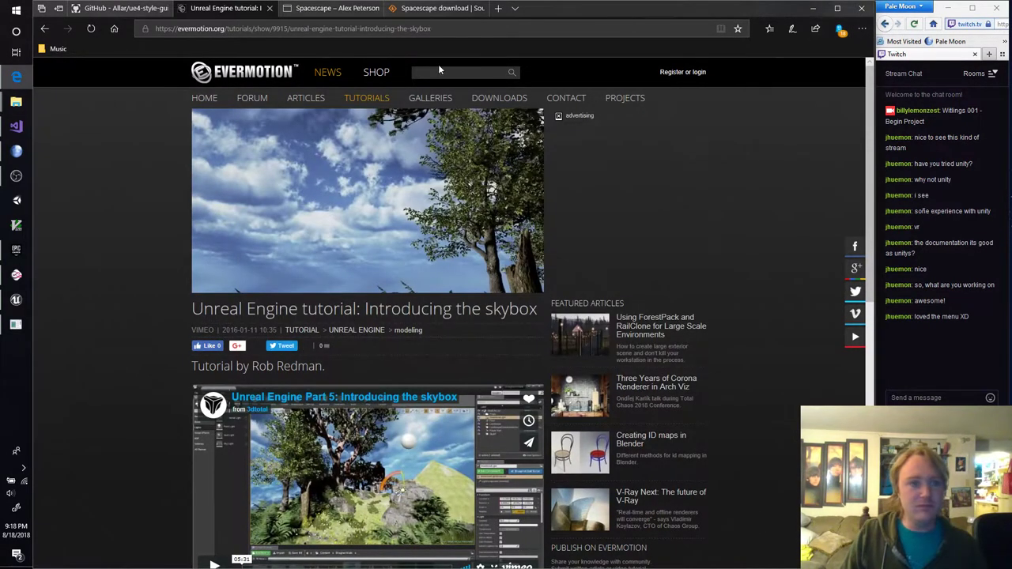
Back in Unreal, view the Sky Sphere mesh's material choices filtered by 'Sky', assigning nothing
click(16, 300)
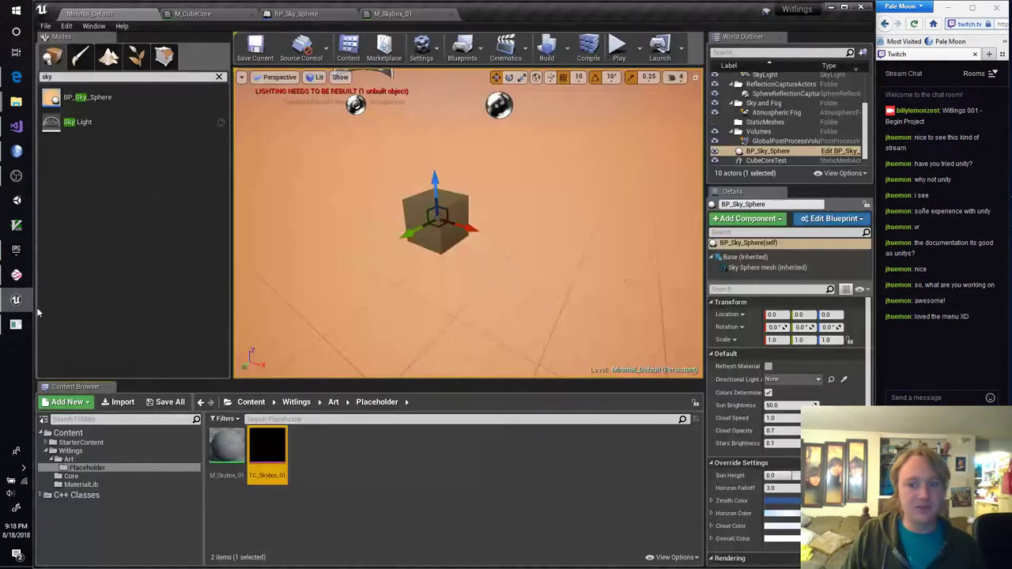
click(388, 477)
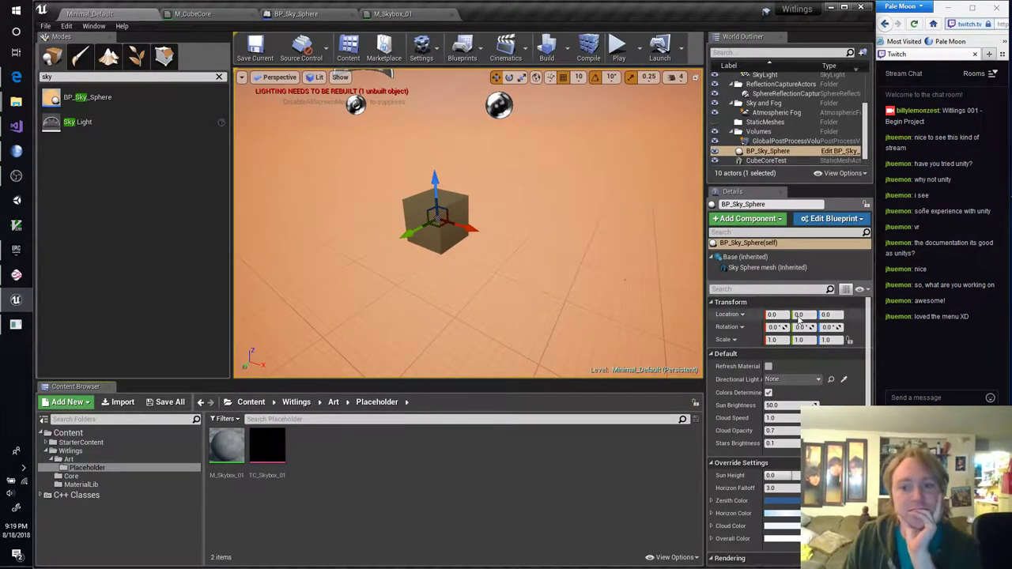
click(788, 269)
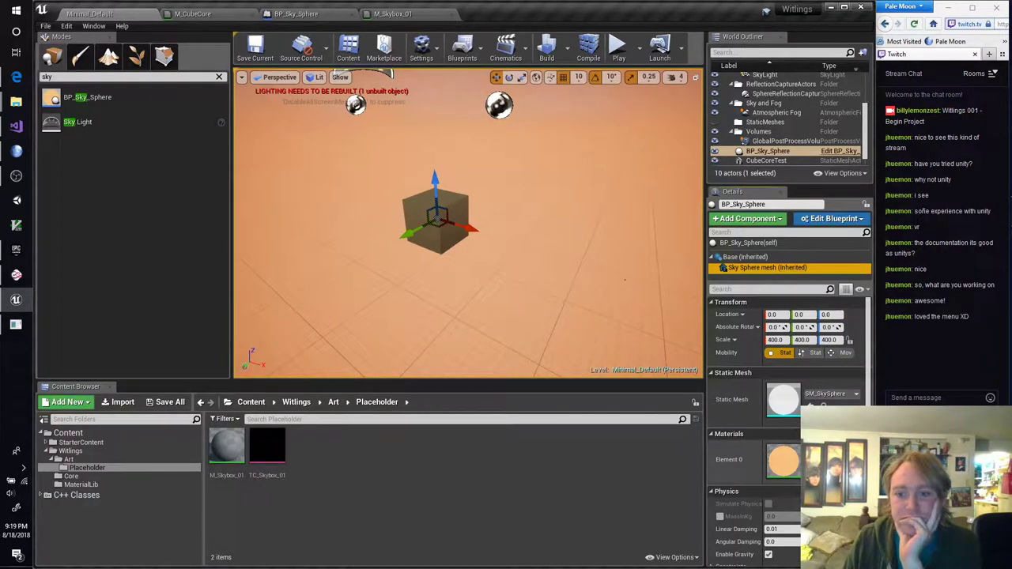
click(830, 460)
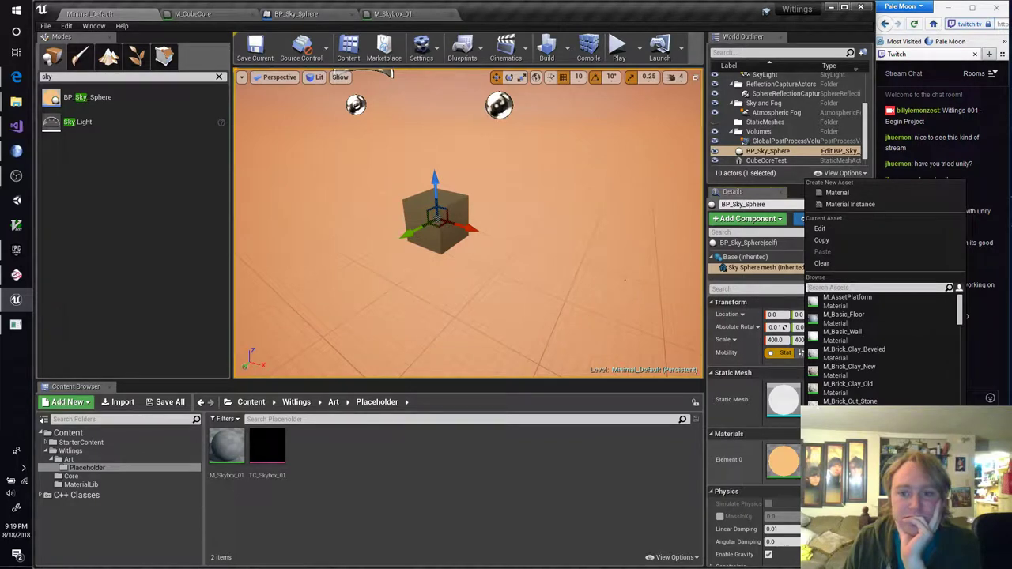
text(Sky)
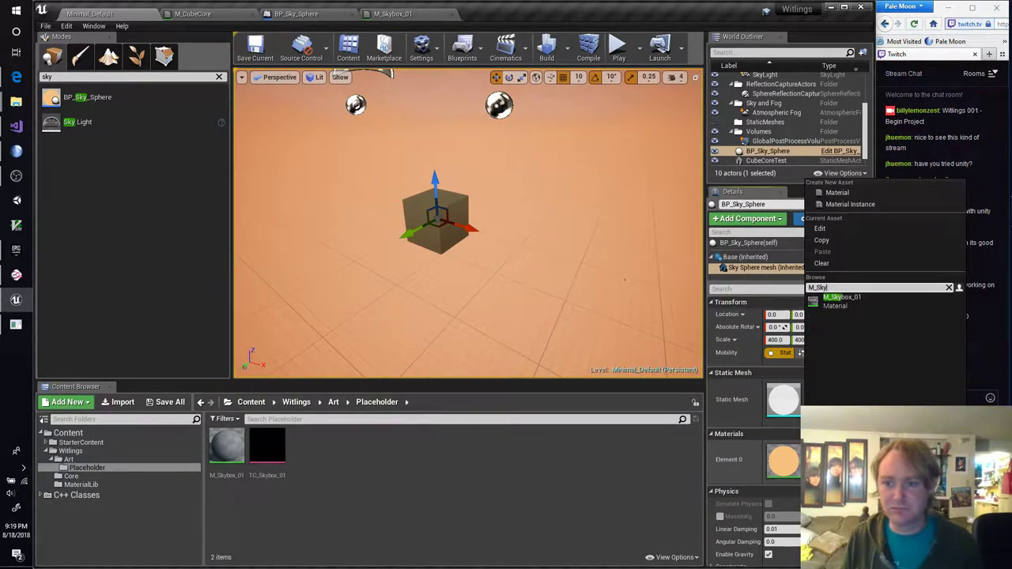
key(Return)
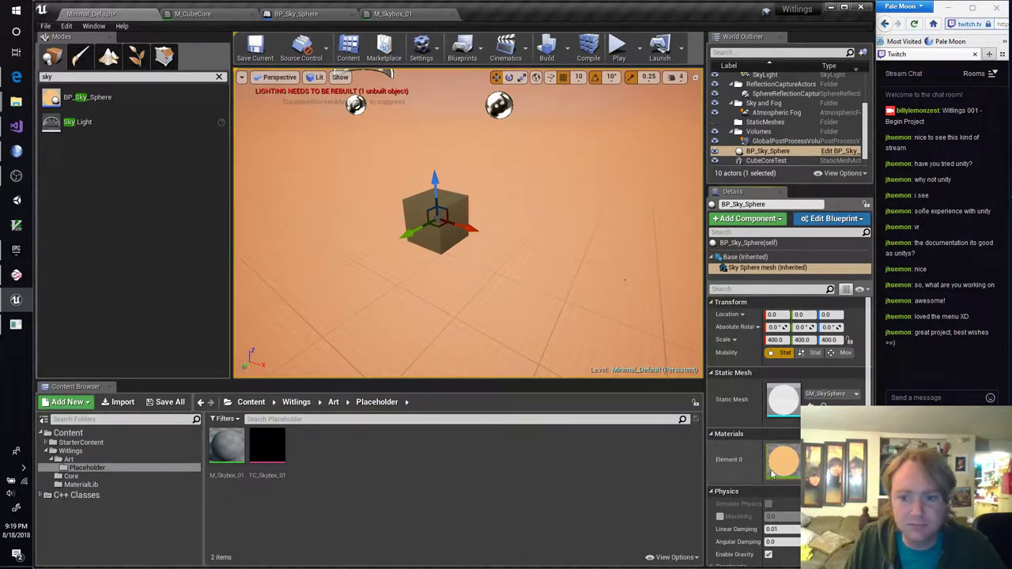
Scroll the Details panel, focus the stream chat box, and fly the viewport camera toward the cube
scroll(746, 475, down, 3)
scroll(748, 457, down, 1)
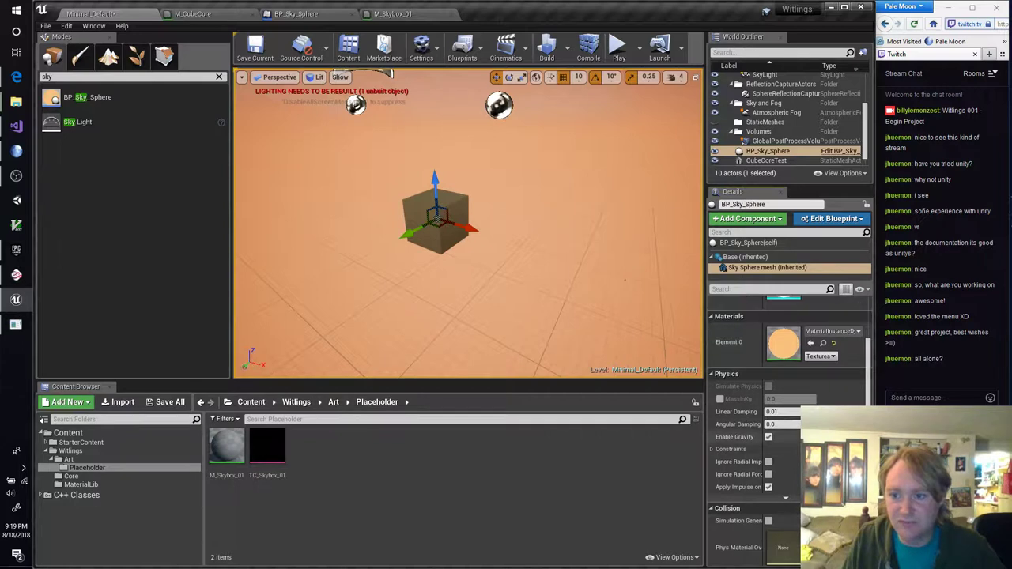
click(937, 398)
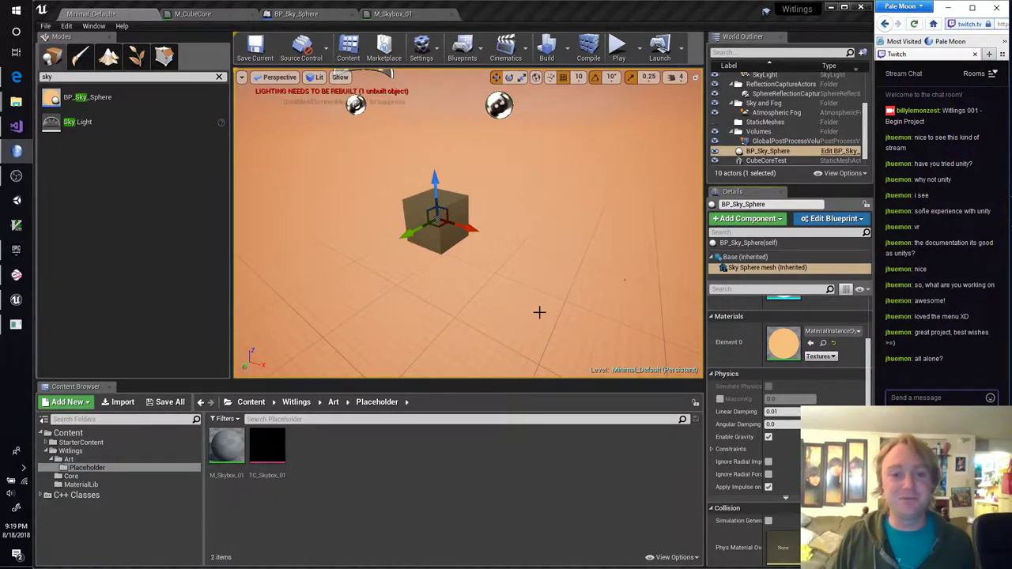
drag(538, 312, 576, 263)
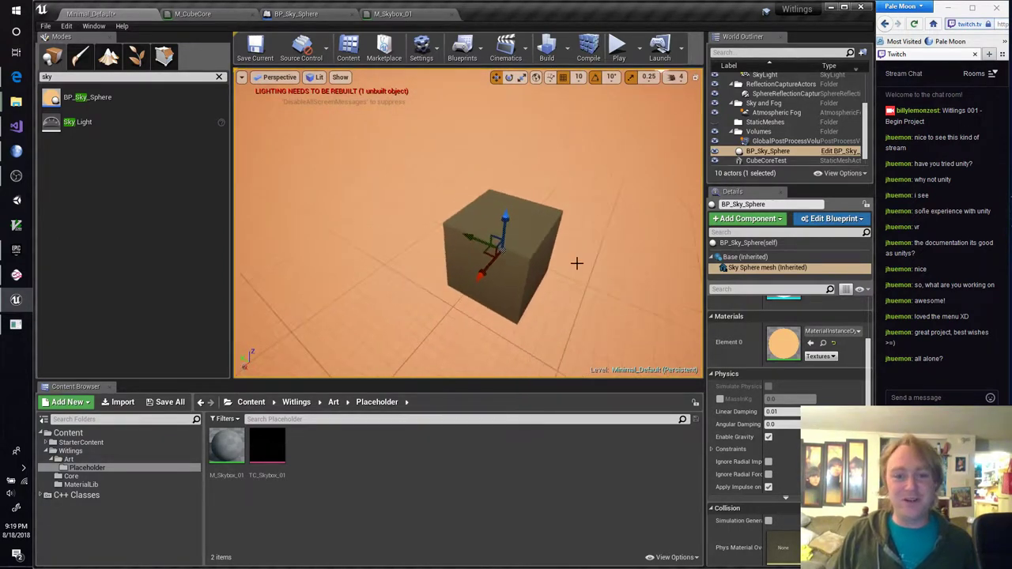
Select the CubeCoreTest cube to show its M_CubeCore material, then check the streaming software
click(548, 230)
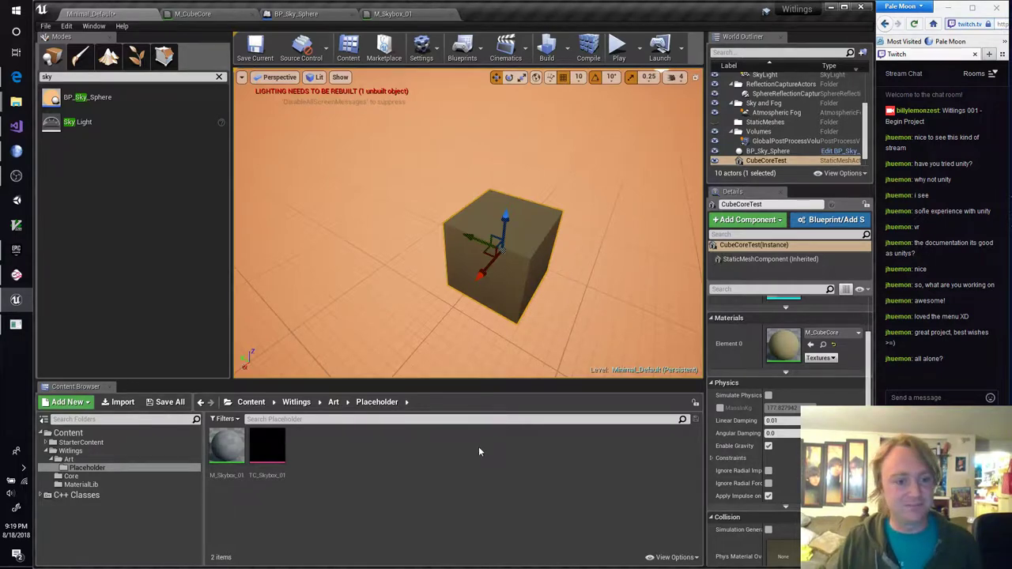
click(16, 204)
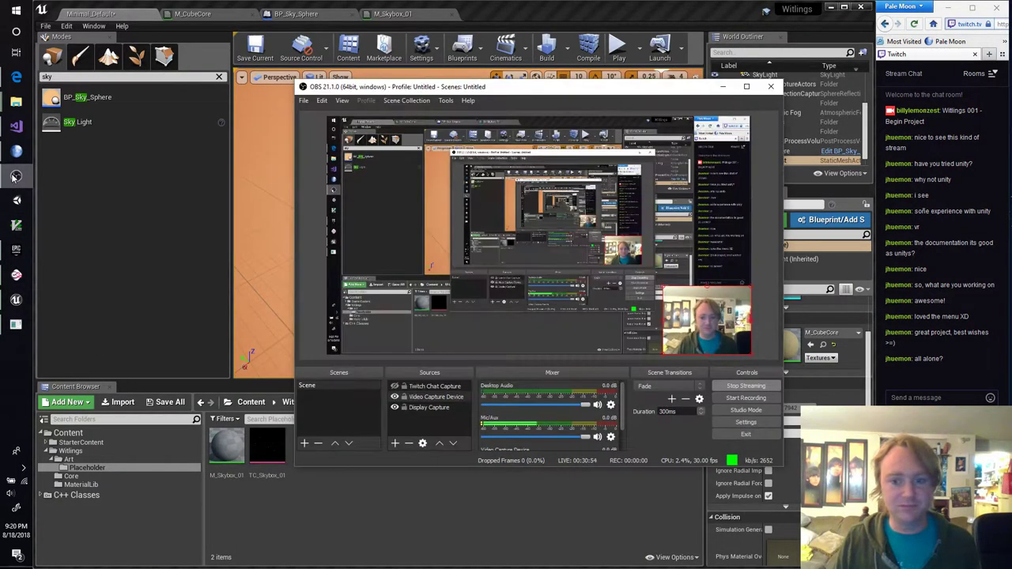
click(264, 313)
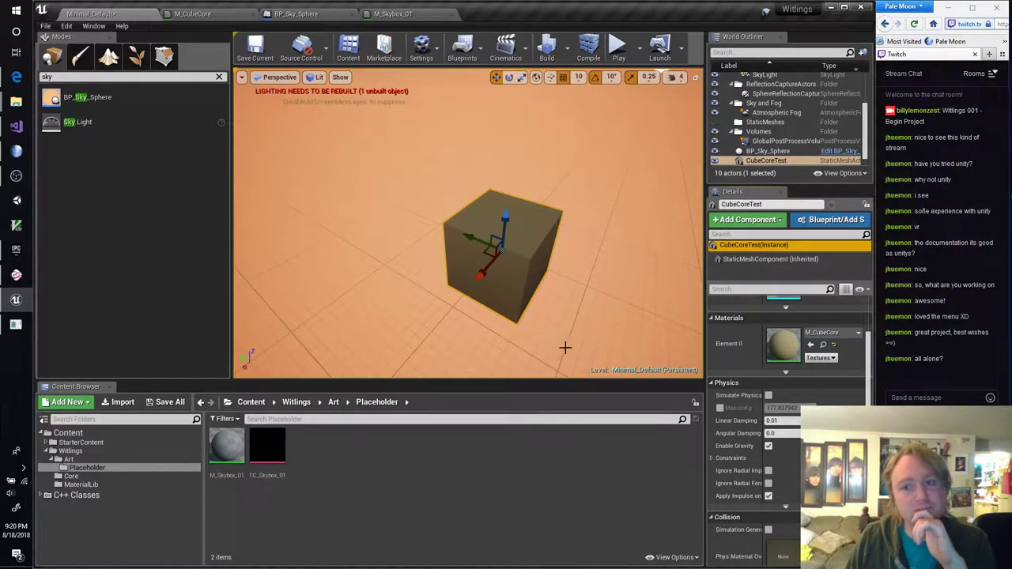
Type and send a stream chat message containing a viewer's YouTube handle
mouse_move(12, 84)
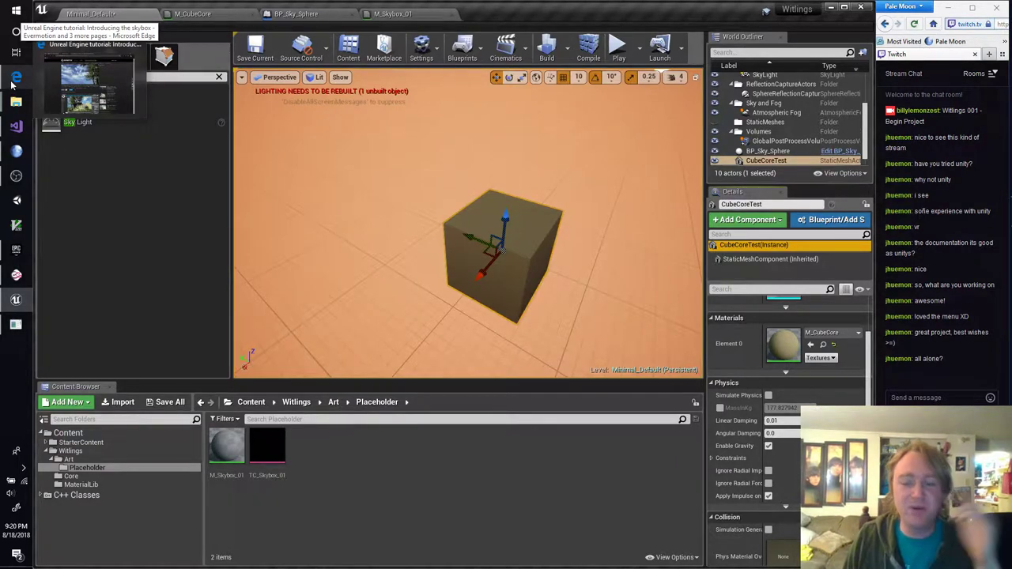
click(15, 150)
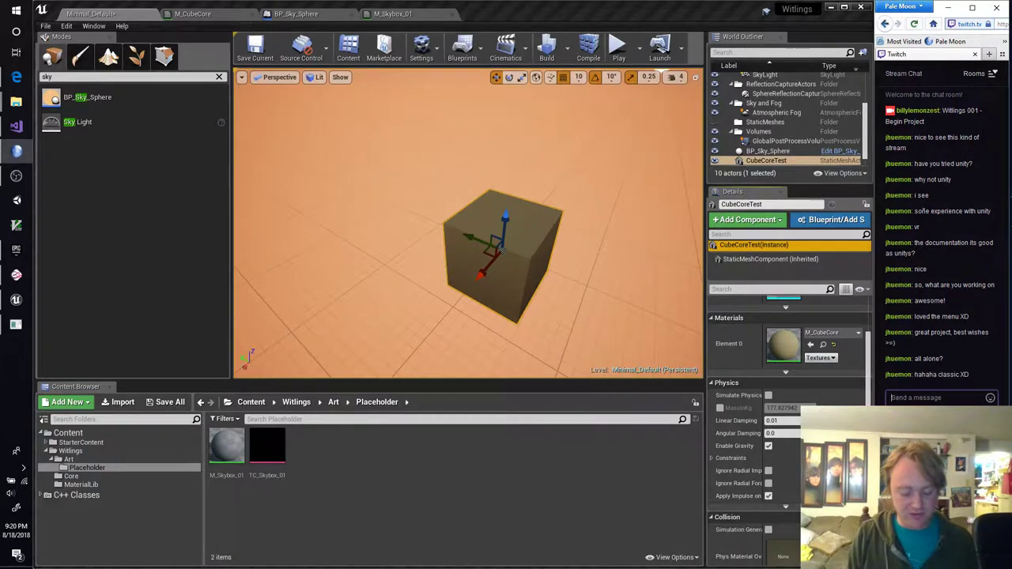
text(youtube:LPr)
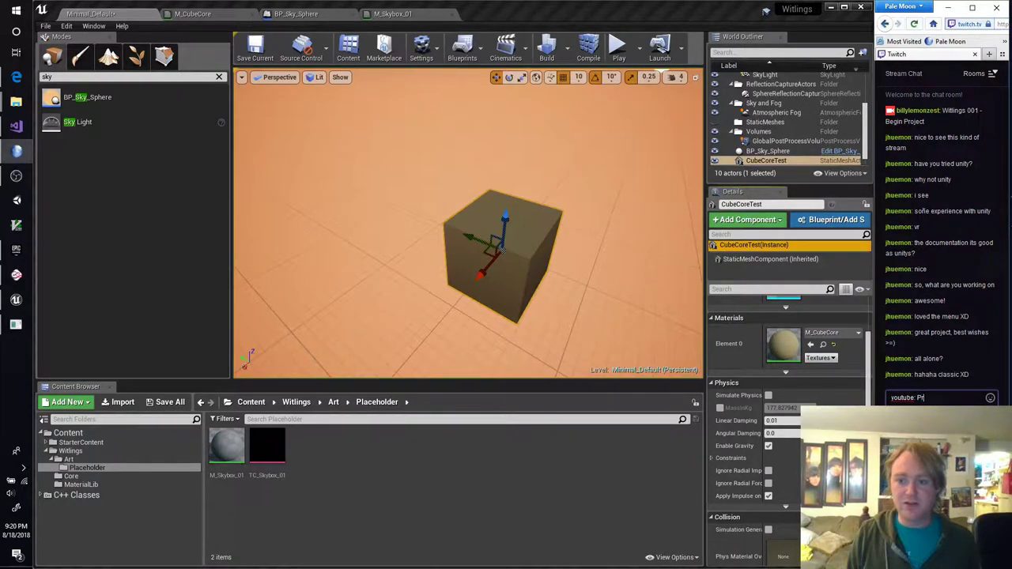
text(ofZesty)
key(Return)
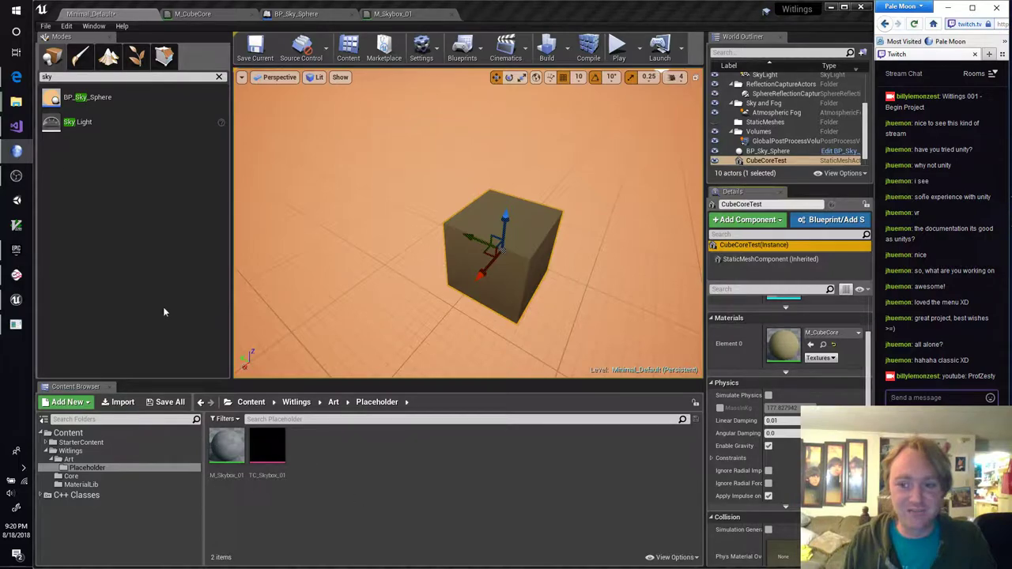
In Edge, go back to the ue4 skybox search results and glance at the Spacescape tab
click(16, 77)
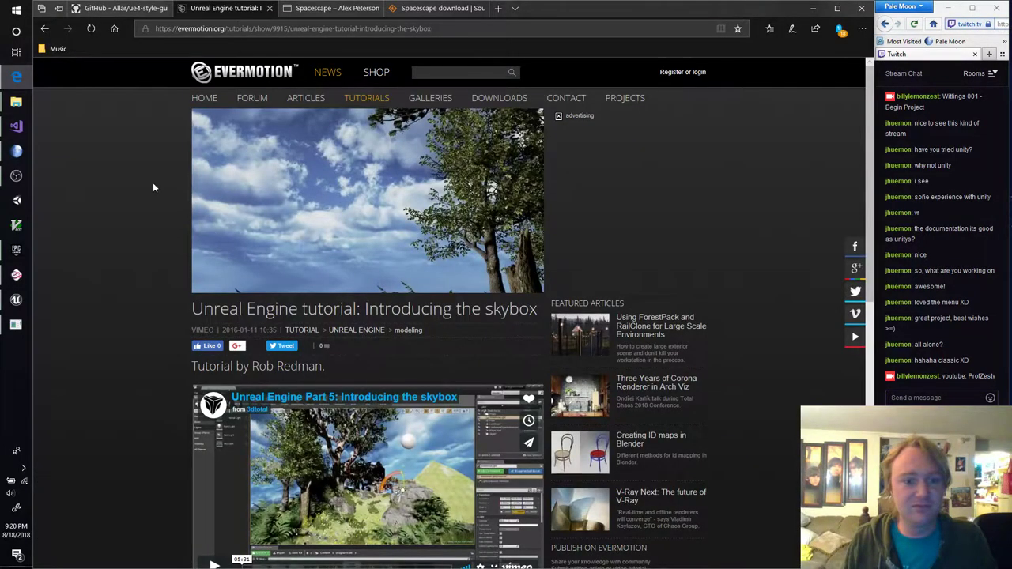
scroll(153, 185, down, 5)
scroll(144, 182, up, 2)
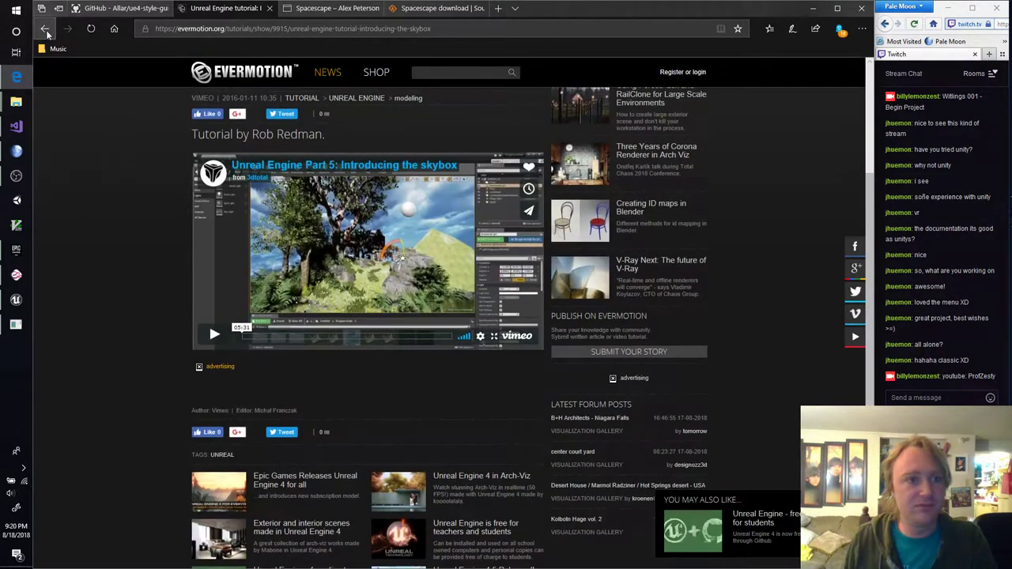
click(45, 29)
scroll(462, 265, down, 2)
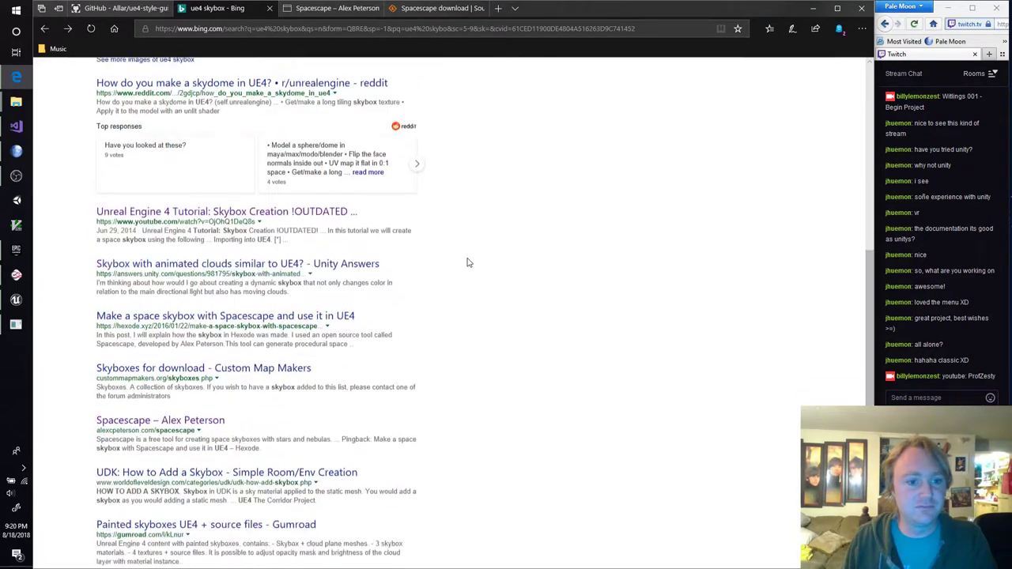
scroll(466, 261, down, 1)
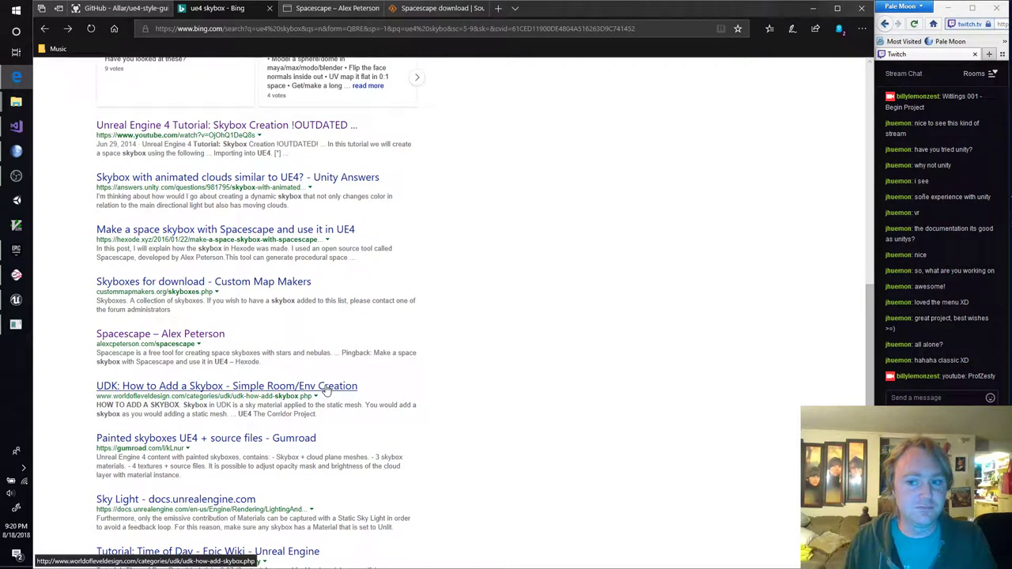
click(328, 8)
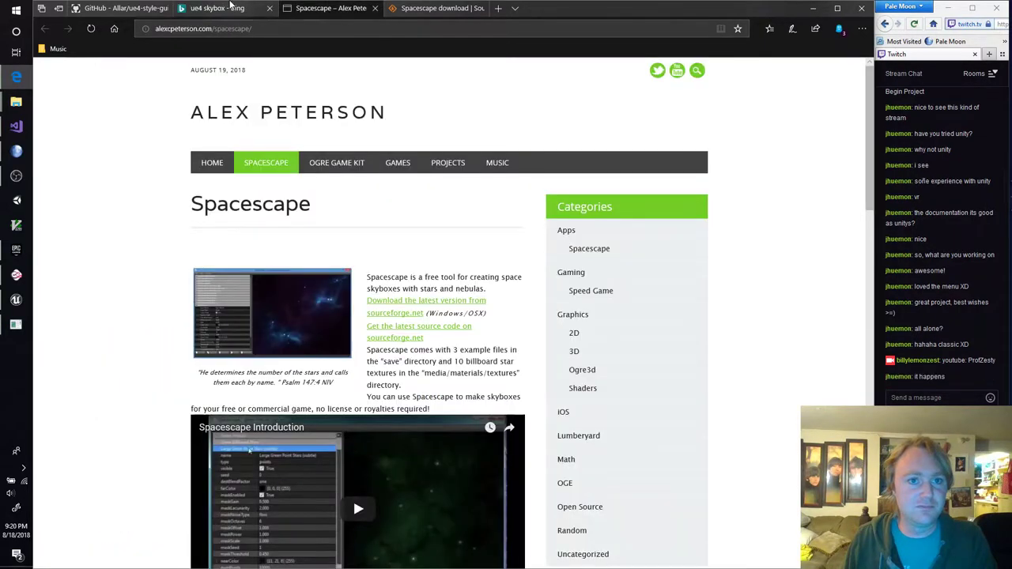
click(221, 8)
Read the 'Space Skybox Tutorial UE4' Reddit thread, then return to the Unreal Editor
scroll(443, 332, down, 3)
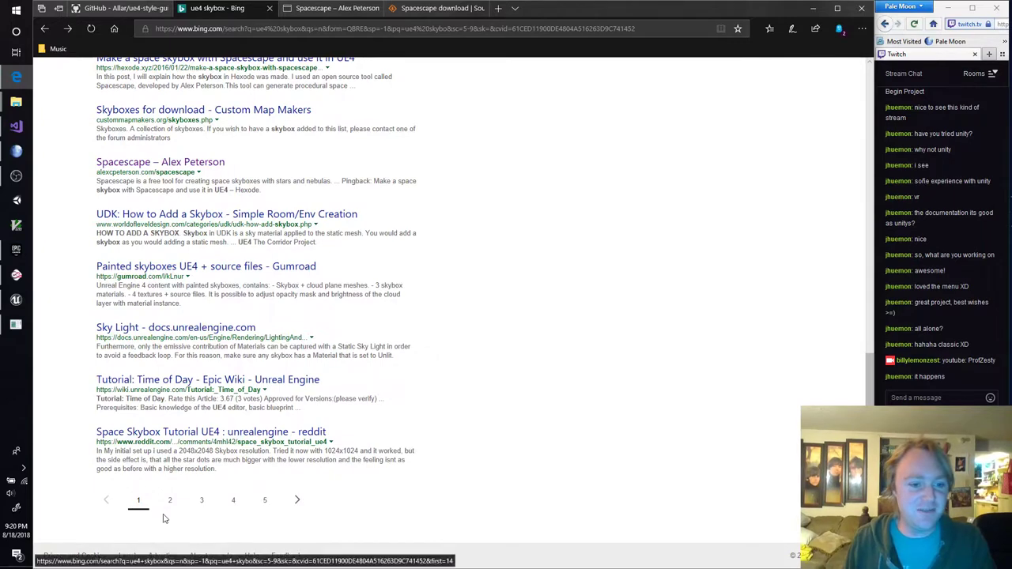
click(170, 432)
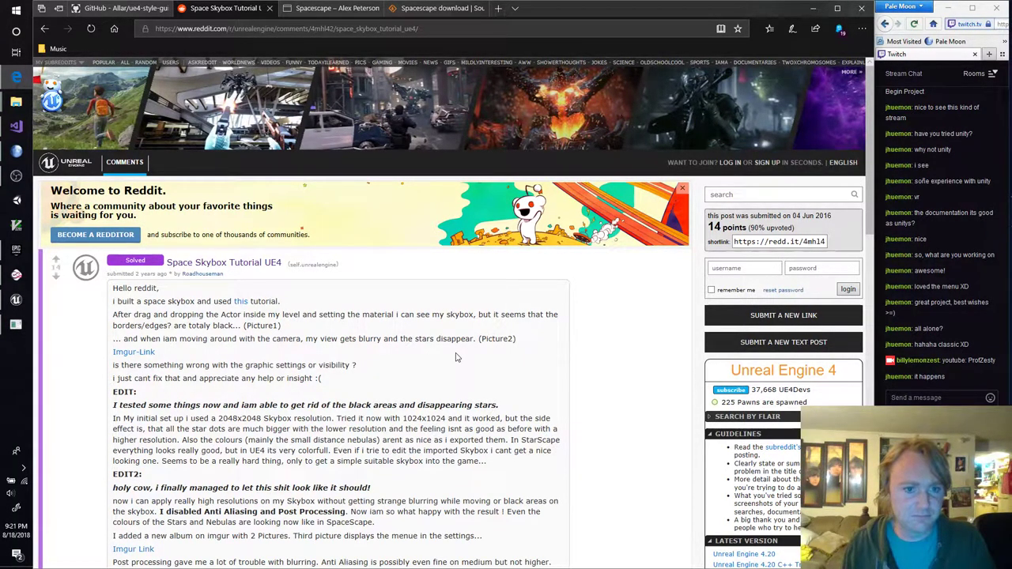
scroll(419, 361, down, 5)
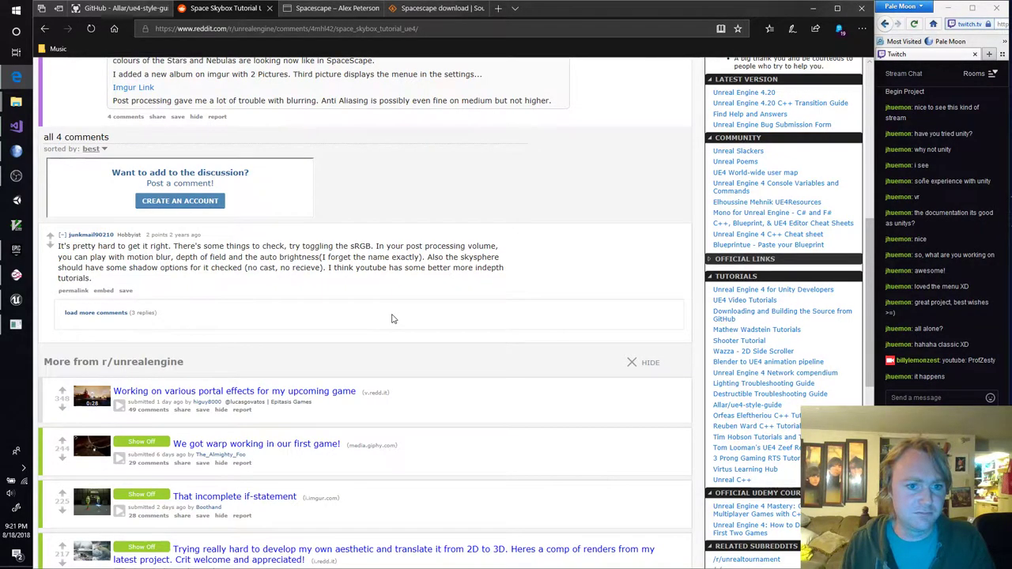
scroll(391, 319, up, 5)
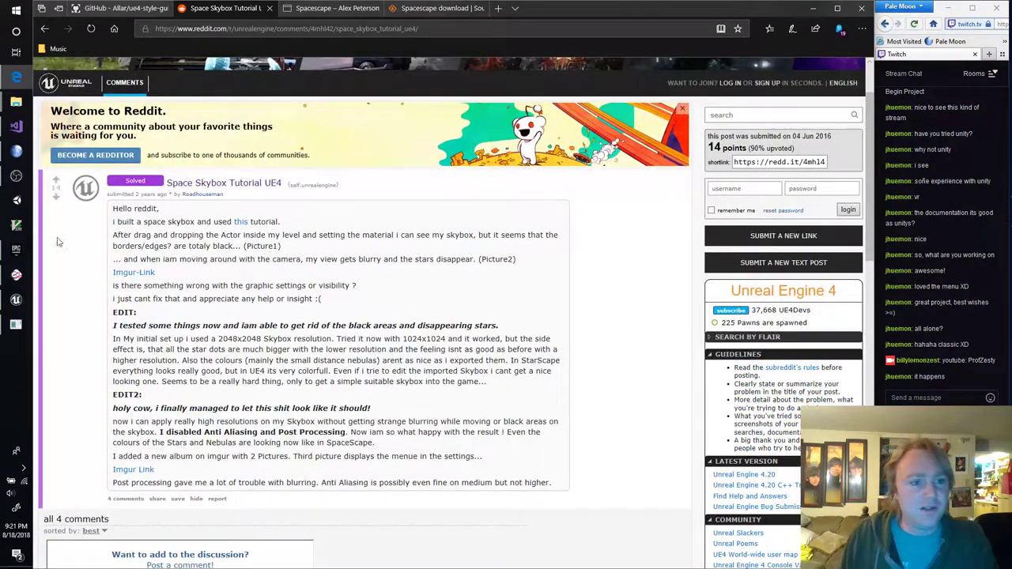
click(16, 300)
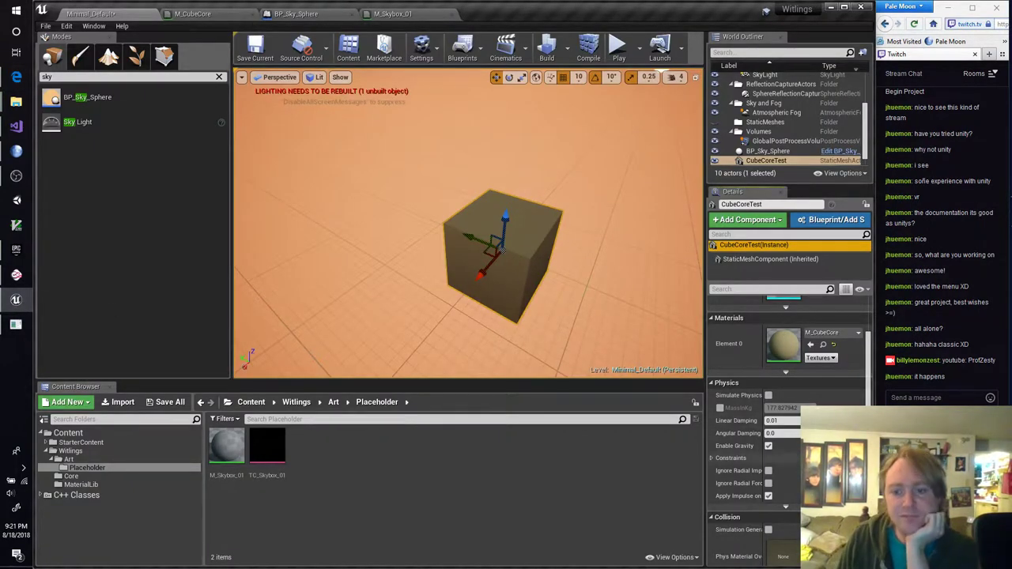
Set CubeCoreTest's Can Character Step Up On to No and Collision Presets to NoCollision
scroll(771, 459, down, 2)
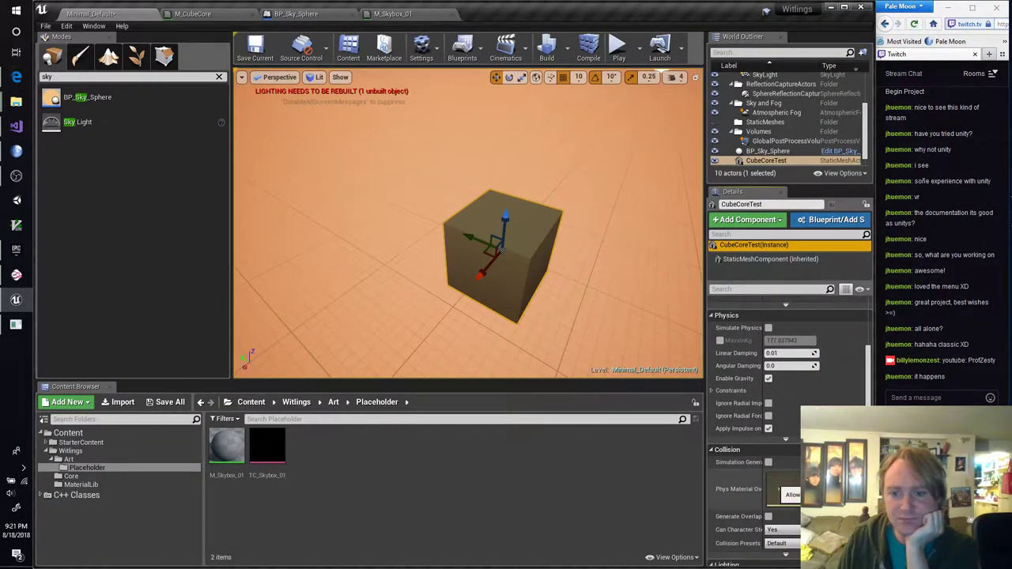
scroll(779, 490, down, 3)
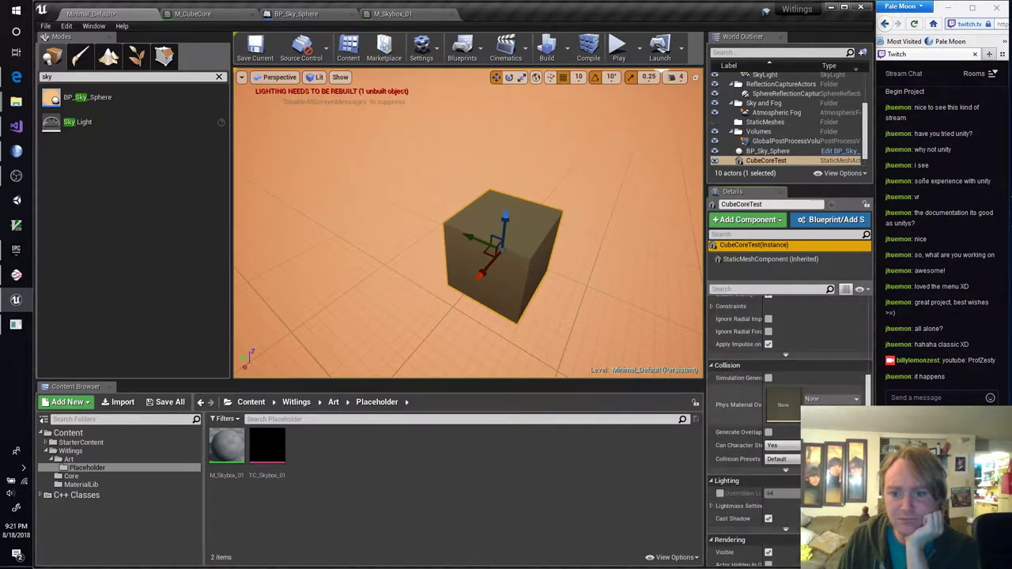
click(782, 445)
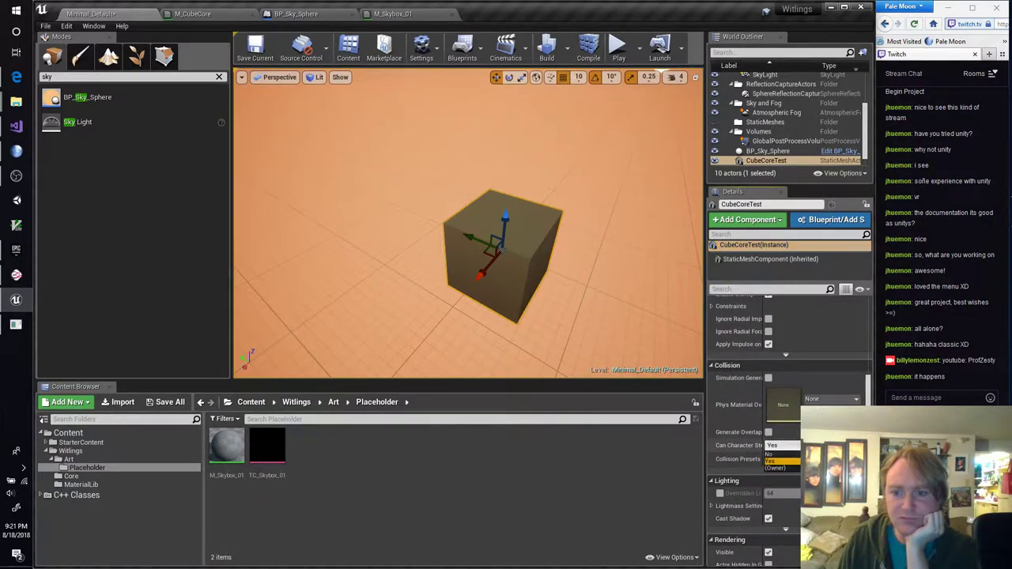
click(797, 461)
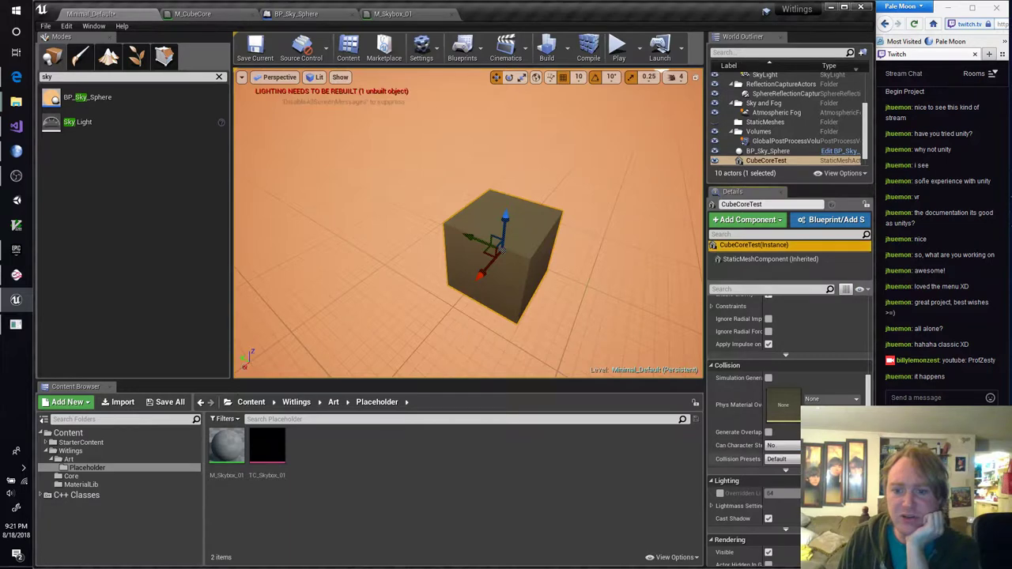
click(791, 458)
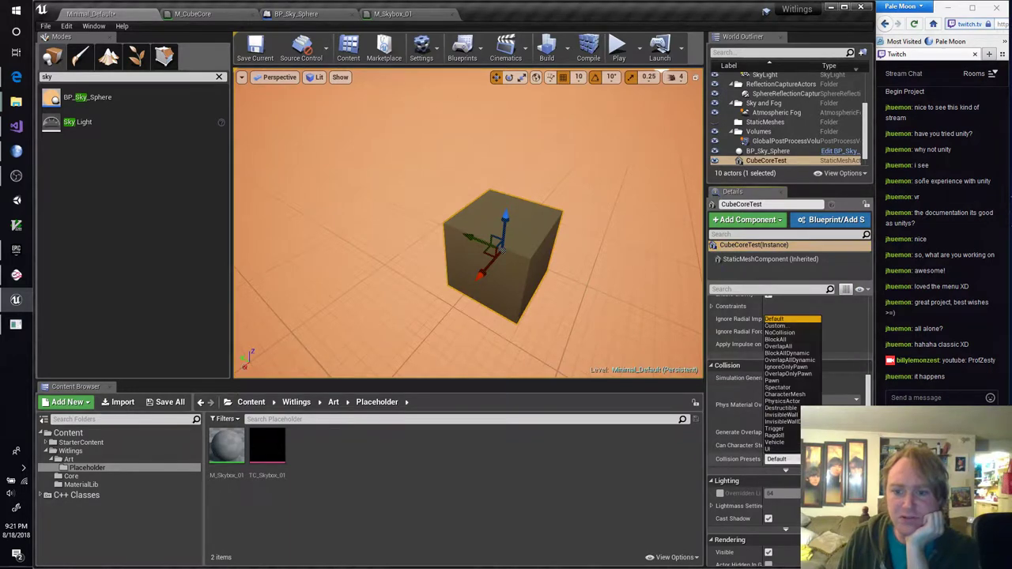
click(780, 332)
Open the M_Skybox_01 material from the Content Browser
scroll(822, 405, down, 6)
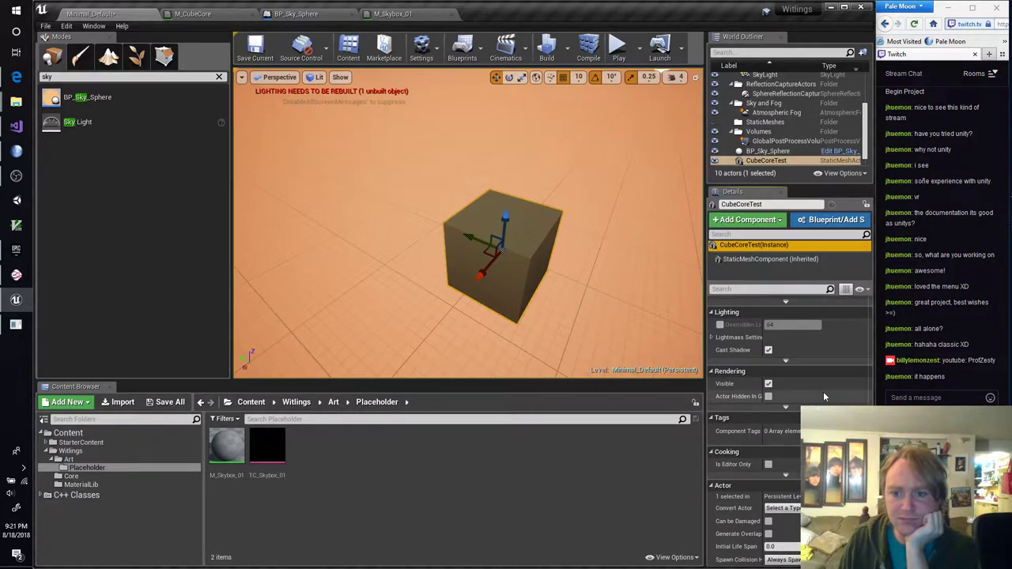
scroll(824, 392, down, 2)
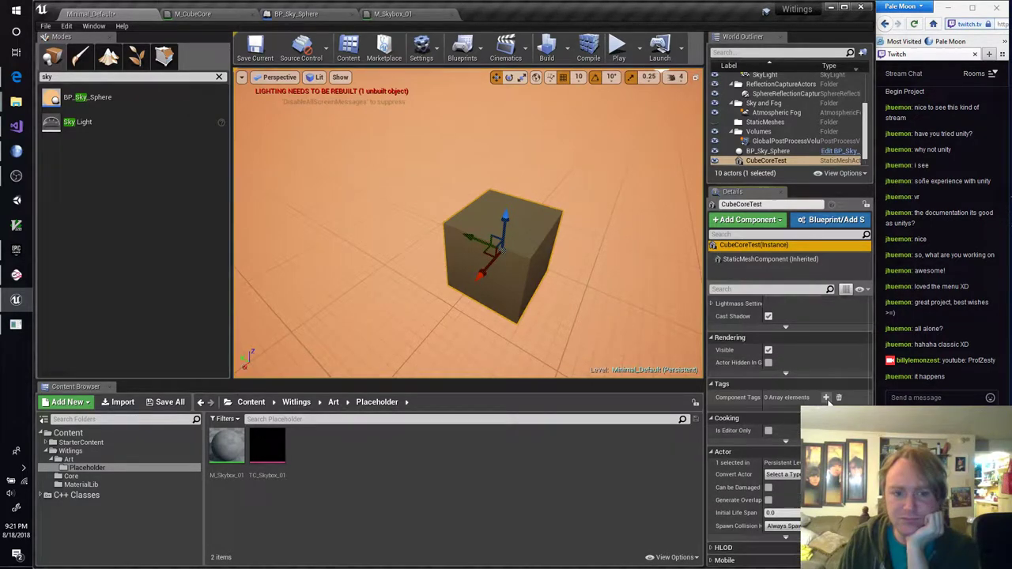
double_click(226, 448)
Pan the empty M_Skybox_01 graph and scroll through the material's Details settings
right_drag(464, 295, 333, 243)
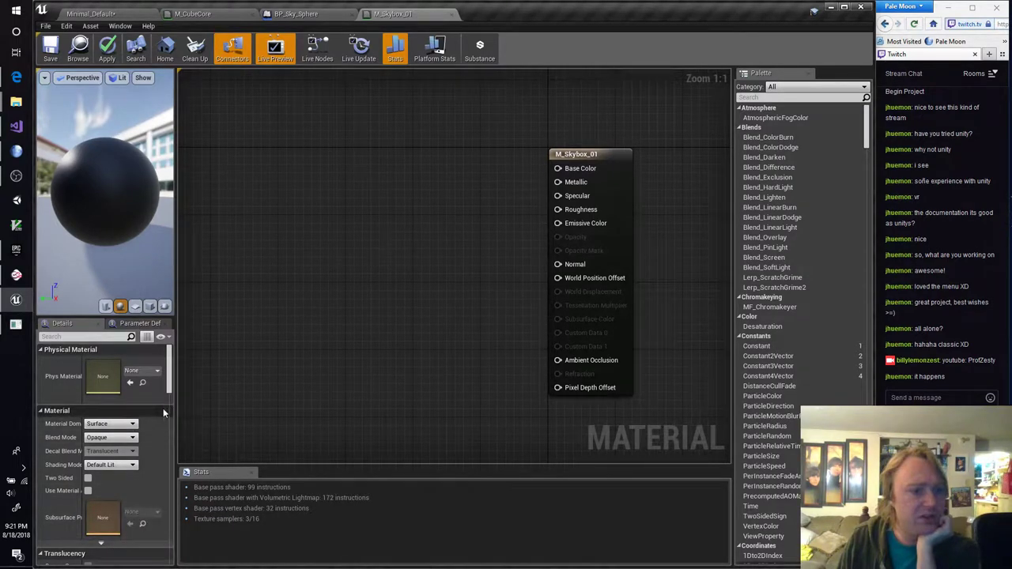
drag(176, 409, 217, 409)
scroll(188, 434, down, 3)
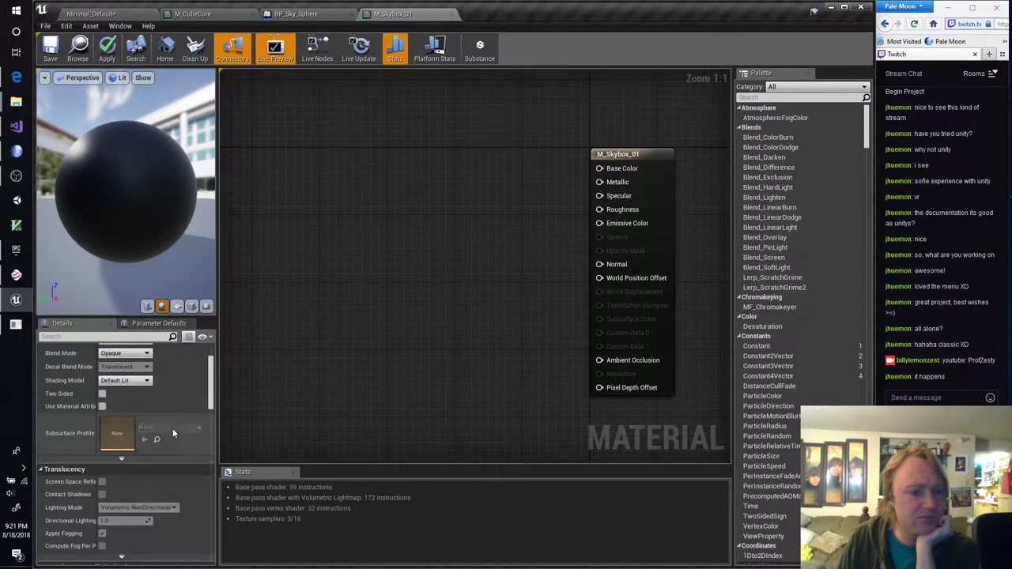
scroll(188, 436, down, 10)
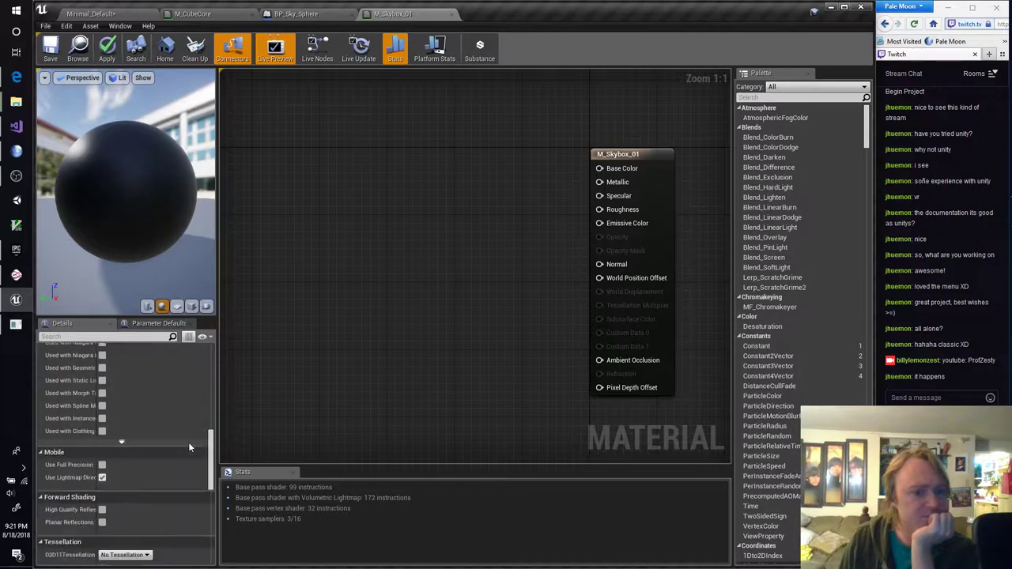
scroll(188, 447, down, 5)
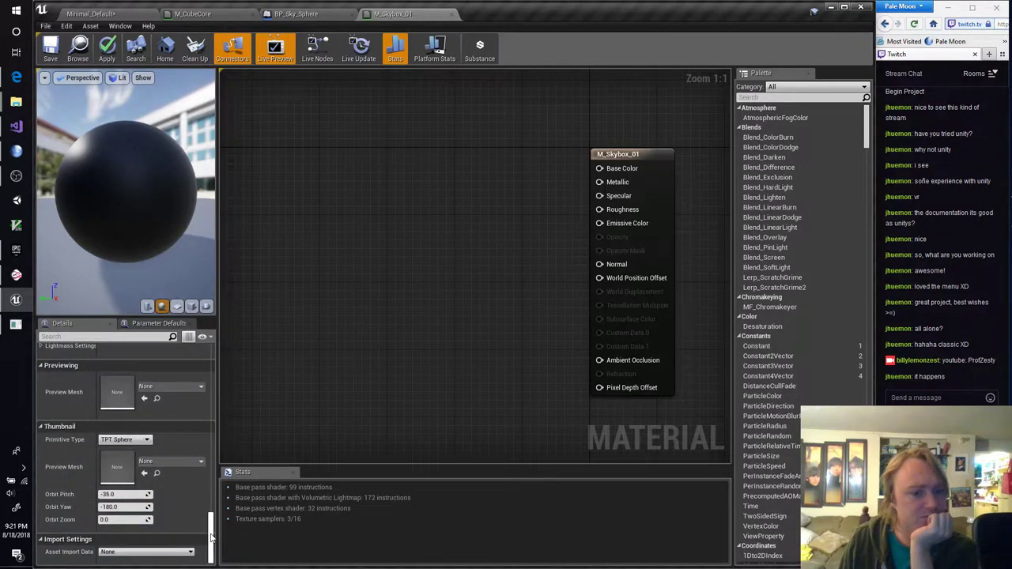
drag(212, 542, 216, 359)
Bring up the node-add menu, dismiss it unused, and switch to the web browser
right_click(295, 212)
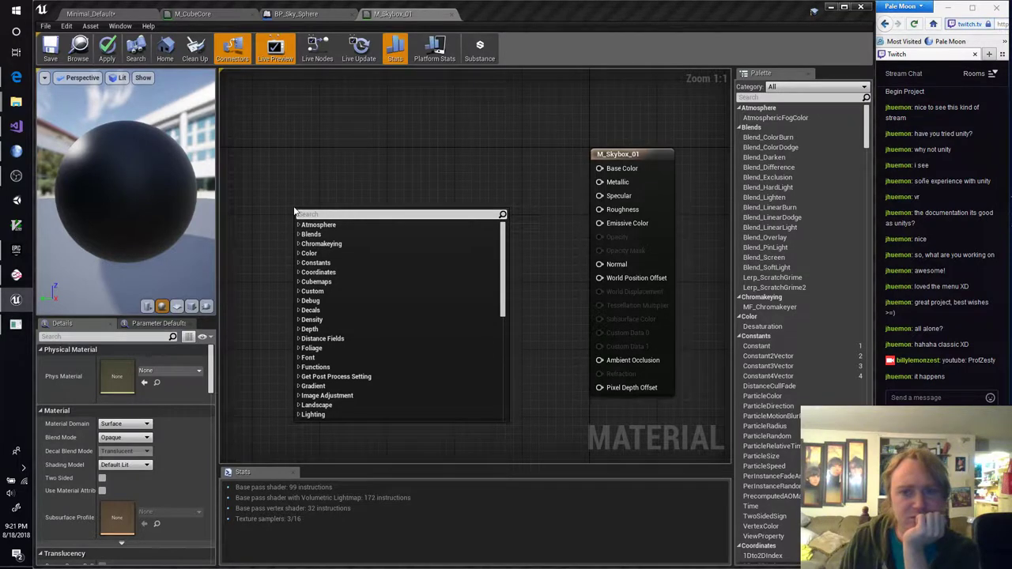
click(315, 193)
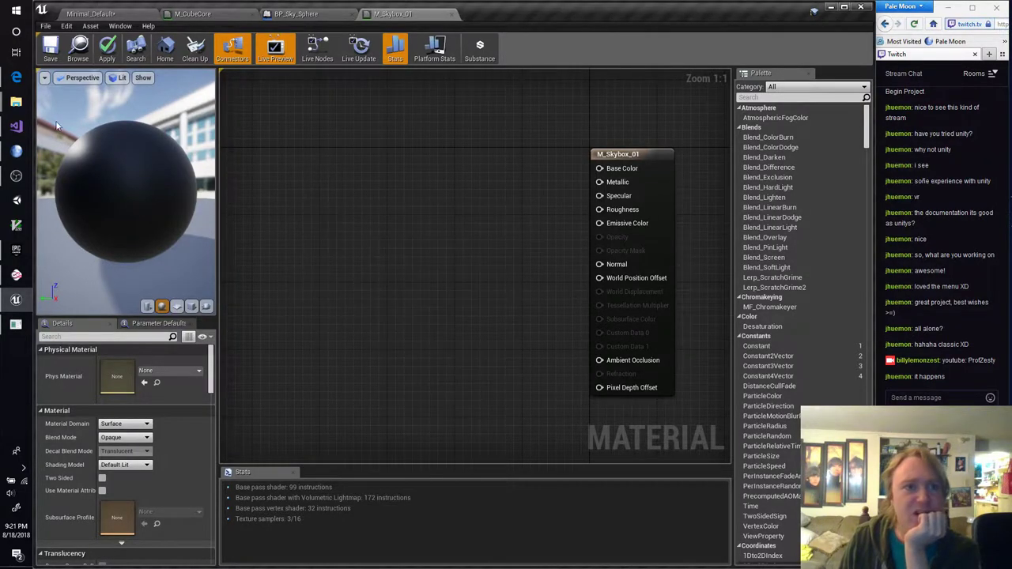
click(16, 76)
Close the Reddit tab and search the web for 'ue4 cubemap material'
click(268, 8)
click(277, 28)
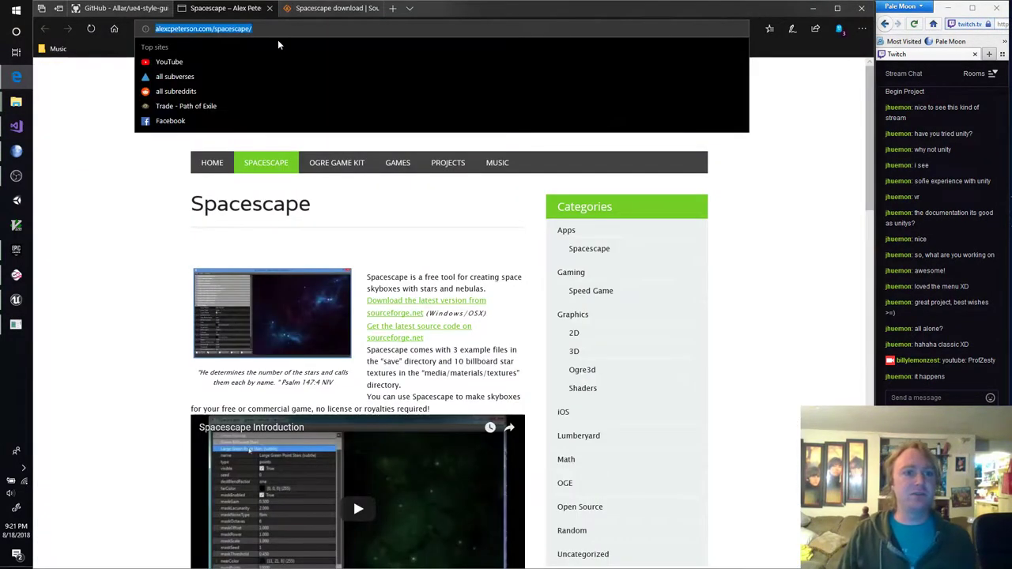
click(297, 29)
key(ctrl+a)
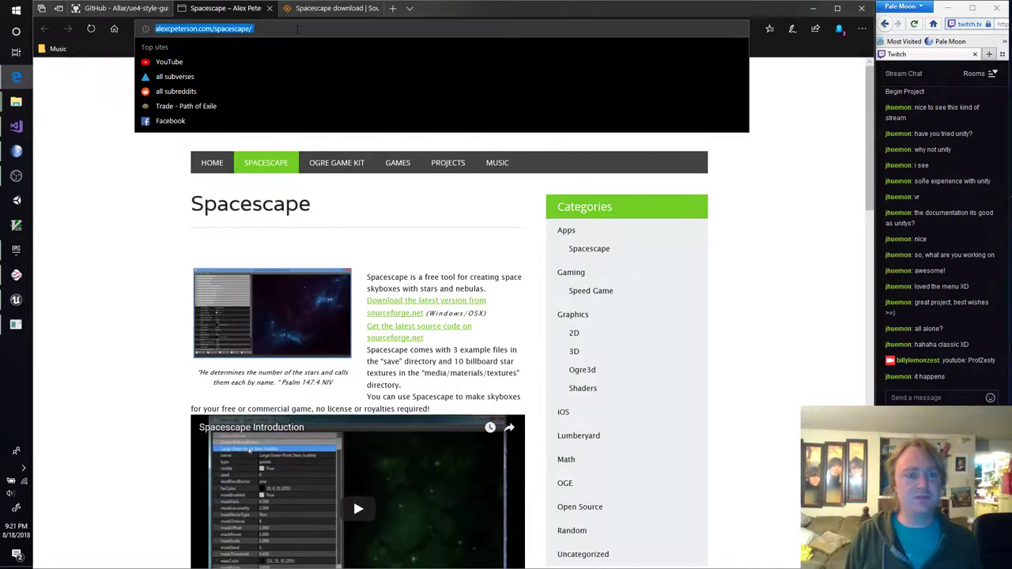
text(ue45)
key(BackSpace)
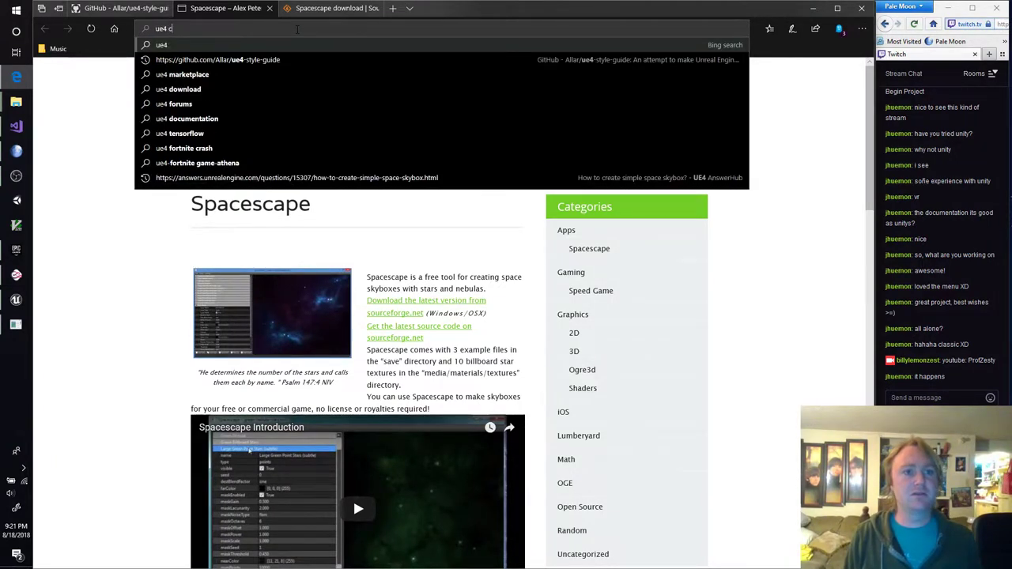
text(cubemap material)
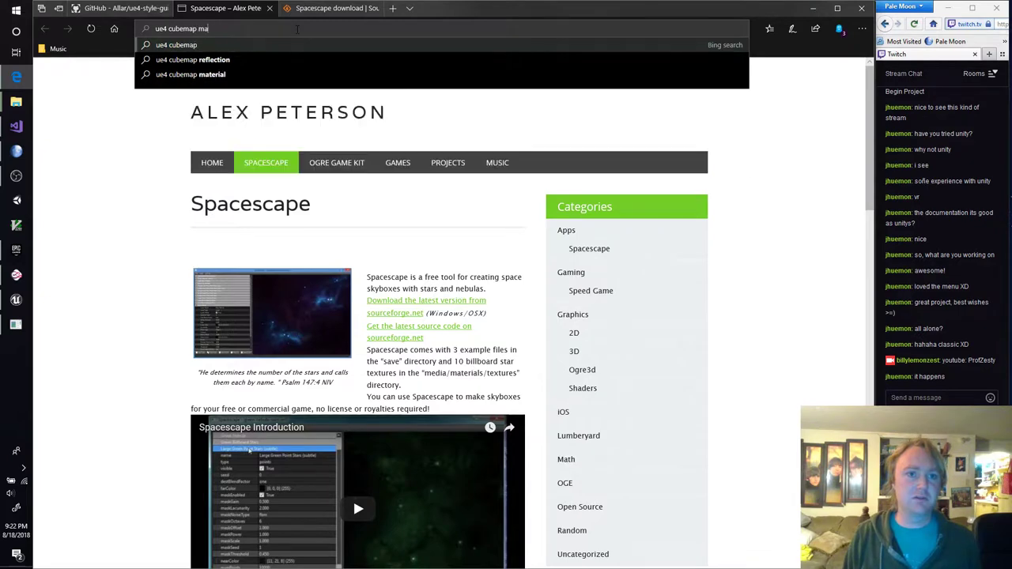
key(Return)
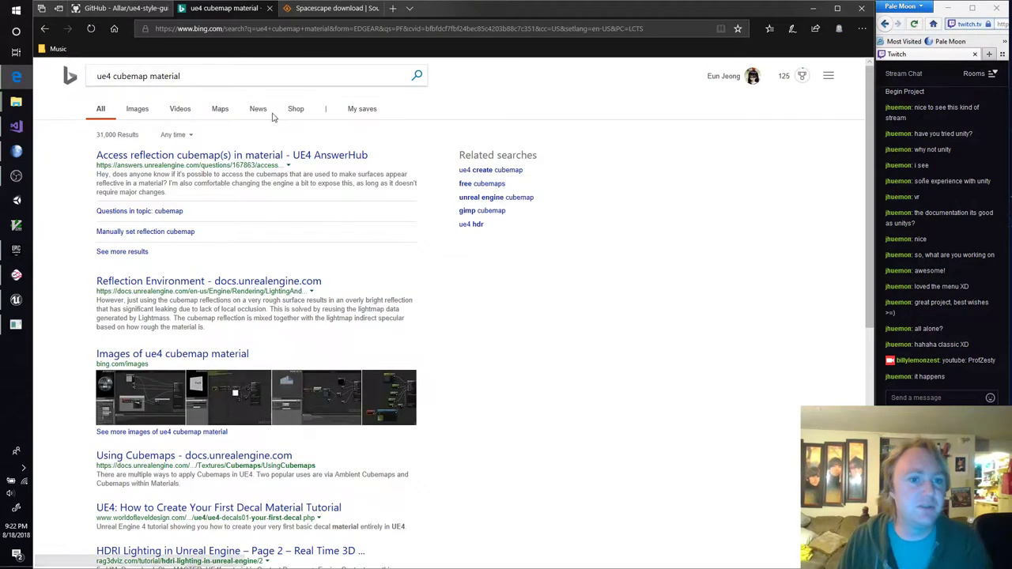
Read the AnswerHub reflection cubemap answer, then change the search to 'ue4 skybox material'
click(278, 158)
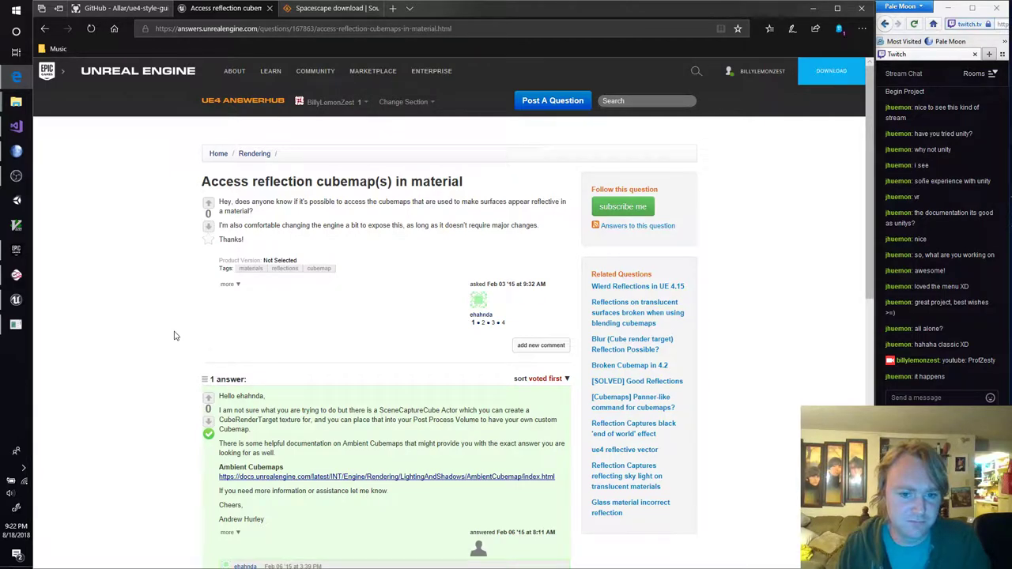
scroll(175, 336, down, 4)
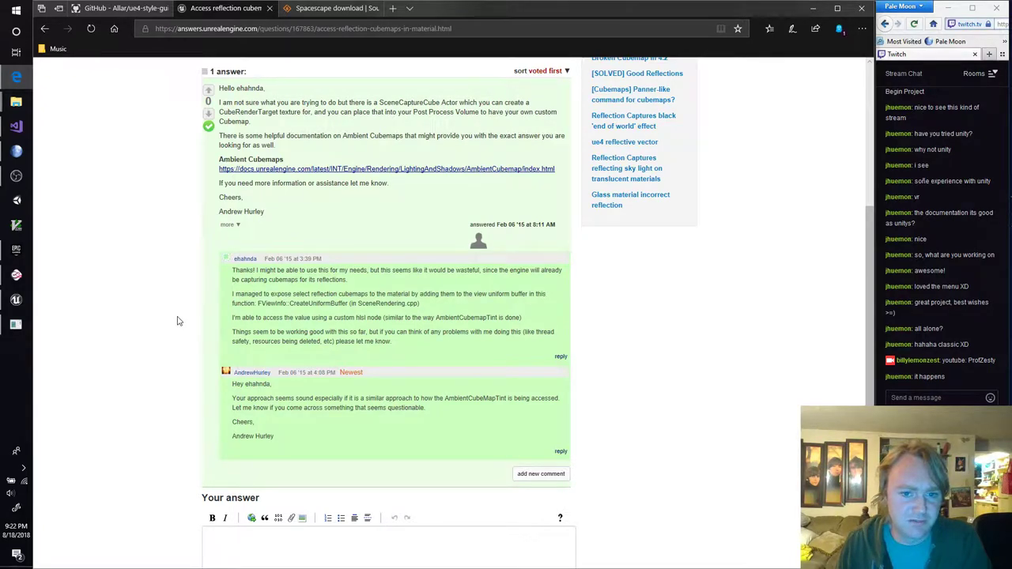
scroll(181, 296, up, 4)
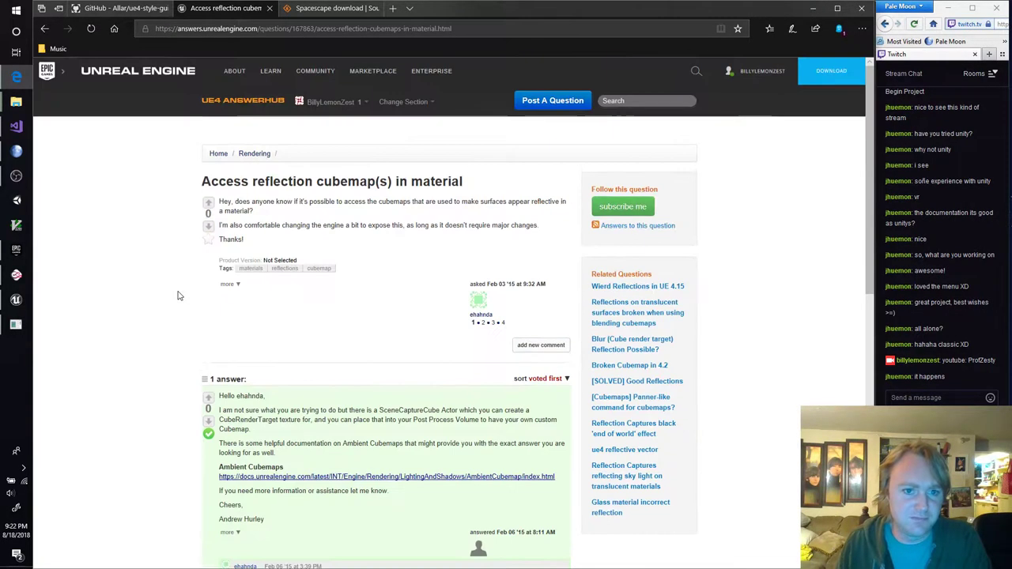
click(45, 28)
double_click(133, 77)
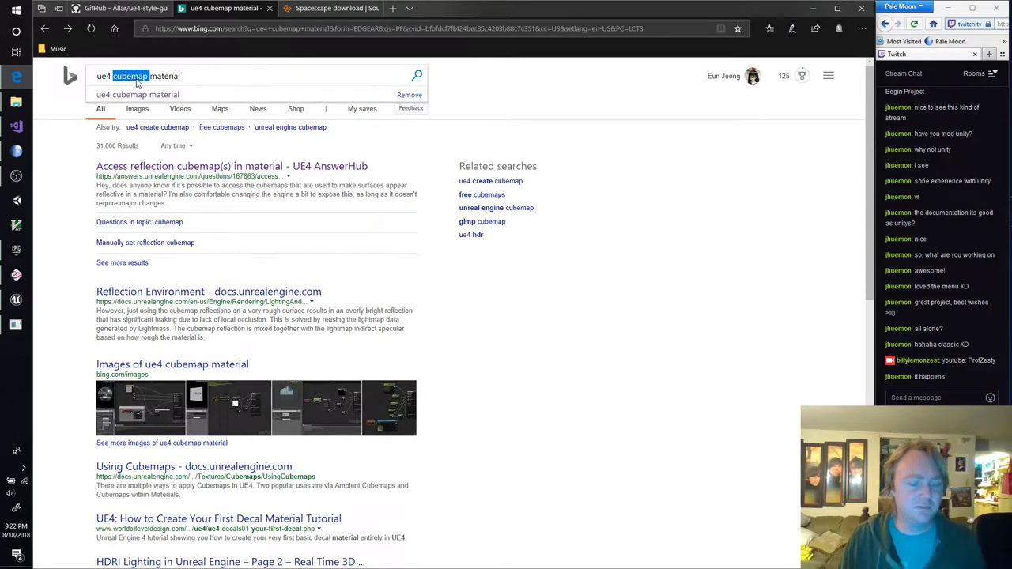
text(skybox)
key(Return)
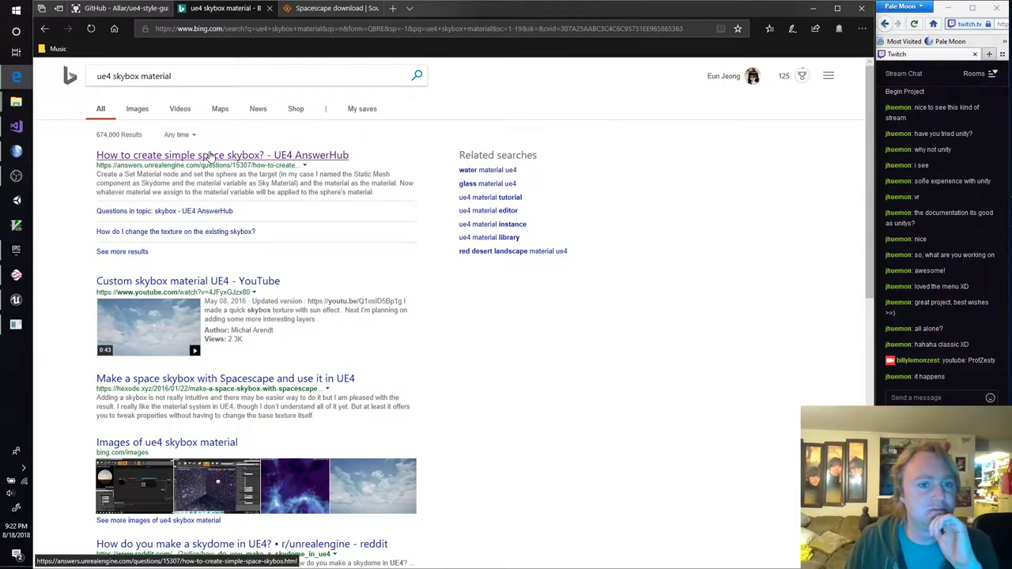
Read the 'How to create simple space skybox?' answer down to its material screenshot, then return to Unreal
click(211, 158)
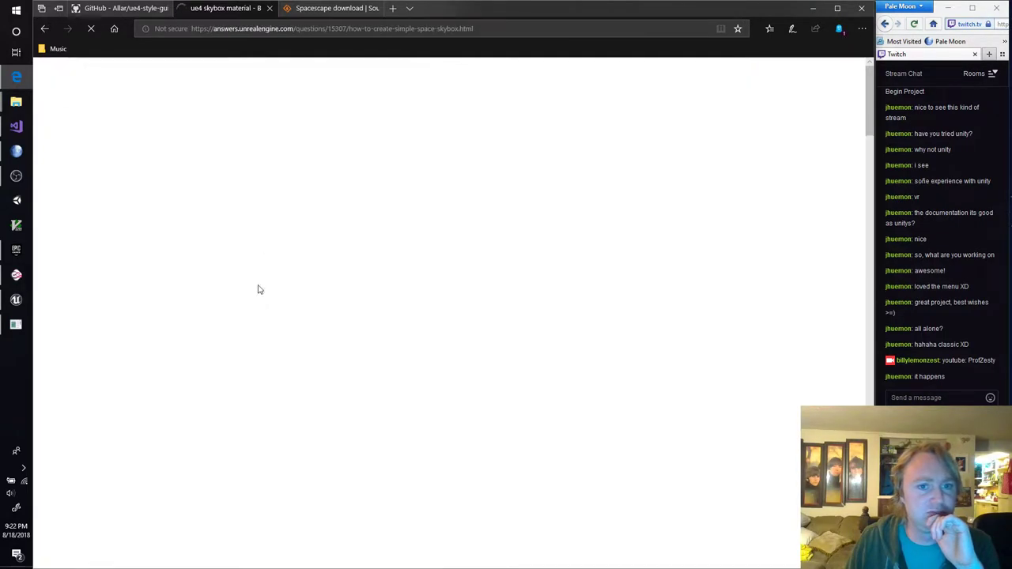
scroll(172, 348, down, 10)
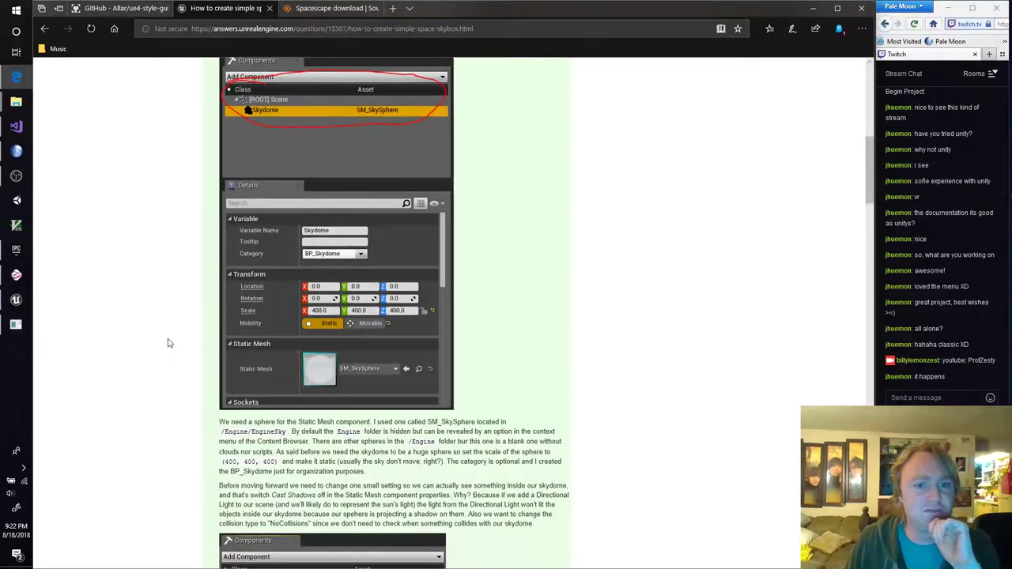
scroll(170, 344, down, 5)
scroll(170, 344, down, 4)
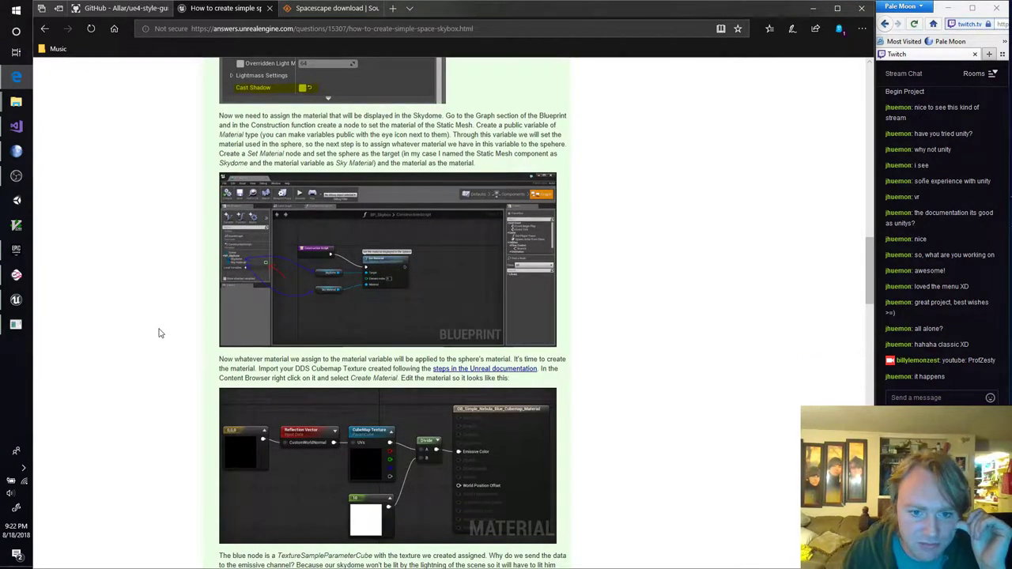
scroll(161, 332, down, 2)
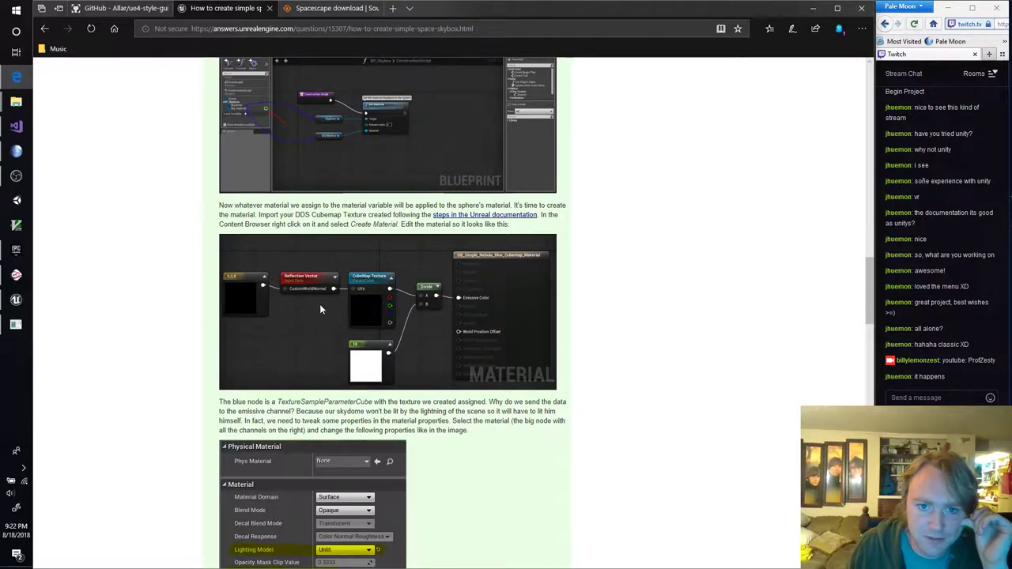
click(16, 301)
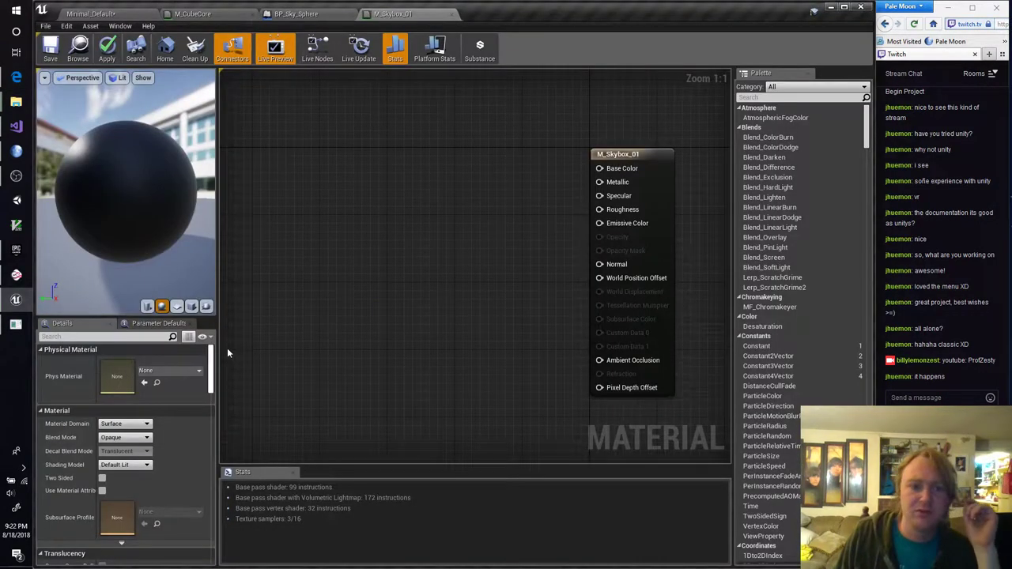
Search the node list for 'Texture' without adding a node, then switch to the web browser
right_click(369, 218)
text(Texture)
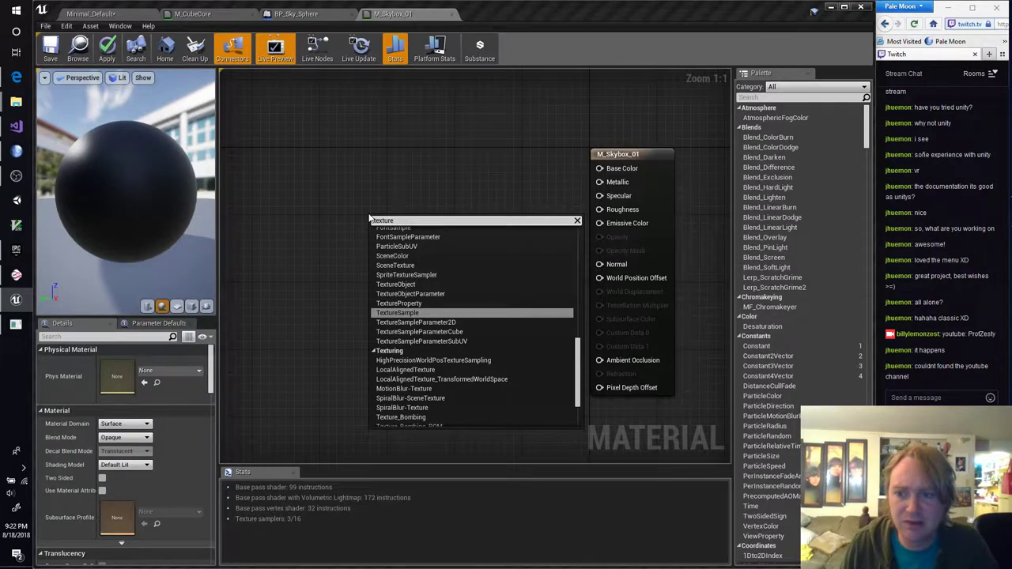
click(453, 159)
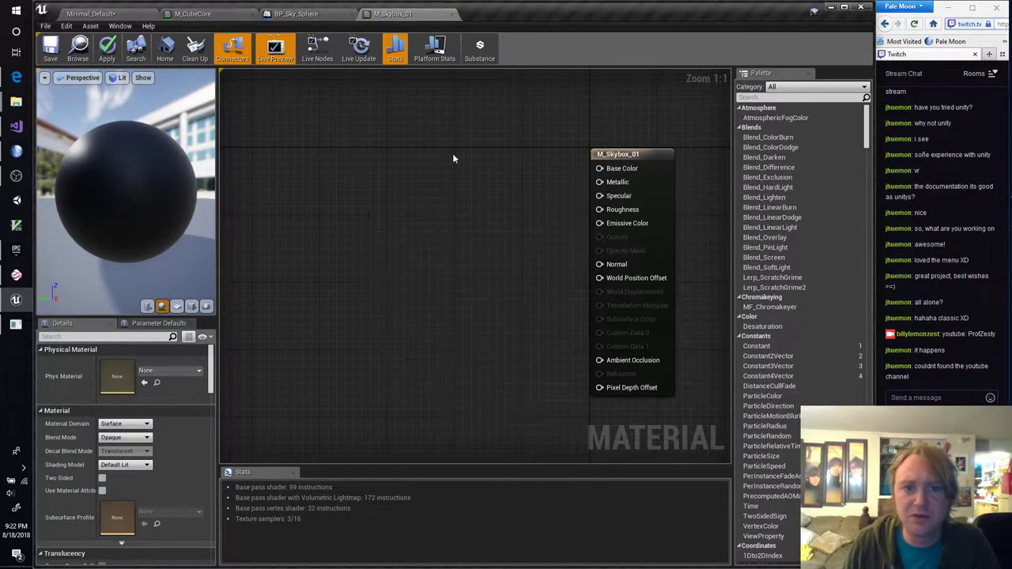
click(16, 77)
Open youtube.com in a new tab and send a stream chat message naming a channel
click(399, 10)
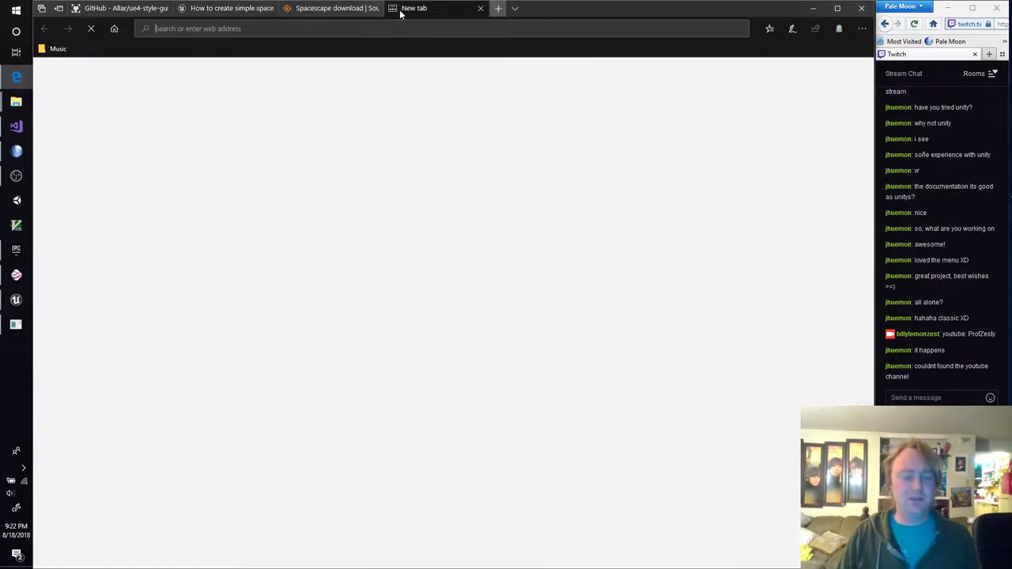
text(youtube.com)
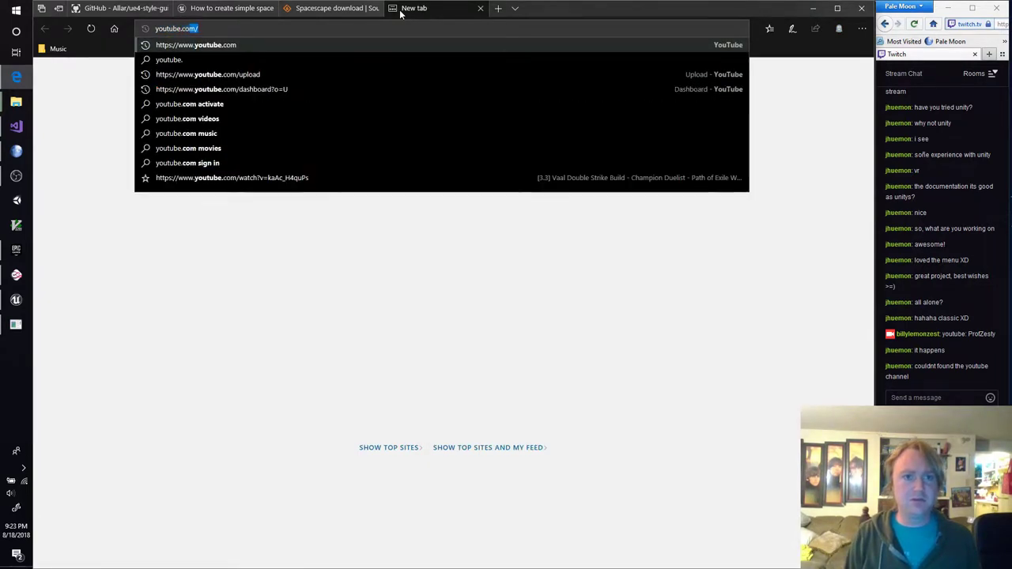
text(/p)
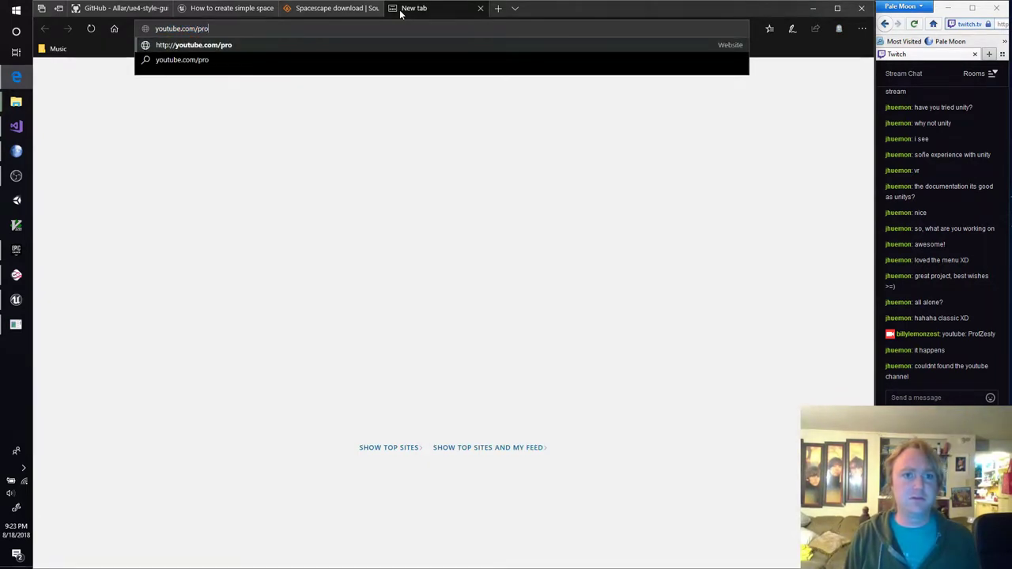
click(937, 398)
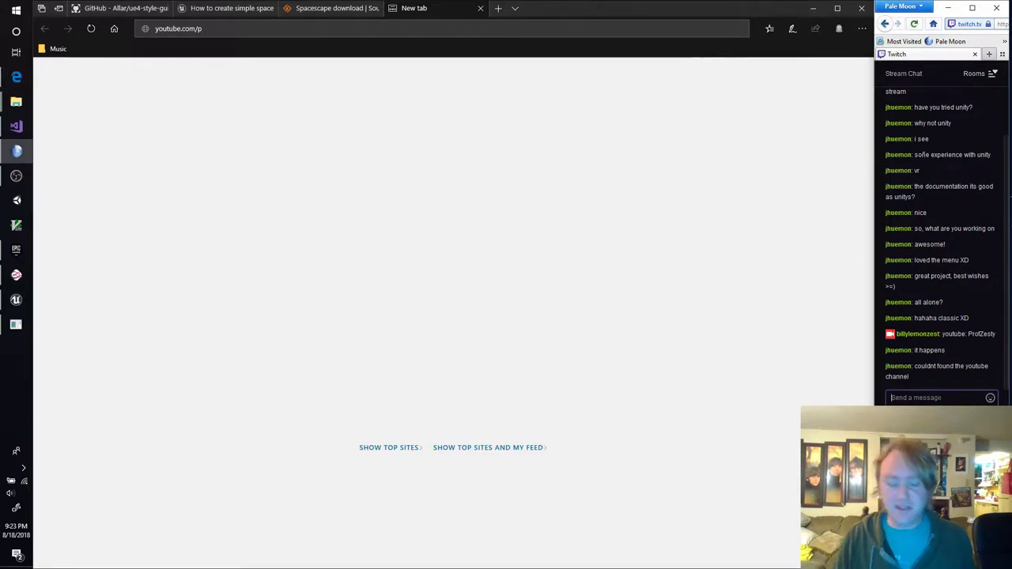
text(P)
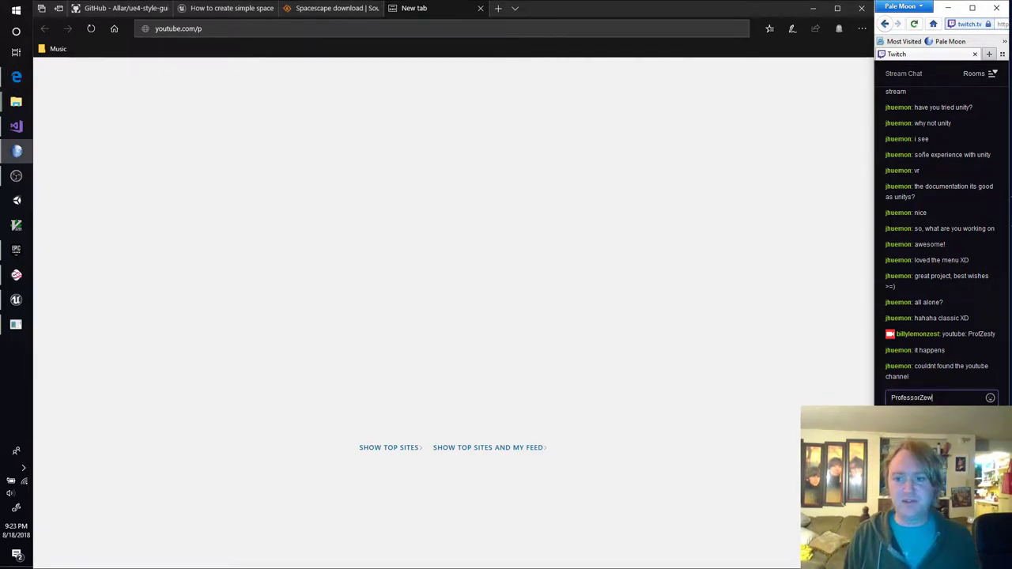
text(rofessorZesty)
key(Return)
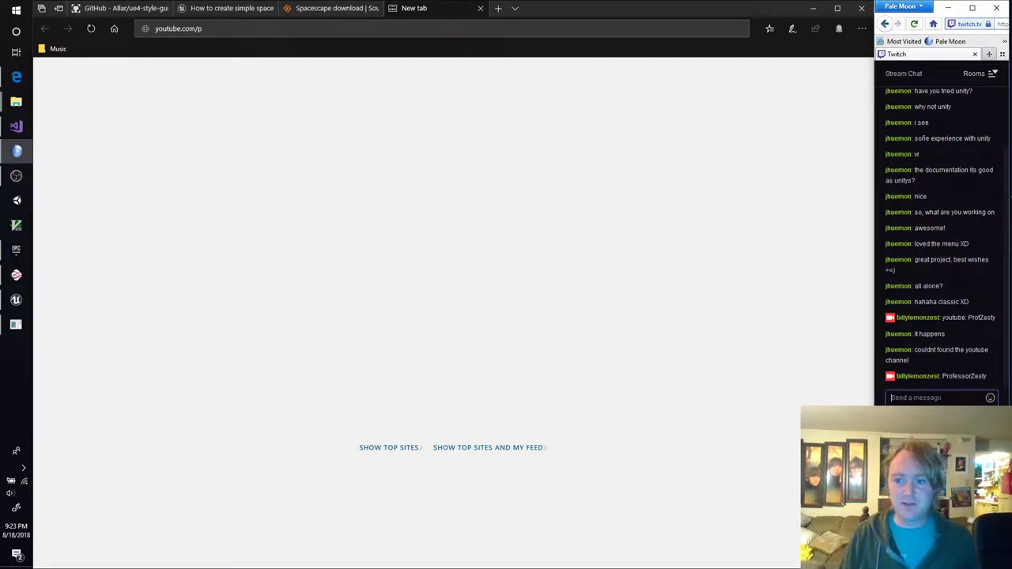
Select the channel names in chat, then return to the 'How to create simple space skybox' tab
double_click(981, 317)
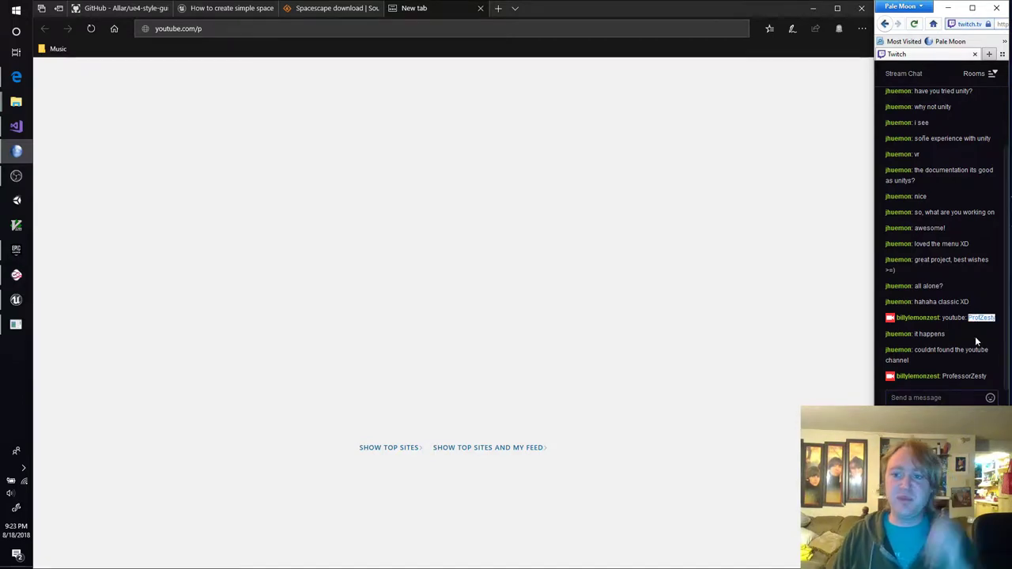
double_click(964, 376)
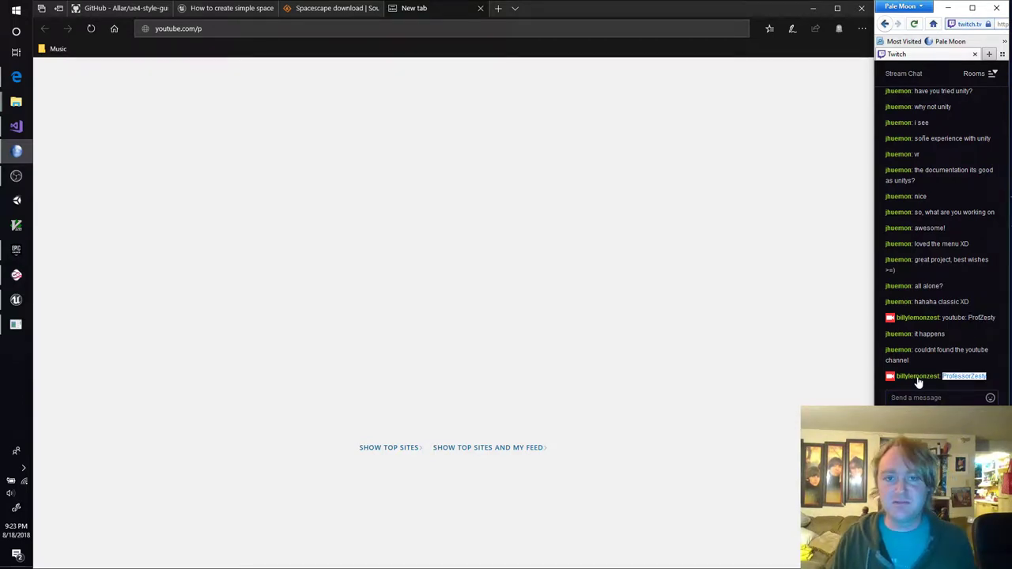
middle_click(447, 8)
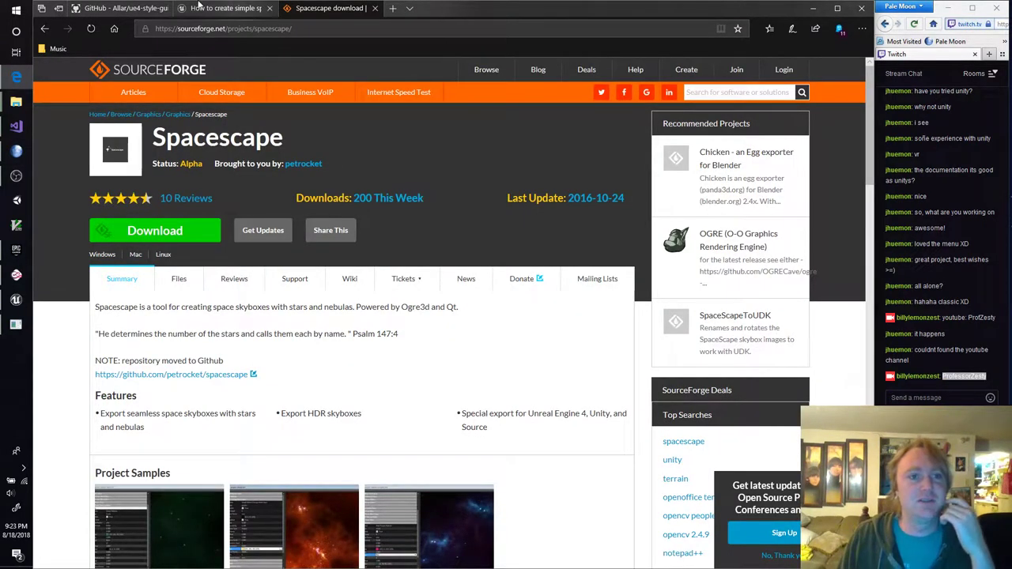
click(228, 8)
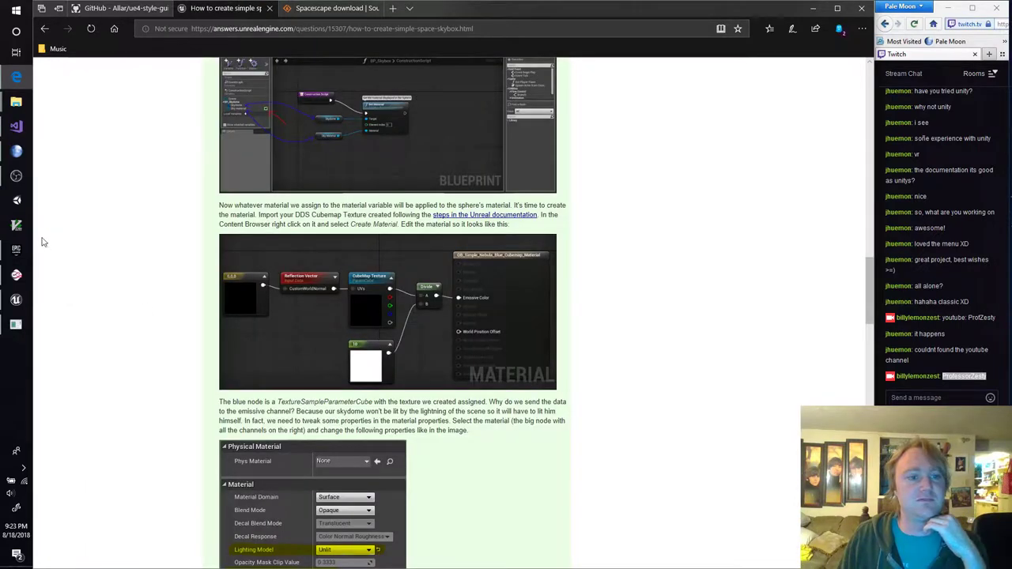
In M_Skybox_01, try an InteriorCubemap node from Cubemaps and delete it again
click(16, 300)
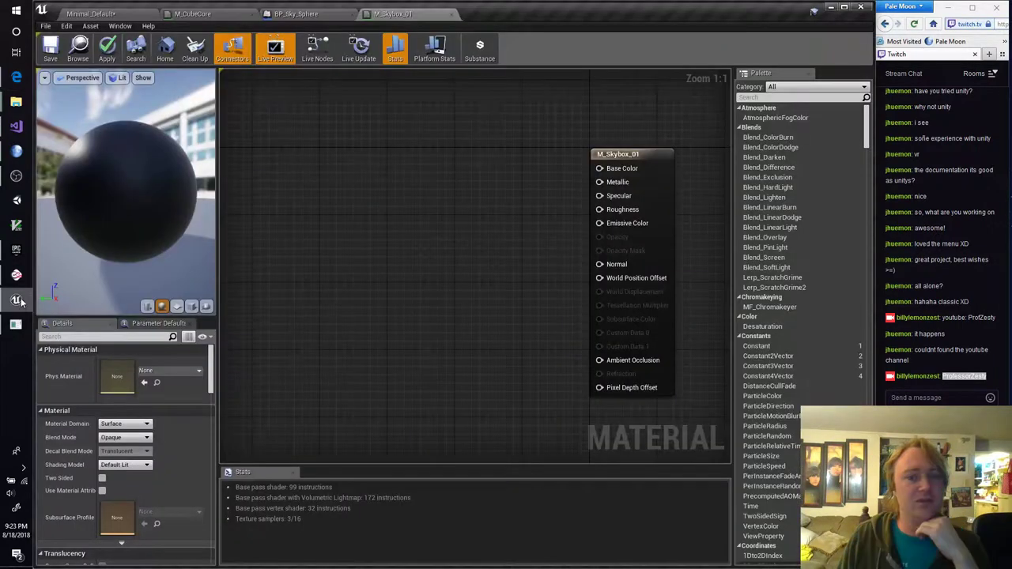
right_click(376, 193)
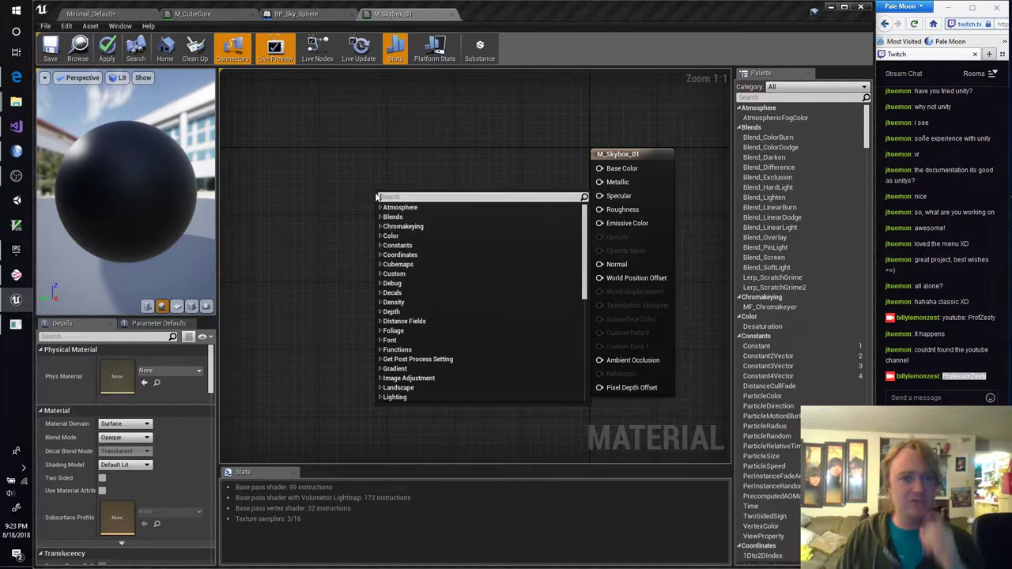
click(398, 264)
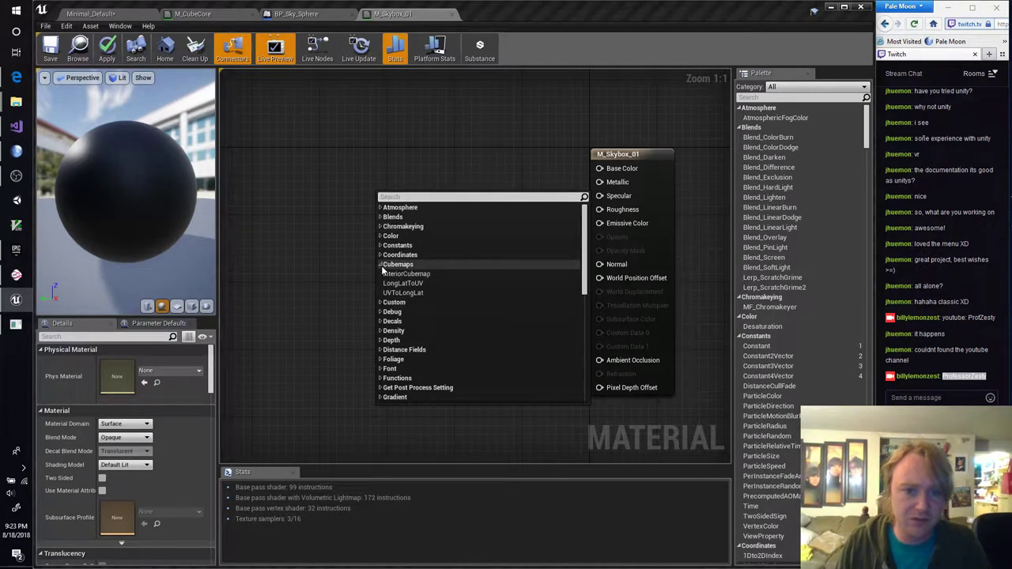
click(441, 273)
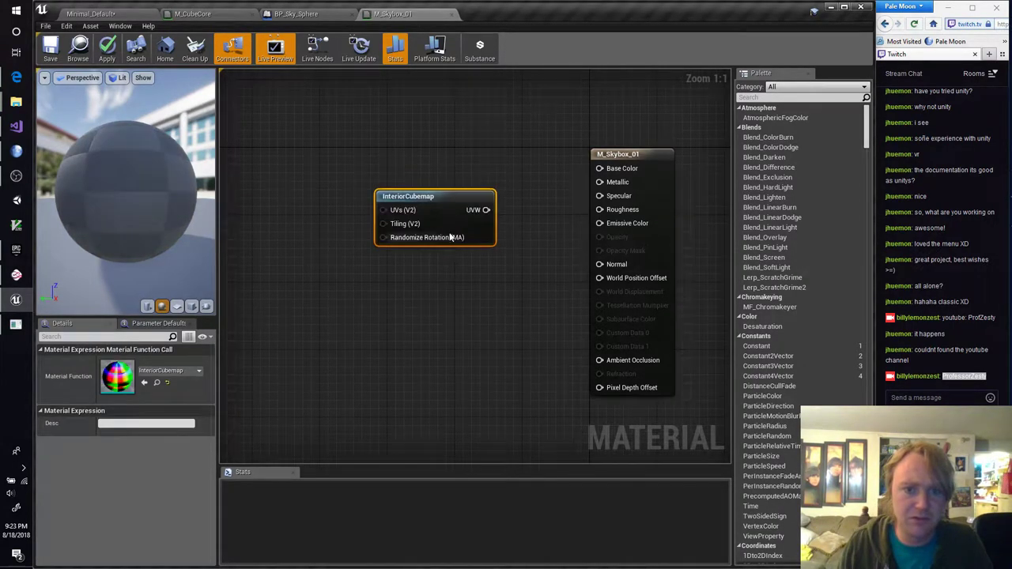
key(Delete)
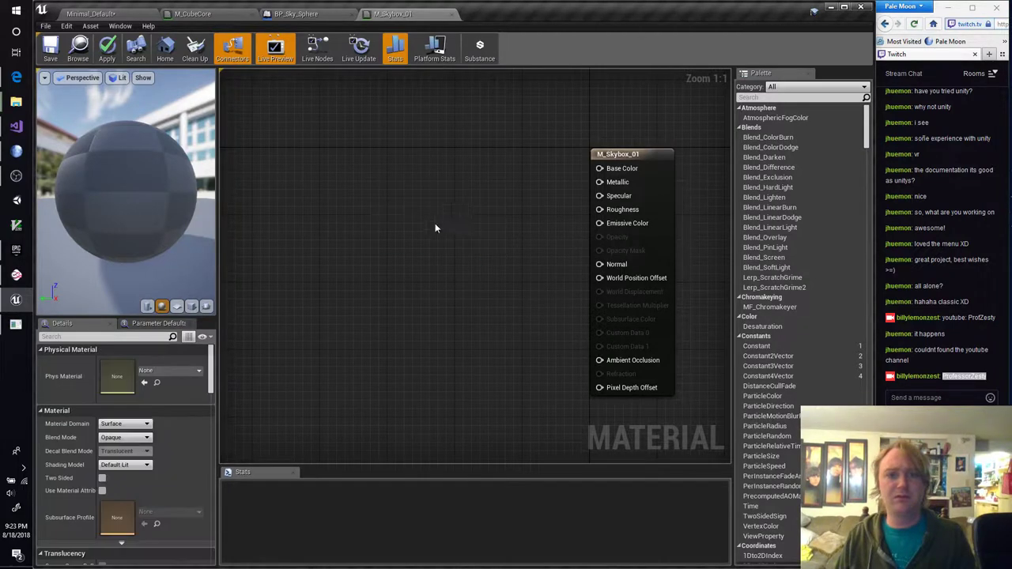
Reopen the node list on the graph and filter it by 'texture'
right_click(411, 190)
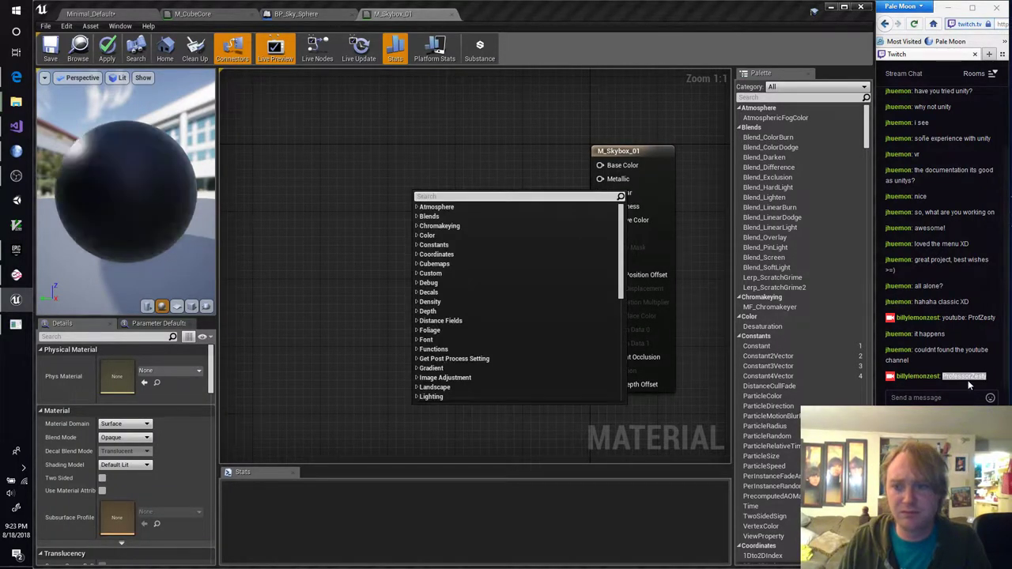
key(Escape)
right_click(352, 198)
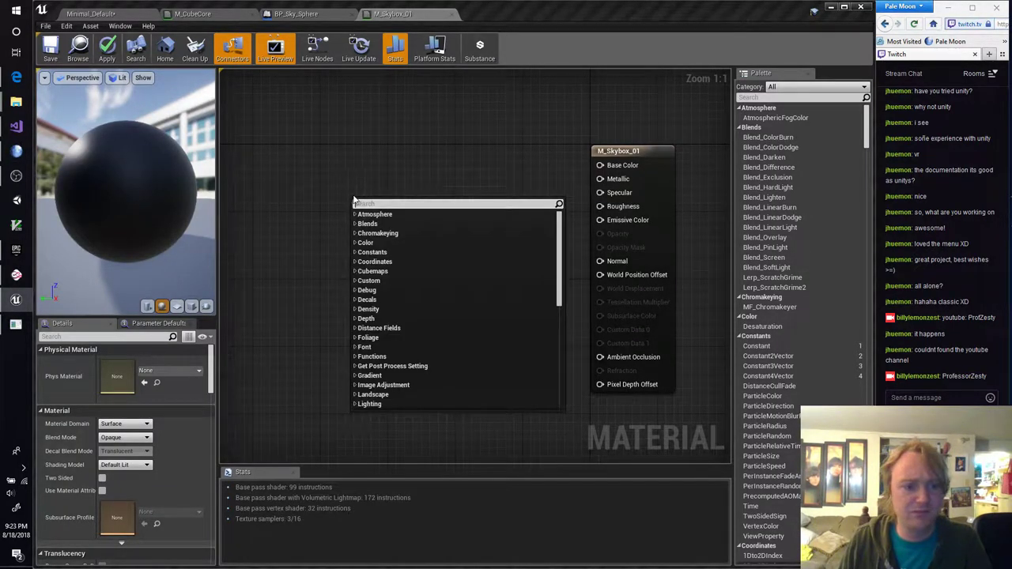
text(texture)
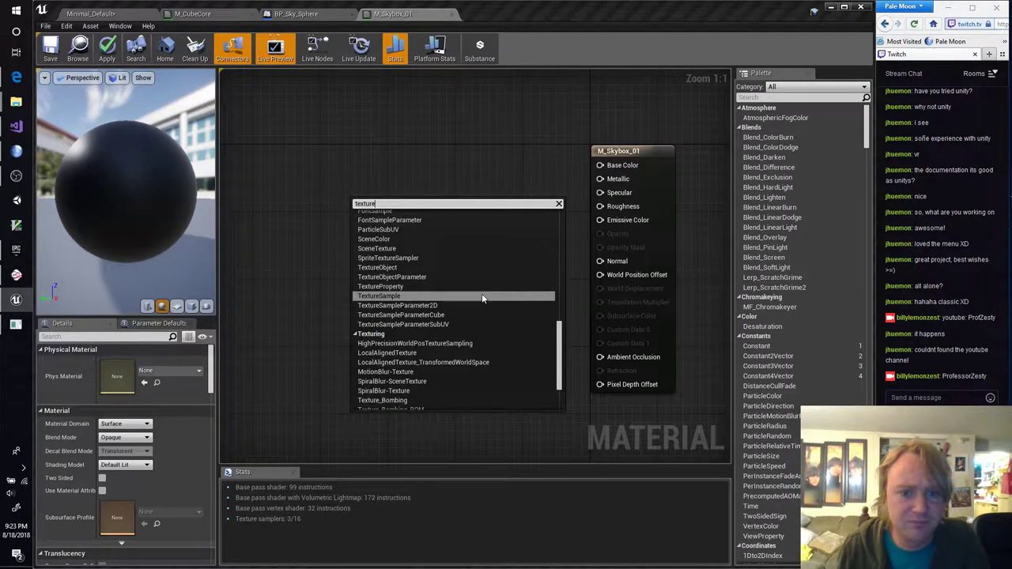
Add a TextureSampleParameterCube node and name the parameter 'Skybox'
click(477, 314)
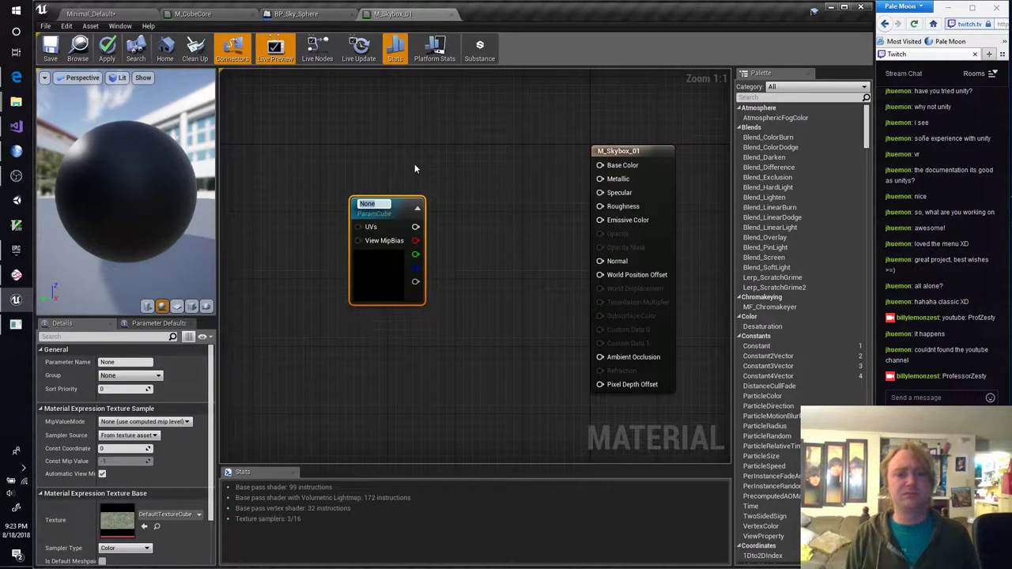
key(BackSpace)
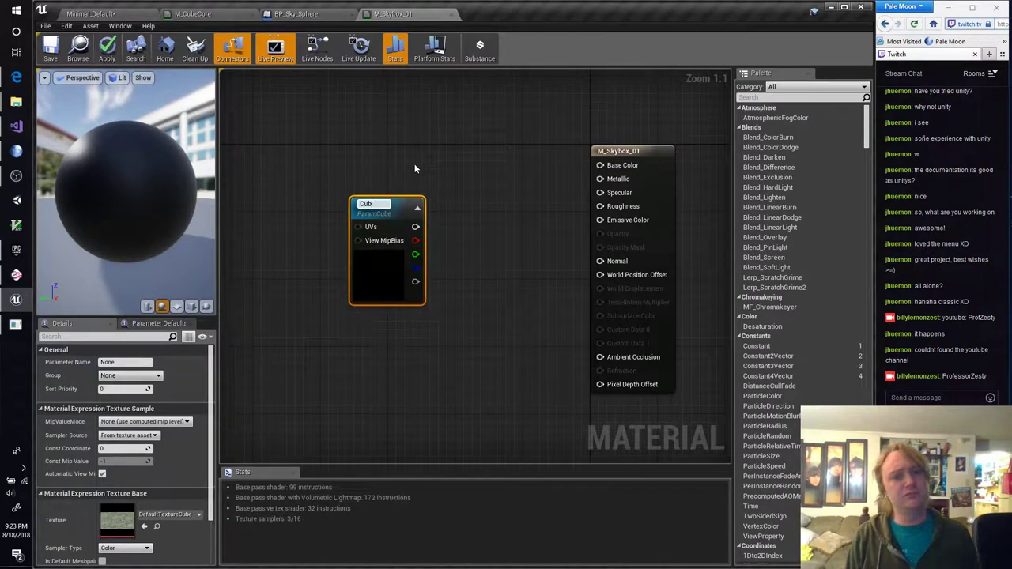
text(Skybox)
key(Return)
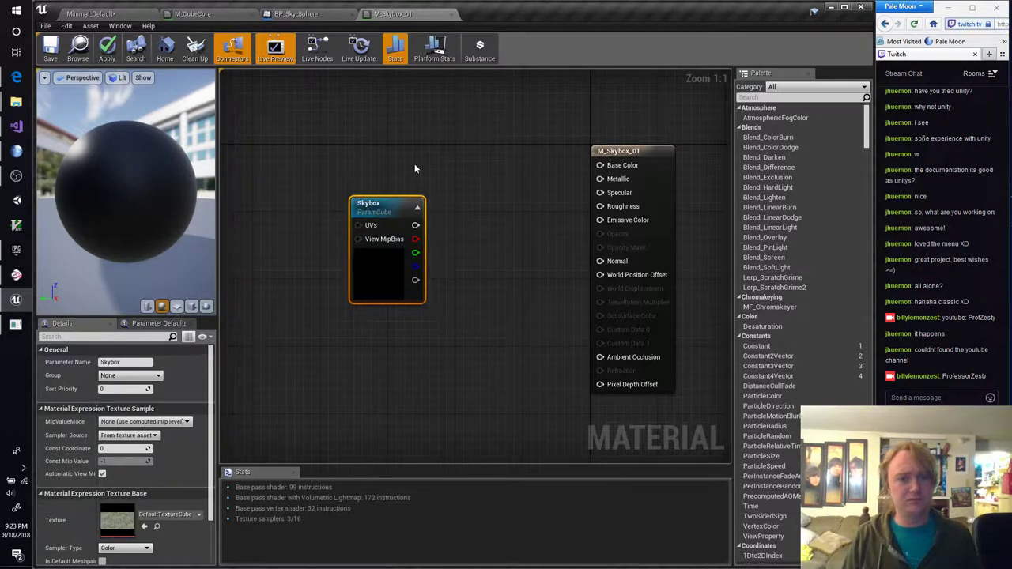
Set the Skybox texture to TC_Skybox_01 and wire its output to Base Color
click(176, 514)
text(TC)
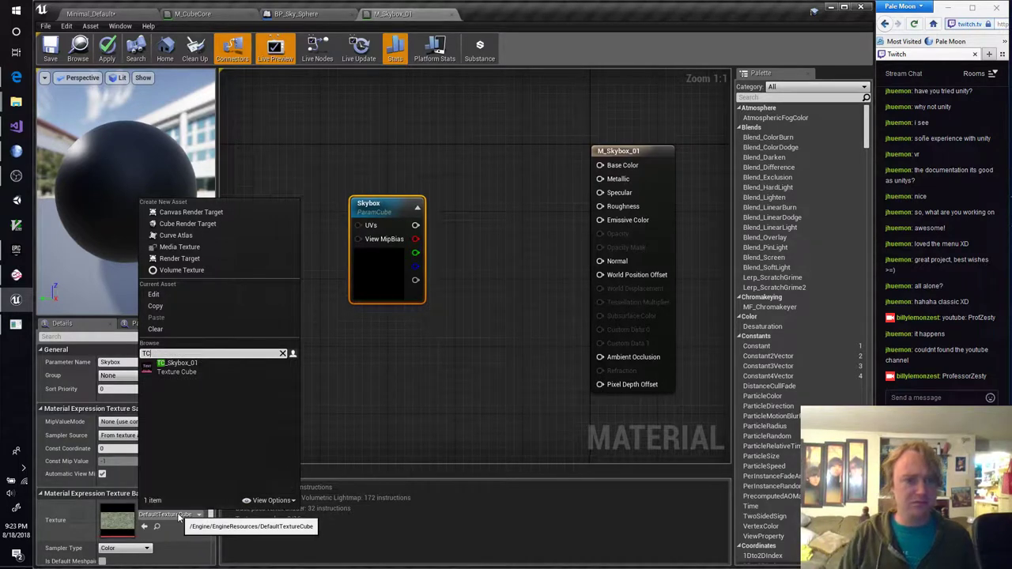
click(213, 365)
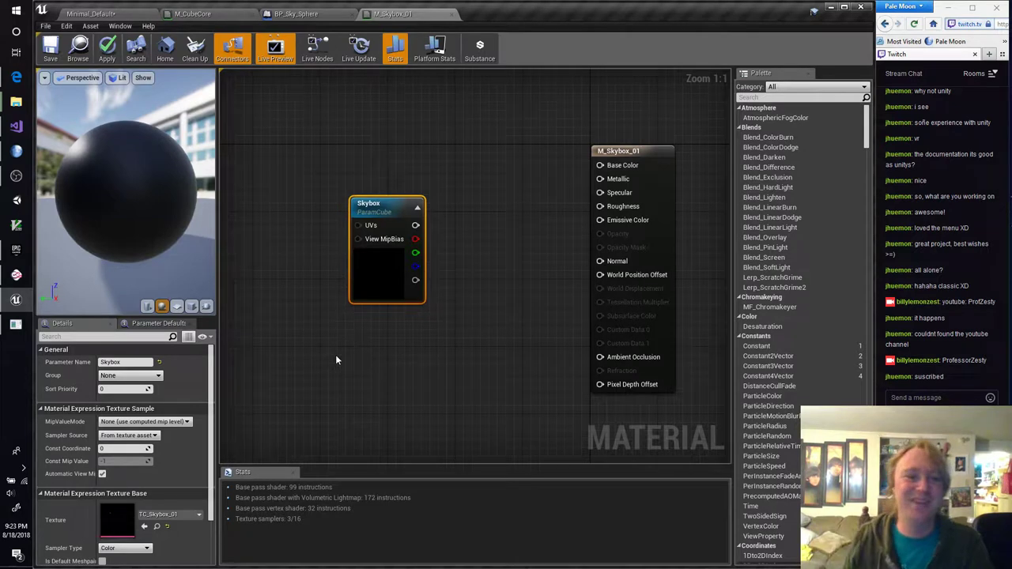
drag(406, 204, 478, 169)
drag(125, 171, 122, 167)
scroll(123, 168, down, 5)
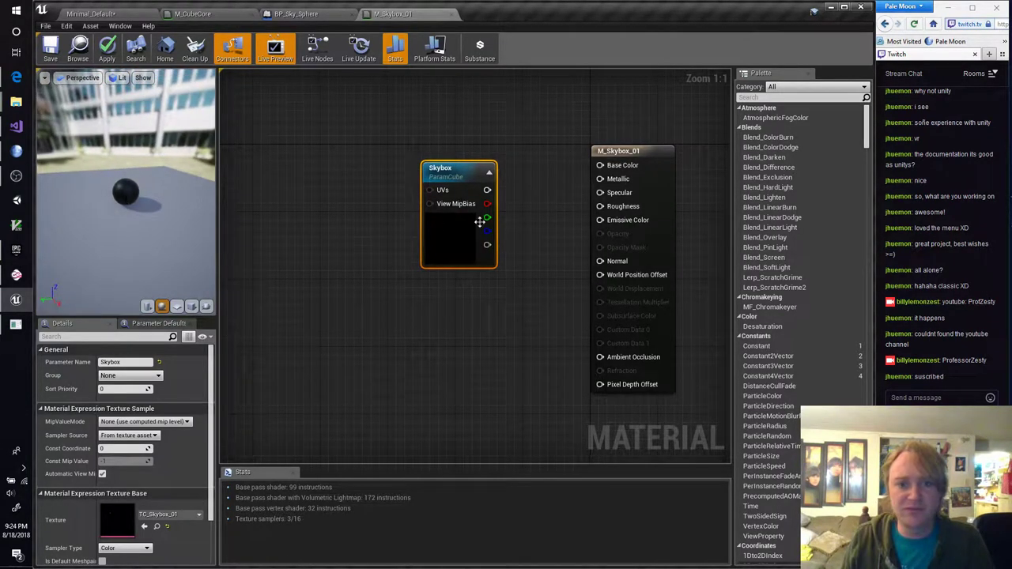
drag(487, 192, 601, 166)
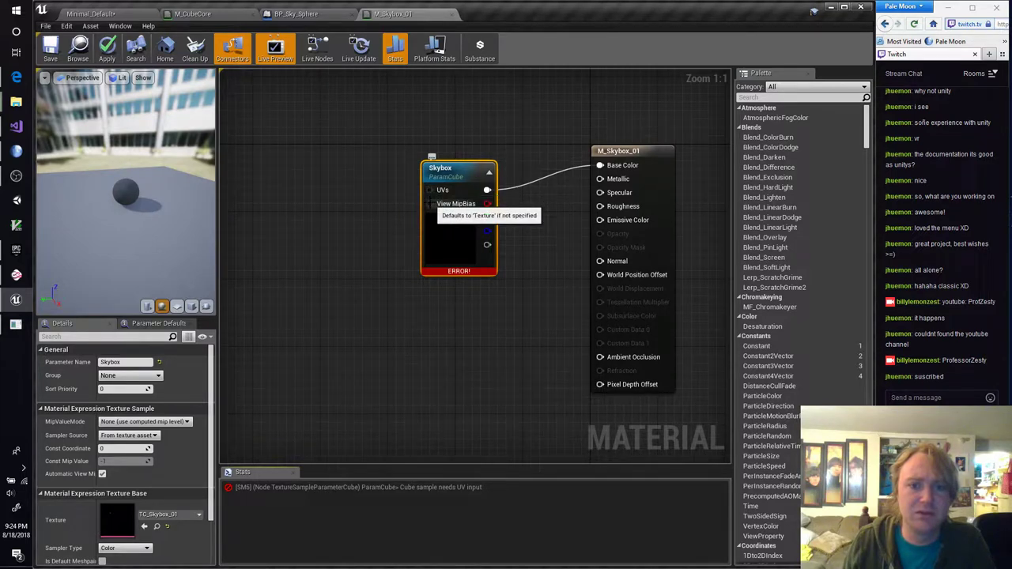
Check the tutorial, then add a ViewAlignedReflection node from the Skybox UVs input
click(3, 73)
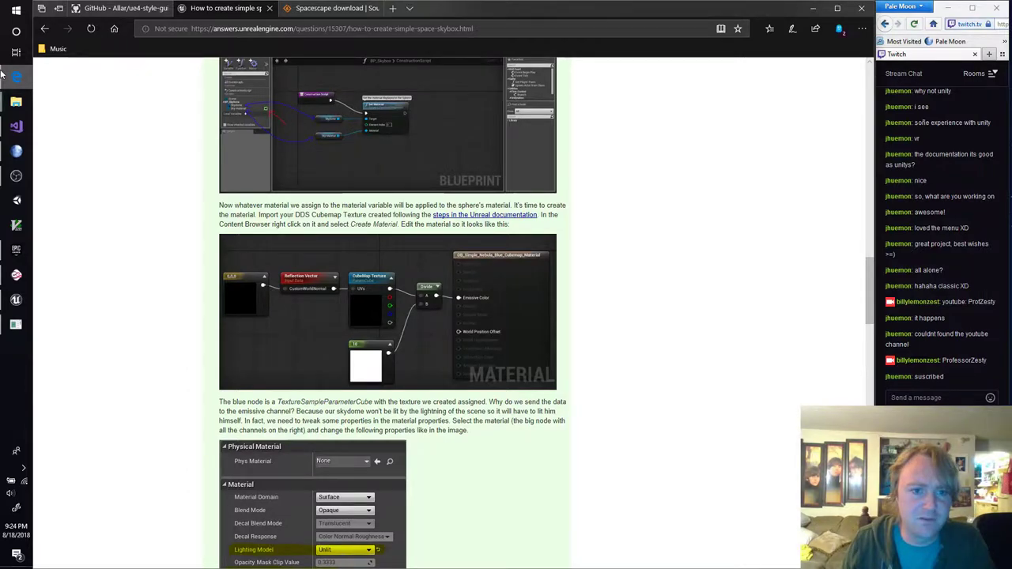
click(3, 73)
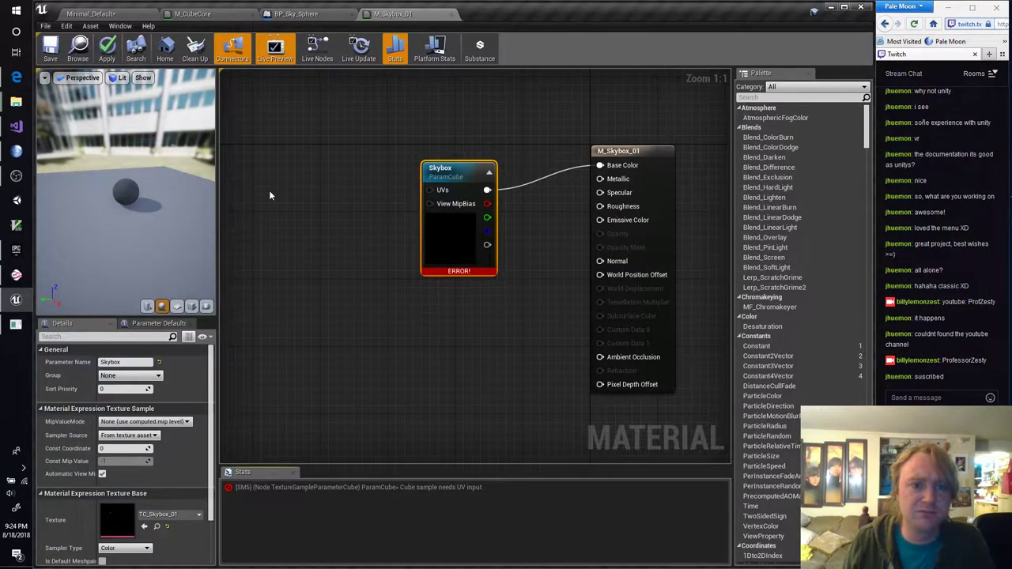
drag(429, 190, 349, 193)
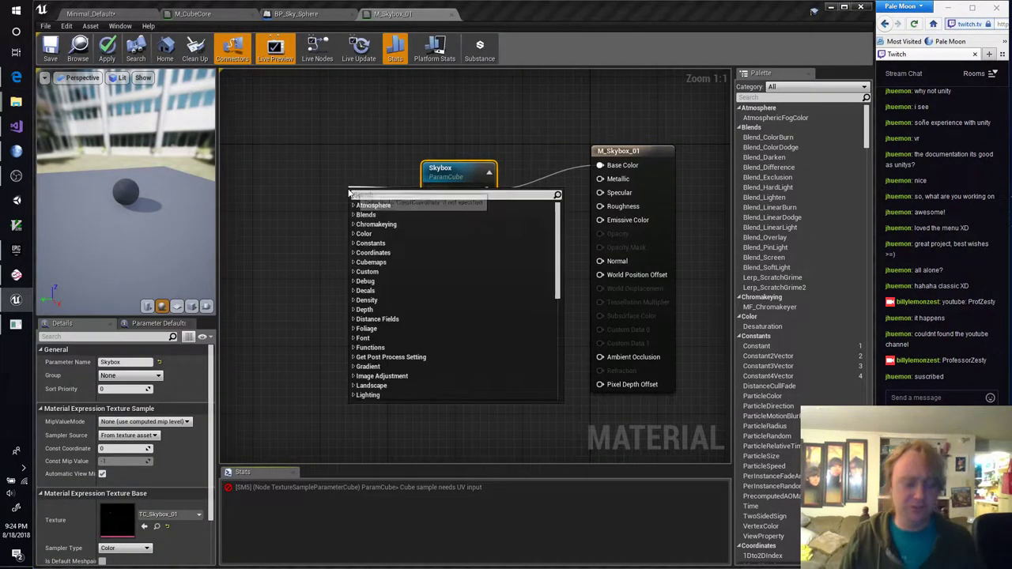
text(reflection)
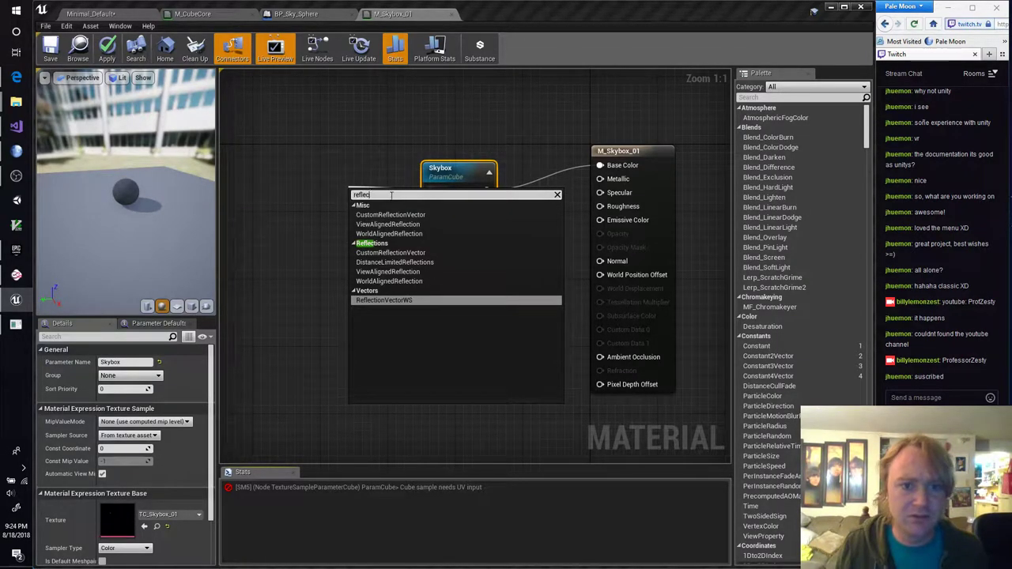
click(420, 227)
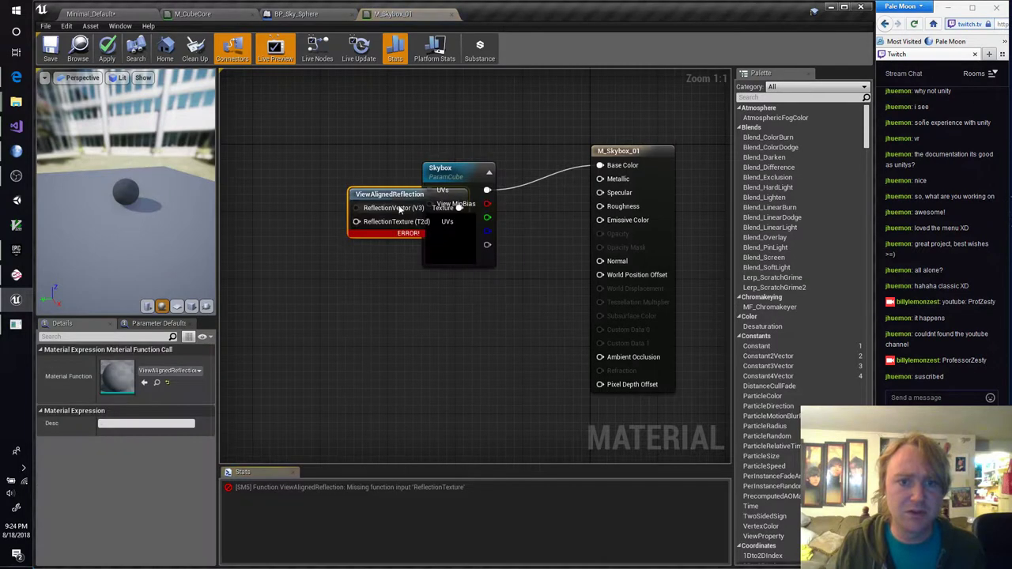
drag(396, 197, 333, 180)
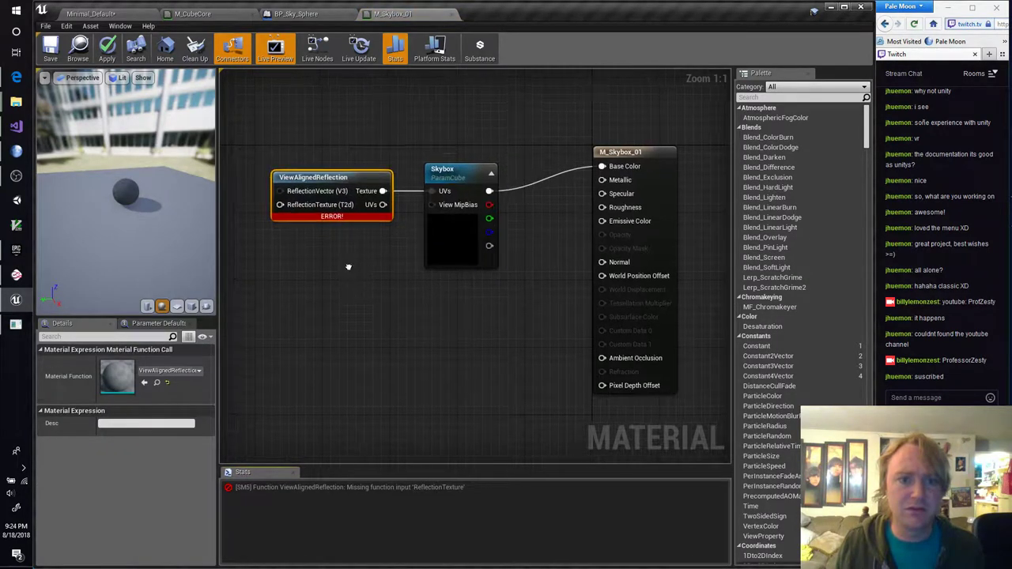
Connect the ViewAlignedReflection UVs output to Skybox UVs and select that node
right_drag(326, 220, 440, 223)
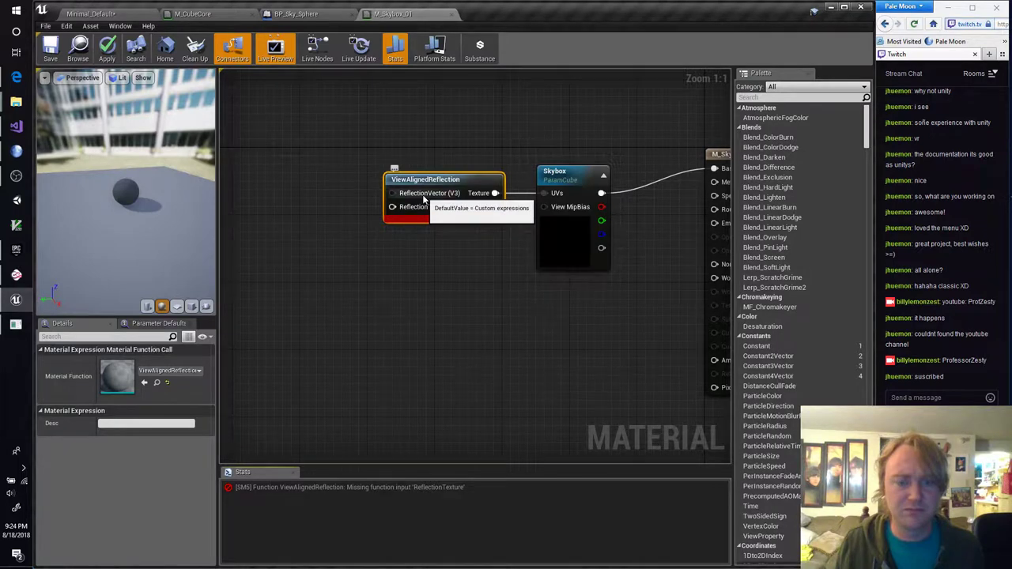
click(433, 240)
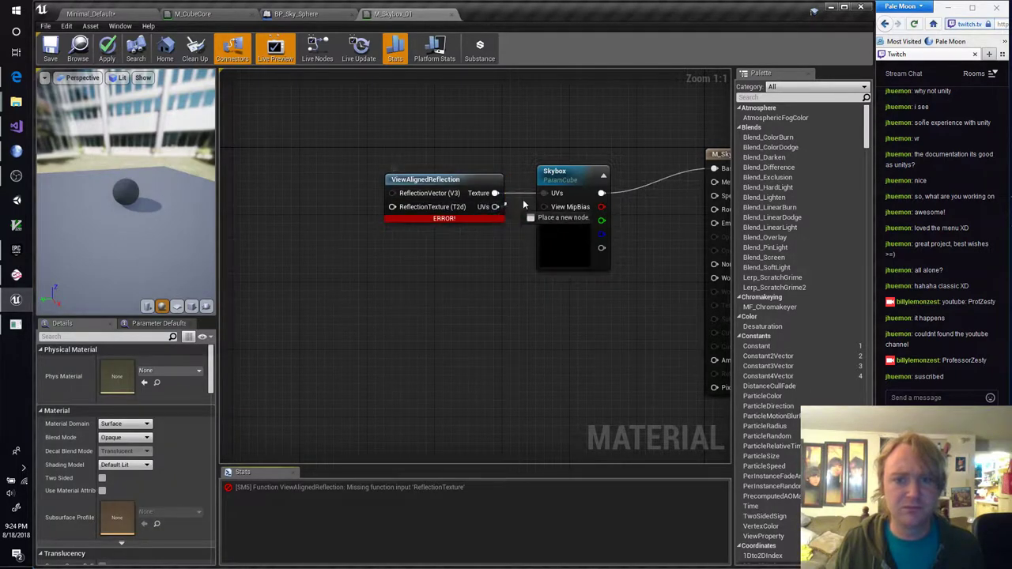
drag(523, 205, 555, 193)
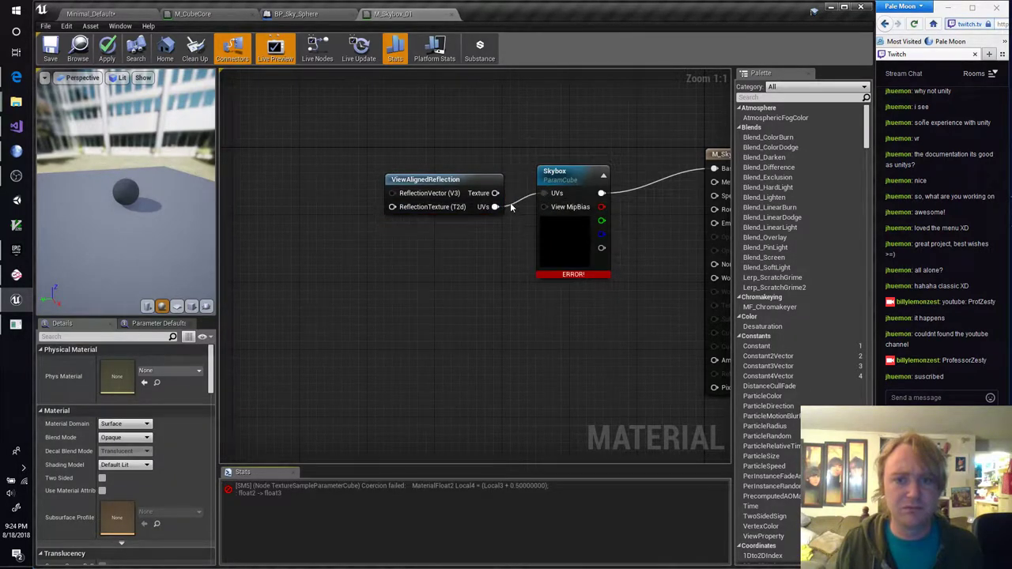
click(457, 182)
Replace ViewAlignedReflection with a ReflectionVectorWS node feeding the Skybox UVs
key(Delete)
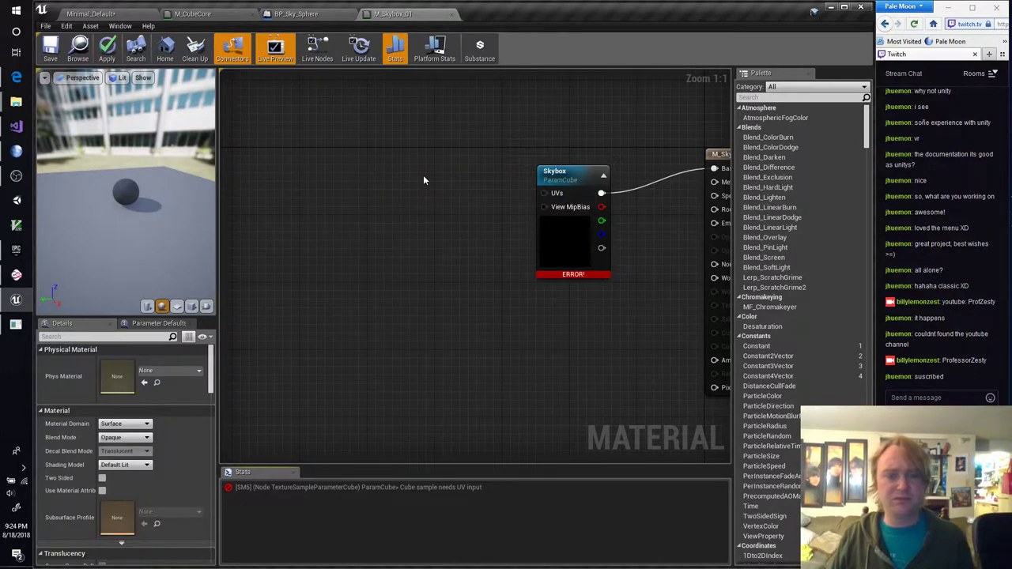
right_click(423, 180)
text(reflect)
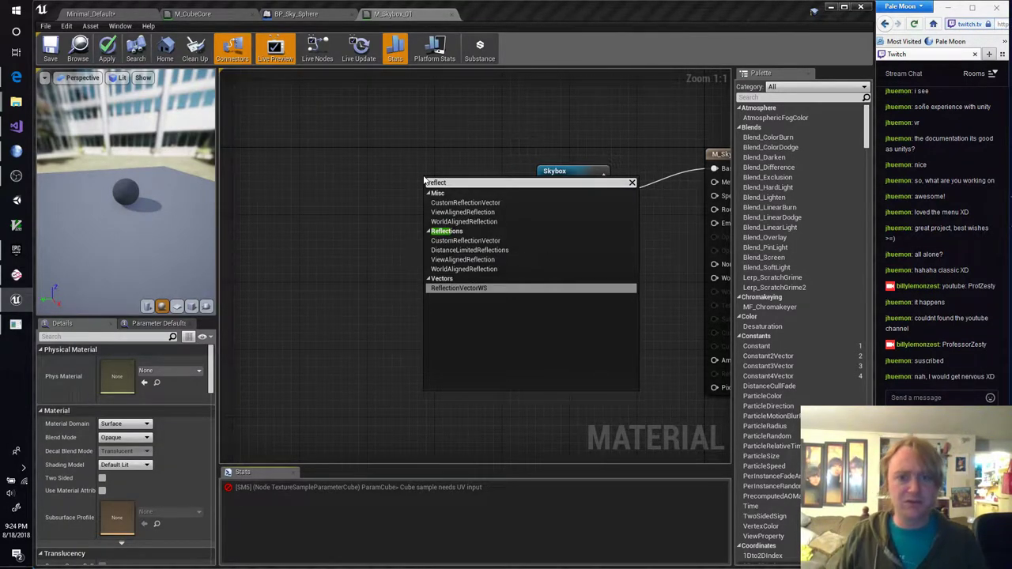
click(458, 288)
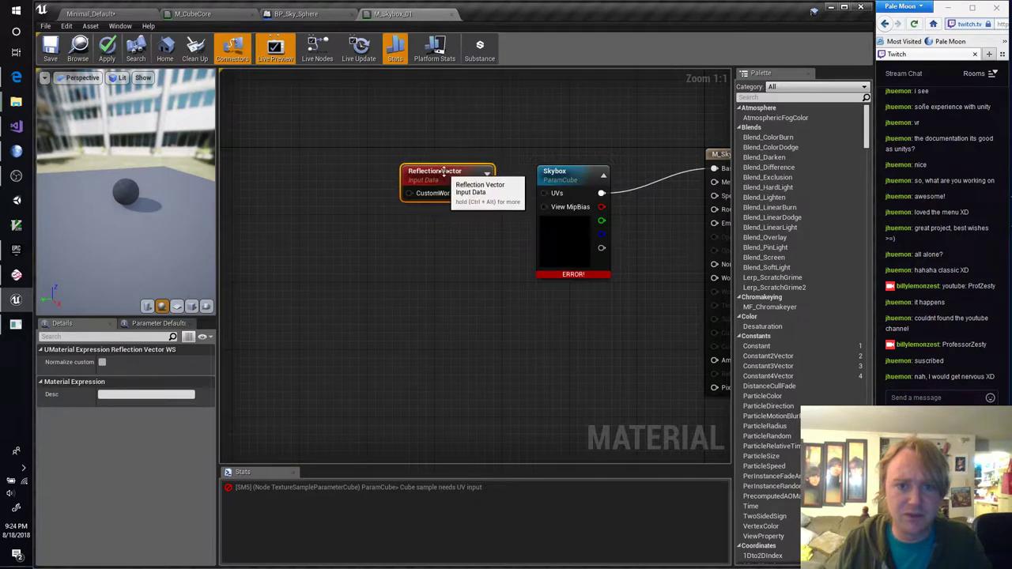
drag(484, 193, 544, 193)
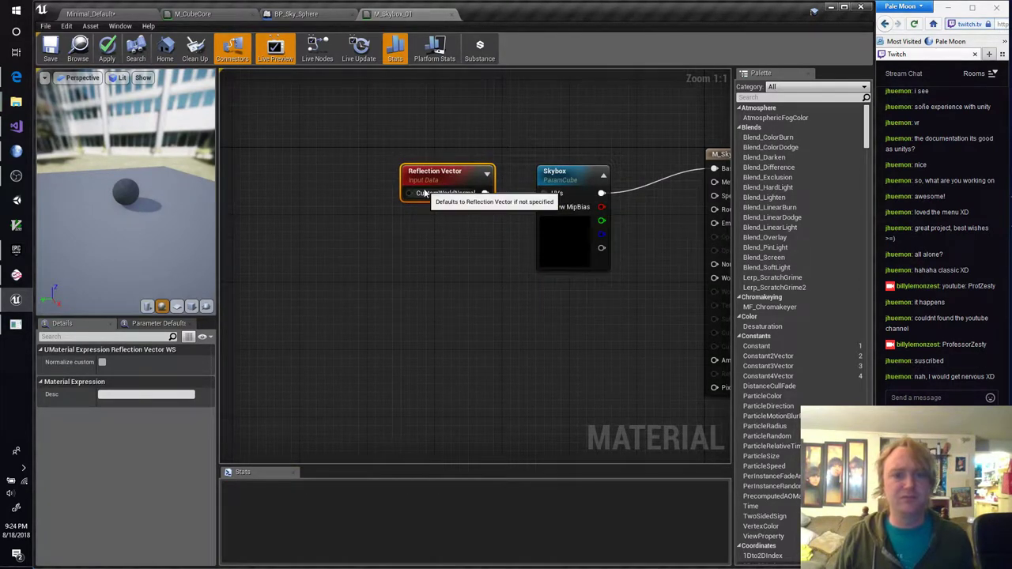
Add a VectorParameter wired to CustomWorldNormal and inspect the preview sphere
right_click(317, 190)
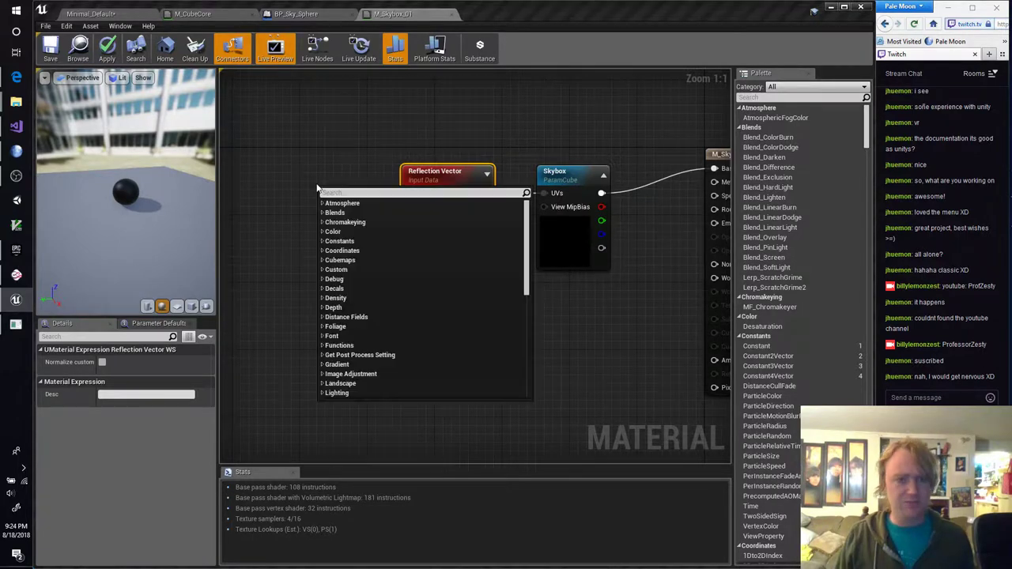
text(vector)
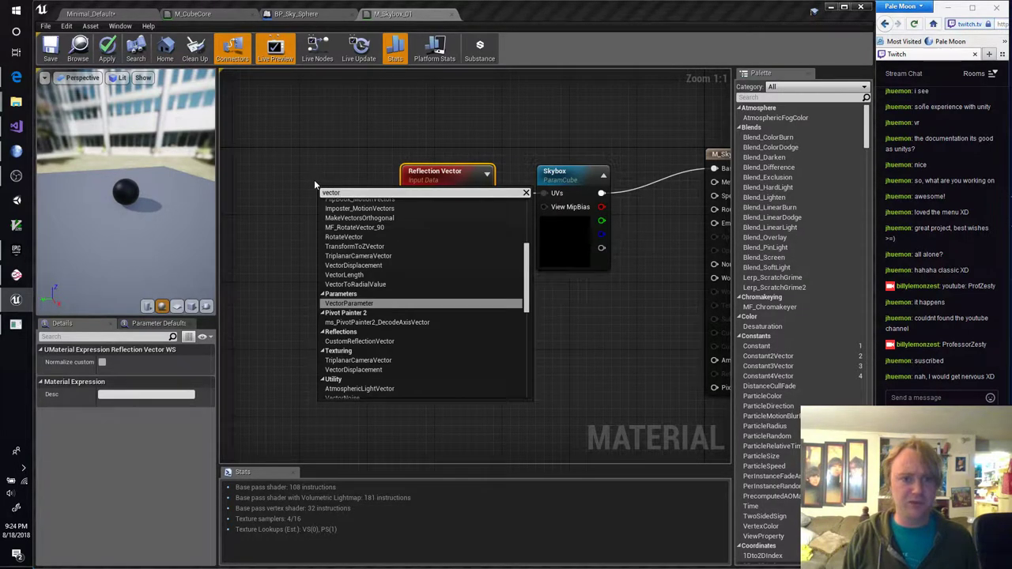
key(Return)
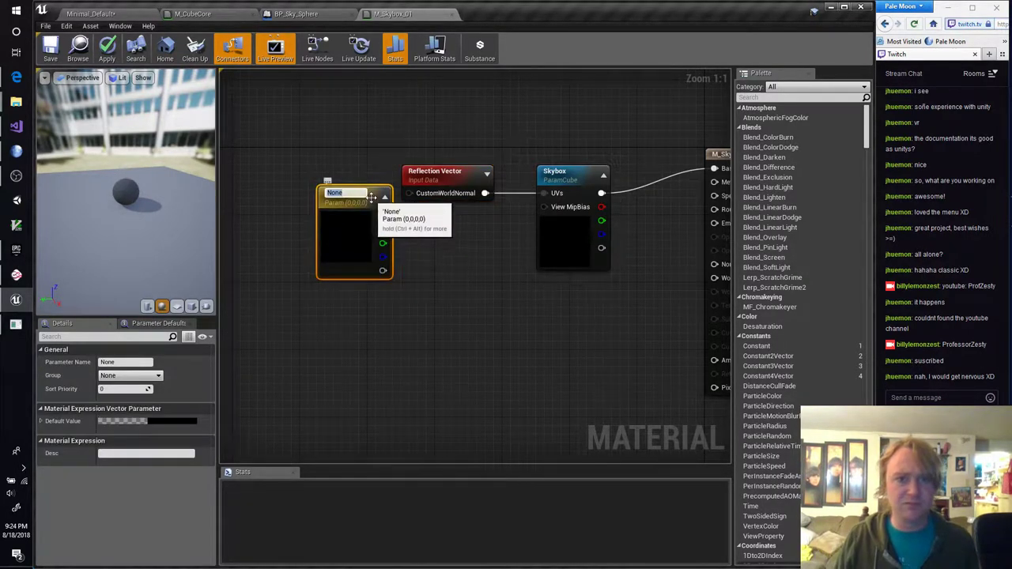
drag(371, 197, 414, 198)
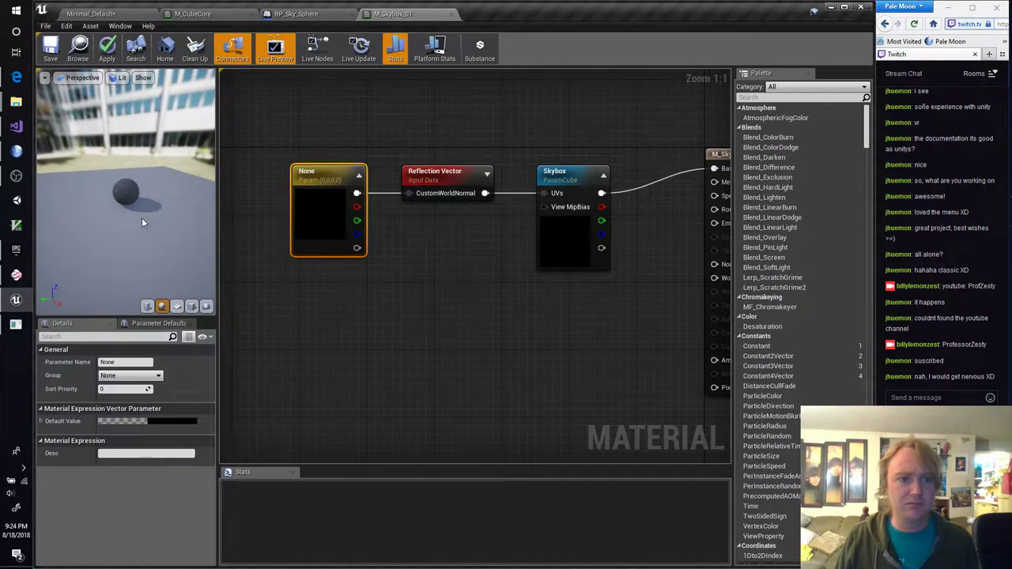
scroll(134, 214, up, 5)
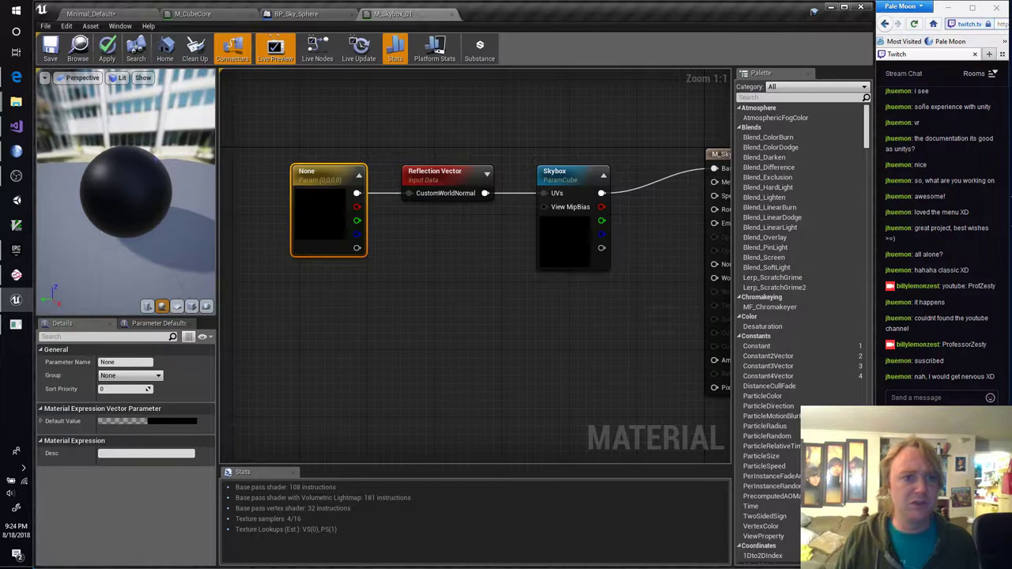
mouse_move(127, 190)
mouse_down()
mouse_move(210, 196)
mouse_move(87, 192)
mouse_move(119, 193)
mouse_up()
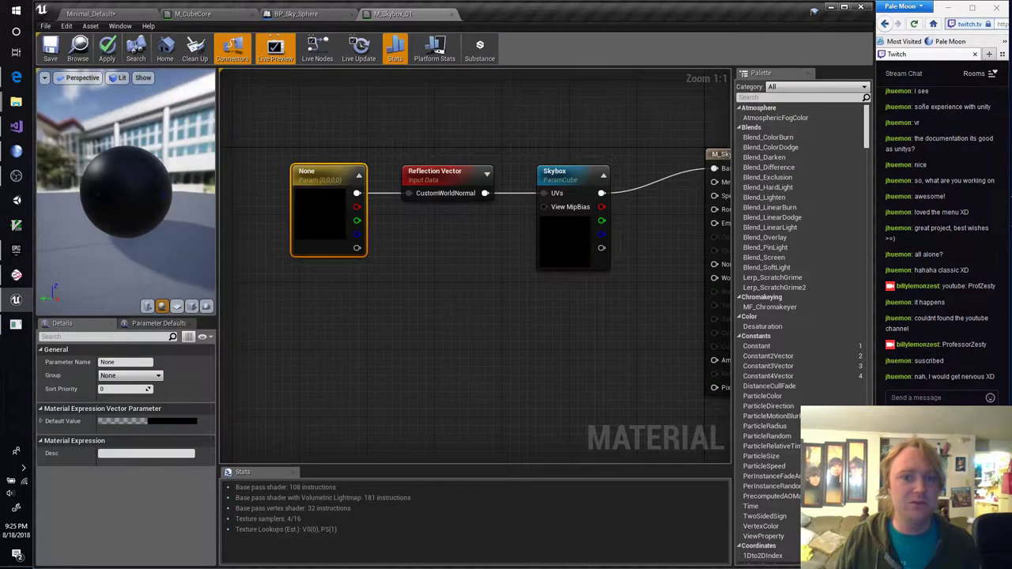
Apply the M_Skybox_01 changes and go back to the Minimal_Default level
click(106, 49)
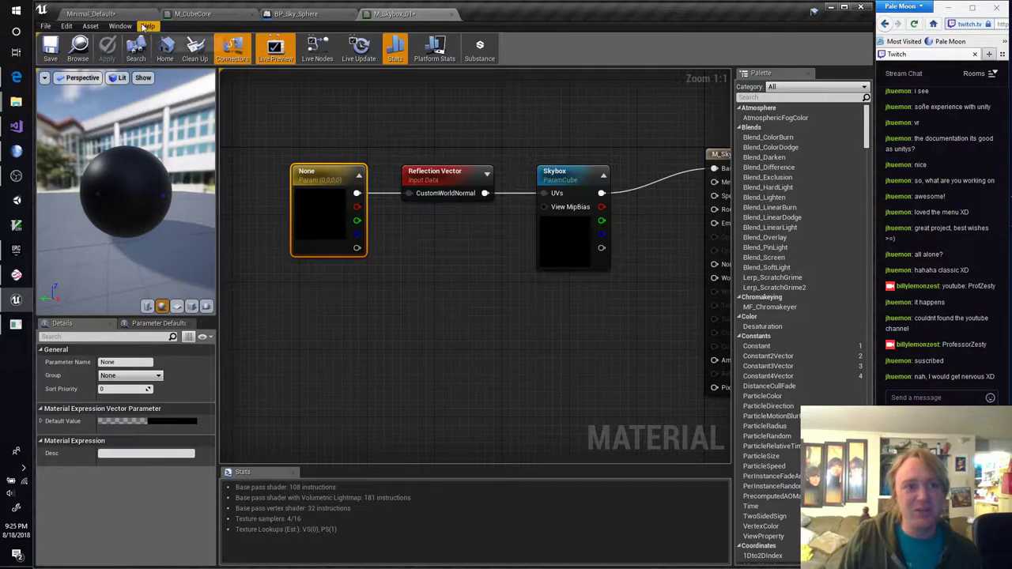
click(118, 15)
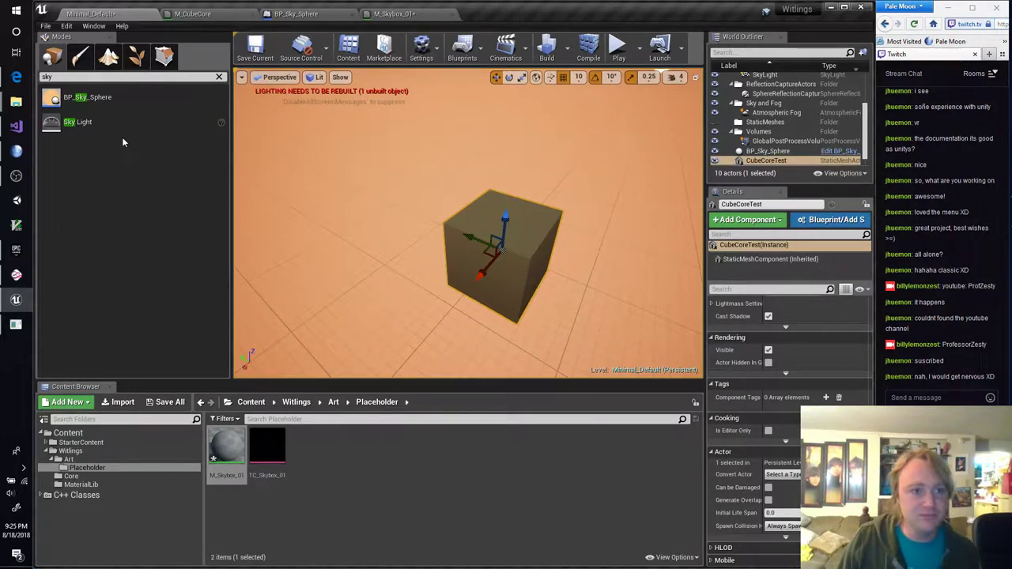
Set BP_Sky_Sphere's Sky Sphere mesh Element 0 to M_Skybox_01 and start a level build
click(768, 151)
scroll(817, 368, up, 5)
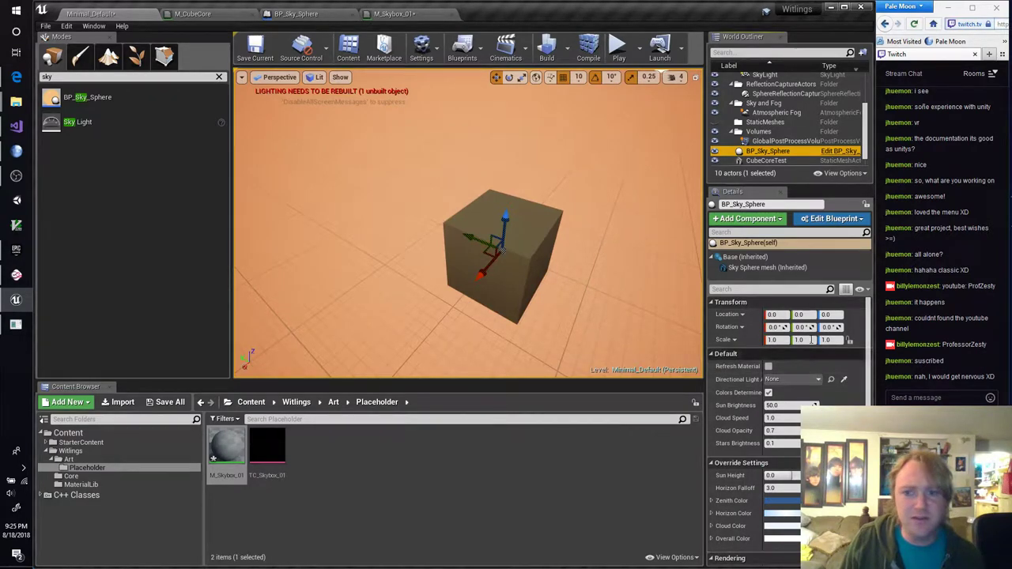
click(790, 268)
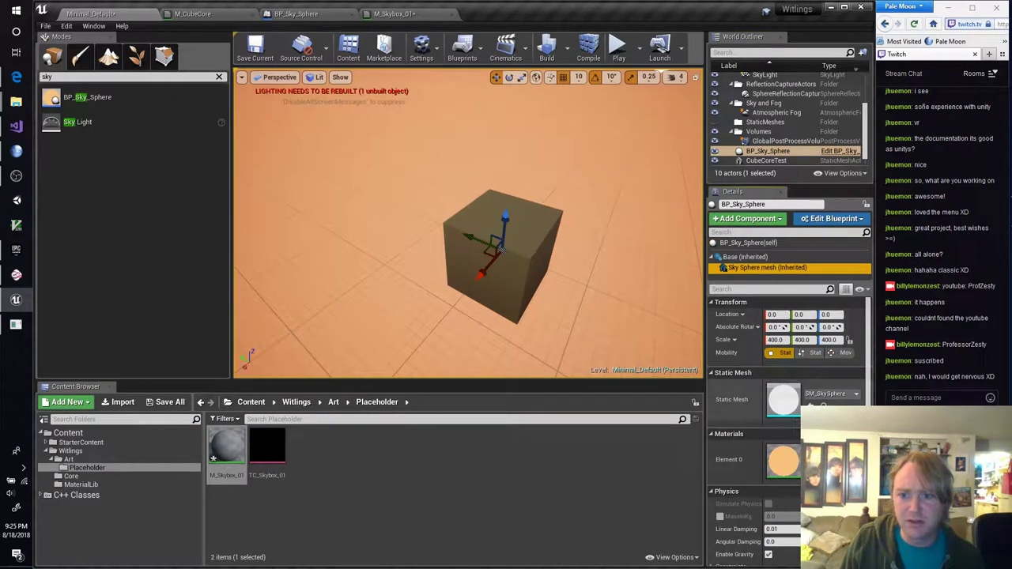
click(831, 460)
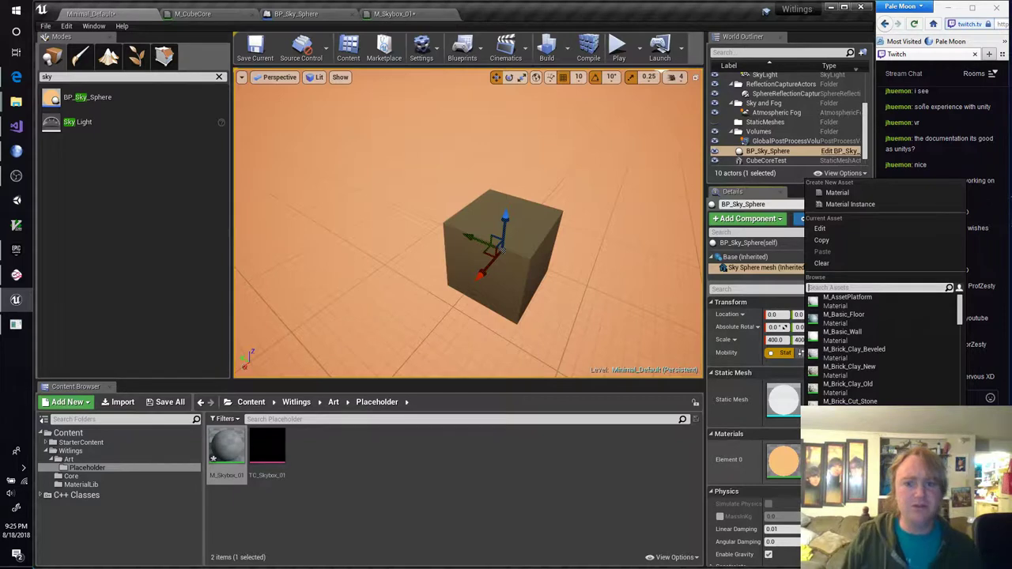
text(M_Sky)
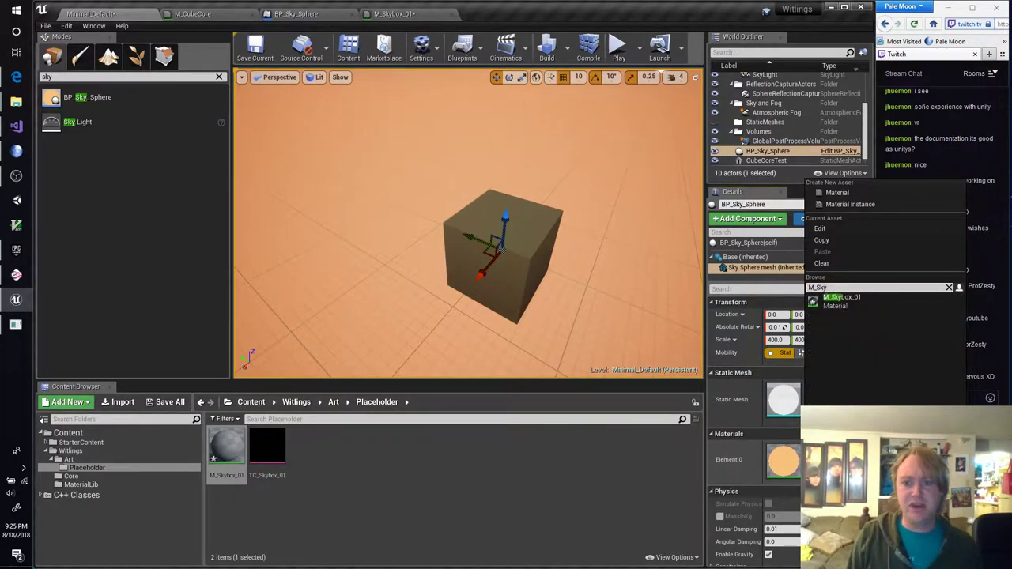
key(Return)
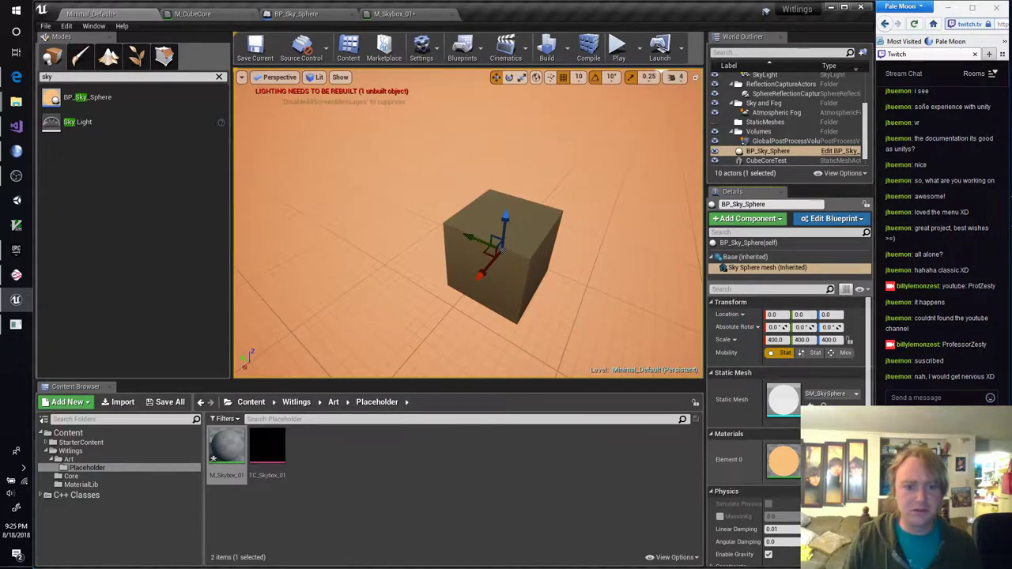
click(554, 57)
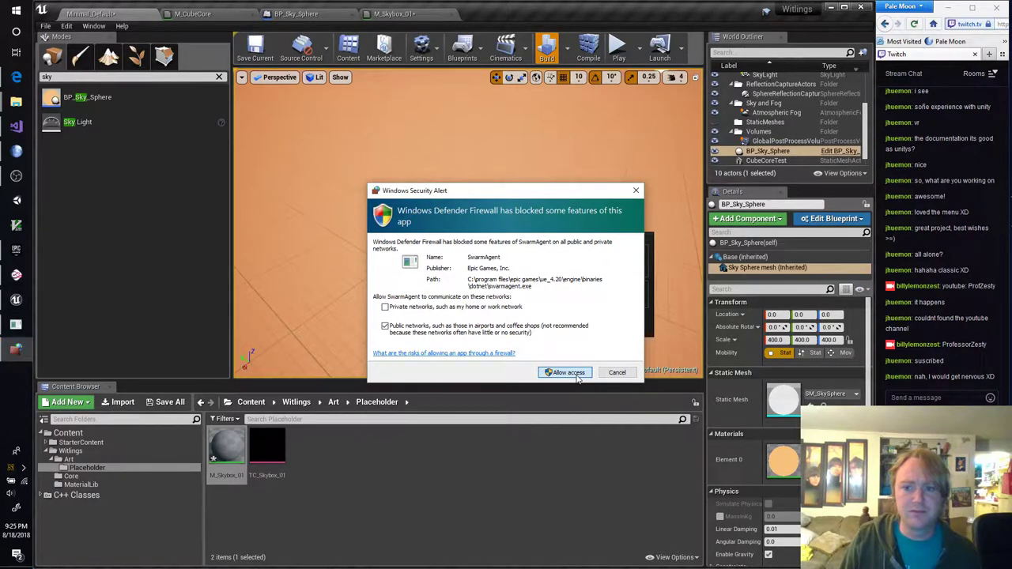
Dismiss the SwarmAgent firewall alert and close the map check log once the build finishes
key(Return)
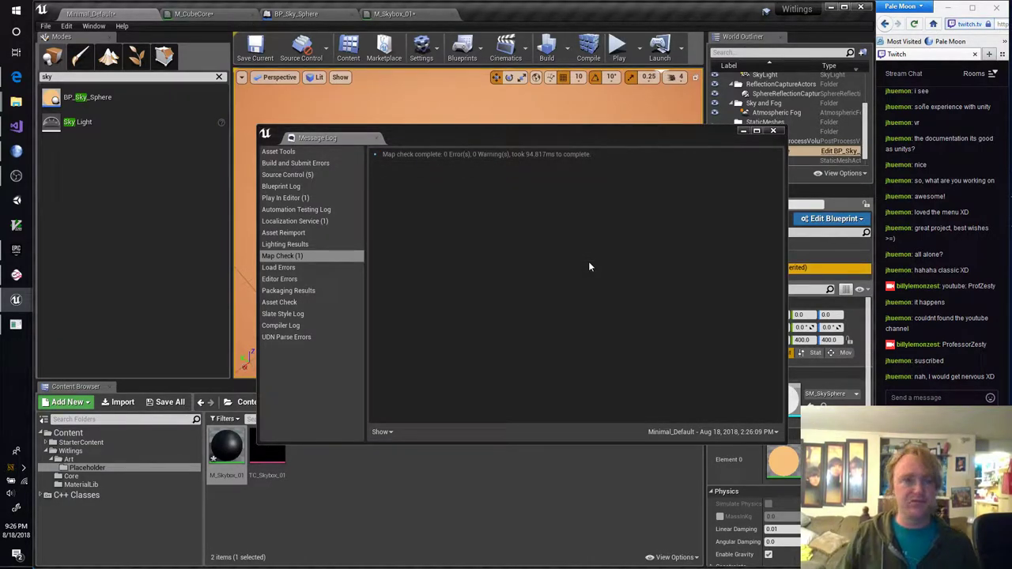
click(772, 131)
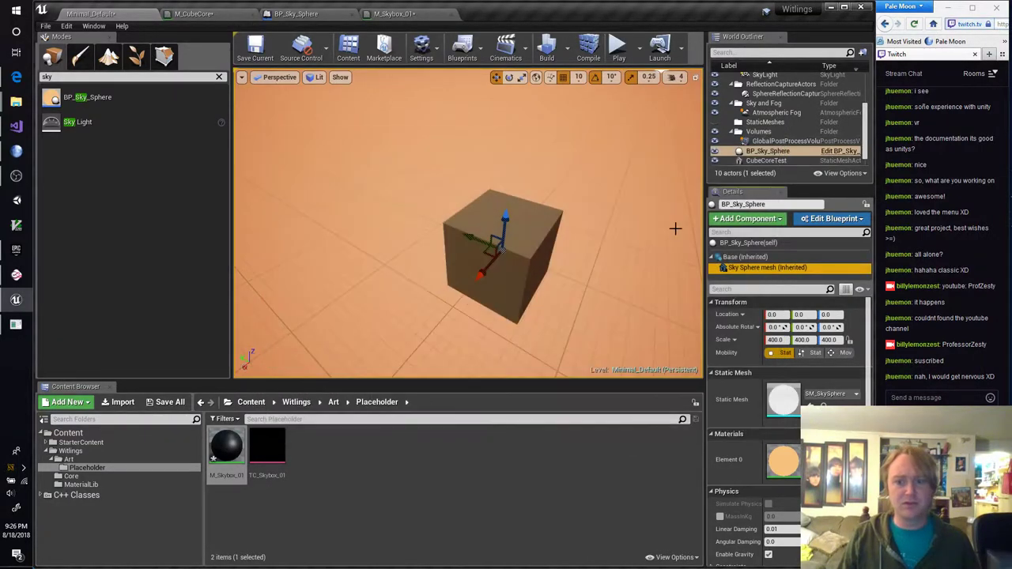
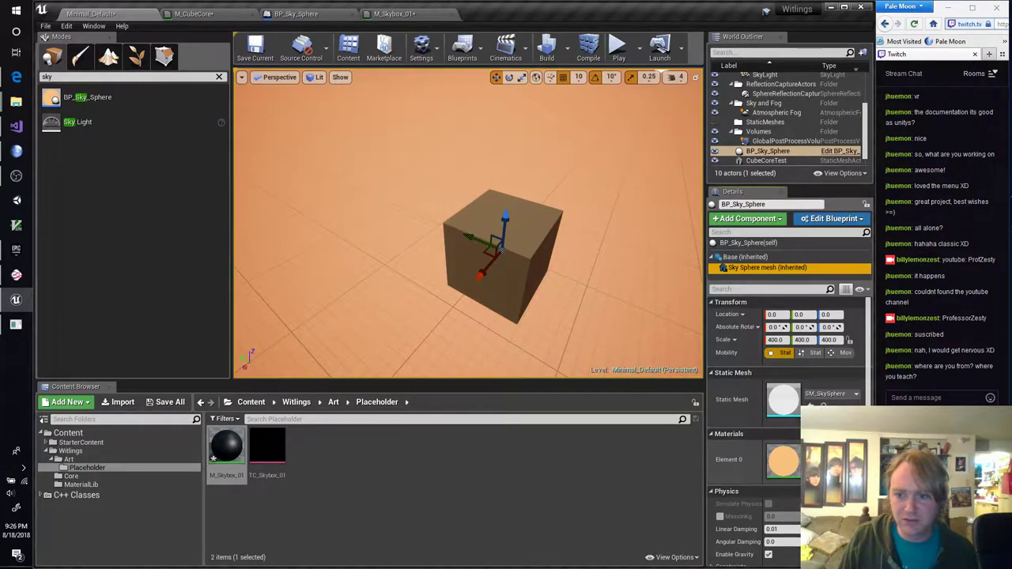
Browse the Element 0 material list, select TC_Skybox_01 and orbit the viewport
click(826, 459)
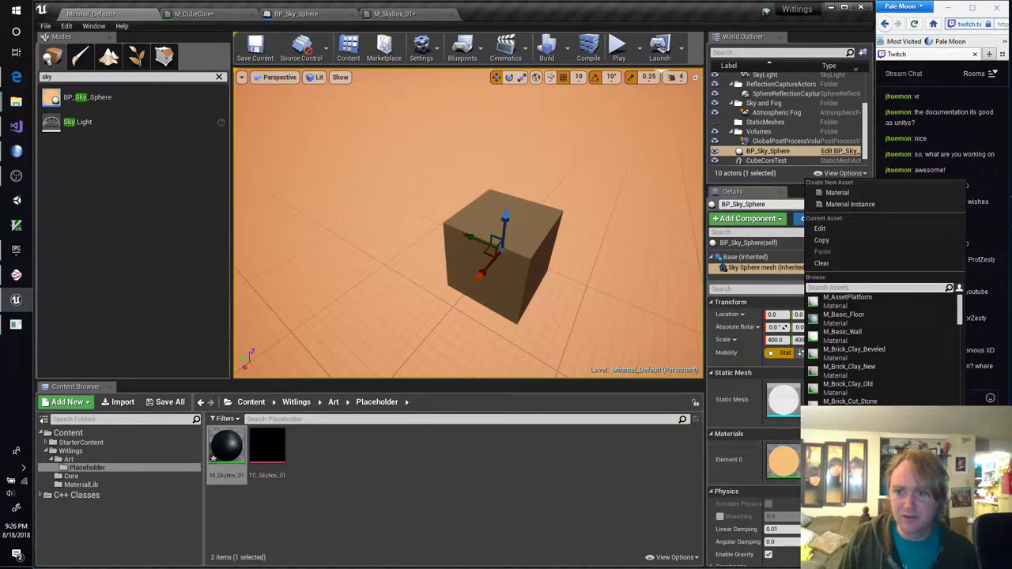
click(401, 472)
drag(269, 454, 328, 209)
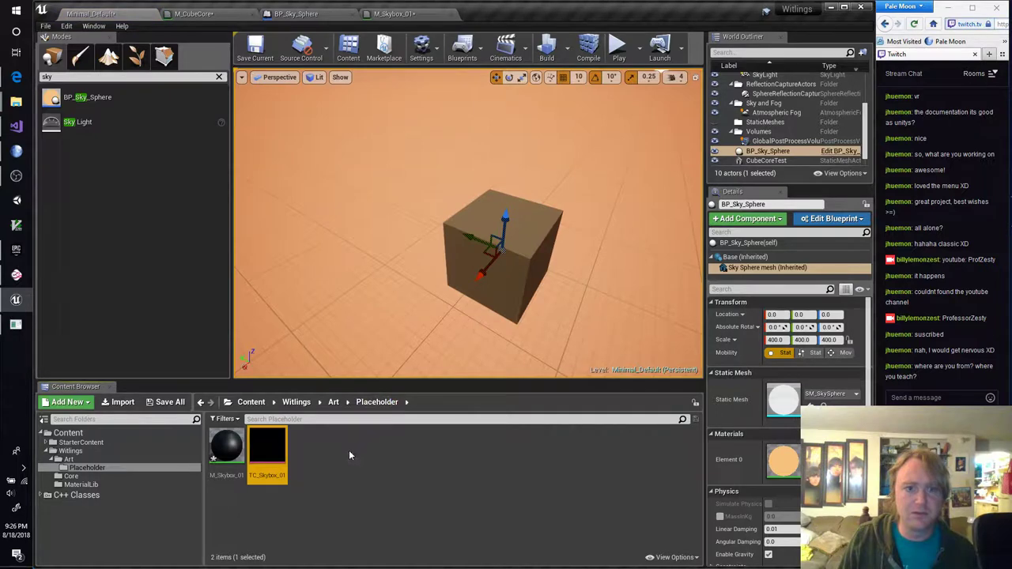
right_drag(377, 290, 383, 276)
Scroll through the space-skybox guide's material setup and comments, then return to Unreal
click(16, 77)
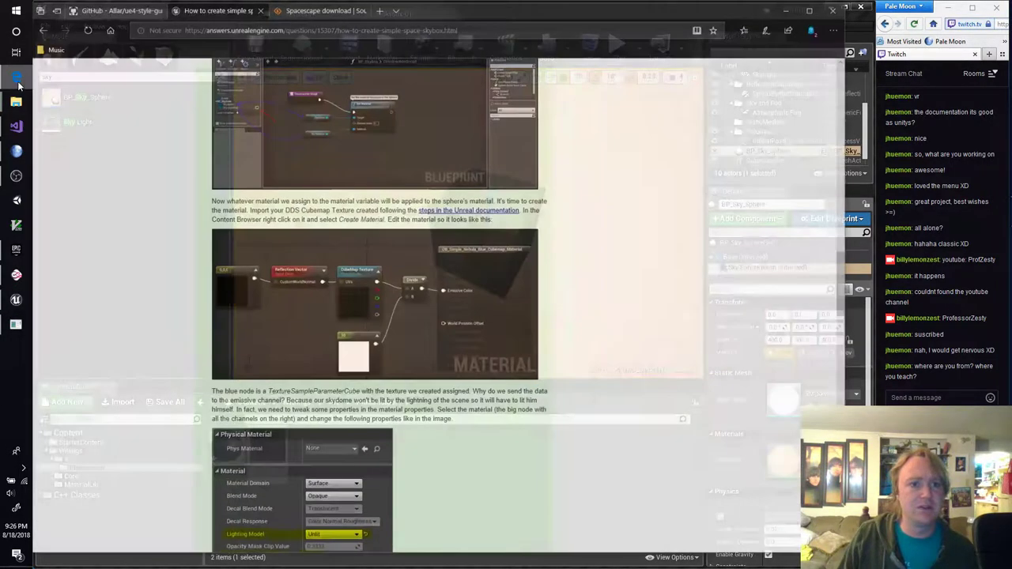
scroll(667, 312, up, 4)
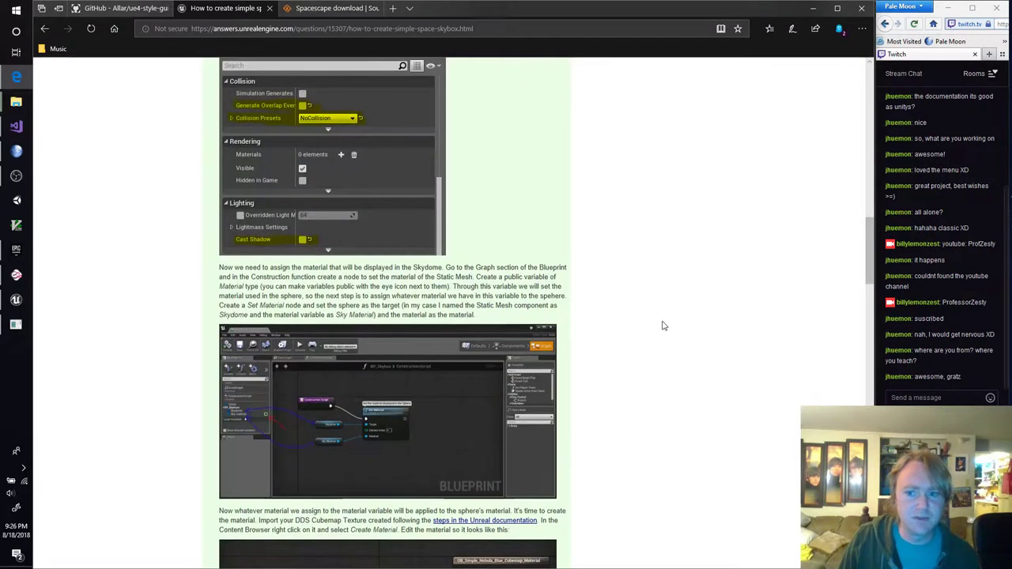
scroll(664, 326, up, 2)
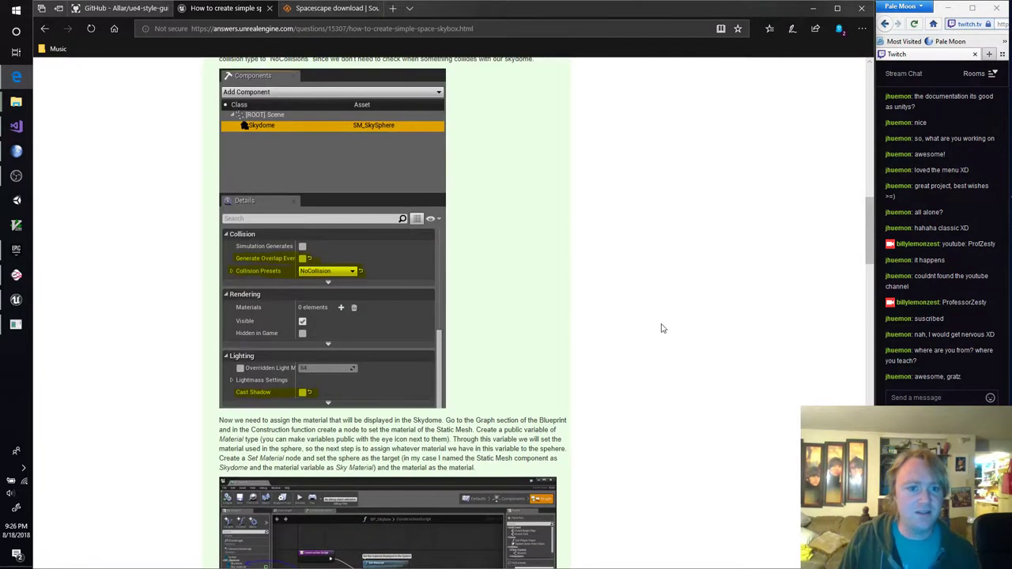
scroll(662, 329, up, 6)
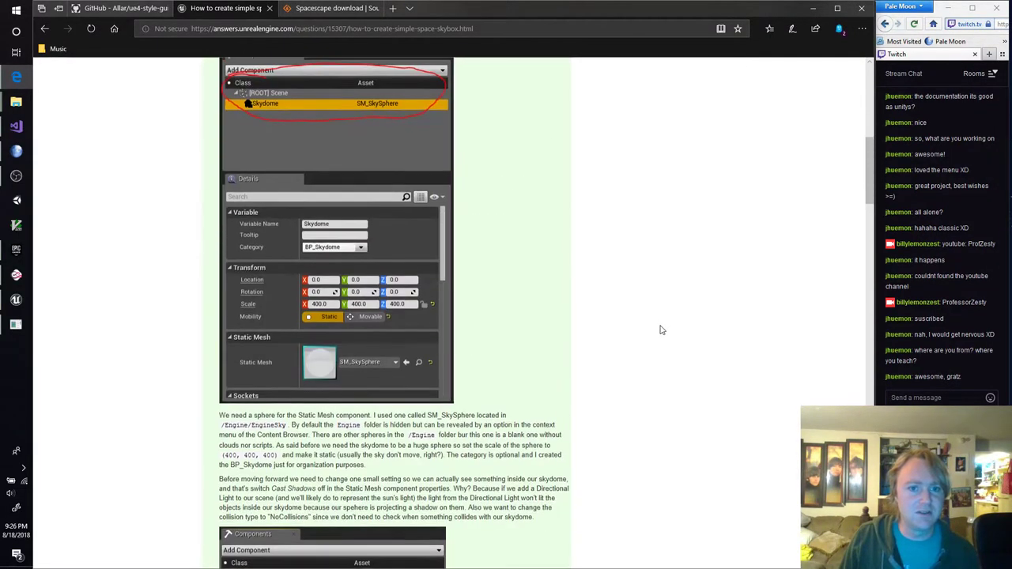
right_click(662, 330)
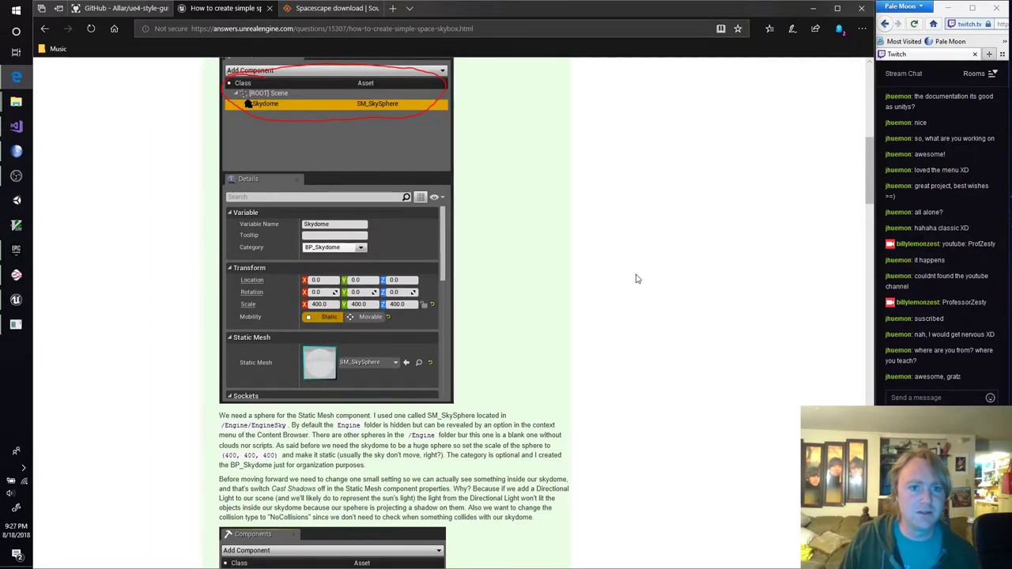
scroll(637, 276, up, 4)
scroll(633, 405, down, 15)
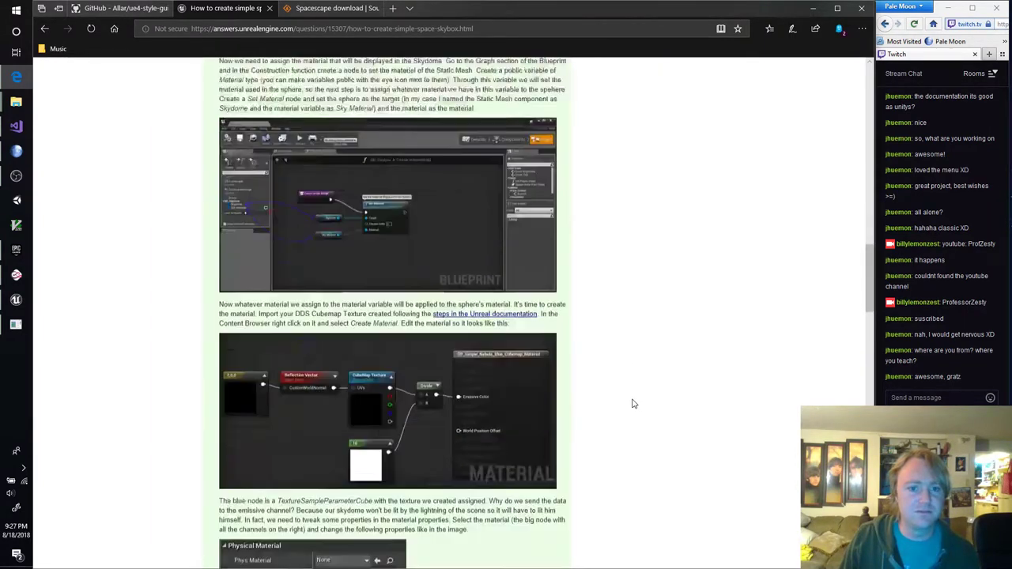
scroll(632, 404, down, 3)
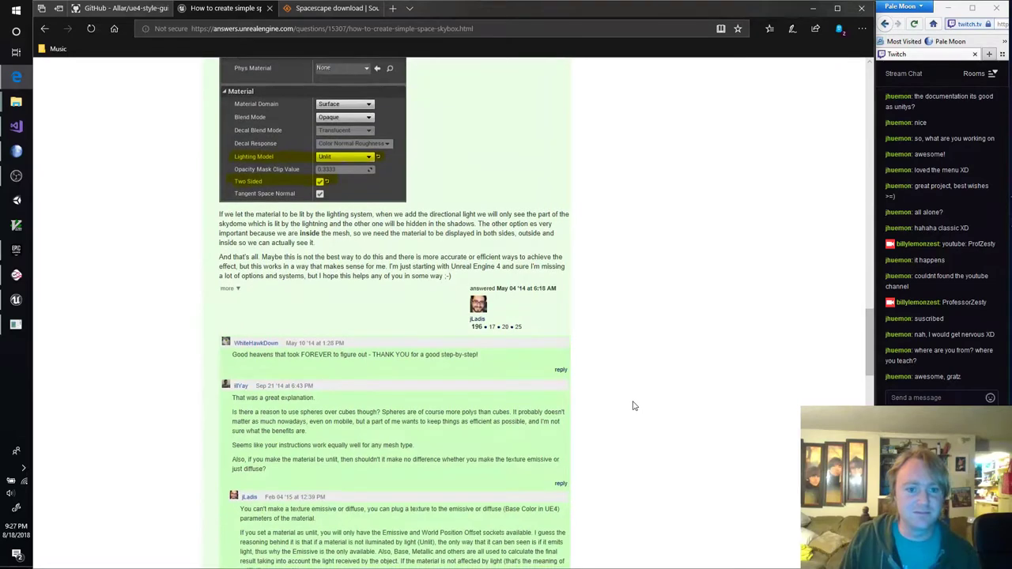
scroll(632, 405, up, 2)
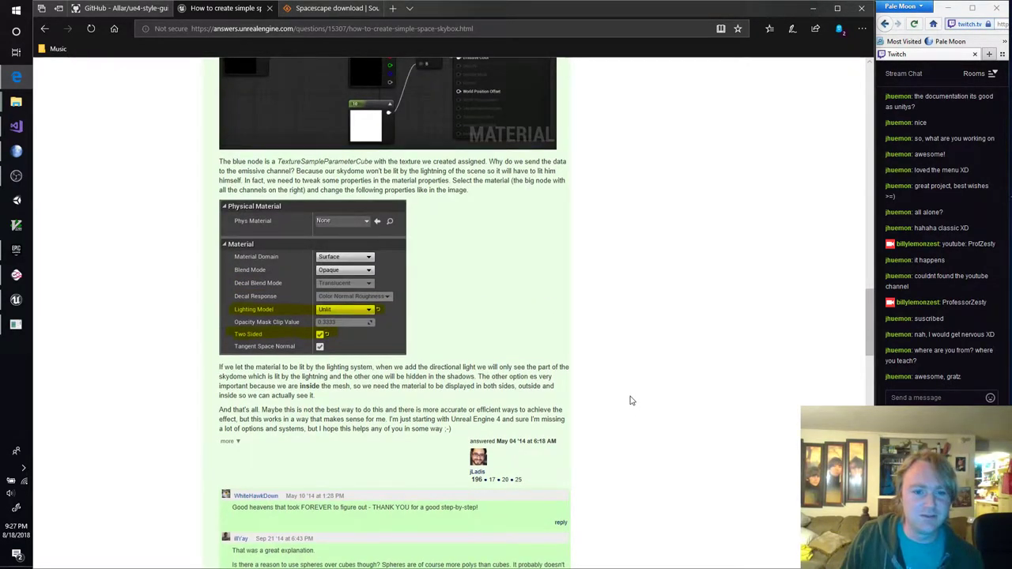
scroll(630, 401, down, 8)
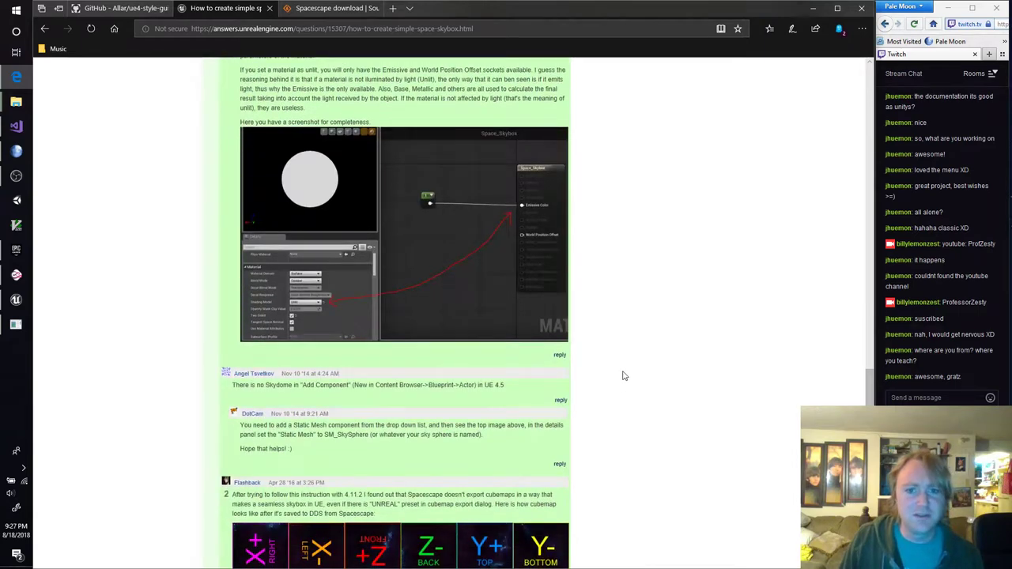
scroll(635, 371, up, 3)
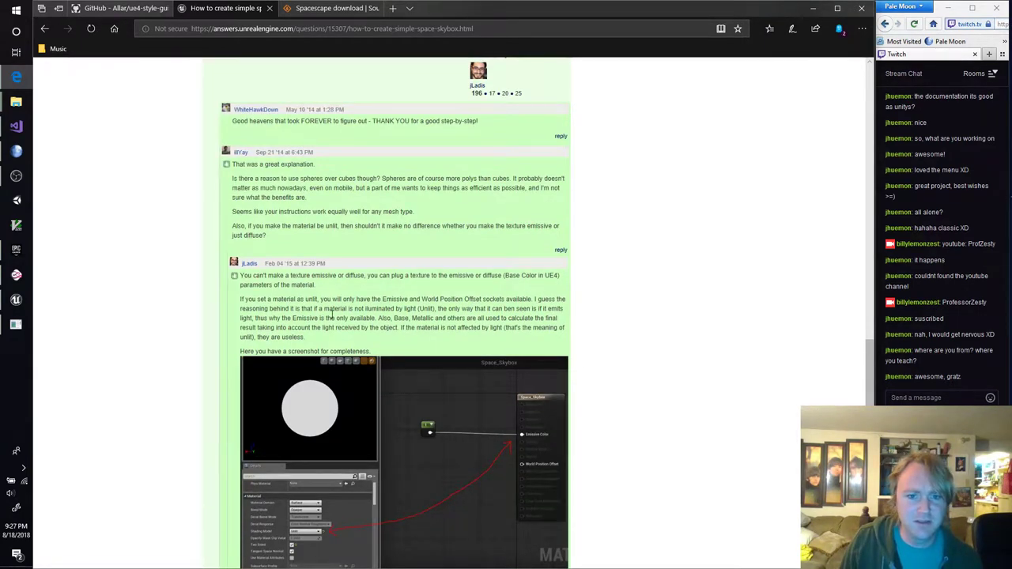
click(16, 300)
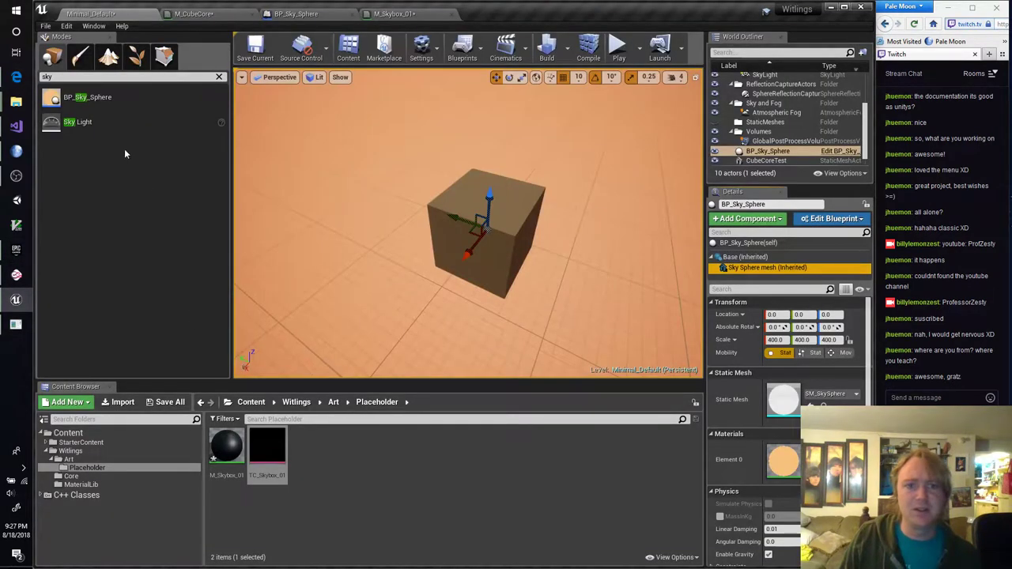
In M_Skybox_01, connect the Skybox cubemap to Emissive Color and remove its Base Color link
click(380, 14)
right_drag(651, 249, 556, 220)
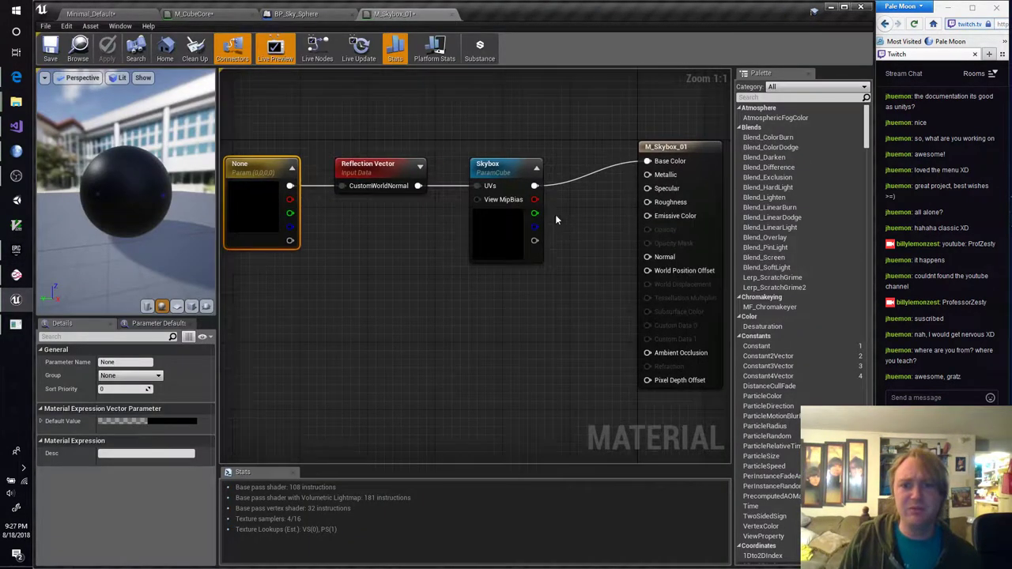
drag(535, 187, 647, 216)
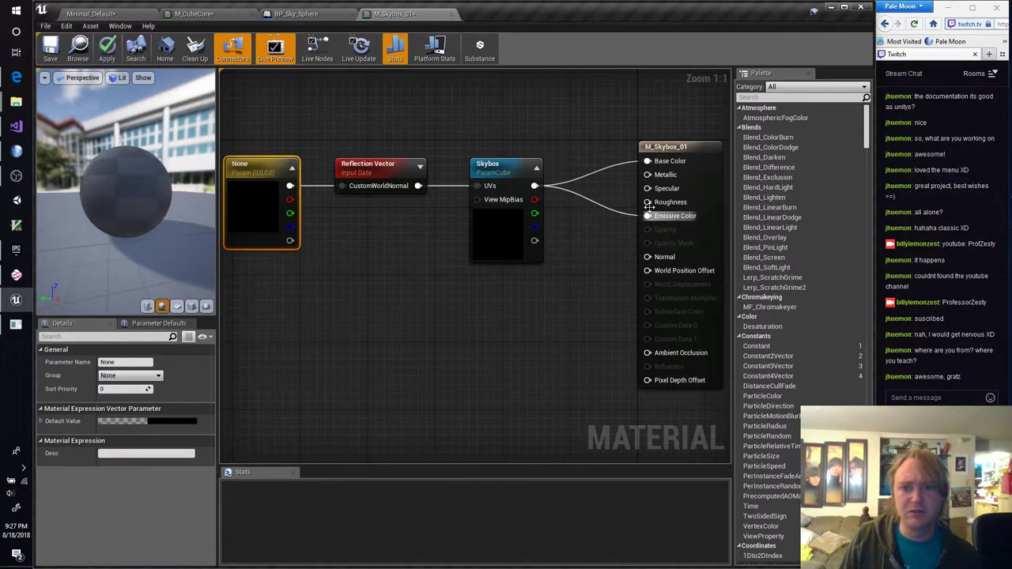
drag(648, 161, 642, 168)
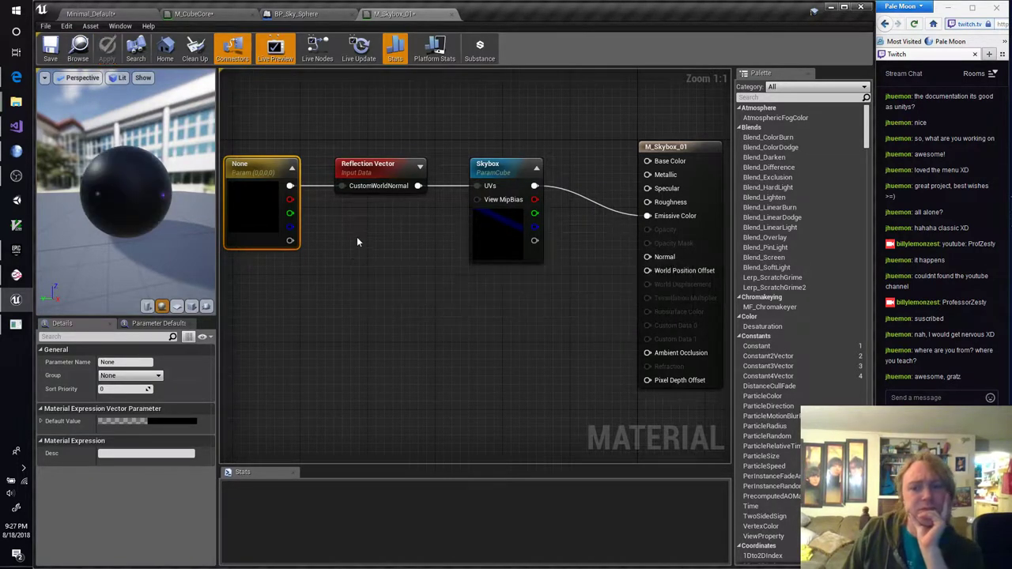
drag(142, 225, 109, 226)
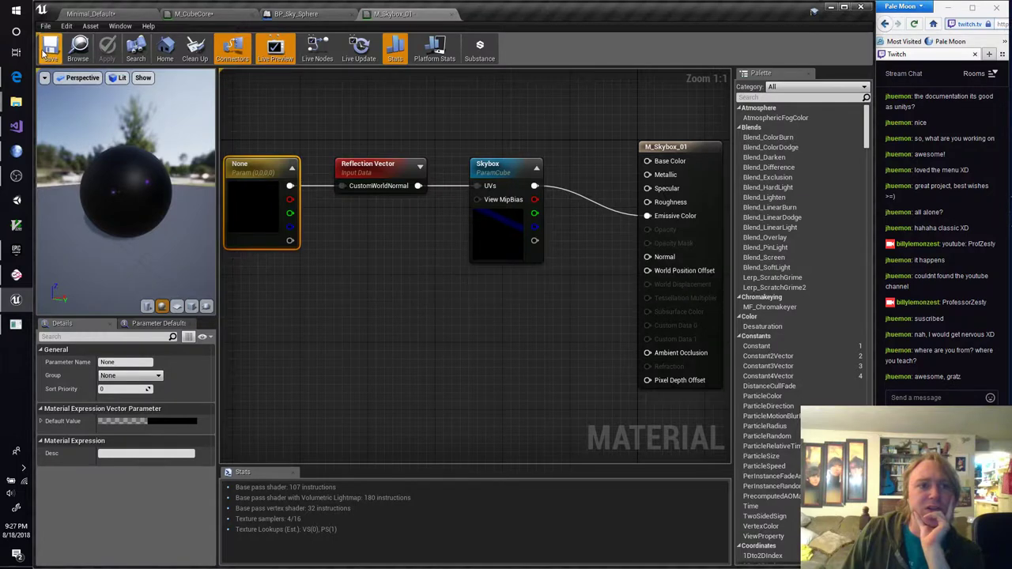
click(141, 15)
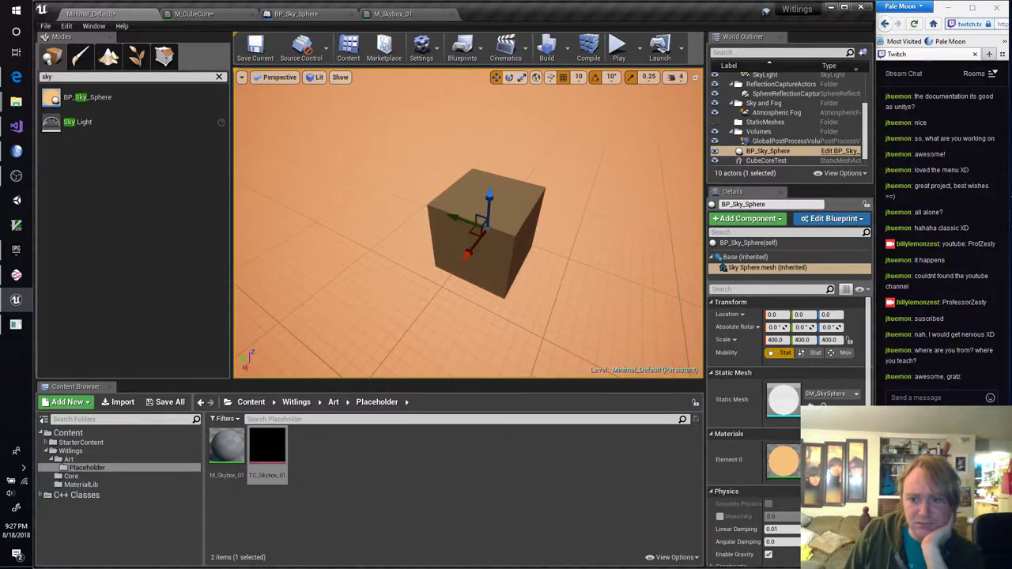
Find T_Sky_Stars in Engine Content/EngineSky and open the sky sphere's M_Sky_Panning_Clouds2 material instance
click(823, 473)
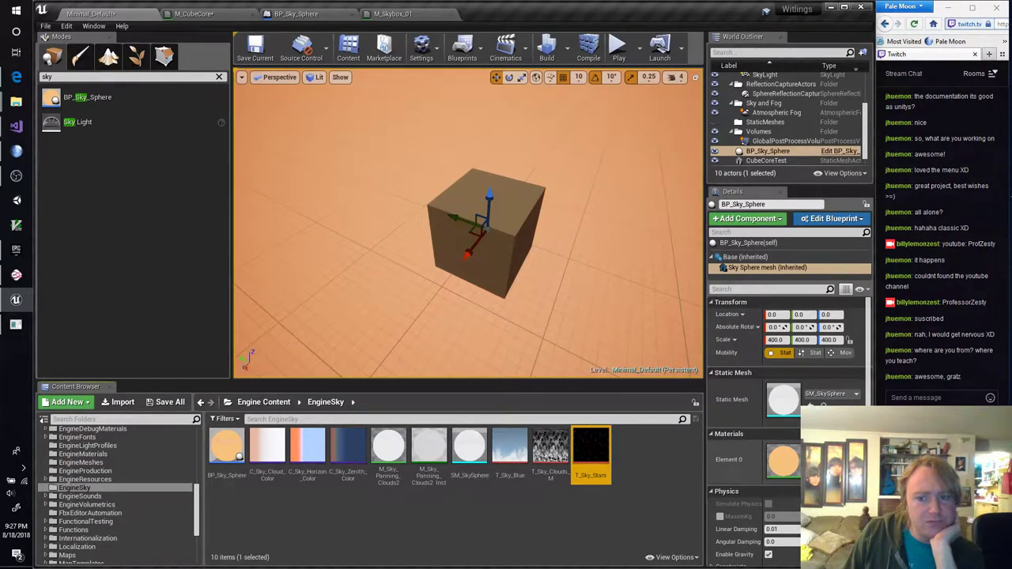
double_click(785, 459)
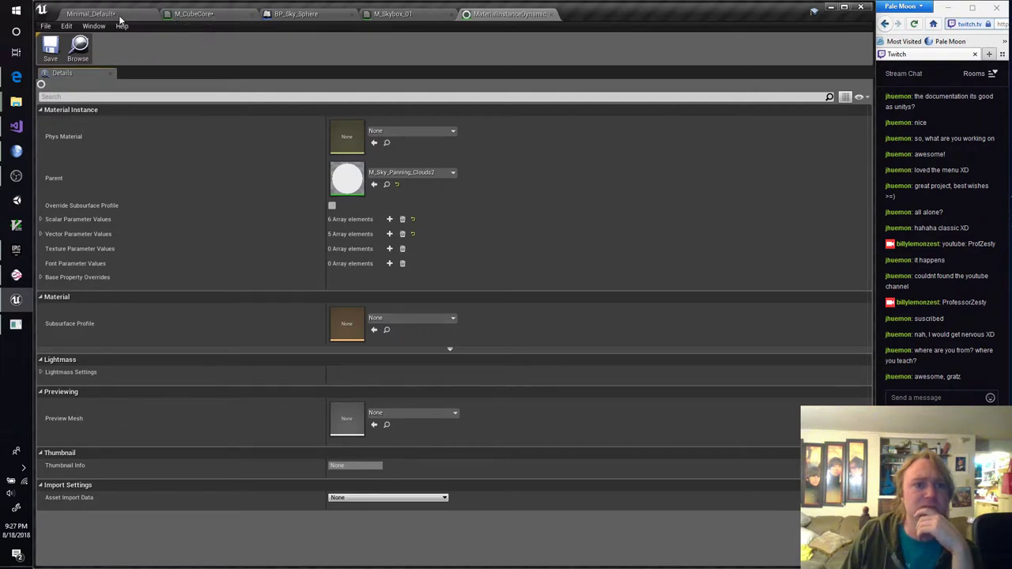
Turn off Colors Determined By Sun on BP_Sky_Sphere, leaving Sky Material unassigned
click(288, 17)
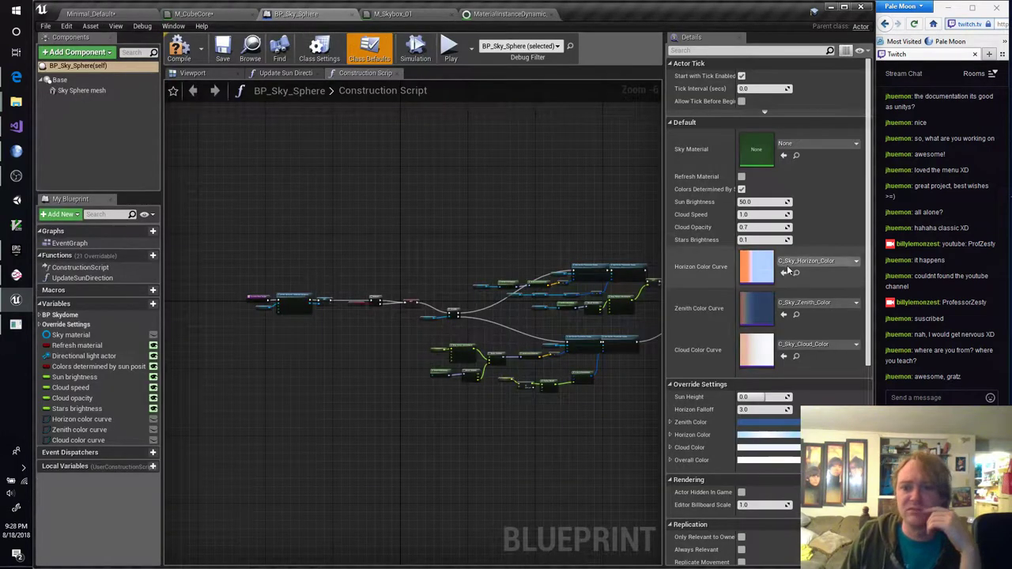
click(742, 191)
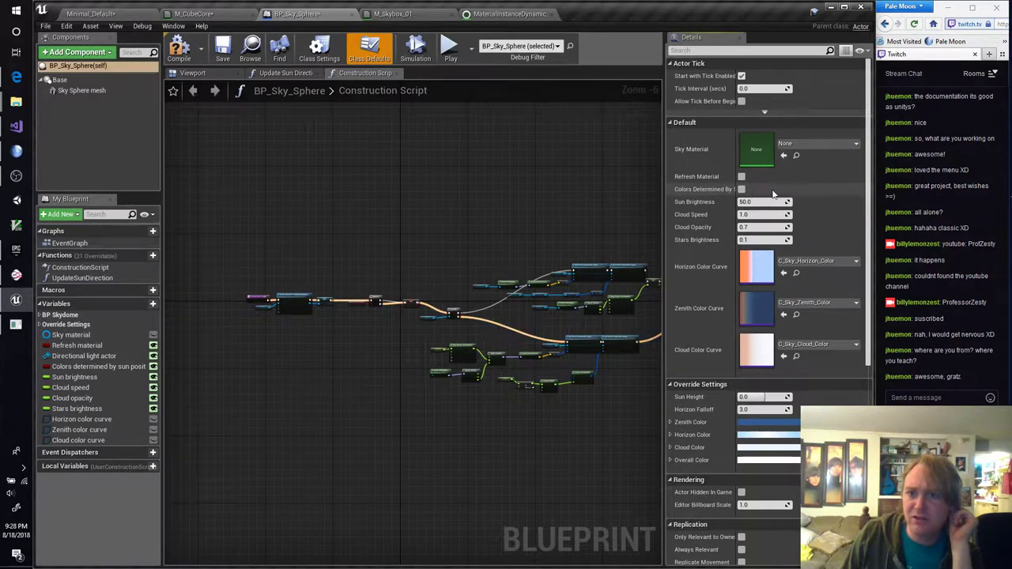
click(811, 144)
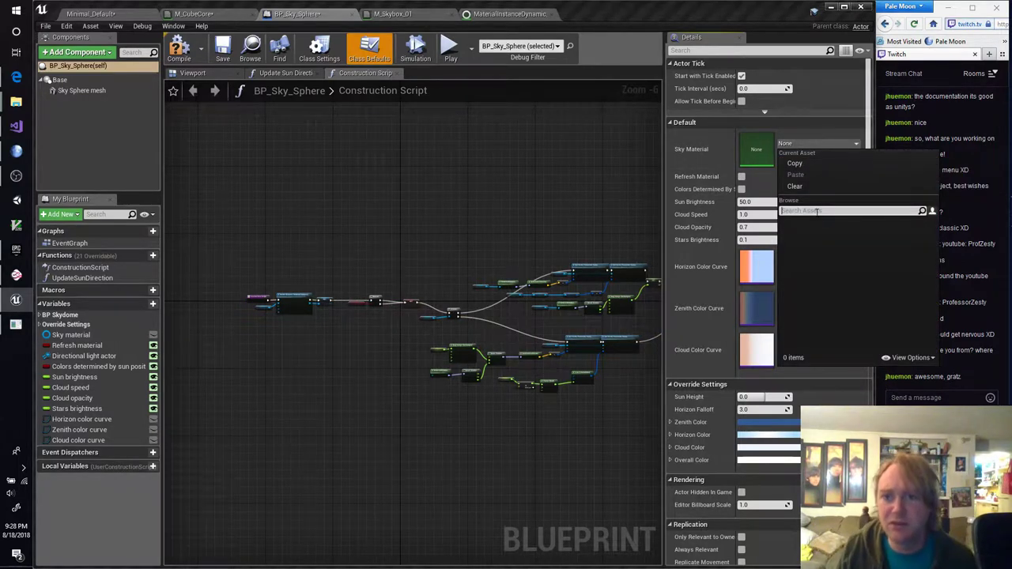
click(692, 150)
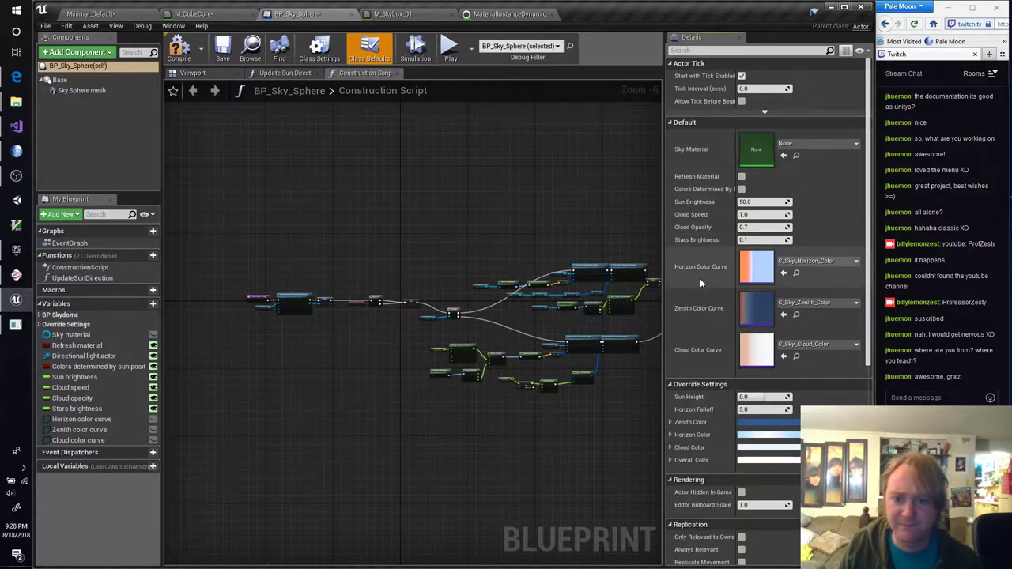
click(671, 385)
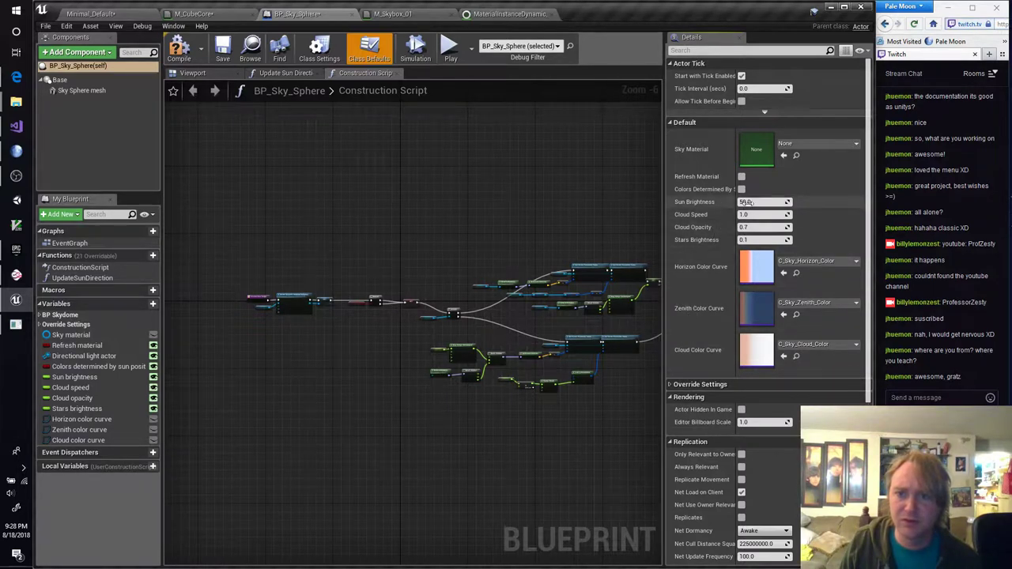
click(814, 147)
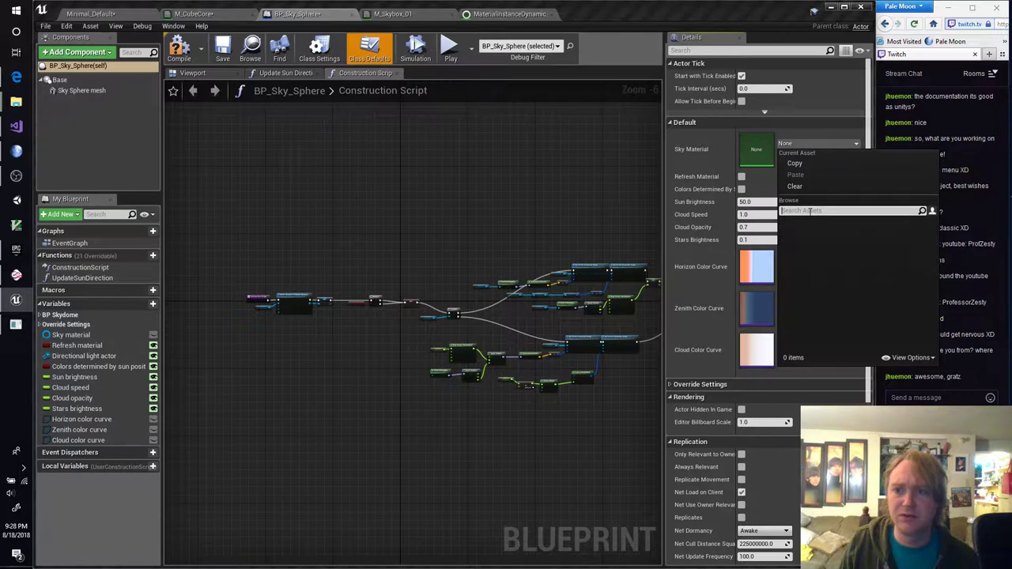
click(912, 357)
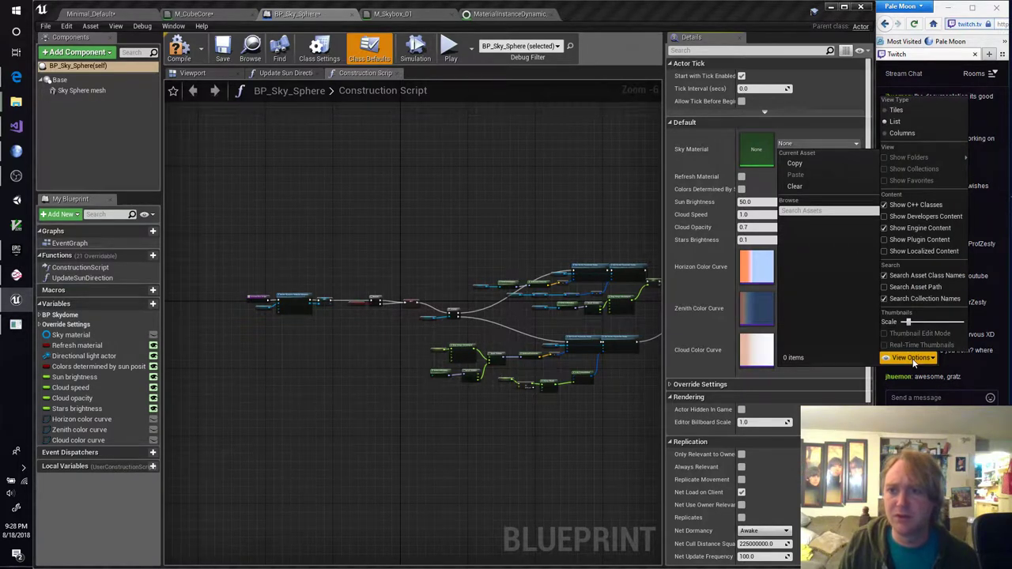
click(699, 216)
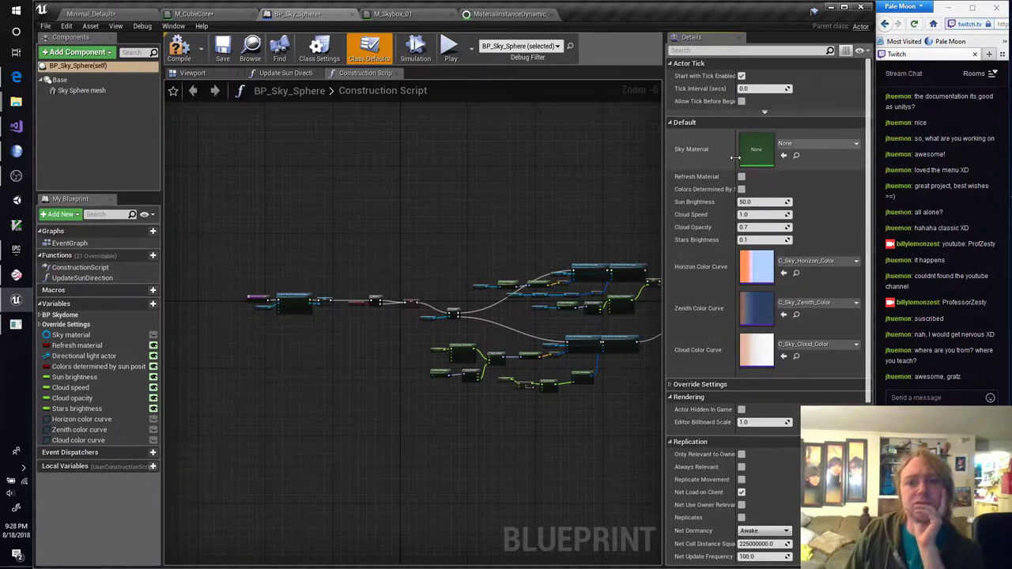
In the level's Content Browser, navigate to the Art/Placeholder folder
click(133, 16)
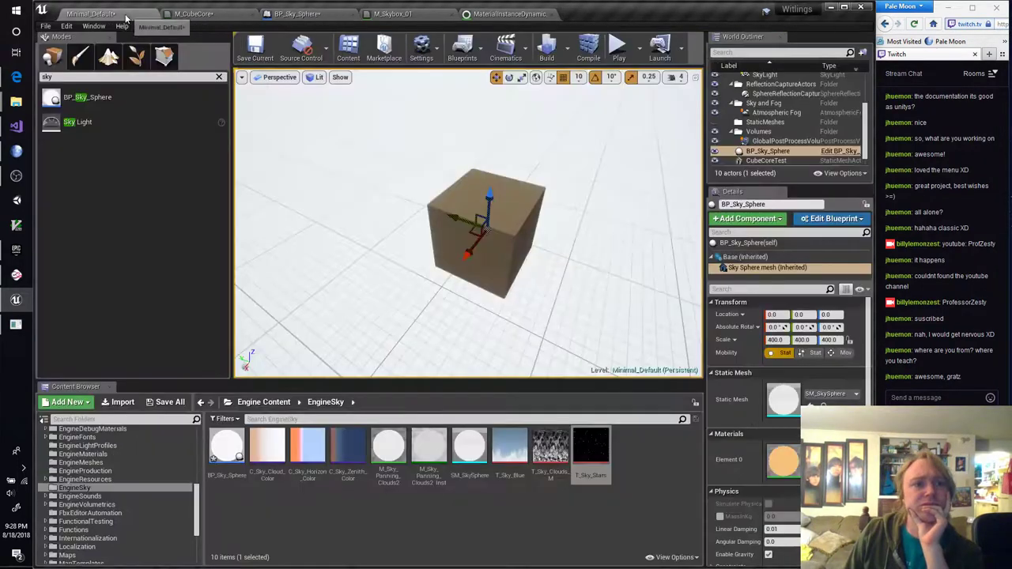
scroll(79, 498, up, 10)
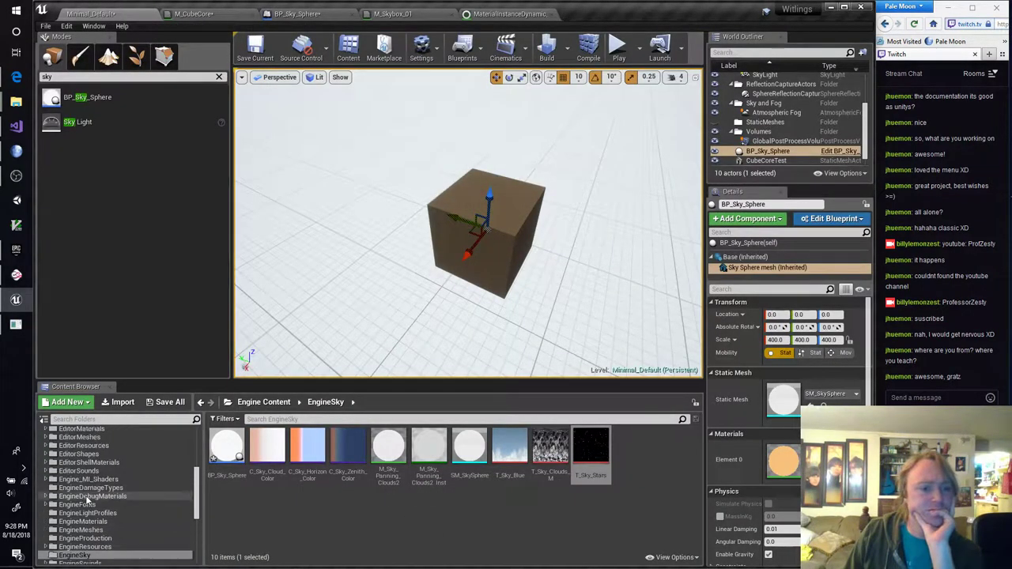
scroll(63, 490, down, 2)
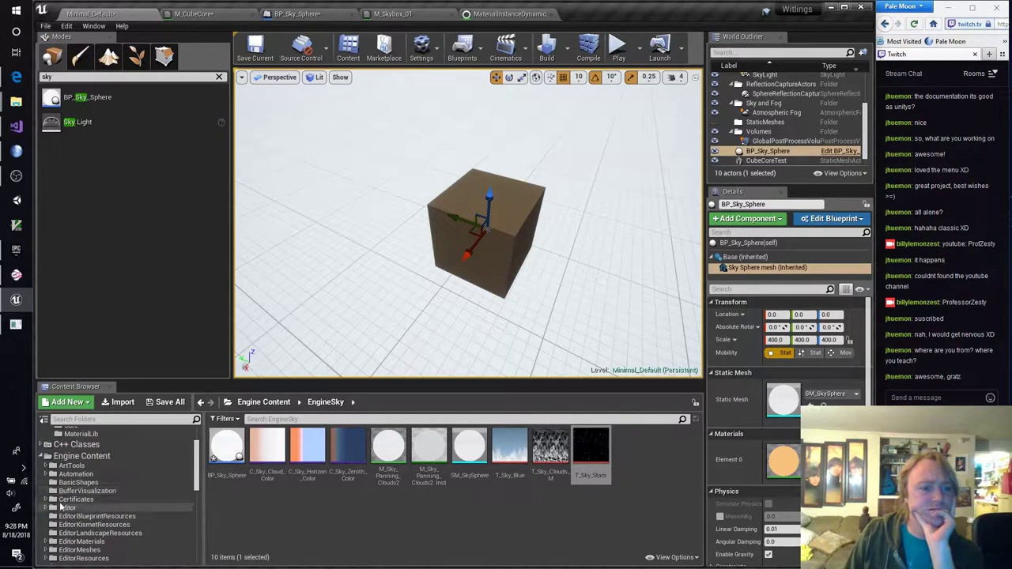
click(43, 474)
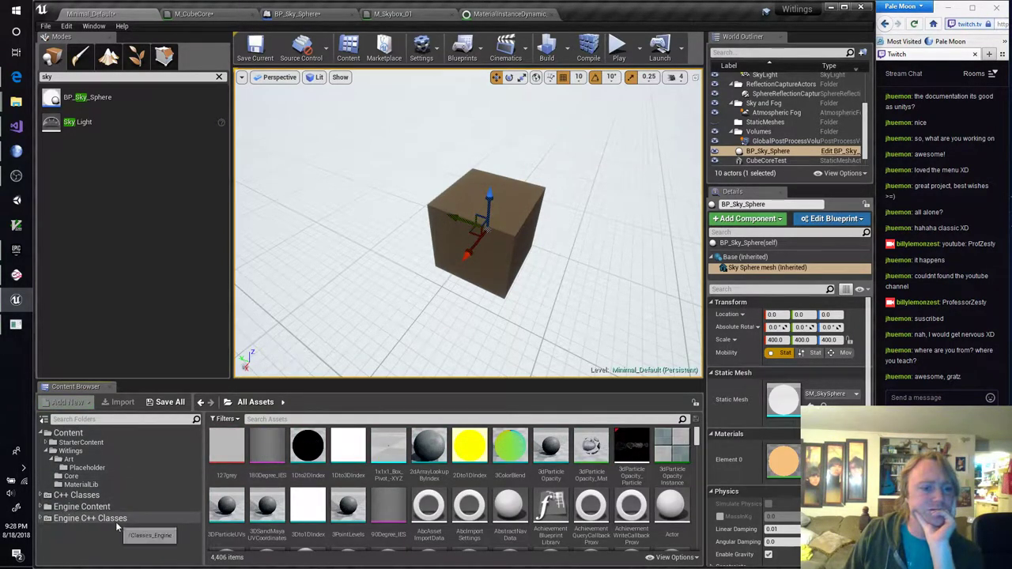
click(81, 484)
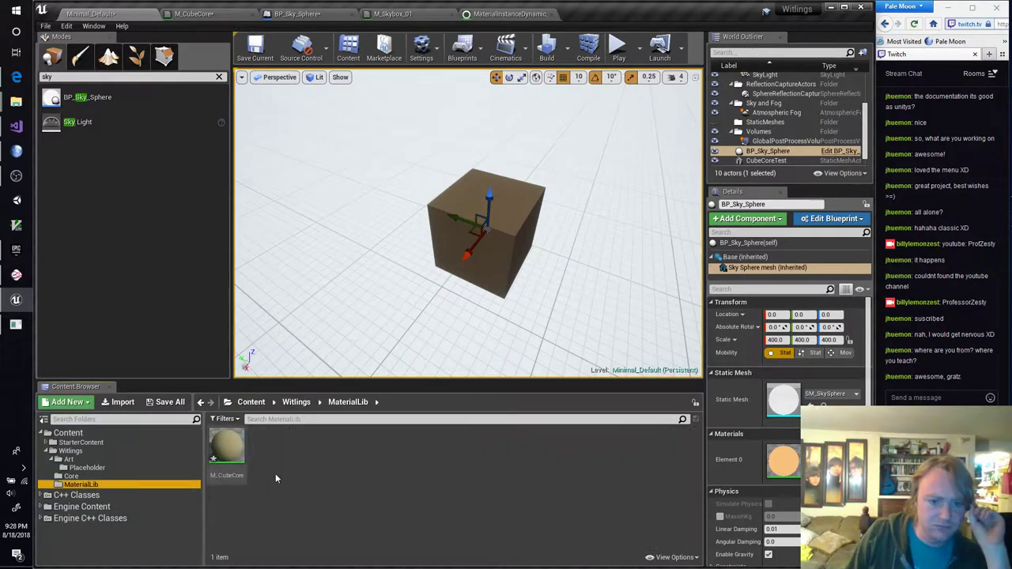
click(88, 467)
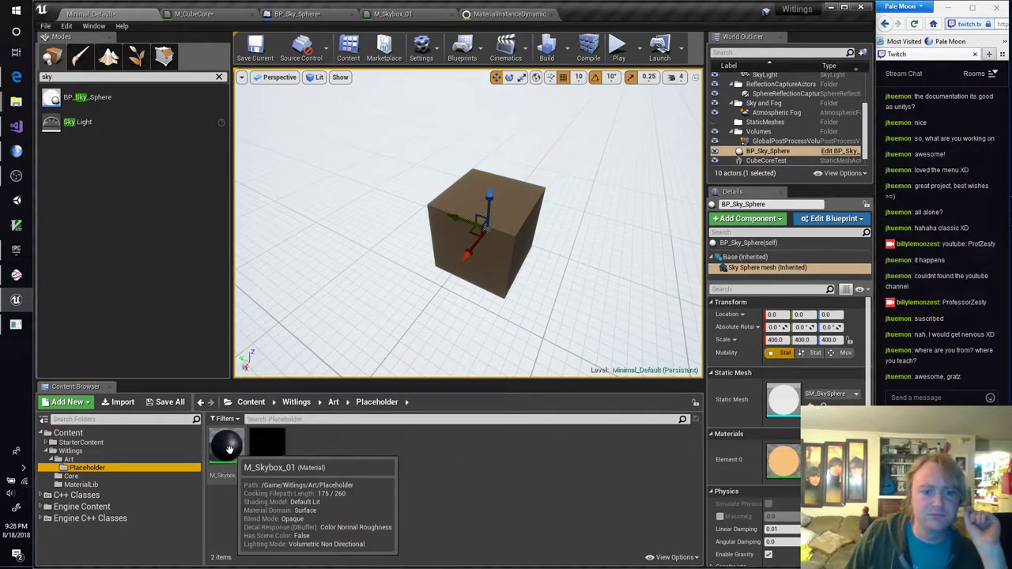
Inspect the M_Skybox_01 material graph, then bring up create-asset options in Placeholder
click(228, 449)
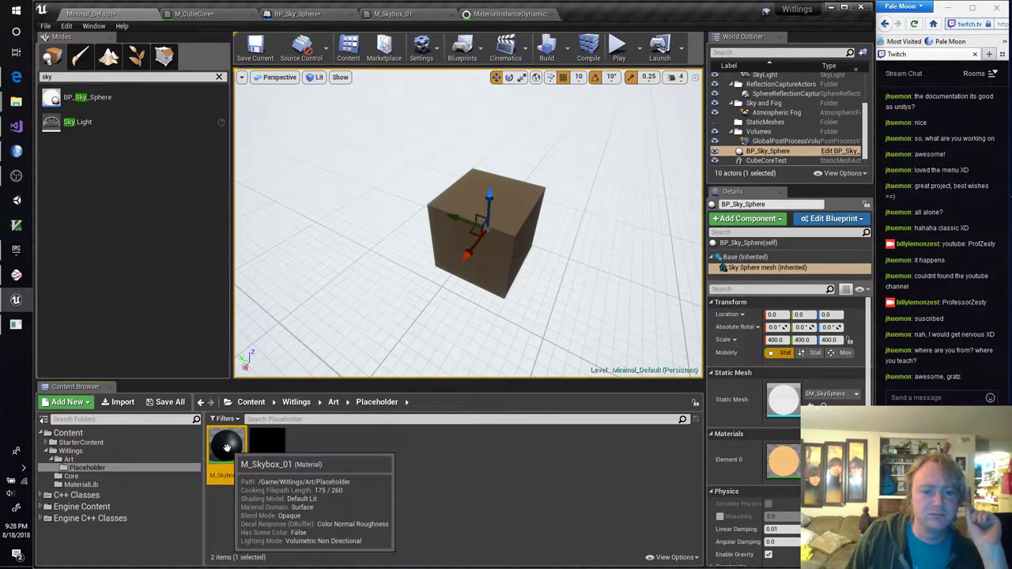
double_click(226, 448)
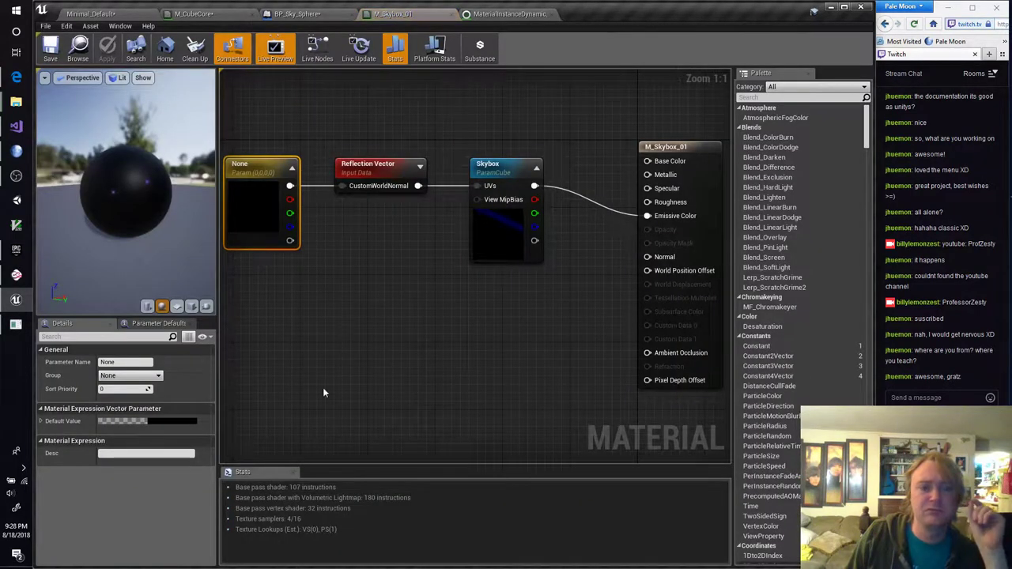
mouse_move(375, 285)
right_down()
mouse_move(387, 338)
mouse_move(372, 294)
right_up()
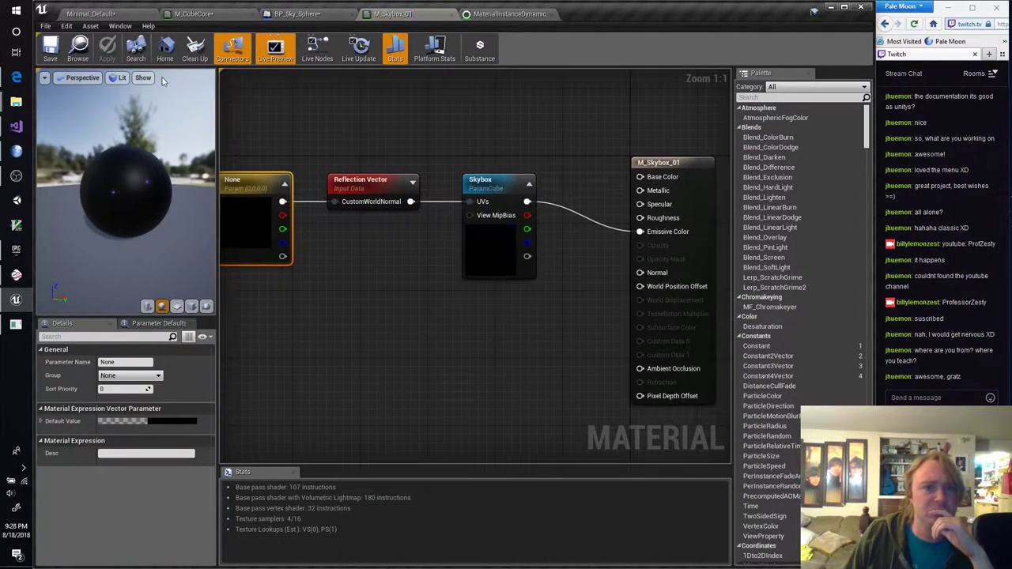
click(111, 14)
right_click(388, 486)
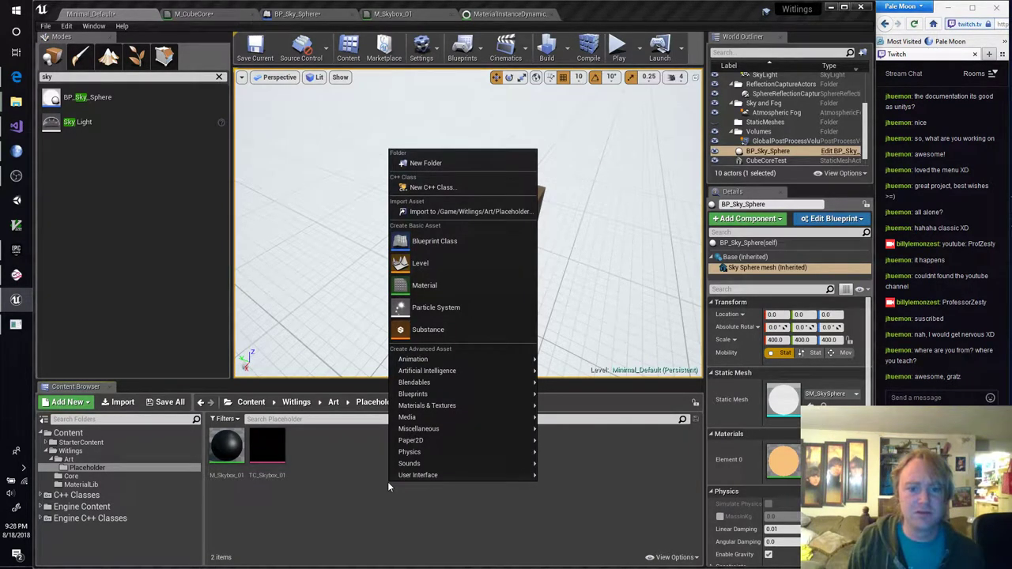
Create a Cube Render Target named Asdf in Placeholder and open it
mouse_move(456, 406)
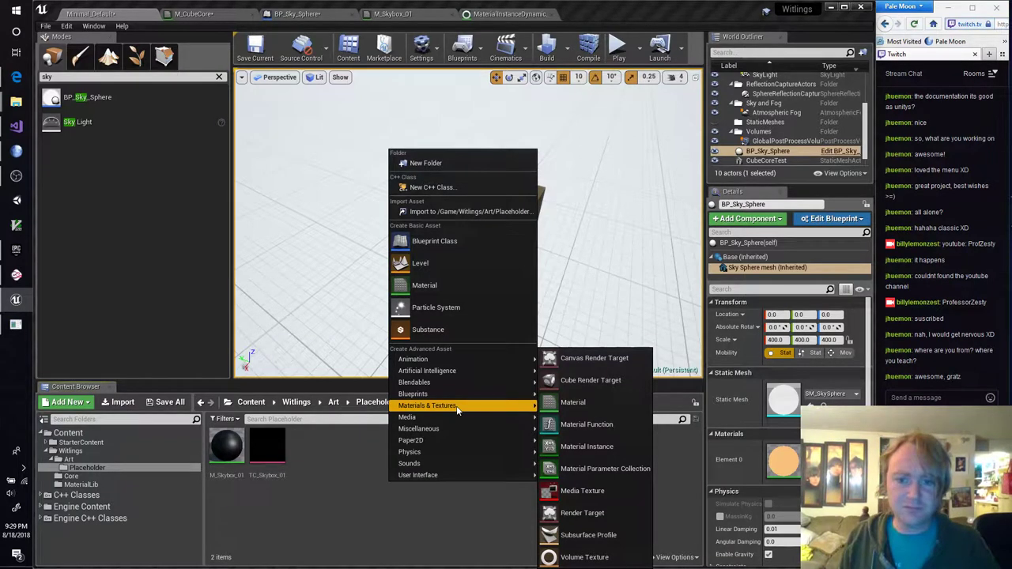
click(582, 380)
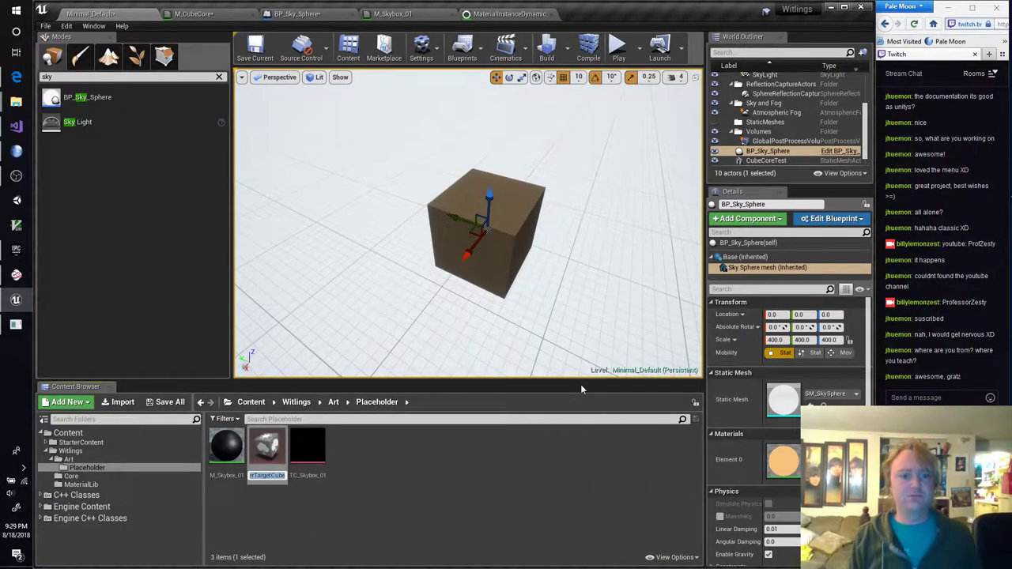
key(BackSpace)
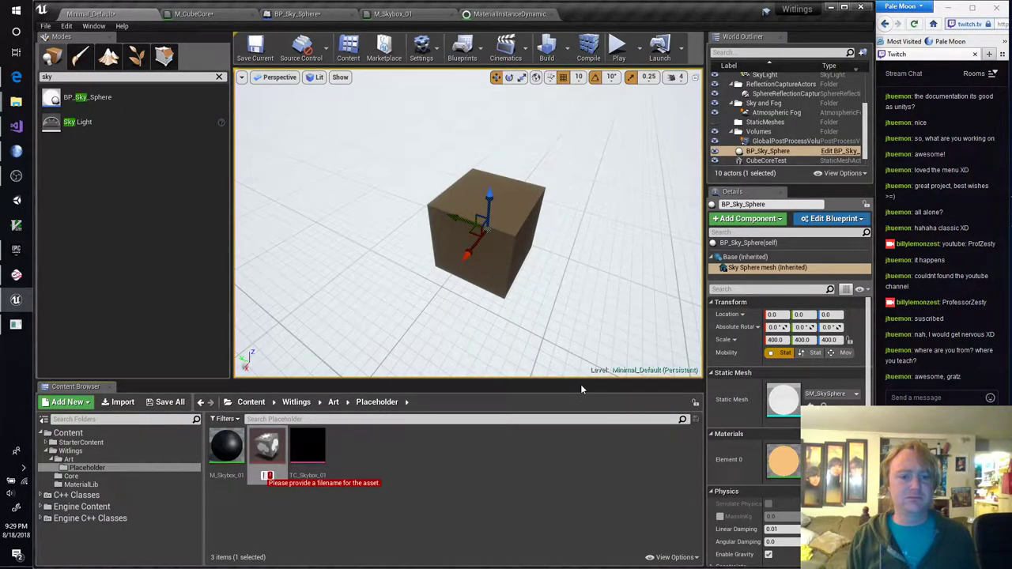
text(Asdf)
key(Return)
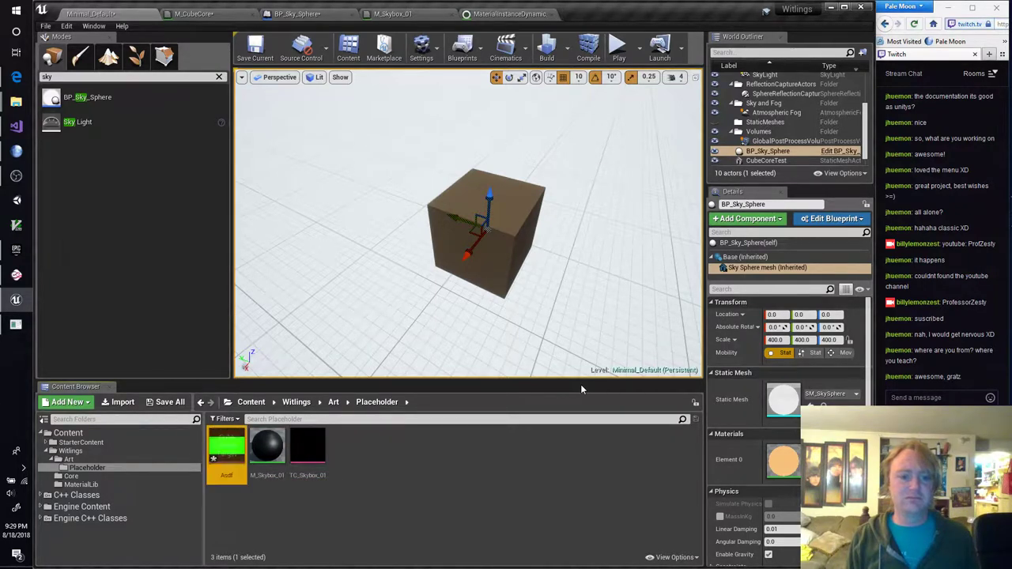
key(Return)
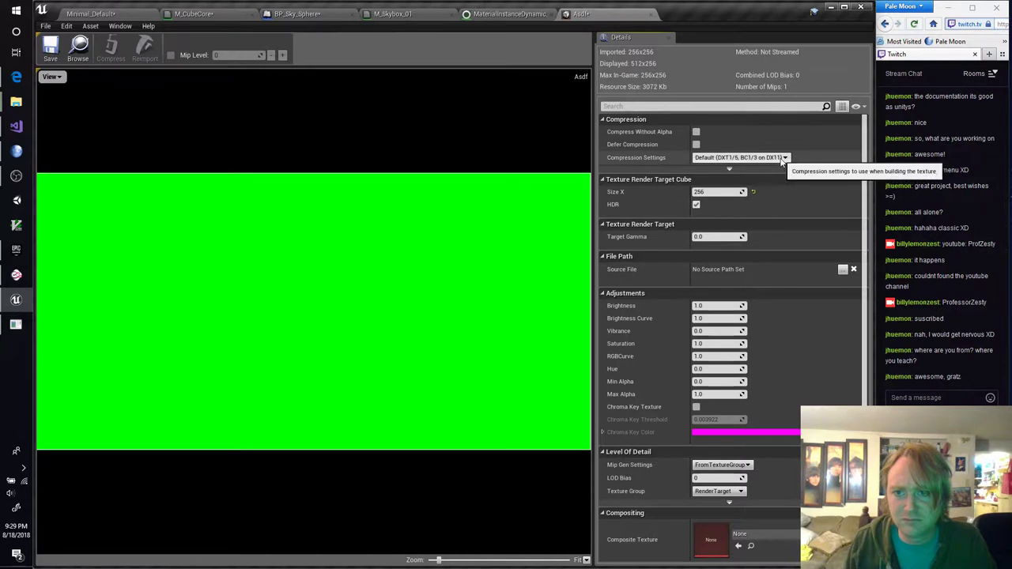
Check Asdf's Compression Settings and Composite Texture without changing them, then close its editor
click(782, 159)
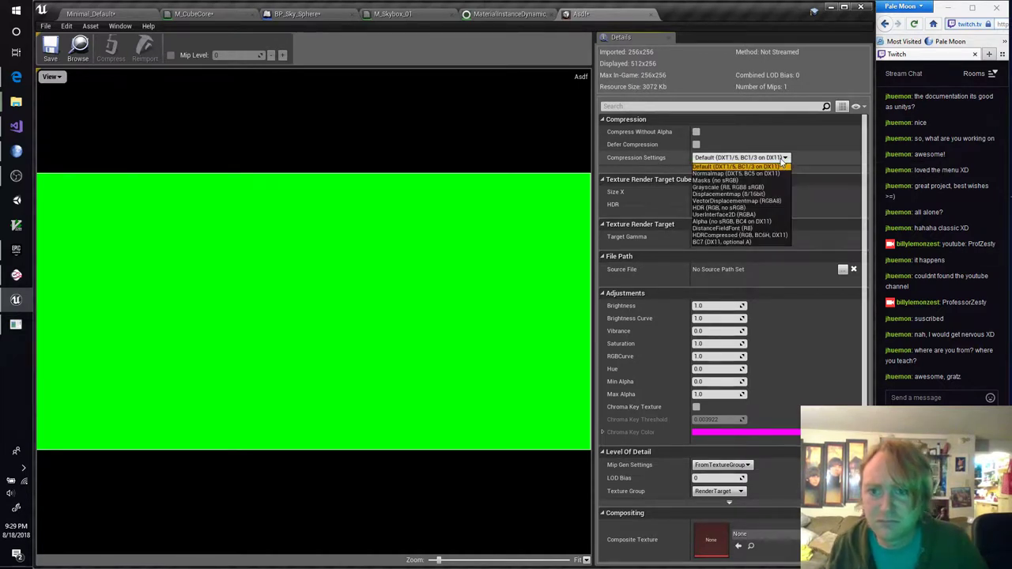
click(811, 159)
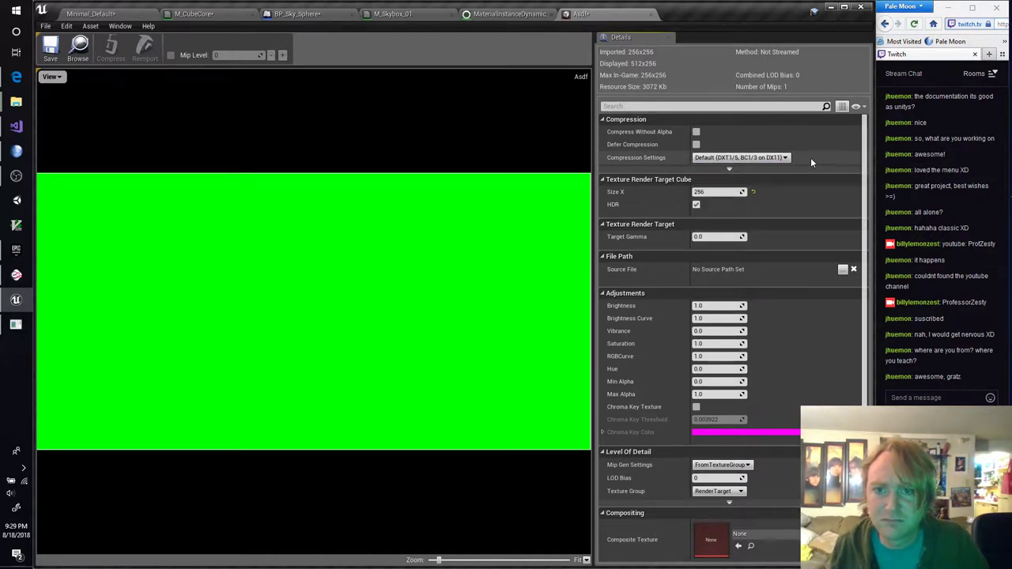
scroll(789, 280, down, 1)
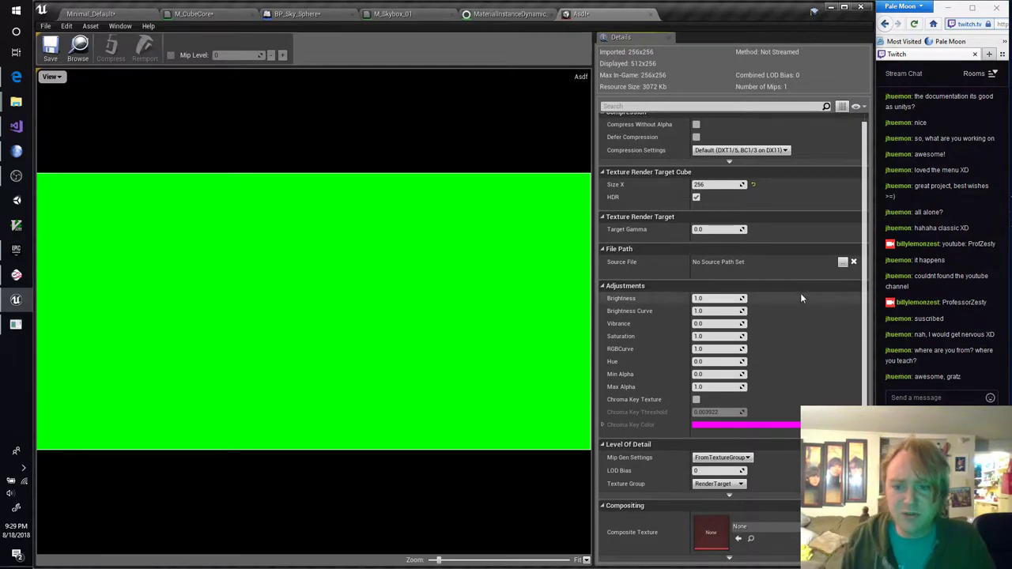
click(759, 526)
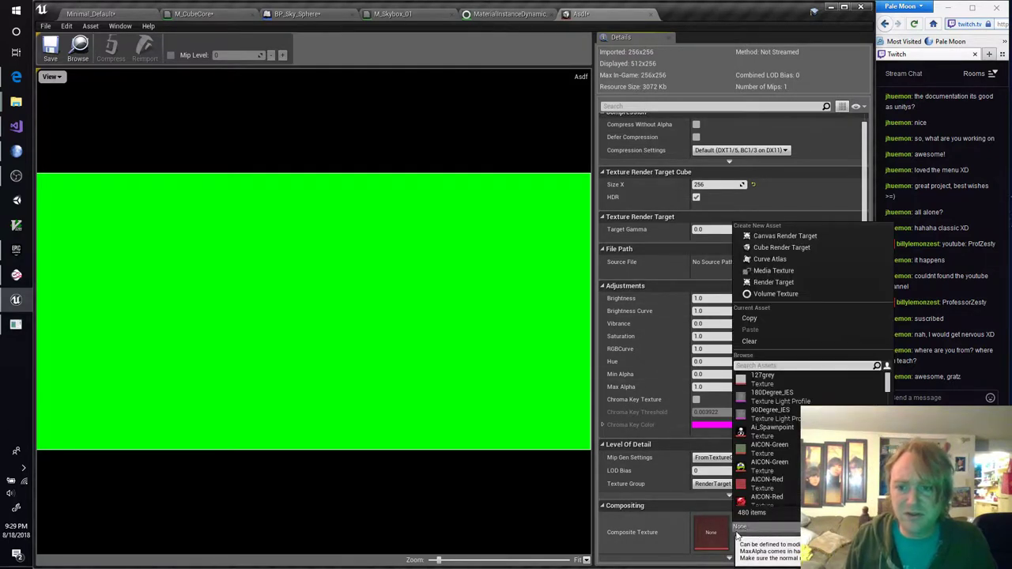
scroll(791, 442, down, 5)
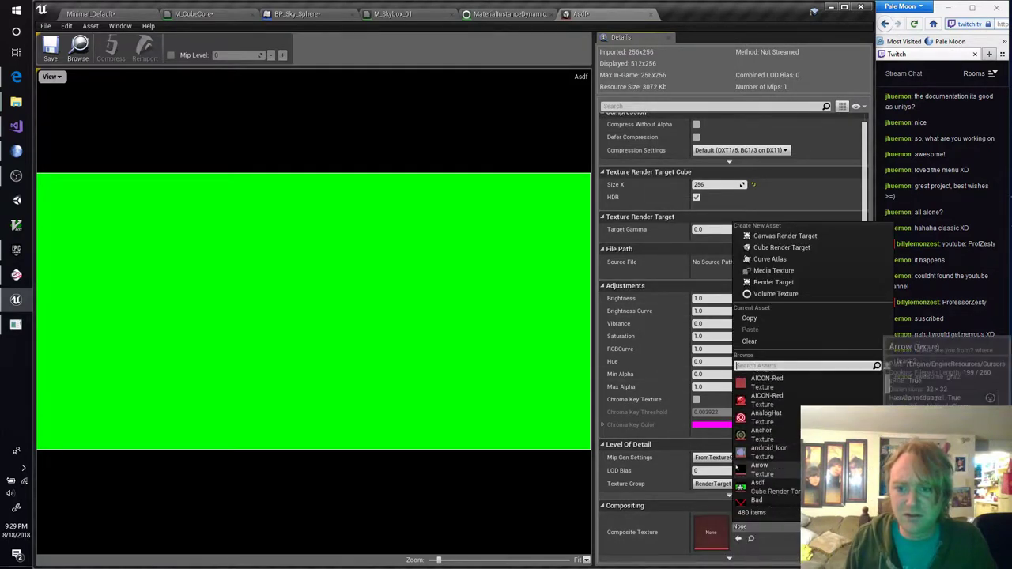
scroll(775, 458, down, 4)
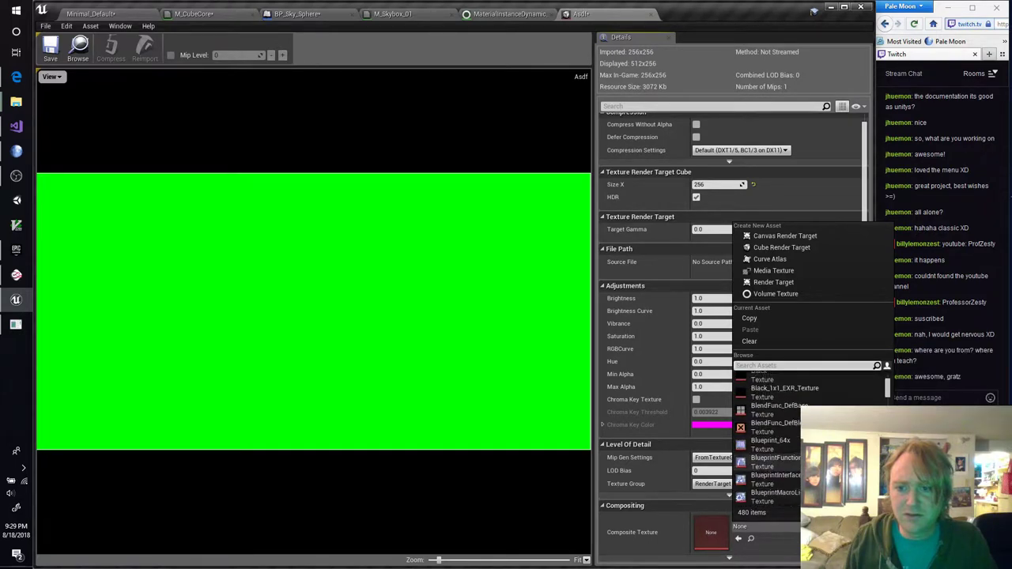
click(781, 551)
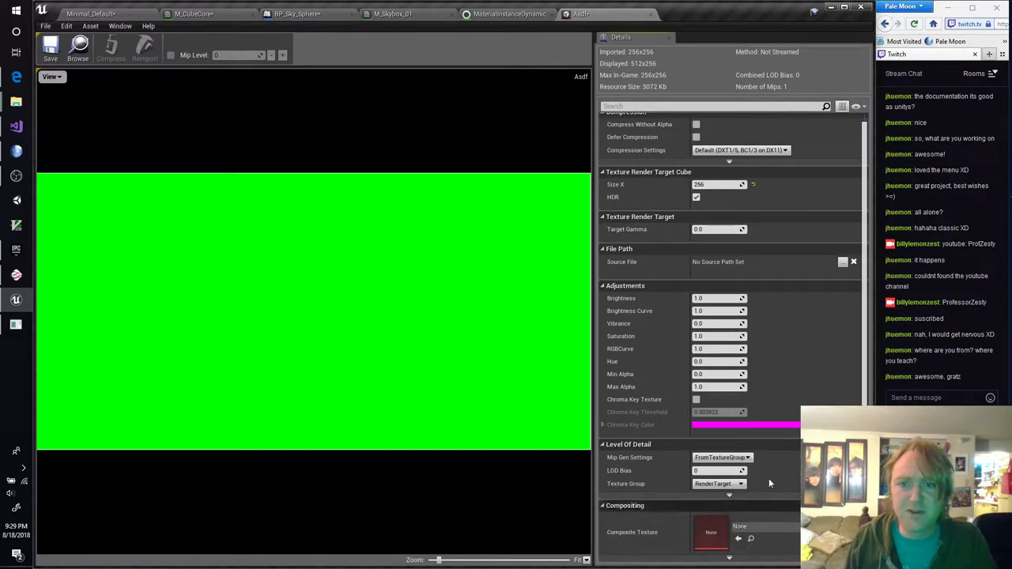
click(589, 14)
click(145, 18)
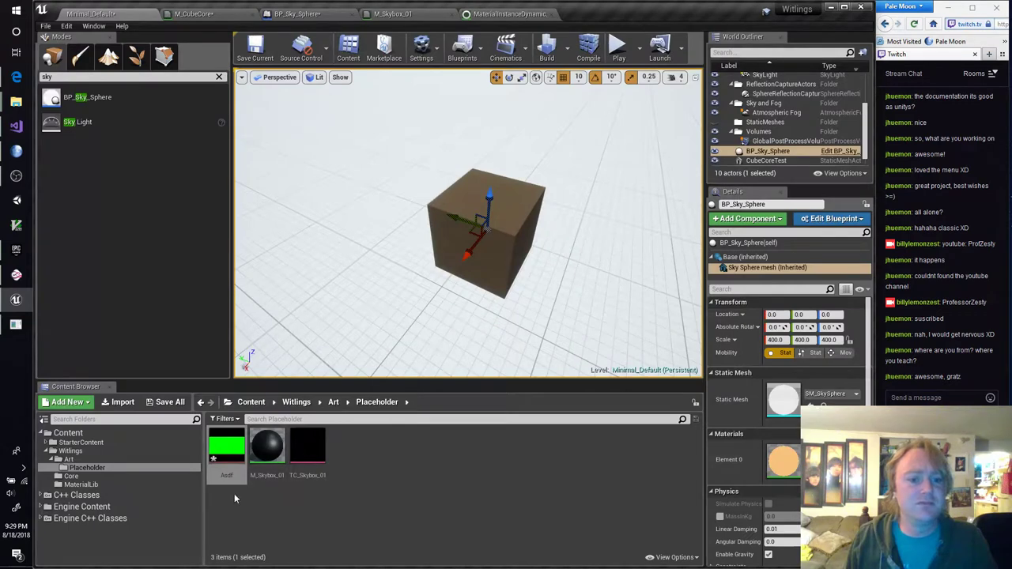
Delete the Asdf render target and browse to the StarterContent Maps folder
click(228, 466)
key(Delete)
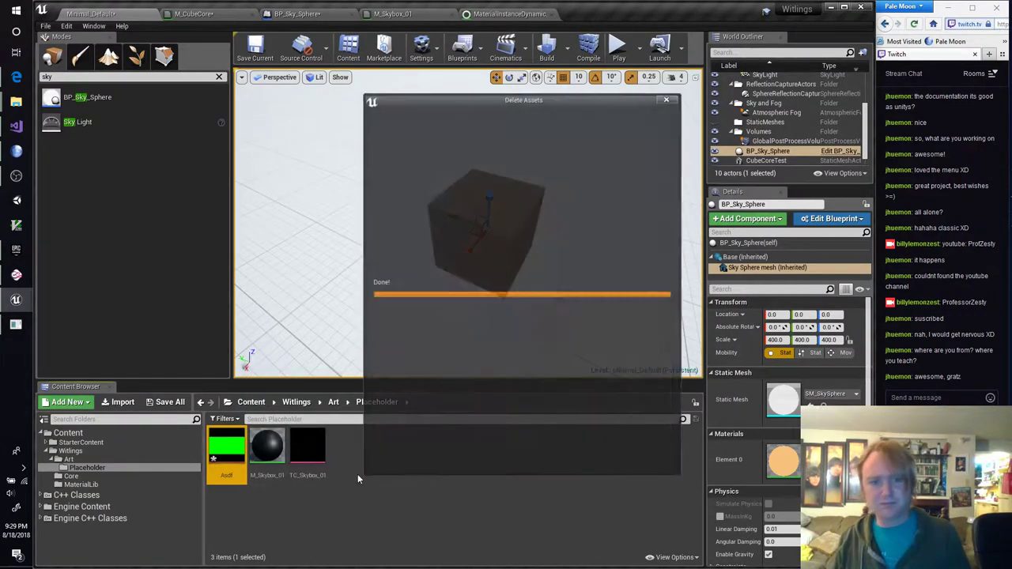
click(447, 459)
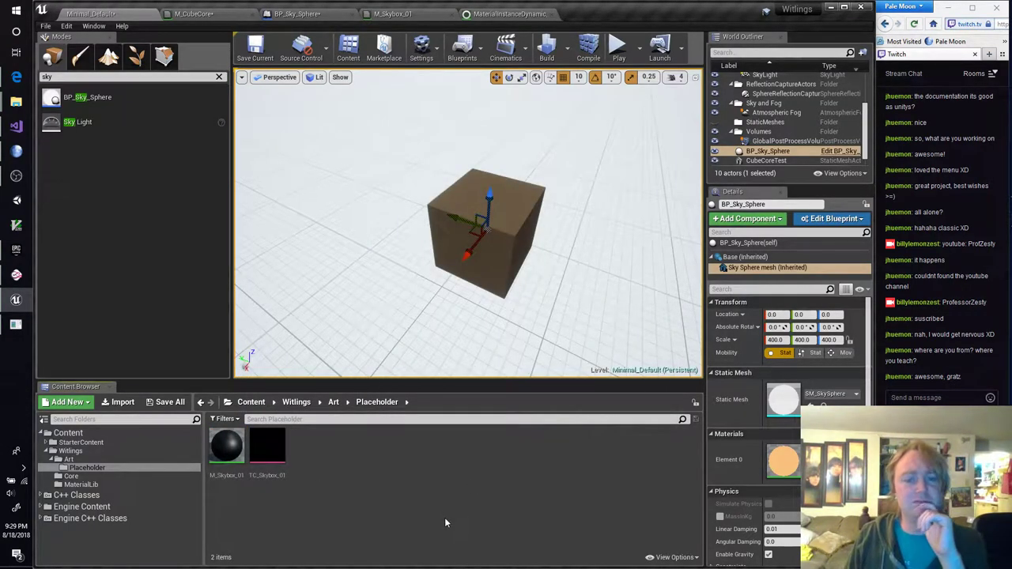
right_drag(451, 275, 407, 277)
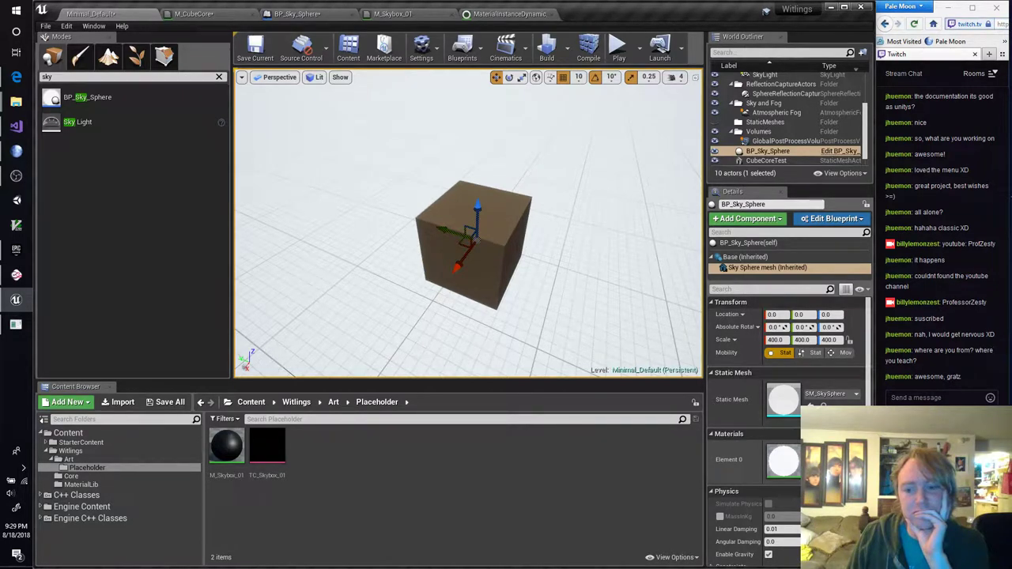
click(654, 370)
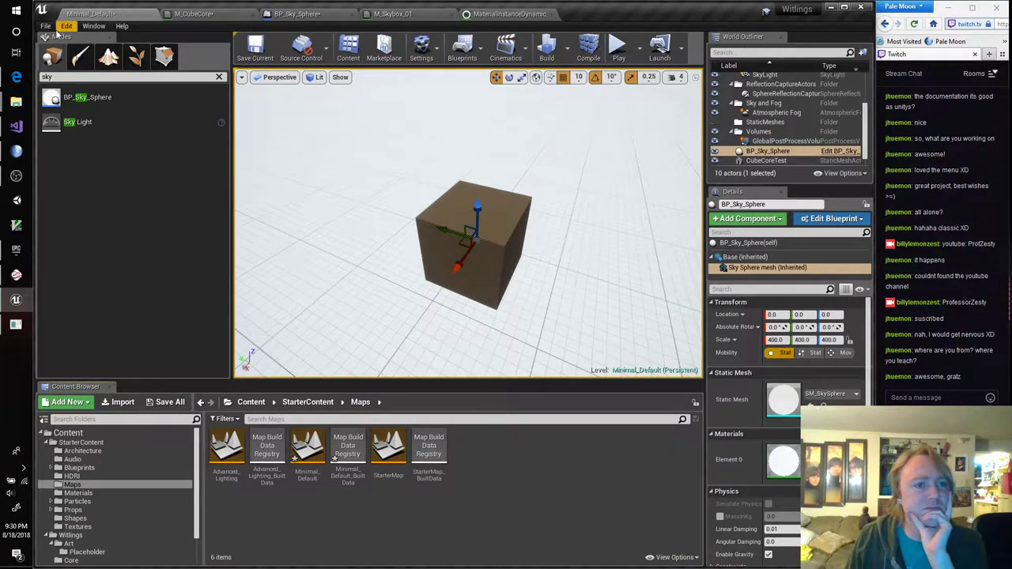
Create a new Maps folder inside Witlings and open it
click(46, 443)
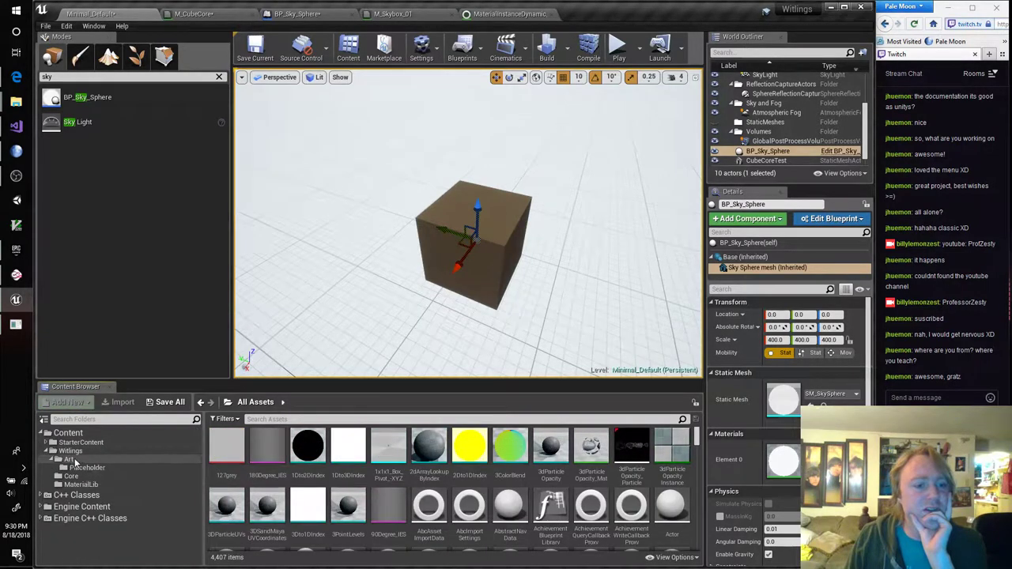
click(70, 451)
right_click(426, 487)
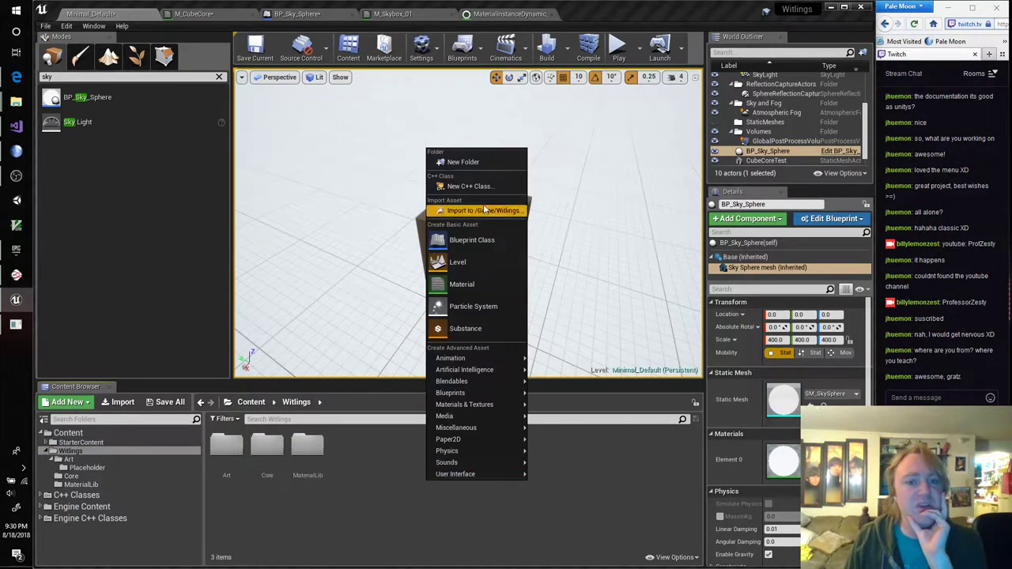
click(482, 164)
text(Maps)
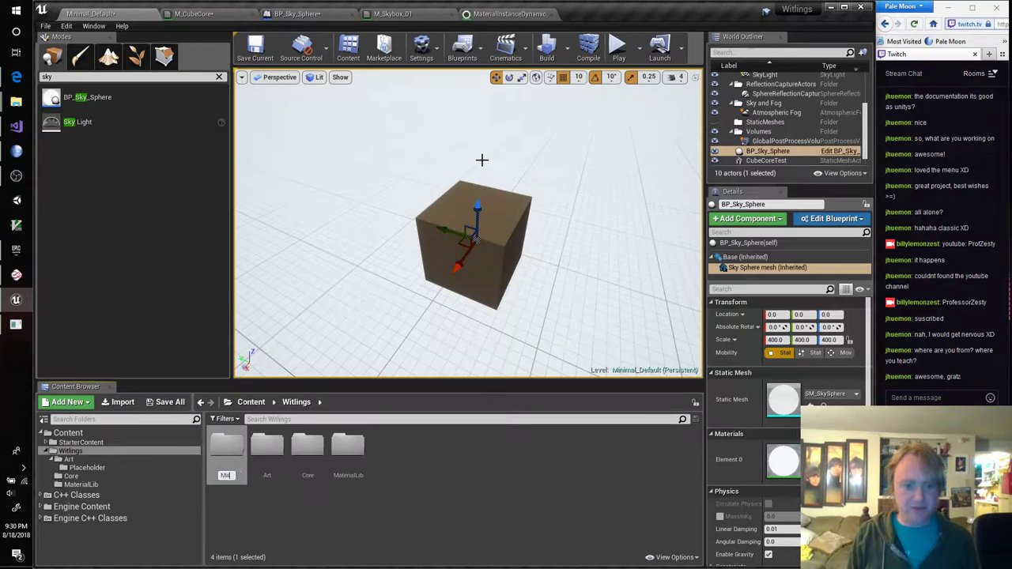
key(Return)
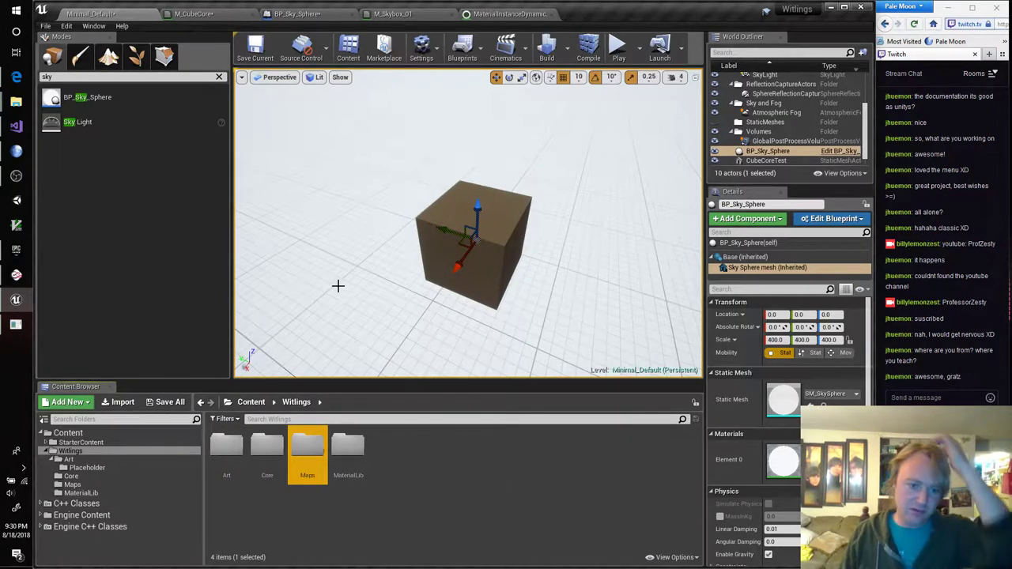
double_click(313, 447)
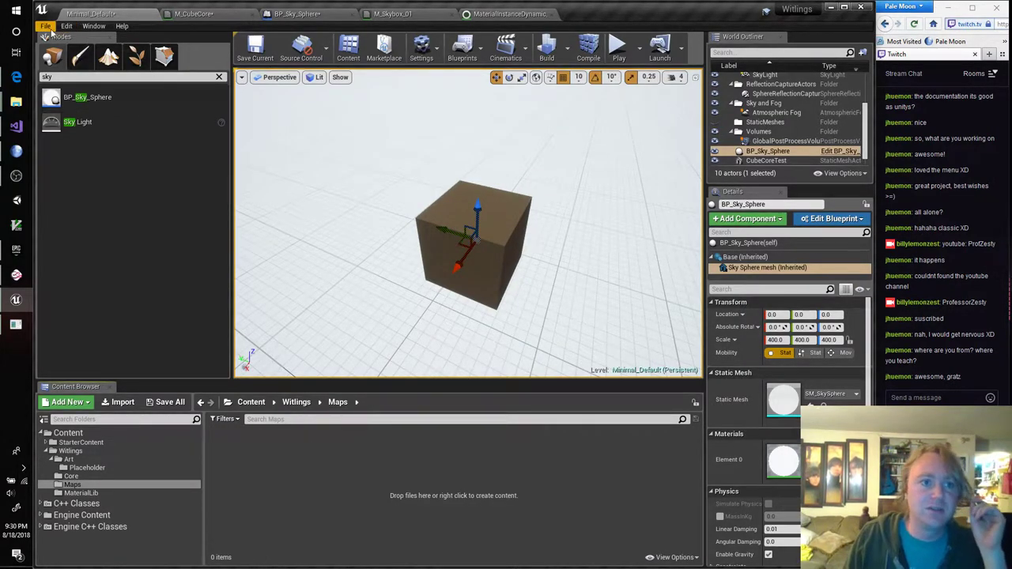
Save the level as CameraSandbox in /Game/Witlings/Maps
click(46, 26)
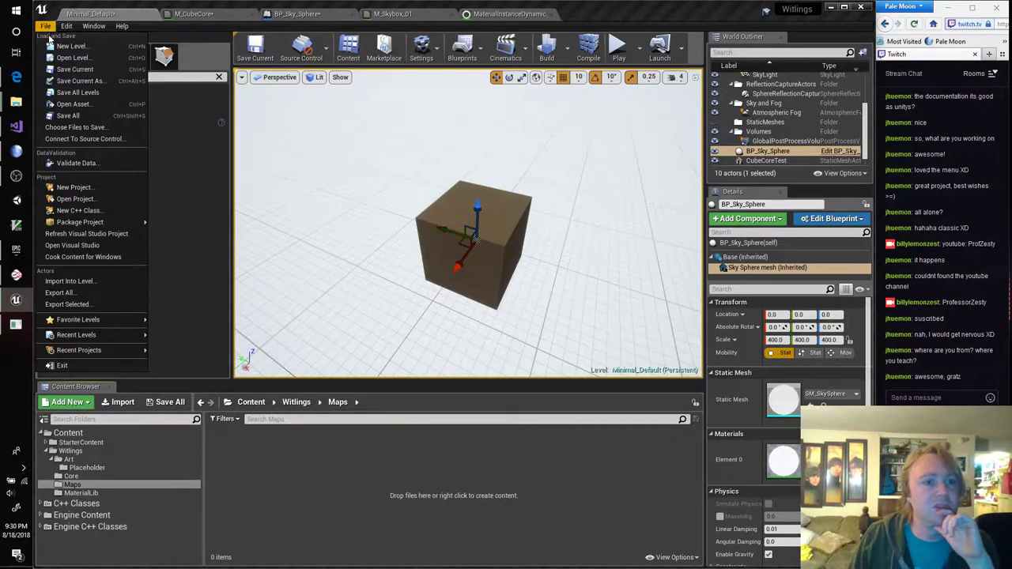
click(79, 80)
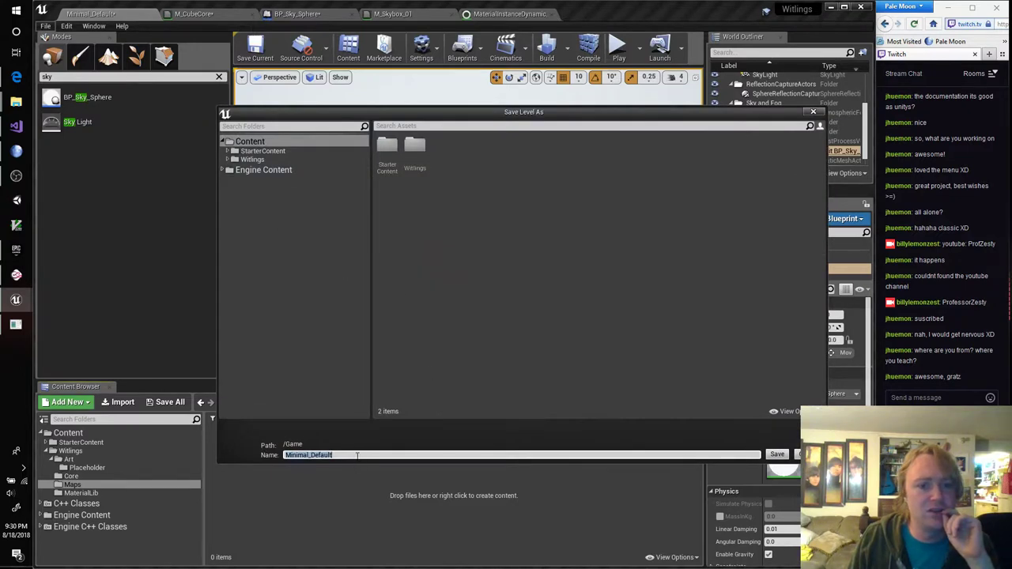
double_click(417, 148)
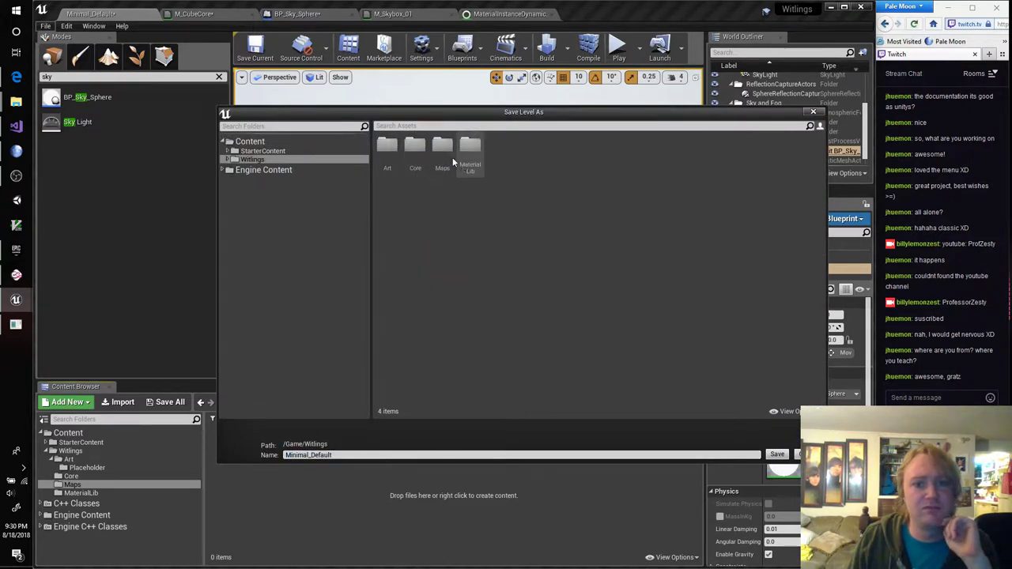
double_click(443, 150)
double_click(354, 455)
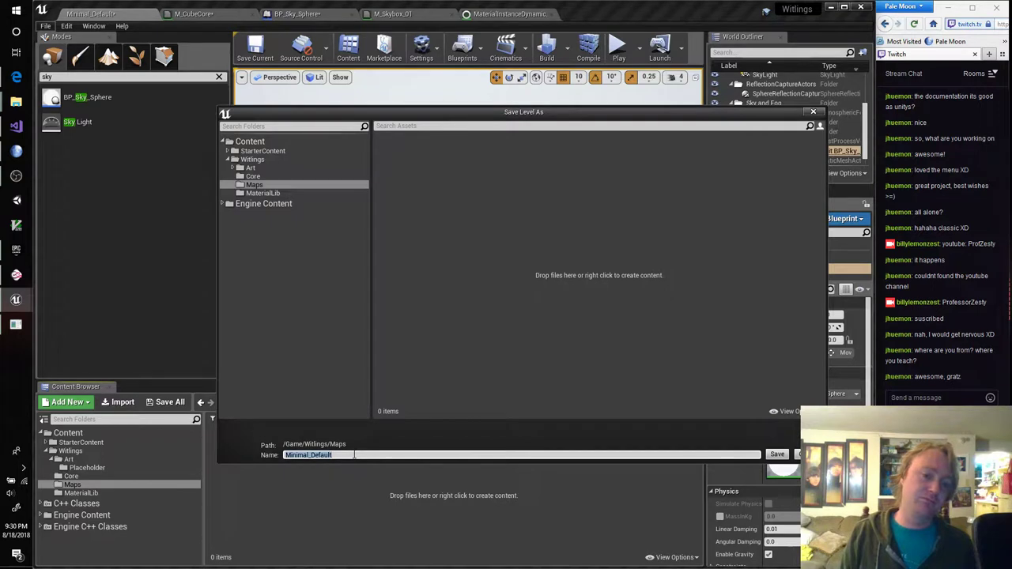
text(Camera)
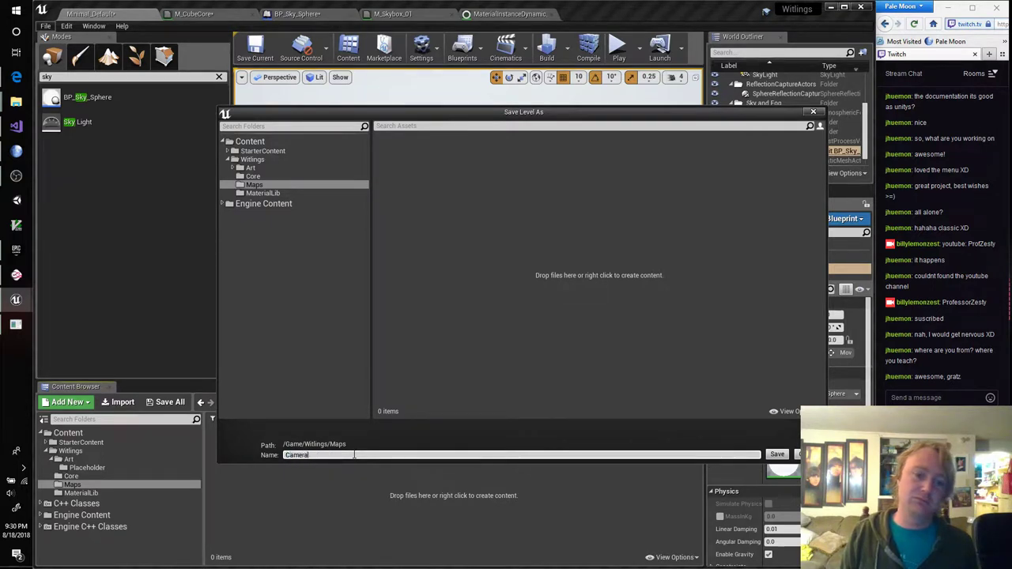
text(Sandbox)
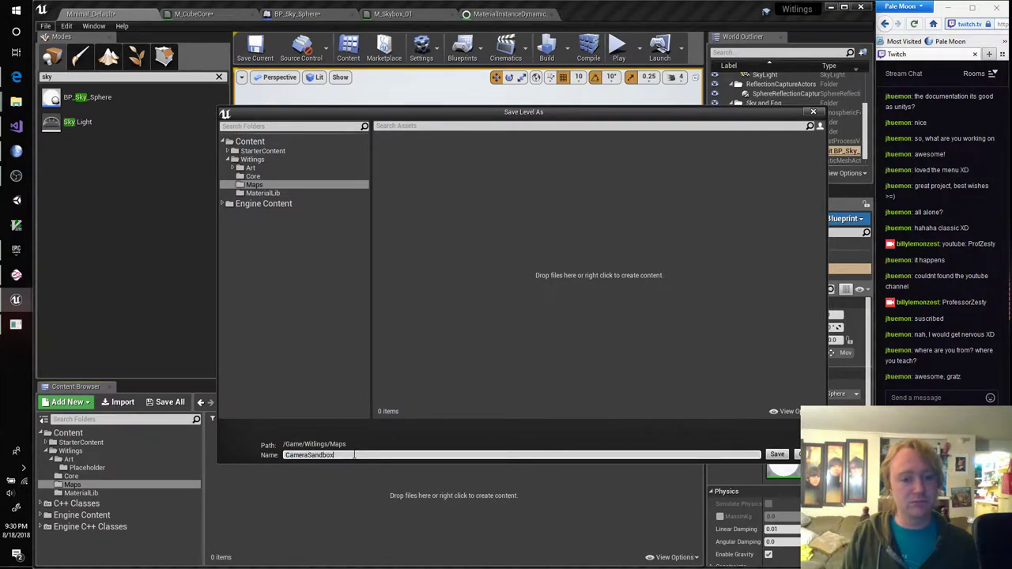
key(Return)
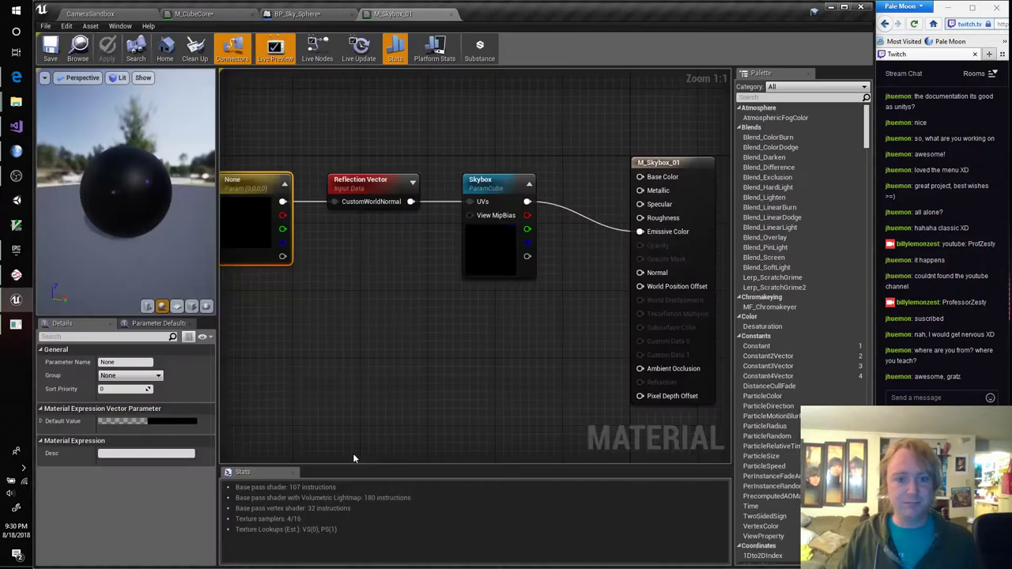
Go back to the CameraSandbox level and select BP_Sky_Sphere
click(118, 14)
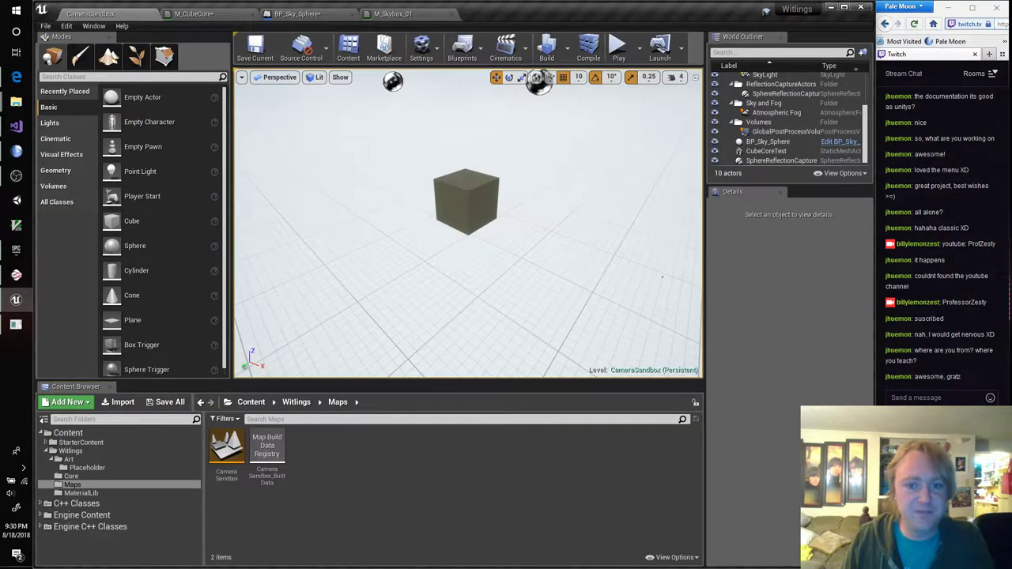
mouse_move(468, 305)
right_down()
mouse_move(454, 204)
mouse_move(460, 298)
right_up()
click(268, 148)
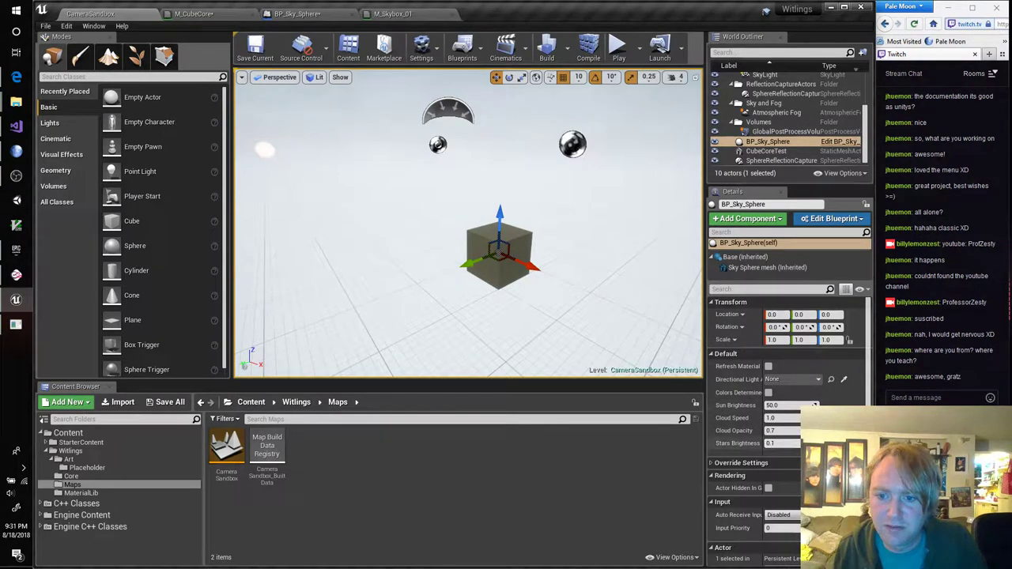
scroll(790, 431, down, 3)
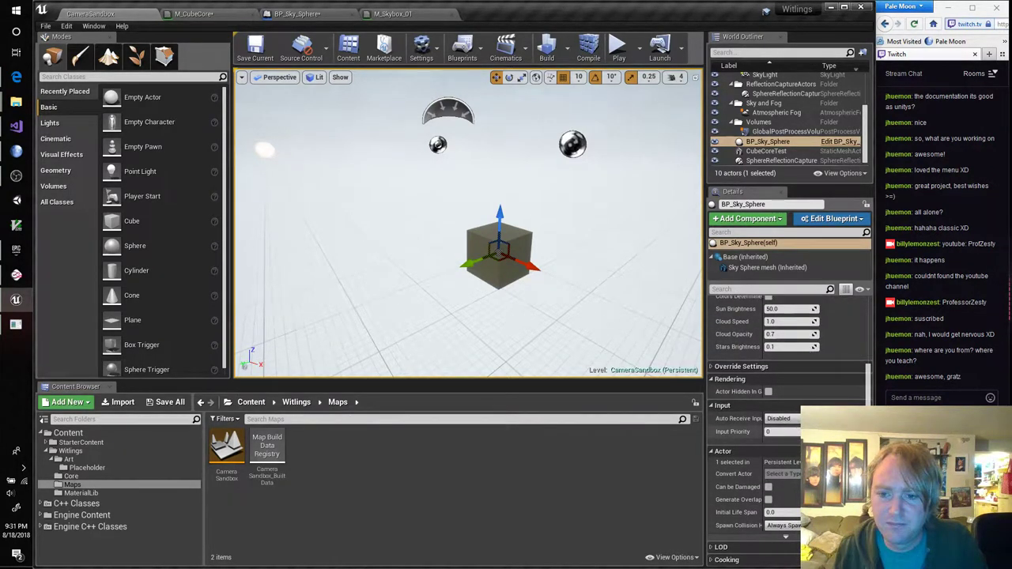
scroll(790, 430, up, 3)
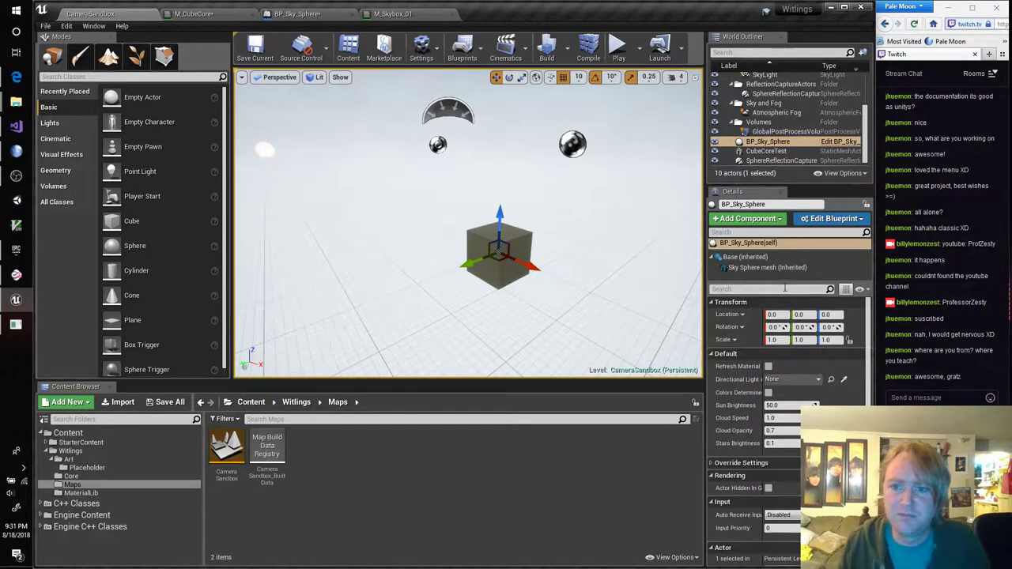
Select the Sky Sphere mesh component and browse the 'M_Sky' materials for Element 0 without assigning one
click(763, 267)
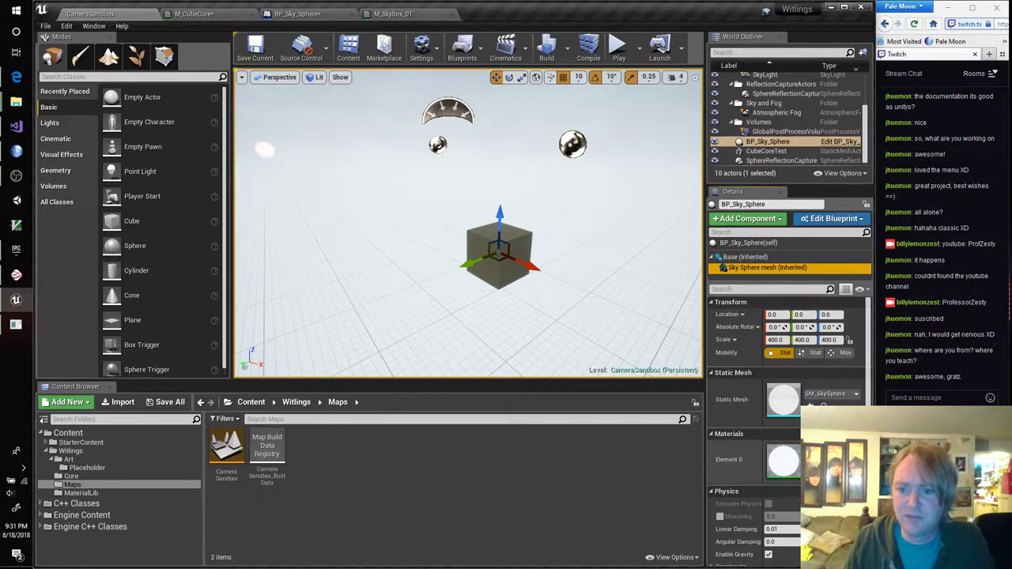
click(831, 459)
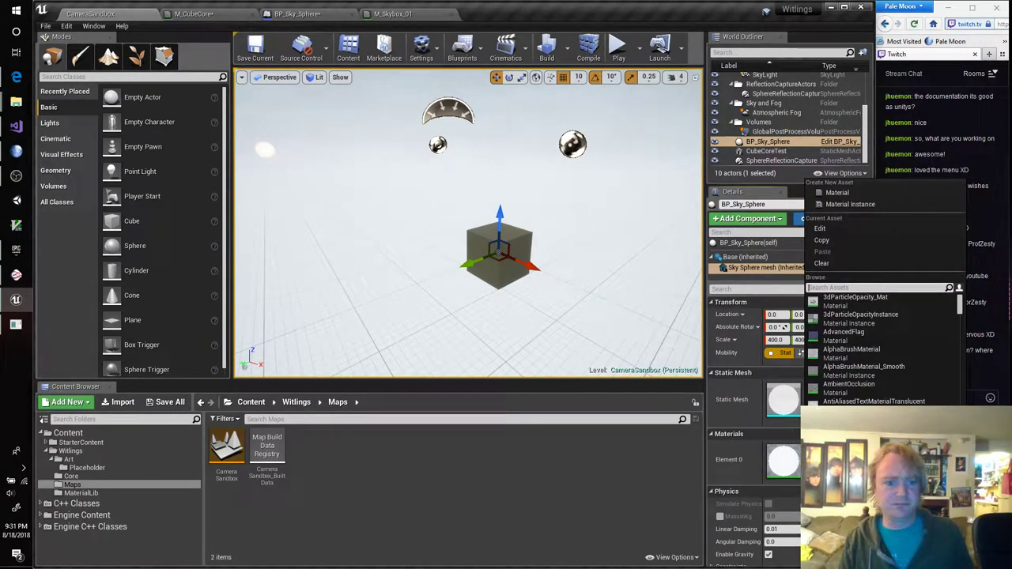
text(M_Sky)
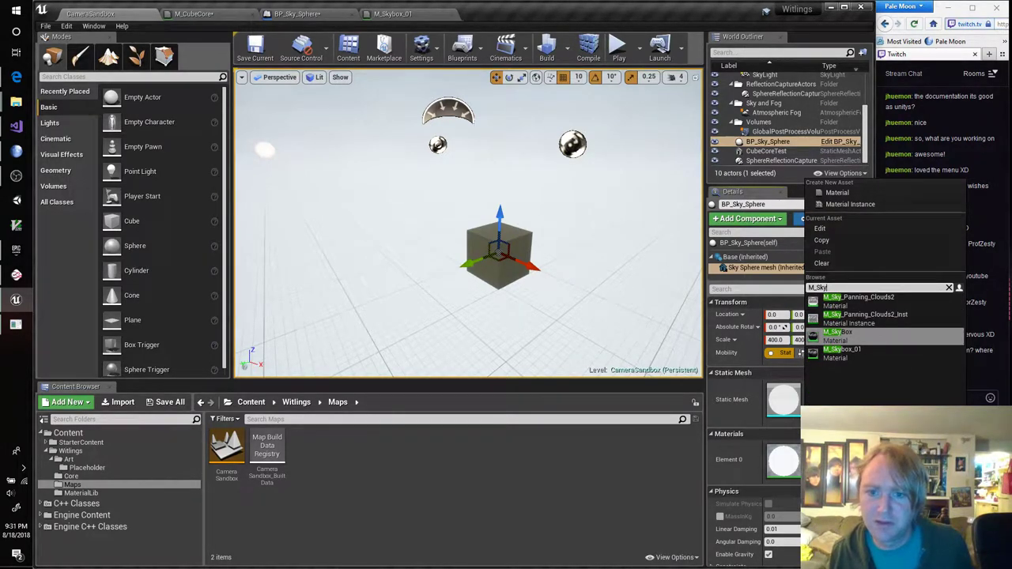
click(838, 332)
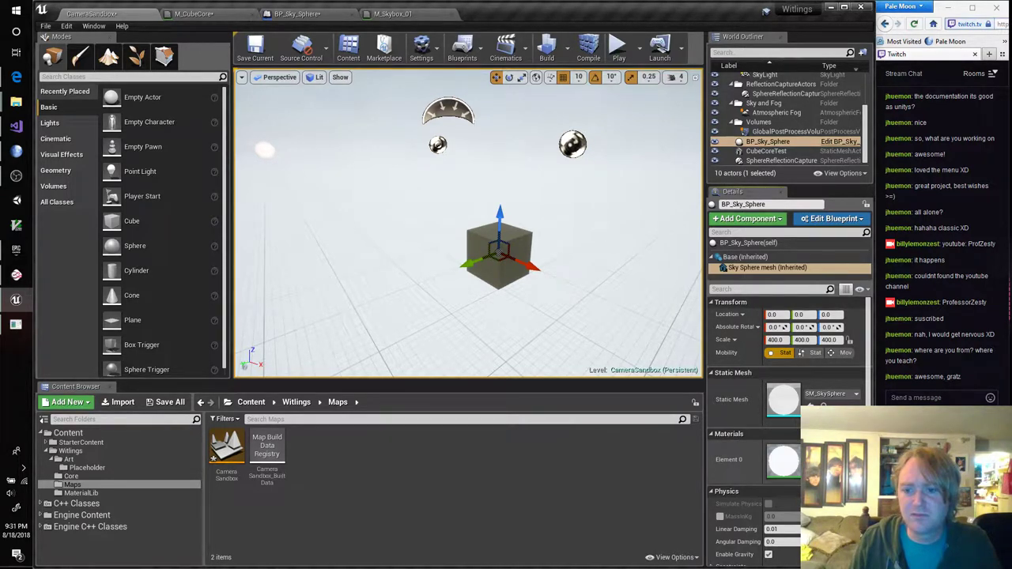
Create a Material Instance named M_Skybox_02 in the Placeholder folder
click(99, 468)
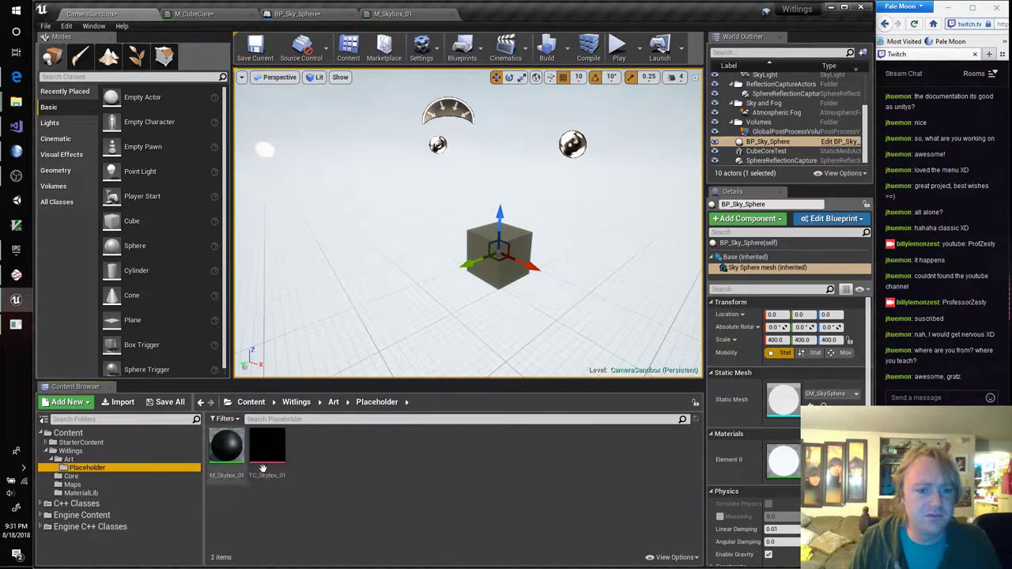
right_click(321, 465)
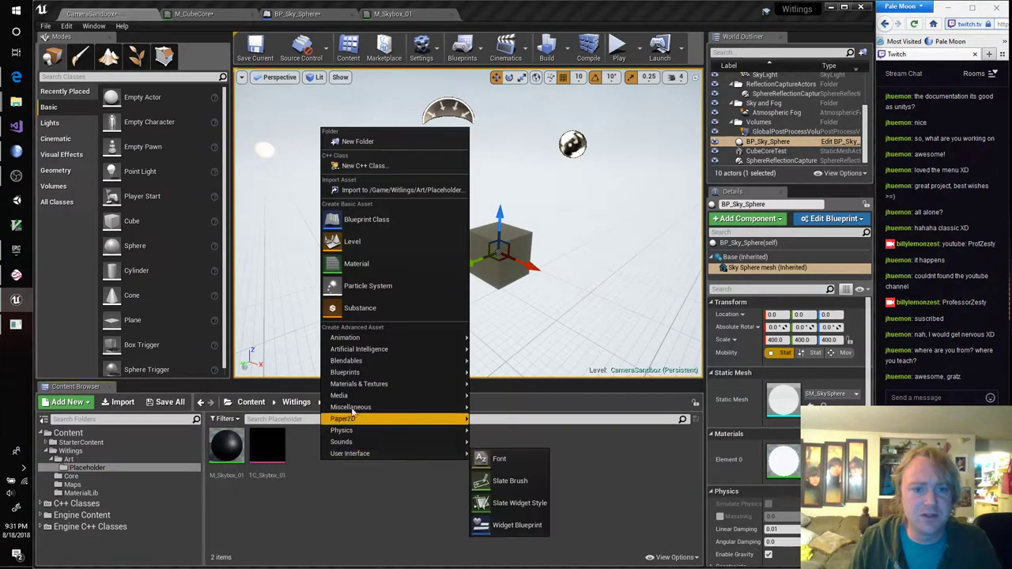
mouse_move(368, 363)
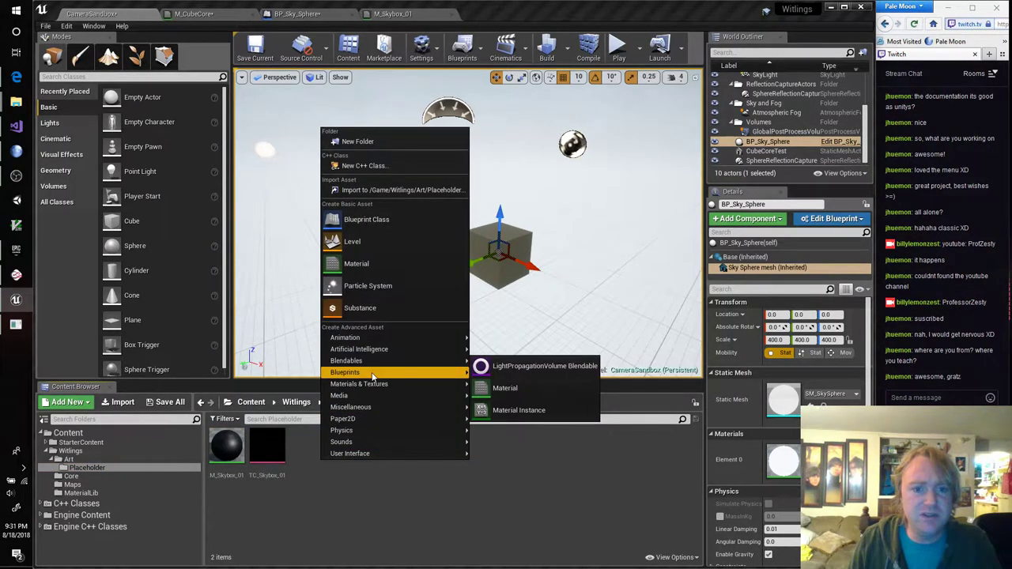
mouse_move(382, 387)
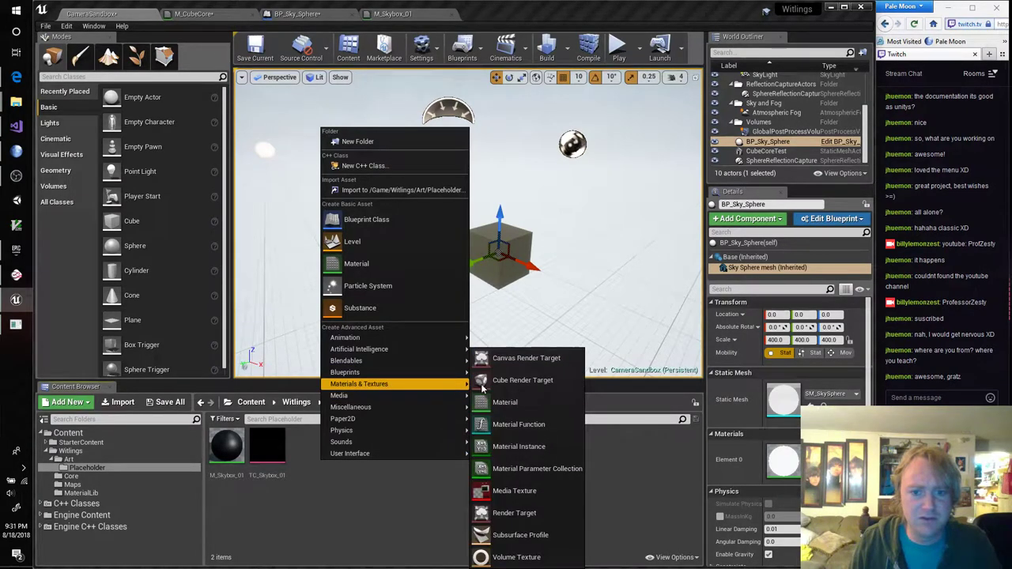
click(552, 447)
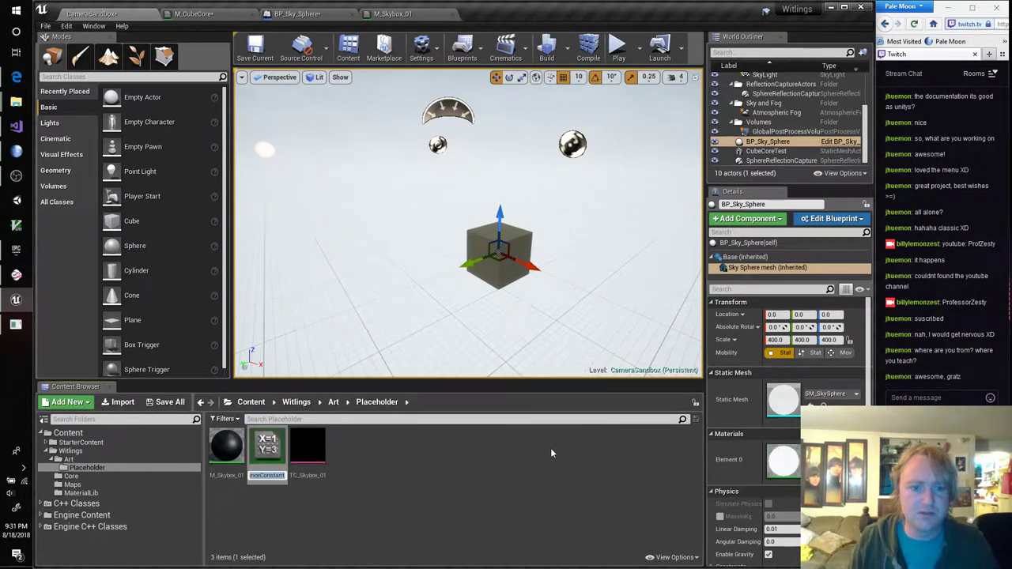
text(M_)
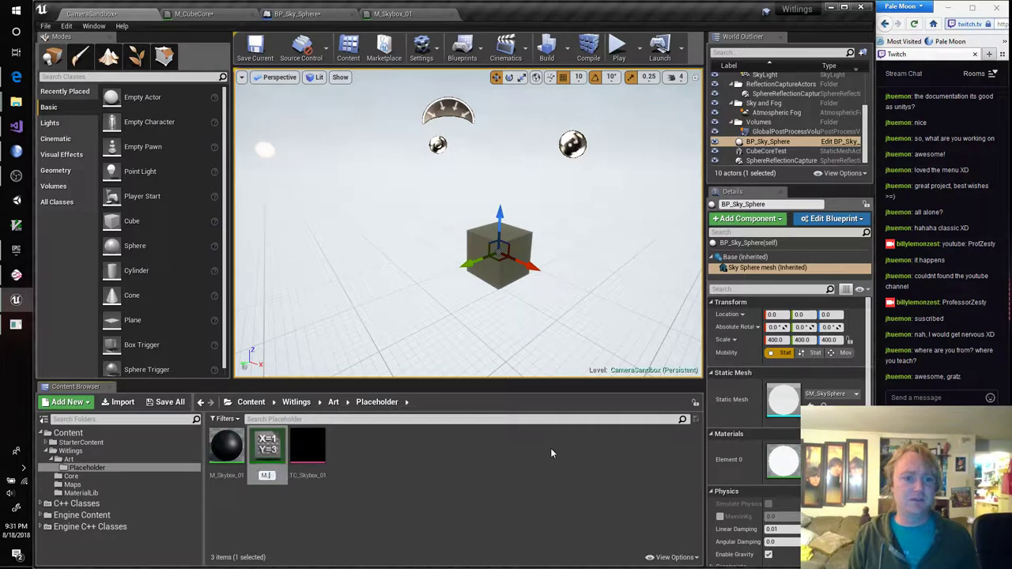
text(Skybox)
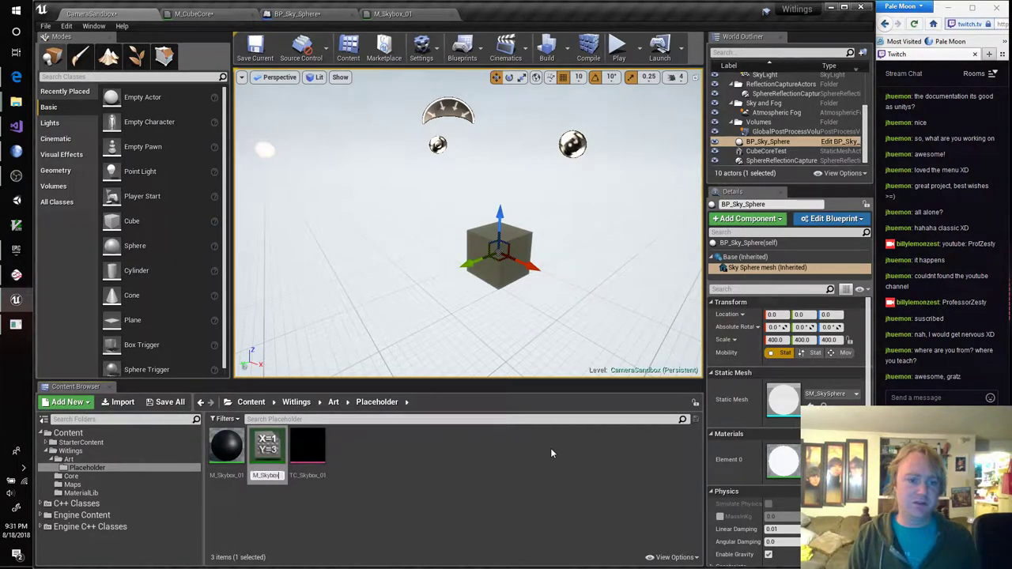
text(_02)
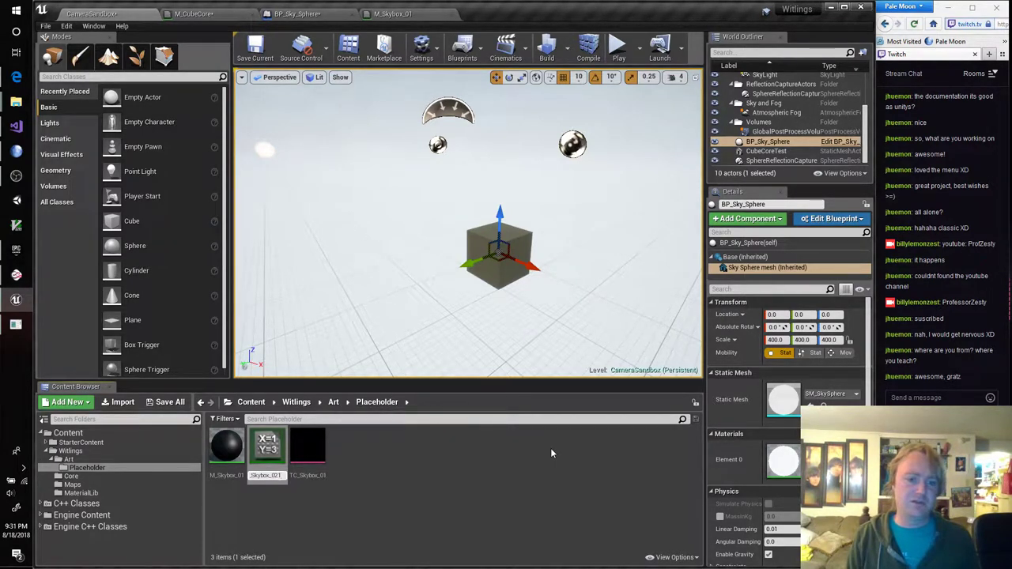
key(Return)
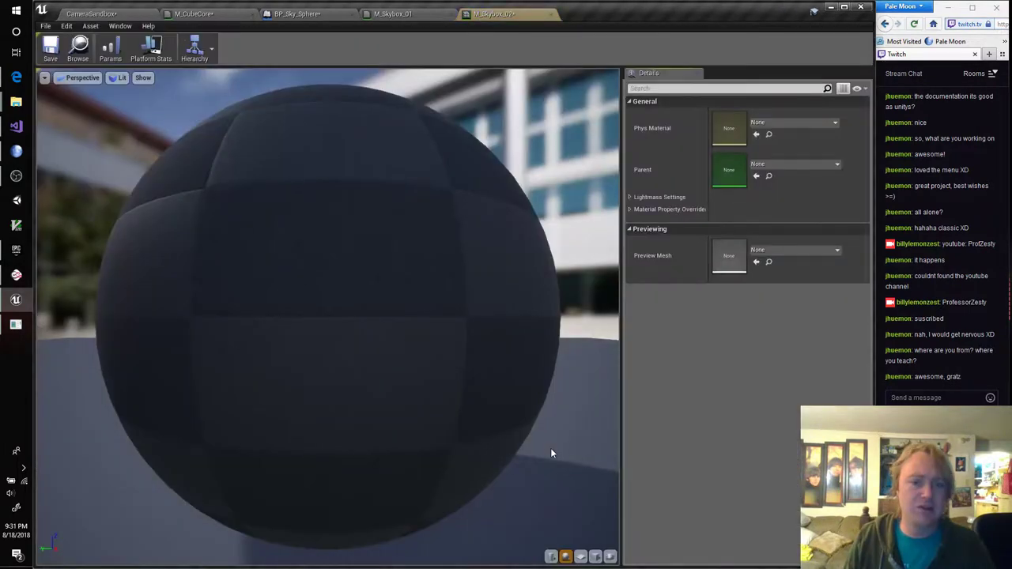
Set M_Skybox_02's parent to M_Skybox_01 and save the instance
click(796, 164)
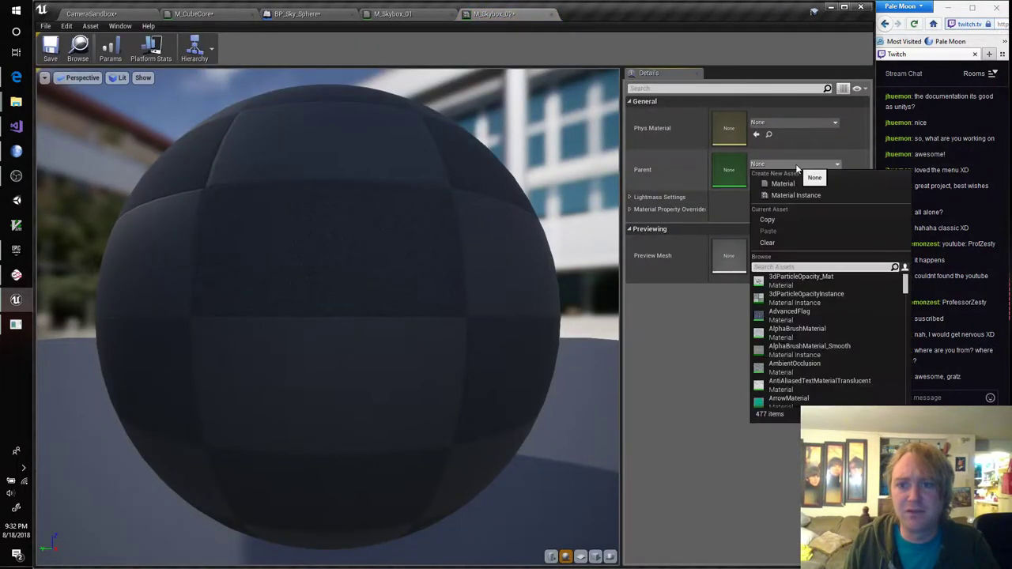
text(m_Sky)
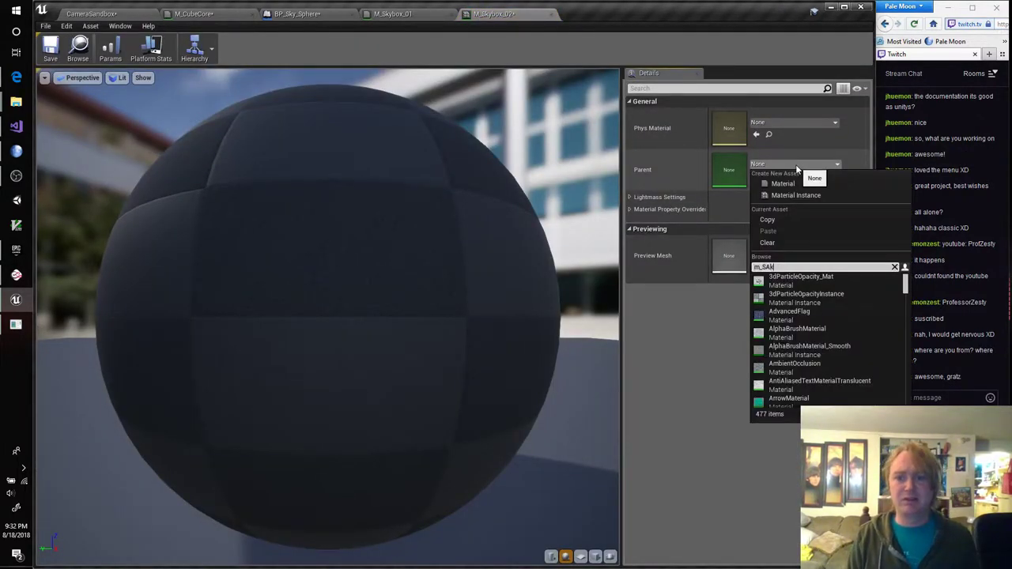
key(Down)
key(Down)
key(Down)
key(Down)
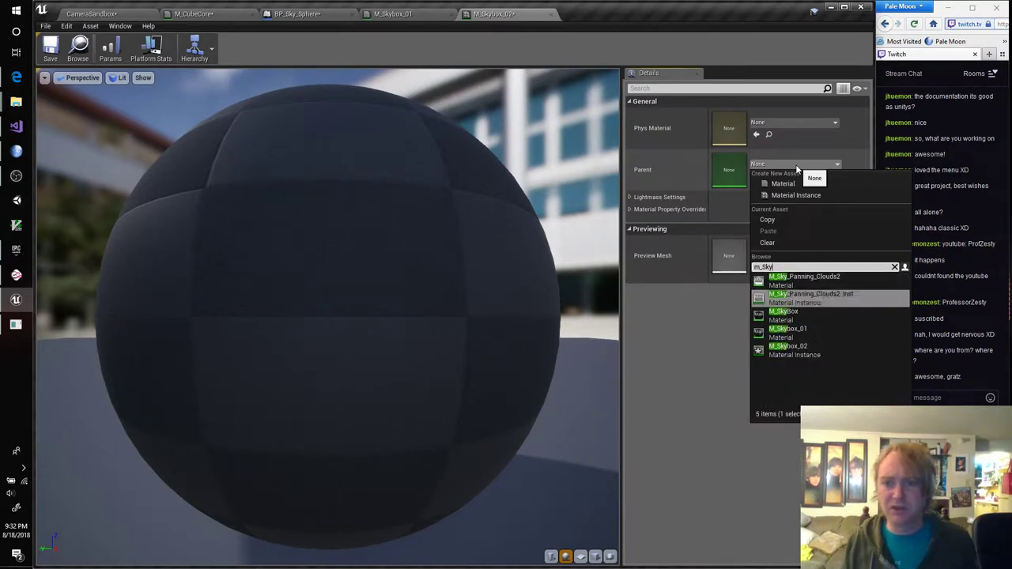
key(Return)
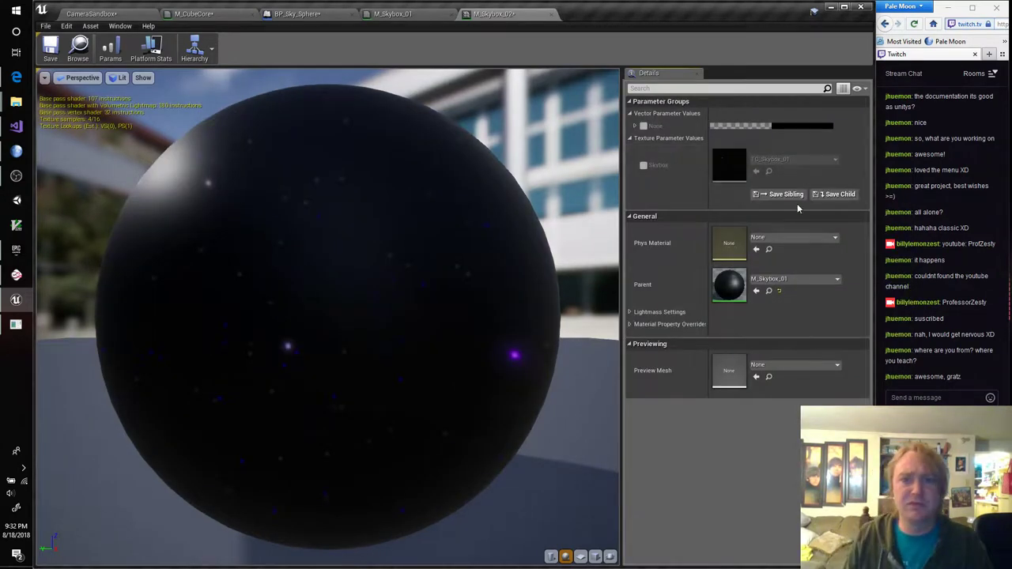
drag(314, 327, 513, 320)
drag(380, 332, 420, 332)
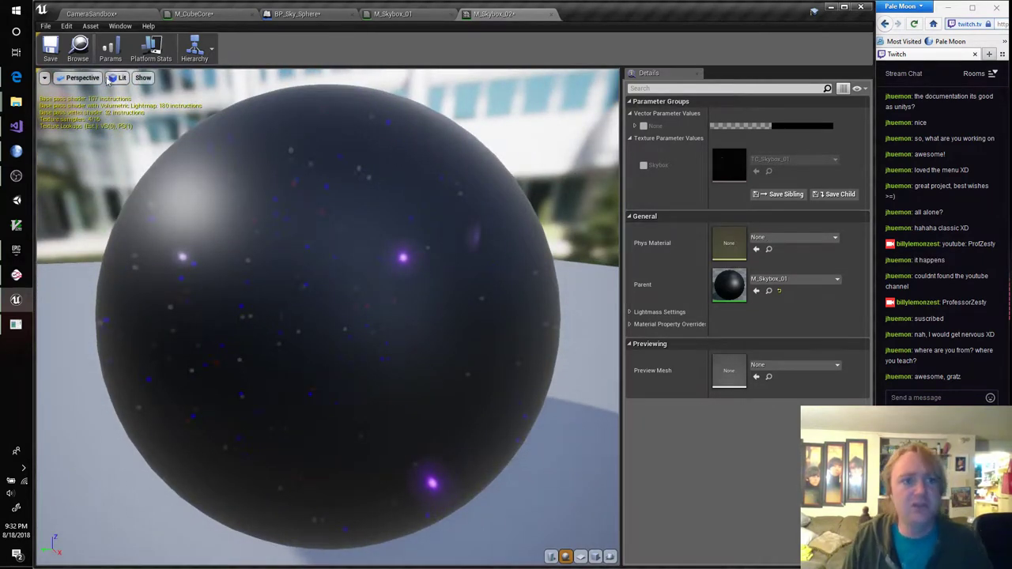
click(50, 49)
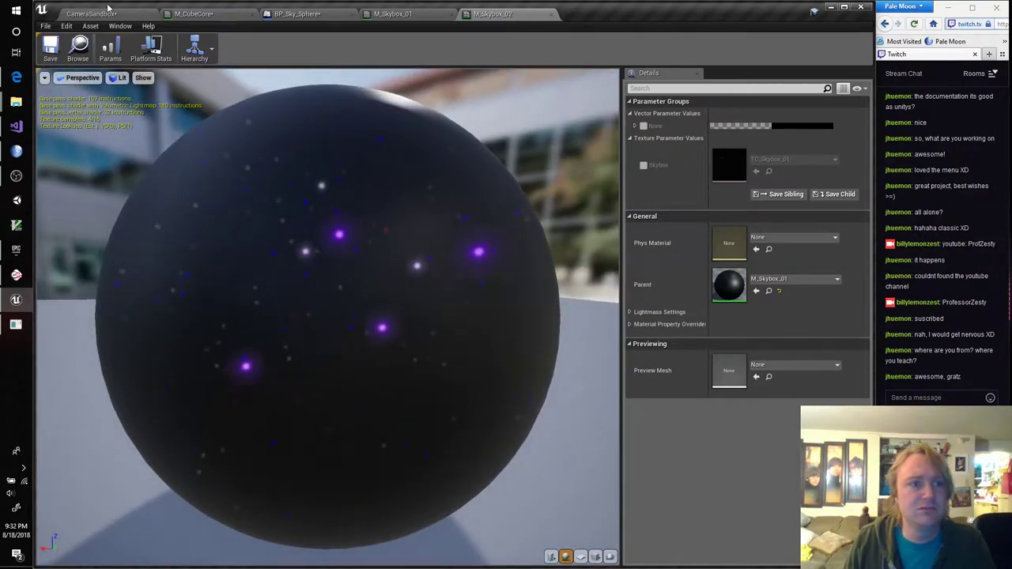
click(111, 13)
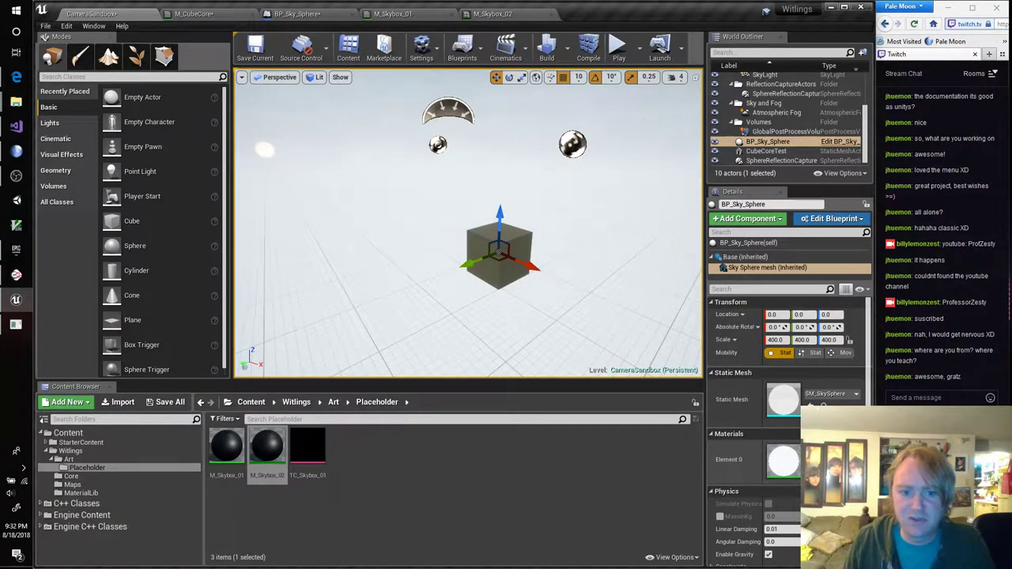
Rename the M_Skybox_01 material in Placeholder to M_Skybox
click(226, 446)
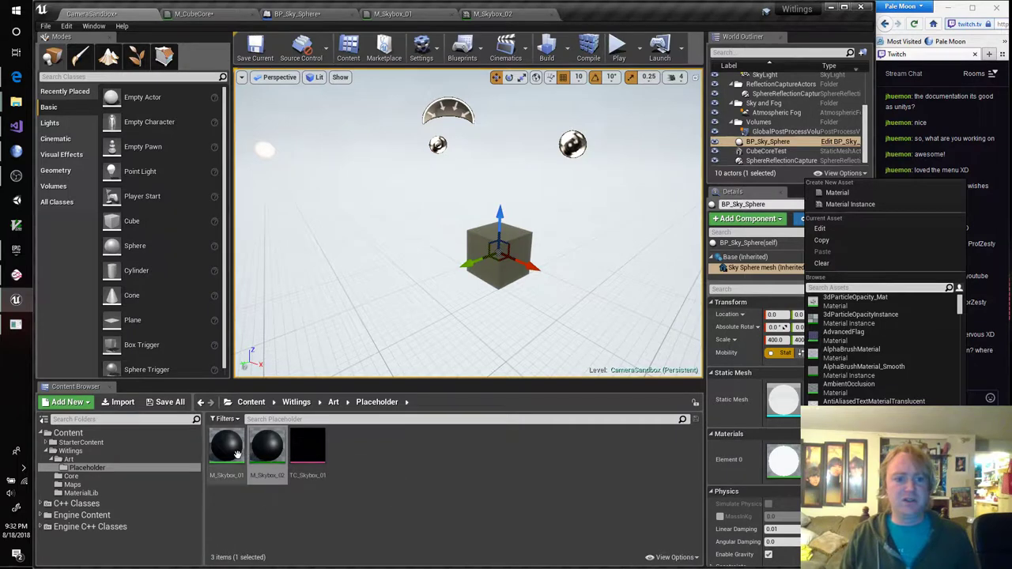
key(F2)
key(BackSpace)
key(BackSpace)
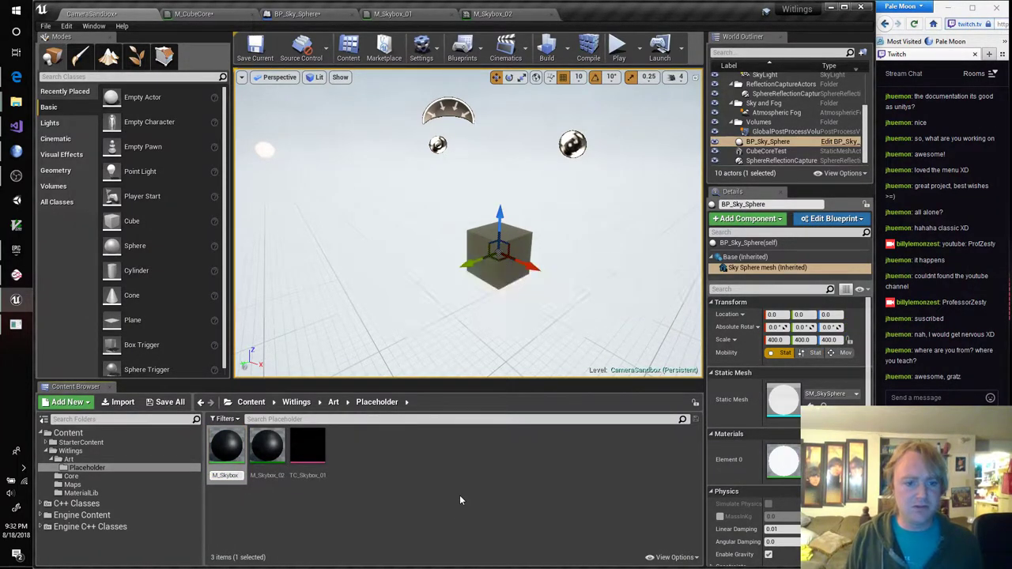
key(Return)
key(Right)
Rename the M_Skybox_02 instance to M_Skybox_01
key(F2)
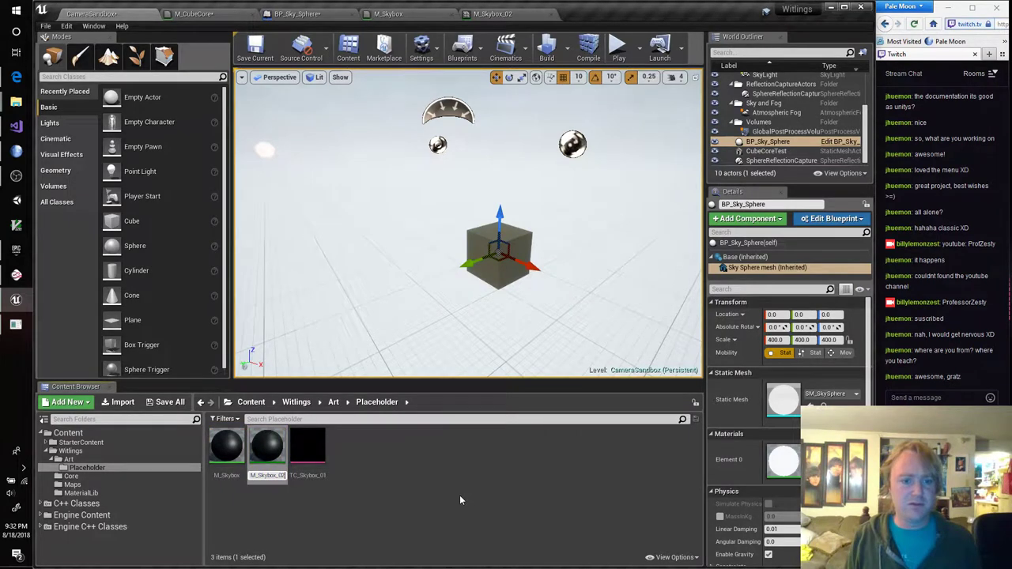
key(BackSpace)
key(Return)
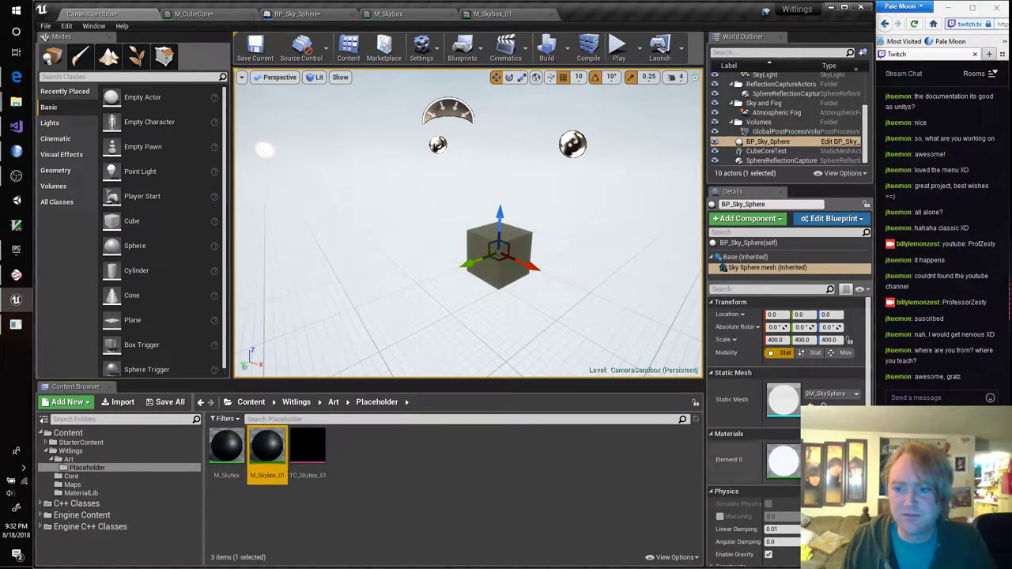
Search 'M_Skybox' in the Element 0 picker and assign M_Skybox_01 to the sky sphere
click(826, 456)
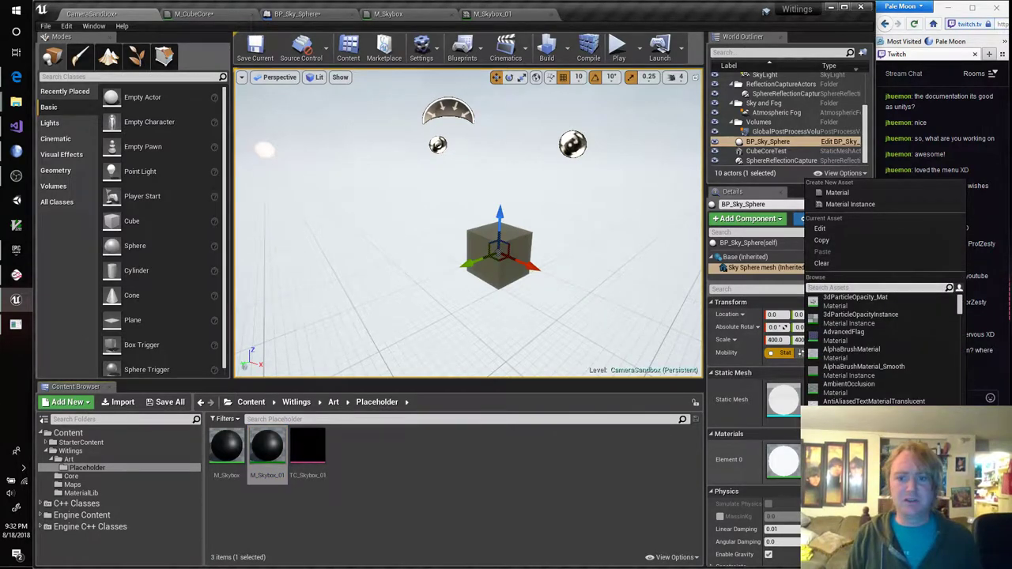
text(M_sKY)
key(BackSpace)
key(BackSpace)
text(k)
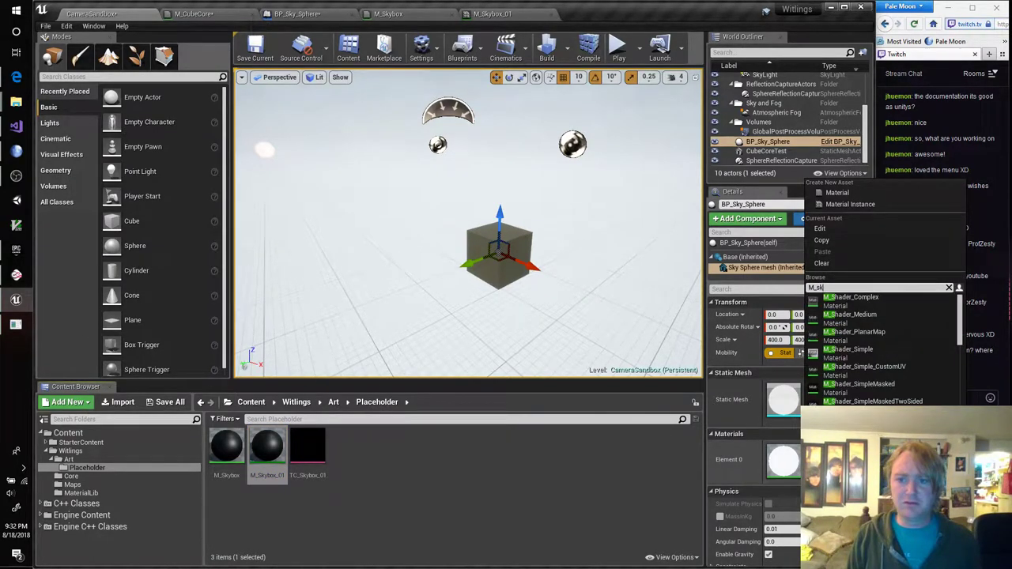
text(ybox)
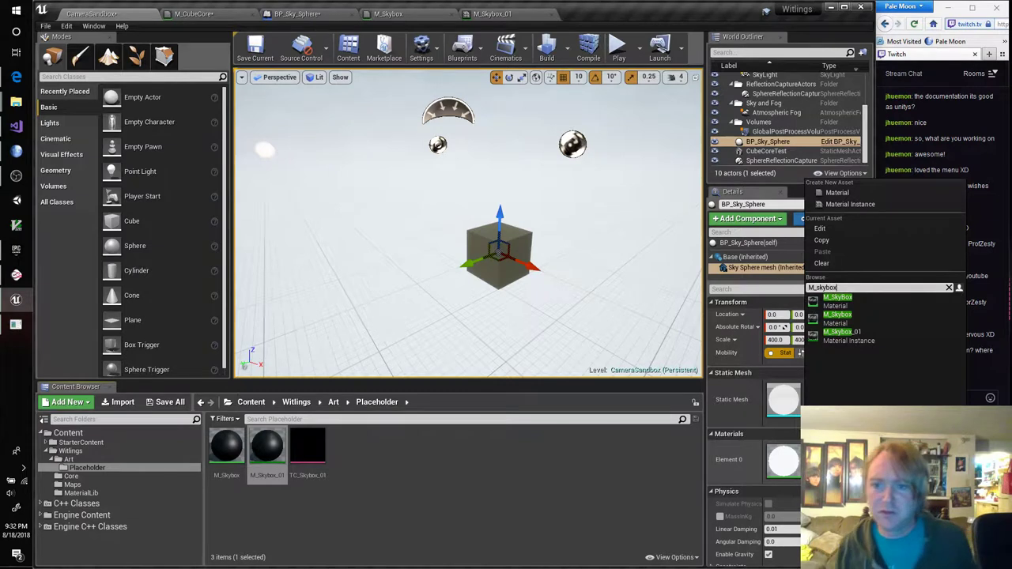
key(Down)
key(Down)
key(Down)
key(Return)
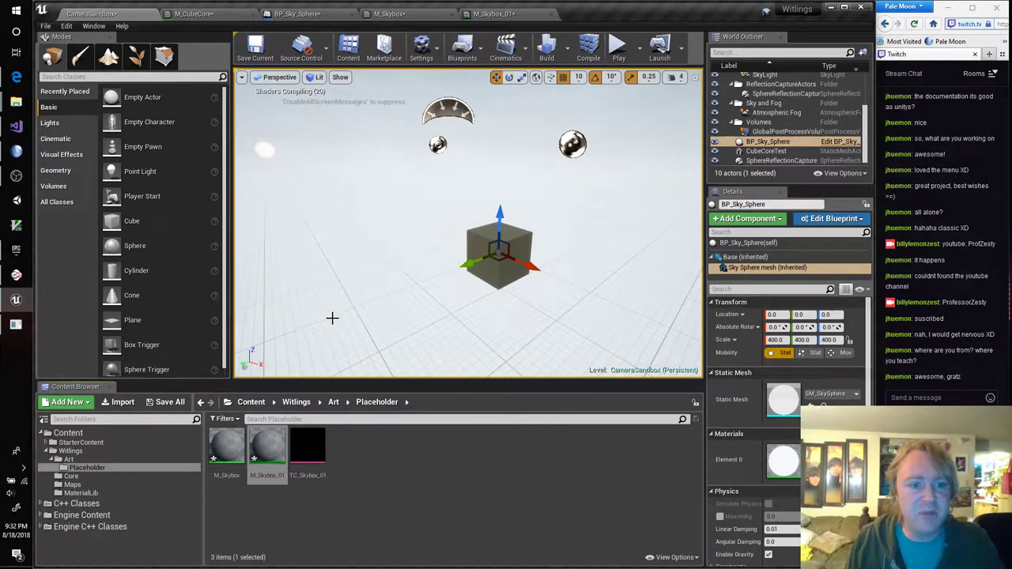
Open the Output Log from Window > Developer Tools to watch shader compiles
click(46, 27)
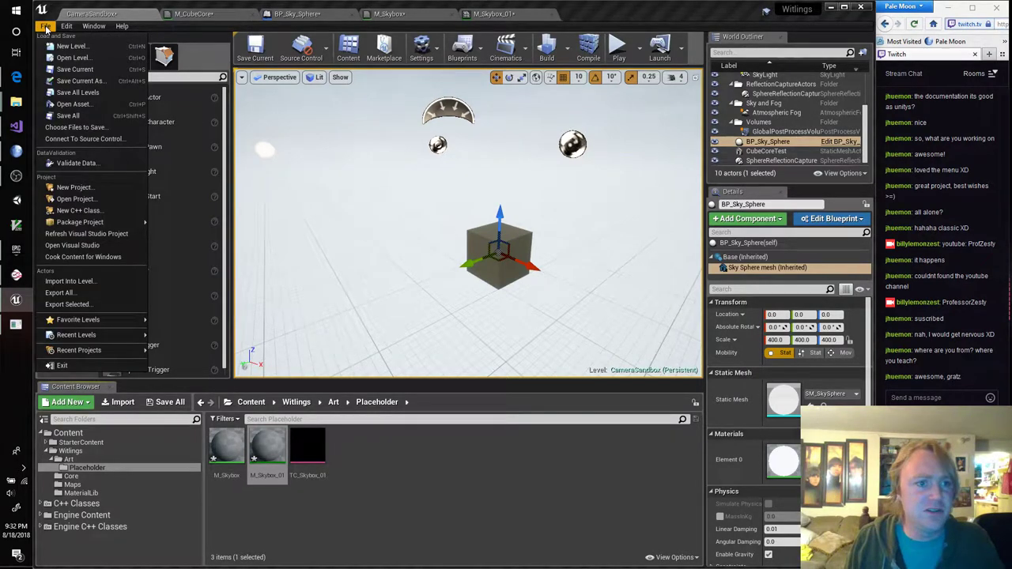
mouse_move(67, 27)
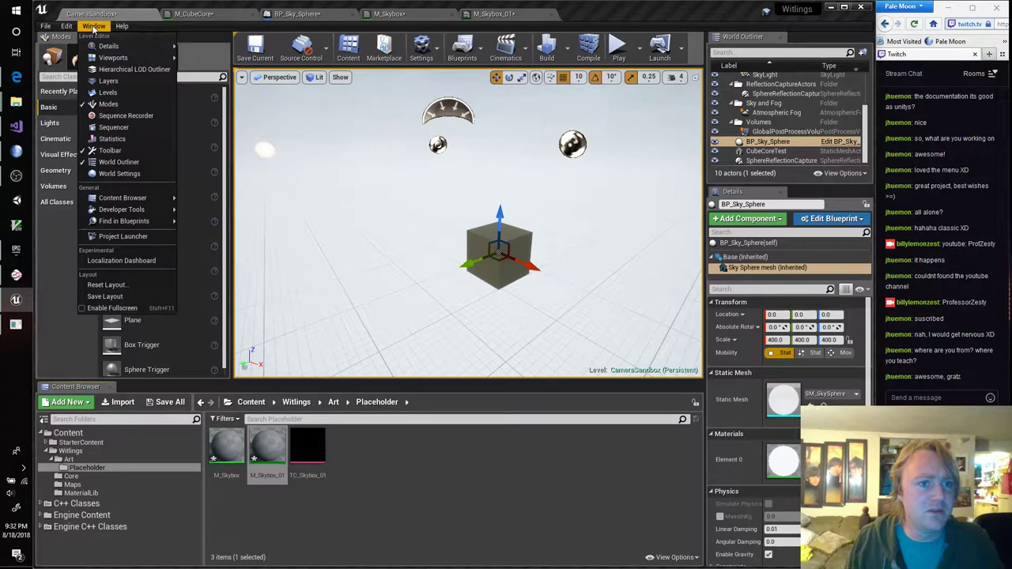
mouse_move(146, 210)
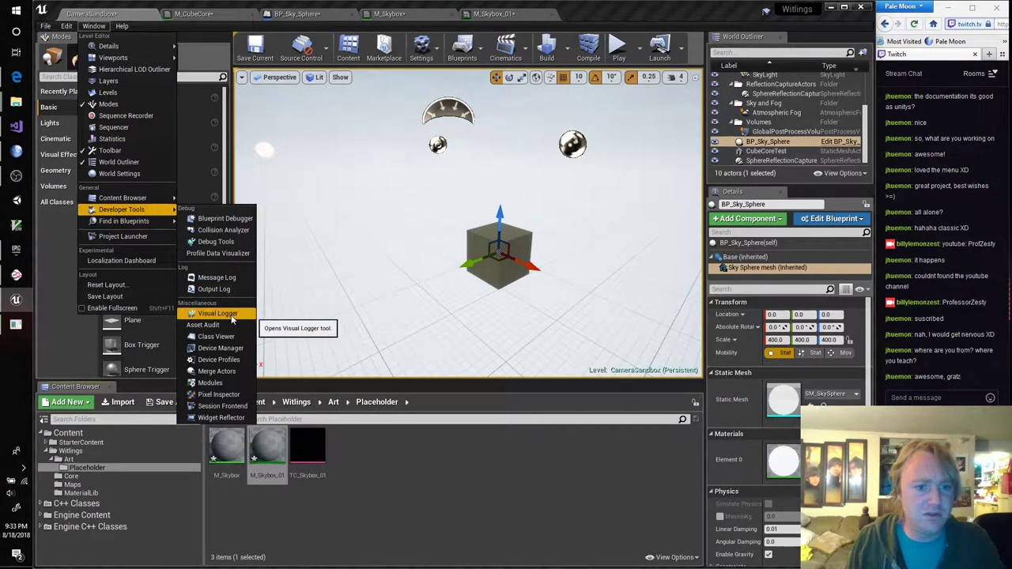
click(213, 289)
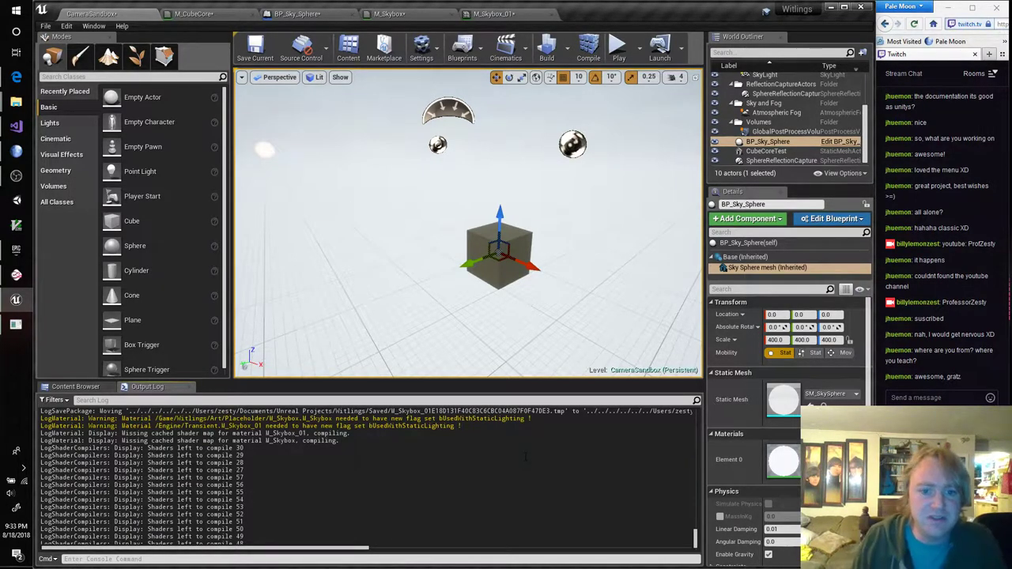
click(389, 14)
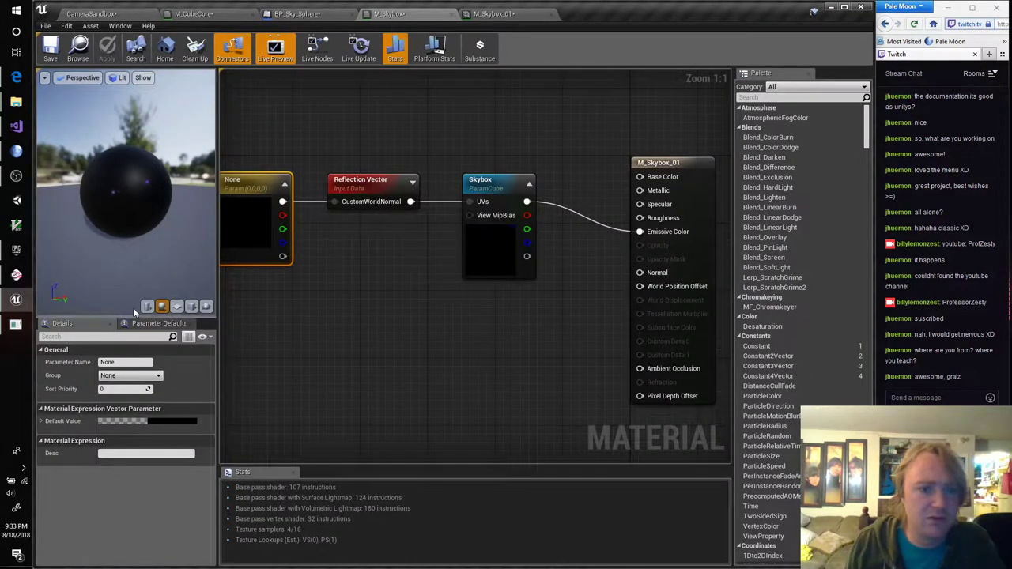
click(673, 162)
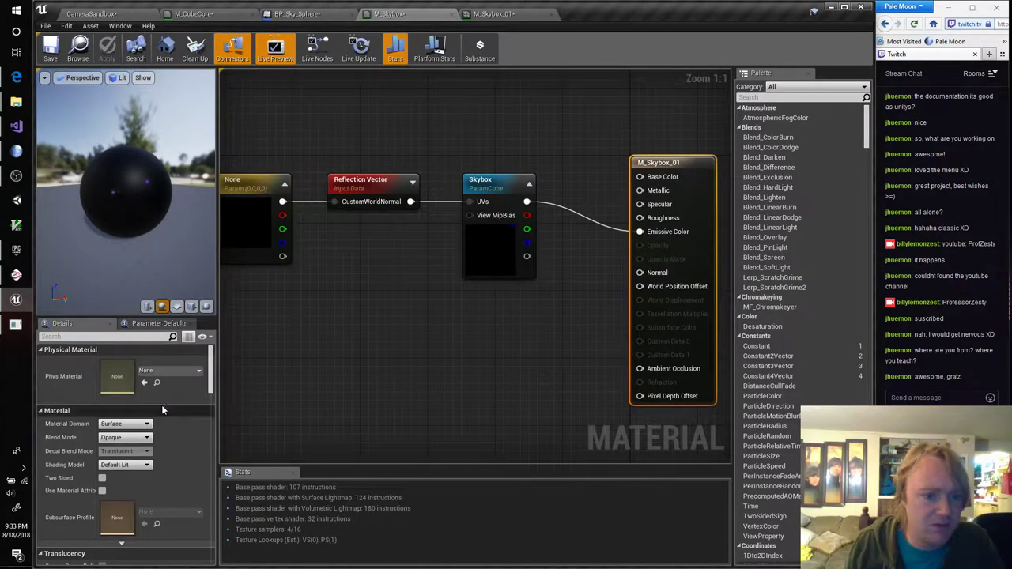
click(108, 336)
text(static)
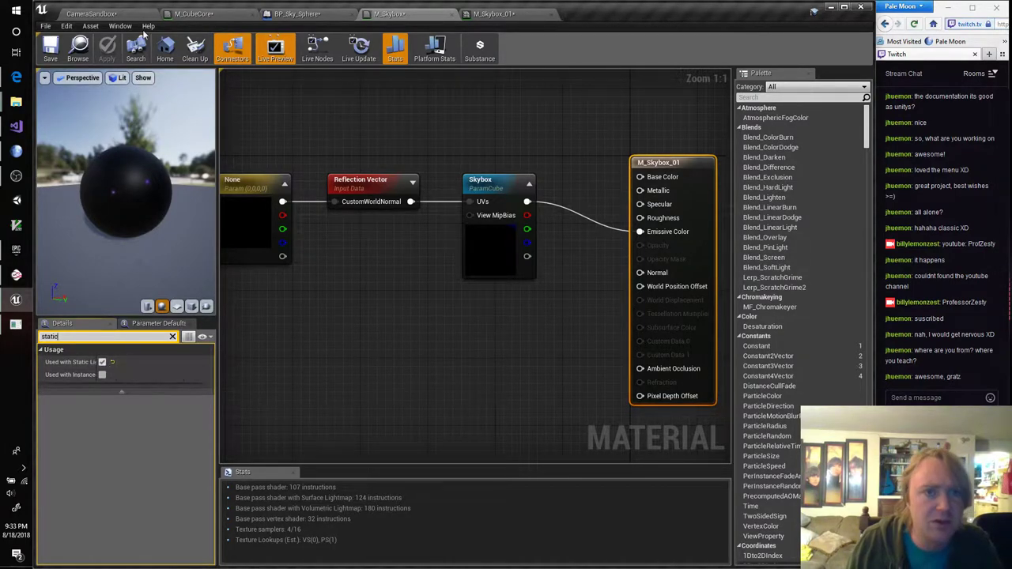
click(105, 15)
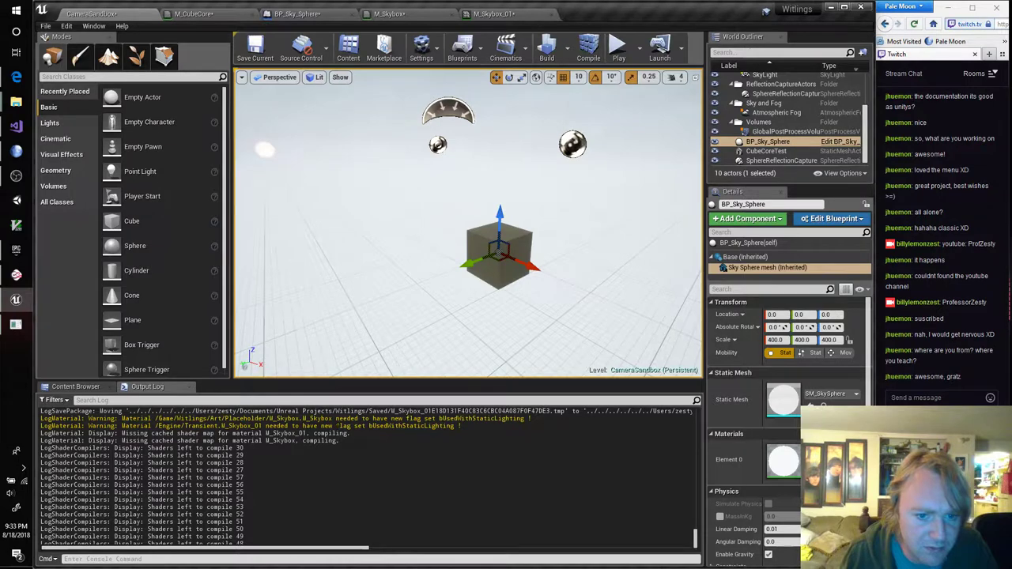
Search M_Skybox_01's properties for 'cast' and 'stat', clear the search, and save the instance
click(507, 16)
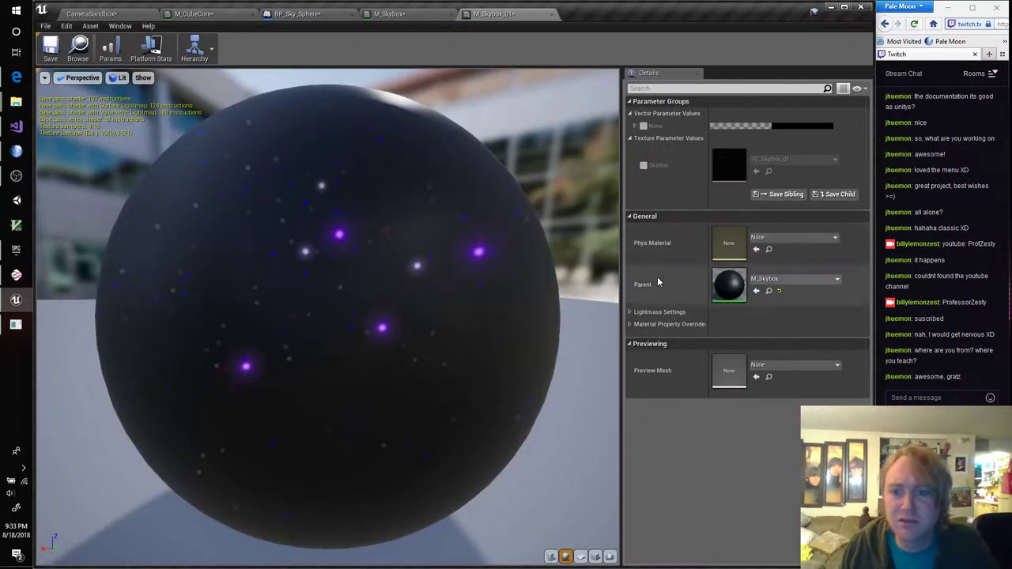
click(699, 89)
text(cast)
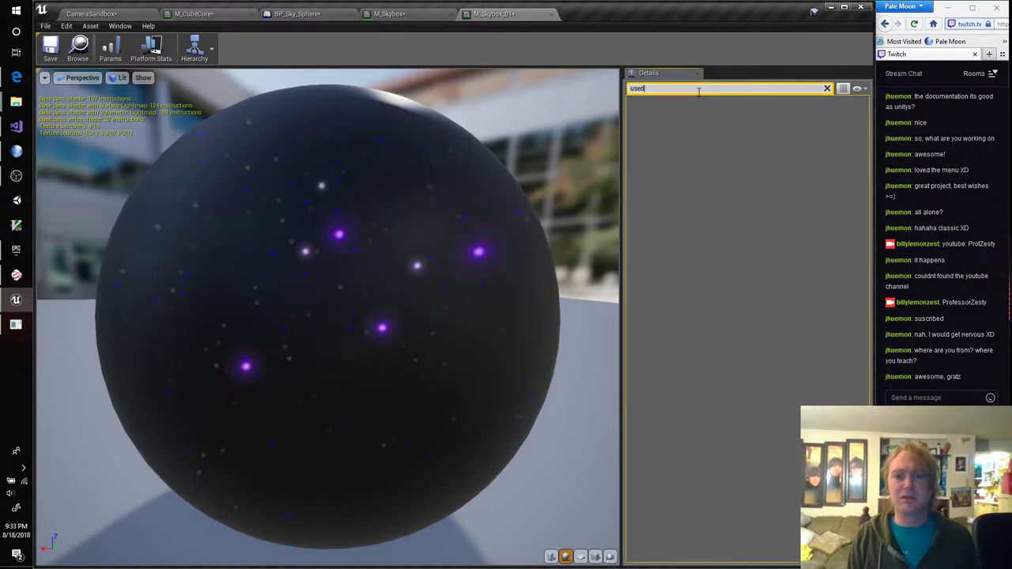
key(BackSpace)
key(BackSpace)
key(BackSpace)
key(BackSpace)
text(static)
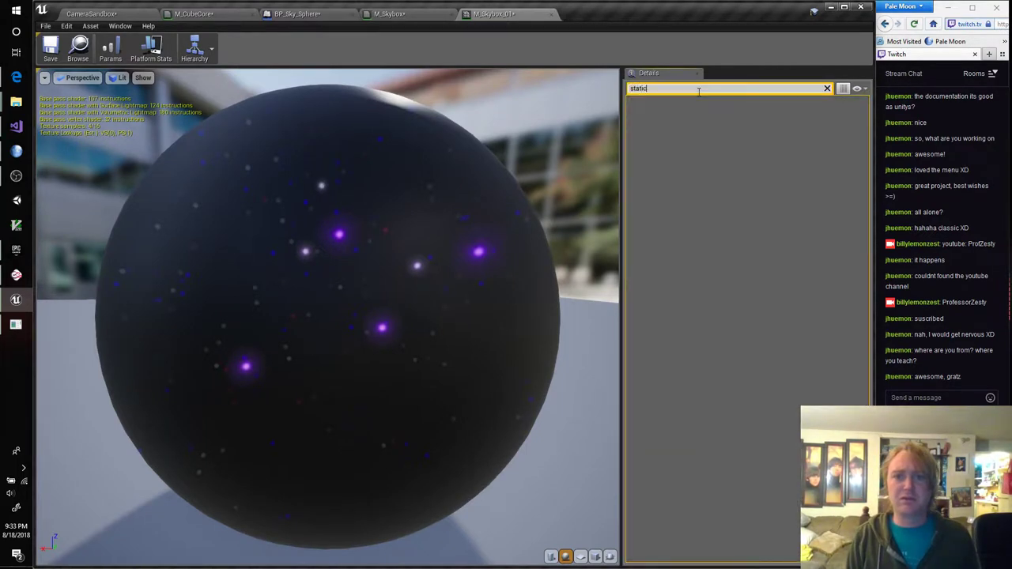
key(BackSpace)
key(BackSpace)
key(BackSpace)
key(BackSpace)
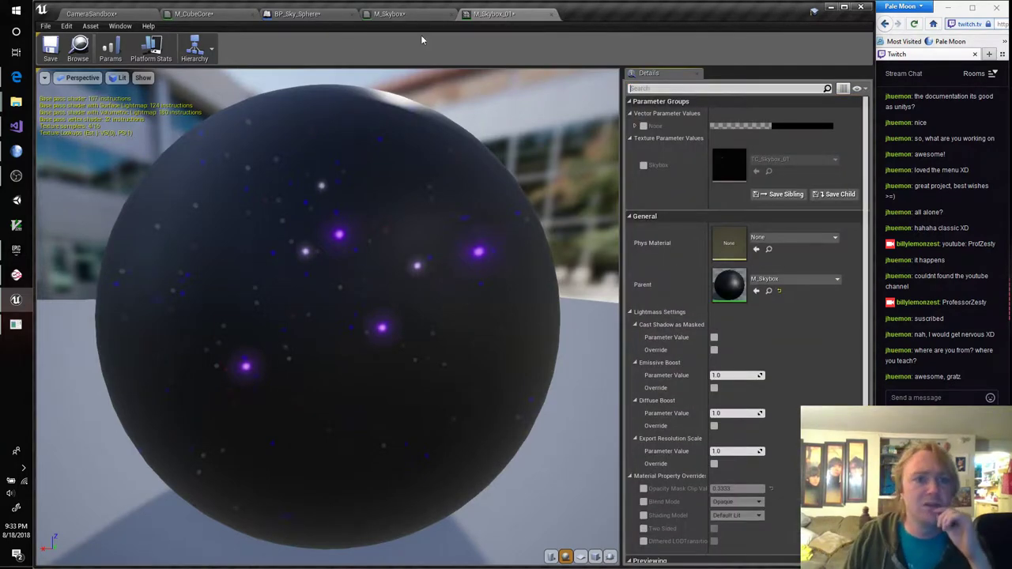
key(ctrl+s)
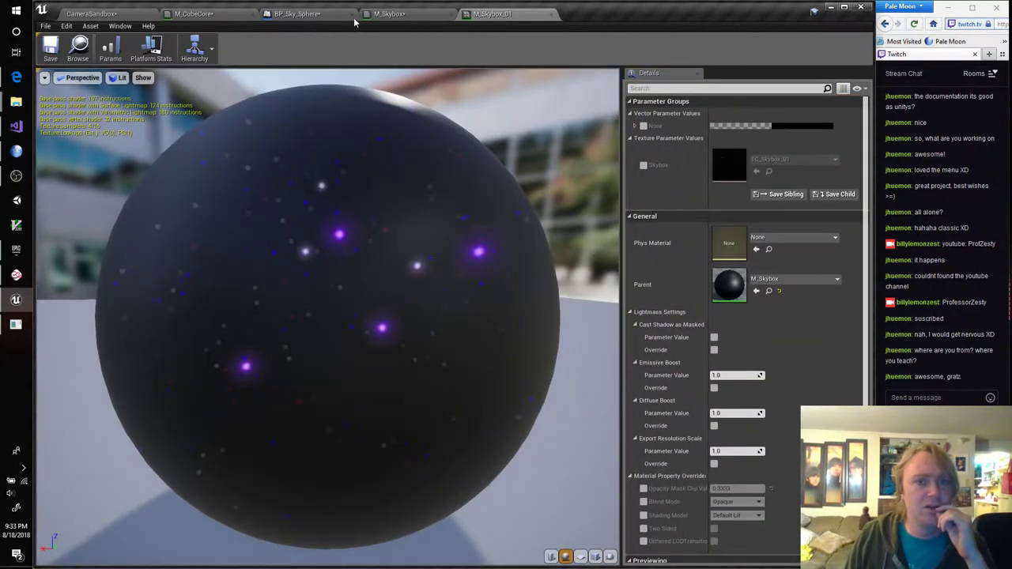
click(387, 14)
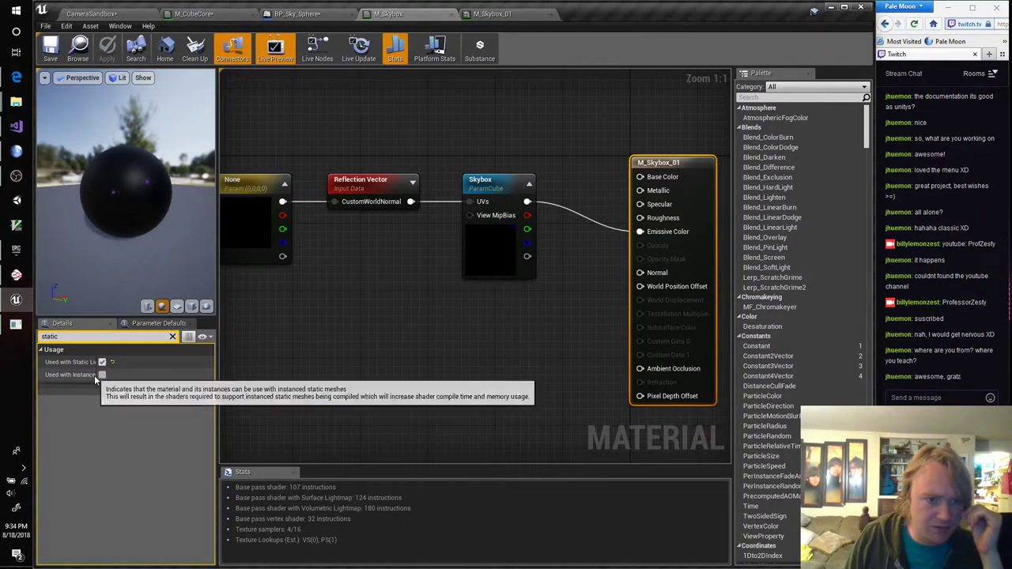
Uncheck Used with Static Lighting on M_Skybox and apply the change
drag(95, 374, 142, 374)
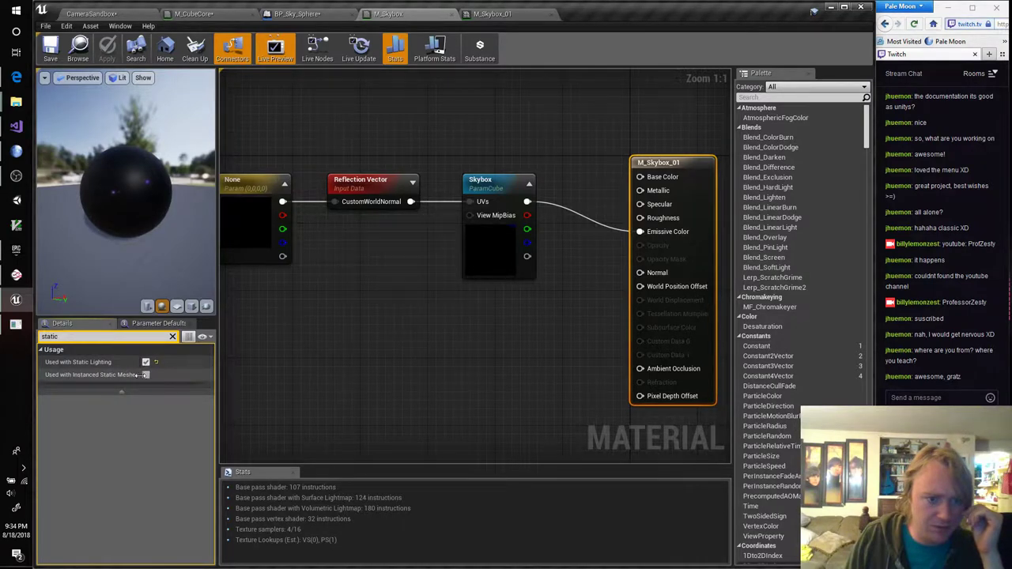
click(145, 362)
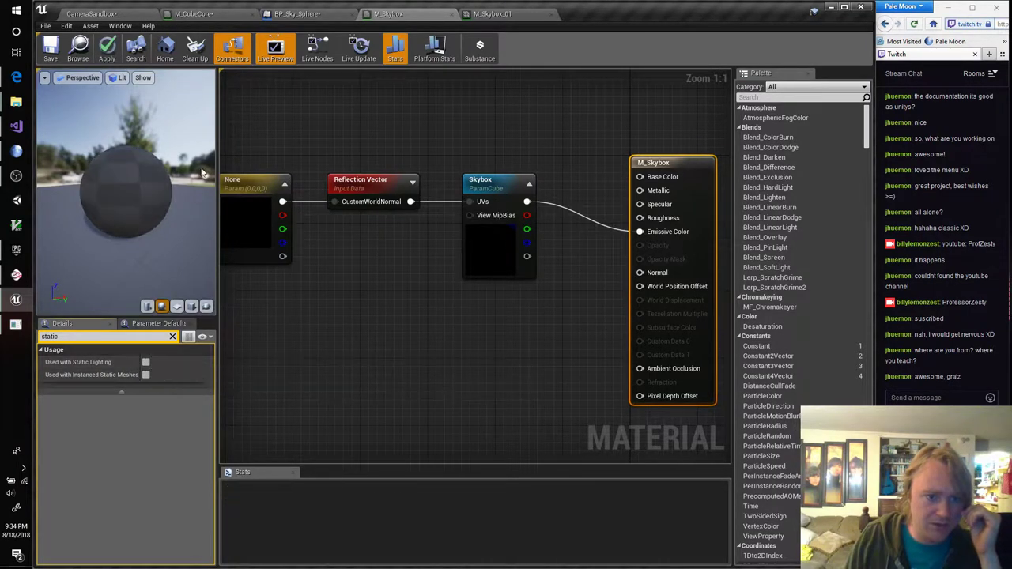
click(109, 49)
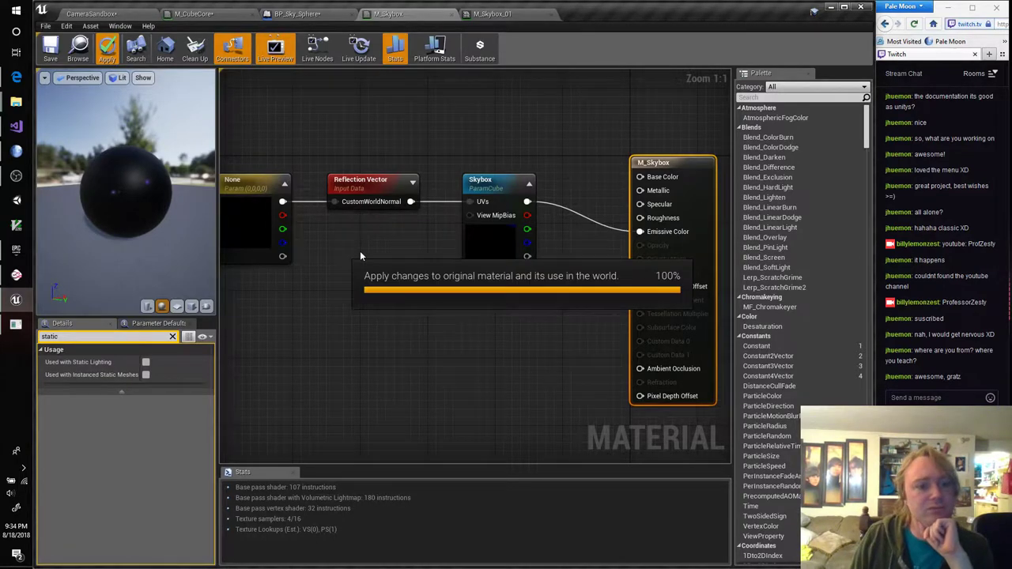
click(115, 15)
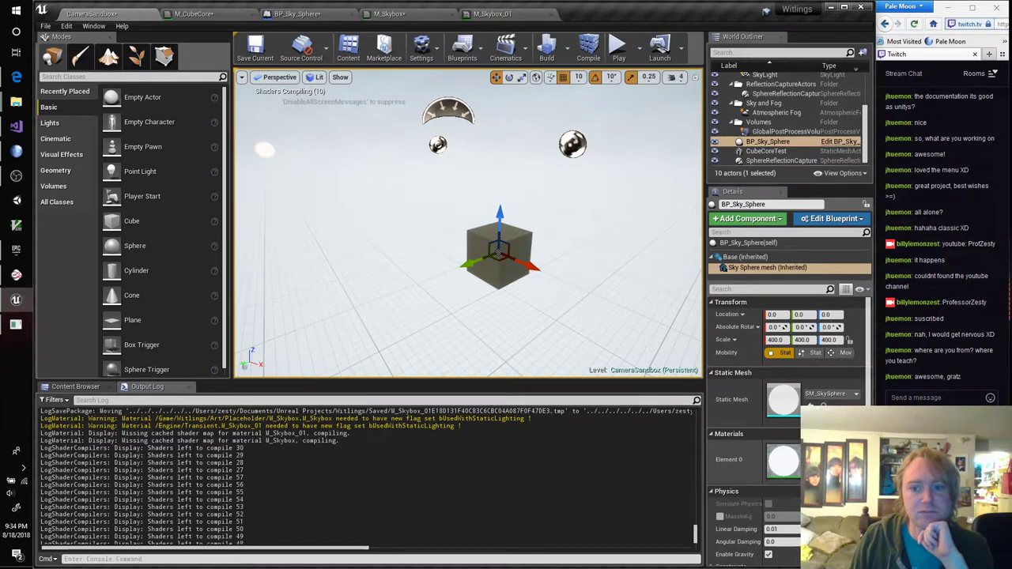
Reassign the sky sphere's Element 0 material from the 'M_Sky' search results
click(826, 459)
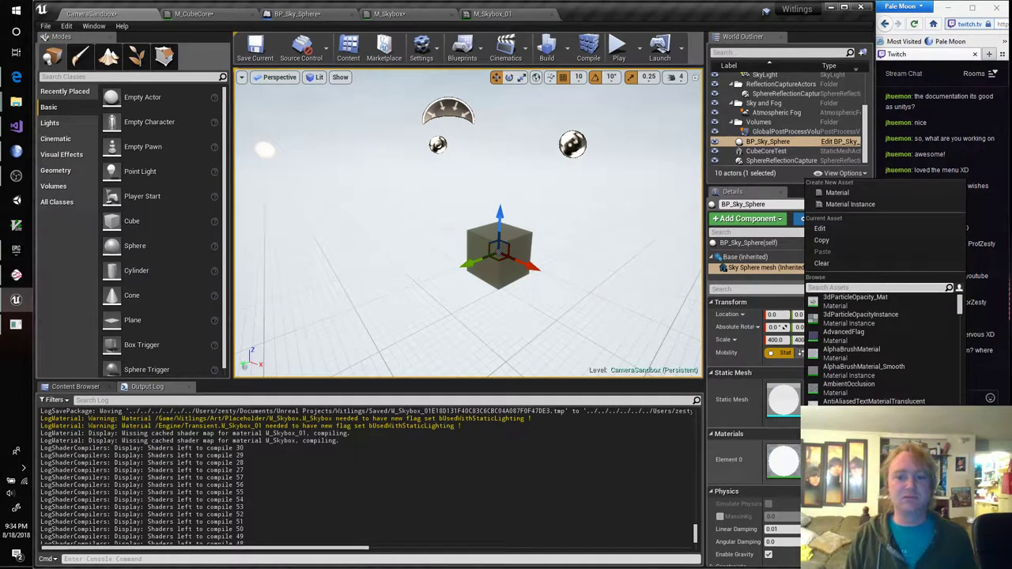
text(M_Sky)
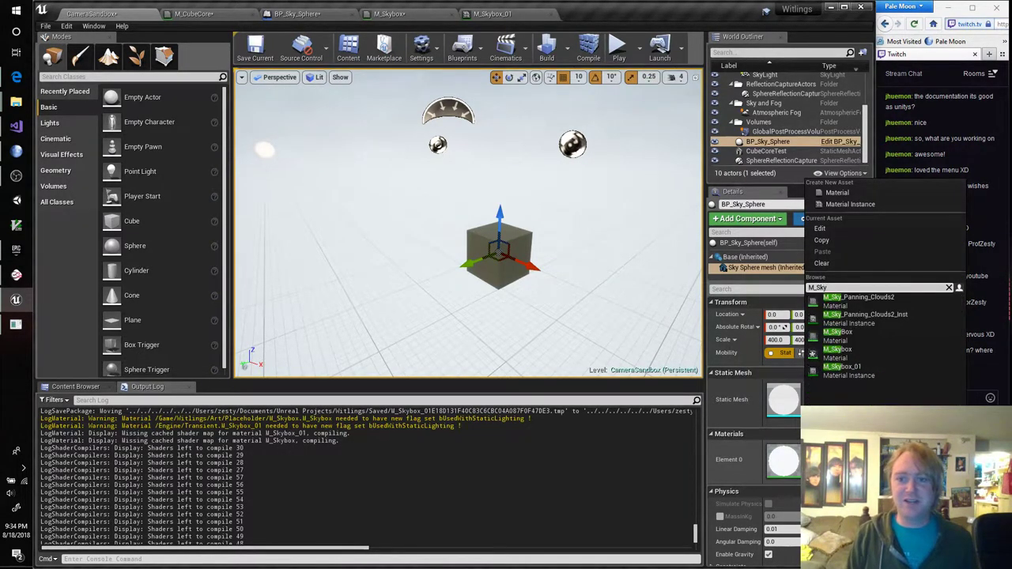
key(Down)
key(Down)
key(Down)
key(Down)
key(Return)
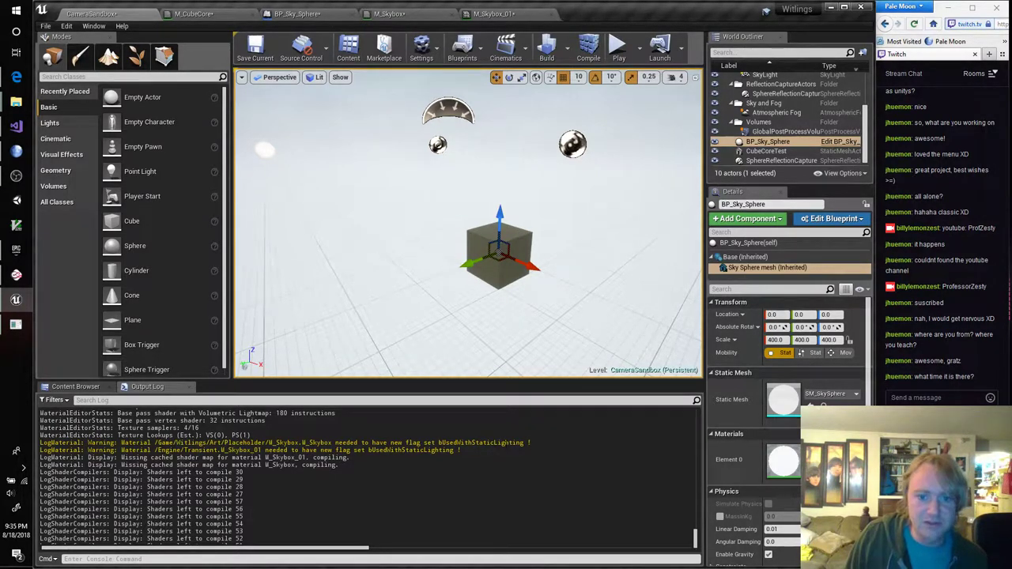
click(500, 15)
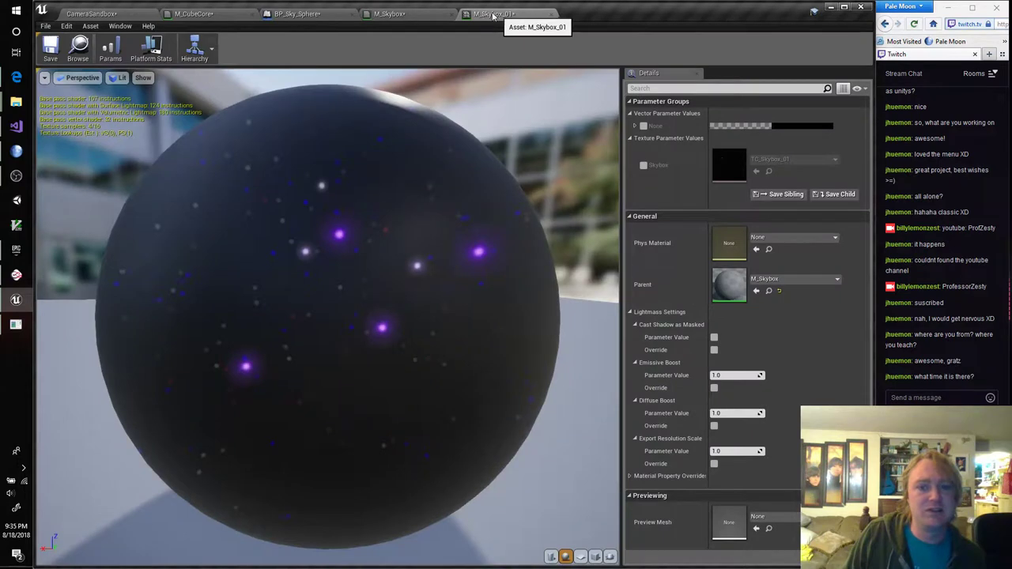
Re-enable Used with Static Lighting on M_Skybox and clear the settings filter
click(395, 16)
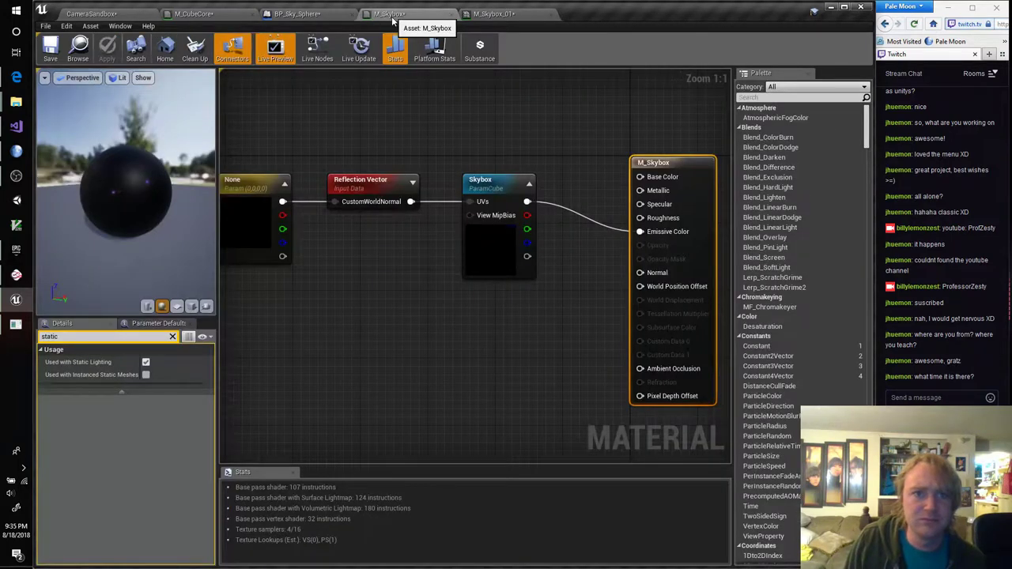
click(146, 363)
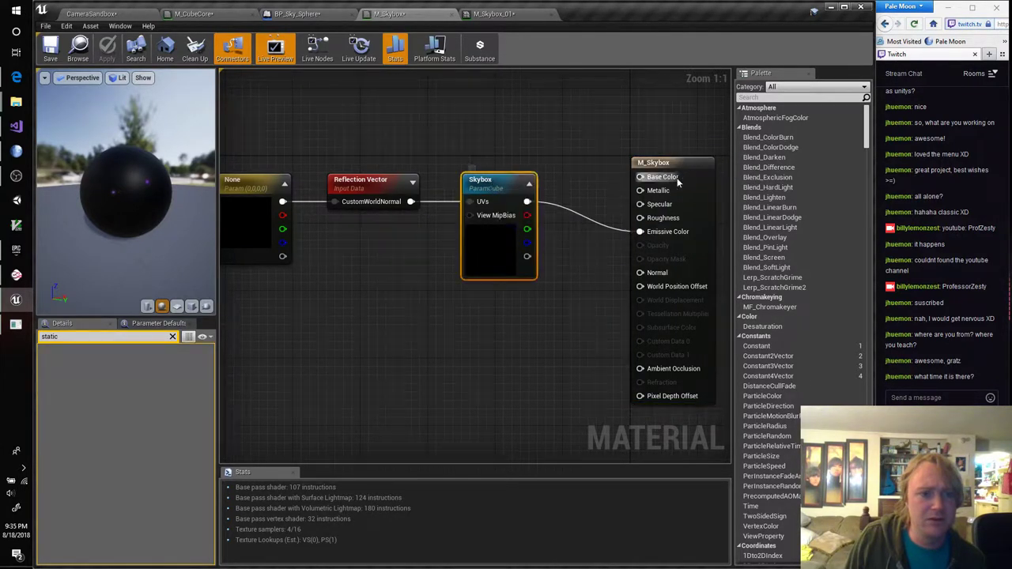
click(172, 337)
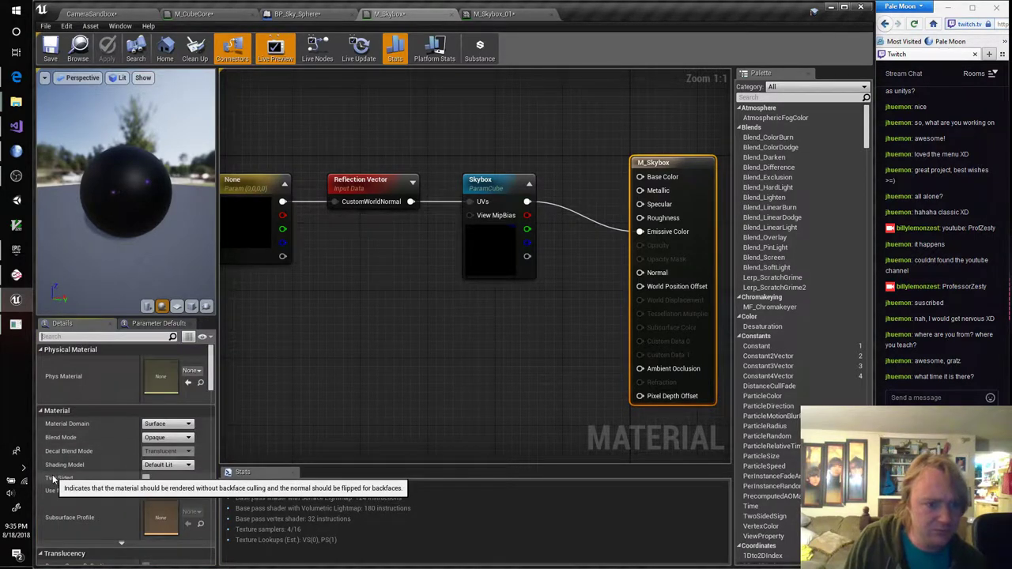
Set M_Skybox's Shading Model to Unlit and apply the change
click(166, 465)
click(165, 474)
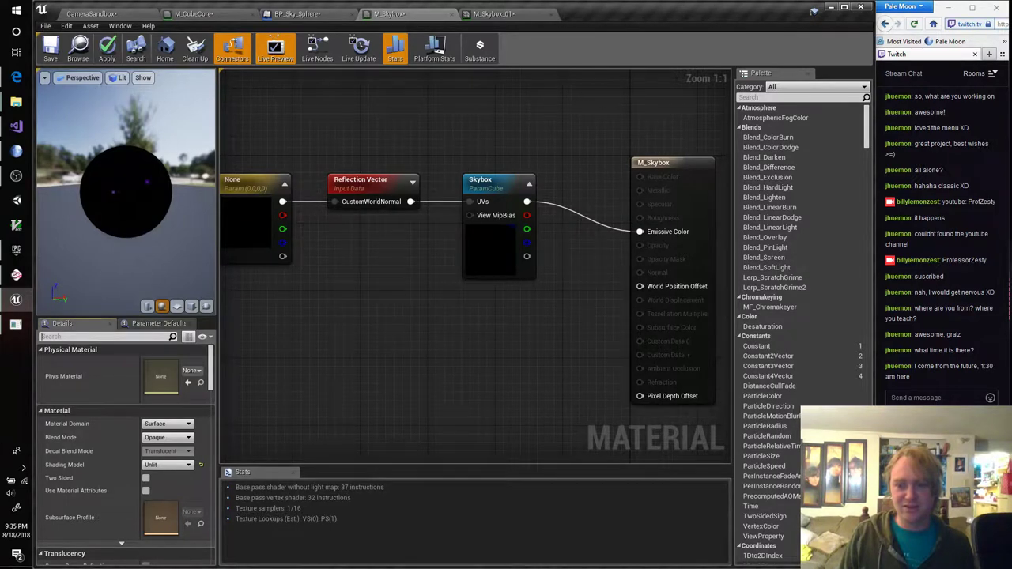
click(108, 49)
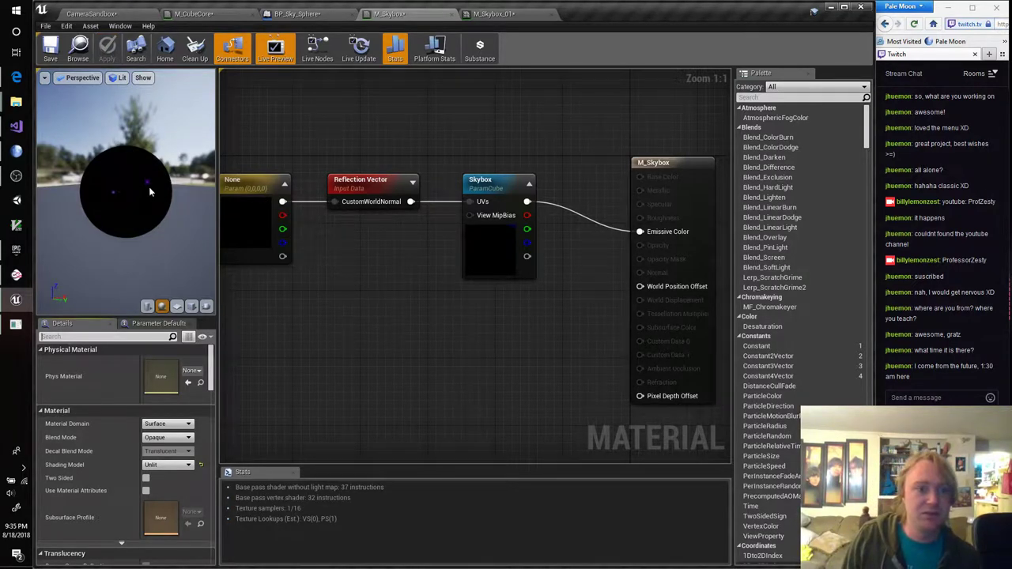
drag(150, 190, 95, 196)
mouse_move(125, 189)
mouse_down()
mouse_move(125, 158)
mouse_move(124, 174)
mouse_up()
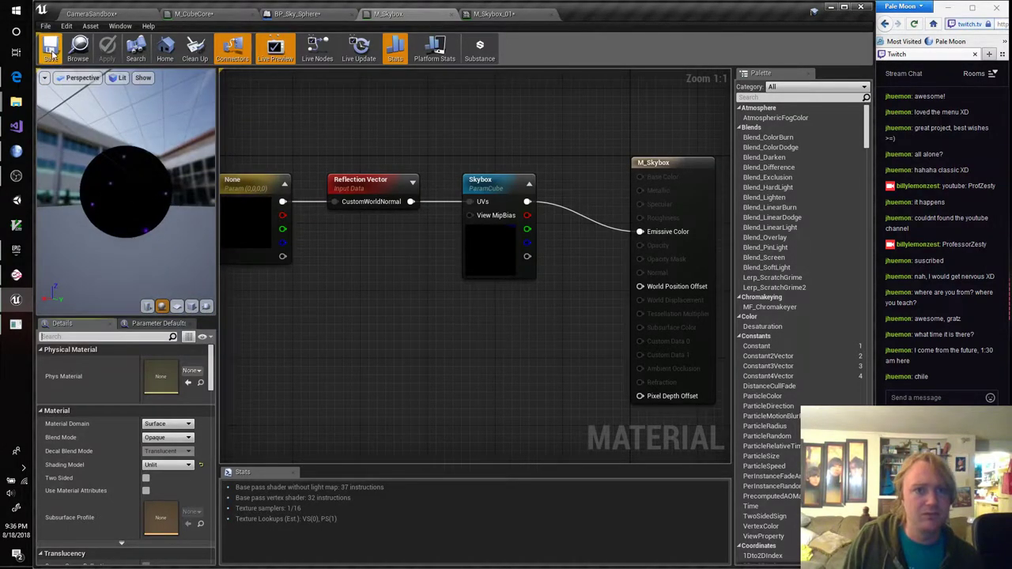
click(508, 13)
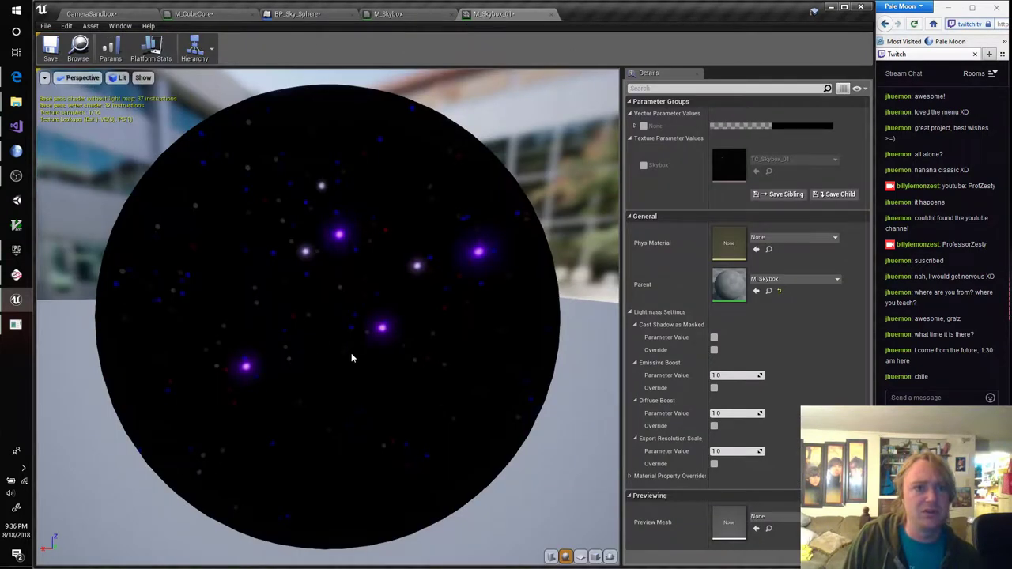
Save M_Skybox_01 and assign it to the sky sphere's Element 0 slot in CameraSandbox
drag(353, 356, 305, 343)
click(49, 49)
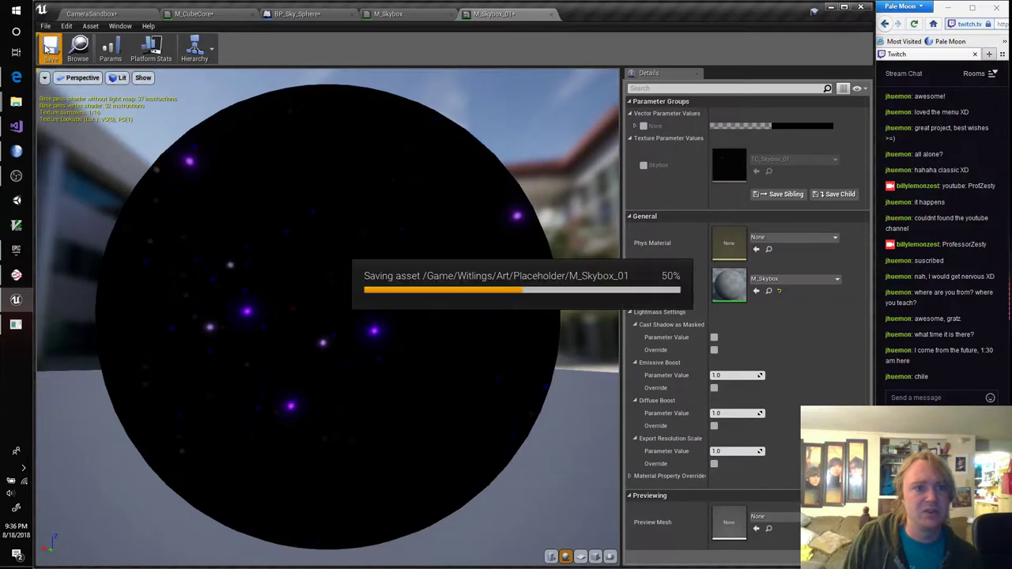
click(114, 13)
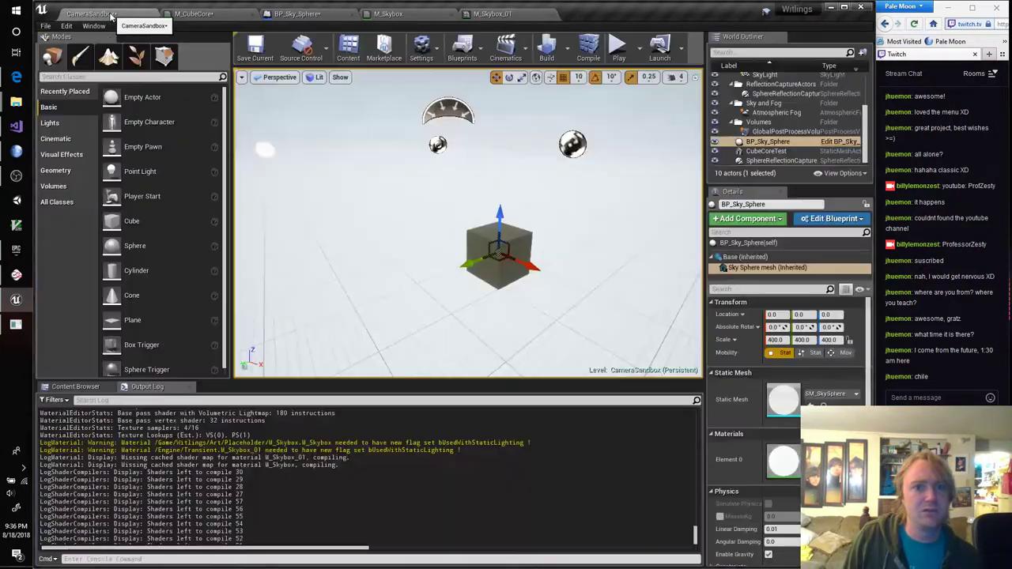
click(826, 460)
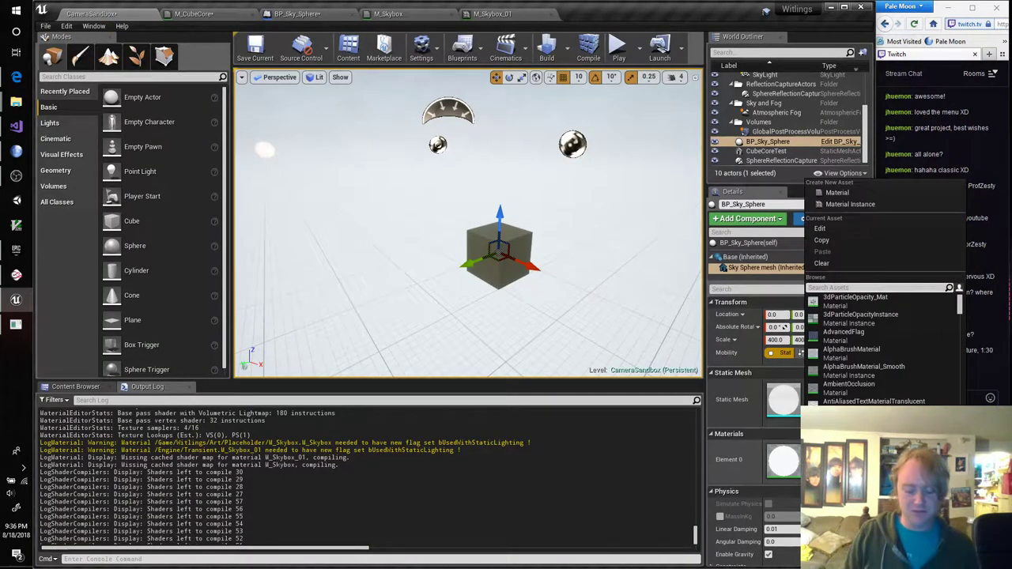
text(M_Sky)
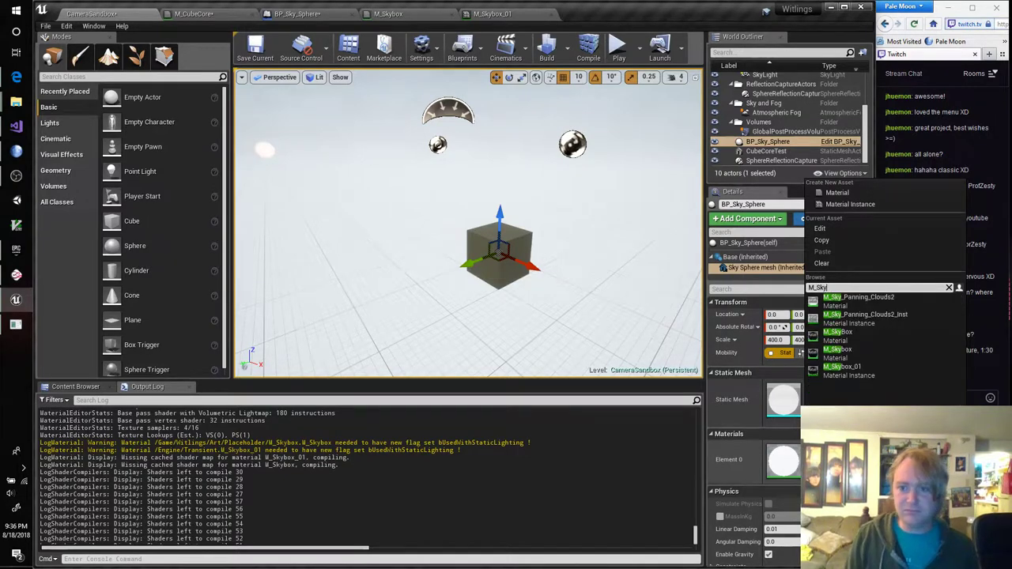
click(842, 370)
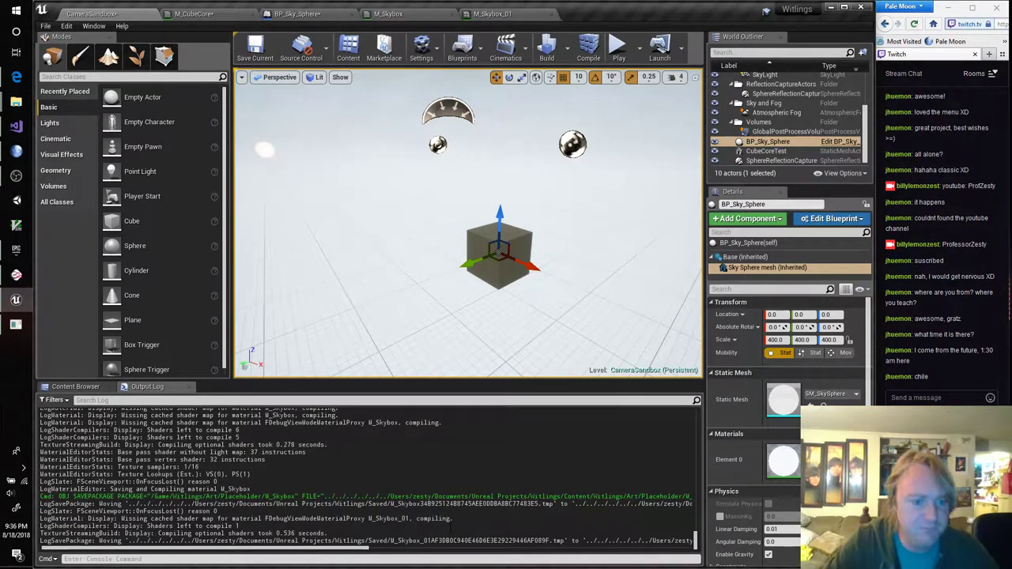
click(15, 82)
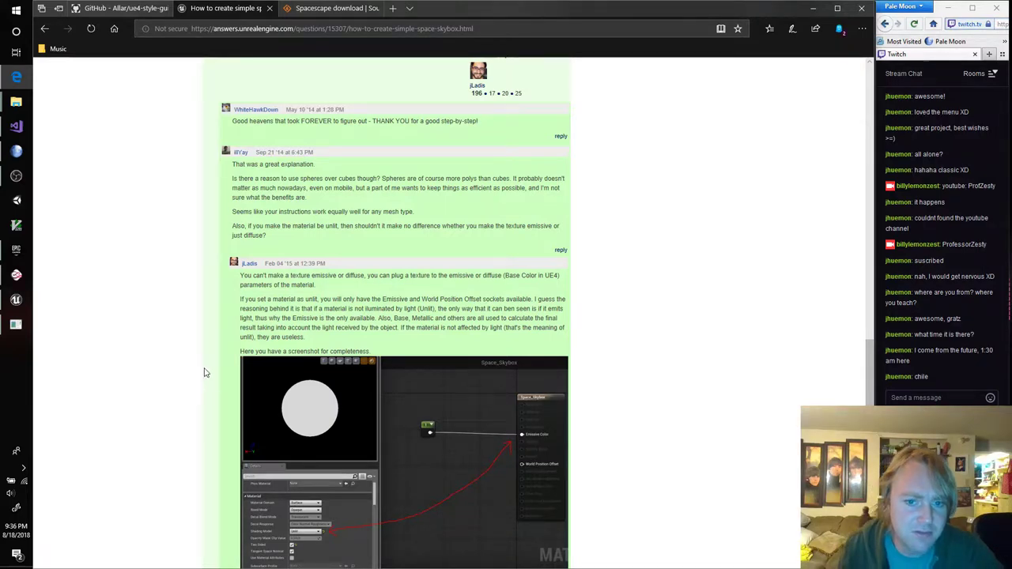
Follow the skybox answer's docs.unrealengine.com cubemaps link through to the Cubemap Tools page
scroll(206, 371, down, 5)
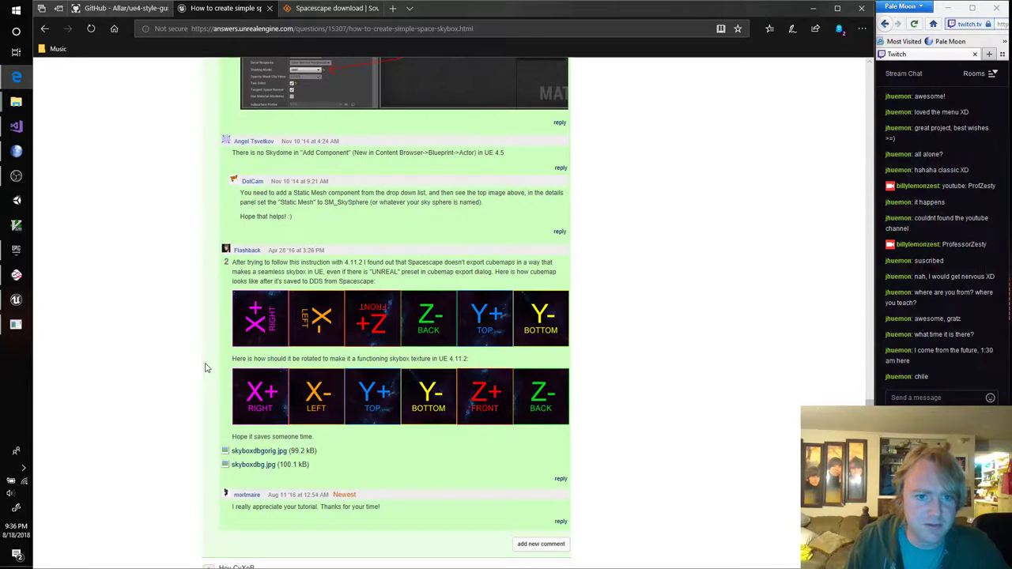
double_click(461, 272)
click(388, 271)
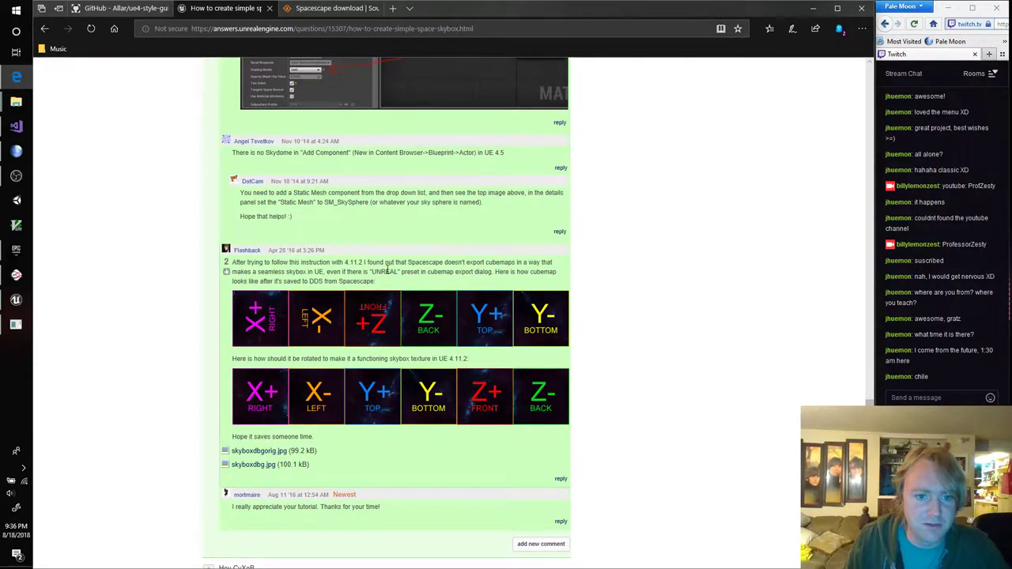
click(168, 312)
scroll(185, 312, down, 5)
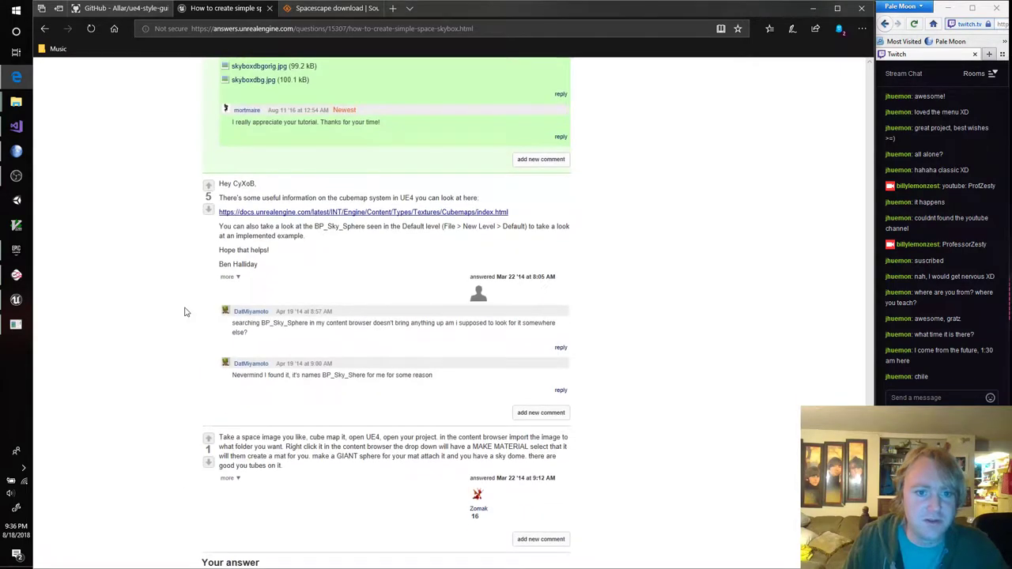
click(367, 214)
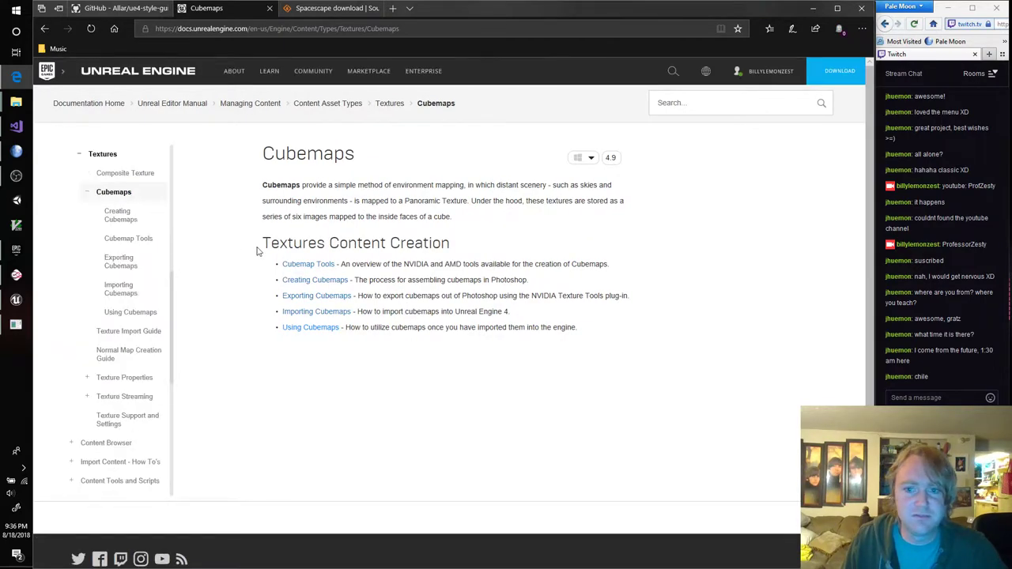
click(324, 269)
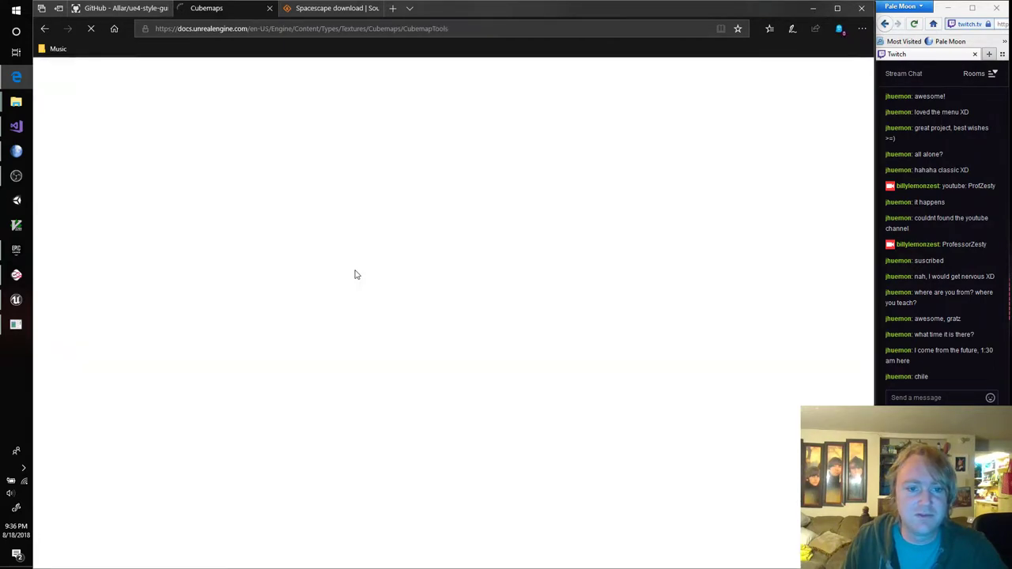
Read through the Cubemap Tools documentation, then go back to the Unreal editor
click(16, 176)
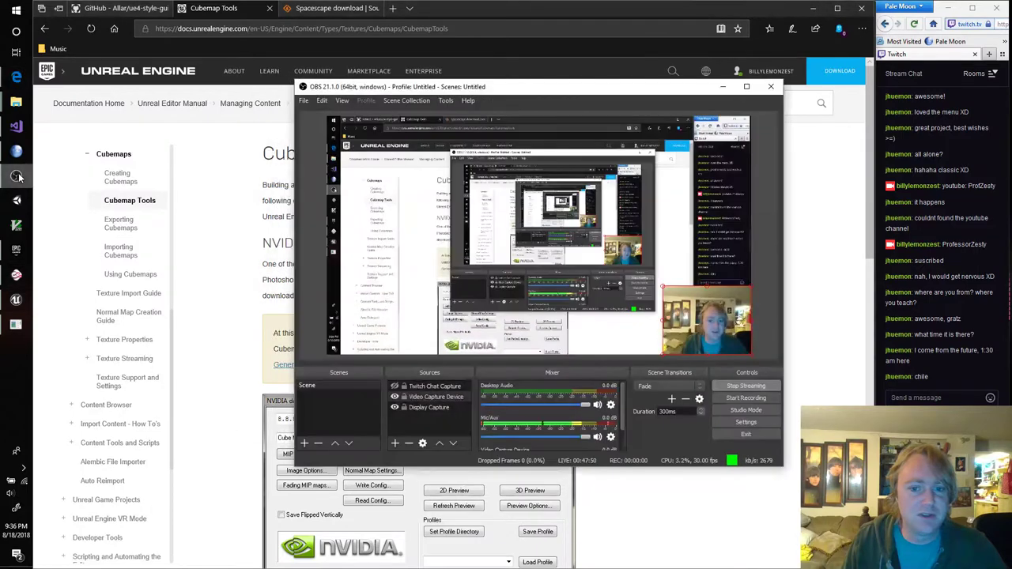
click(16, 175)
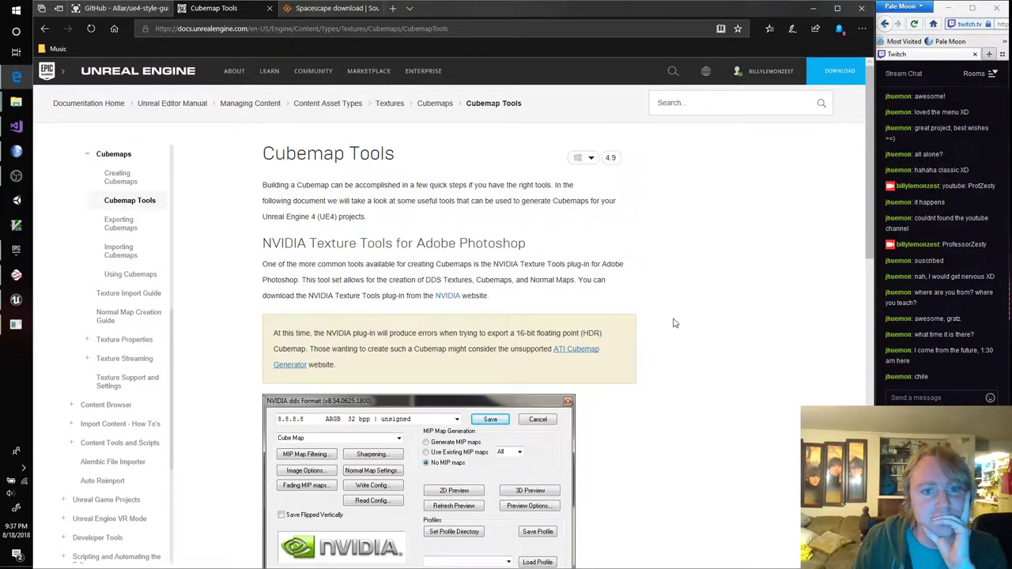
scroll(674, 323, down, 6)
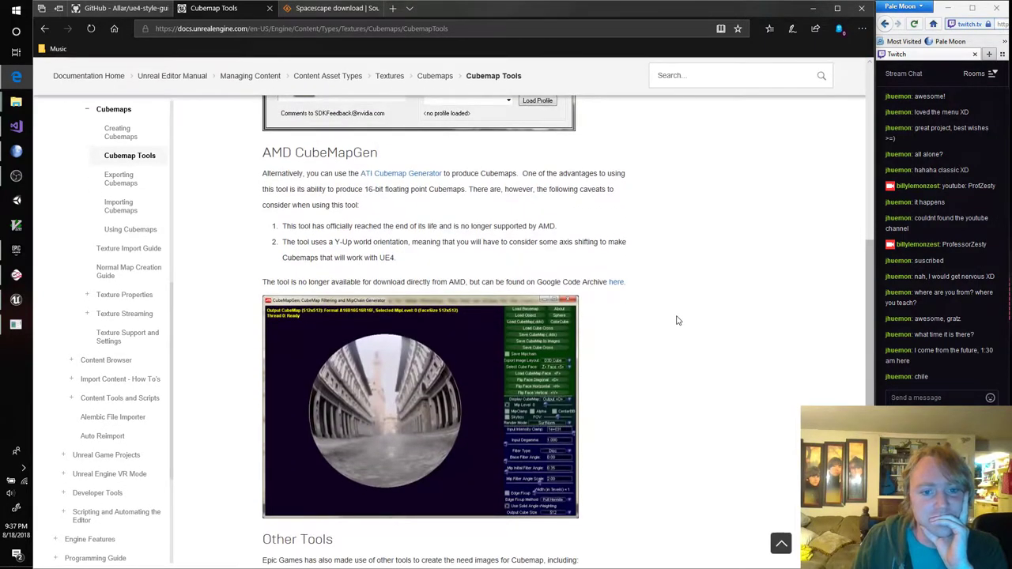
scroll(676, 320, down, 4)
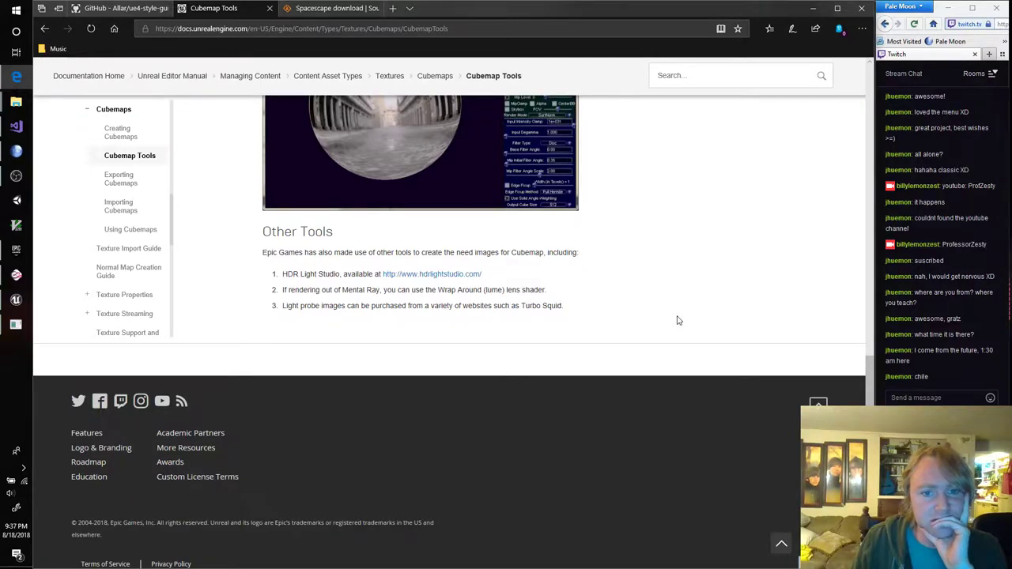
scroll(677, 321, up, 4)
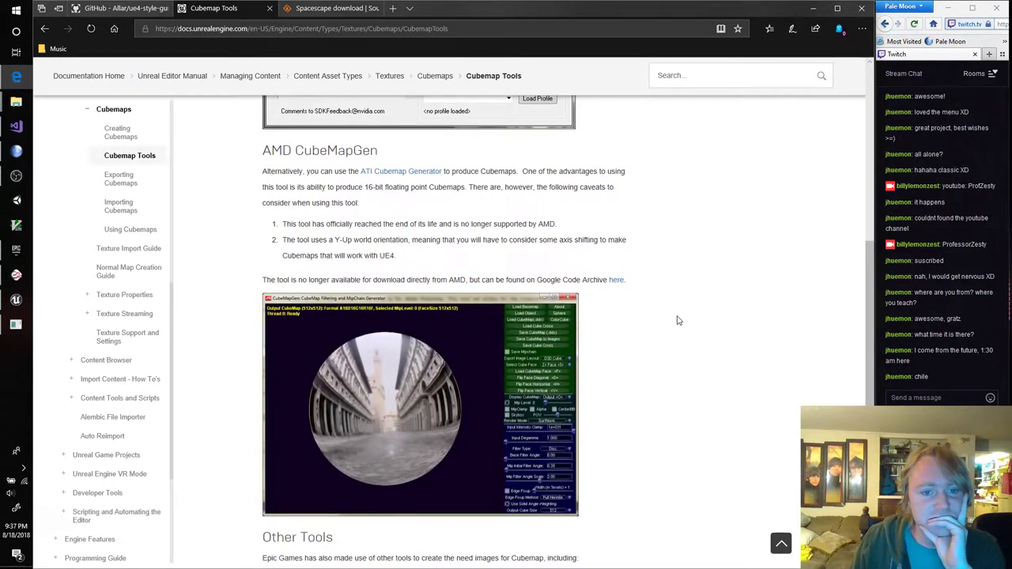
scroll(677, 320, up, 4)
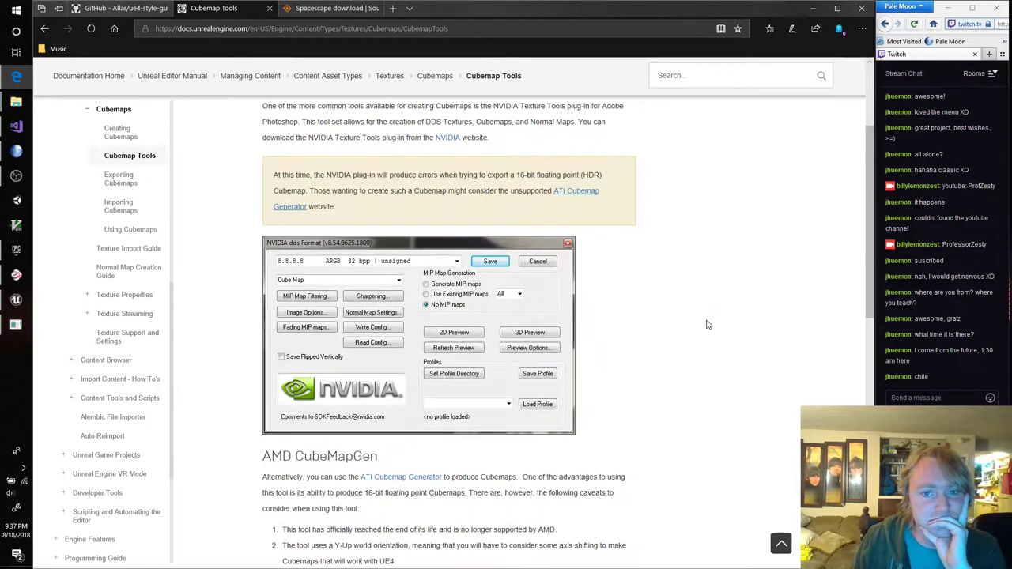
click(16, 300)
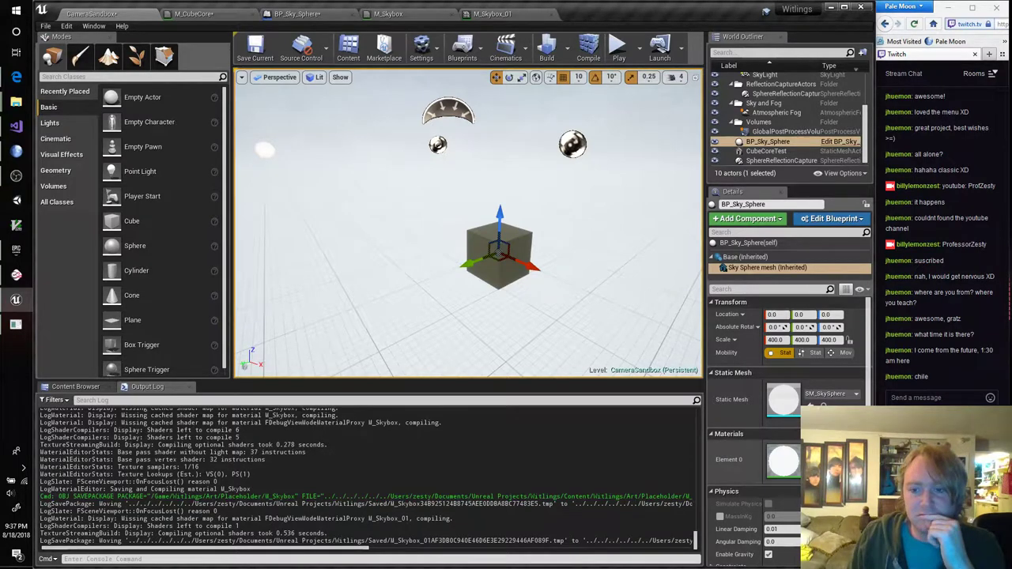
Drag T_Sky_Stars from EngineSky onto the sky sphere's Element 0 slot, keeping SM_SkySphere
click(75, 386)
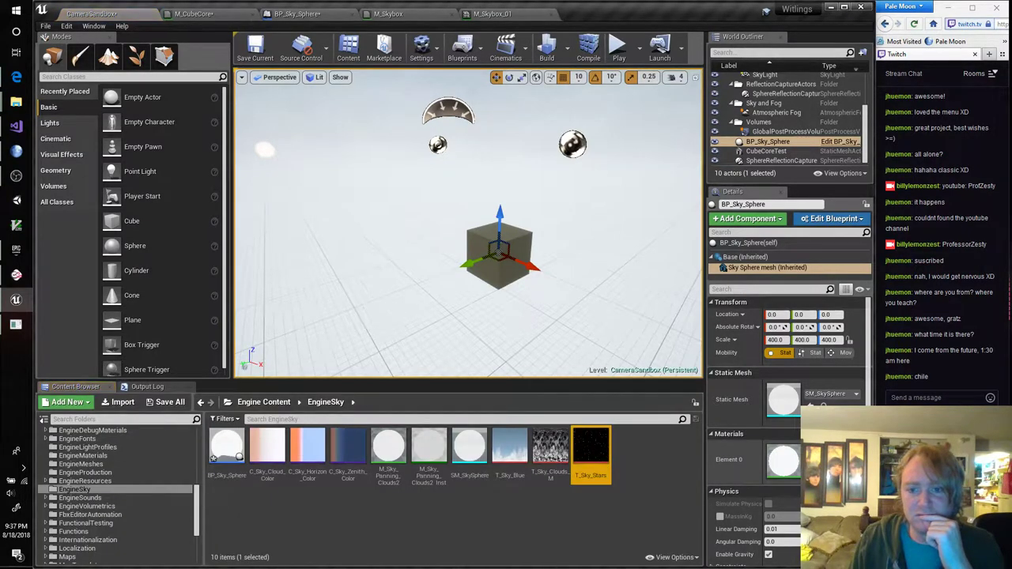
drag(592, 451, 782, 460)
click(852, 395)
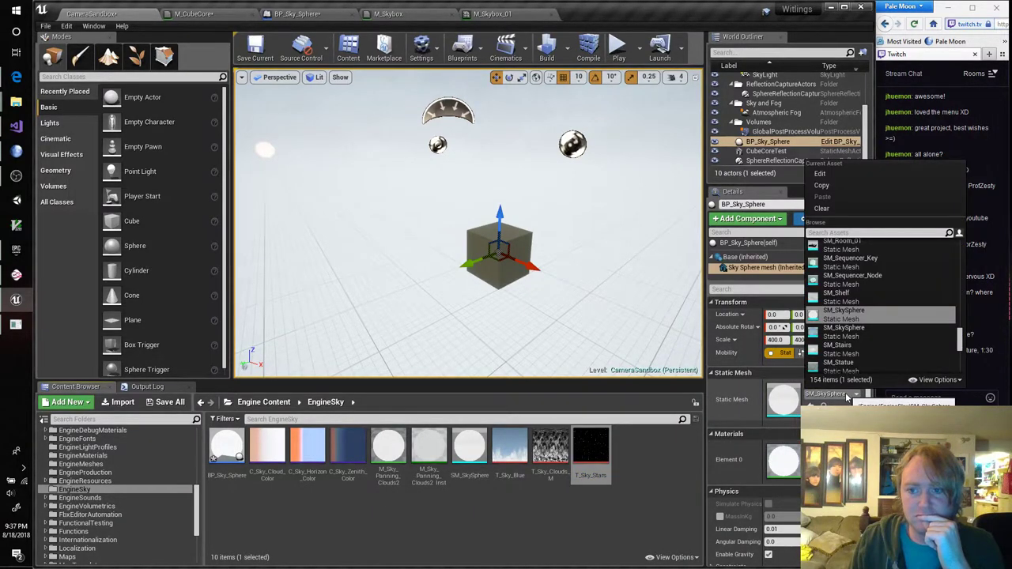
click(851, 395)
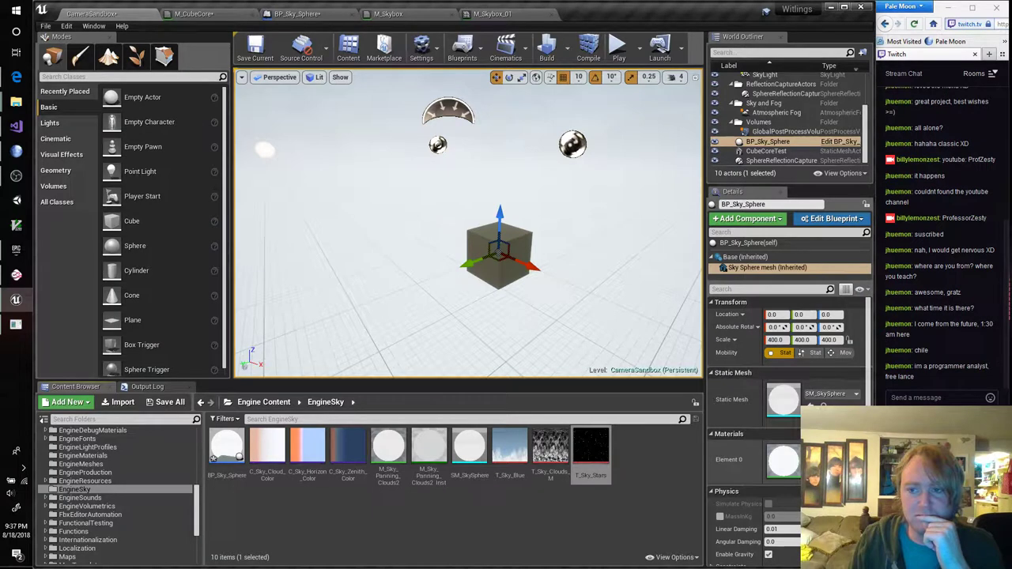
Select the BP_Sky_Sphere asset and open it in the Blueprint editor
click(933, 397)
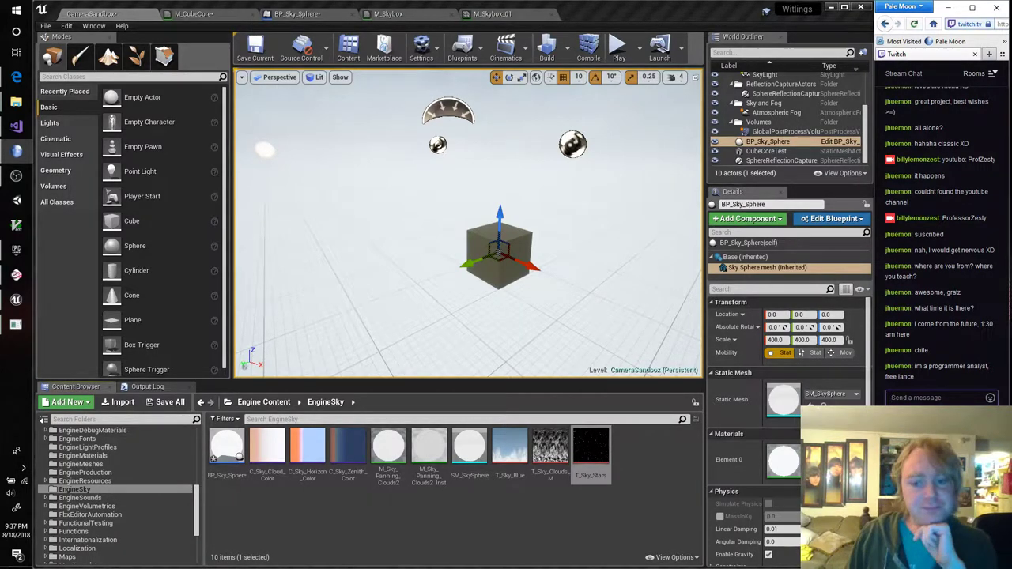
scroll(789, 395, down, 2)
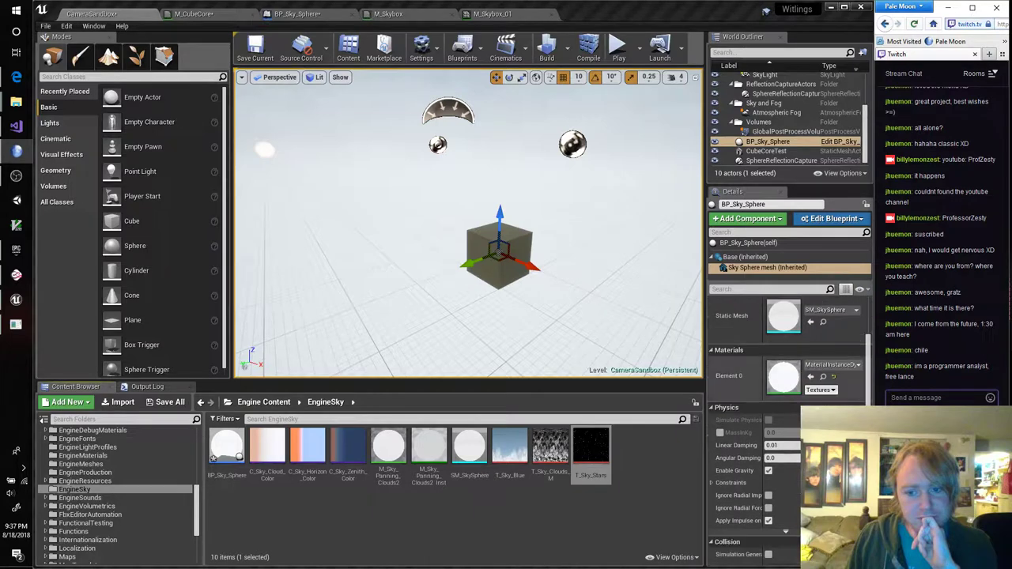
scroll(771, 477, up, 1)
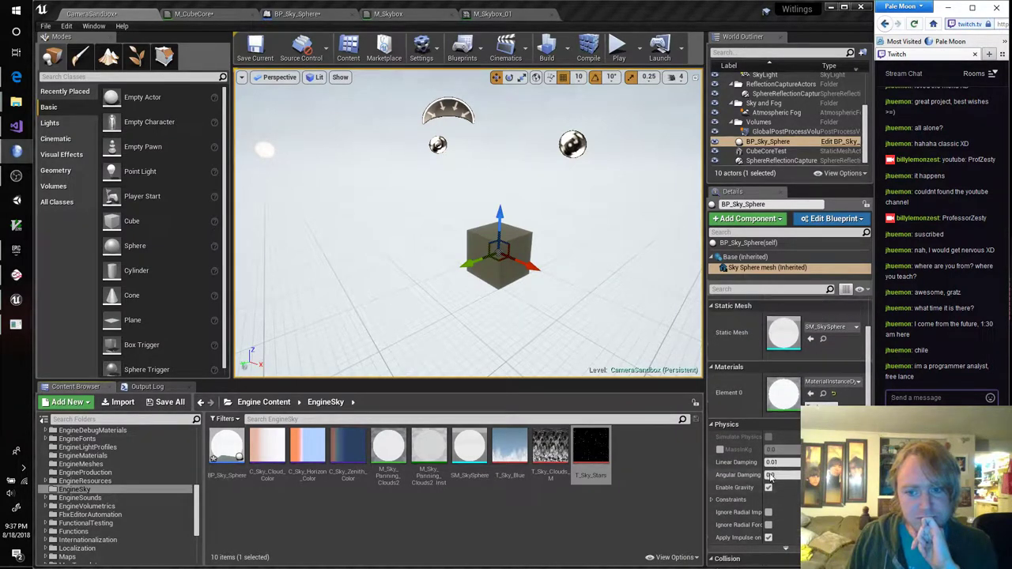
click(770, 488)
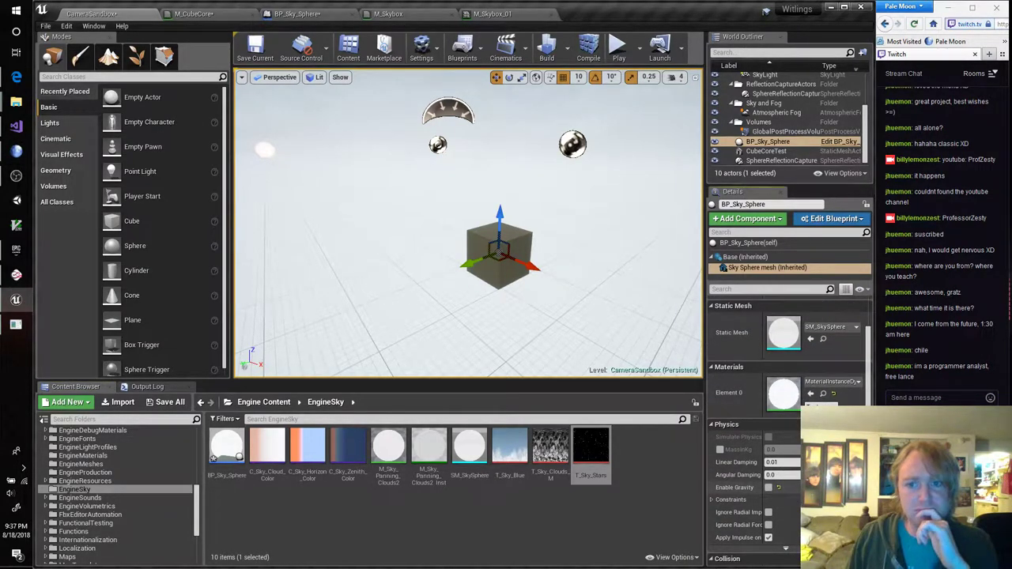
scroll(790, 427, up, 2)
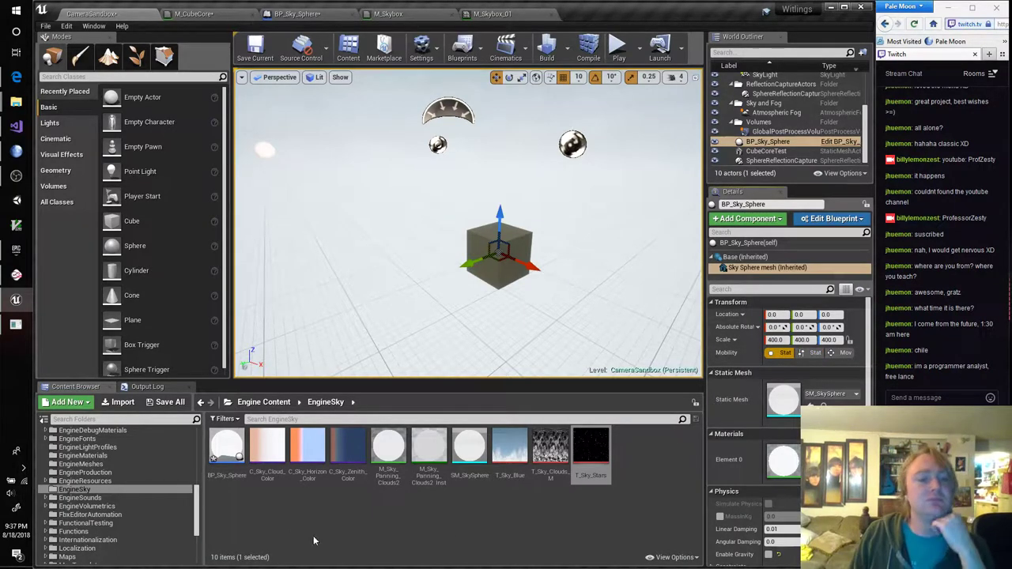
click(218, 459)
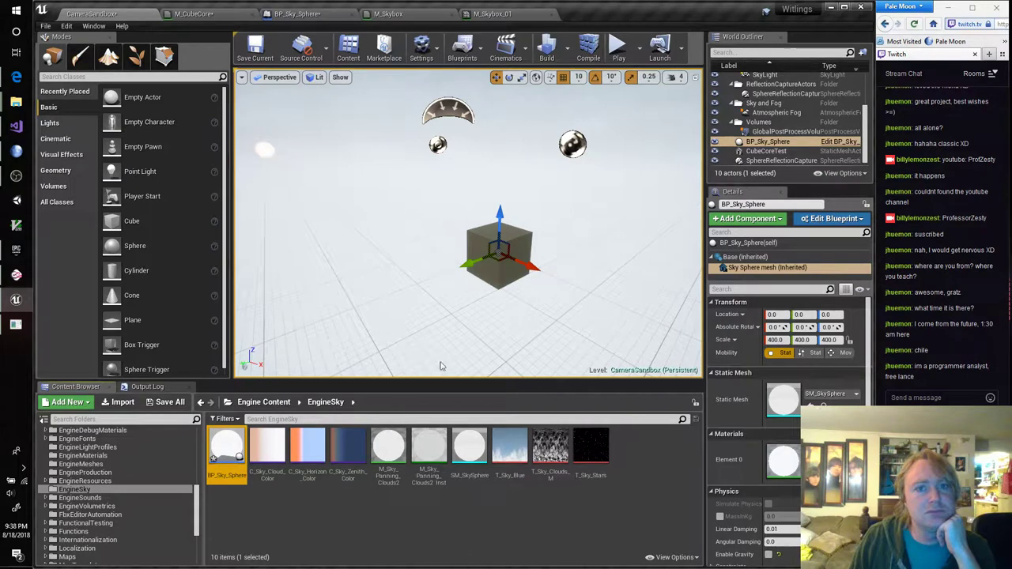
click(315, 14)
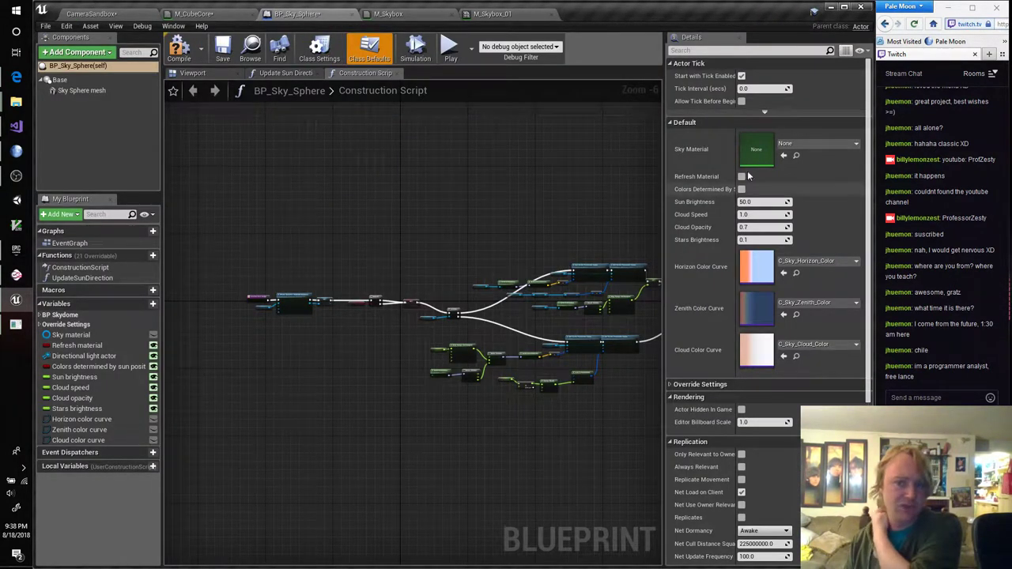
Turn off Start with Tick Enabled in the sky sphere's settings
click(754, 50)
text(static)
key(BackSpace)
key(BackSpace)
key(BackSpace)
key(BackSpace)
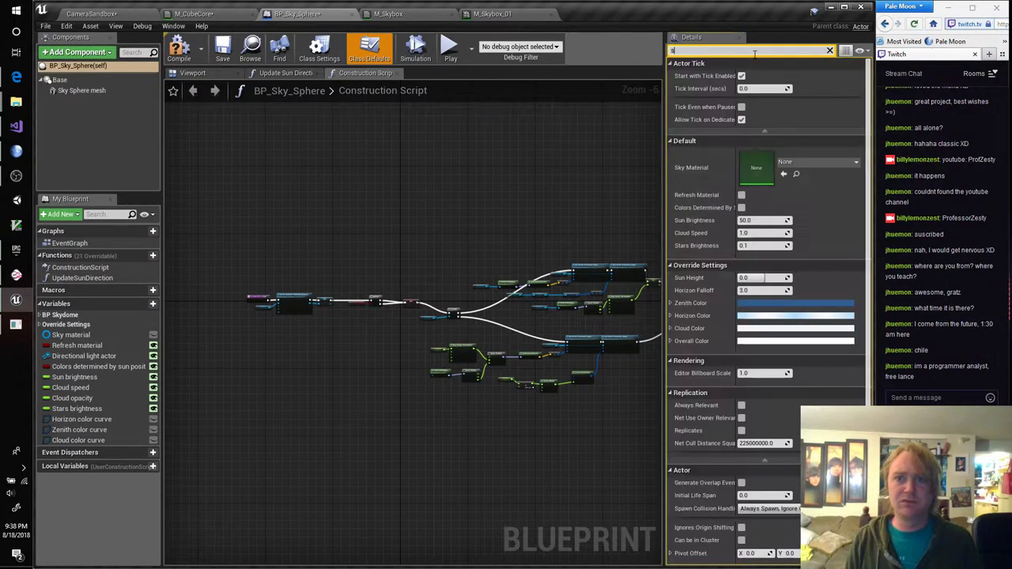
click(743, 76)
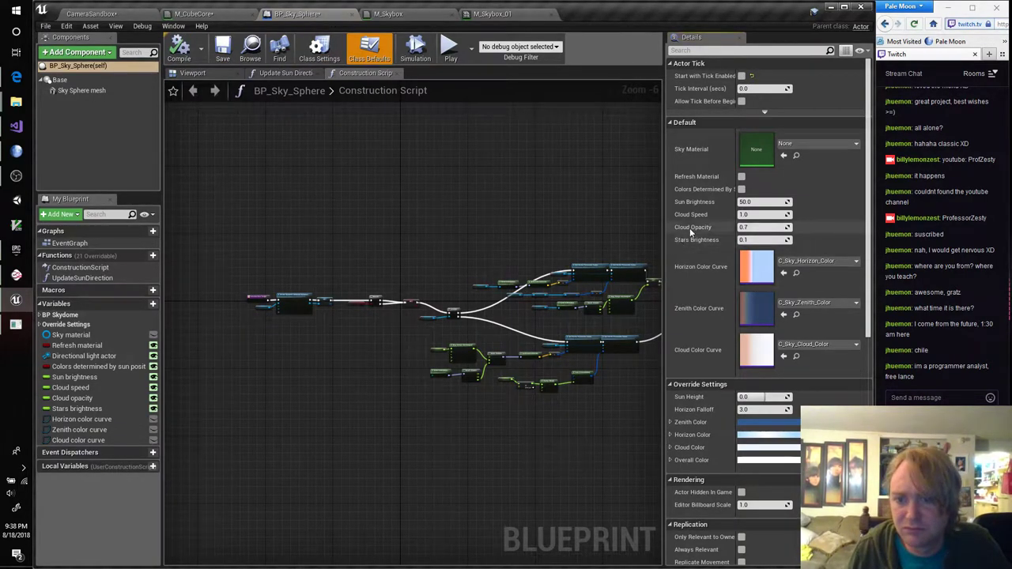
scroll(693, 226, down, 3)
scroll(694, 224, down, 6)
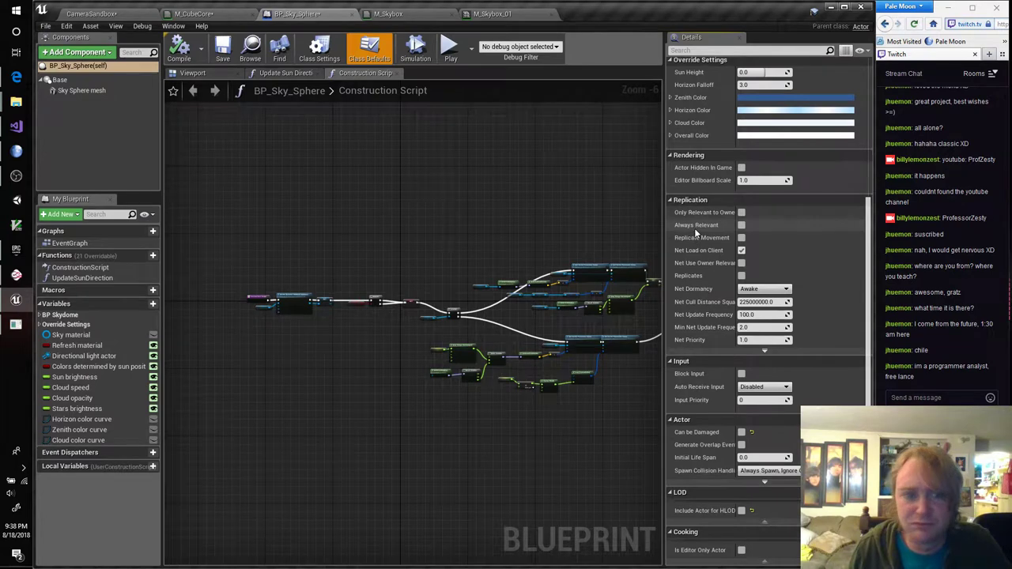
scroll(694, 228, up, 4)
scroll(694, 229, up, 5)
Give the Sky Sphere mesh the M_Skybox_01 material, then return to CameraSandbox
click(110, 92)
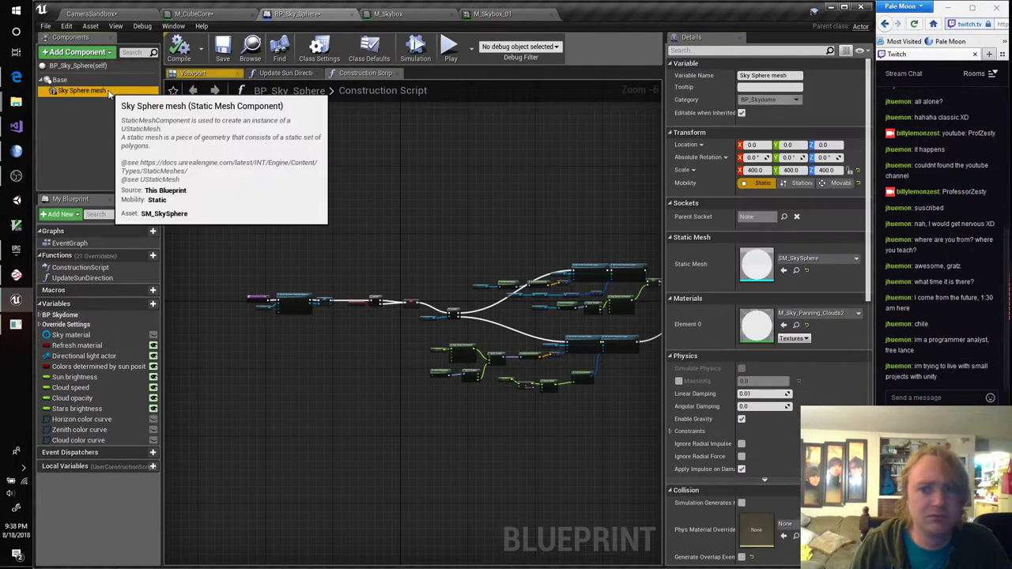
click(832, 314)
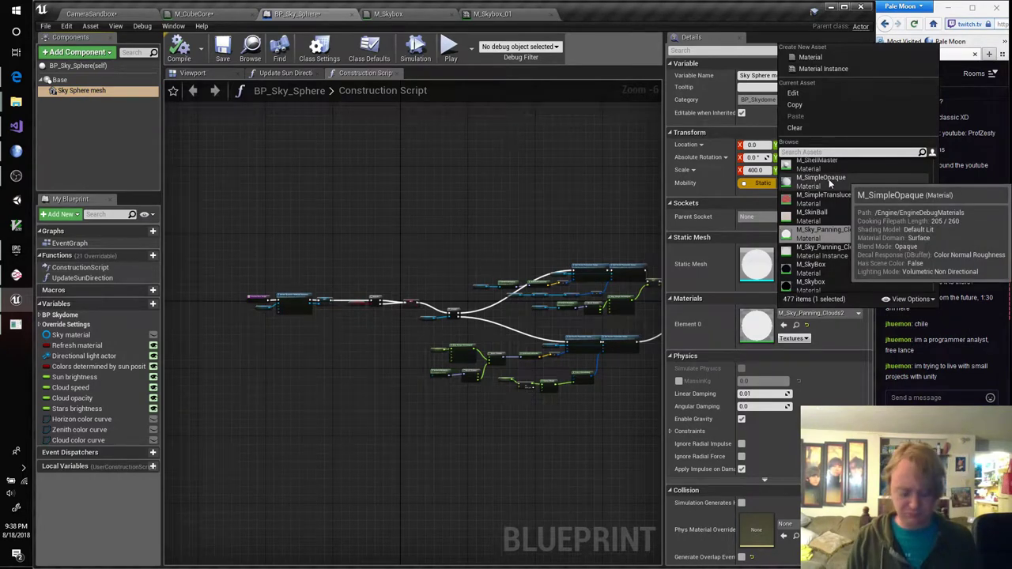
text(M_Sky)
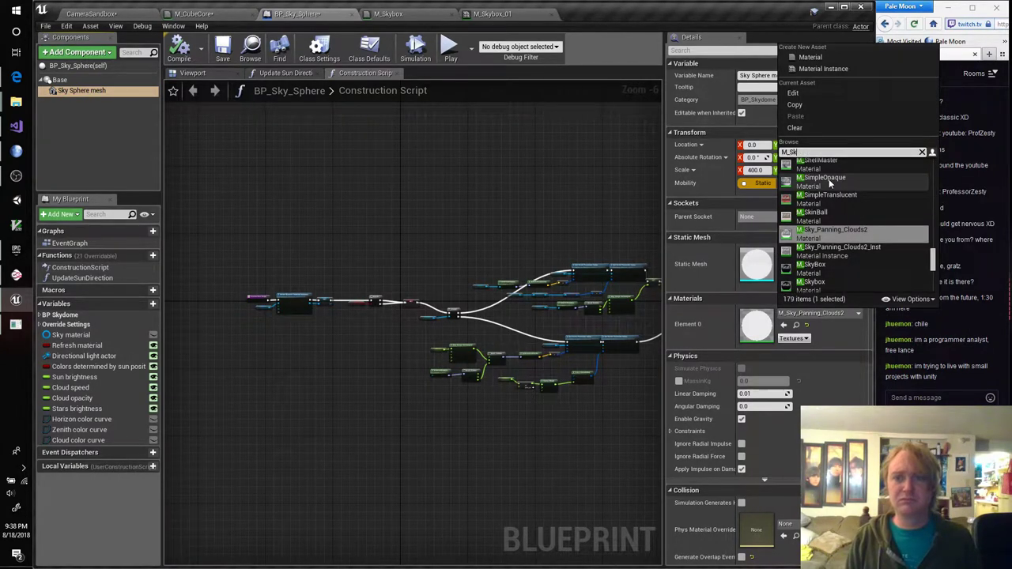
key(Down)
key(Down)
key(Down)
key(Down)
key(Return)
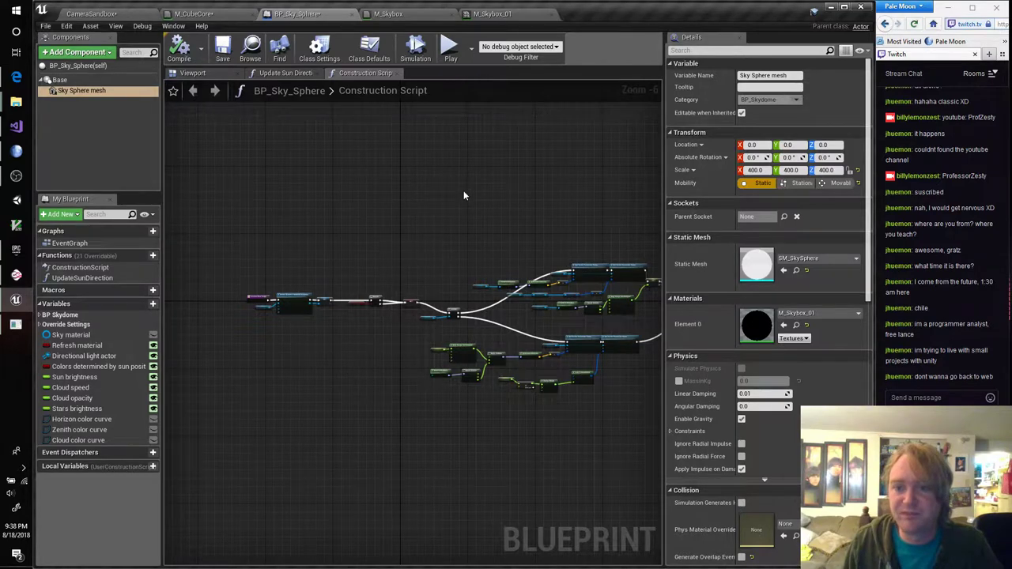
click(95, 14)
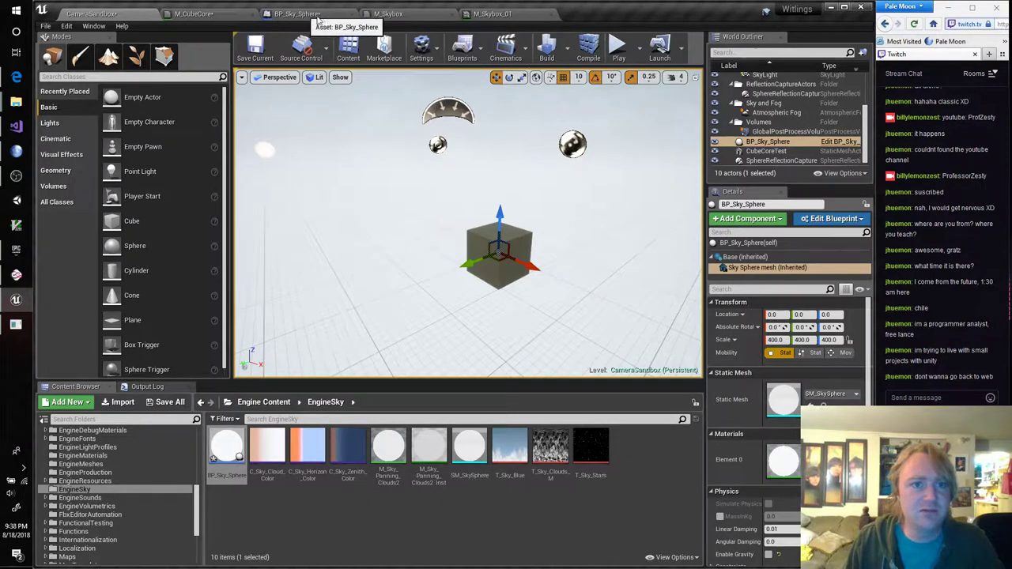
Preview the level in Play mode, then save and compile BP_Sky_Sphere
click(619, 49)
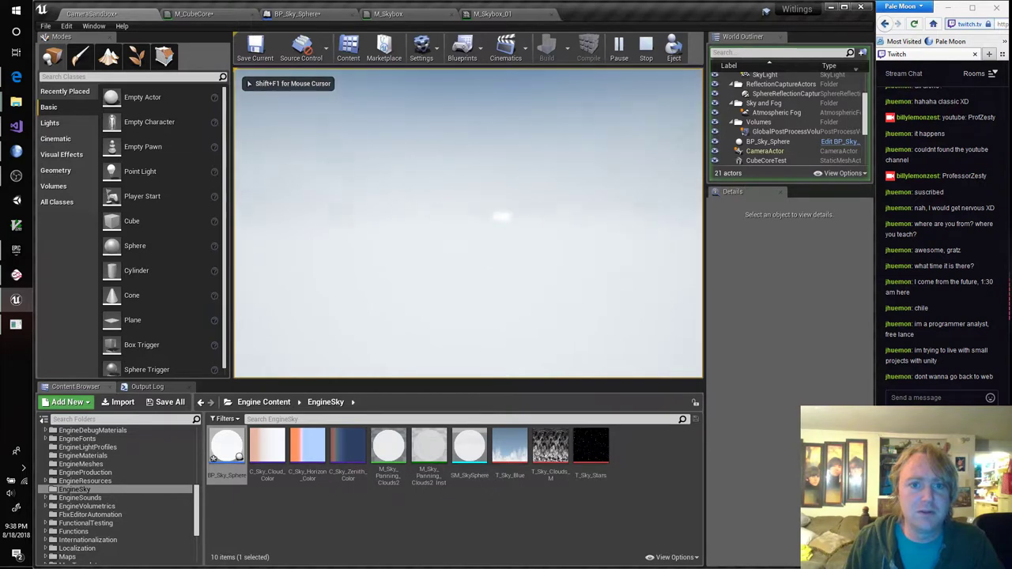
key(Escape)
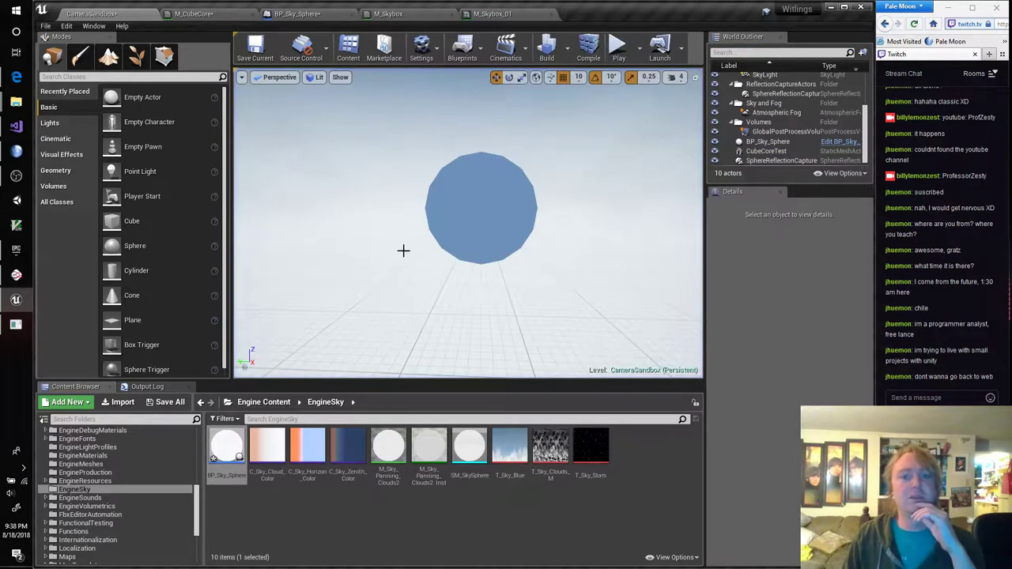
right_drag(431, 252, 406, 276)
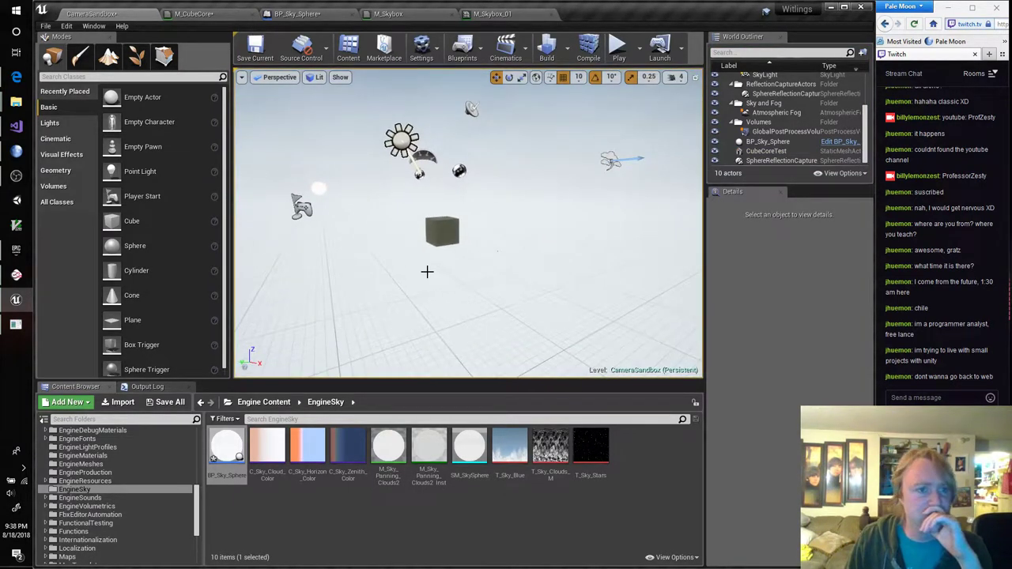
click(227, 452)
click(304, 13)
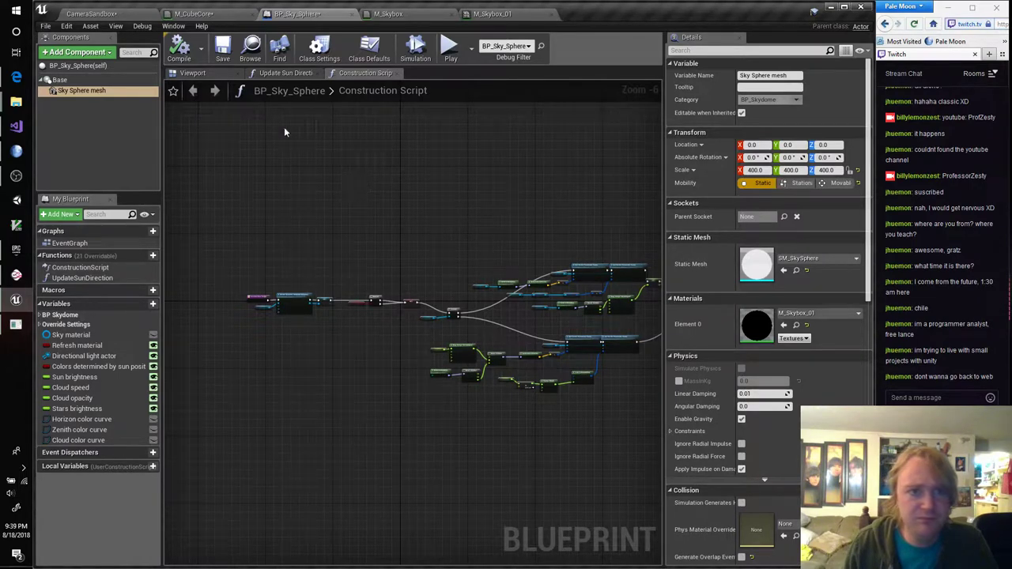
click(223, 49)
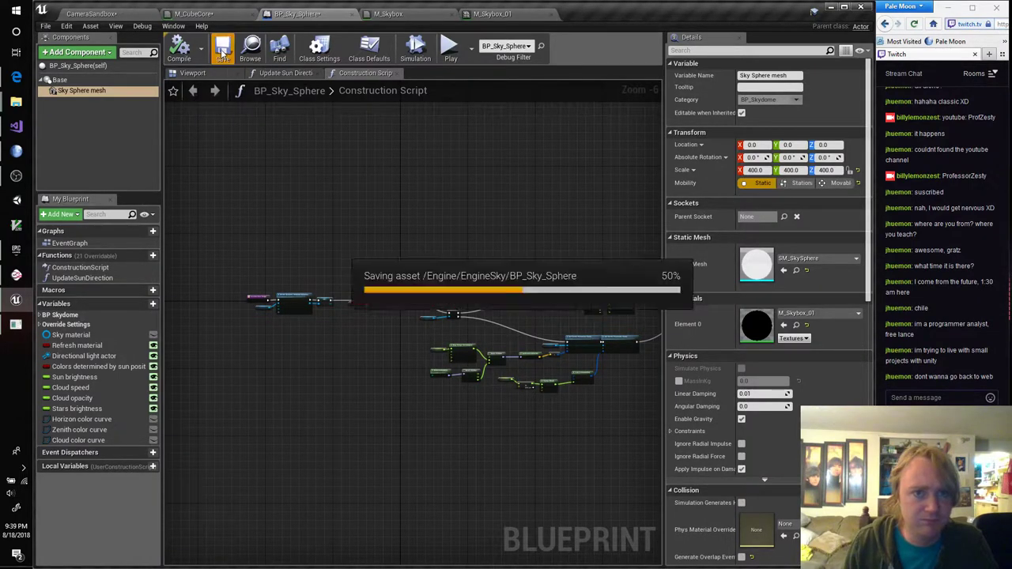
click(179, 49)
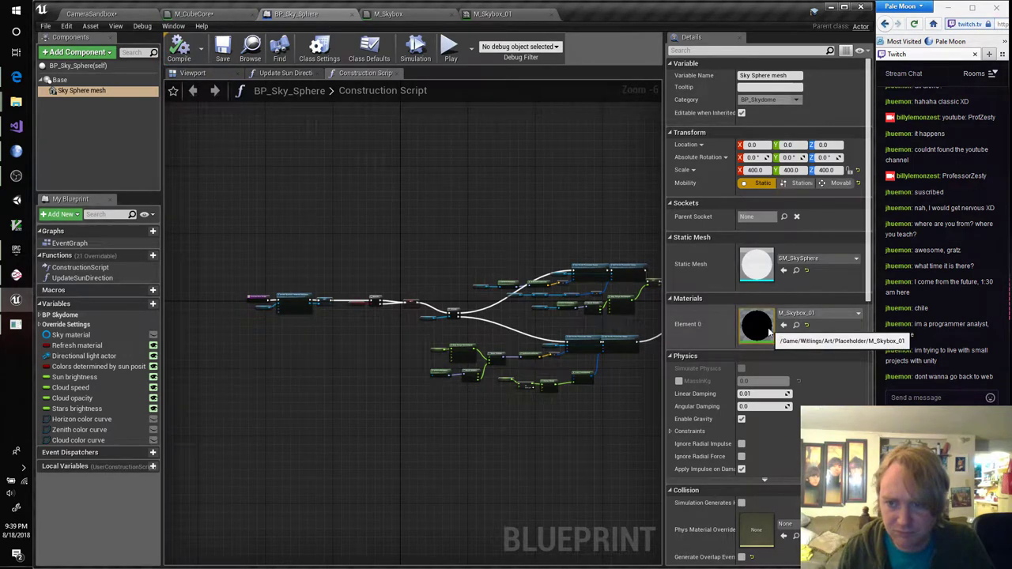
Set the sky mesh's Element 0 to M_Skybox, save, and return to CameraSandbox
click(818, 313)
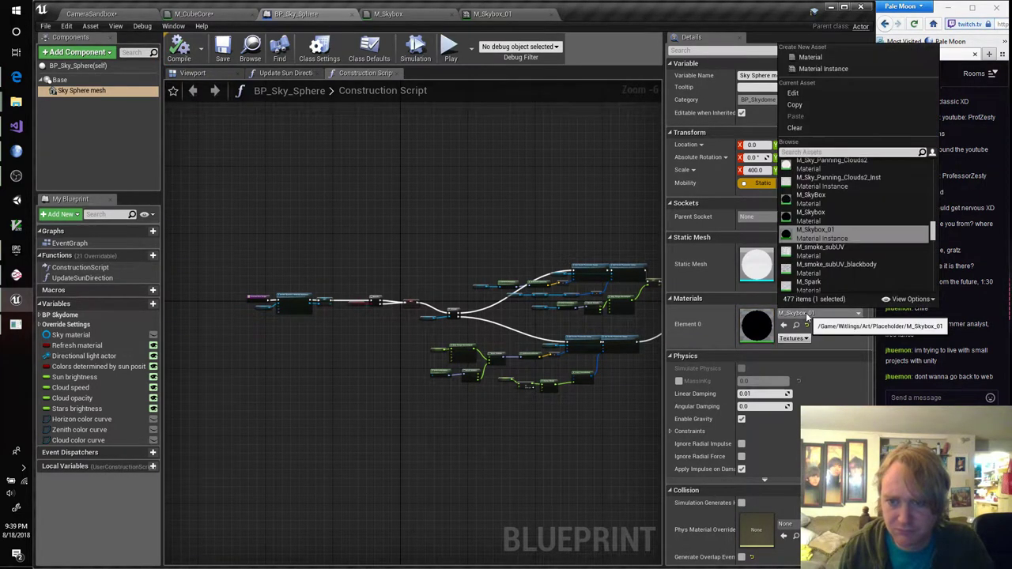
click(827, 212)
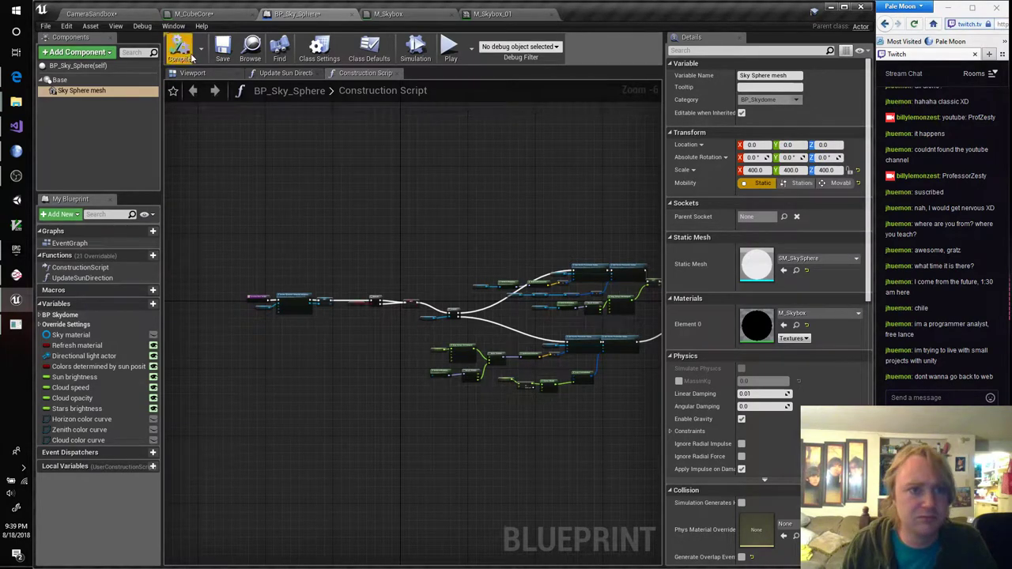
click(222, 49)
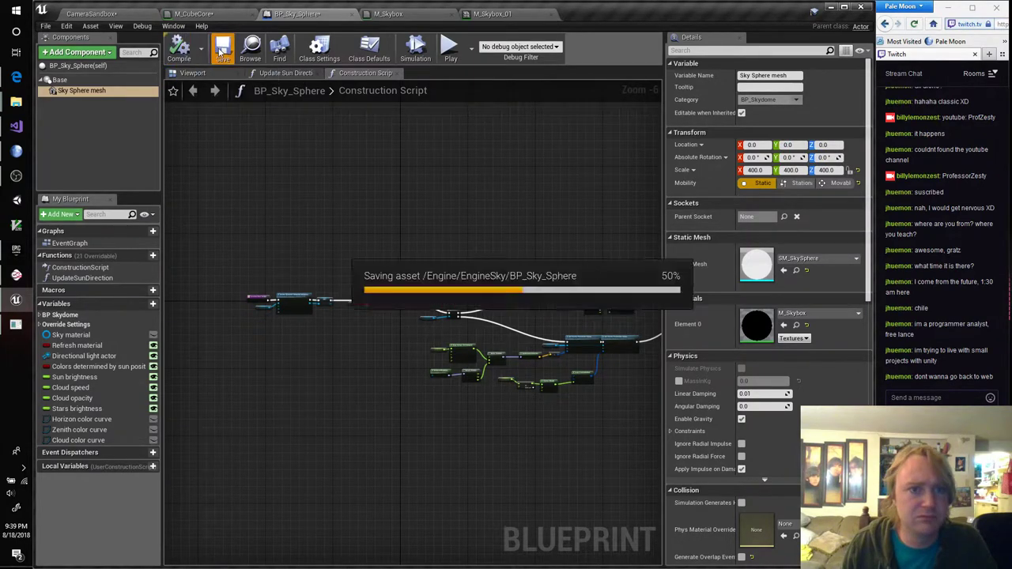
click(119, 13)
mouse_move(467, 222)
right_down()
mouse_move(443, 237)
mouse_move(474, 206)
mouse_move(482, 221)
right_up()
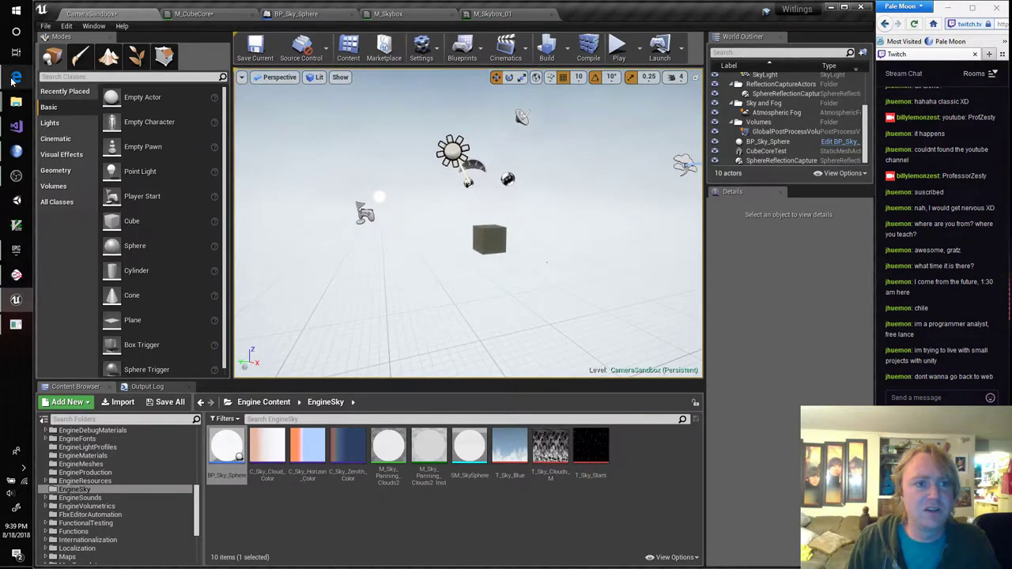
Search Bing for 'spacescape and ue4' in a new tab and open the Hexode article
click(16, 76)
click(398, 11)
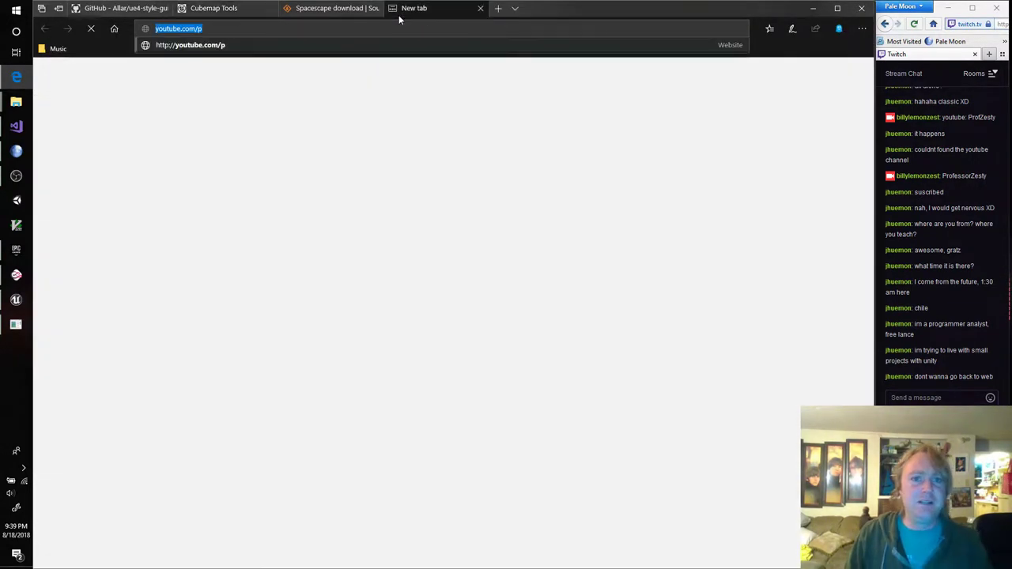
text(spacescape)
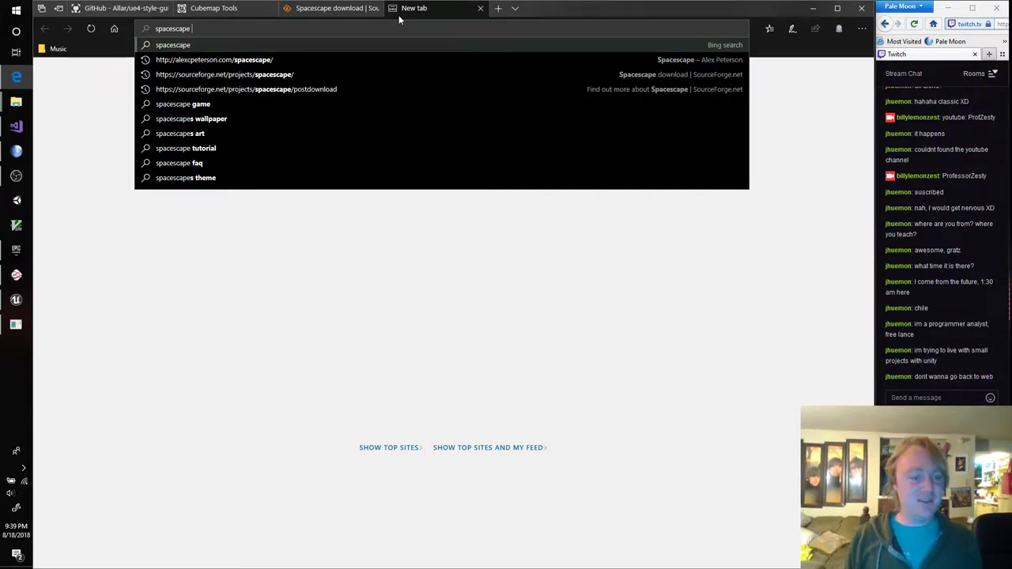
text(and ue)
text(4)
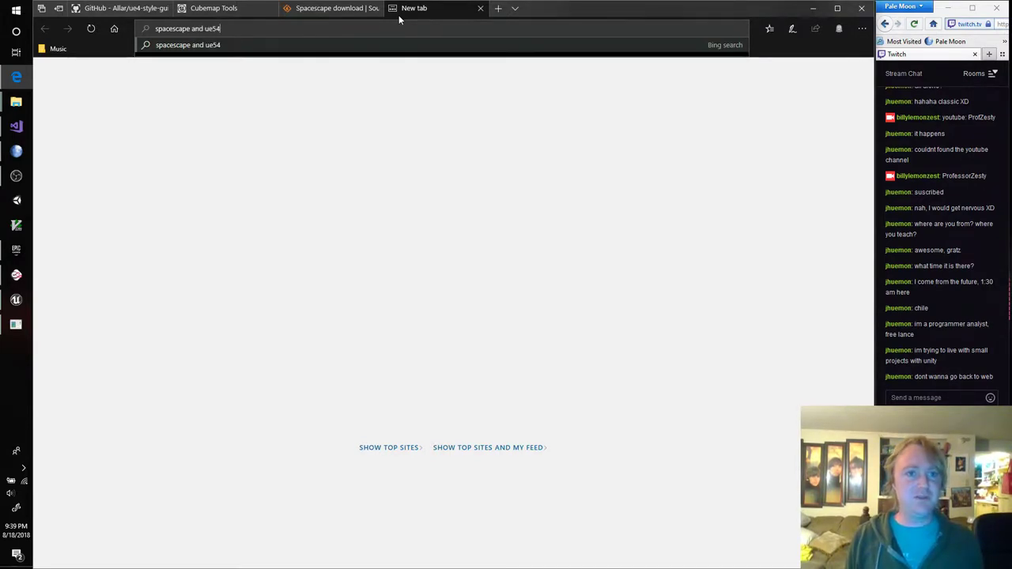
key(Return)
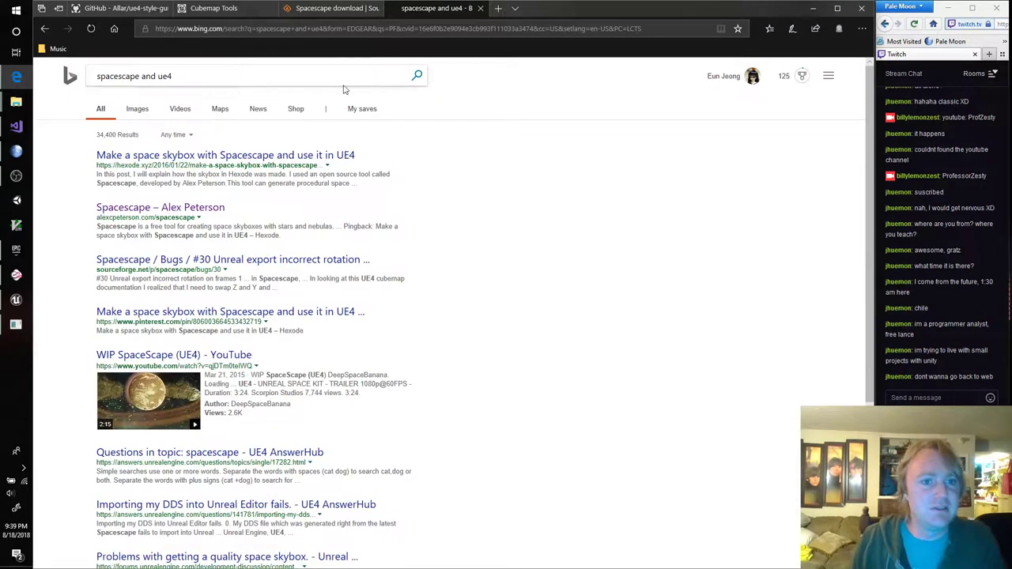
click(282, 158)
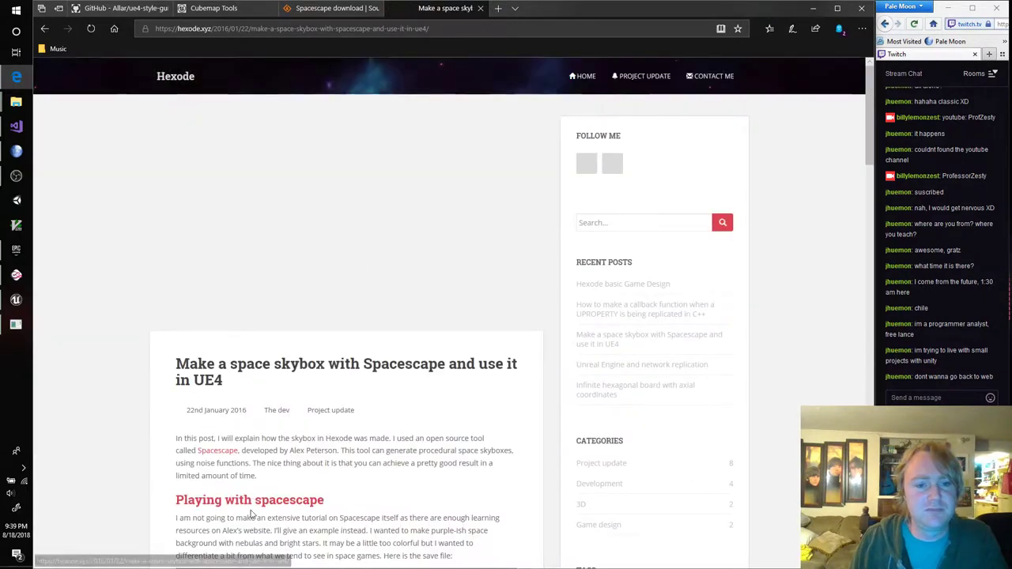
Read the article's material section, then return to the Unreal editor
scroll(101, 354, down, 5)
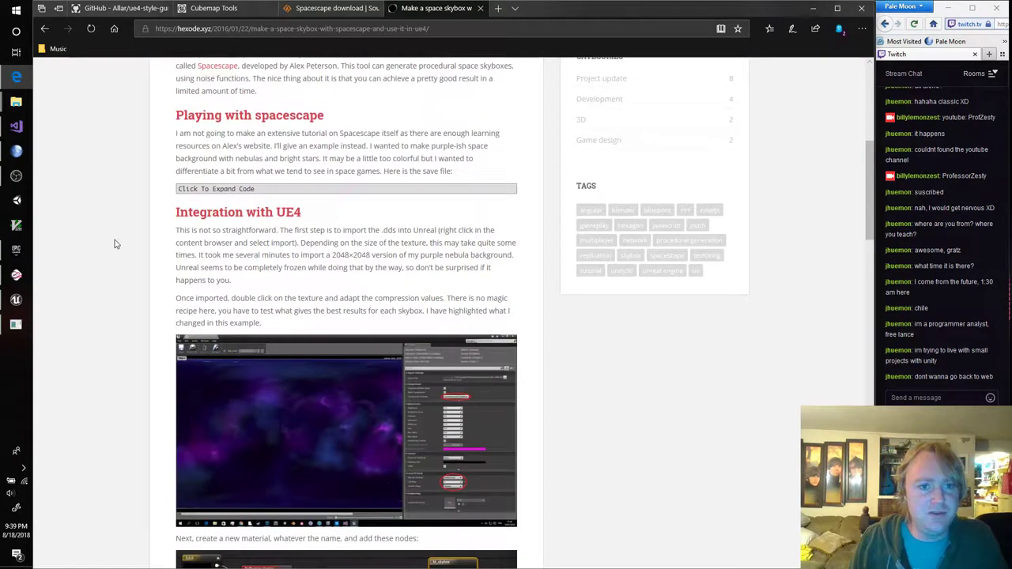
scroll(131, 251, down, 5)
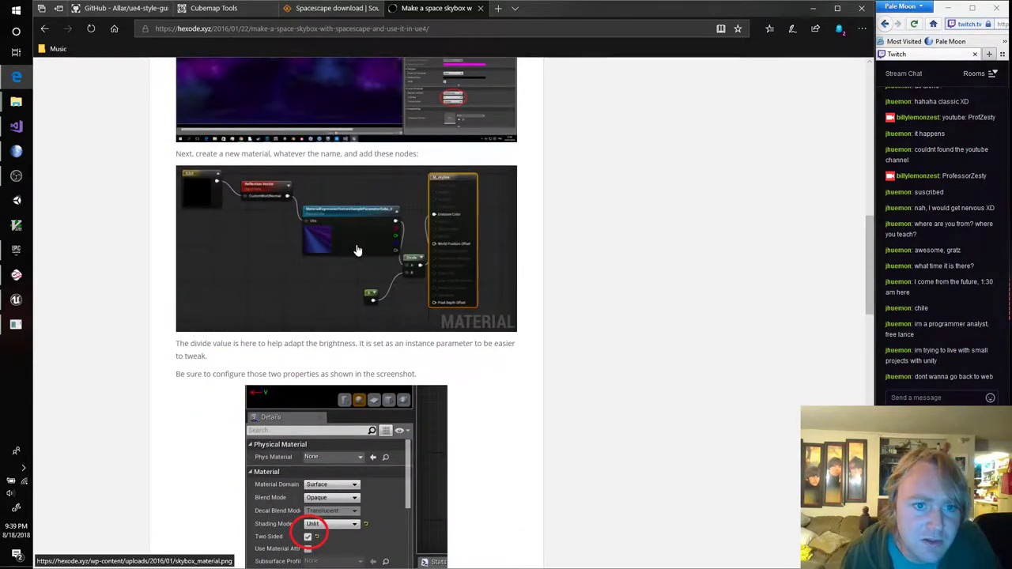
scroll(359, 261, up, 1)
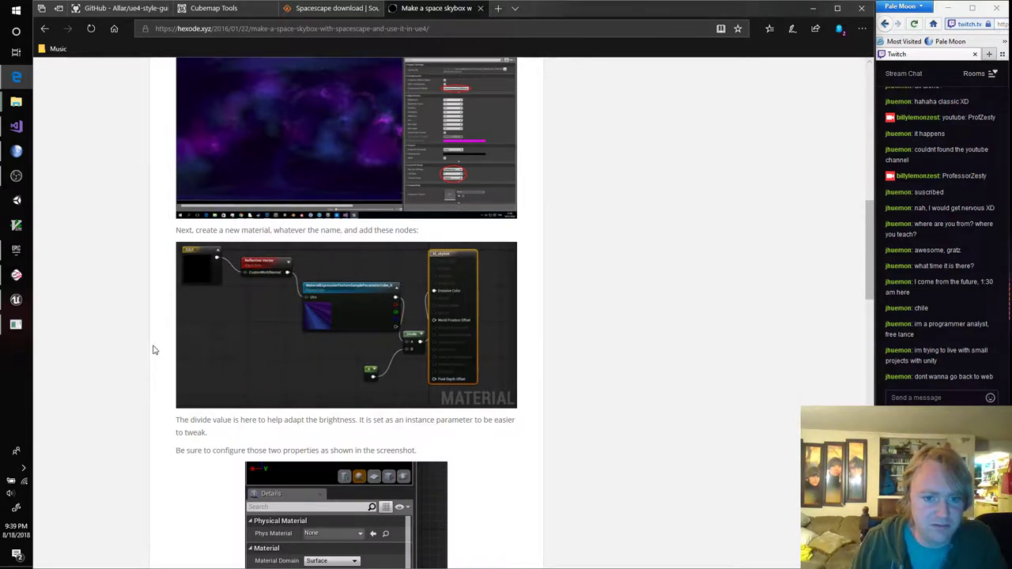
scroll(154, 350, down, 4)
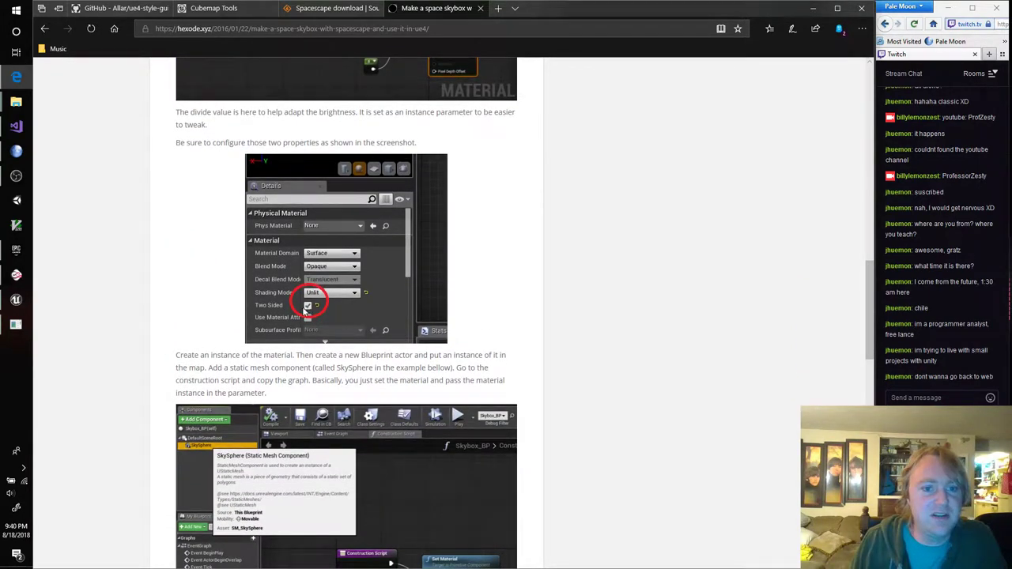
mouse_move(16, 250)
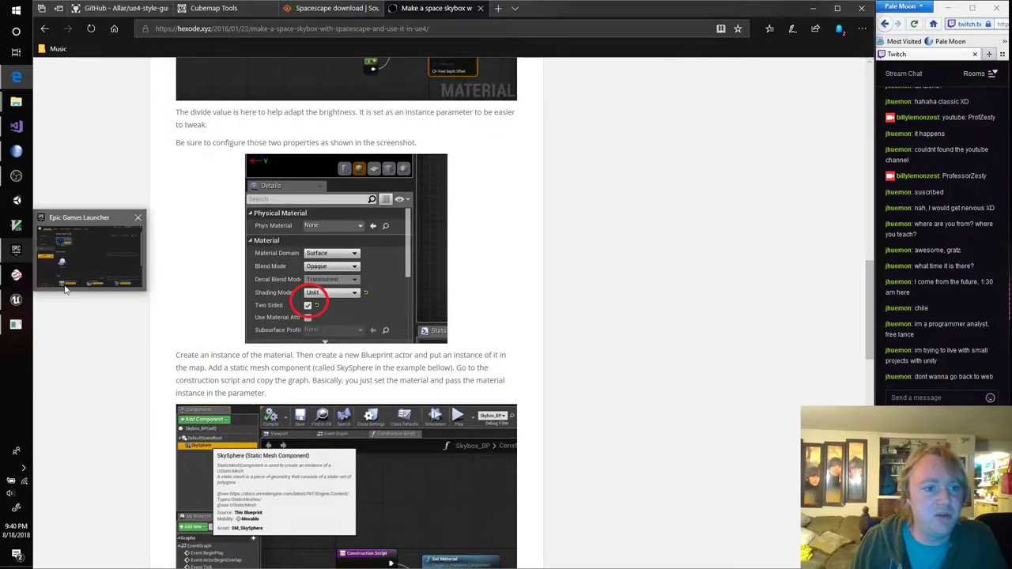
click(15, 299)
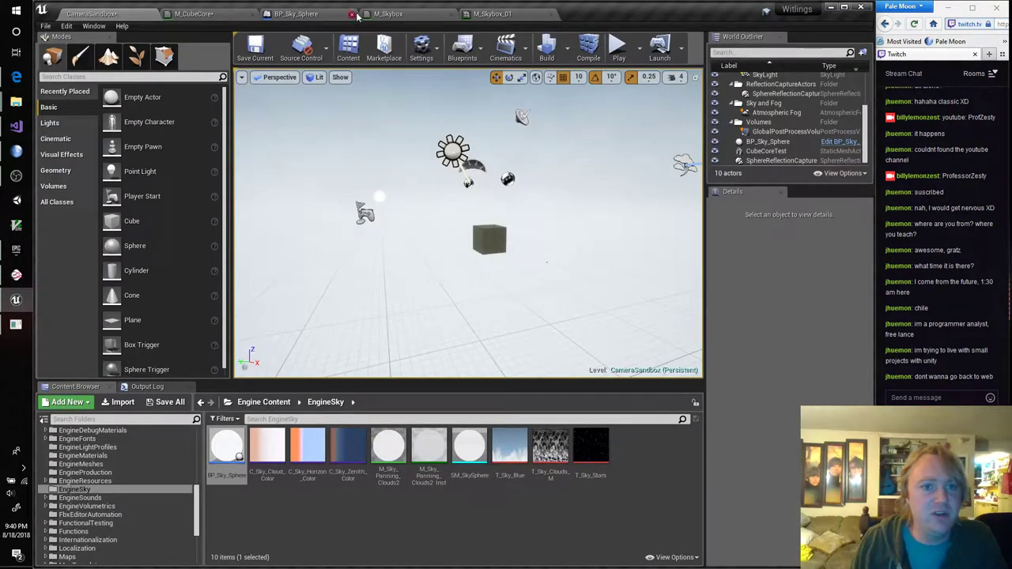
Tick Two Sided on M_Skybox, apply it, and go back to CameraSandbox
click(393, 14)
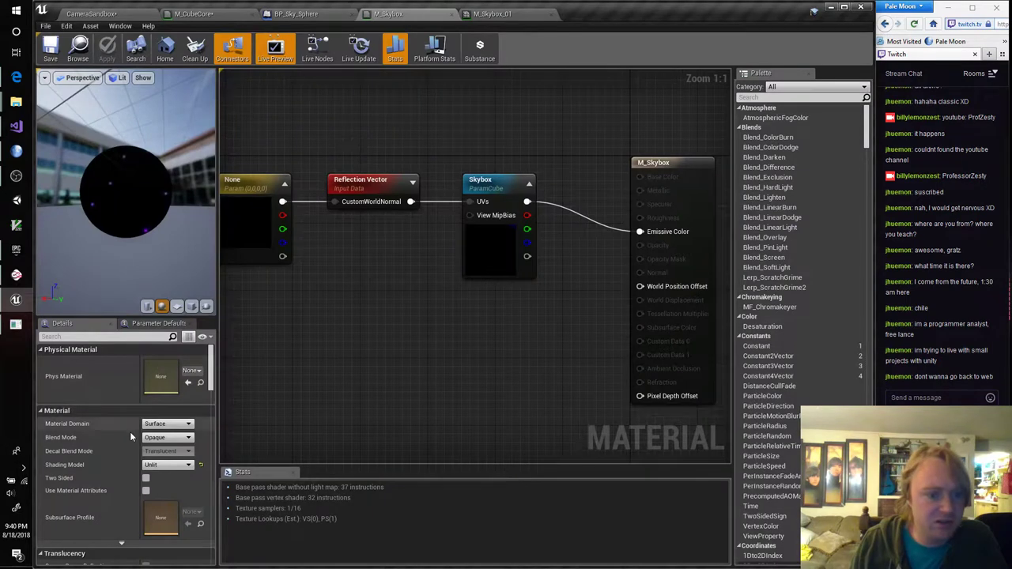
click(145, 478)
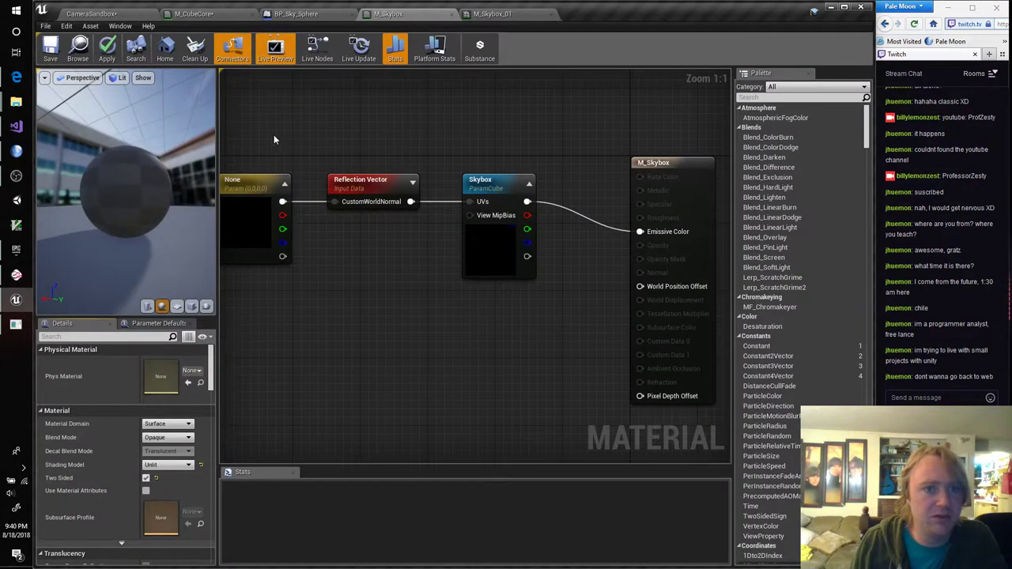
click(106, 49)
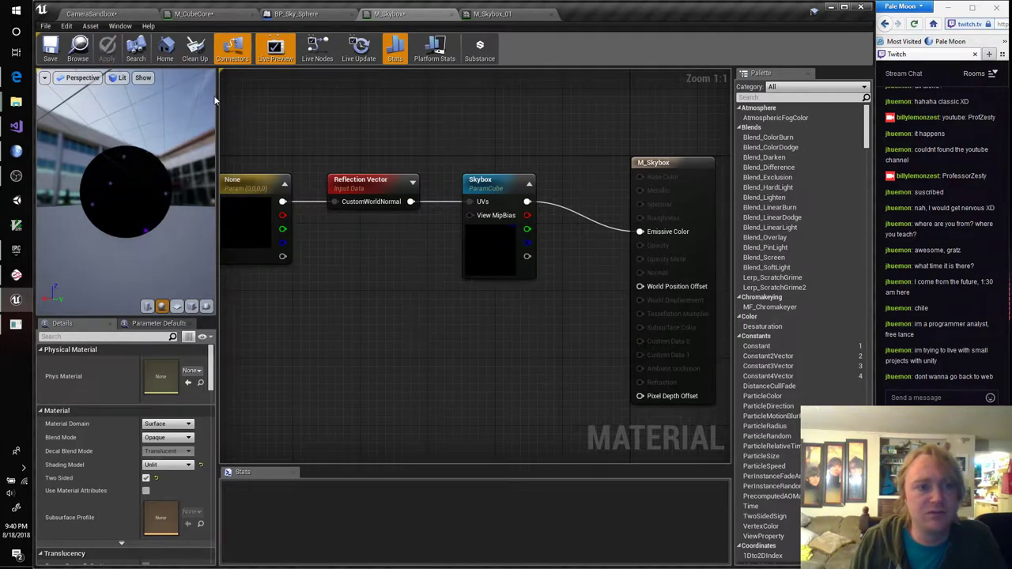
click(134, 15)
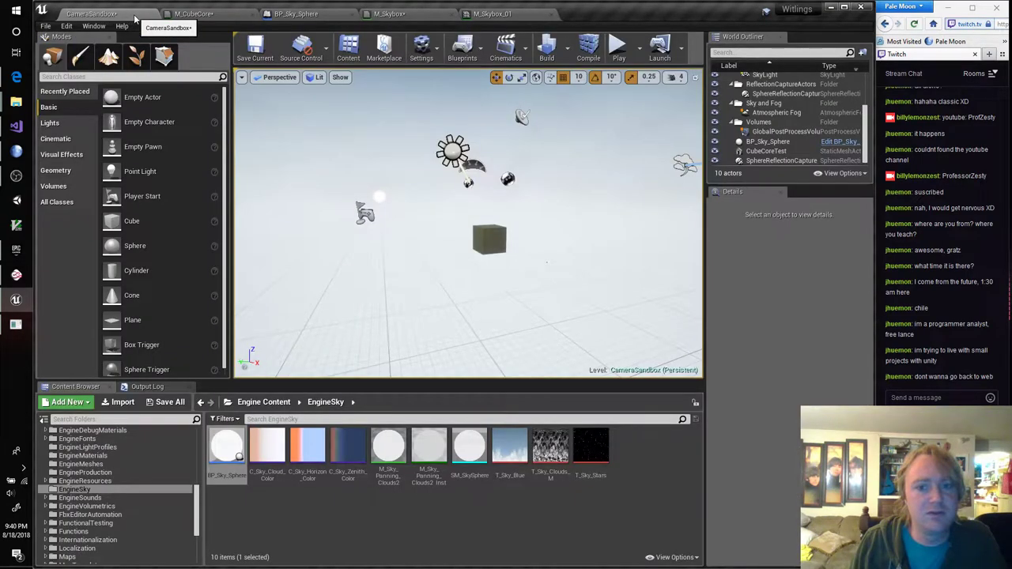
click(765, 142)
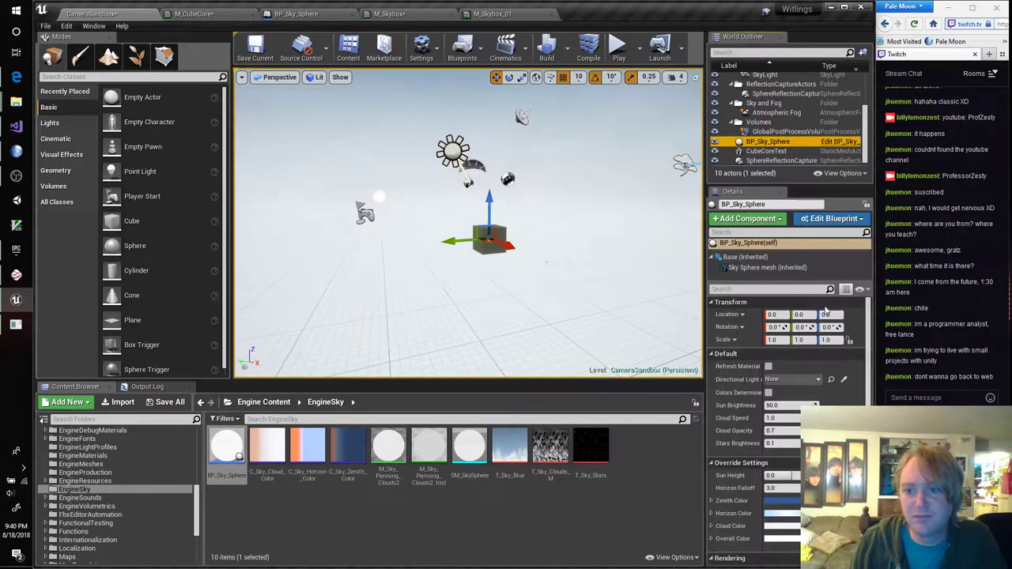
click(799, 259)
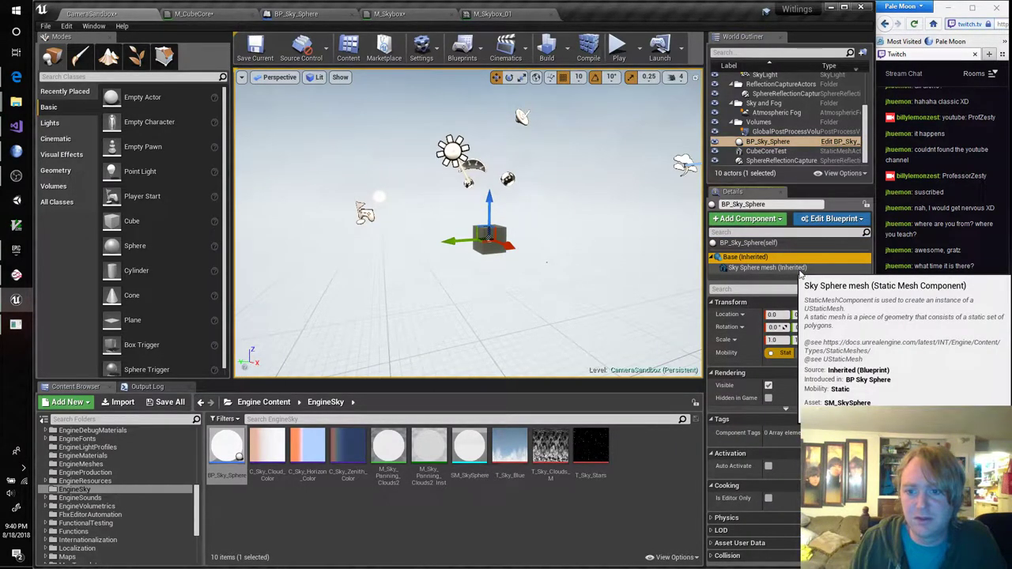
click(800, 268)
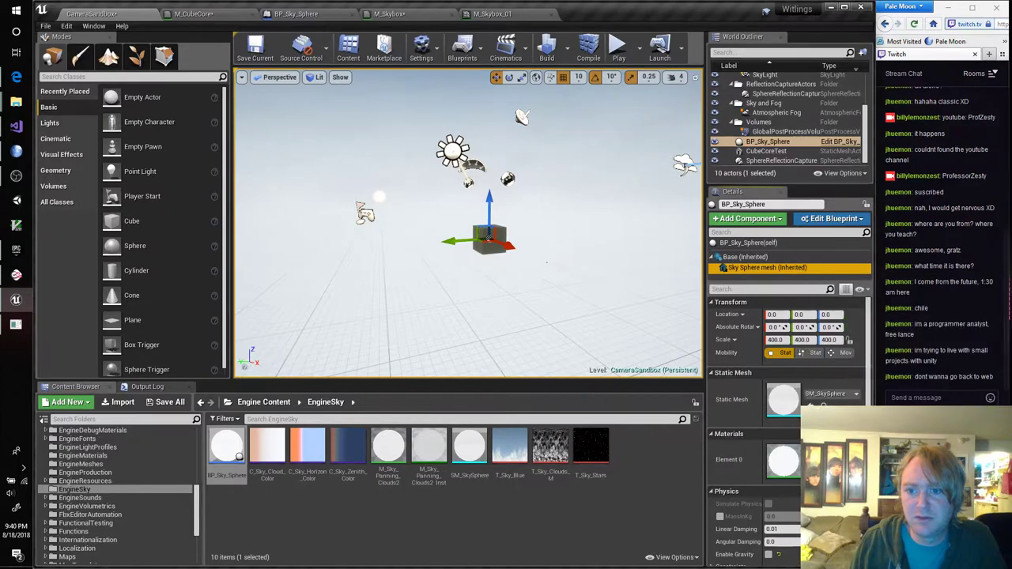
click(838, 447)
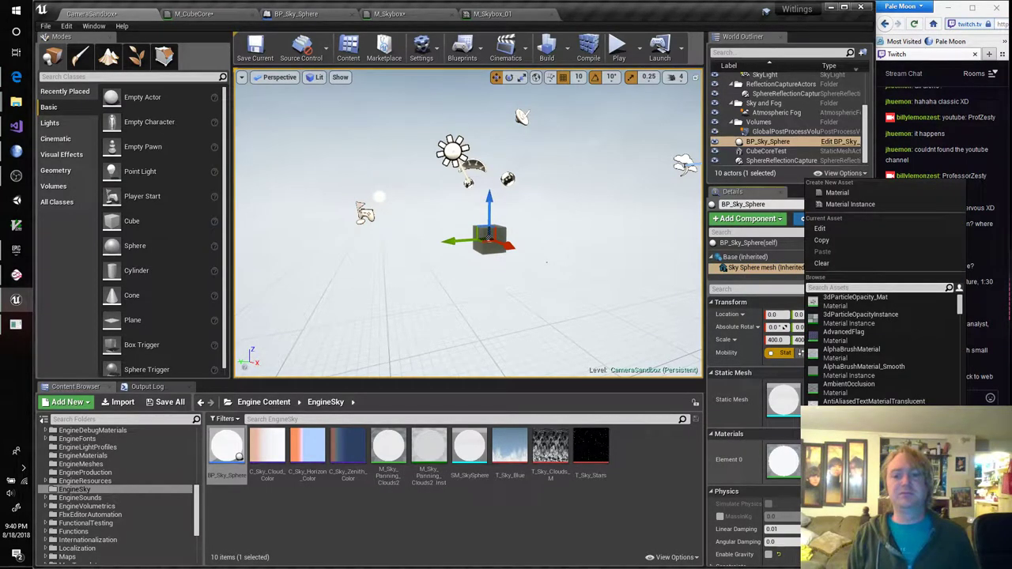
text(M_Skybox)
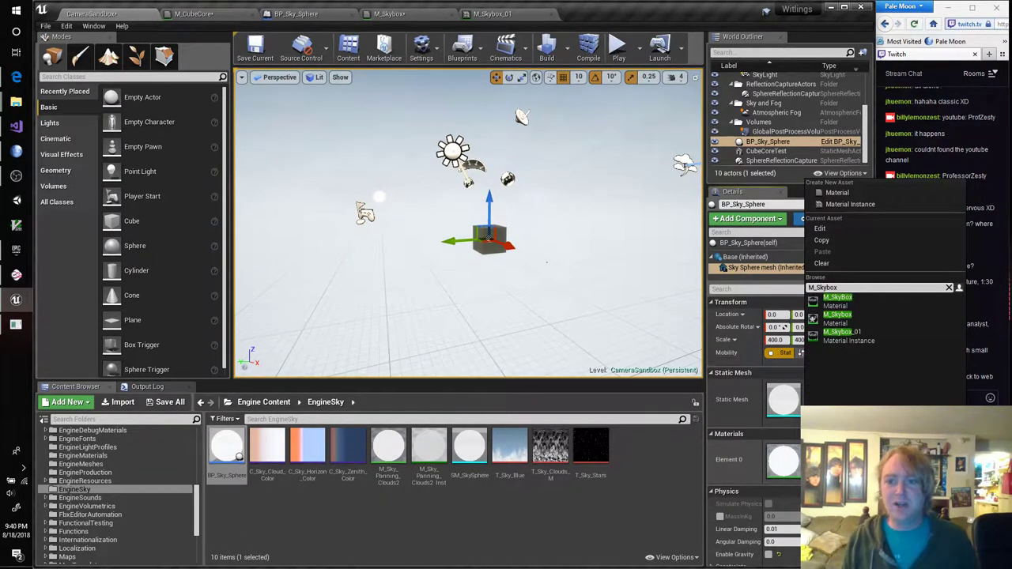
click(838, 317)
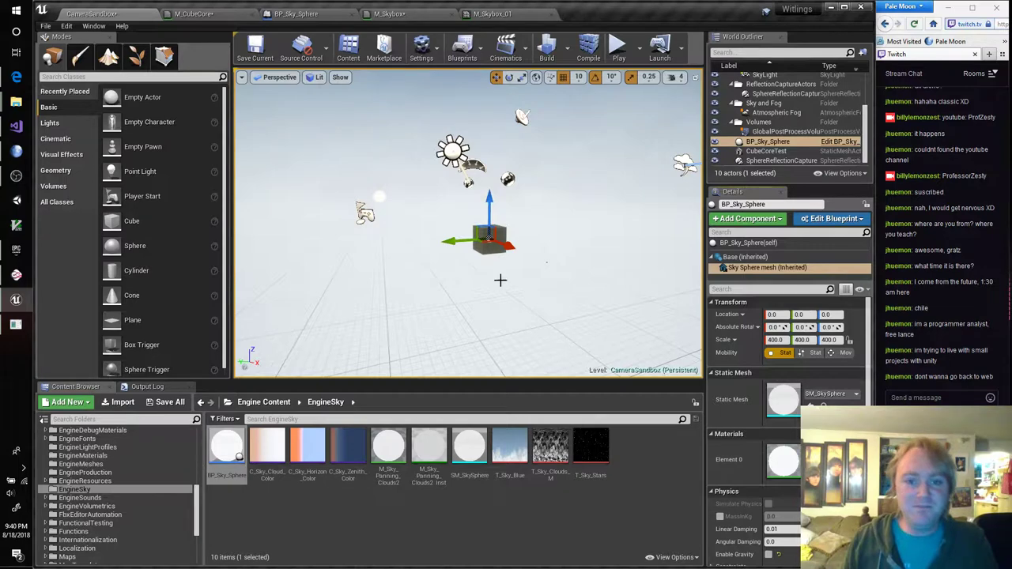
right_drag(503, 299, 538, 265)
mouse_move(496, 301)
right_down()
mouse_move(479, 315)
mouse_move(489, 293)
right_up()
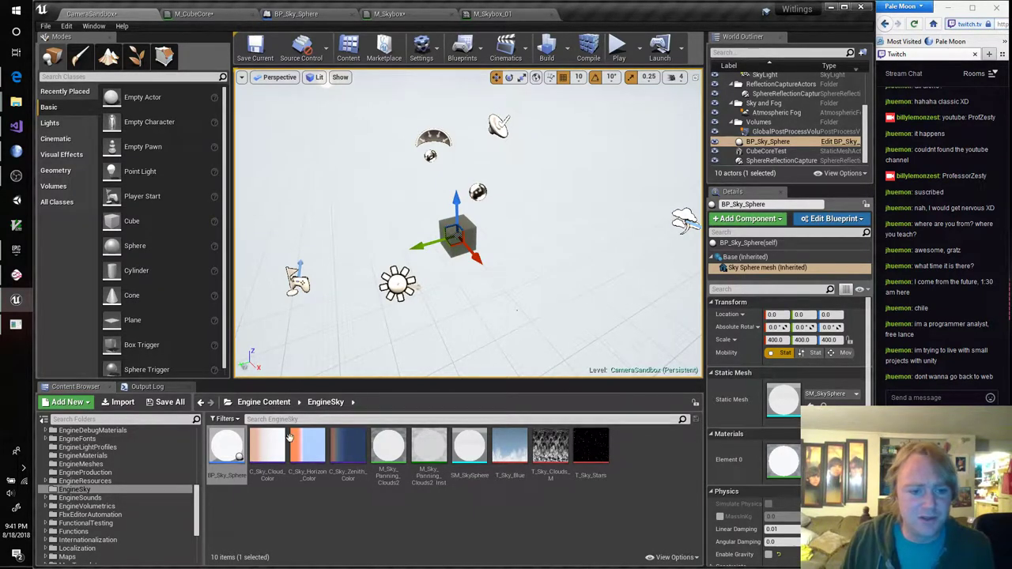
Add a Divide node fed by the Skybox output and wire it into Emissive Color
click(387, 13)
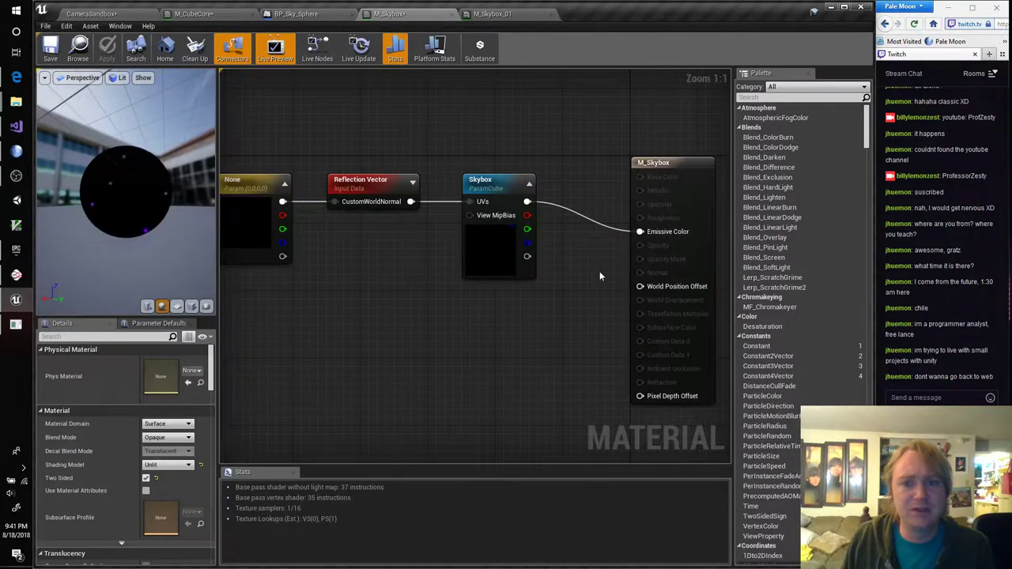
right_drag(589, 277, 583, 317)
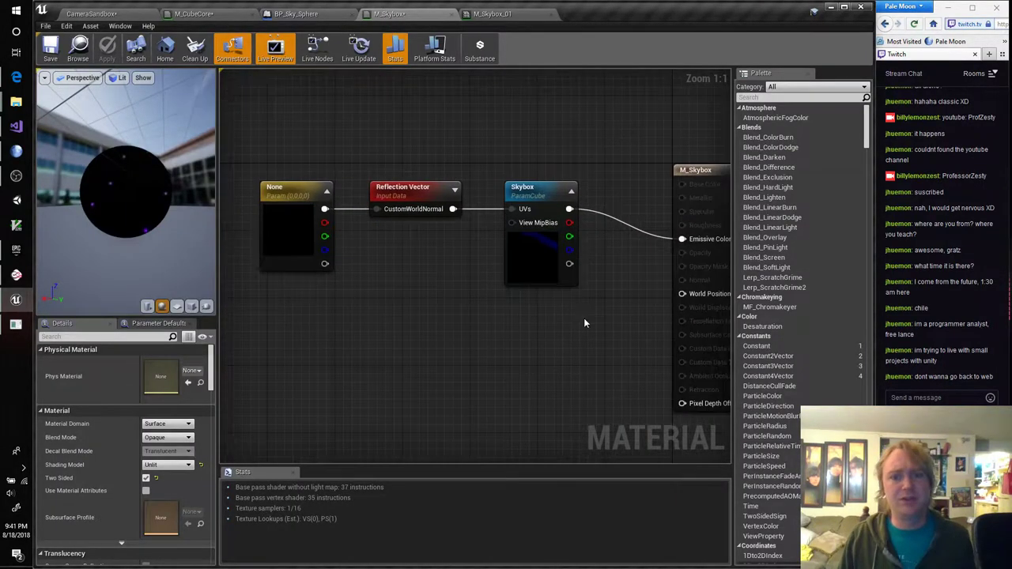
mouse_move(536, 261)
mouse_down()
mouse_move(549, 229)
mouse_move(518, 273)
mouse_move(579, 220)
mouse_move(511, 254)
mouse_move(530, 271)
mouse_up()
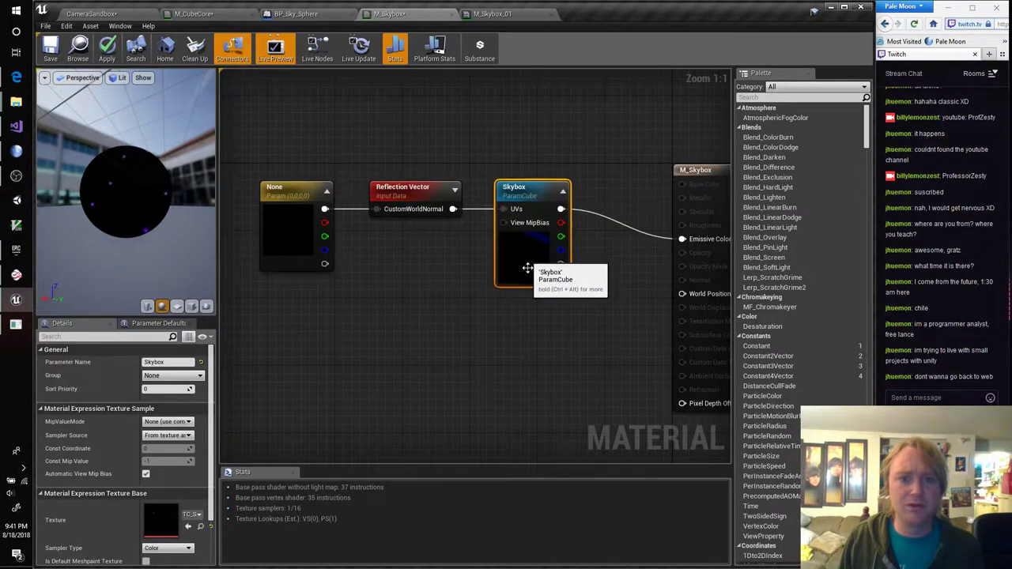
click(487, 329)
right_click(459, 324)
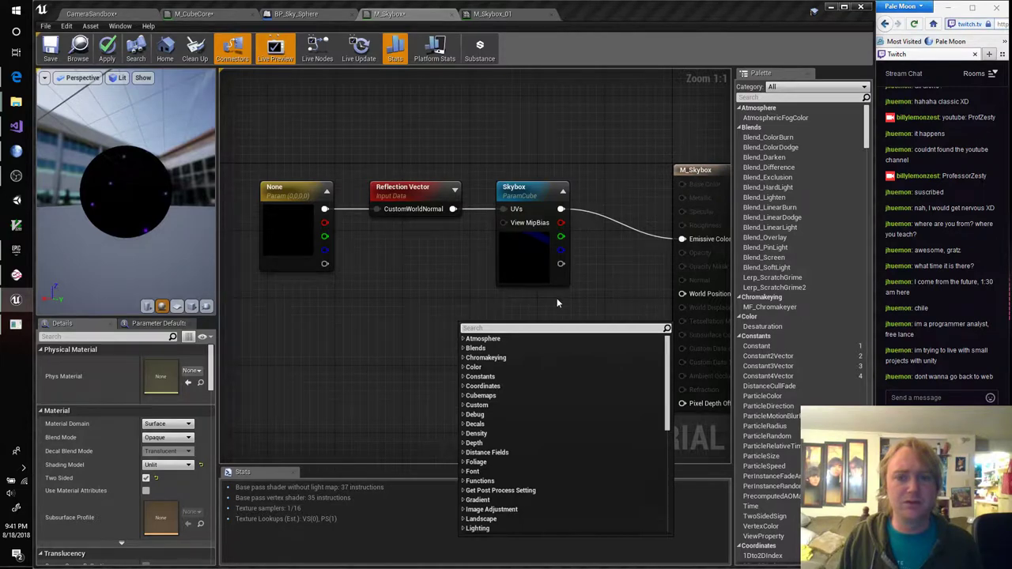
click(586, 272)
drag(561, 209, 595, 234)
text(divide)
key(Return)
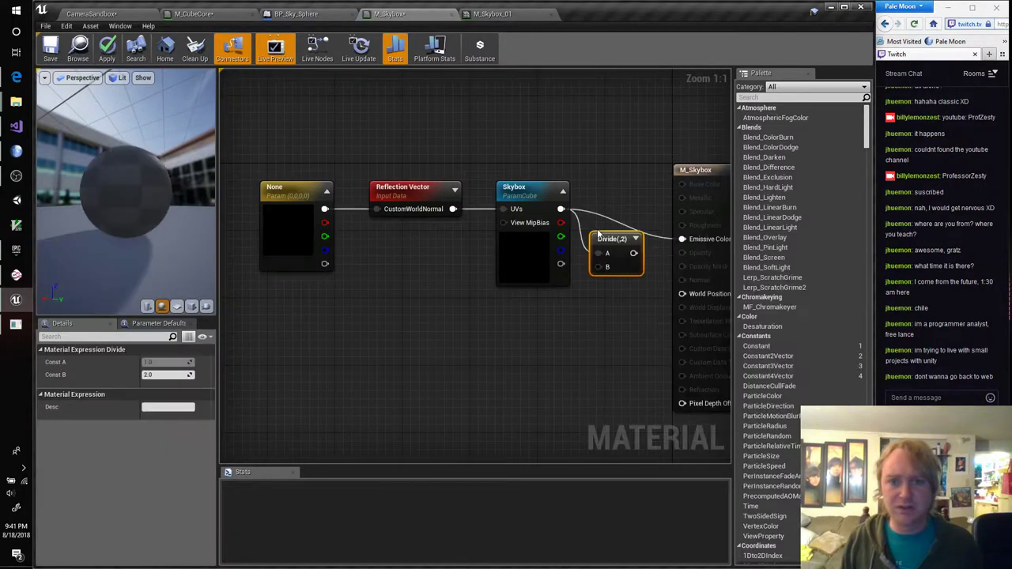
drag(681, 239, 500, 335)
Connect a ScalarParameter named 'Scale' with default 1.0 into the Divide's B input
text(scalar)
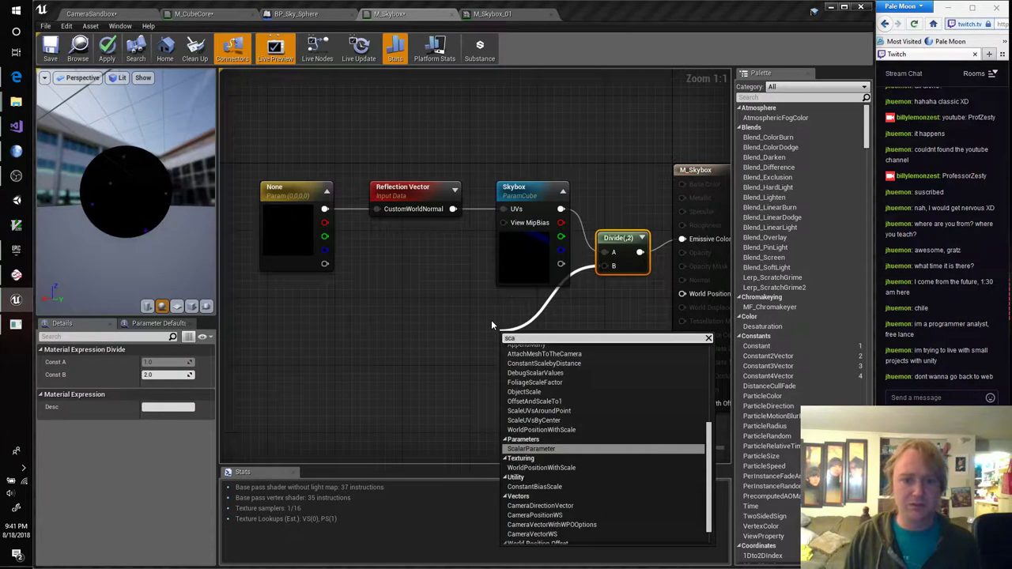
key(Return)
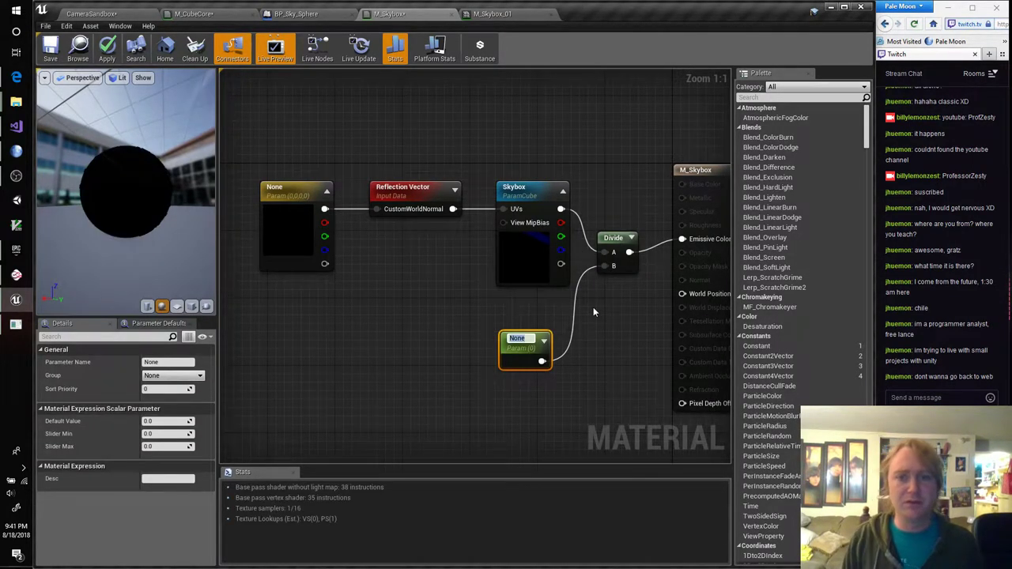
text(Scale)
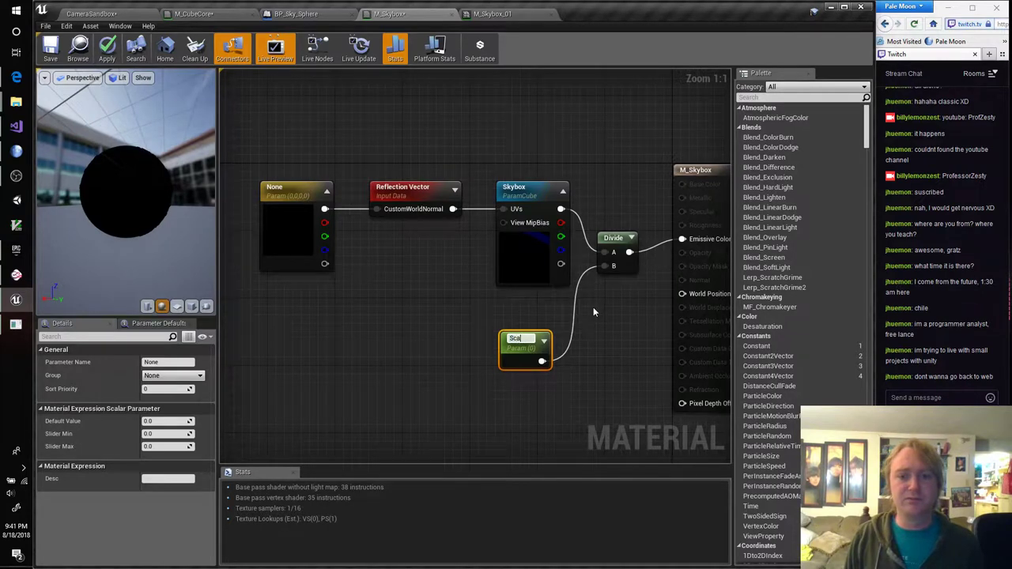
key(Return)
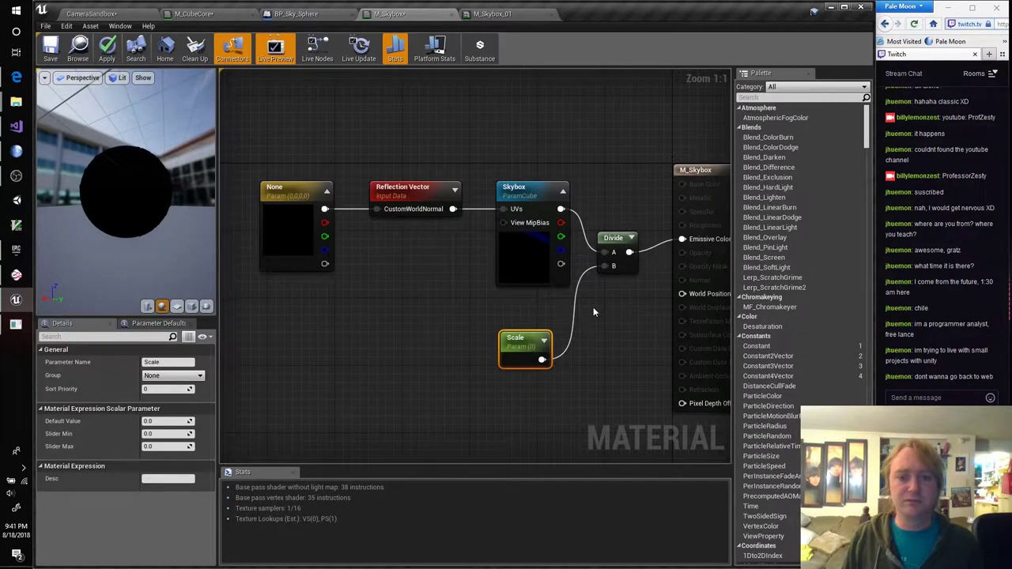
click(177, 420)
text(1)
key(Return)
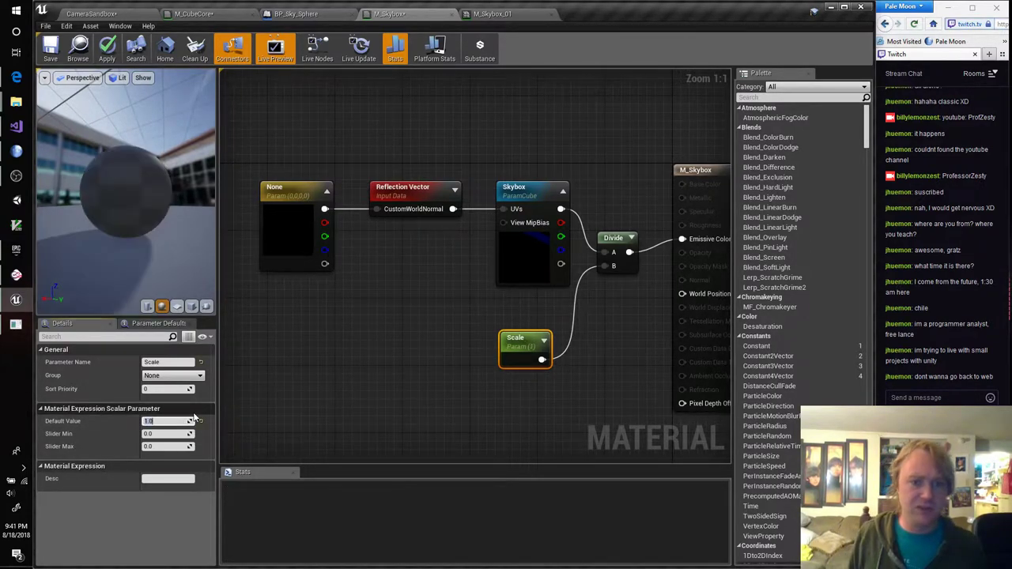
drag(517, 339, 540, 306)
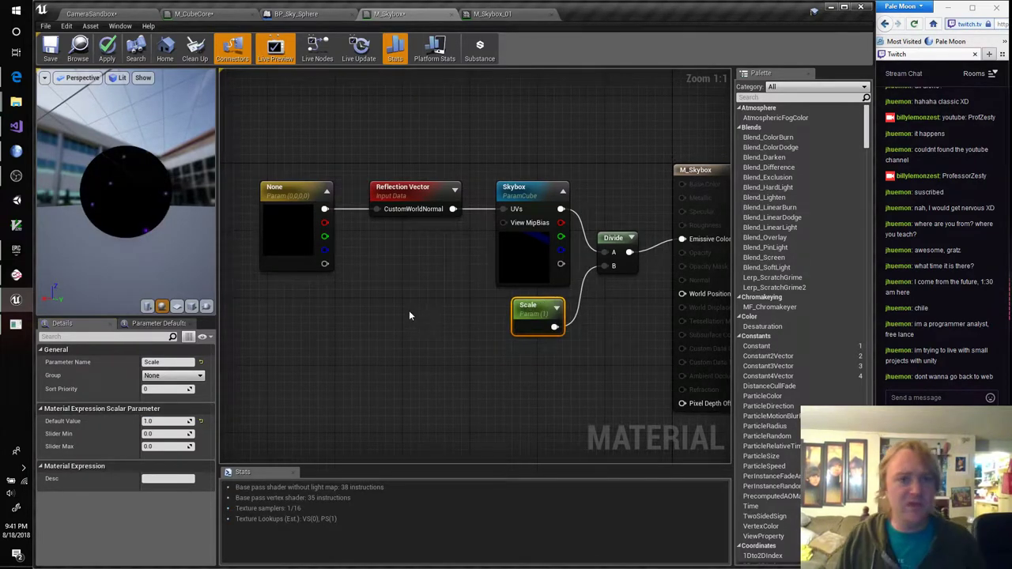
key(alt+Tab)
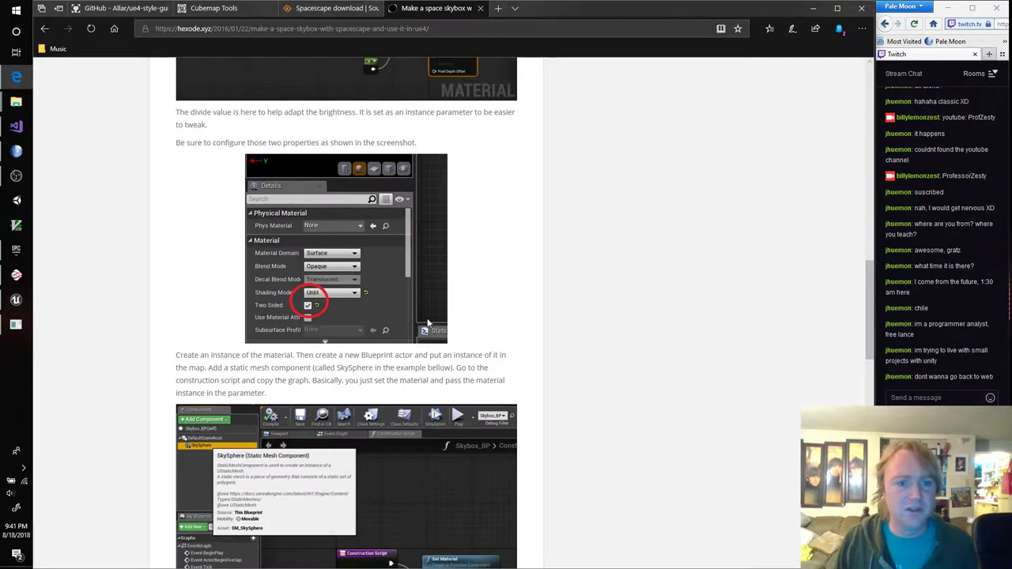
Check the tutorial's skybox material node graph image, then return to the Unreal material editor
scroll(509, 261, down, 4)
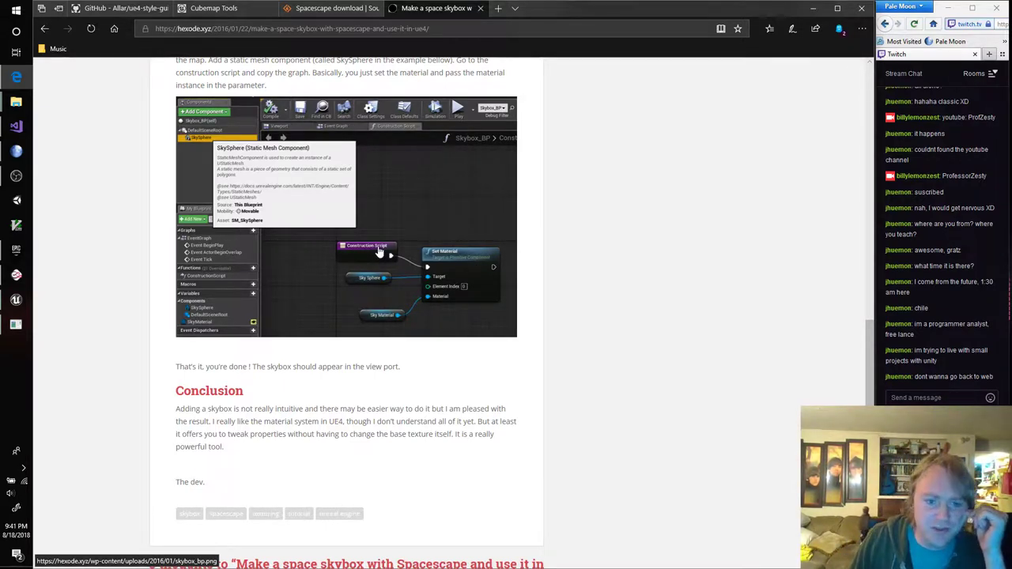
click(16, 299)
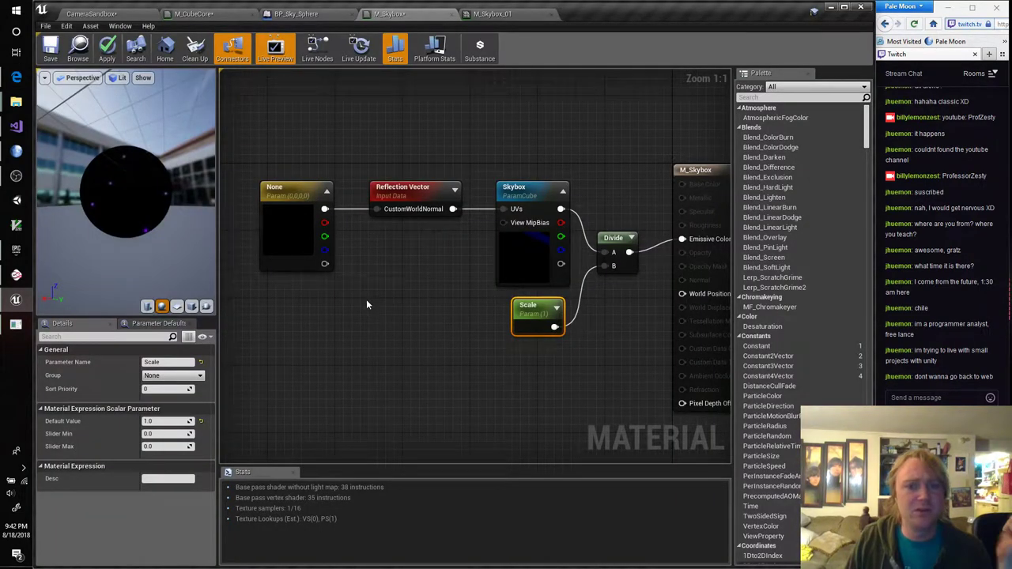
key(alt+Tab)
scroll(491, 225, up, 8)
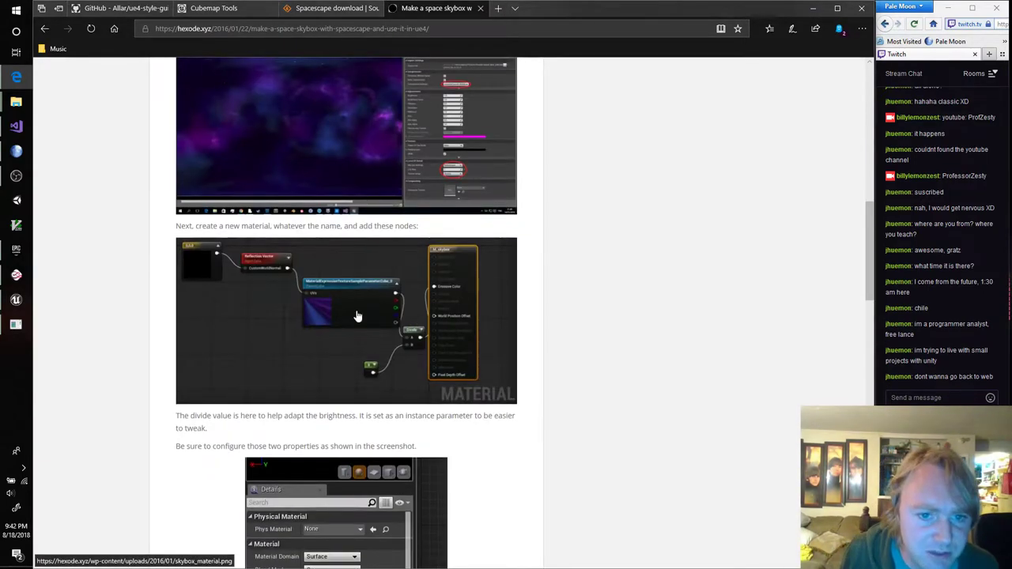
key(alt+Tab)
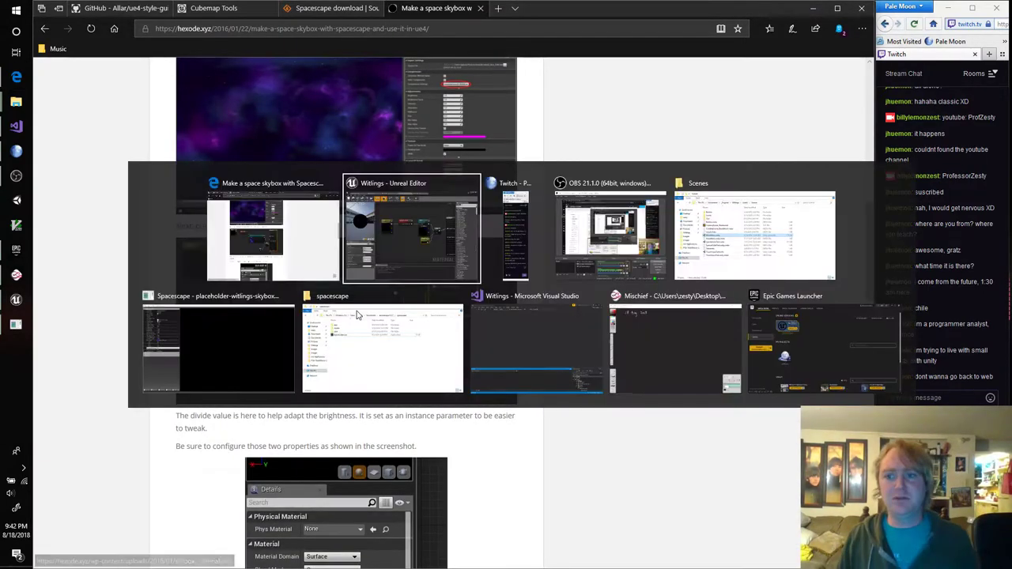
right_click(418, 140)
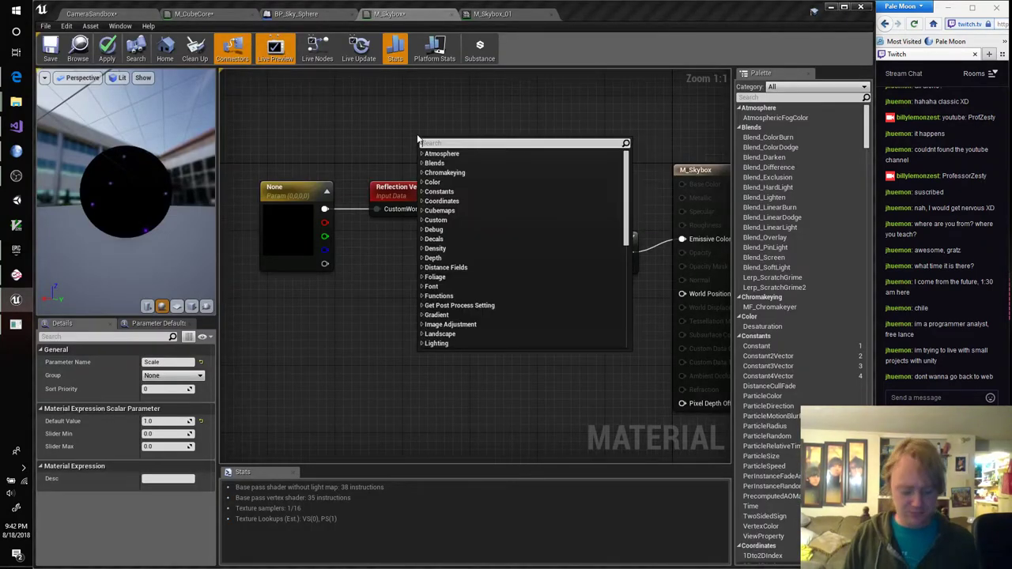
Add a cube texture parameter node to M_Skybox, then delete it as unneeded
text(materiale)
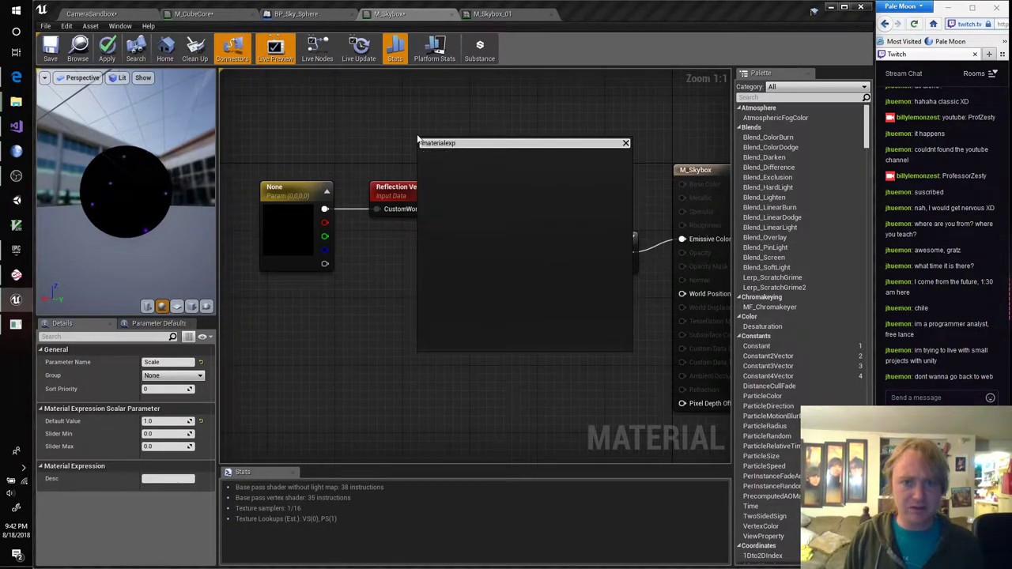
text(xp)
key(ctrl+a)
text(texture)
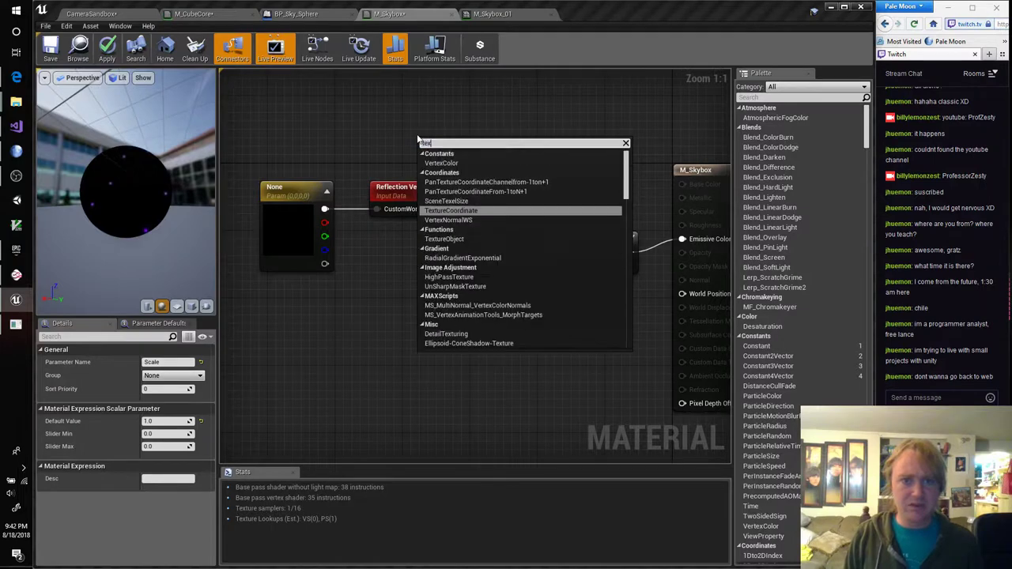
key(Down)
key(Down)
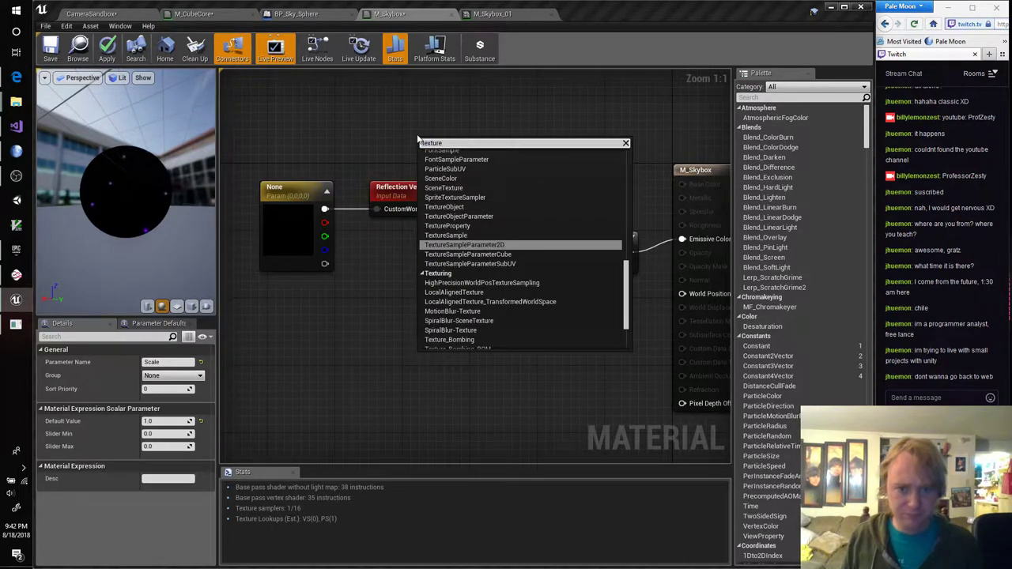
key(Return)
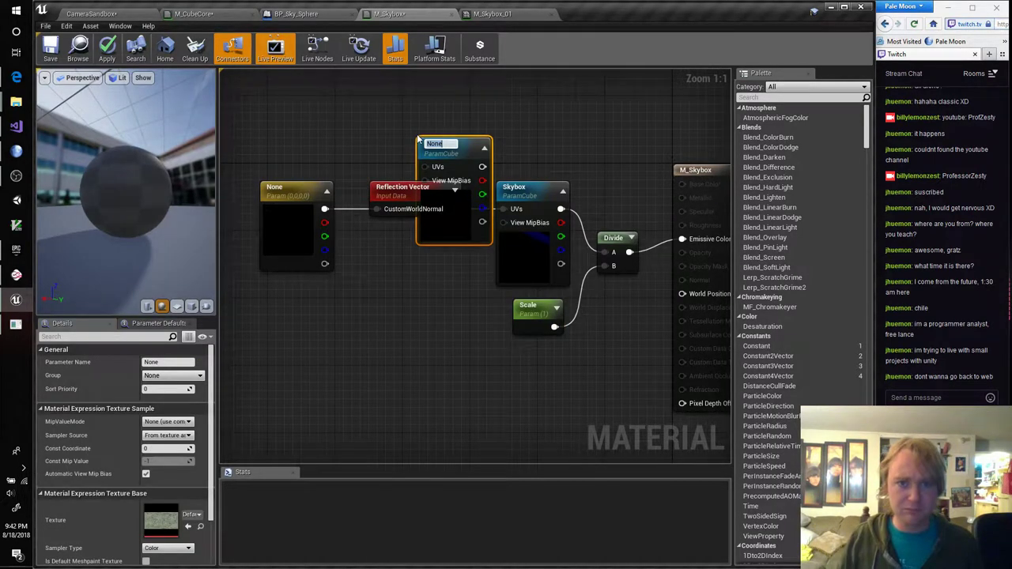
drag(459, 145, 495, 88)
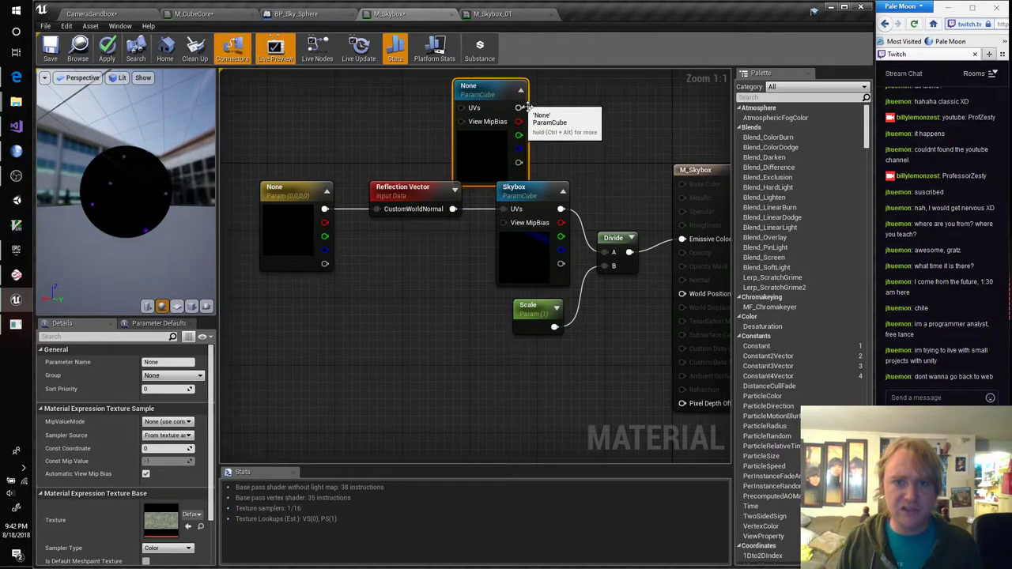
click(516, 125)
key(Delete)
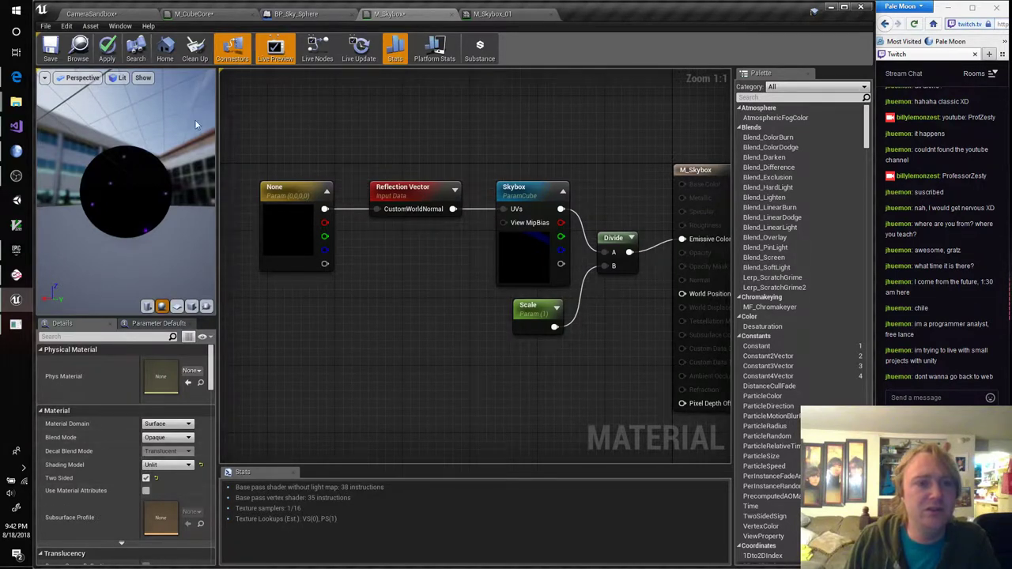
Apply and save M_Skybox, then turn the preview sphere to inspect it
click(108, 49)
click(51, 57)
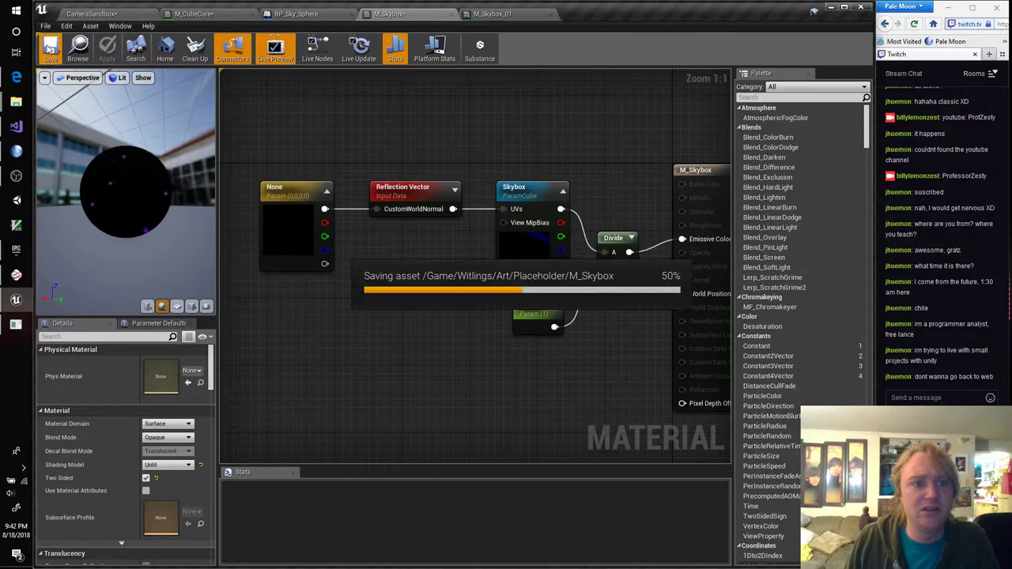
drag(113, 192, 143, 192)
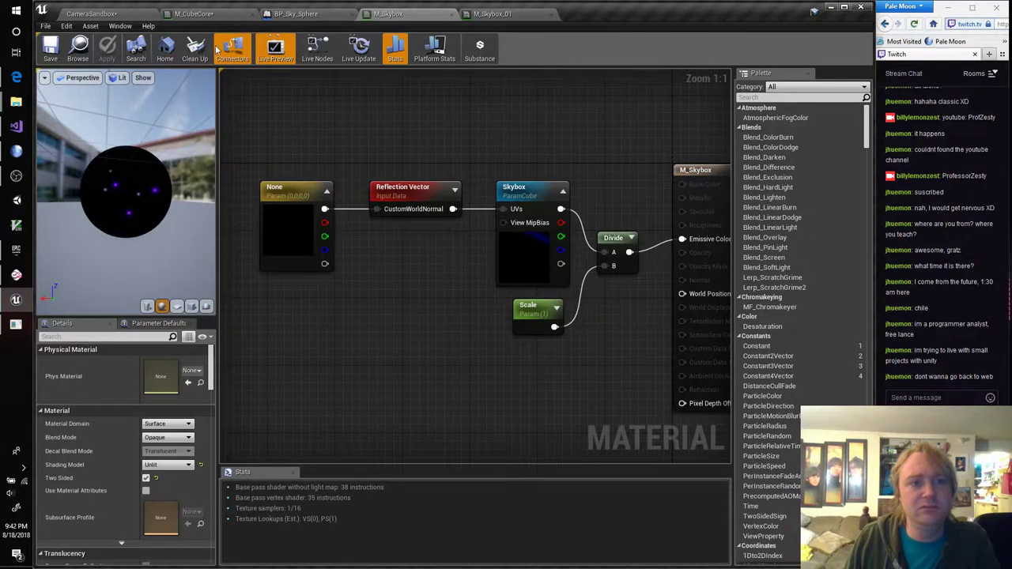
In BP_Sky_Sphere's Construction Script, set Source Material to M_Skybox_01
click(304, 16)
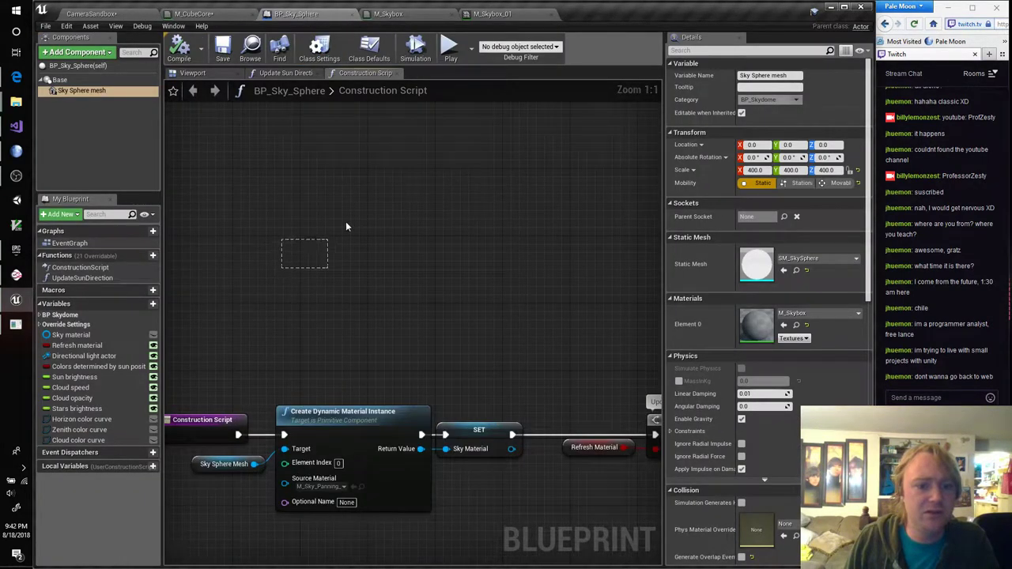
right_drag(366, 324, 457, 203)
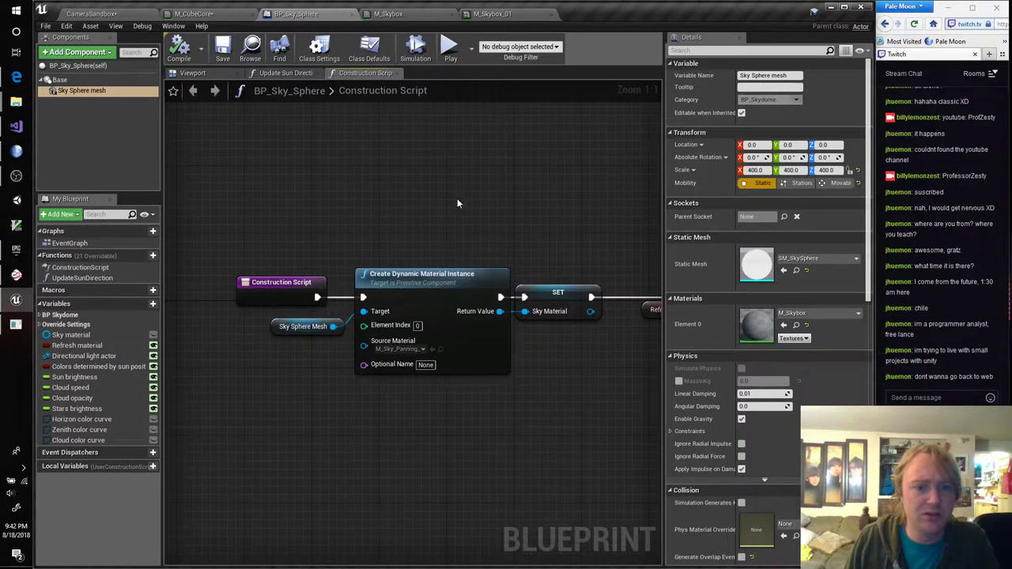
click(304, 327)
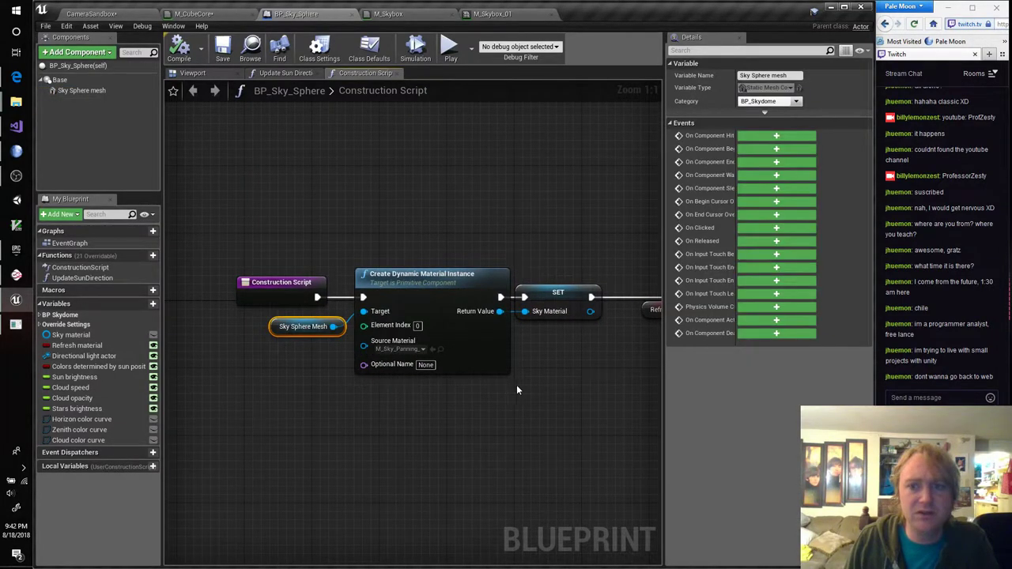
right_drag(570, 390, 500, 346)
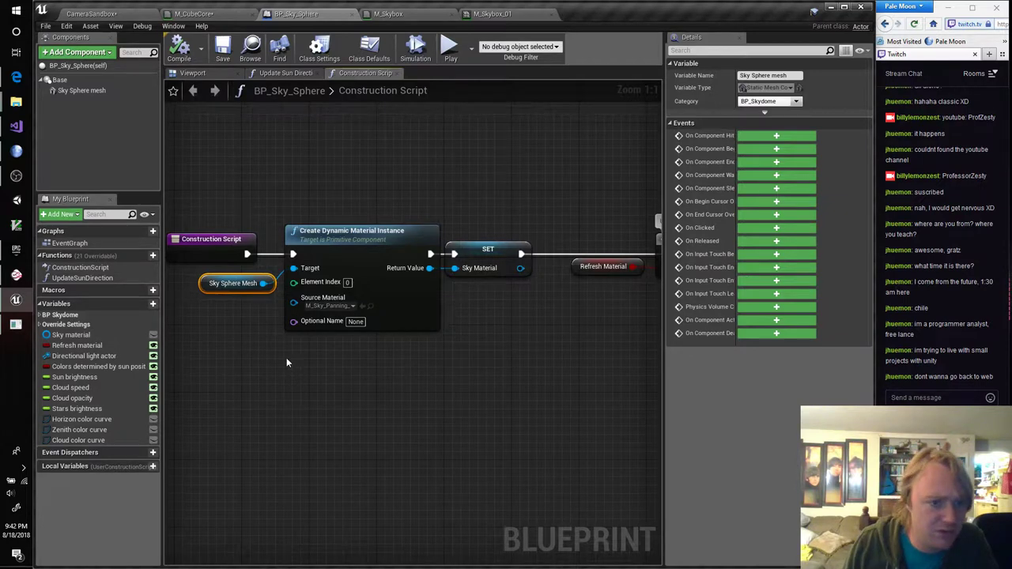
click(323, 307)
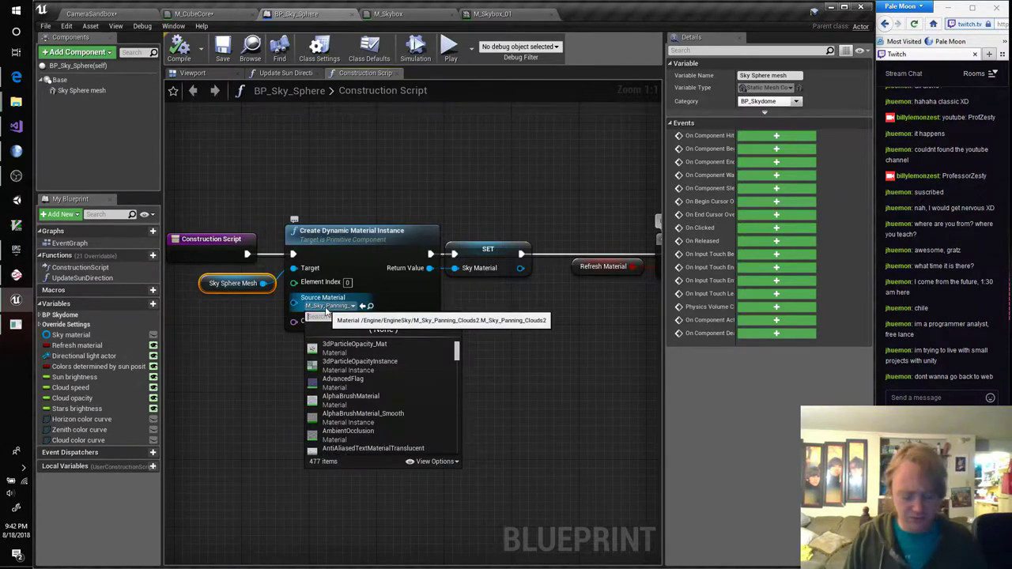
text(M_Sky)
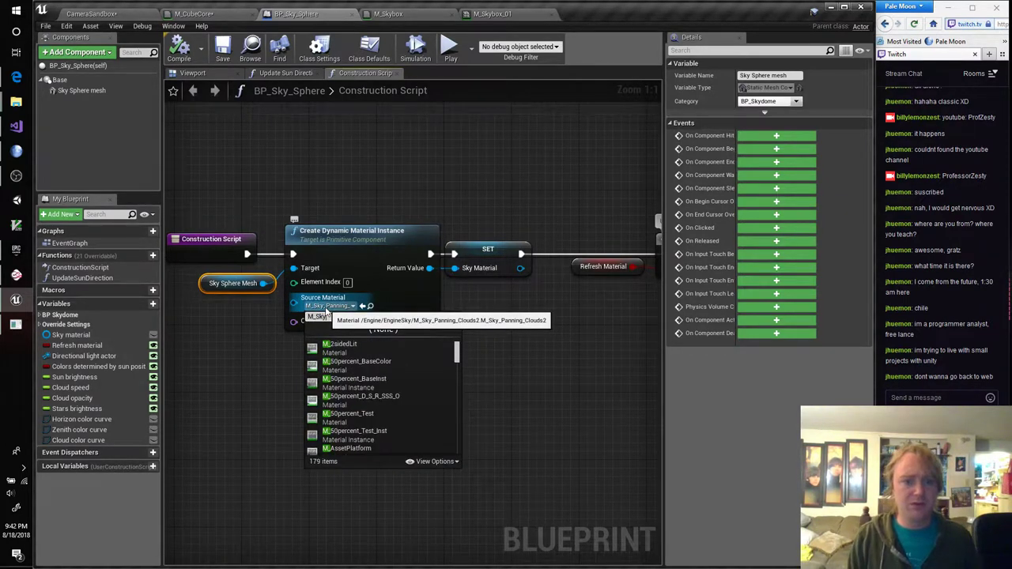
key(Down)
key(Down)
key(Down)
key(Down)
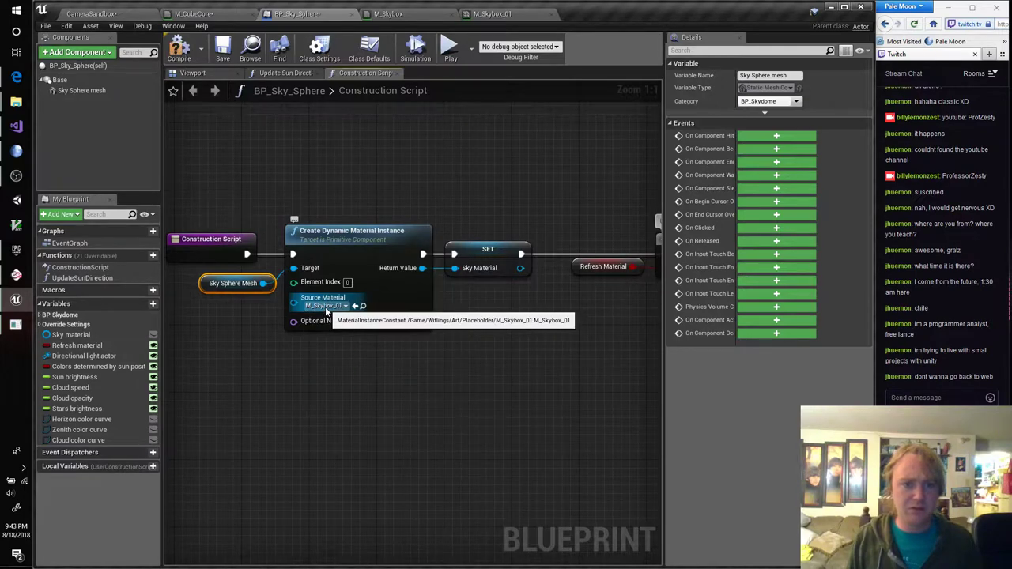
key(Return)
Pan across the Branch, Refresh Material, IsValid, Map Range and Make Rotator nodes
right_drag(554, 344, 325, 354)
right_drag(543, 419, 416, 282)
scroll(416, 282, down, 4)
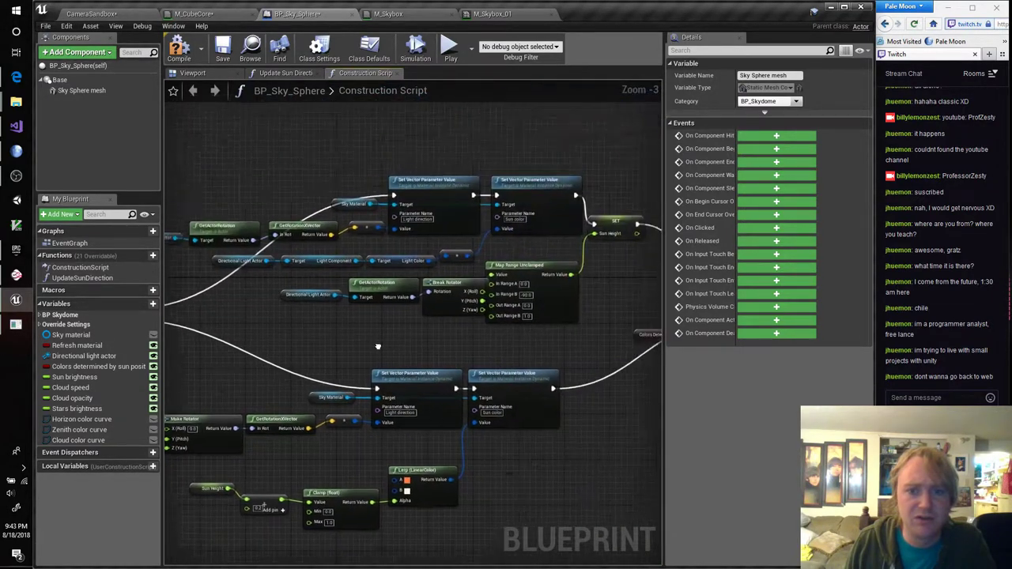
right_drag(377, 346, 395, 454)
right_drag(281, 450, 647, 393)
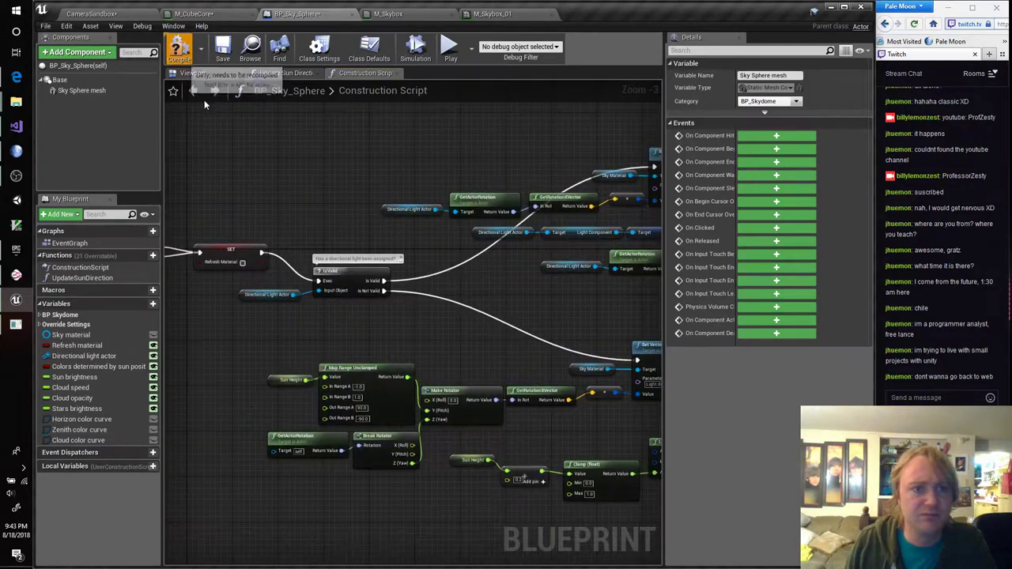
Tilt the CameraSandbox view up at the new sky, then reframe BP_Sky_Sphere's Construction Script around IsValid and Map Range
click(103, 14)
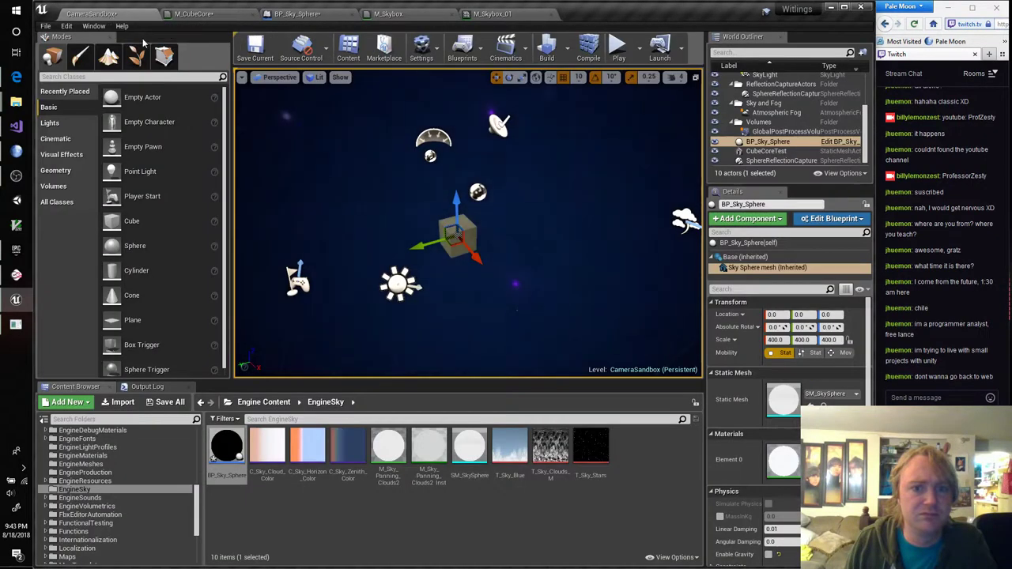
right_drag(524, 260, 569, 271)
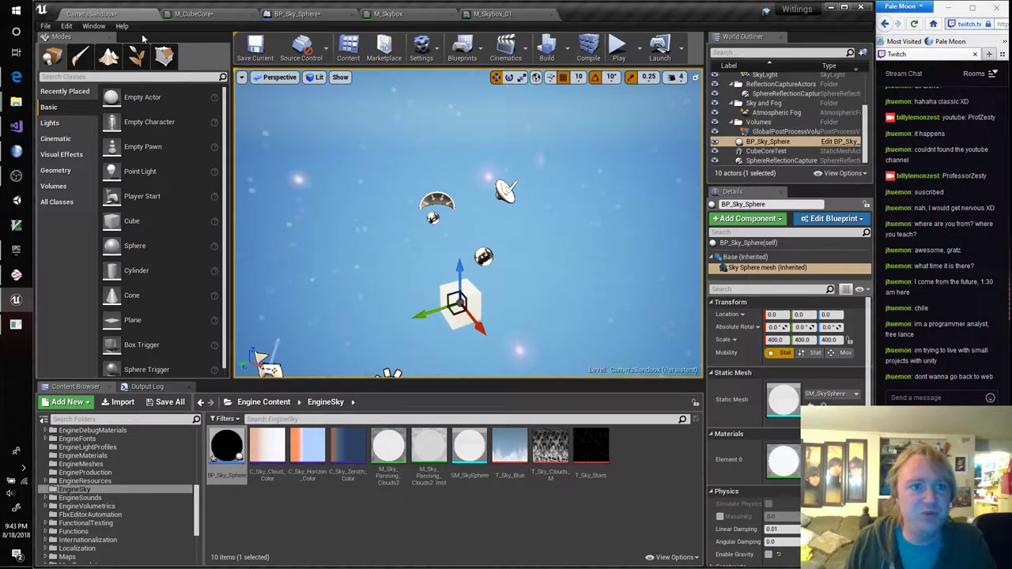
click(294, 14)
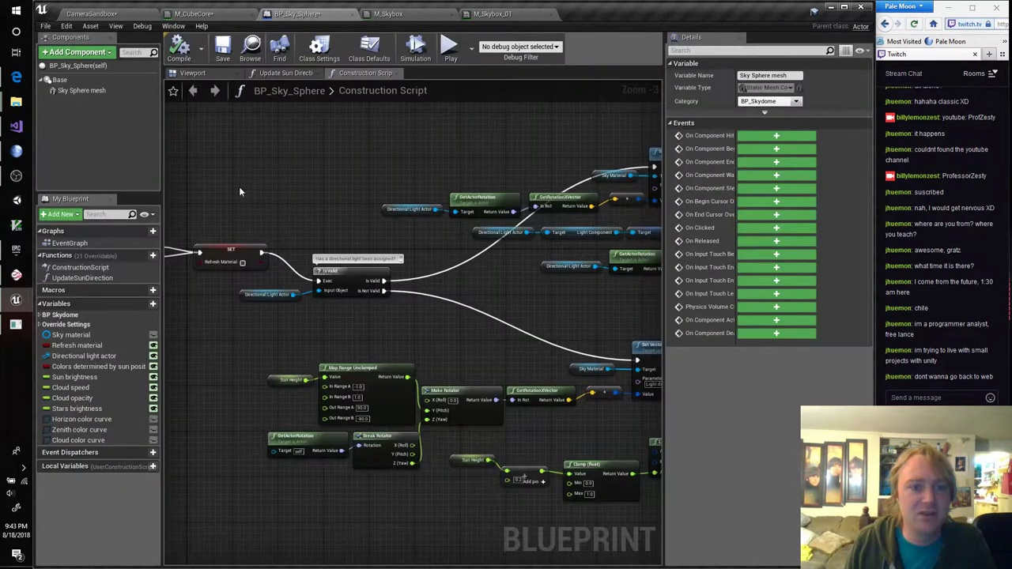
scroll(465, 185, up, 3)
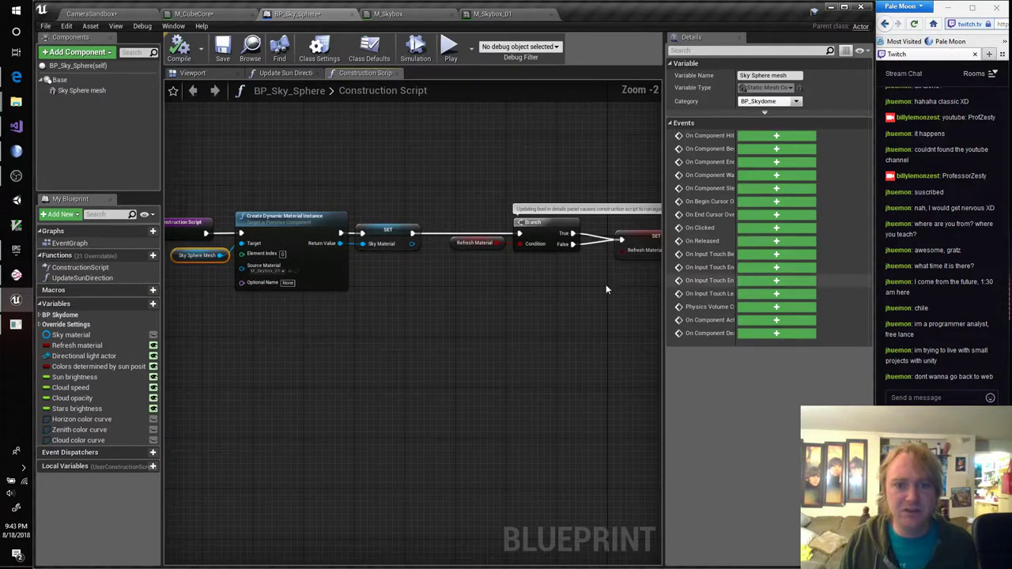
right_drag(606, 284, 510, 255)
scroll(510, 254, up, 1)
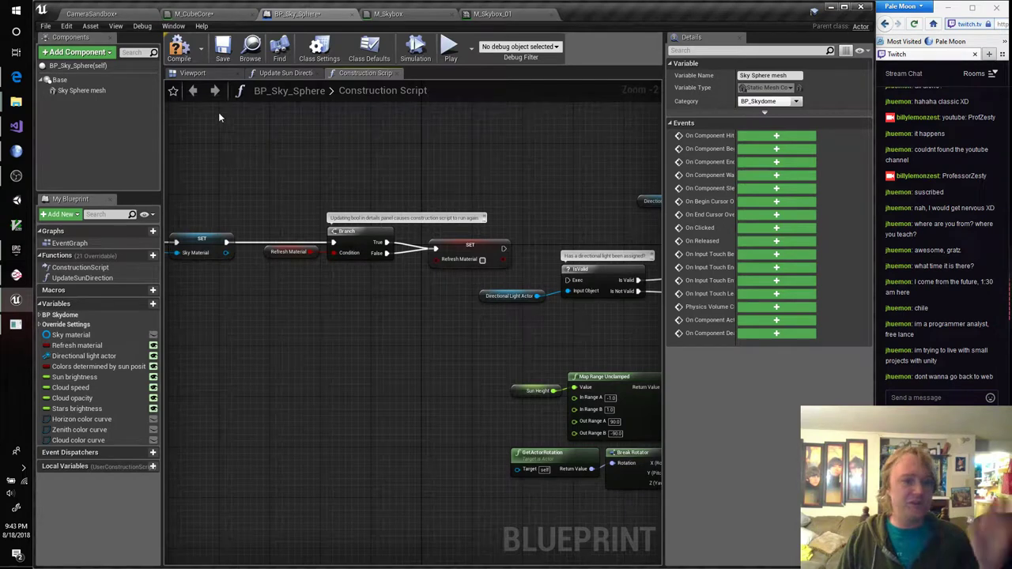
click(125, 14)
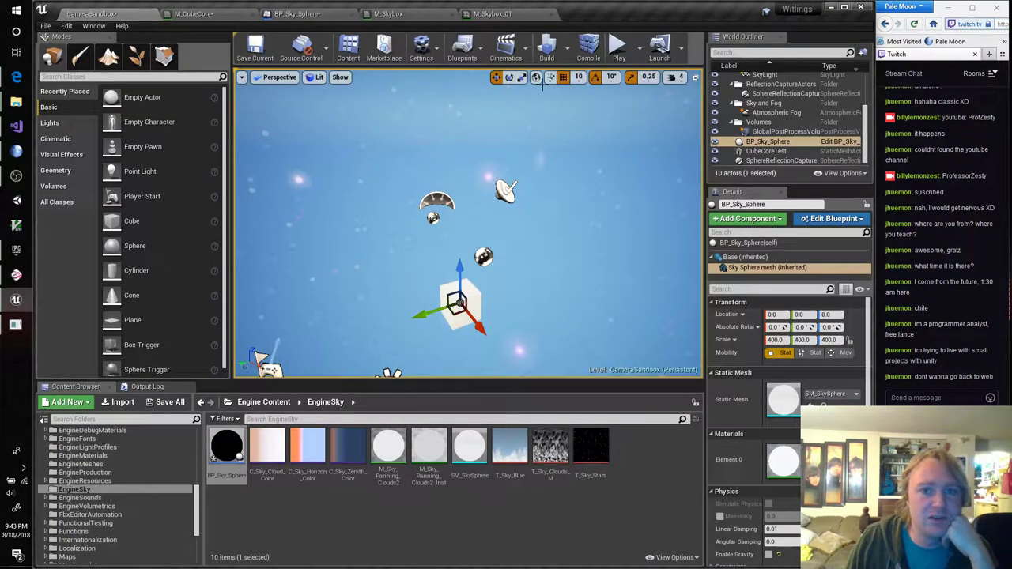
click(616, 49)
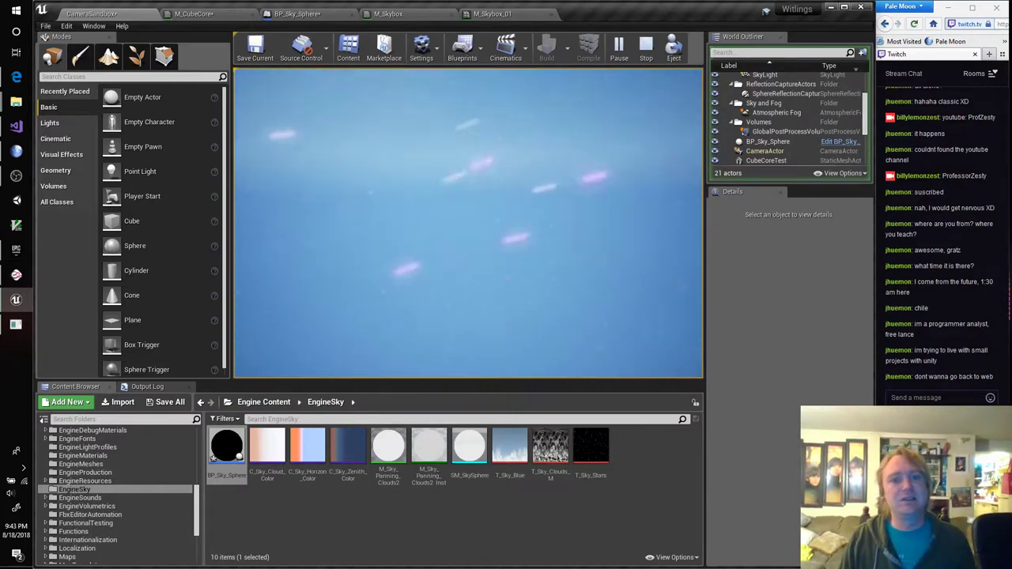
key(Escape)
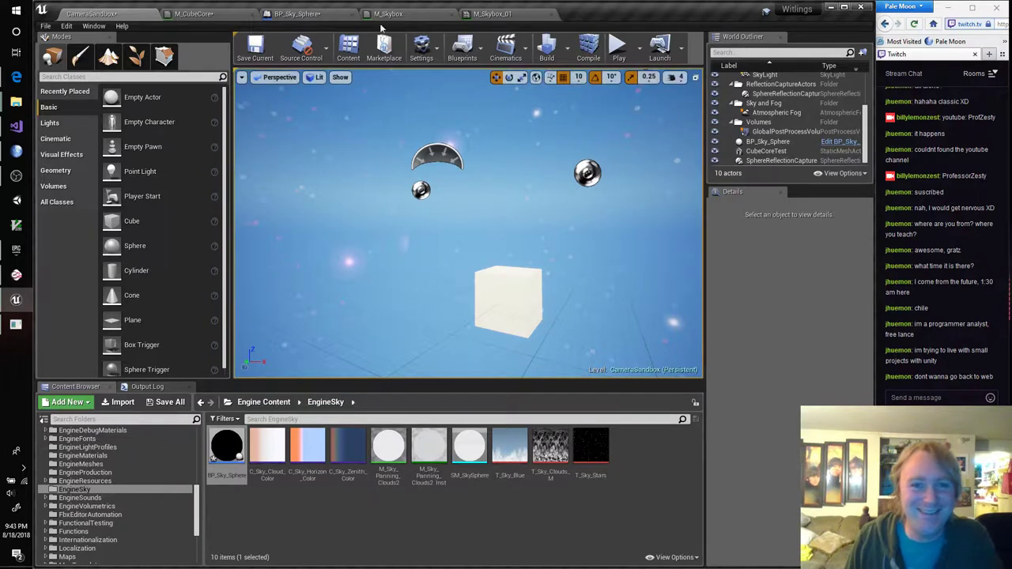
click(316, 16)
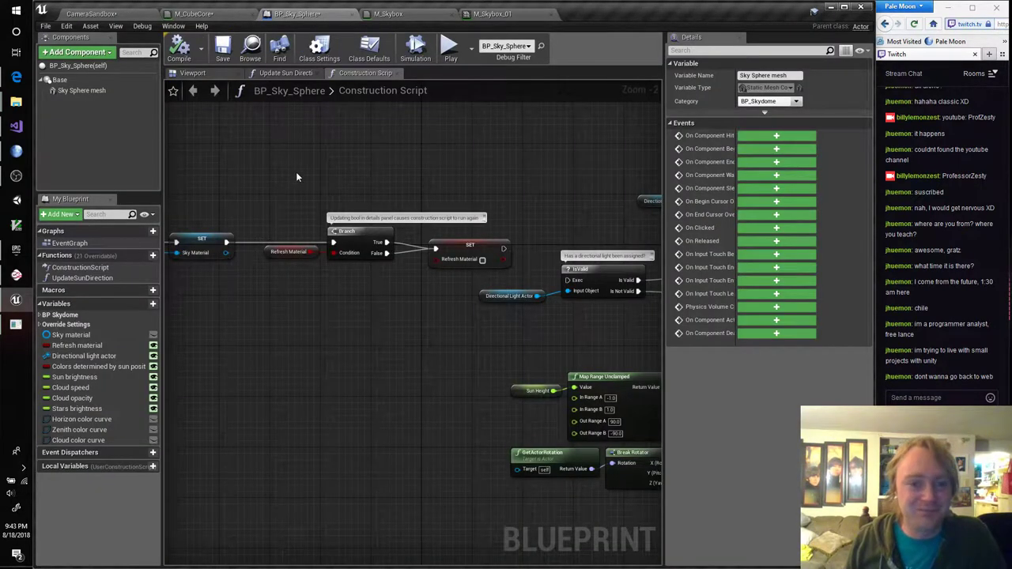
Review the Construction Script's dynamic material node and the Update Sun Direction function graph
right_drag(296, 177, 417, 165)
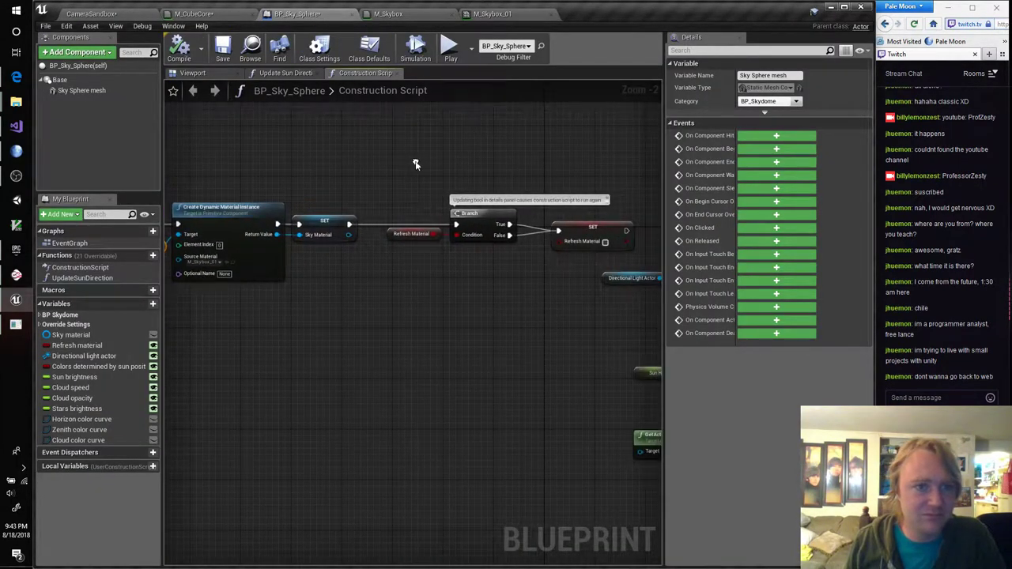
click(282, 73)
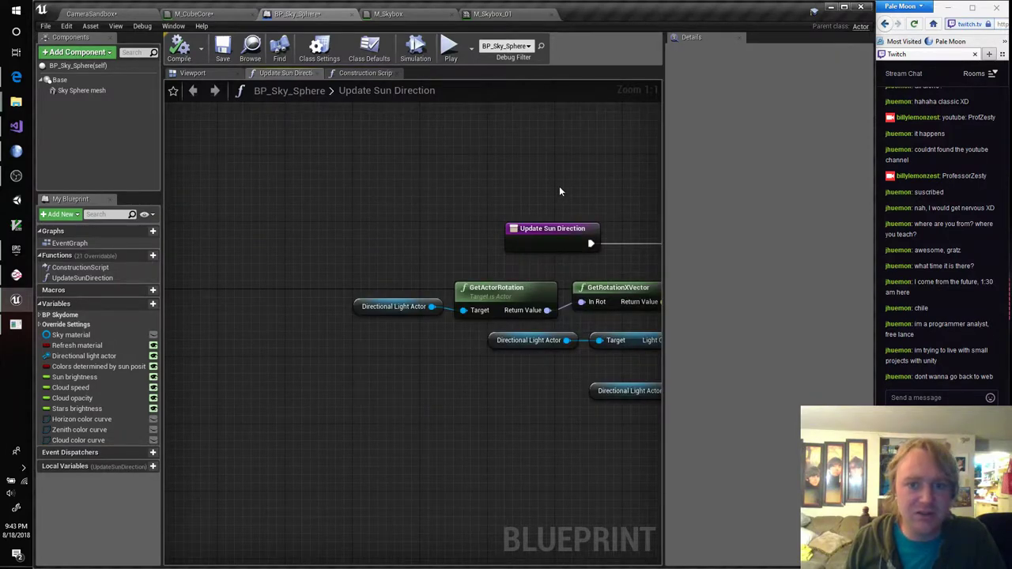
right_drag(559, 191, 259, 167)
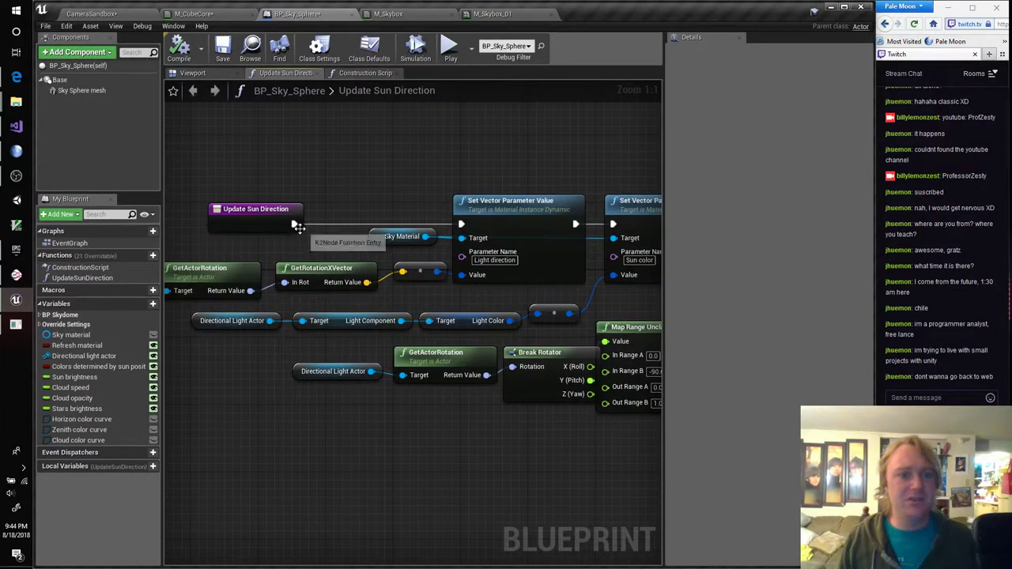
right_drag(411, 184, 398, 202)
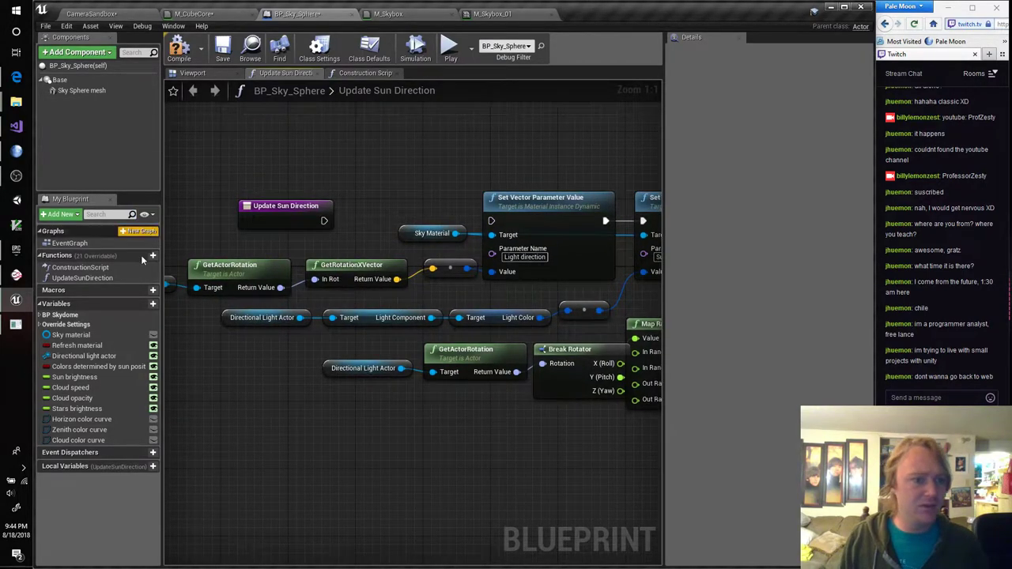
Check the empty Event Graph, revisit UpdateSunDirection, and compile BP_Sky_Sphere
click(75, 243)
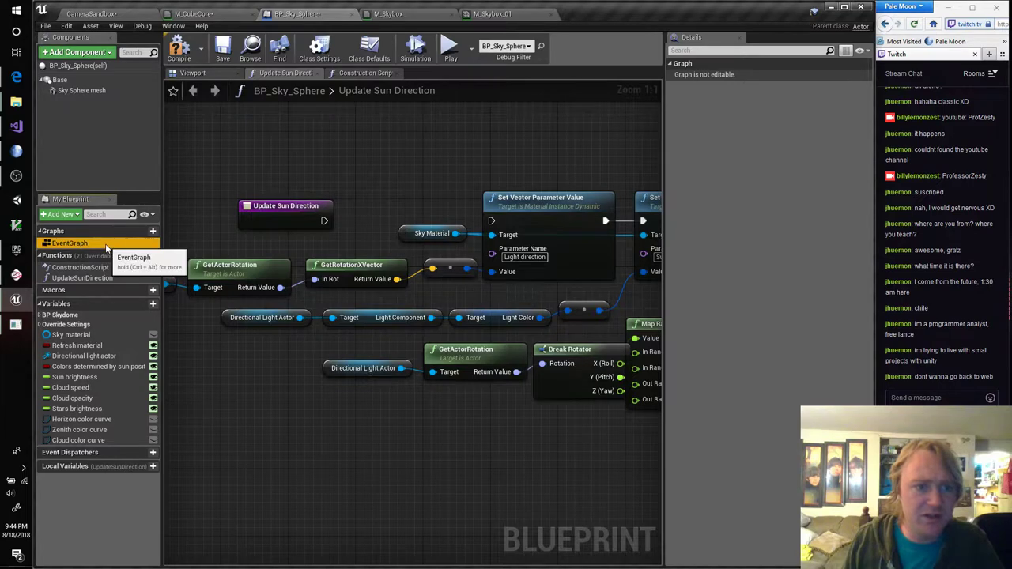
double_click(116, 246)
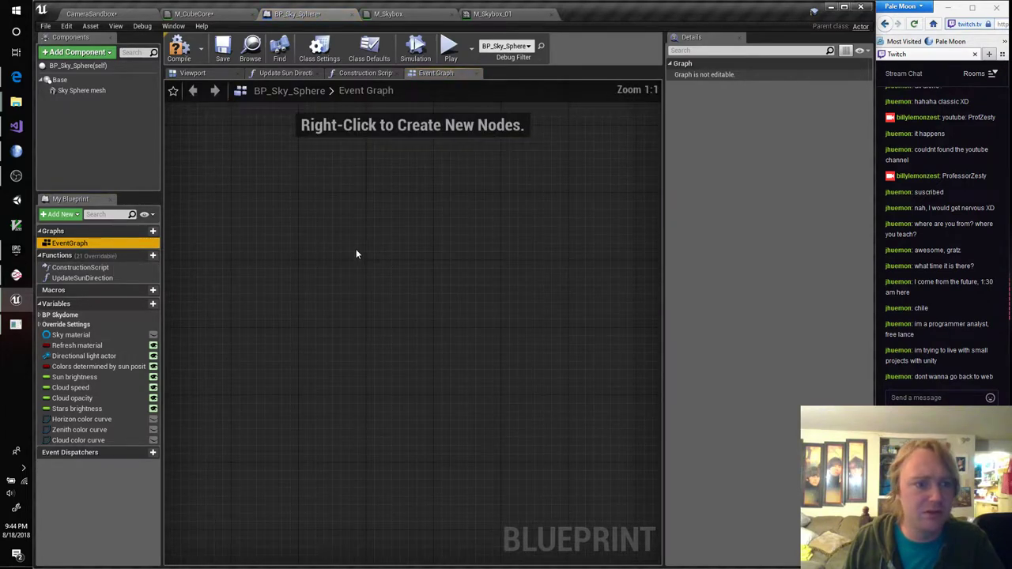
double_click(105, 278)
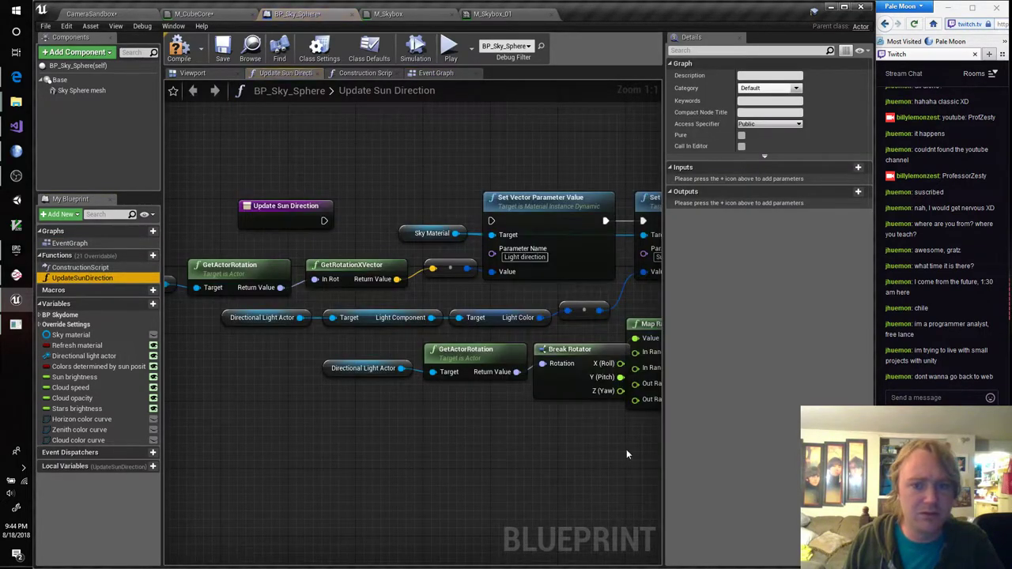
scroll(626, 449, up, 2)
right_drag(296, 402, 247, 439)
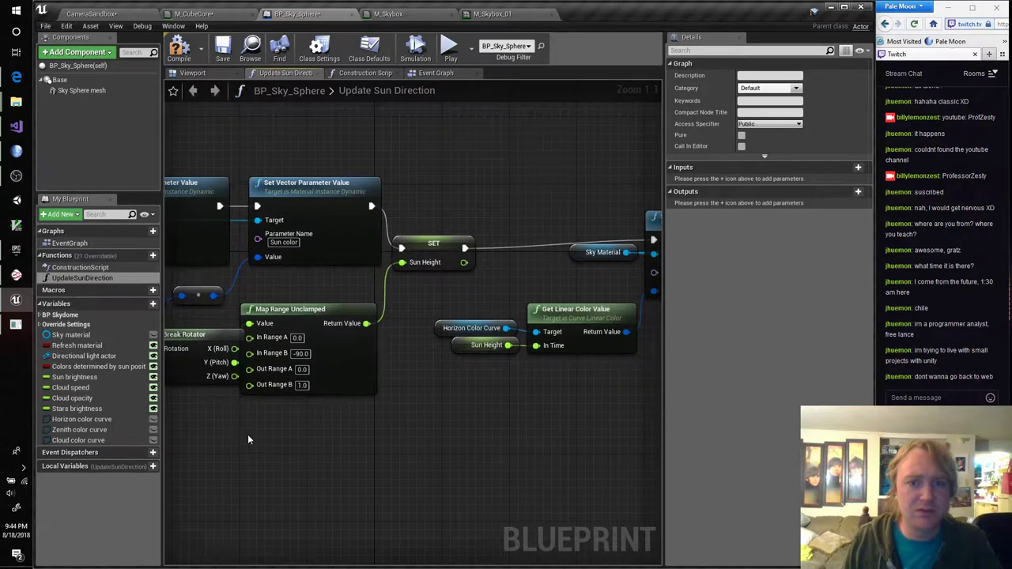
click(179, 50)
click(127, 14)
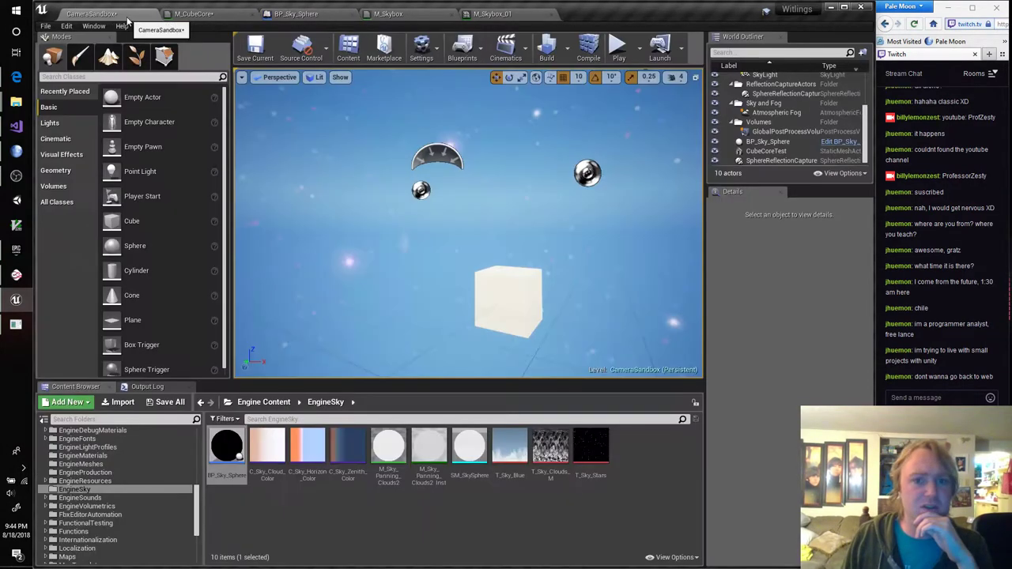
click(619, 47)
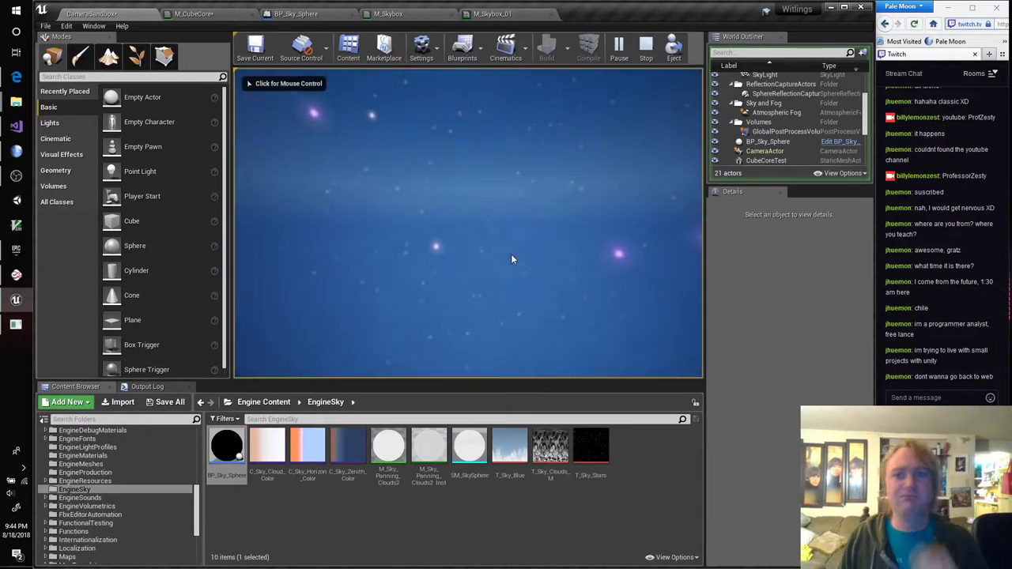
key(Escape)
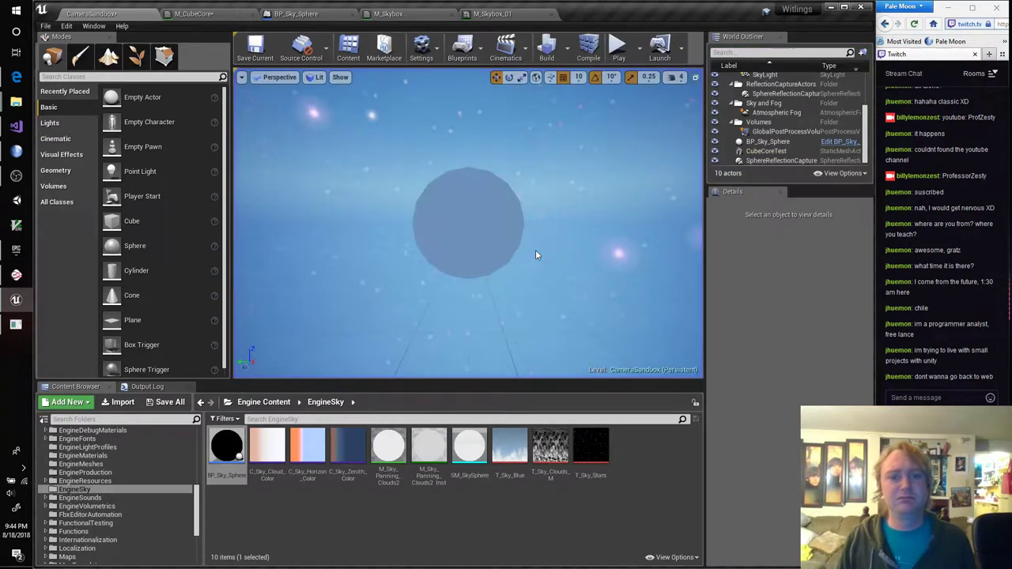
right_drag(524, 240, 463, 215)
In Edge, expand the Spacescape save code in the skybox article and open skybox_import_settings.png
key(alt+Tab)
click(470, 220)
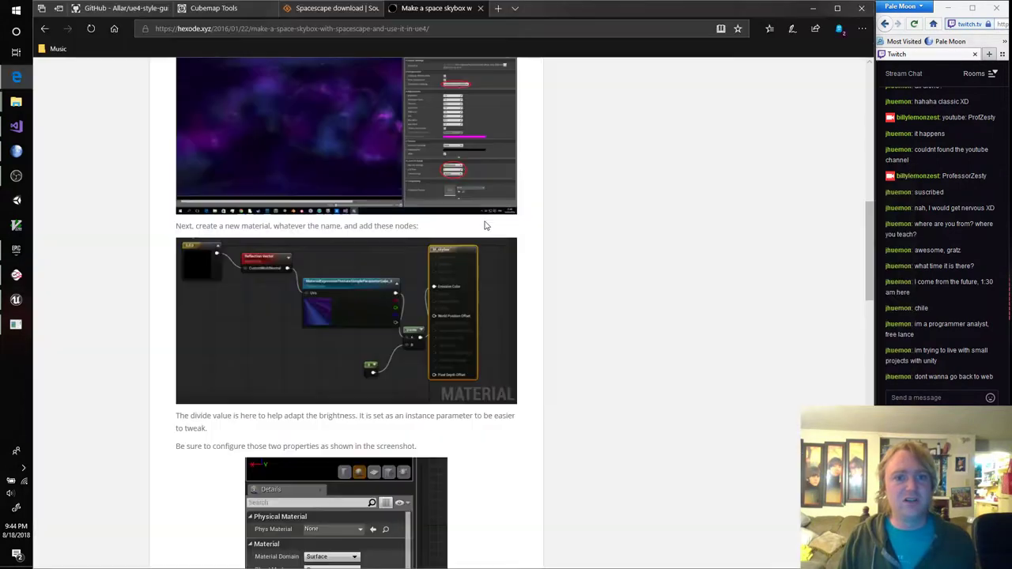
scroll(596, 242, up, 10)
scroll(594, 259, down, 5)
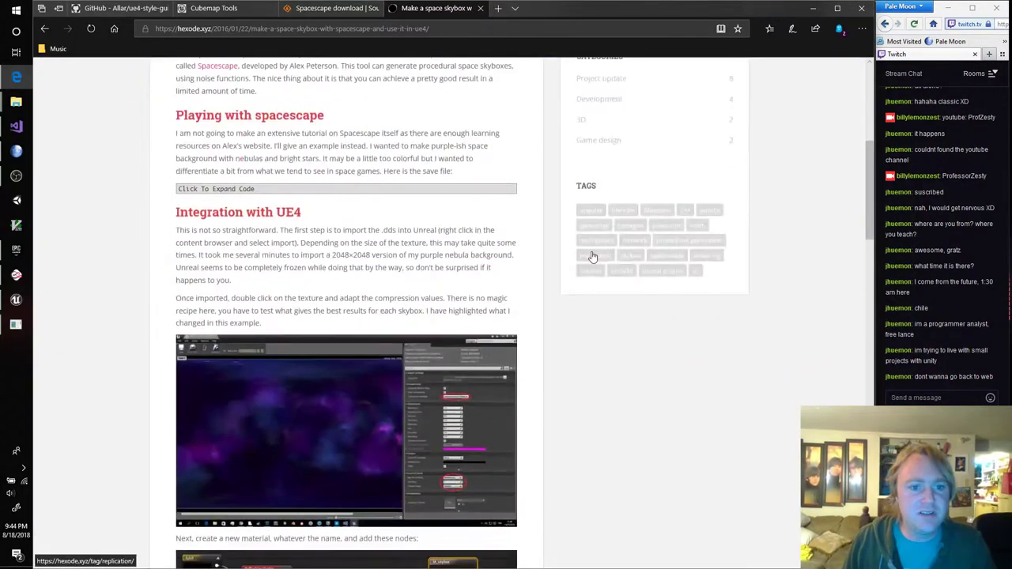
click(332, 190)
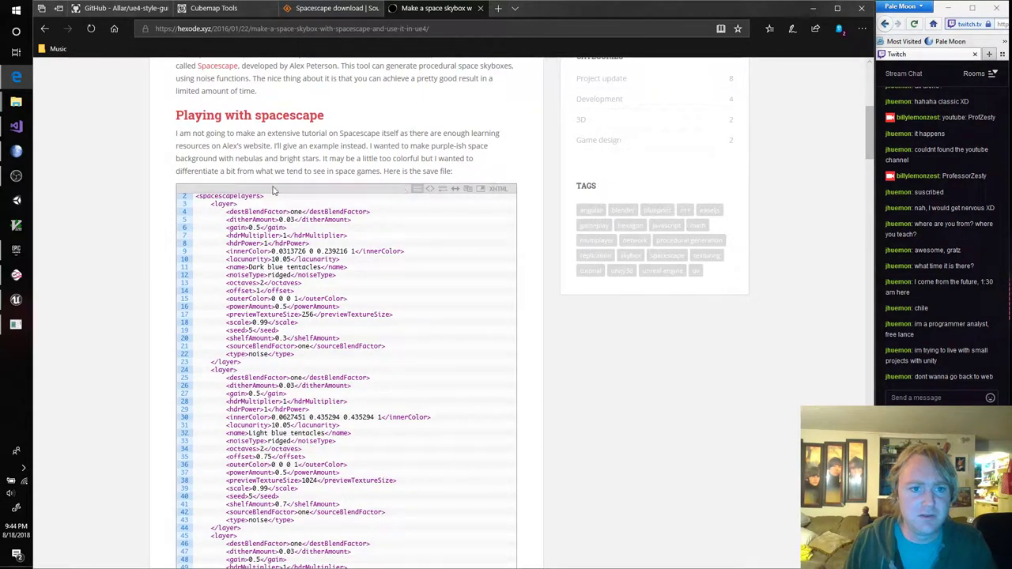
scroll(168, 199, down, 20)
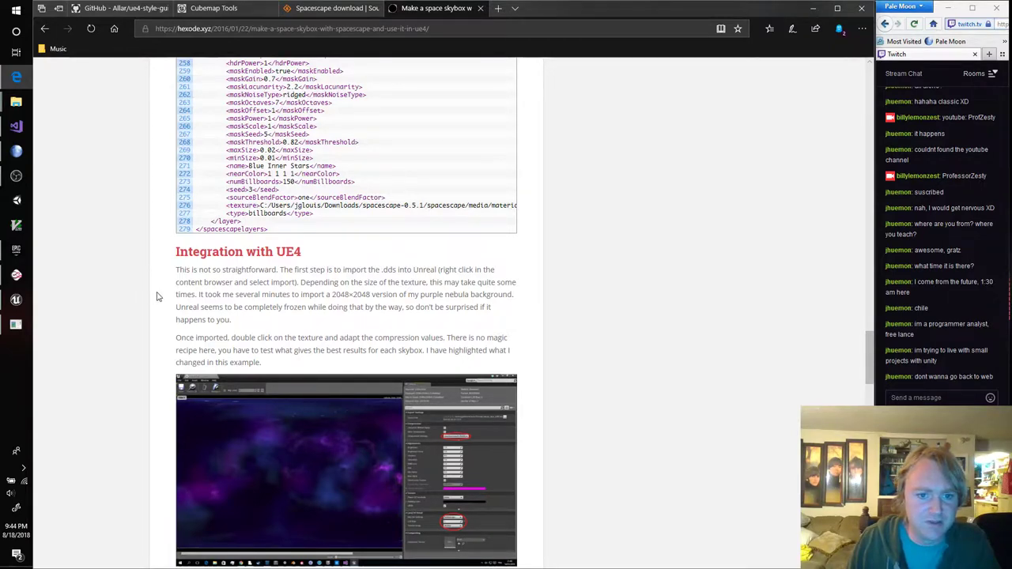
scroll(162, 297, down, 3)
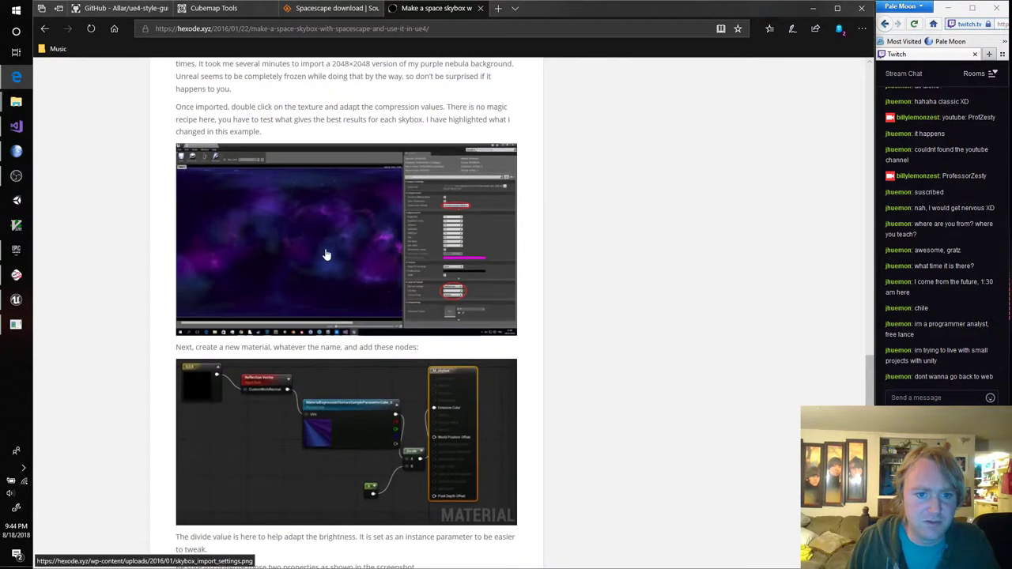
click(328, 255)
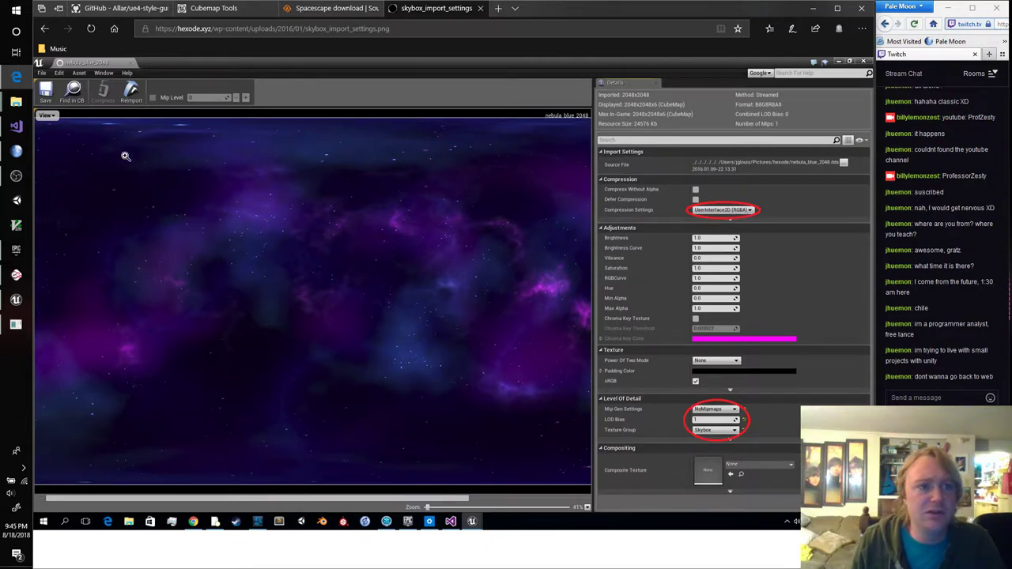
Open the TC_Skybox_01 texture from the Witlings/Art/Placeholder folder
click(16, 300)
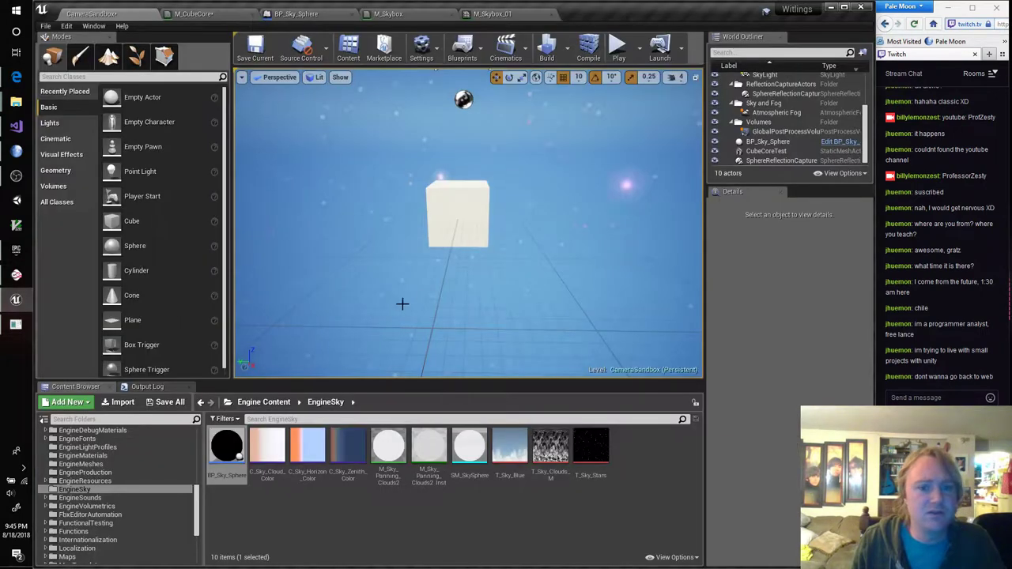
scroll(51, 467, up, 5)
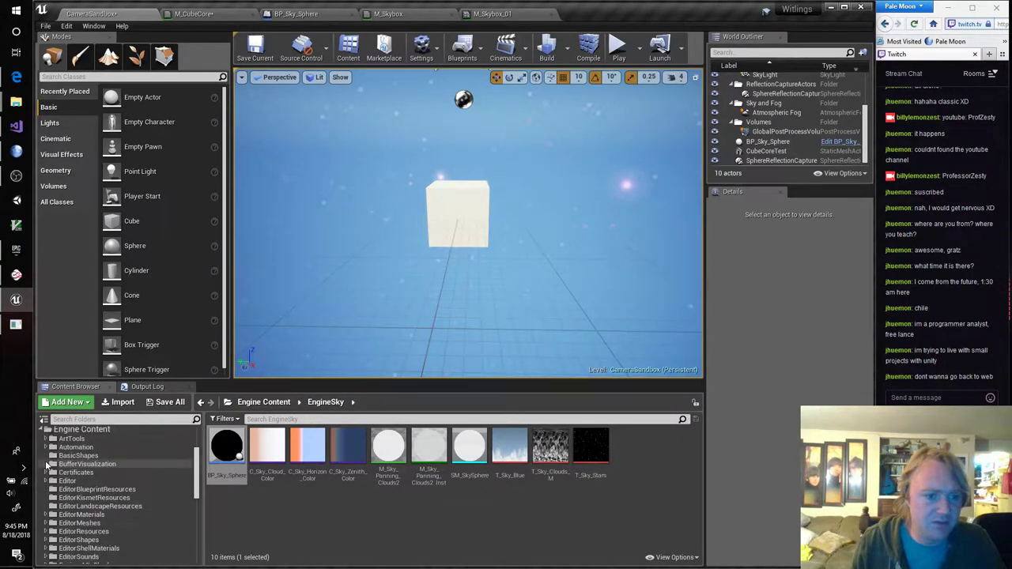
click(46, 463)
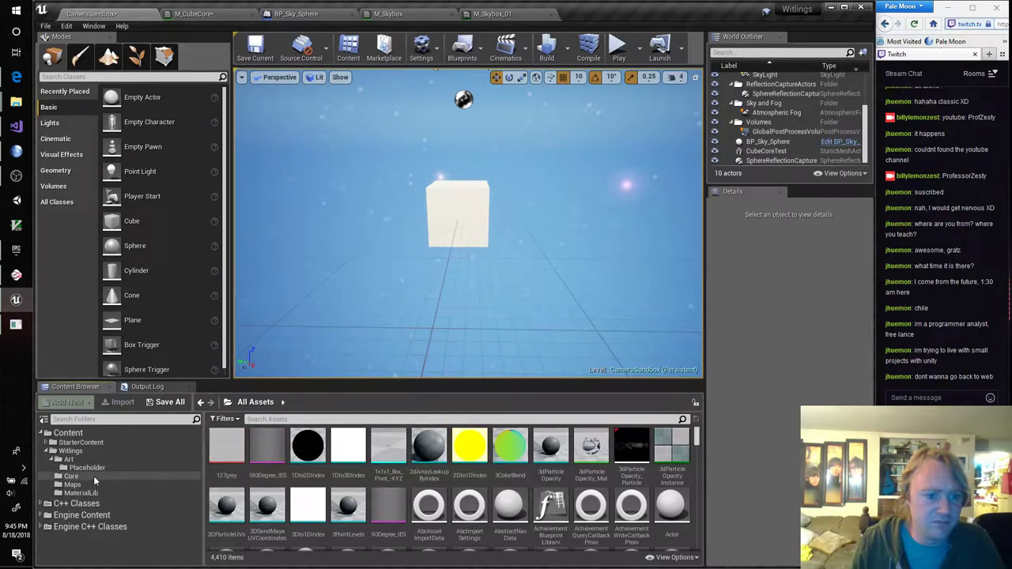
click(87, 467)
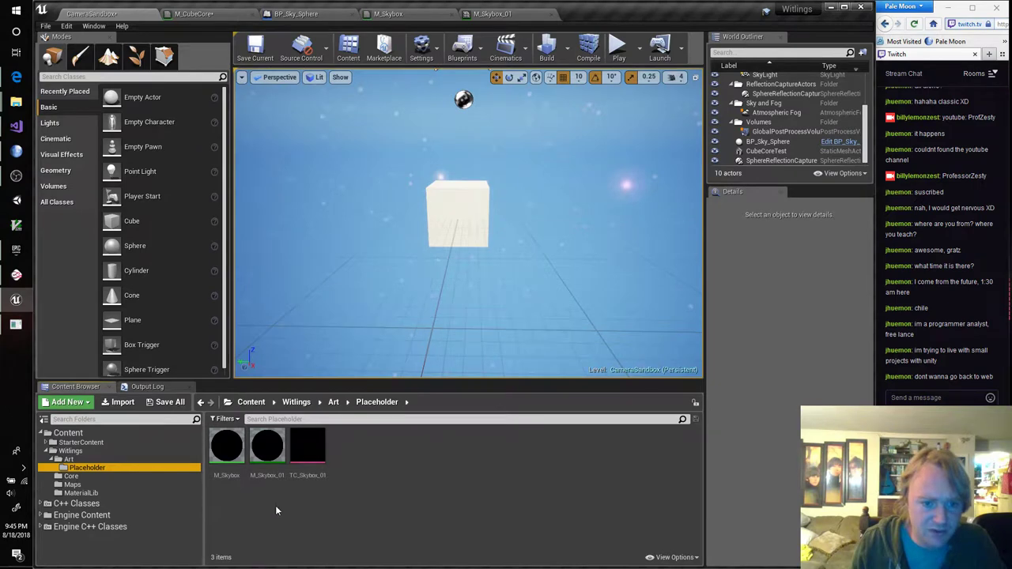
double_click(308, 449)
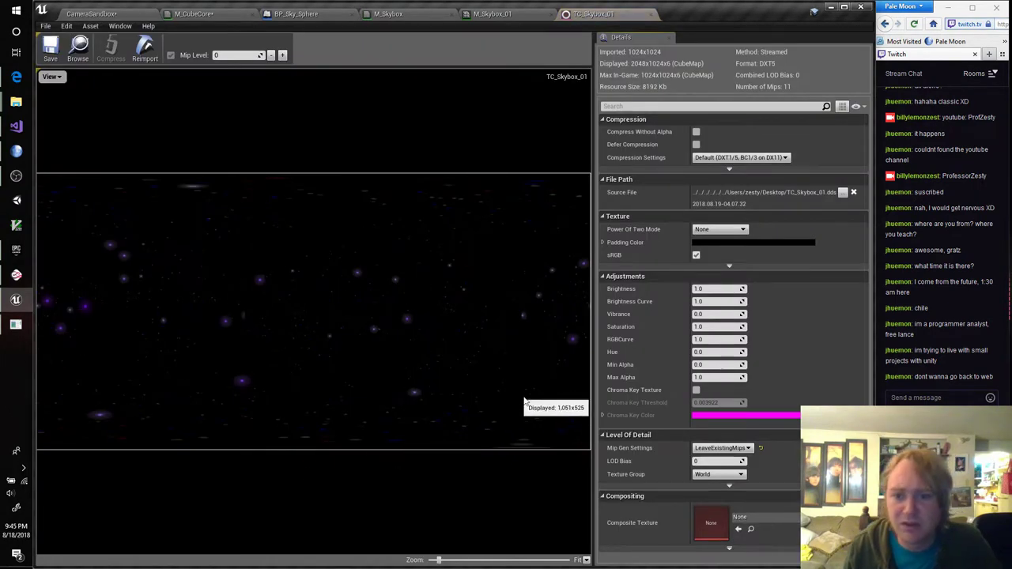
Set TC_Skybox_01 to Skybox group, LOD Bias 1, NoMipmaps and Pad to Power Of Two
click(734, 476)
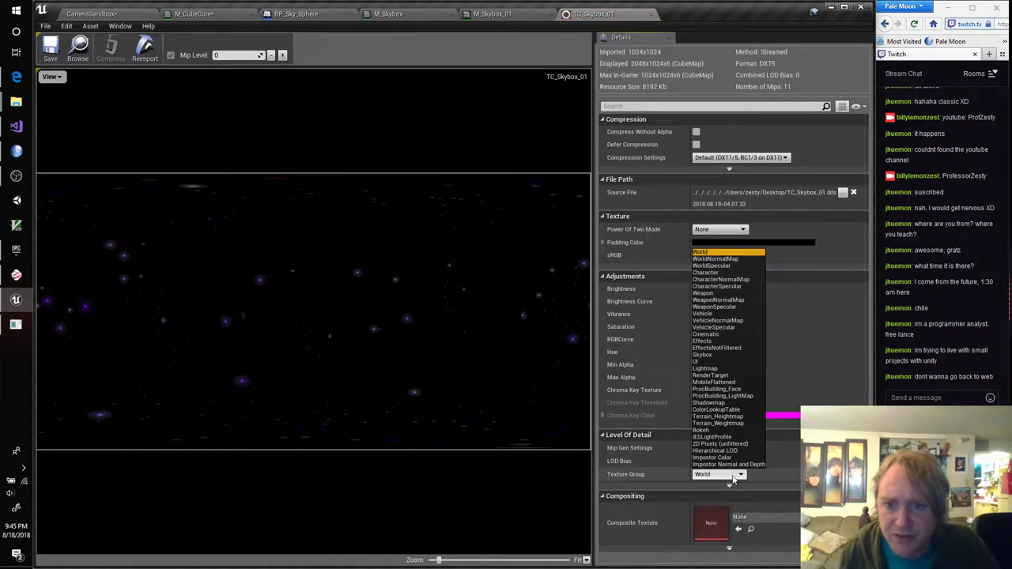
click(711, 354)
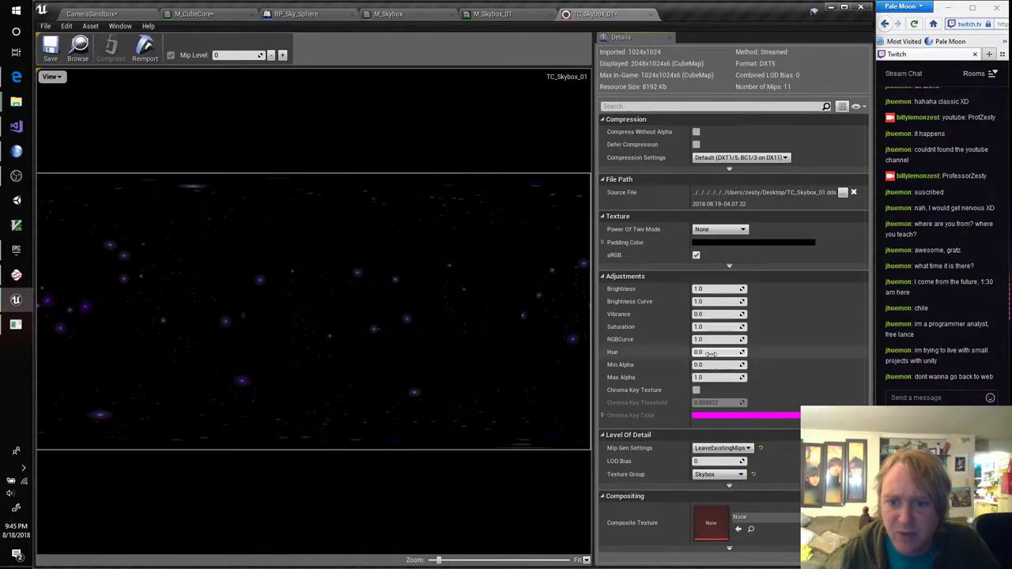
click(738, 461)
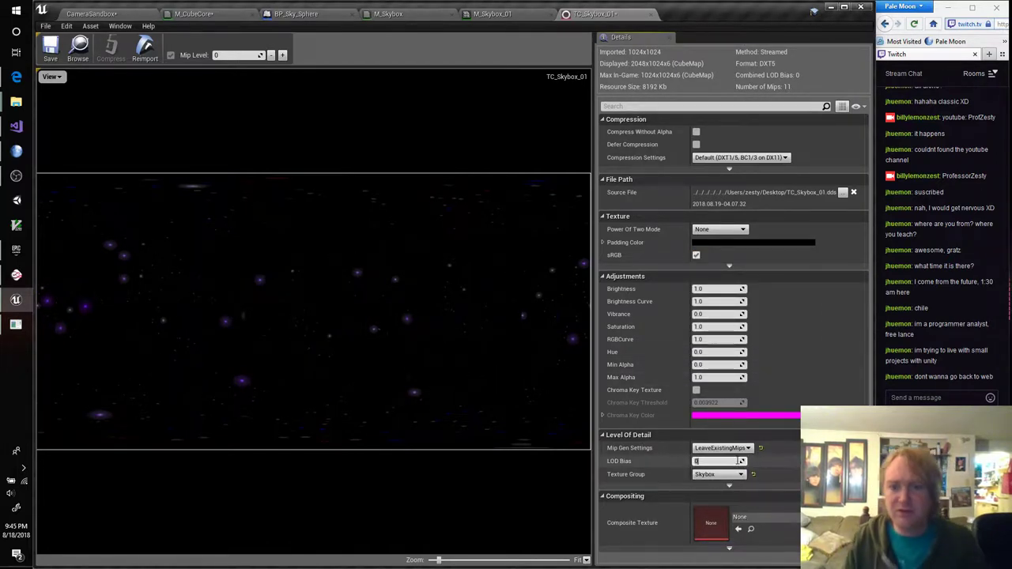
text(1)
click(744, 449)
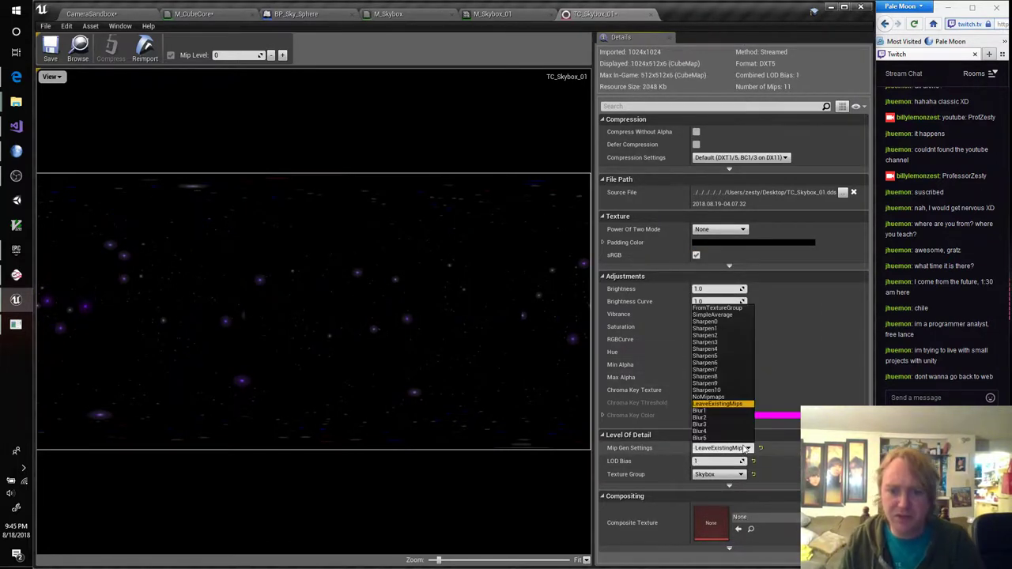
click(736, 397)
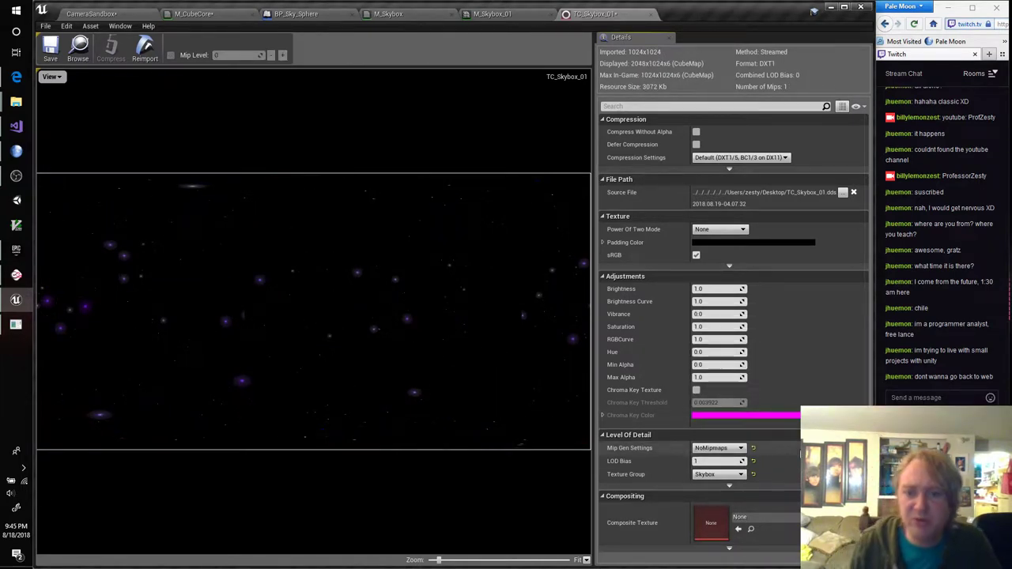
click(721, 229)
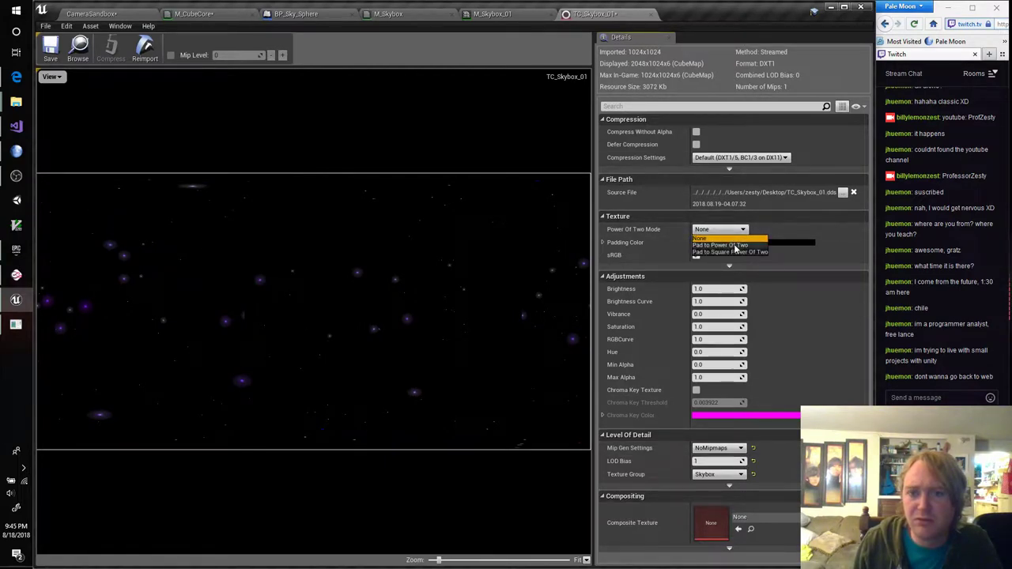
click(731, 245)
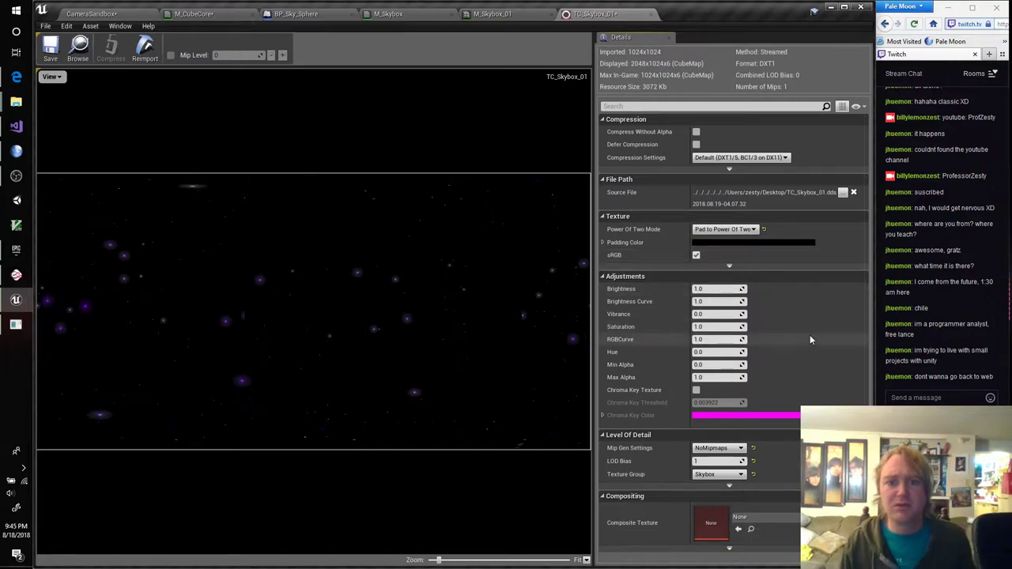
After checking the reference, set UserInterface2D (RGBA) compression and save the texture
key(alt+Tab)
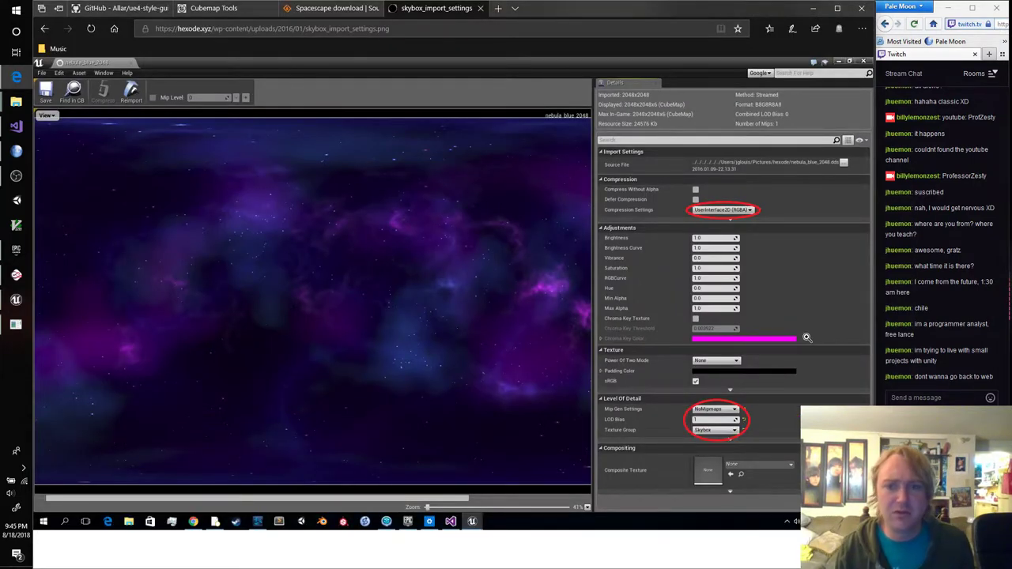
key(alt+Tab)
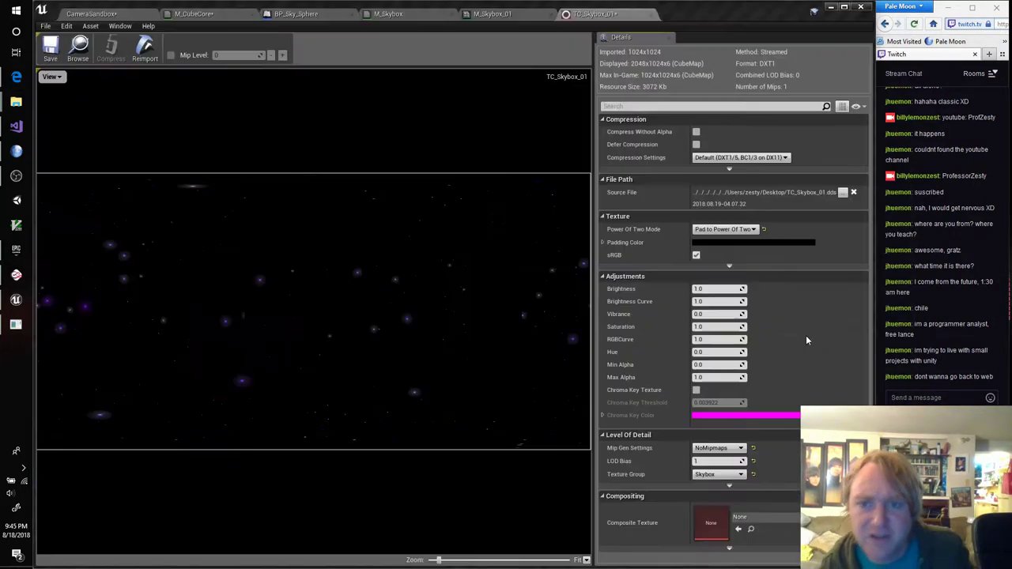
click(740, 158)
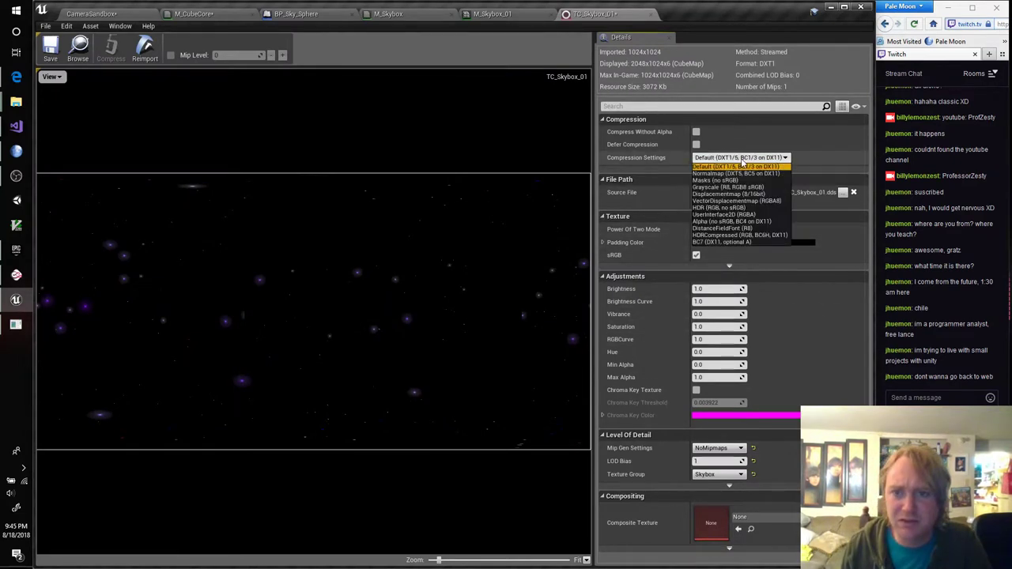
click(747, 214)
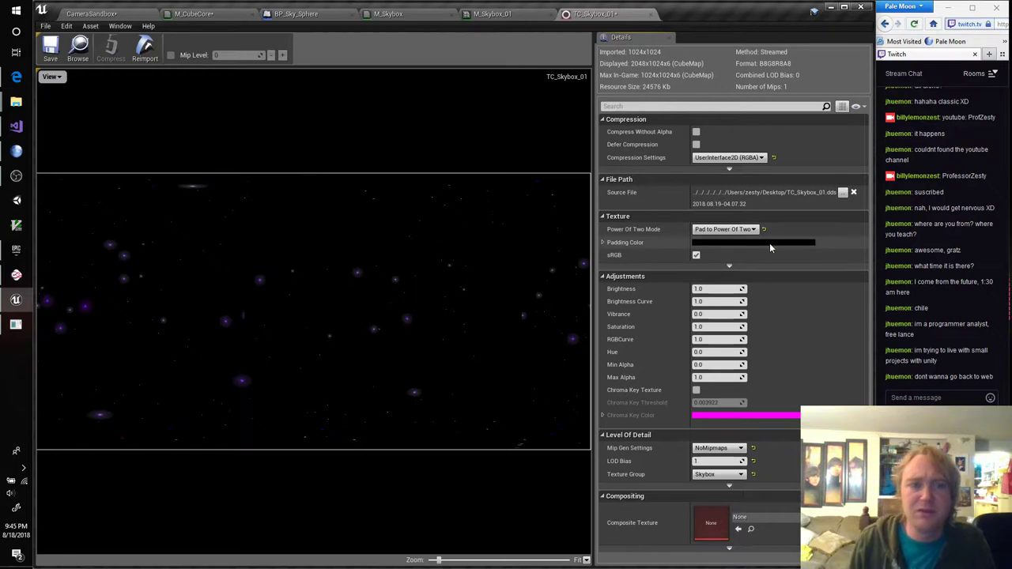
click(50, 57)
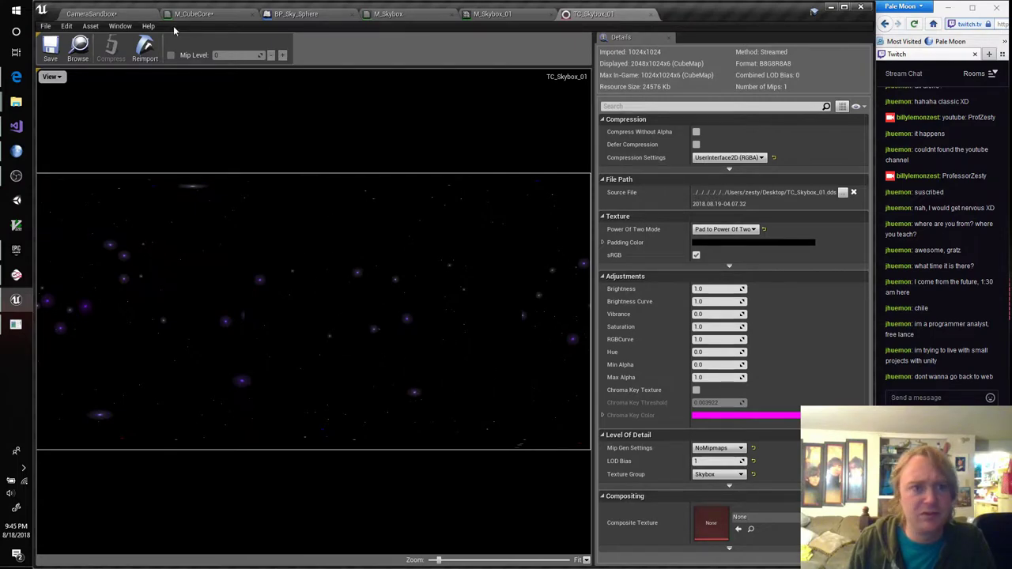
click(122, 16)
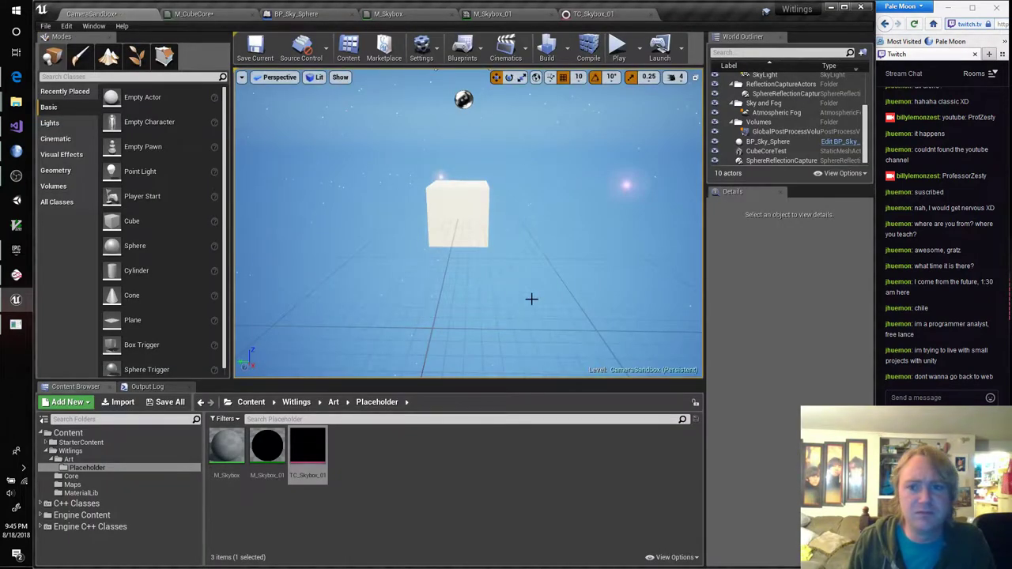
Delete the GlobalPostProcessVolume, then undo to restore it
click(795, 132)
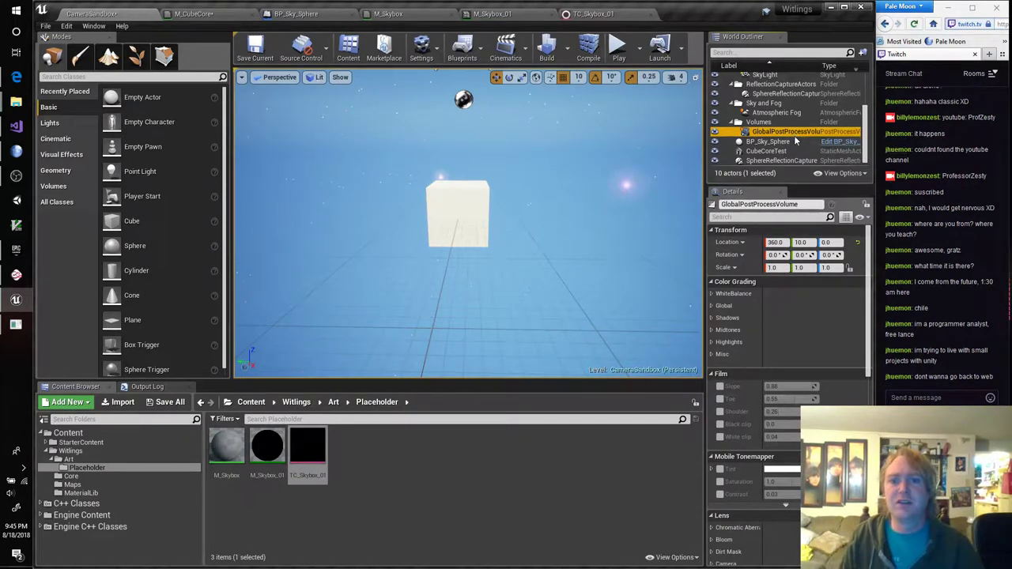
key(Delete)
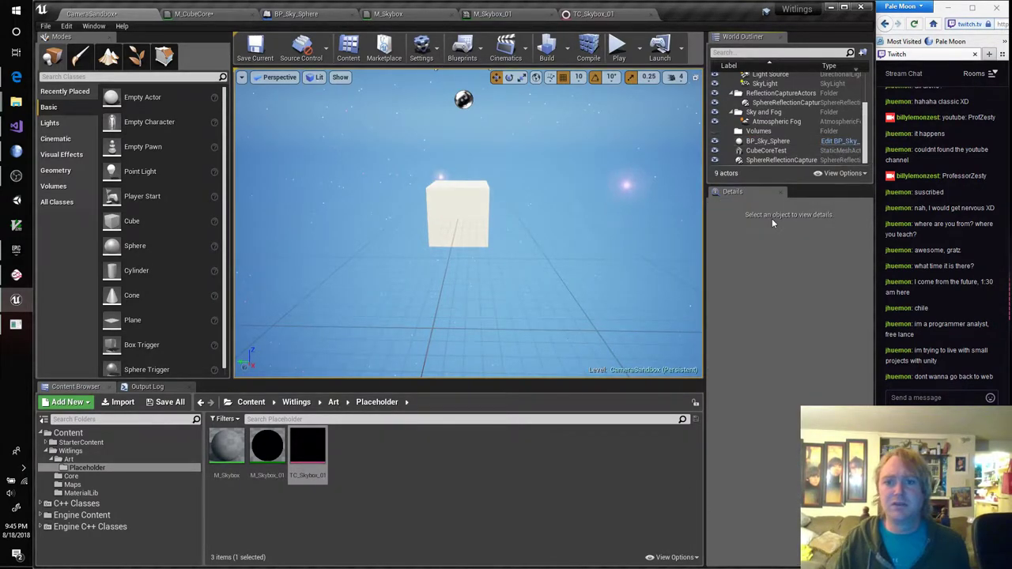
key(ctrl+z)
Delete Atmospheric Fog to reveal the starry sky and play-test the level
click(783, 123)
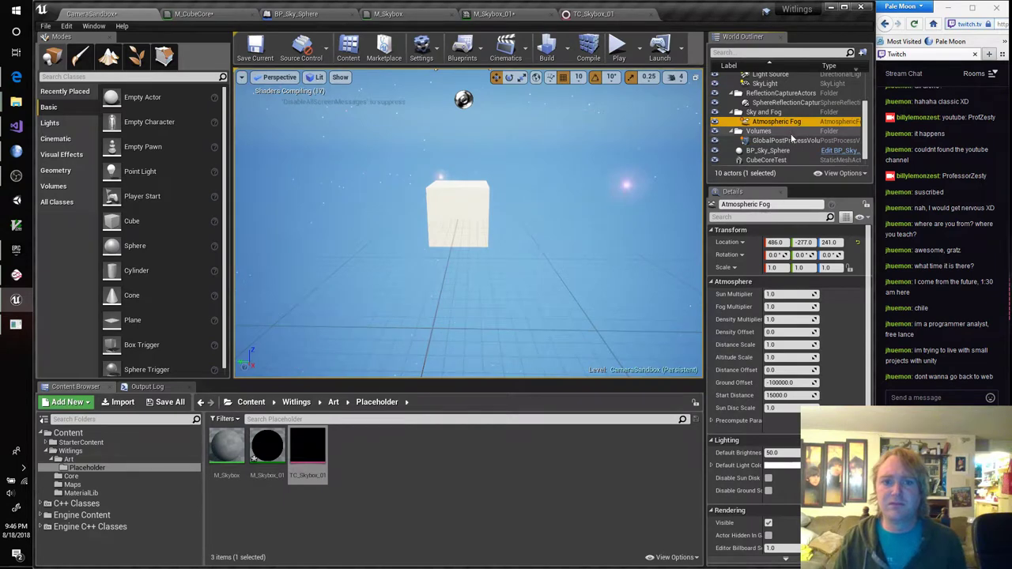
key(Delete)
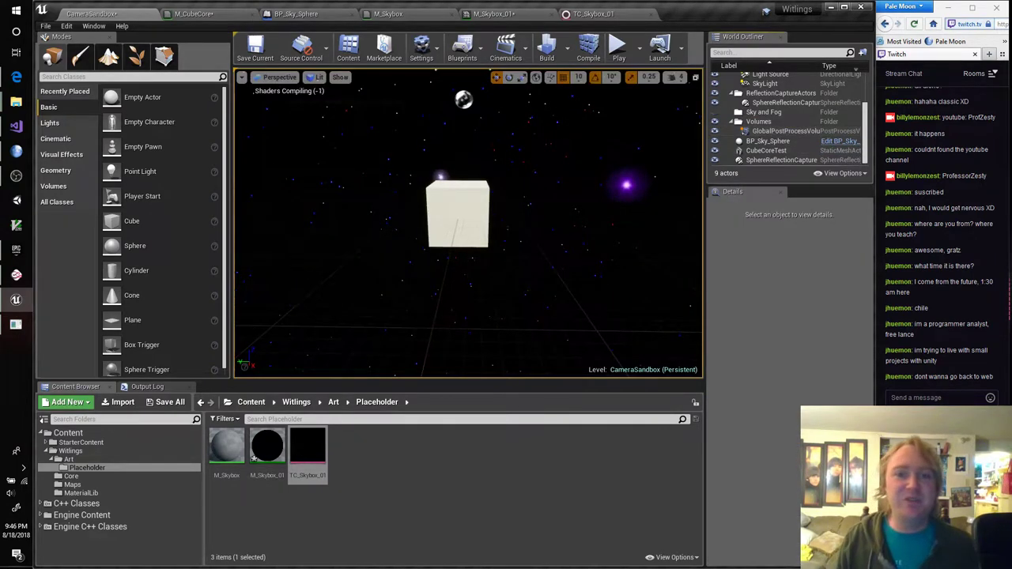
right_drag(474, 237, 260, 79)
key(alt+p)
click(599, 94)
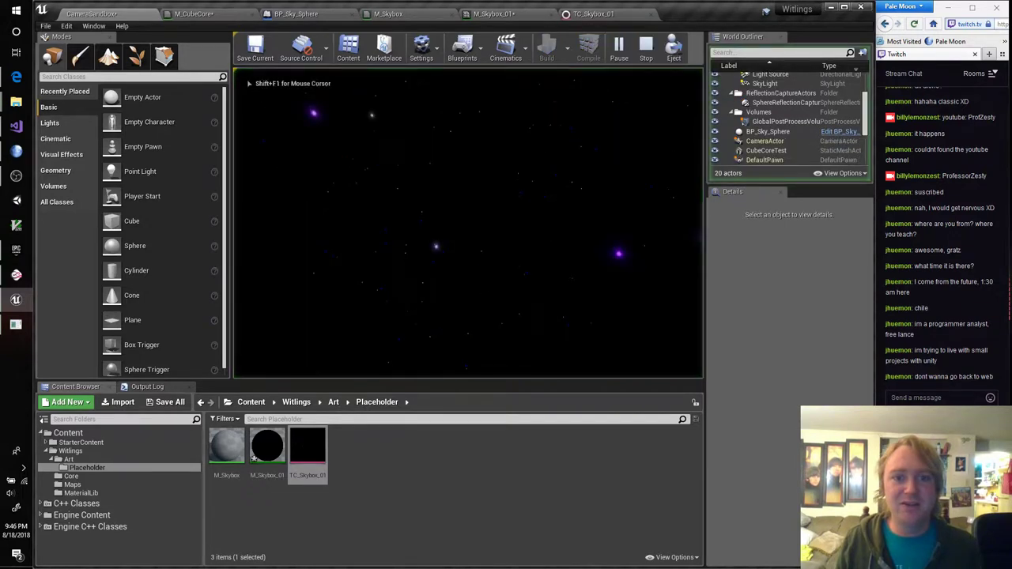
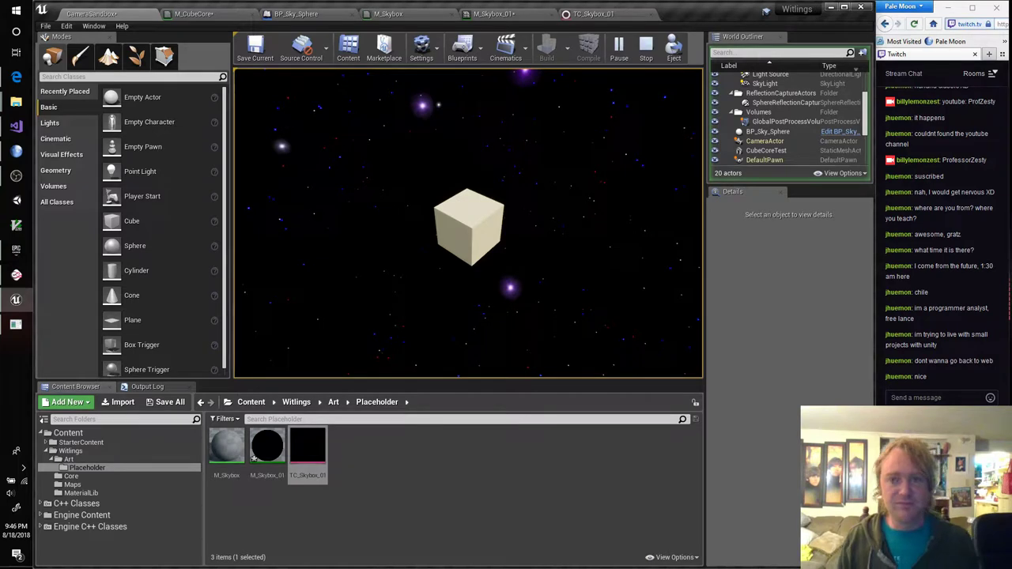
Stop play, save the M_Skybox_01 material and browse to the empty Witlings/Core folder
key(Escape)
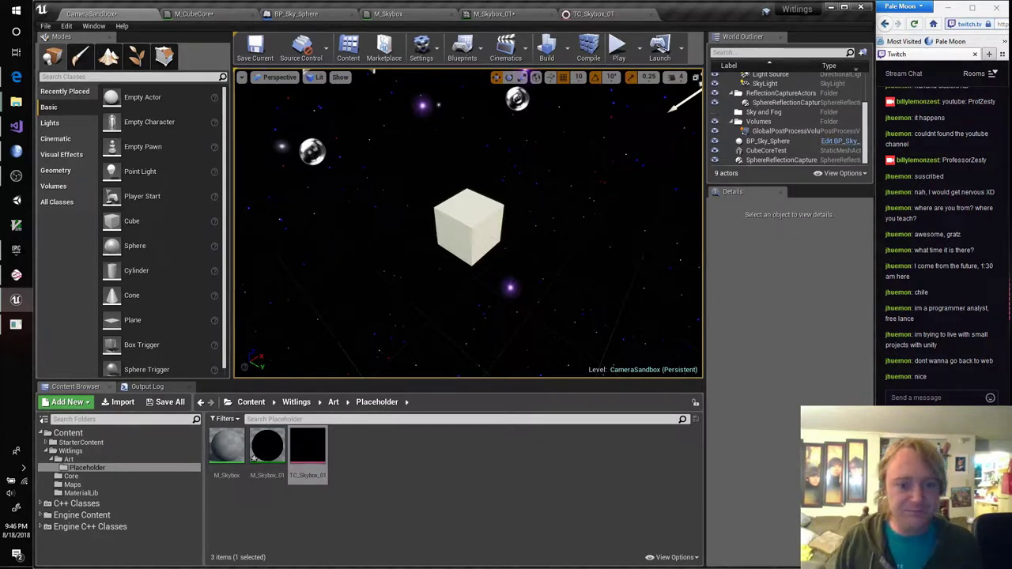
click(268, 447)
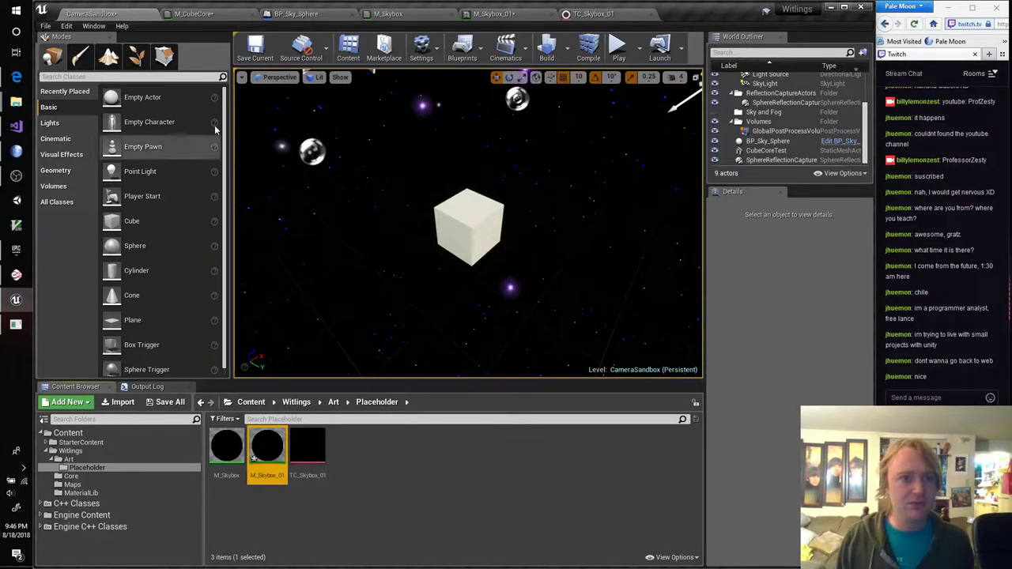
key(ctrl+s)
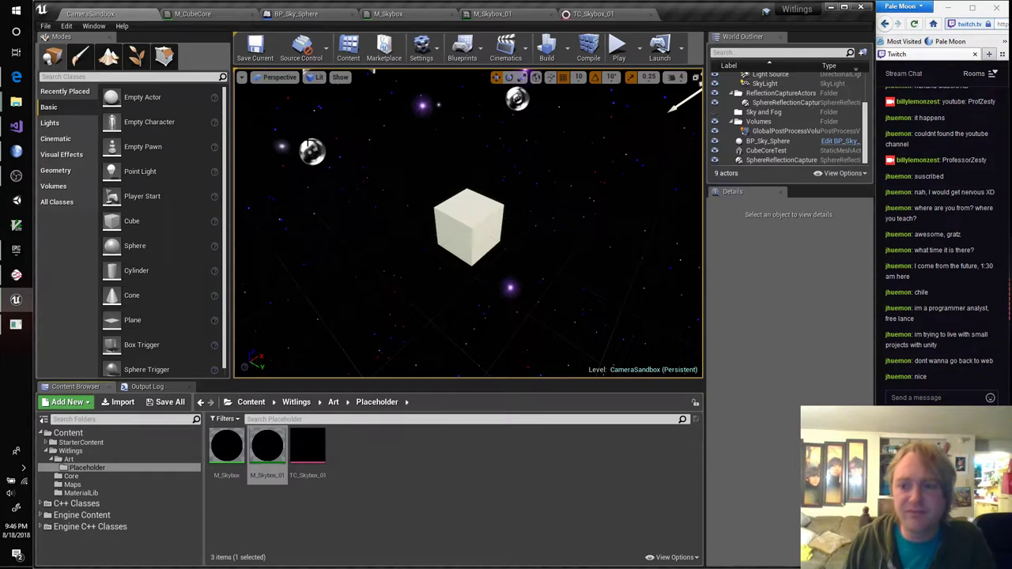
mouse_move(396, 198)
right_down()
mouse_move(395, 221)
mouse_move(397, 202)
right_up()
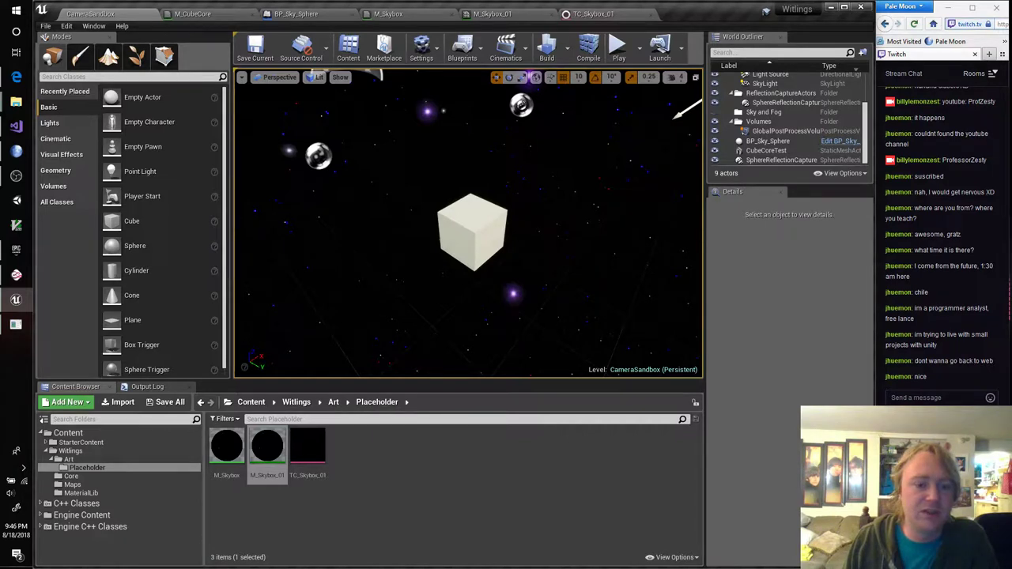
click(87, 475)
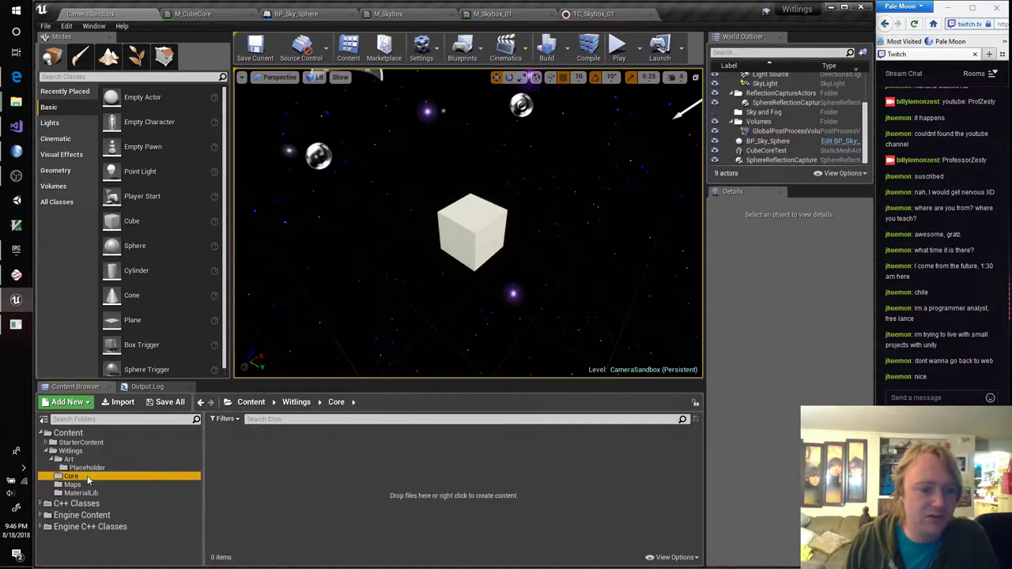
Open WitlingsGameModeBase from C++ Classes/Witlings so its header appears in Visual Studio
right_click(300, 463)
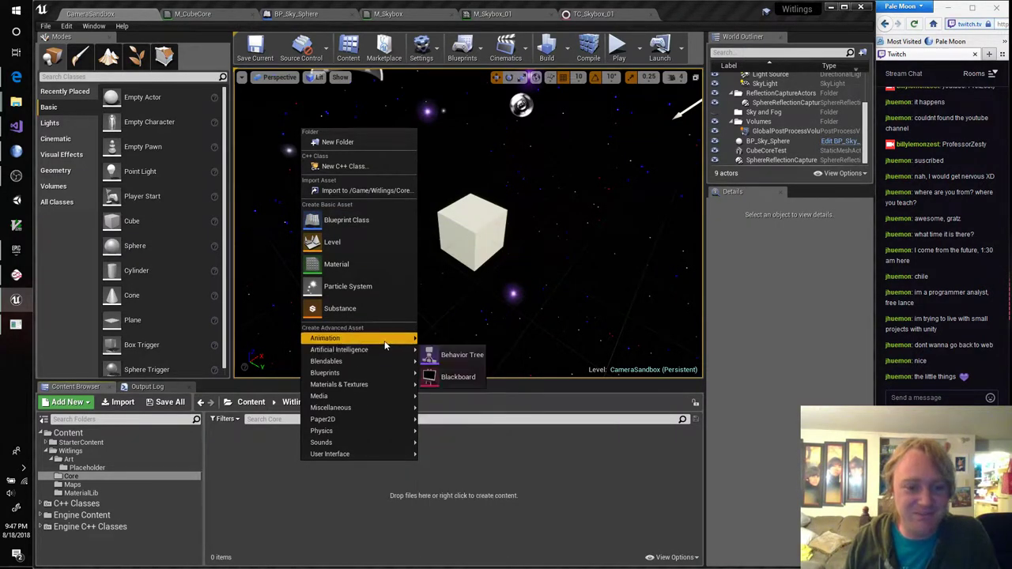
click(41, 522)
click(43, 504)
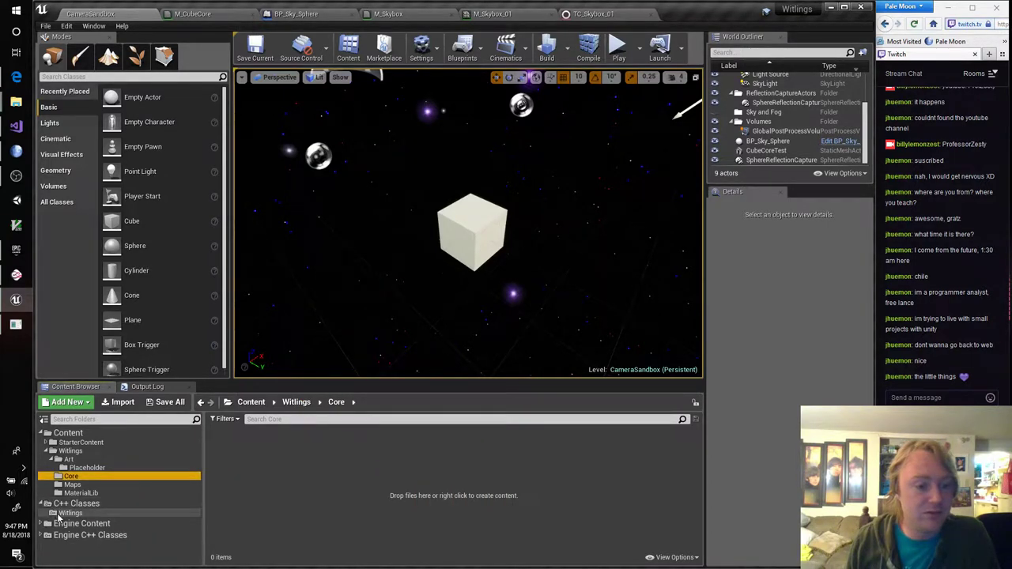
click(63, 513)
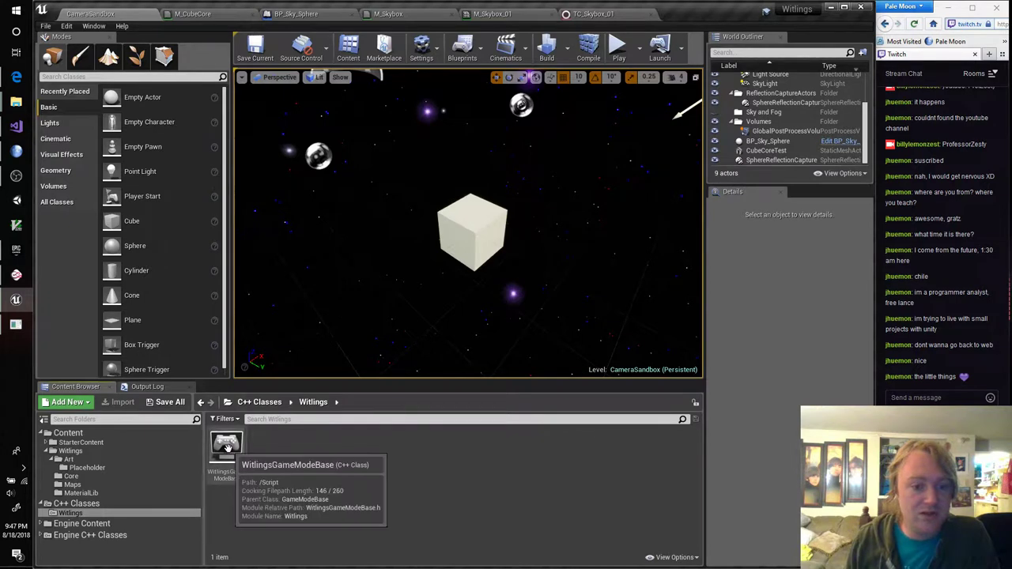
double_click(227, 448)
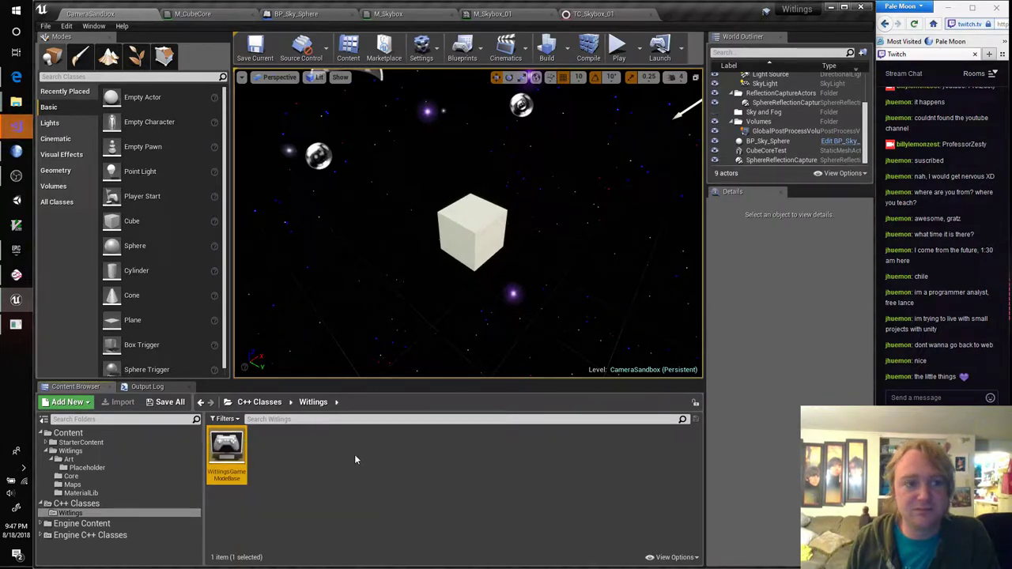
click(19, 131)
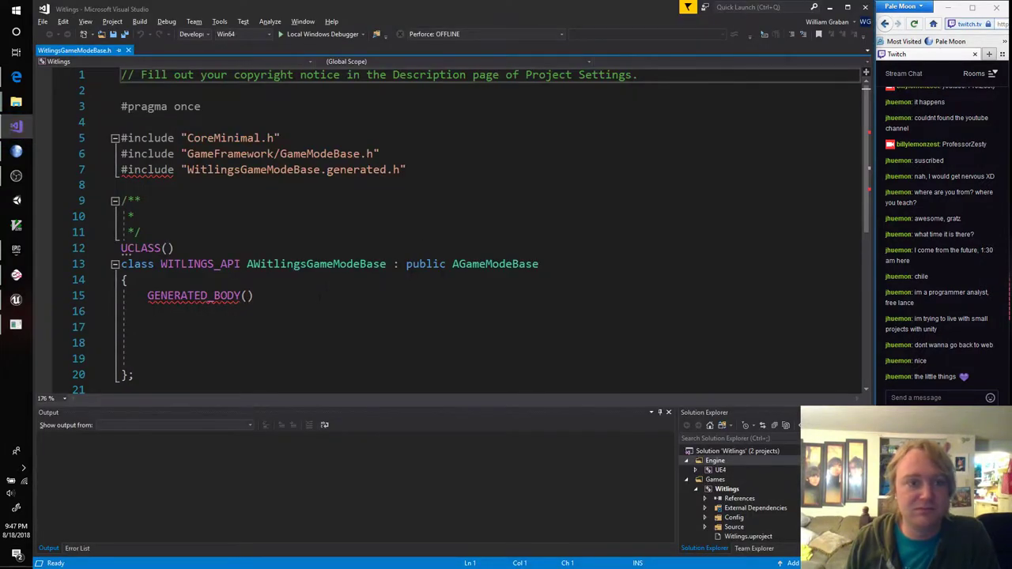
Open Witlings.h from the Source folder in Solution Explorer
click(320, 296)
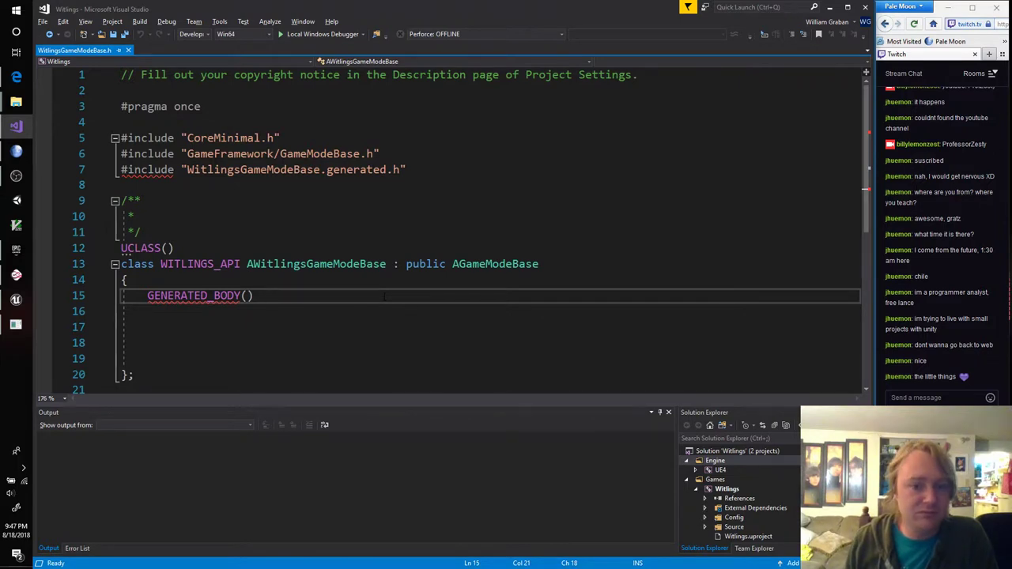
click(705, 527)
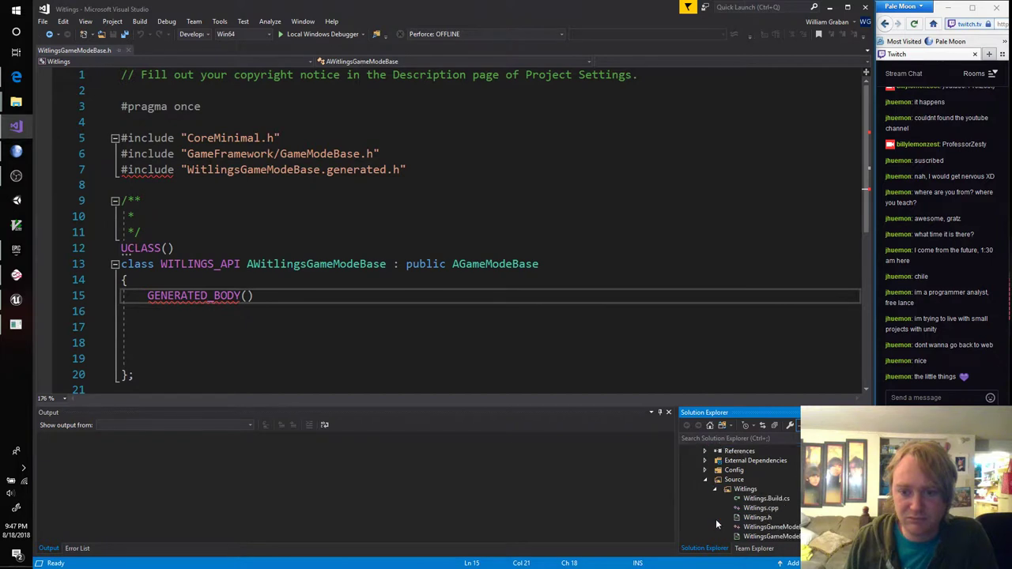
double_click(789, 517)
On line 7 of Witlings.h, write DECLARE_LOG_CATEGORY_CLASS(WitLog); and save
click(315, 223)
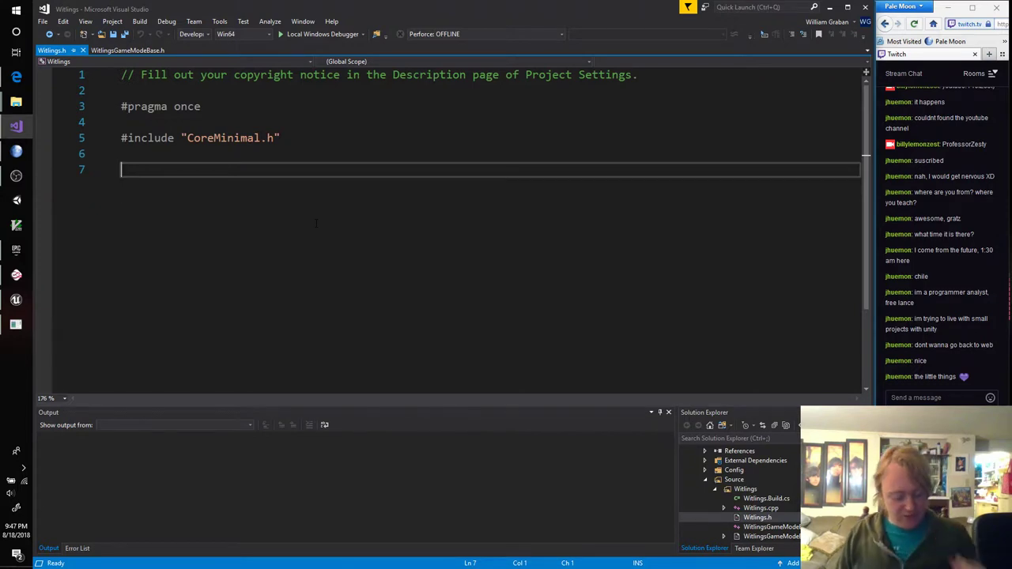
text(DECLAR)
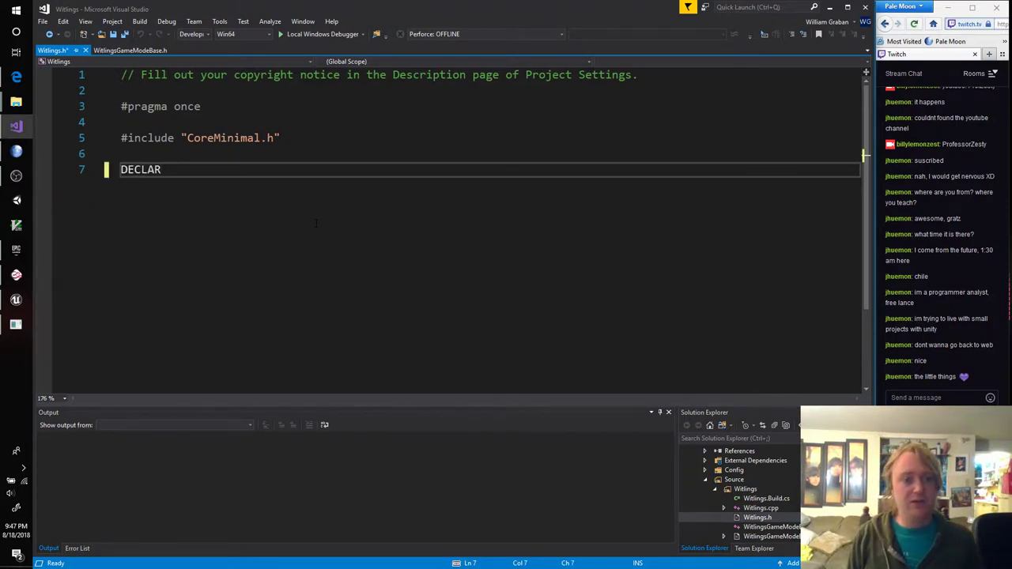
text(_)
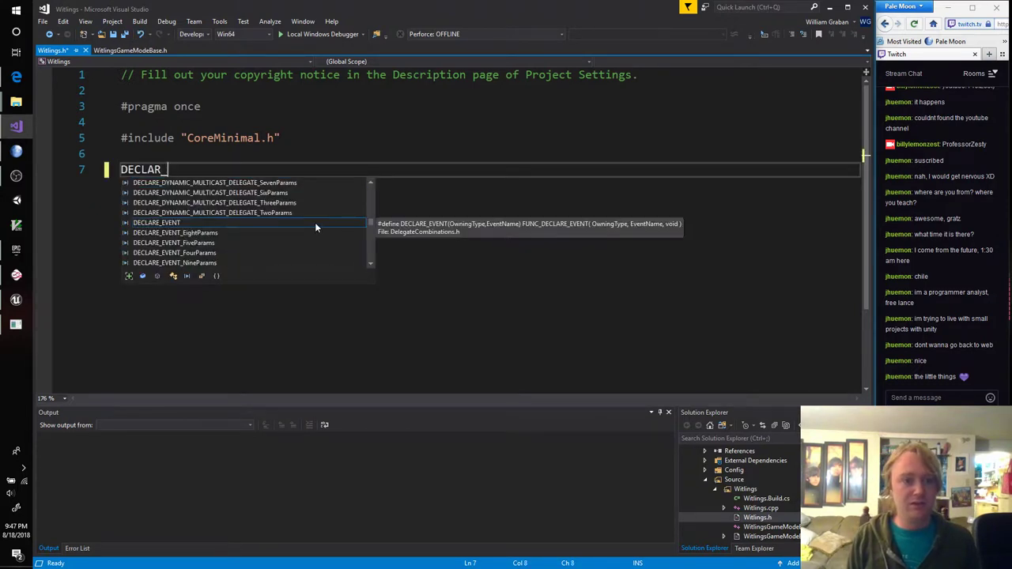
key(BackSpace)
text(E_)
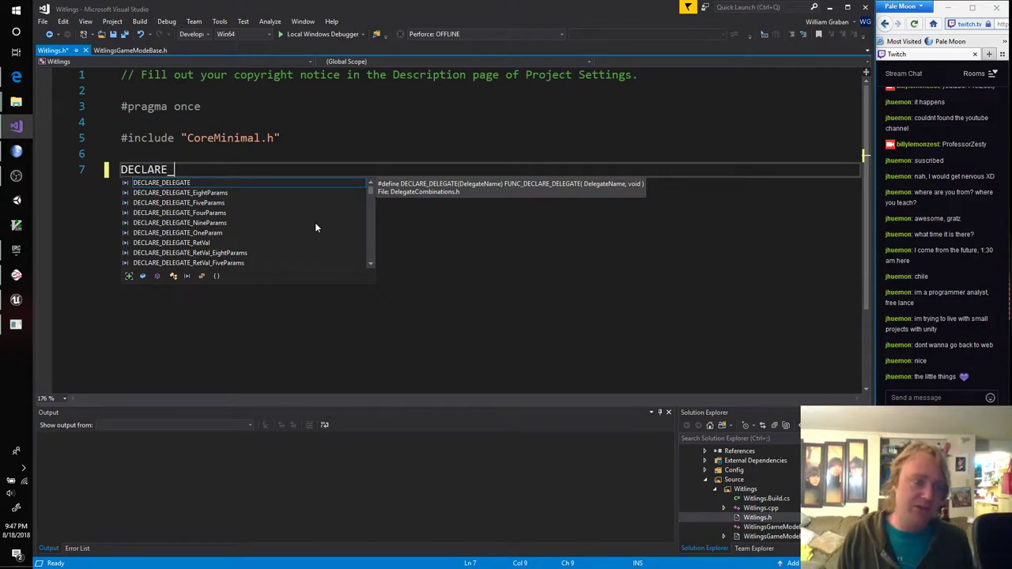
text(LOG)
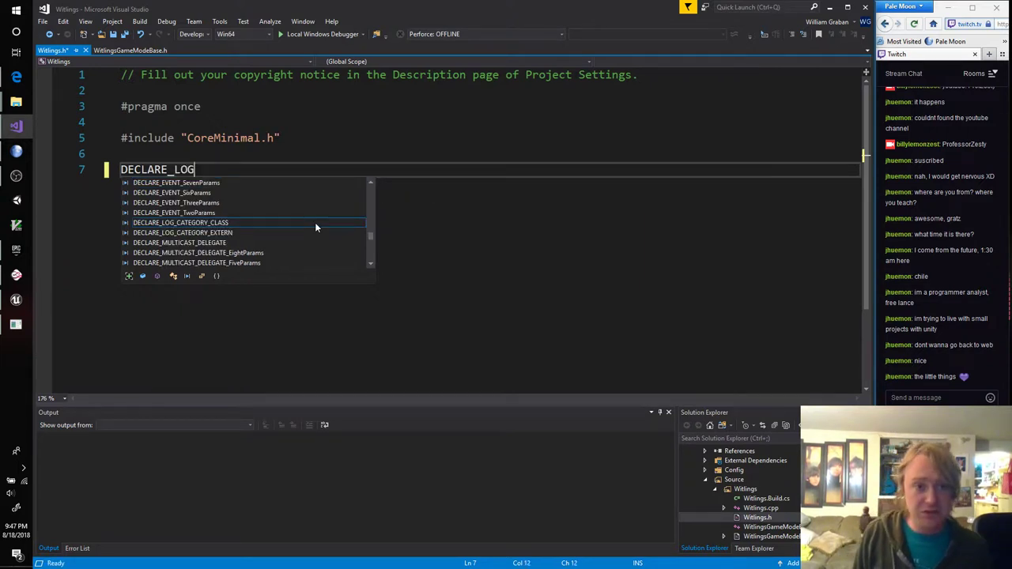
key(Tab)
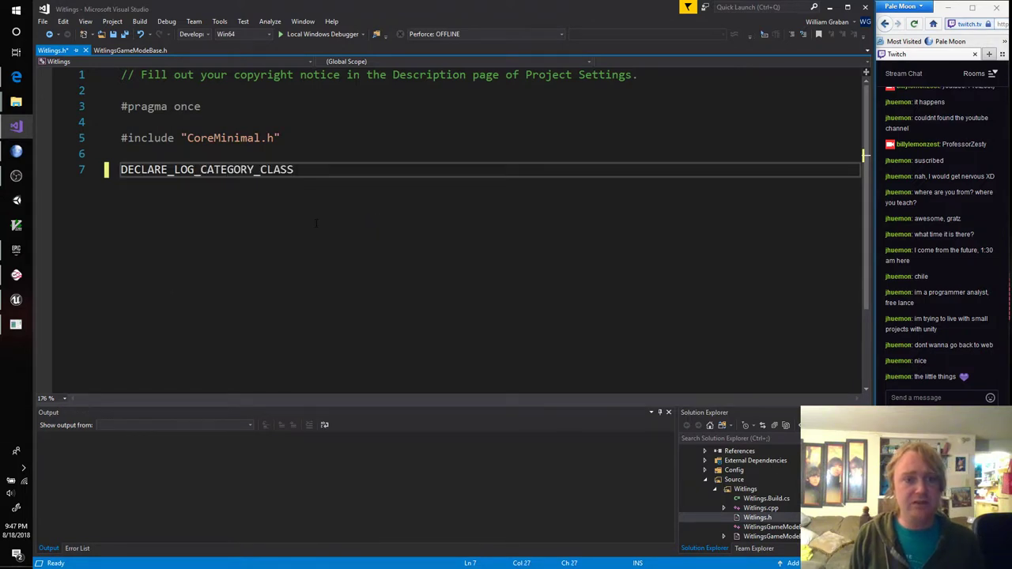
text(()
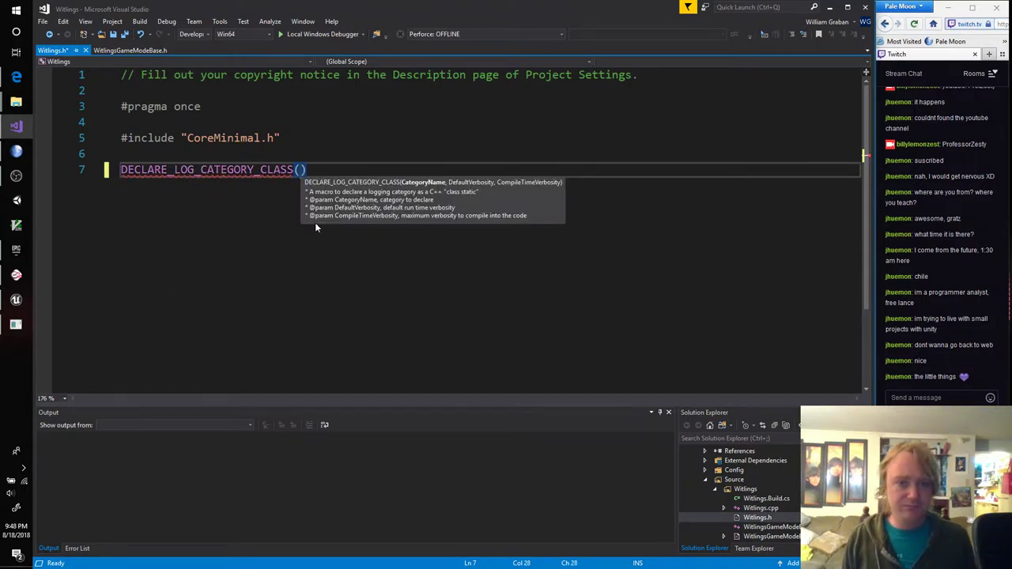
text(WitLog,)
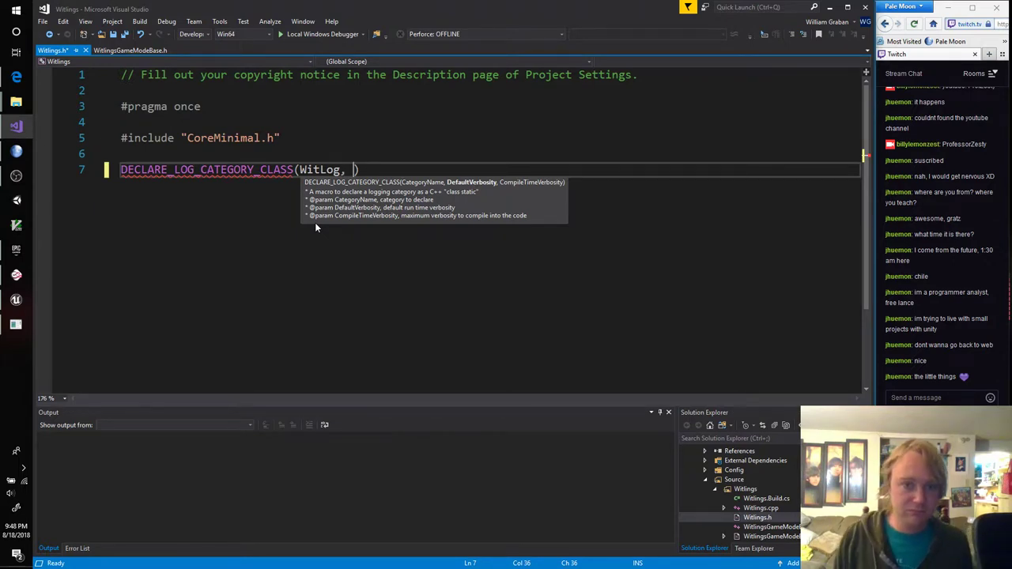
key(BackSpace)
key(BackSpace)
text();)
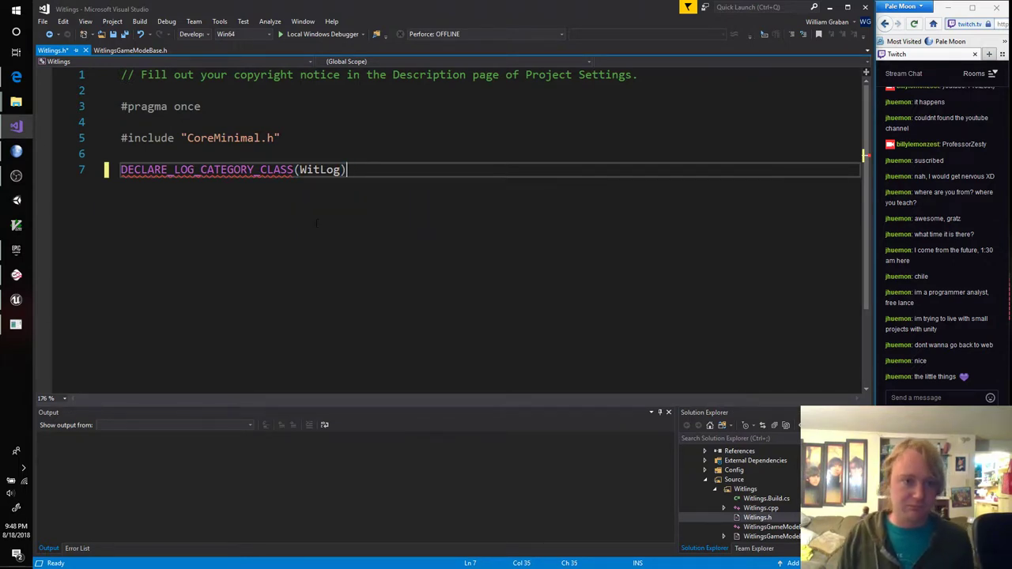
key(ctrl+s)
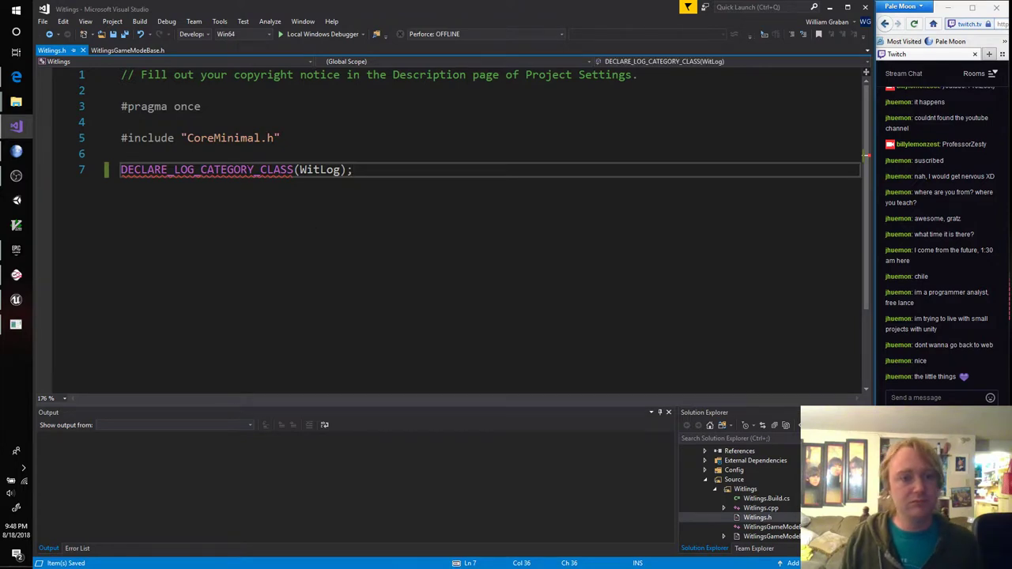
Try a Default verbosity argument after WitLog, then delete it again
mouse_move(251, 169)
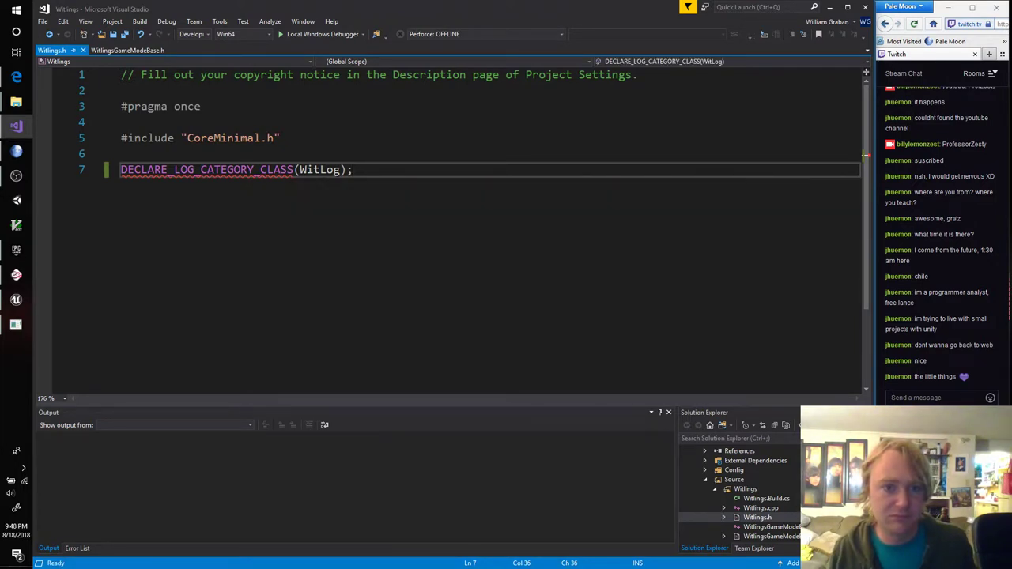
key(Left)
key(Left)
text(,)
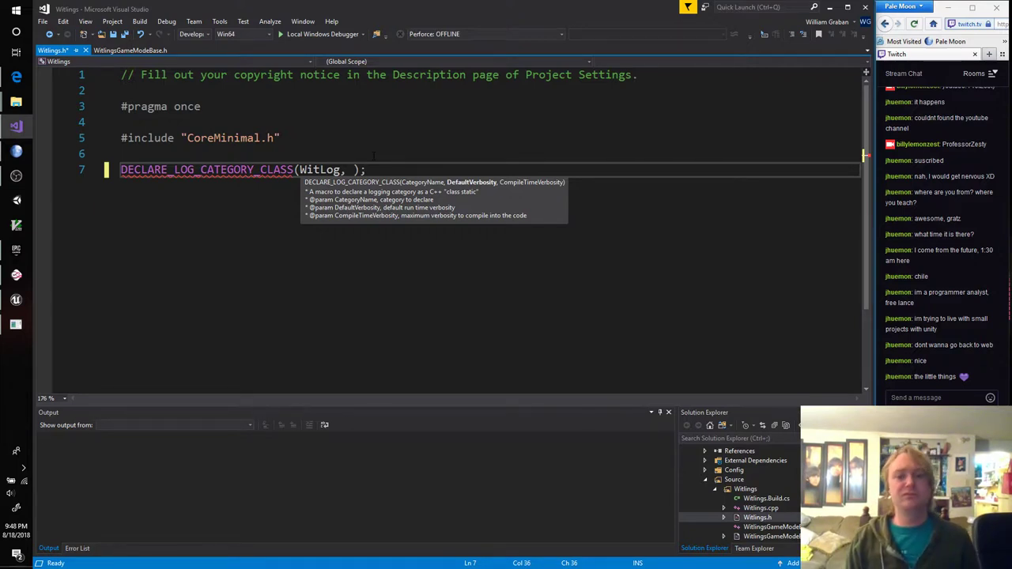
text(Def)
key(BackSpace)
text(w)
key(BackSpace)
text(f)
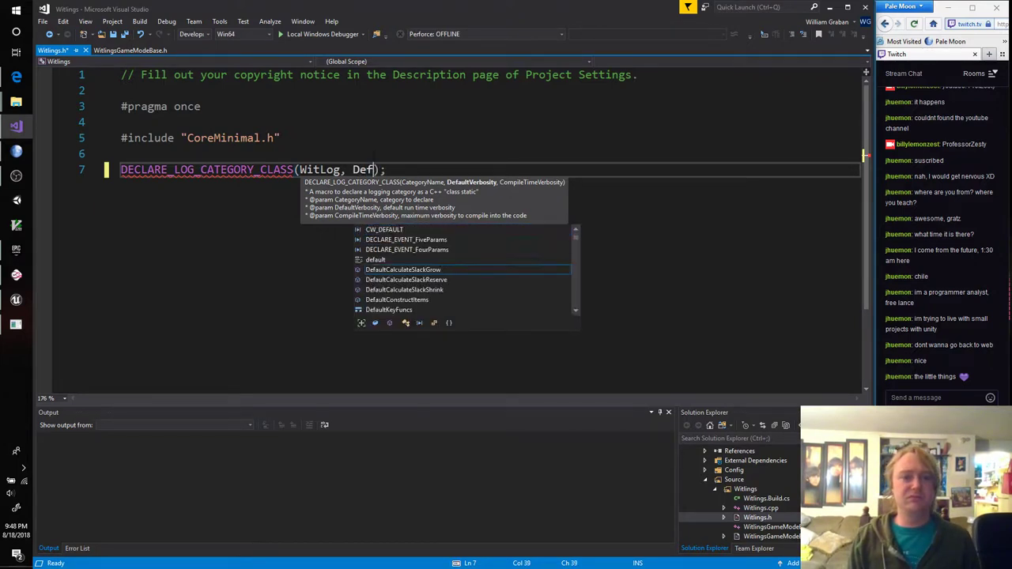
text(ault)
key(ctrl+shift+Left)
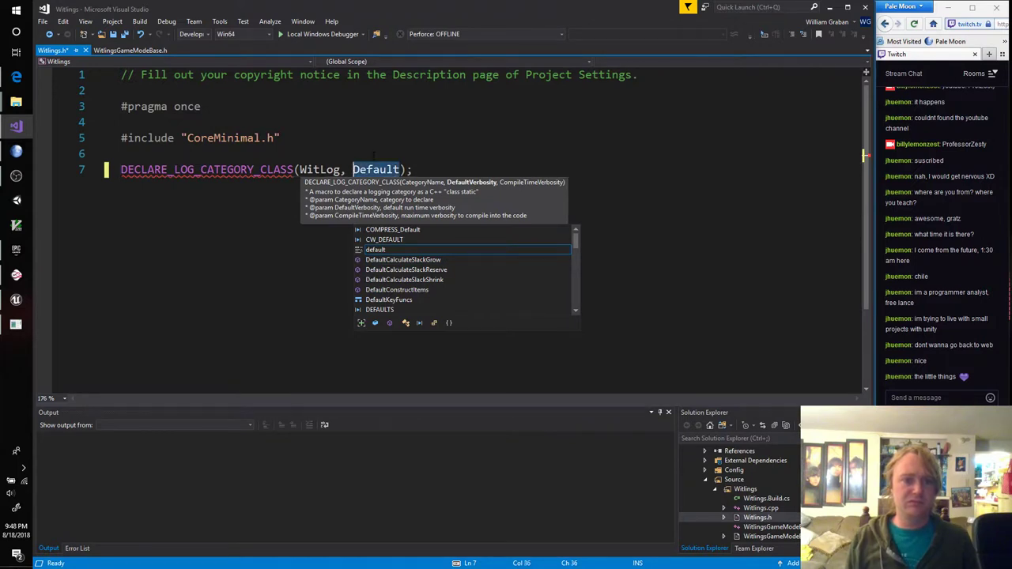
key(BackSpace)
Search Edge for 'ue4 logging' and read the Unreal wiki article on logs
key(alt+Tab)
key(alt+Tab)
key(alt+Tab)
key(alt+Tab)
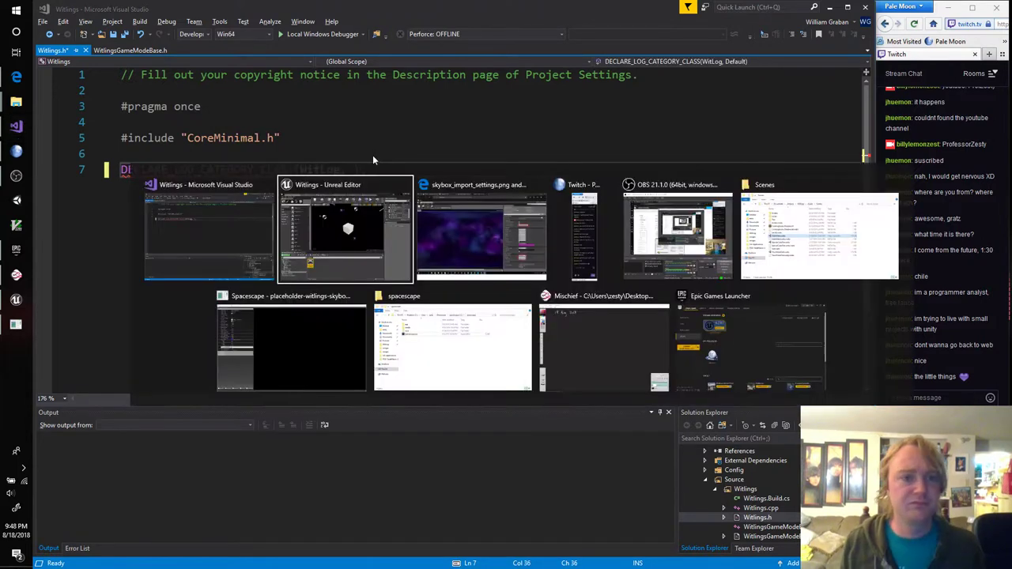
key(alt+Tab)
key(alt+Tab)
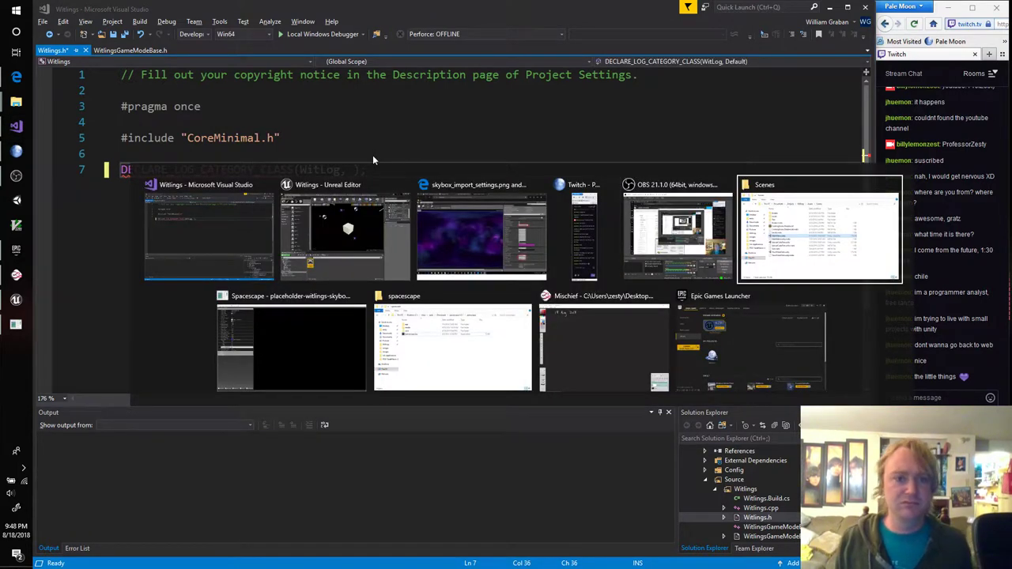
key(alt+Tab)
key(alt+Tab)
key(alt+Tab)
key(alt+Tab)
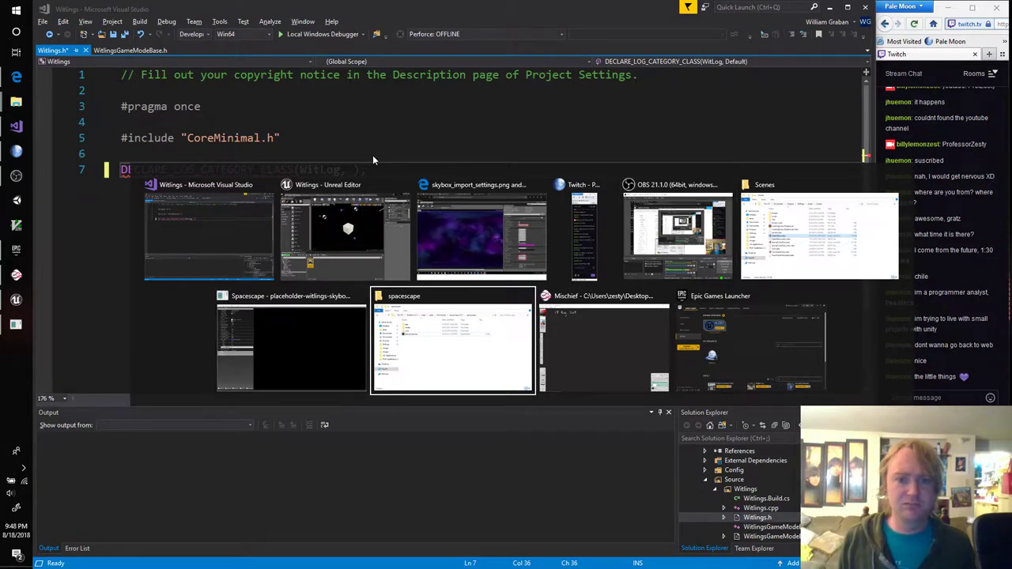
key(alt+Tab)
key(alt+Tab)
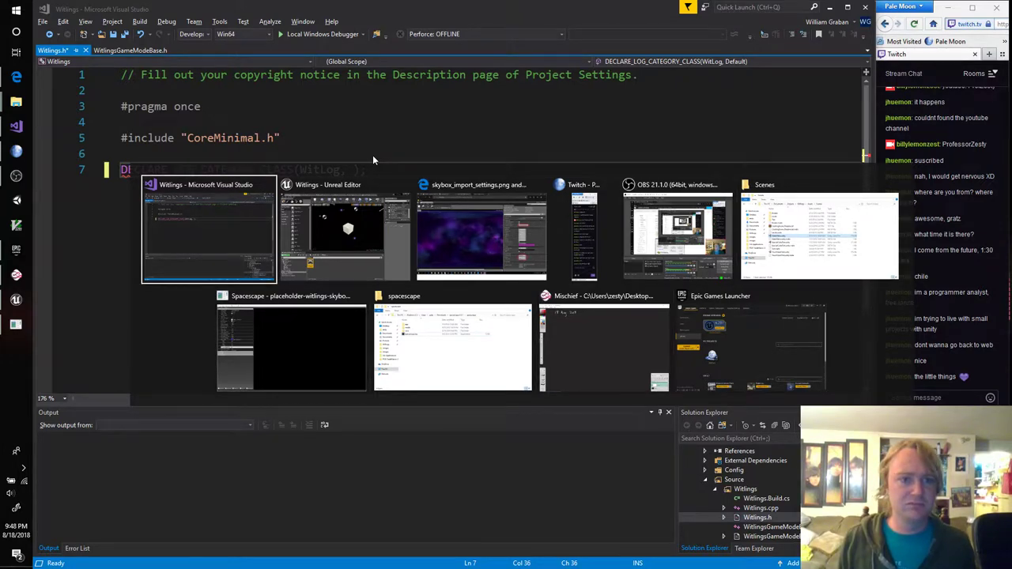
key(ctrl+l)
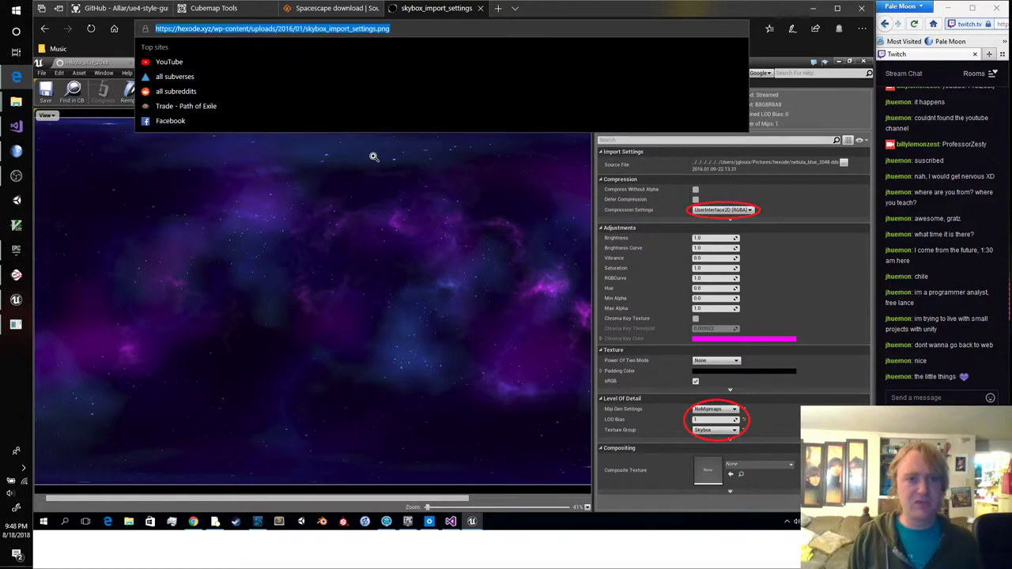
text(u)
key(BackSpace)
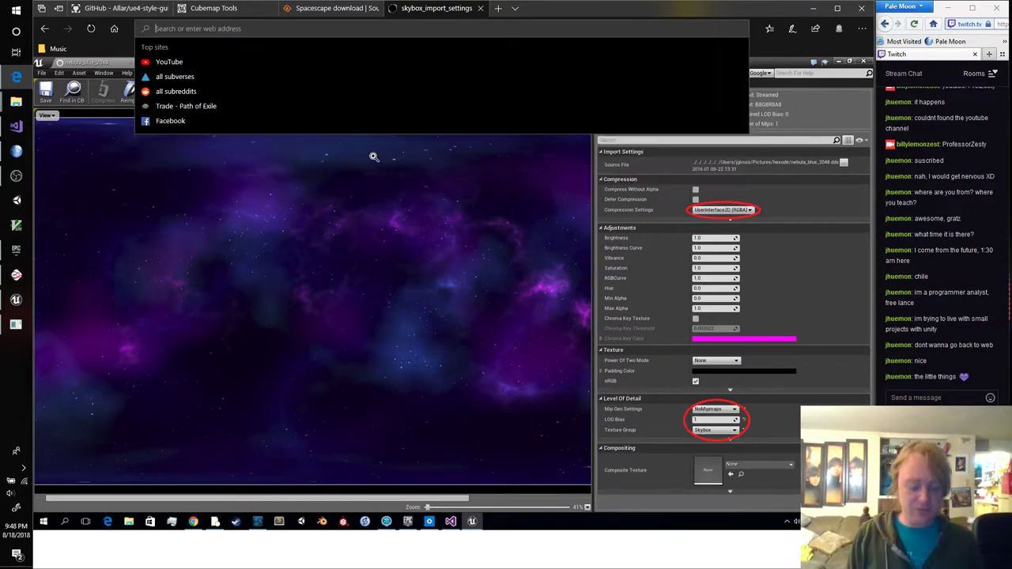
text(ue4 logging)
key(Return)
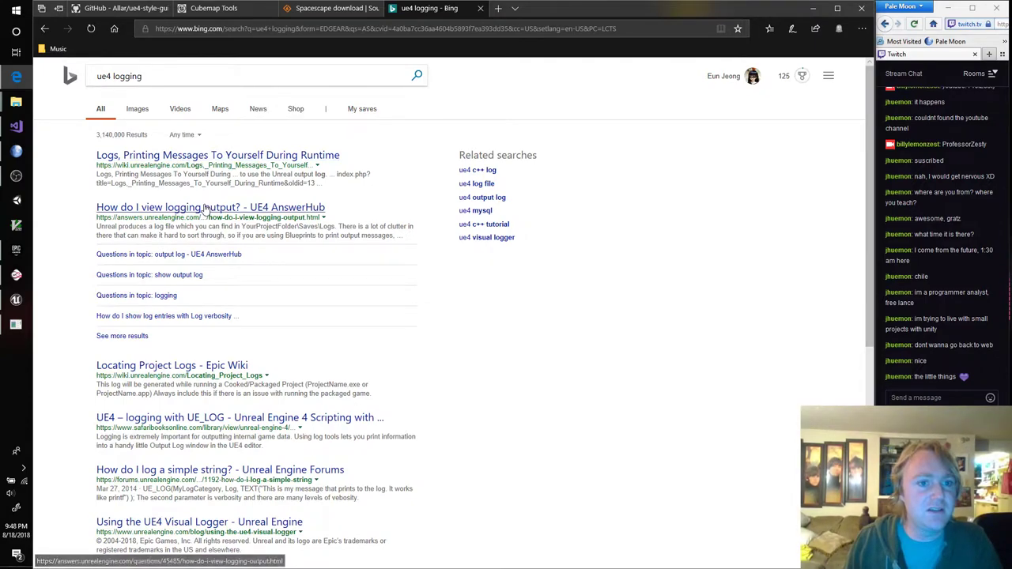
click(219, 155)
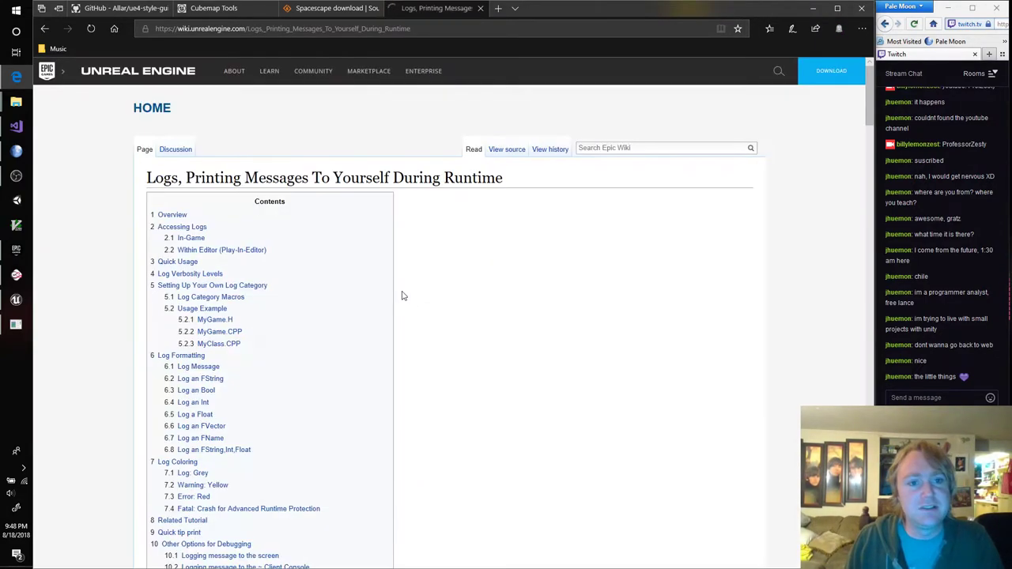
scroll(407, 297, down, 8)
scroll(417, 304, down, 5)
scroll(414, 305, up, 4)
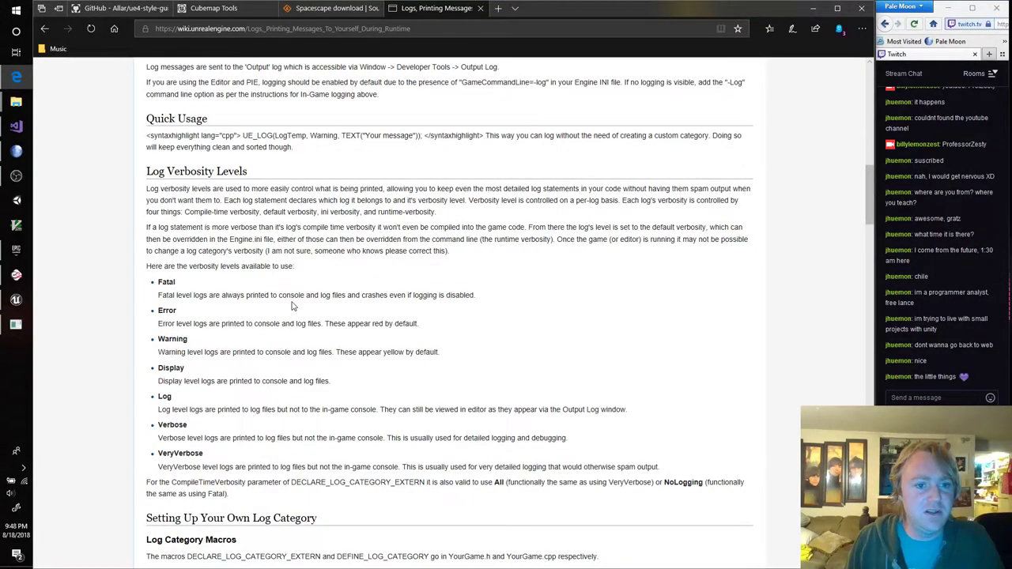
scroll(280, 306, down, 3)
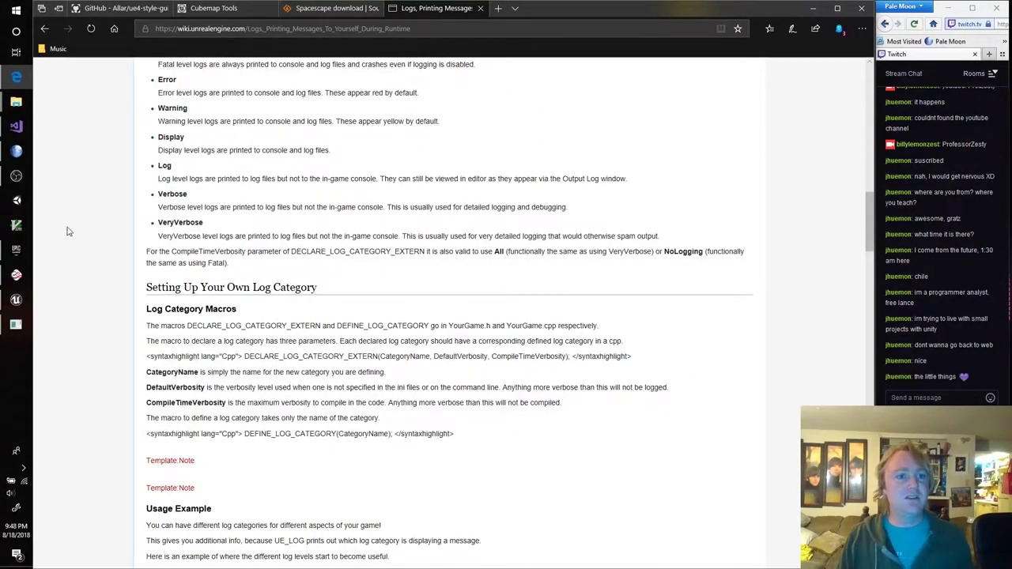
Add Log as WitLog's verbosity argument, checking the wiki's MyGame.h log category example
click(15, 127)
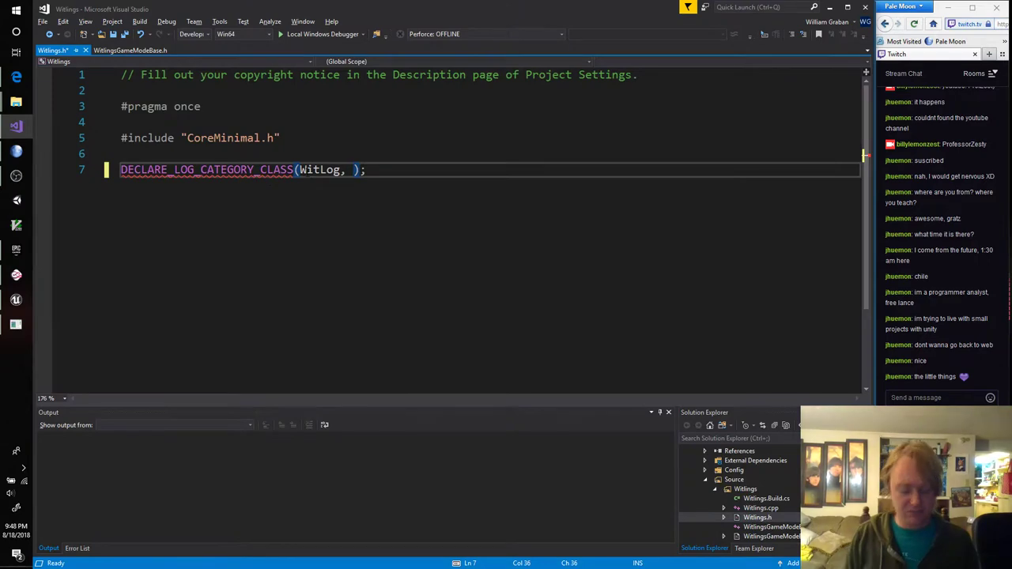
text(Log,)
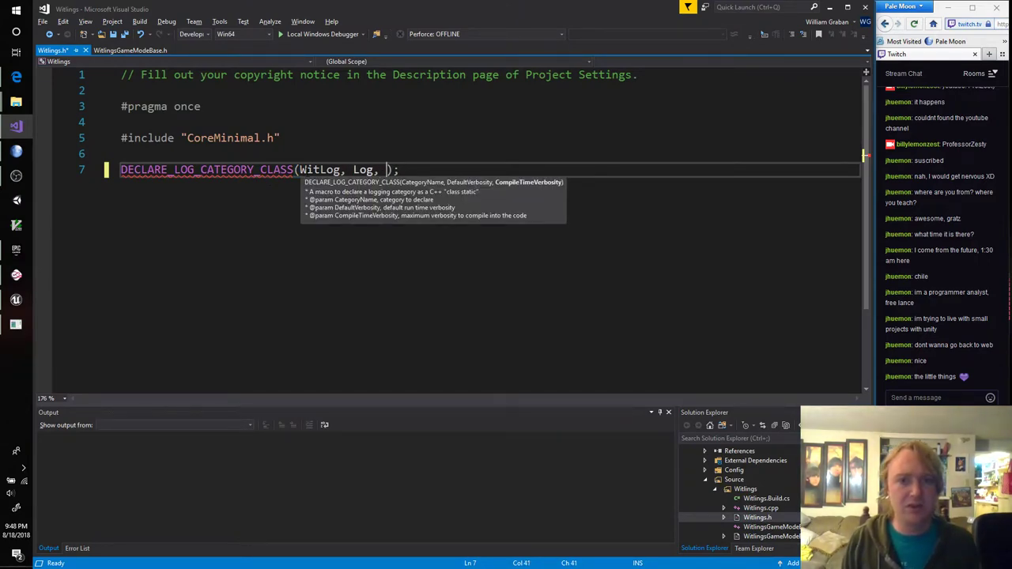
key(alt+Tab)
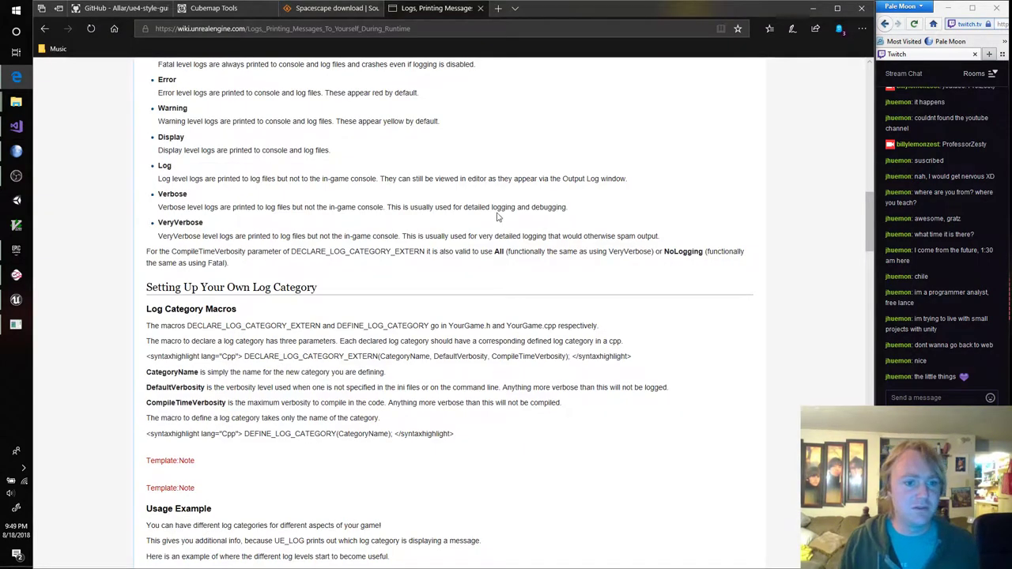
scroll(457, 293, down, 1)
scroll(457, 292, down, 3)
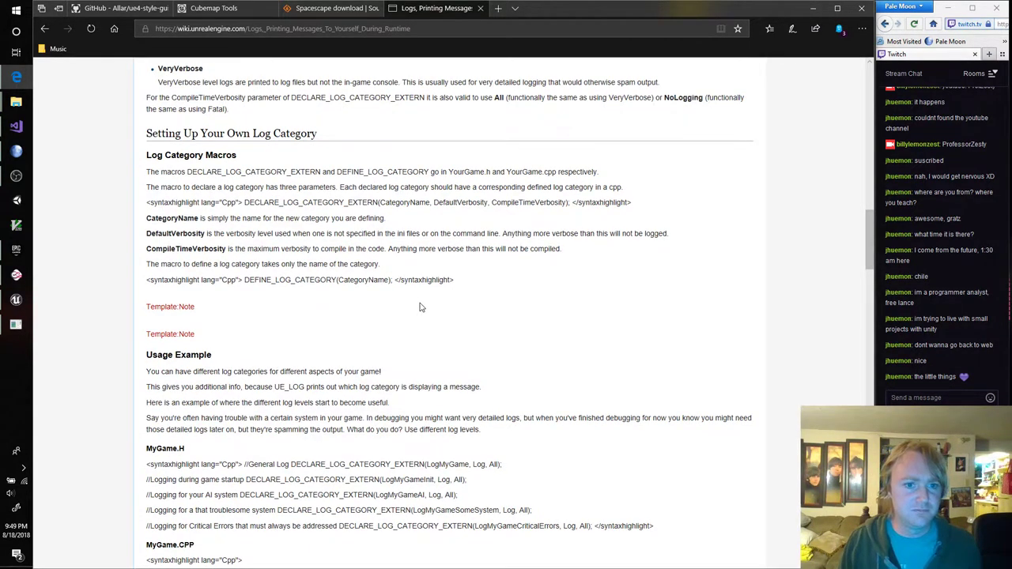
scroll(421, 308, down, 5)
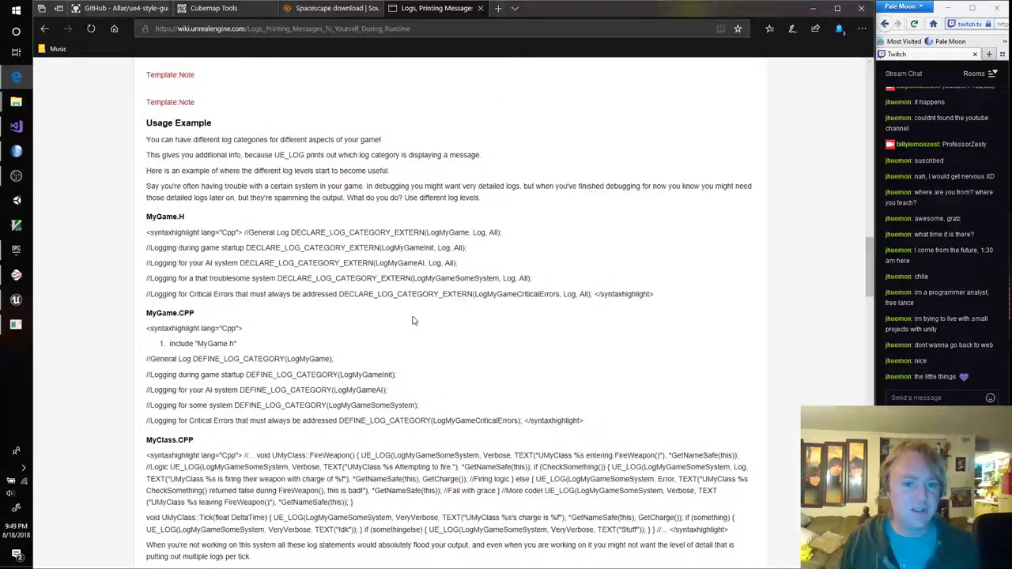
drag(417, 303, 175, 234)
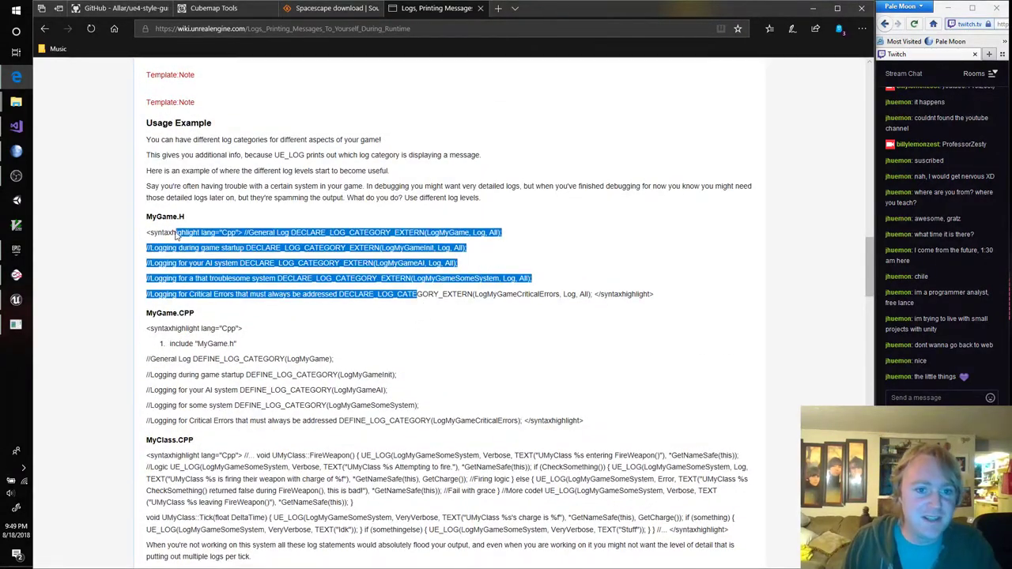
double_click(313, 249)
click(536, 260)
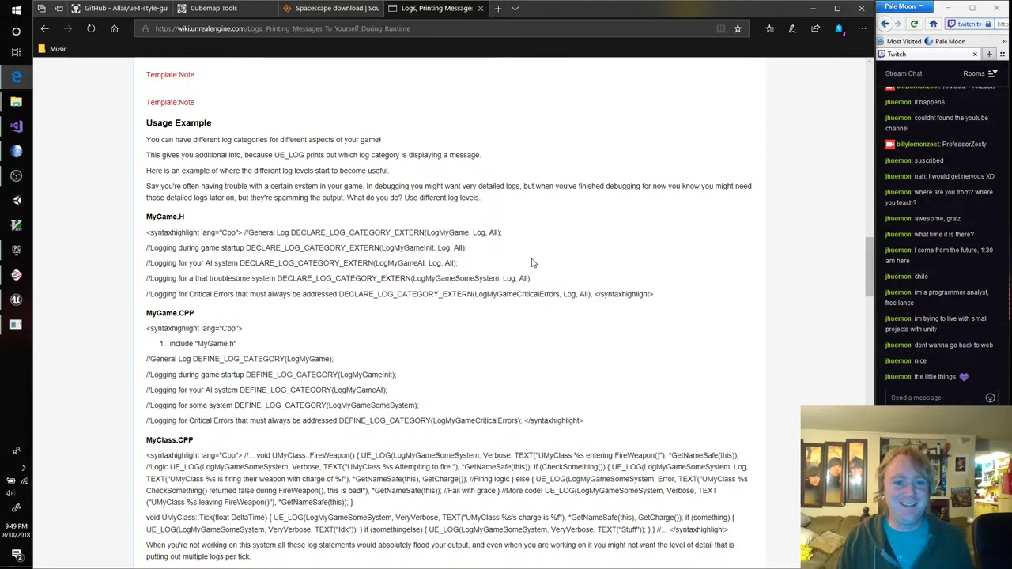
key(alt+Tab)
Complete the WitLog arguments with All, save Witlings.h and open Witlings.cpp
text(All)
key(ctrl+s)
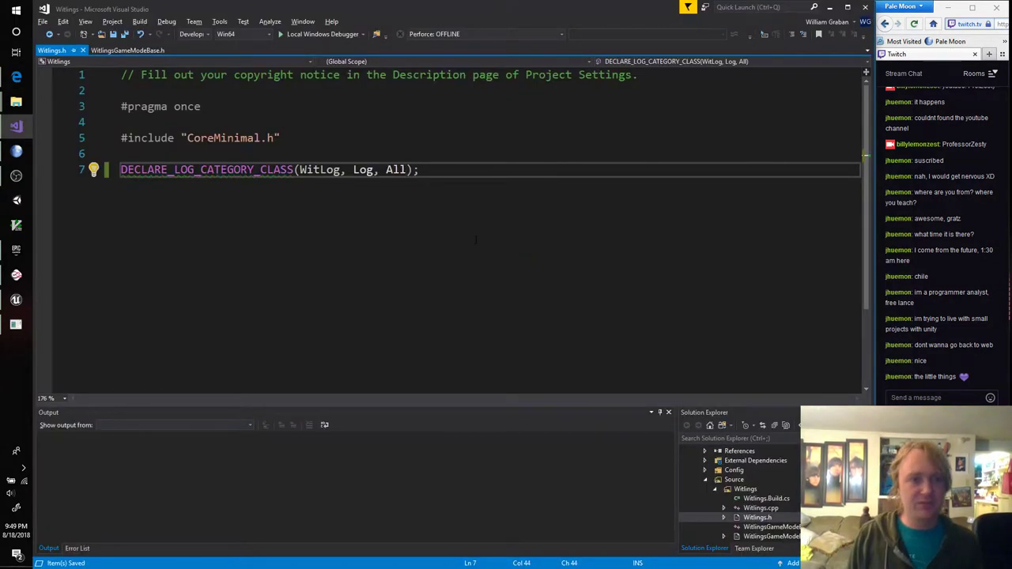
key(ctrl+k)
key(ctrl+o)
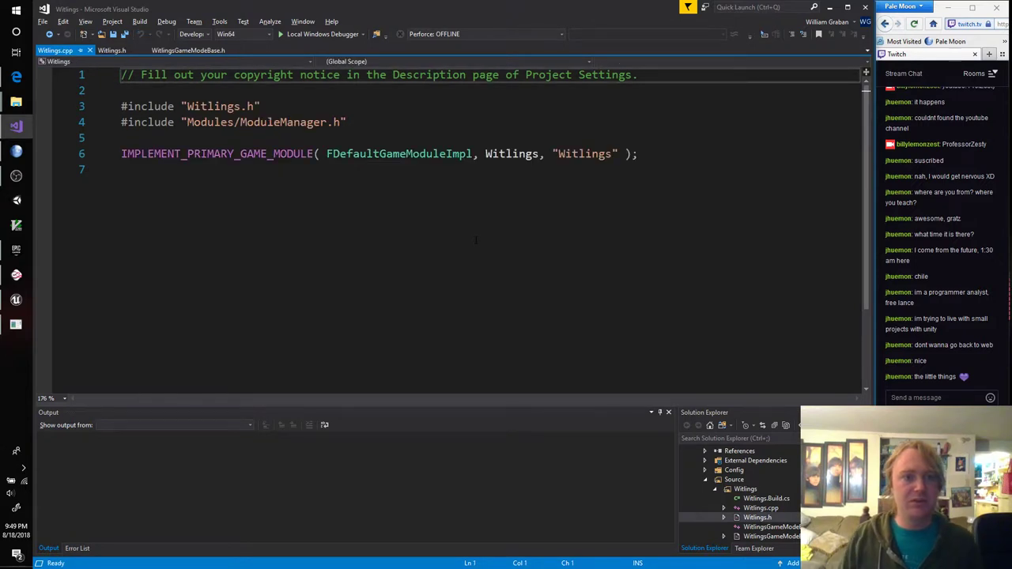
Add a DECLARE_LOG_CATEGORY_EXTERN(WitLog) line on new line 8 of Witlings.cpp
click(680, 202)
key(Return)
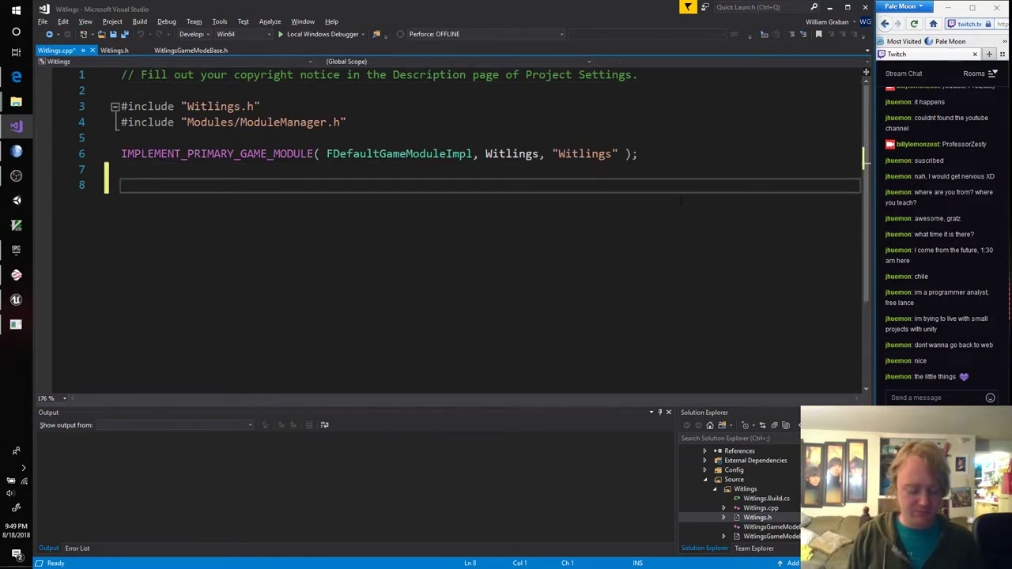
text(DELCARE)
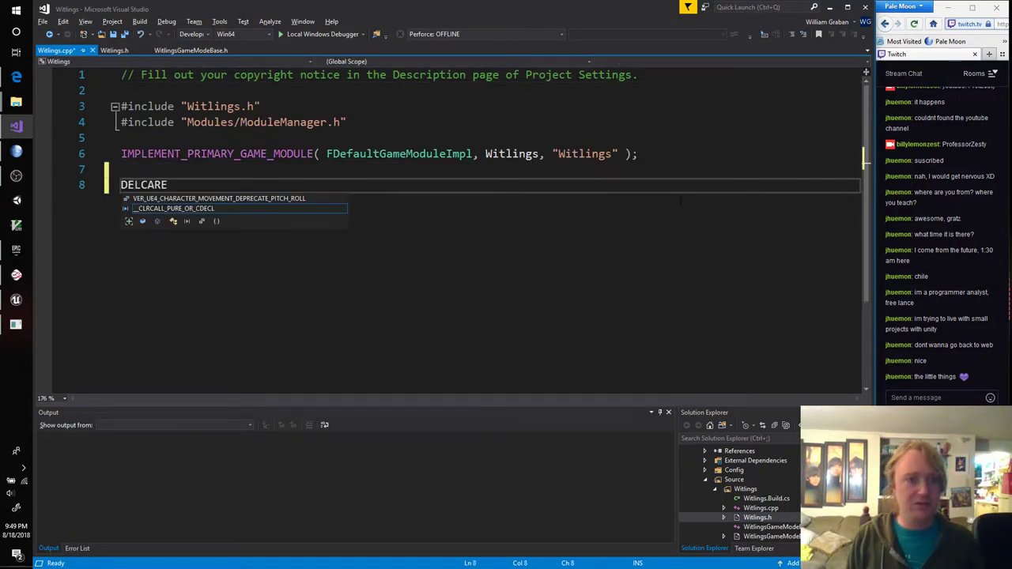
key(BackSpace)
key(BackSpace)
key(BackSpace)
key(BackSpace)
key(BackSpace)
text(CLARE_LOG)
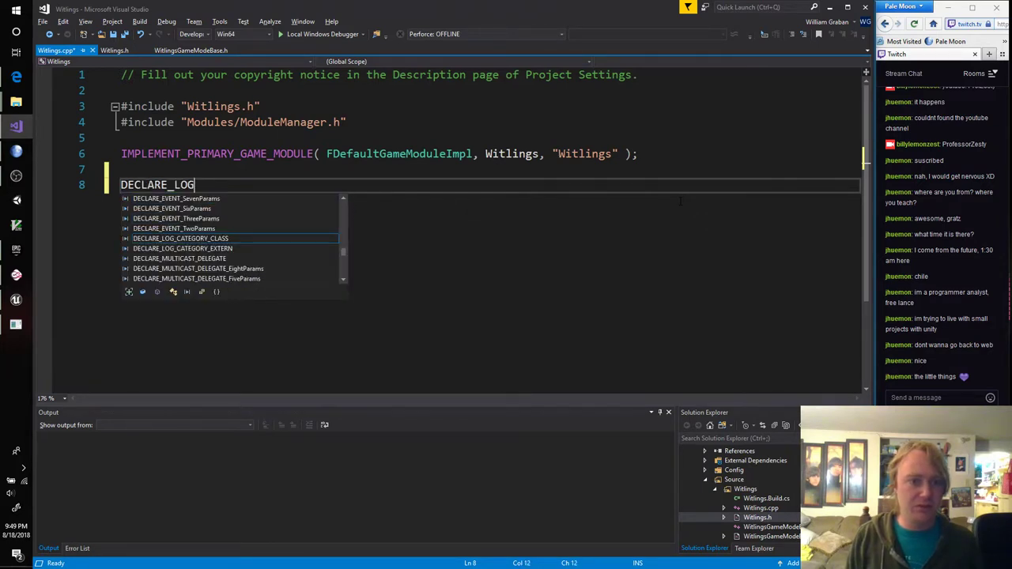
key(Down)
key(Tab)
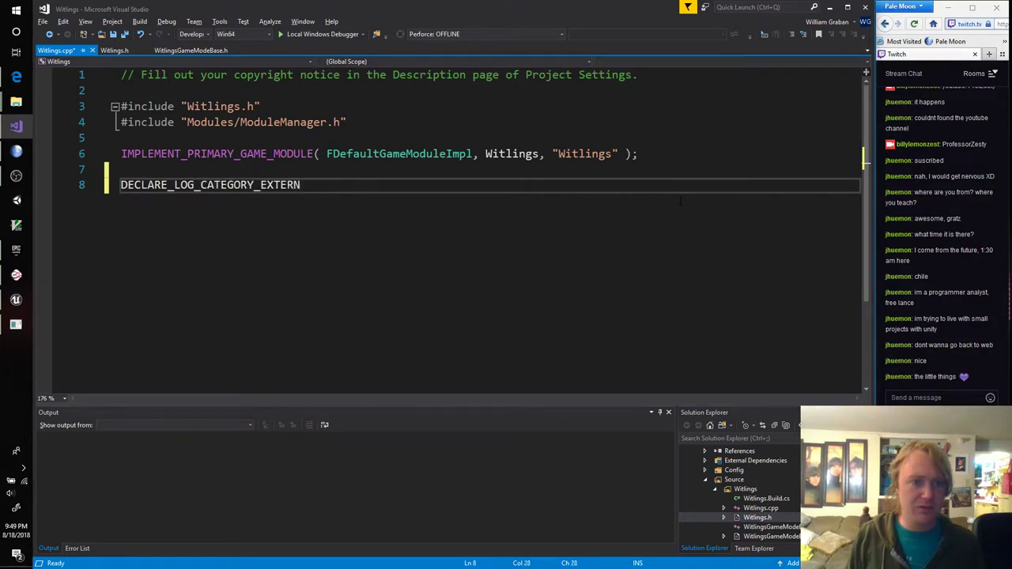
text((Witl)
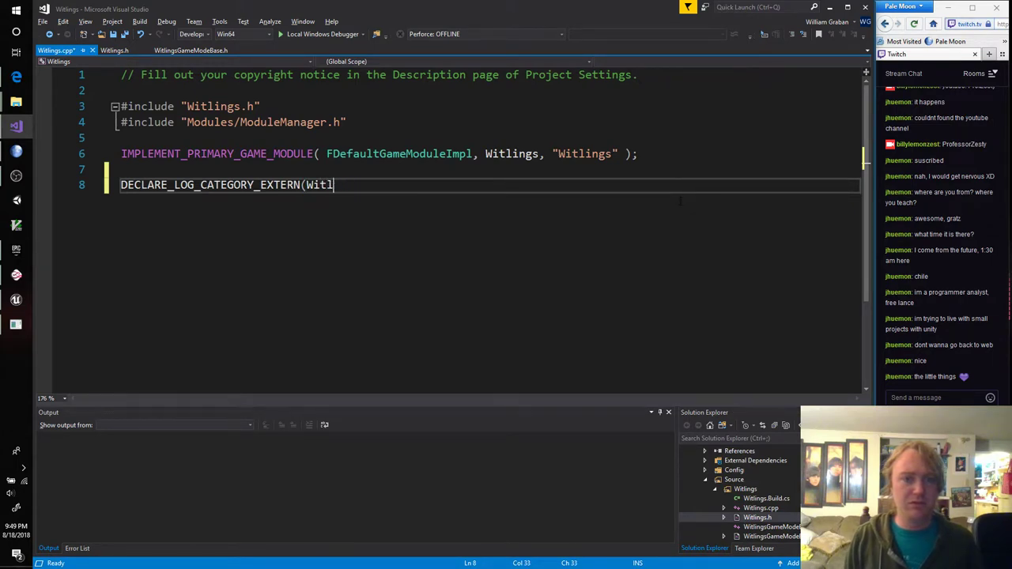
text(ing);og);)
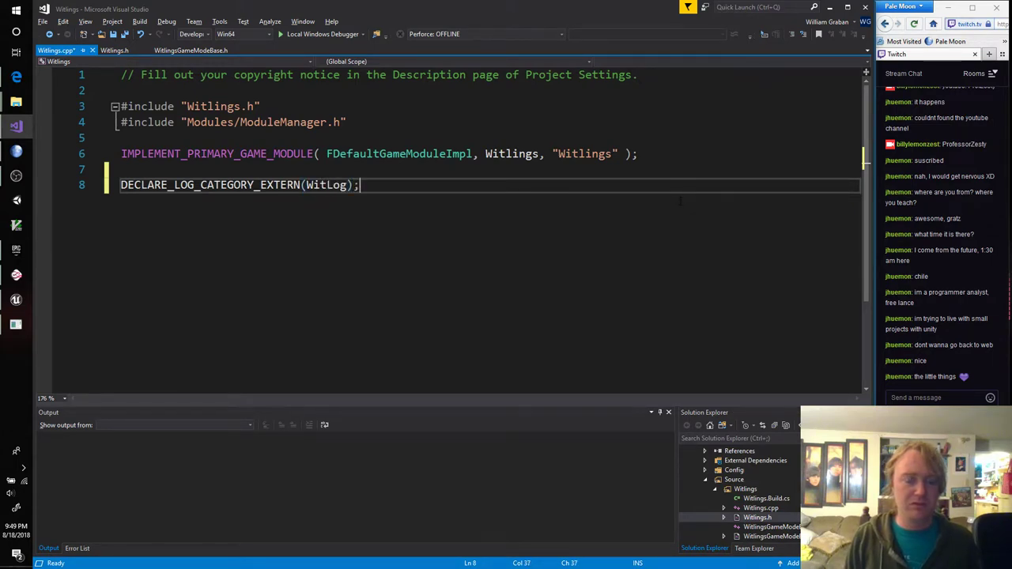
Check the EXTERN part of the wiki's example log category declaration
key(alt+Tab)
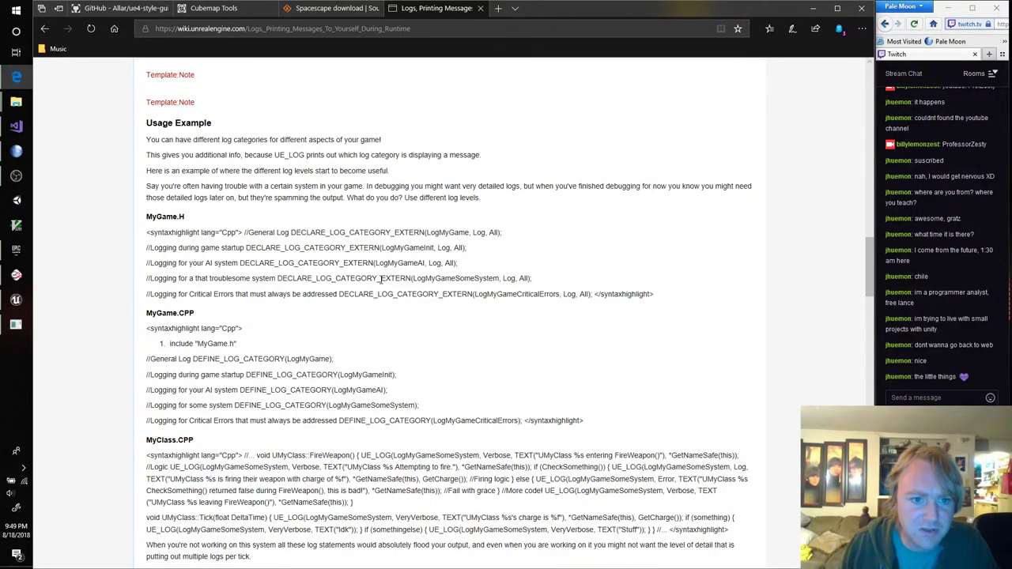
drag(410, 278, 381, 278)
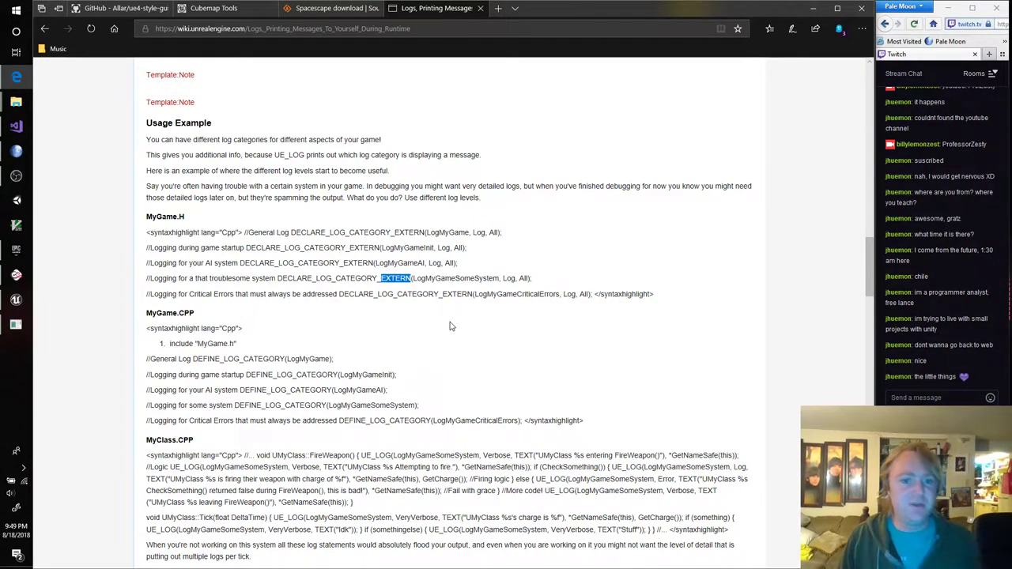
key(alt+Tab)
Change the Witlings.cpp line to DEFINE_LOG_CATEGORY(WitLog);, save and build the project
double_click(239, 185)
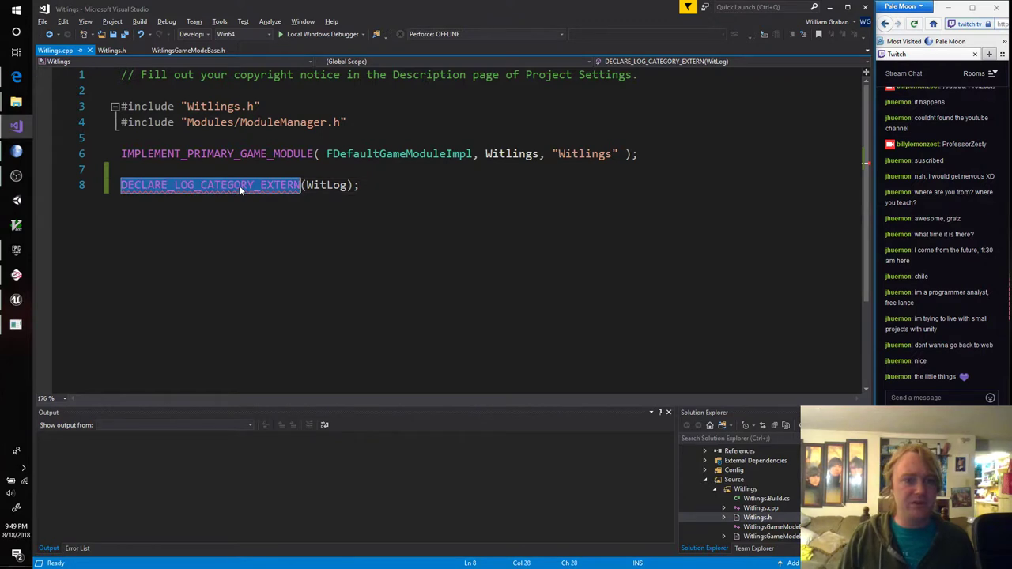
text(DEFINE_LOG)
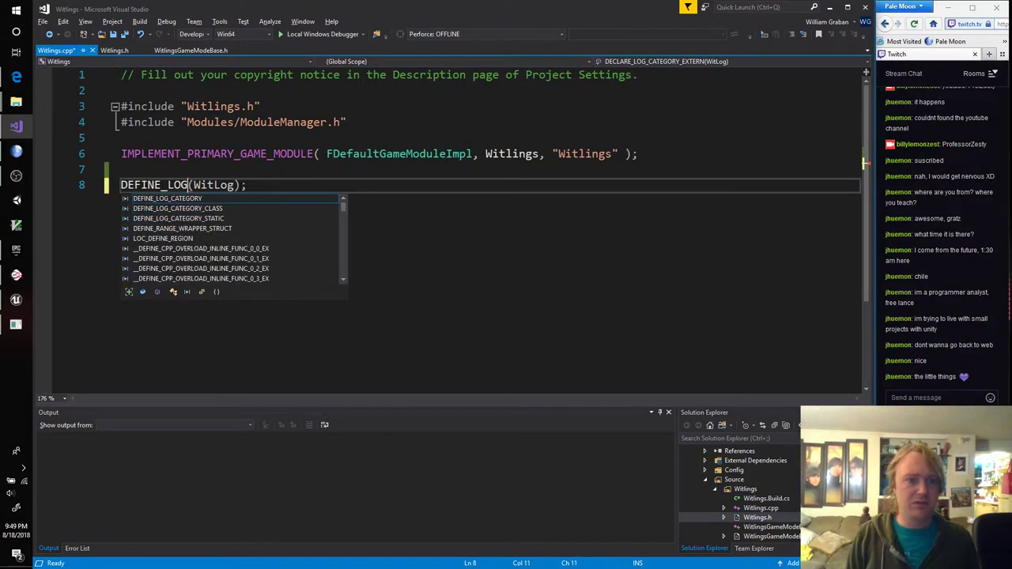
key(Tab)
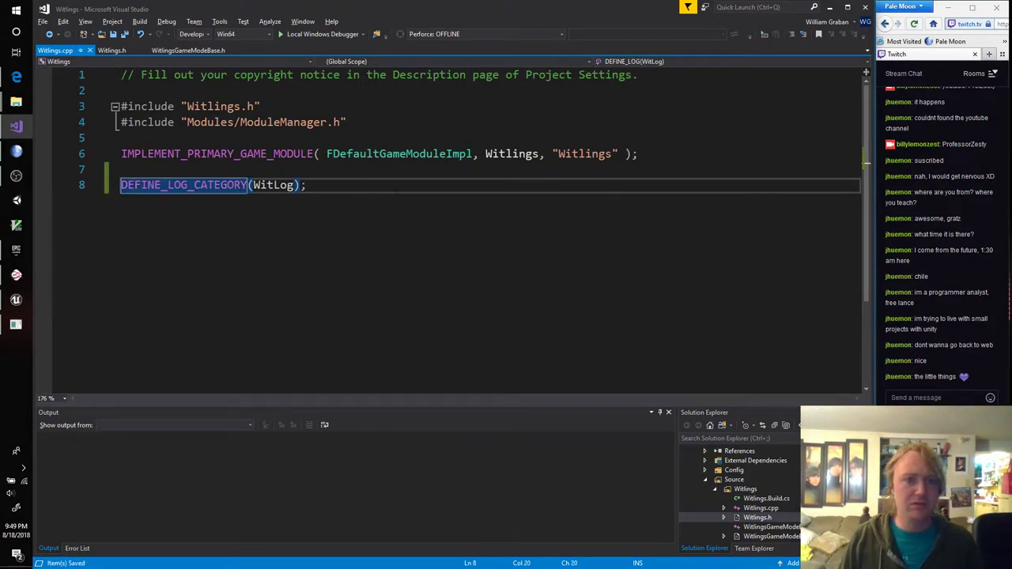
key(End)
key(ctrl+s)
key(ctrl+shift+b)
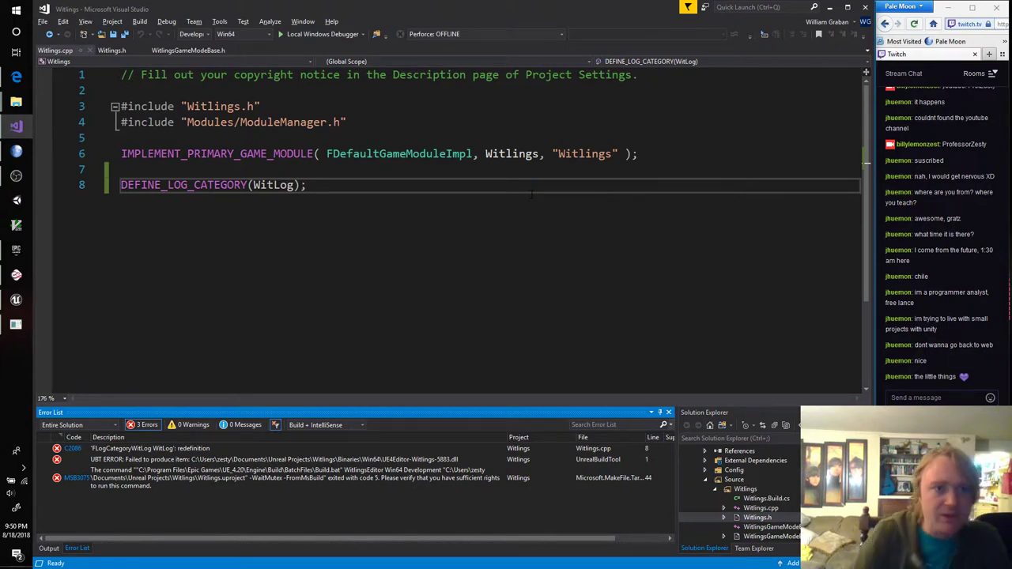
In Witlings.h, replace CLASS with EXTERN in the WitLog macro and save
key(alt+Tab)
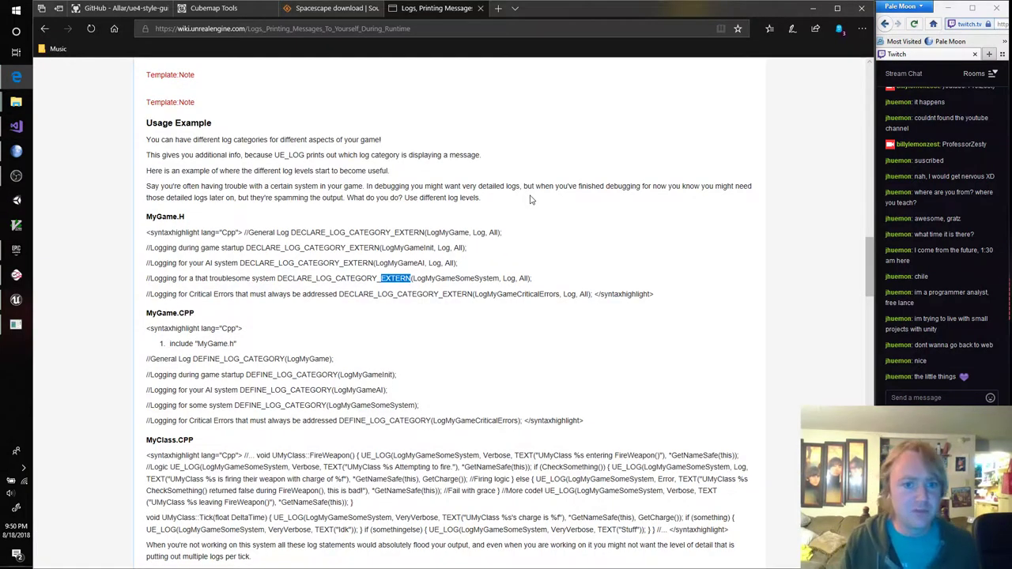
key(alt+Tab)
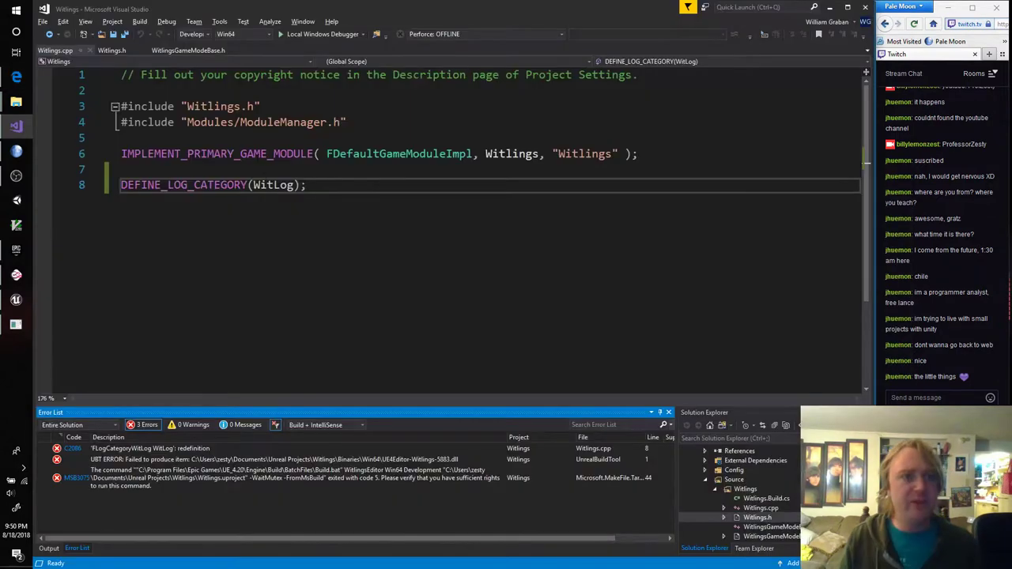
click(109, 49)
drag(261, 169, 292, 170)
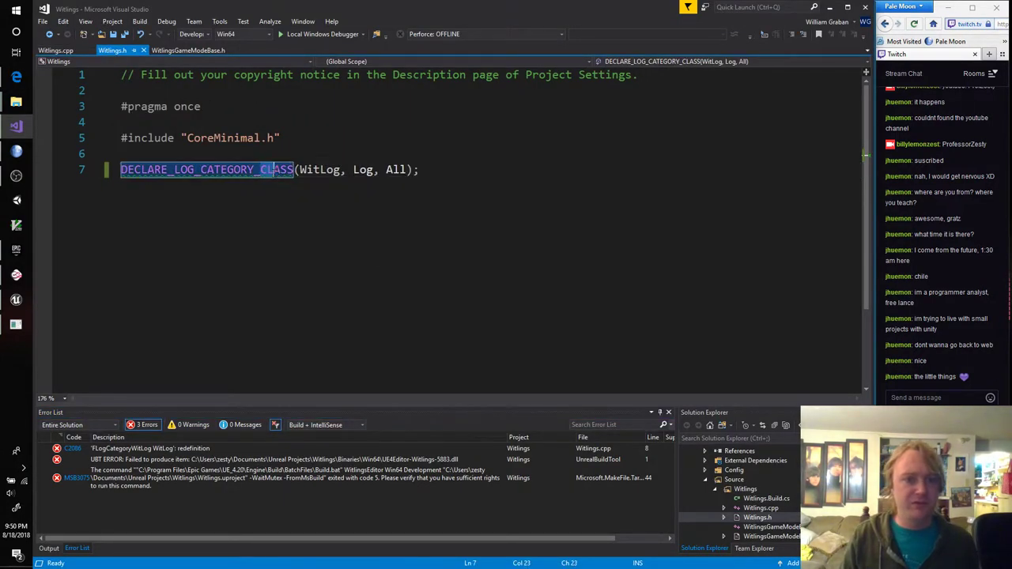
text(ex)
key(BackSpace)
key(BackSpace)
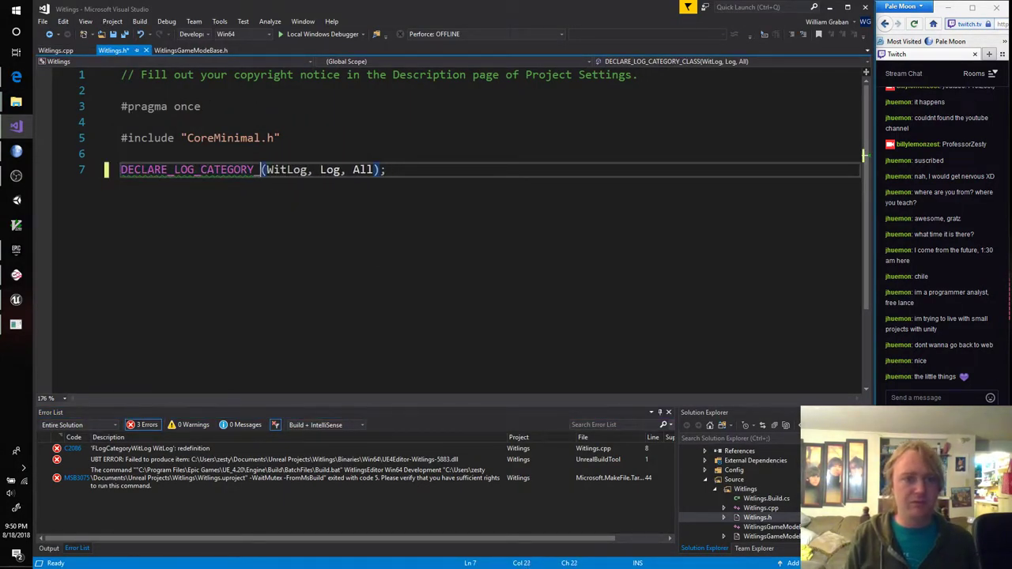
text(EXTERN)
key(ctrl+s)
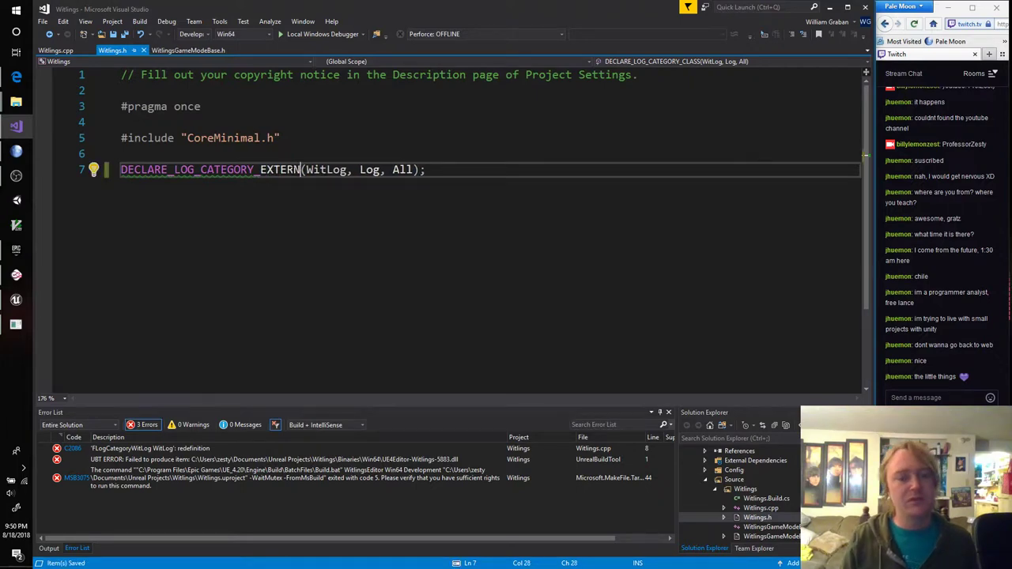
double_click(202, 170)
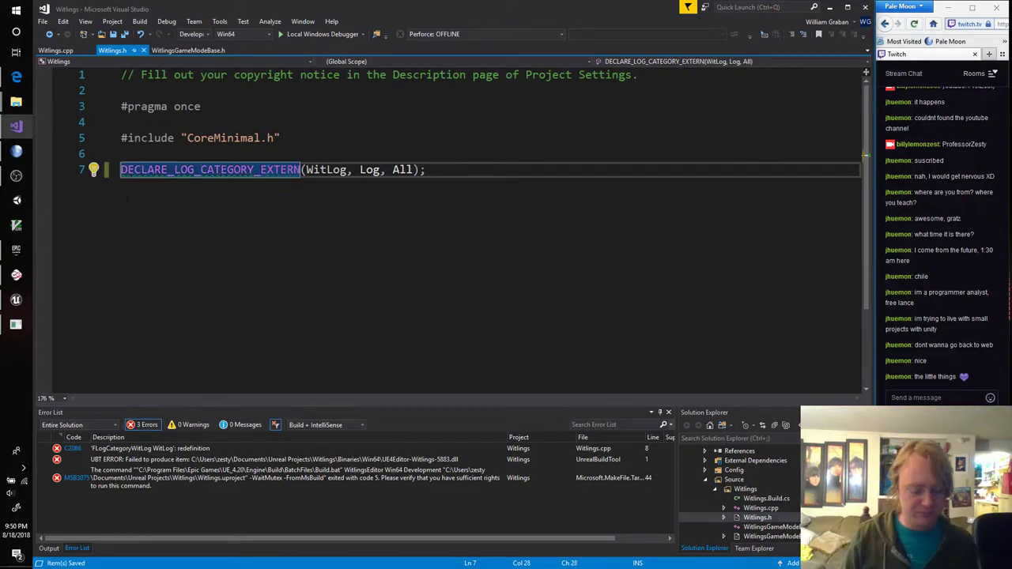
click(29, 298)
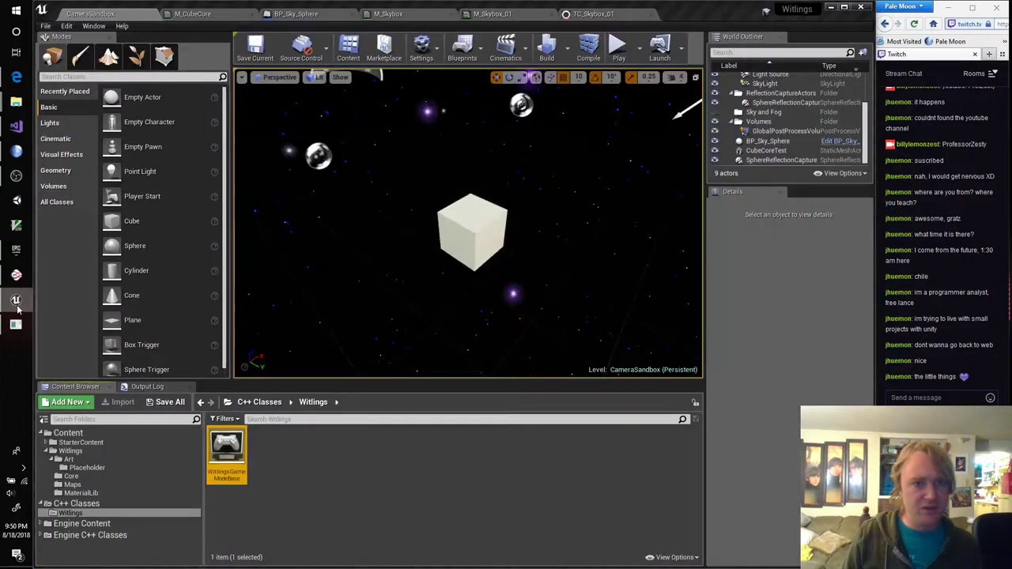
Compile the C++ code and confirm the 10.2 s hot reload succeeded in the Output Log
click(589, 53)
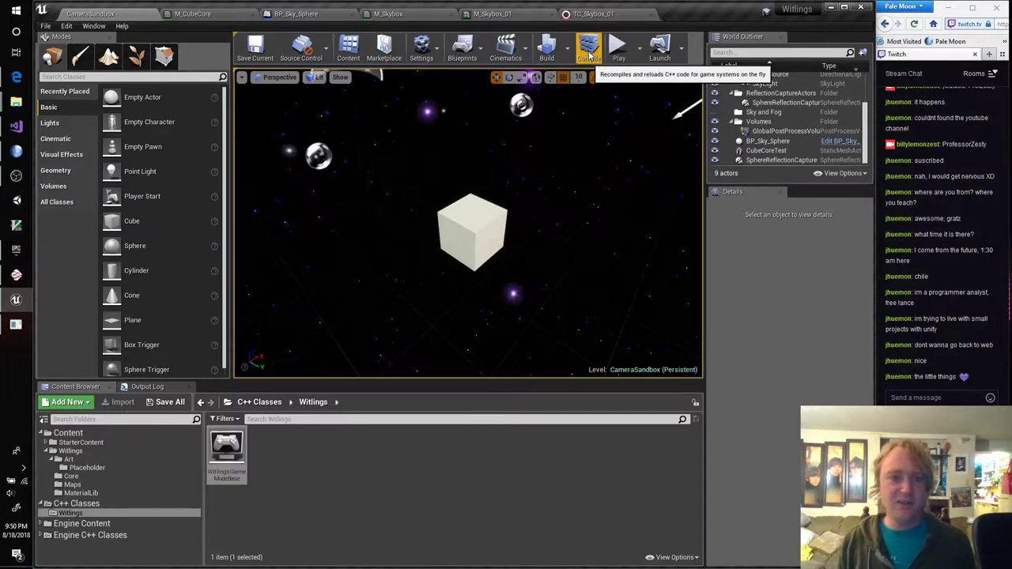
click(150, 388)
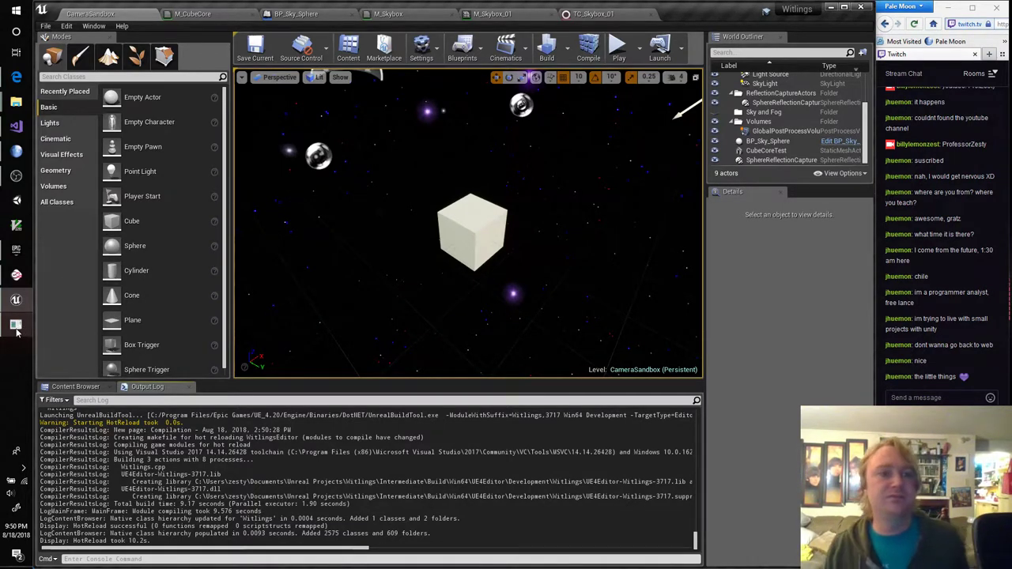
click(16, 126)
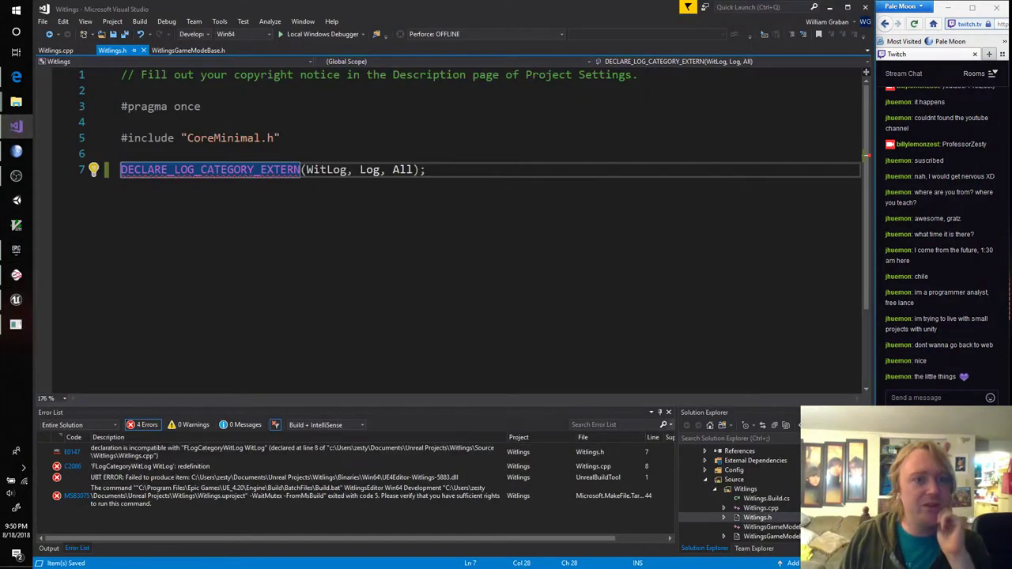
Duplicate the WitLog declaration so lines 7–9 of Witlings.h each hold one copy
click(426, 170)
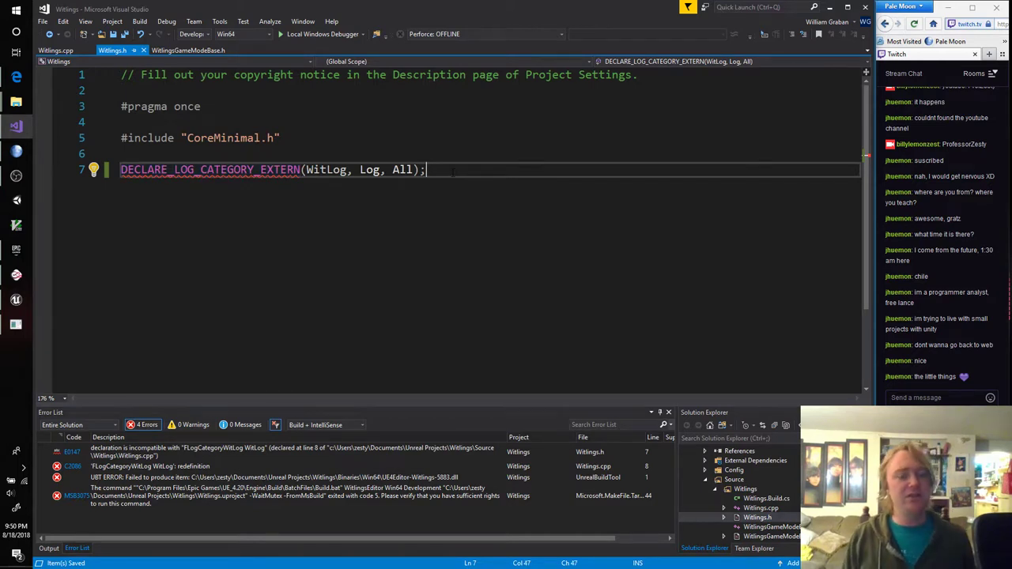
key(ctrl+v)
key(ctrl+v)
key(ctrl+z)
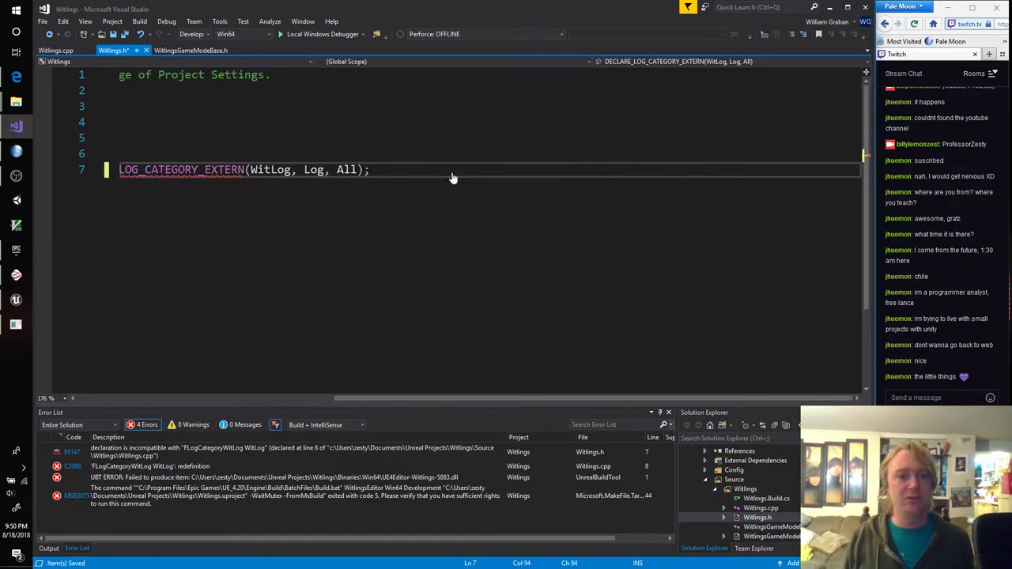
key(Home)
key(ctrl+c)
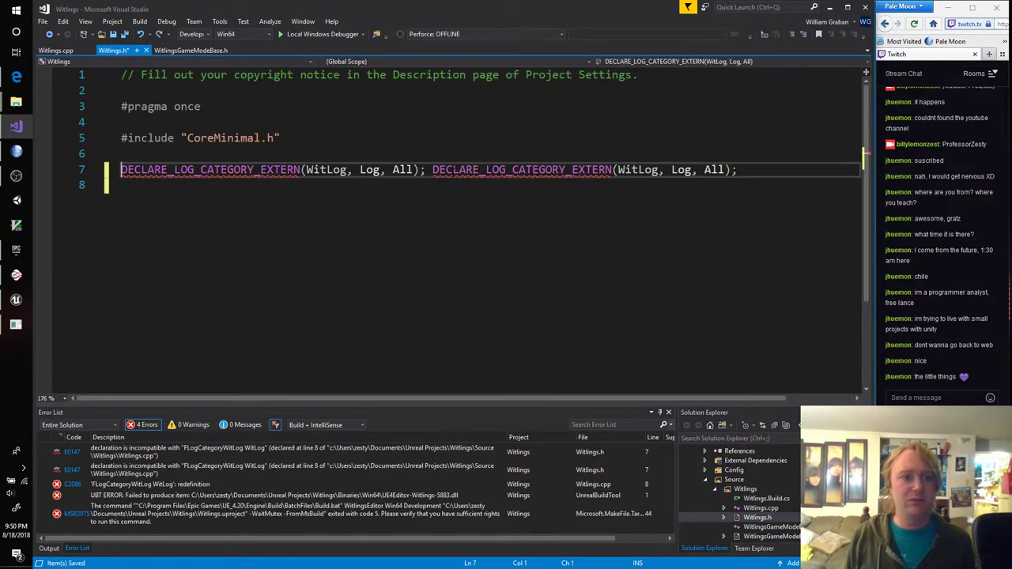
key(ctrl+v)
key(ctrl+v)
click(309, 169)
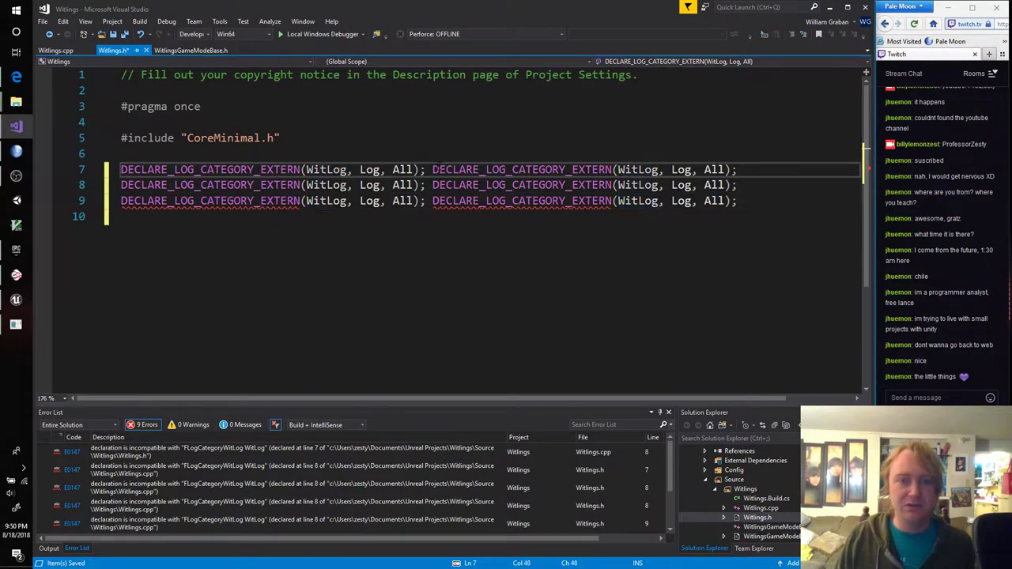
key(shift+alt+Down)
key(shift+alt+Down)
key(ctrl+shift+alt+Right)
key(ctrl+shift+alt+Right)
key(ctrl+shift+alt+Right)
key(ctrl+shift+alt+Right)
key(ctrl+shift+alt+Right)
key(ctrl+shift+alt+Right)
key(ctrl+shift+alt+Right)
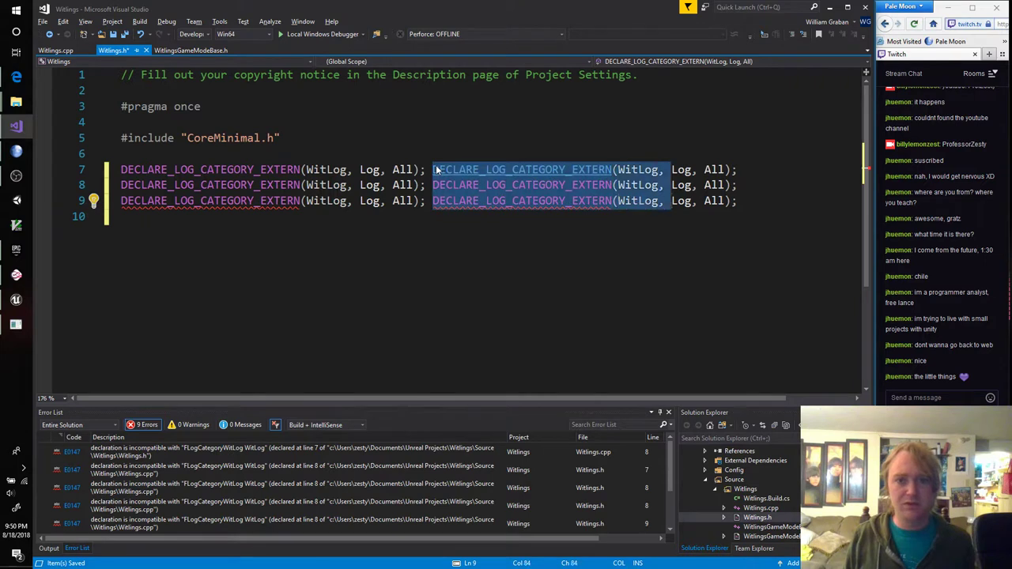
key(shift+alt+Right)
key(shift+alt+Right)
key(Delete)
key(BackSpace)
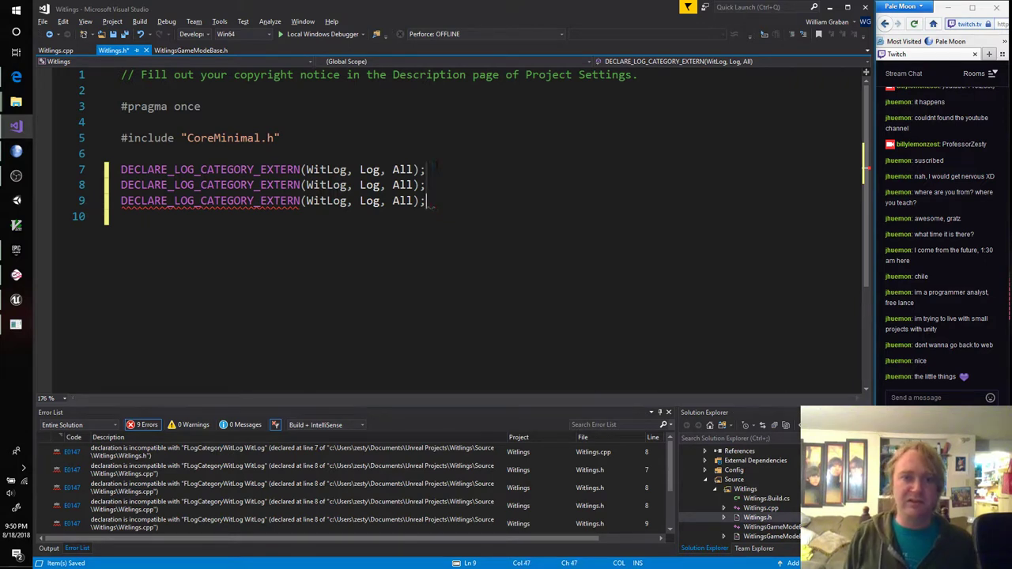
Rename the copies to WitLogPathing and WitLogCube, keeping WitLog on line 7
key(Up)
key(Up)
key(Down)
key(Left)
key(Left)
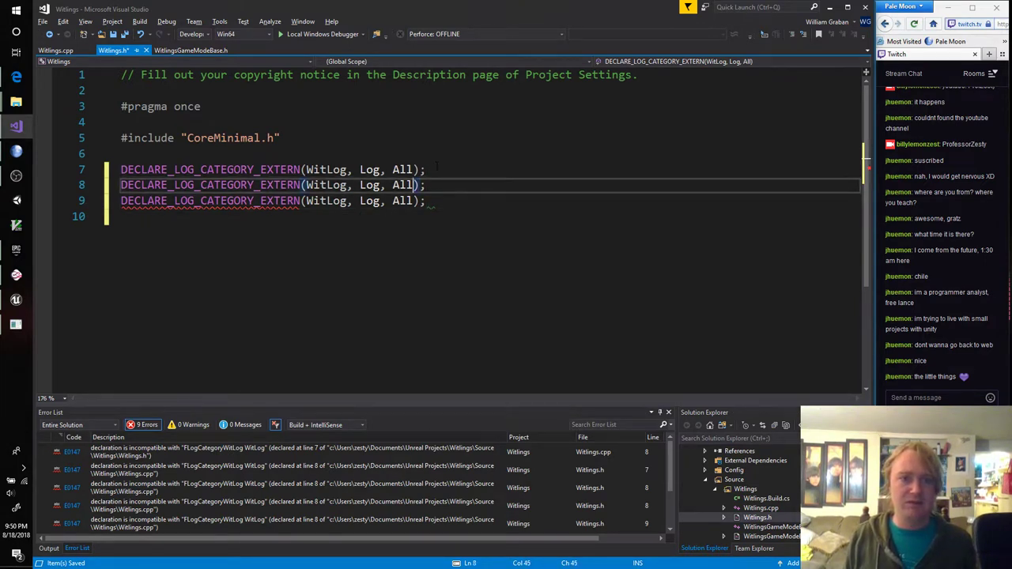
key(Up)
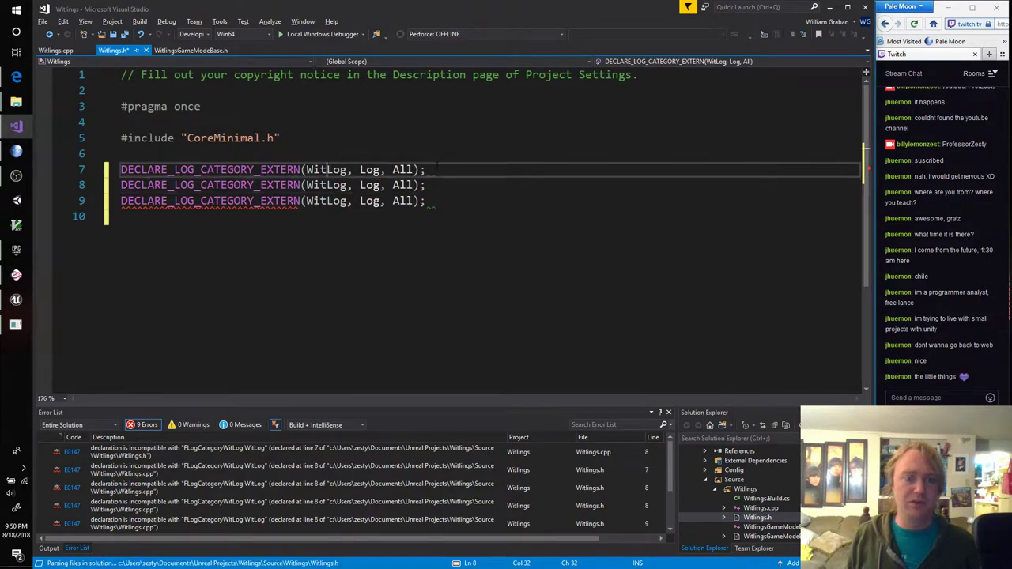
key(Right)
key(Right)
text(cOR)
key(BackSpace)
key(BackSpace)
key(BackSpace)
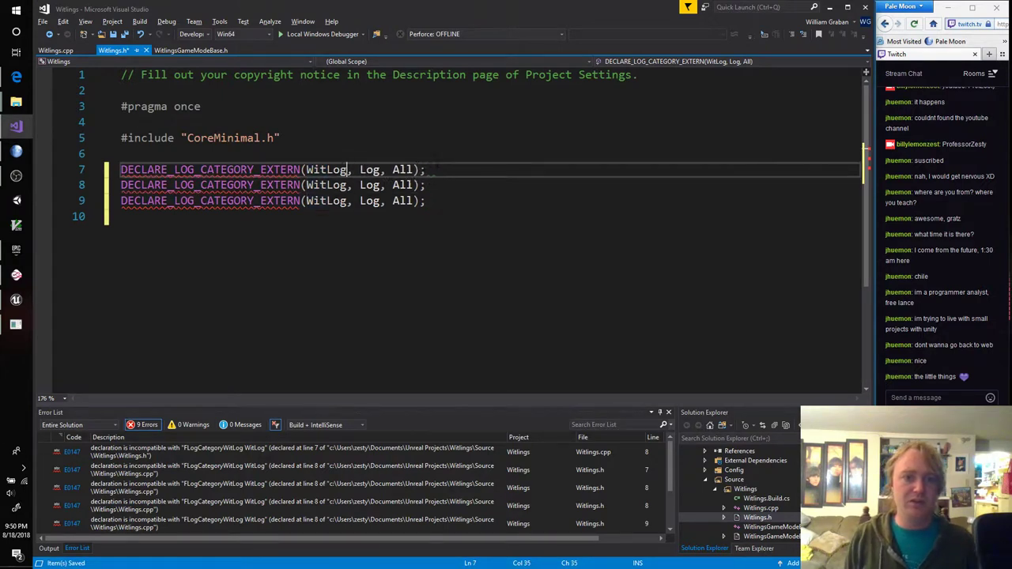
text(Core)
key(Down)
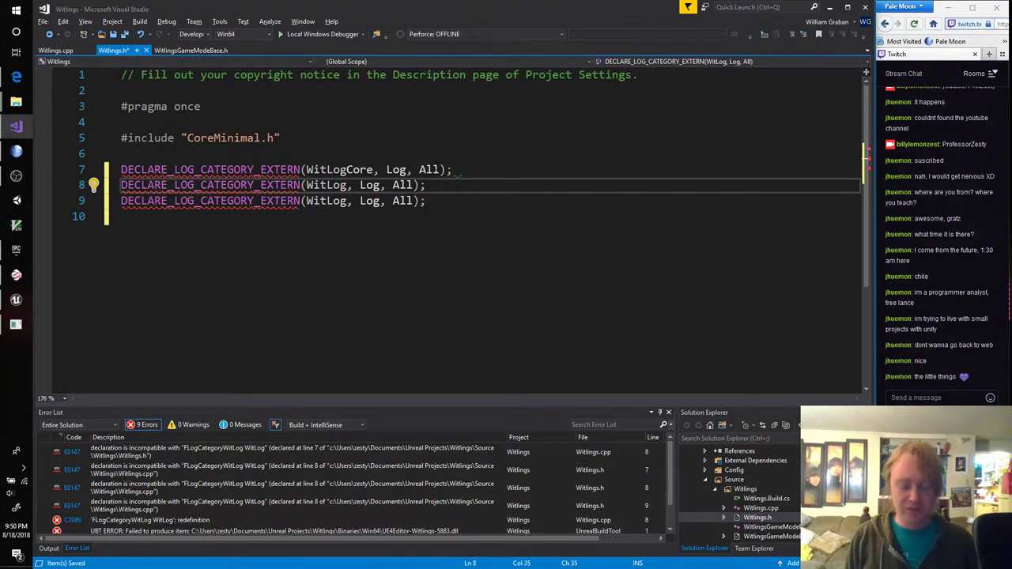
text(Pathing)
key(Down)
key(Left)
key(Left)
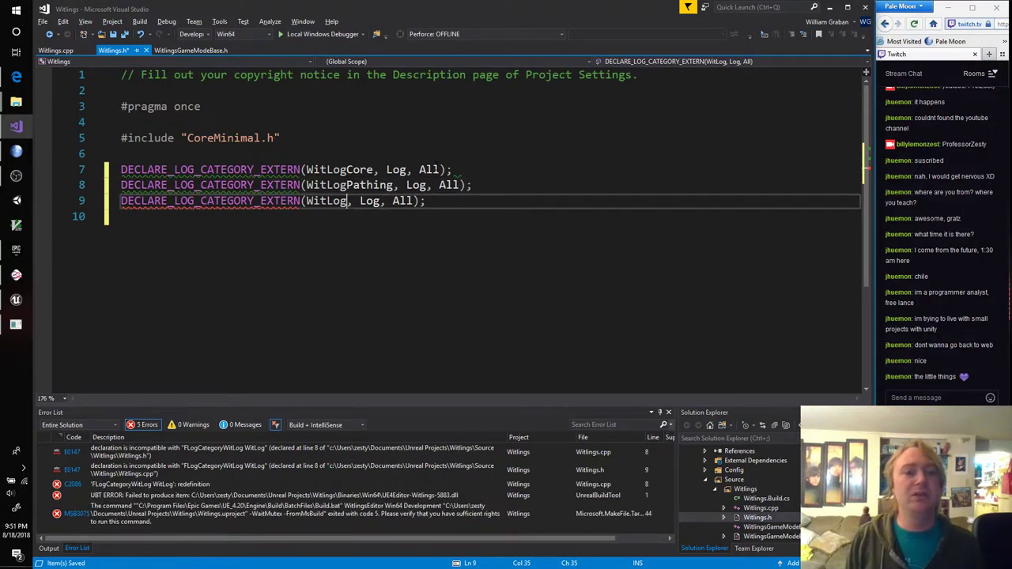
text(Cube)
key(Up)
key(Up)
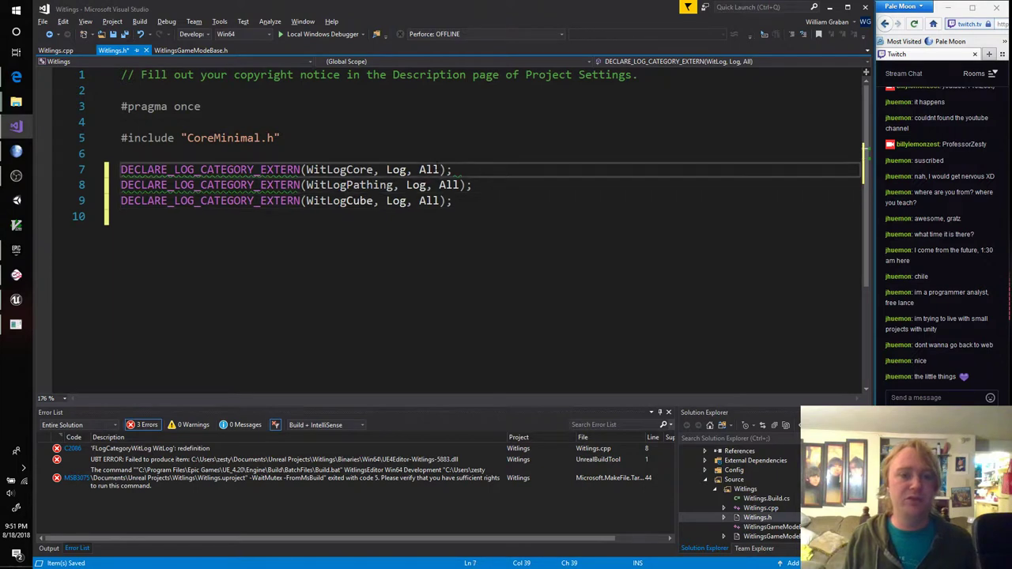
key(BackSpace)
key(BackSpace)
key(BackSpace)
key(BackSpace)
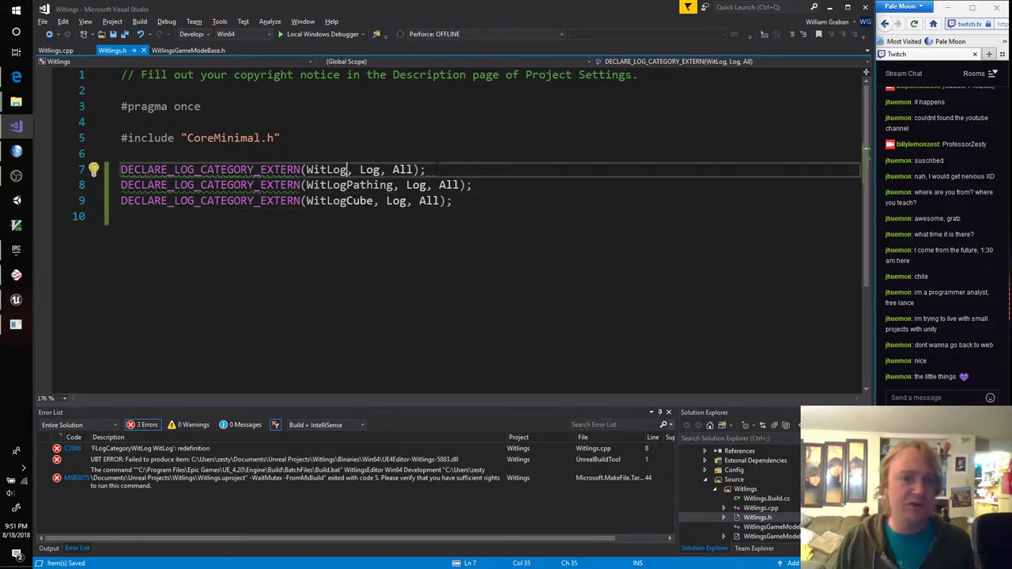
key(ctrl+Tab)
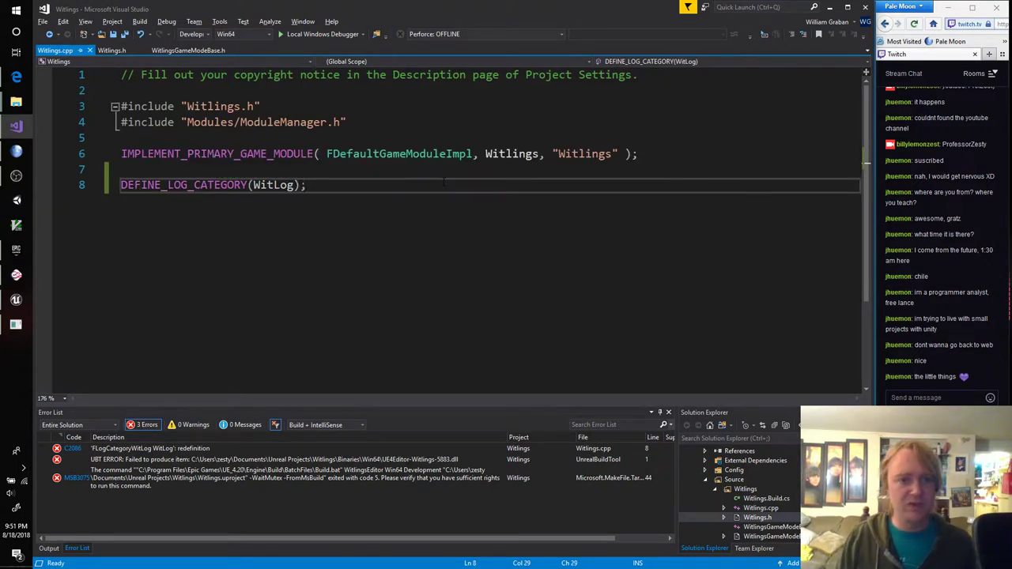
Duplicate the DEFINE_LOG_CATEGORY(WitLog) line in Witlings.cpp into three definitions
key(ctrl+v)
key(ctrl+v)
key(ctrl+z)
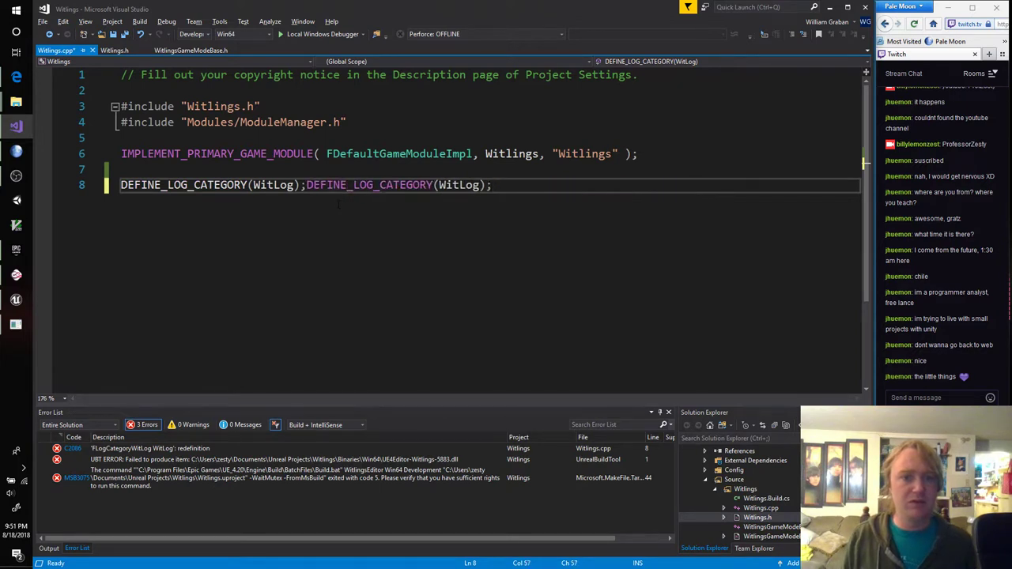
key(ctrl+z)
key(Return)
key(Up)
key(ctrl+c)
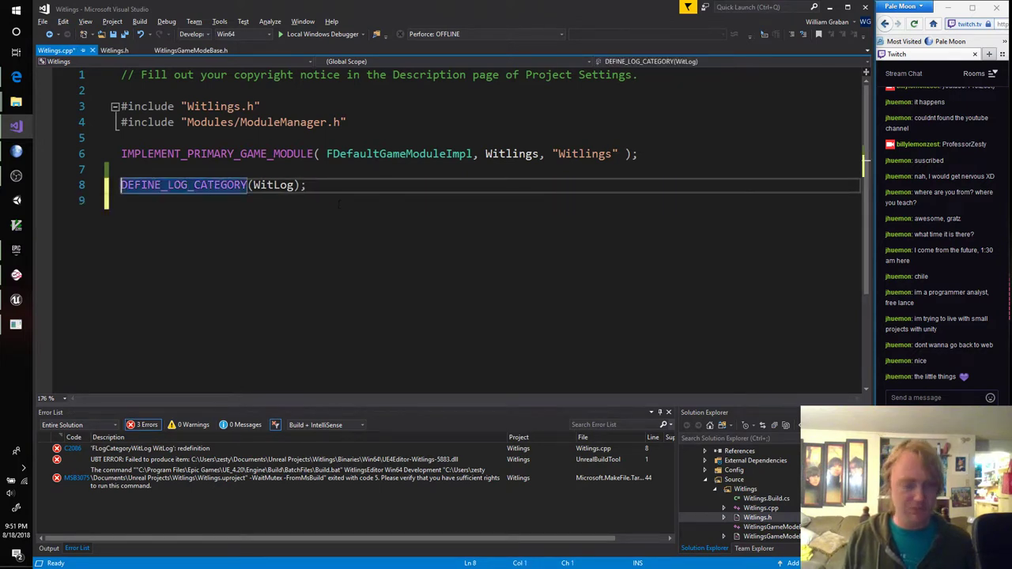
key(ctrl+v)
key(ctrl+v)
Rename the copied definitions to WitLogPathing and WitLogCube and save Witlings.cpp
key(Up)
key(ctrl+Right)
key(ctrl+Right)
key(ctrl+Right)
text(Pathing)
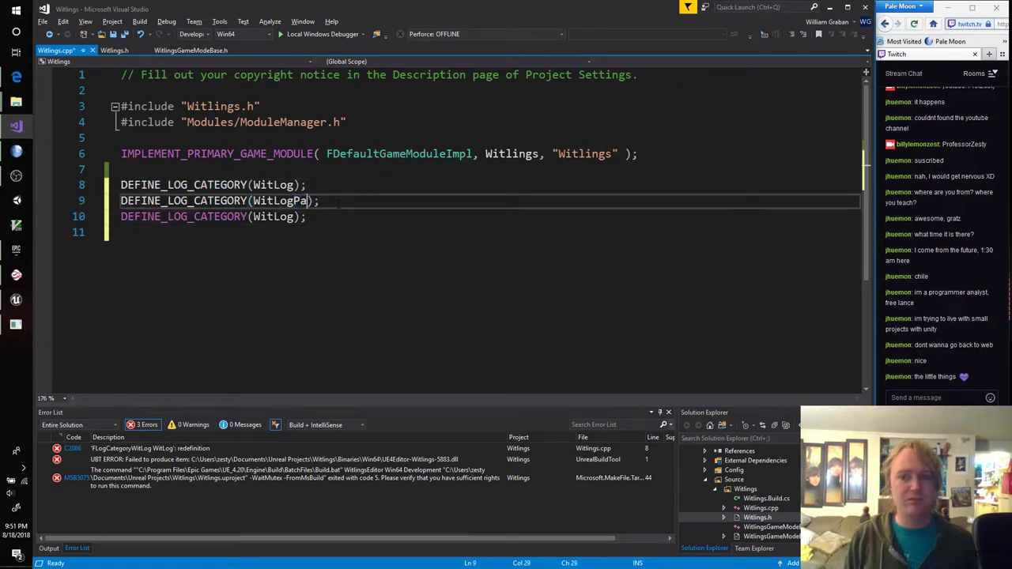
key(Down)
key(Left)
key(Left)
text(Cube)
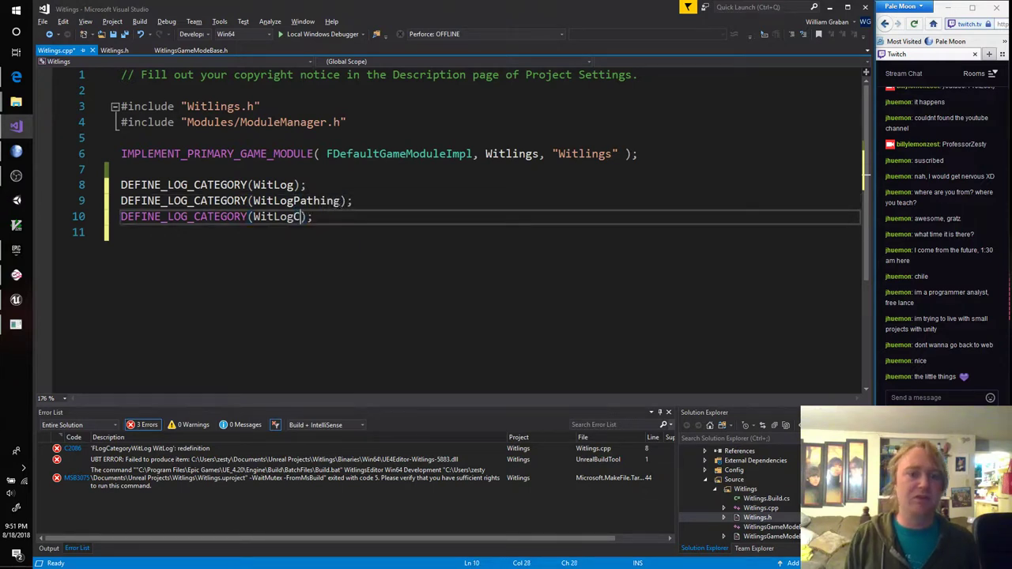
key(ctrl+s)
key(ctrl+Tab)
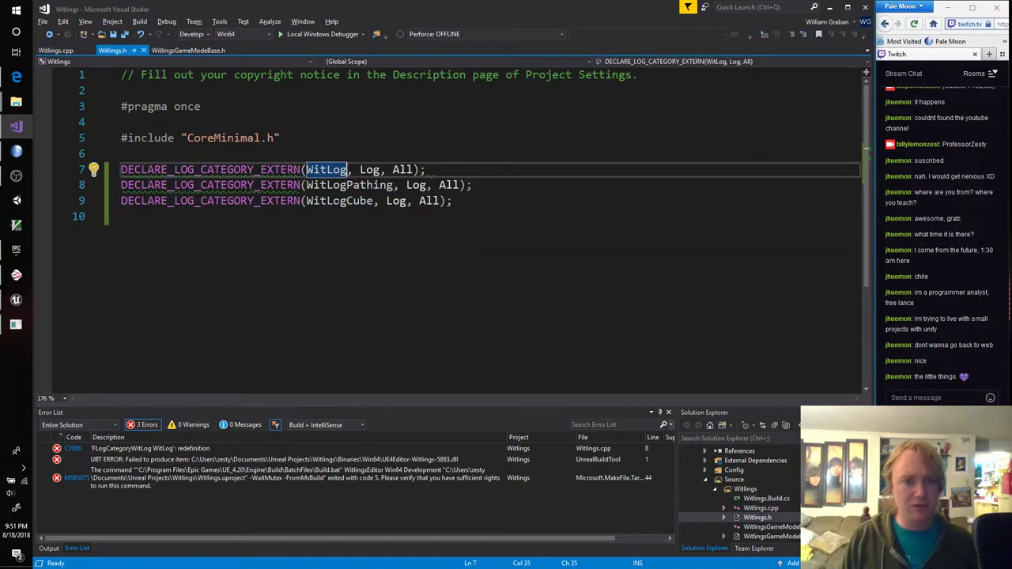
key(Down)
key(Down)
key(ctrl+Tab)
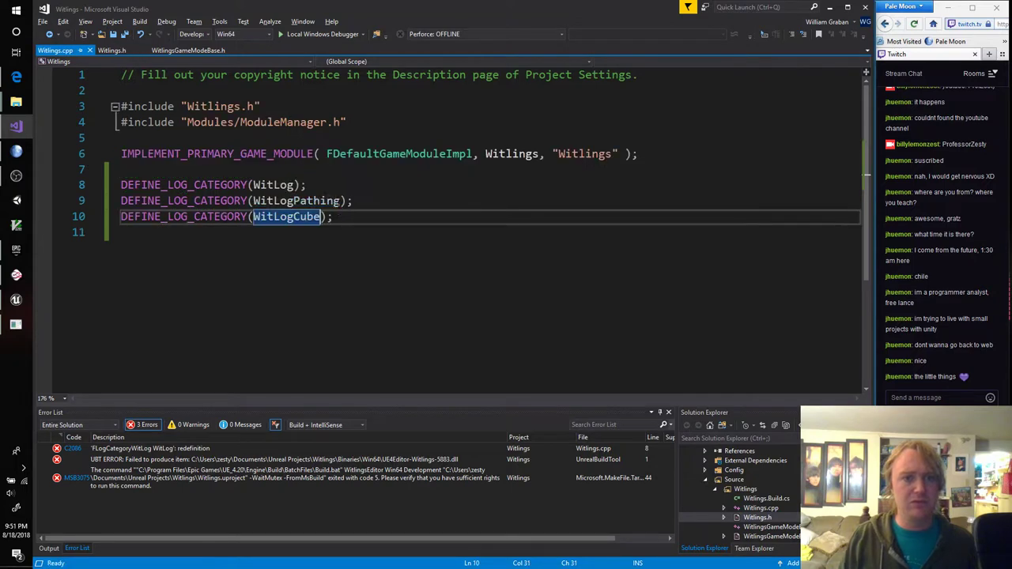
Place the cursor on empty line 17 of WitlingsGameModeBase.h, then return to Unreal Editor
click(199, 51)
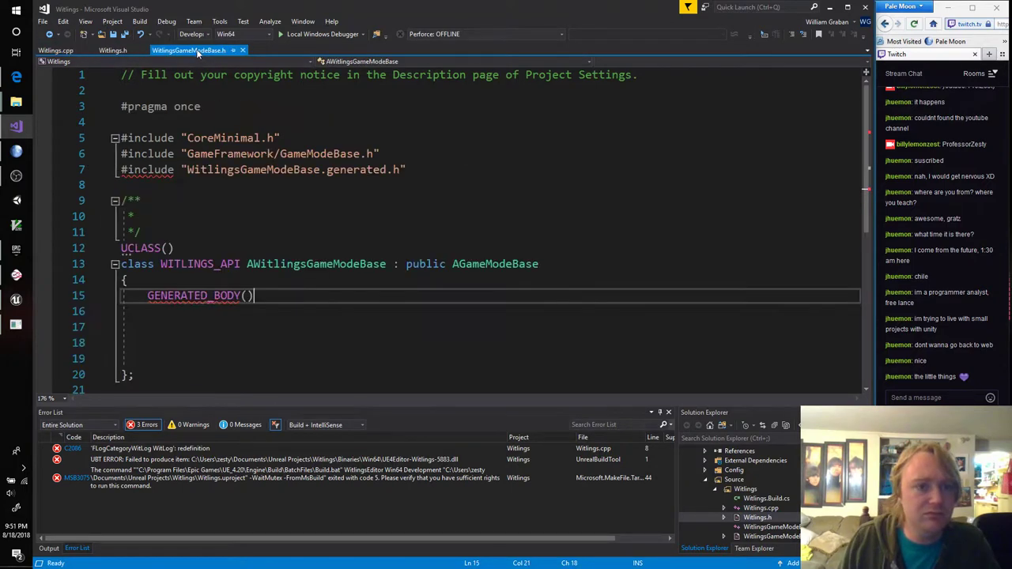
click(225, 333)
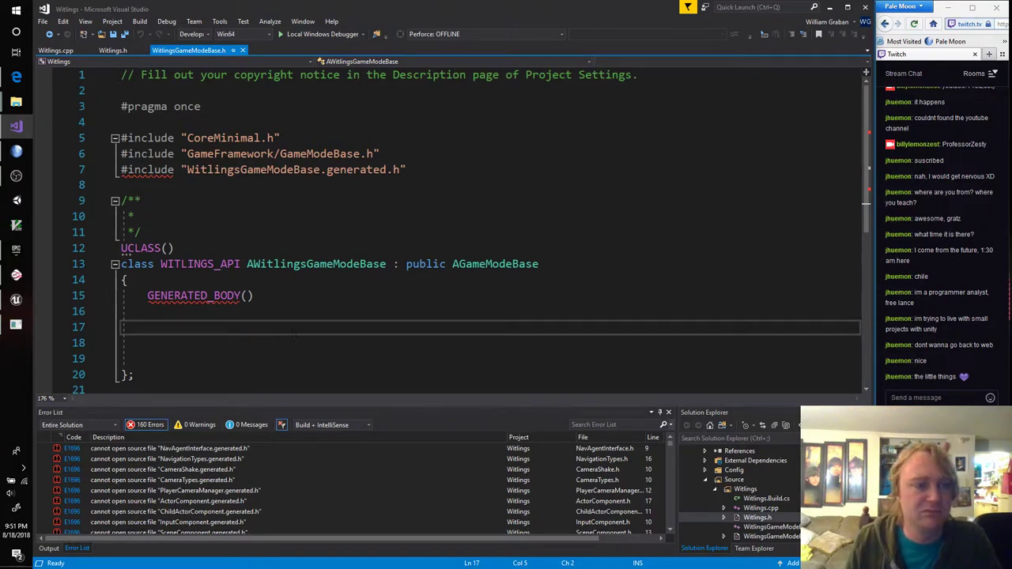
click(16, 300)
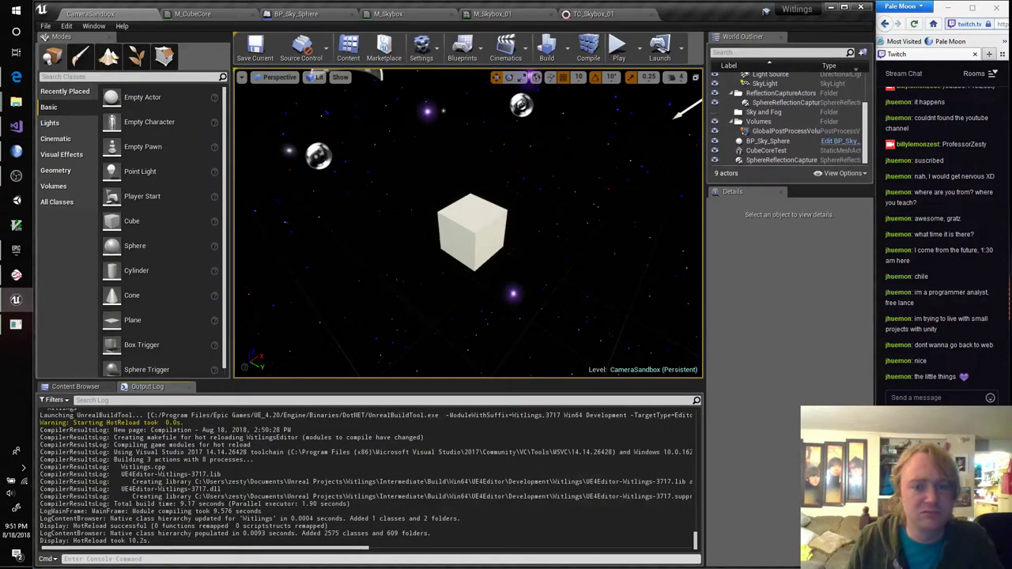
Inspect the WitlingsGameModeBase C++ class, then go to the Core content folder
click(79, 388)
click(278, 466)
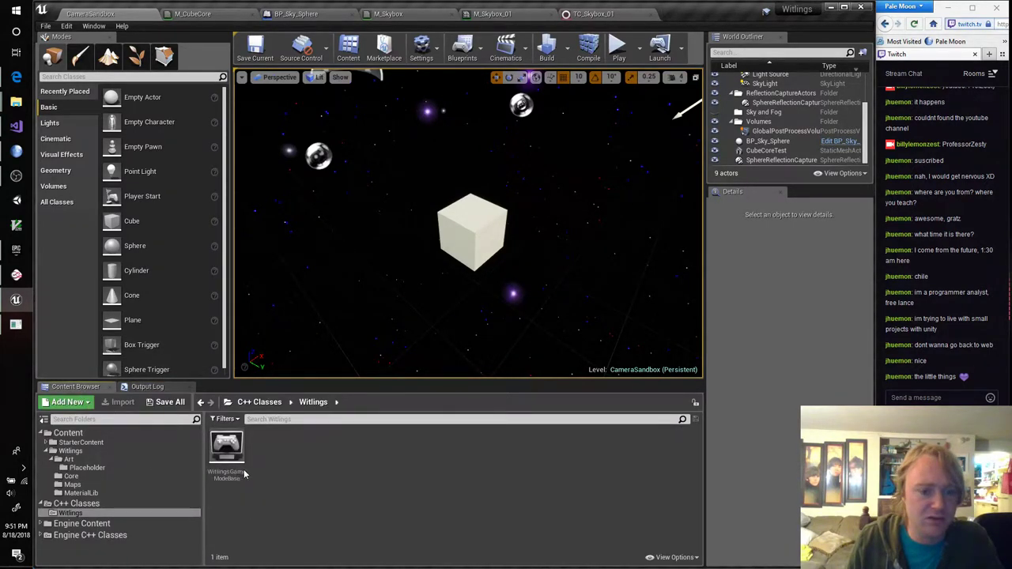
click(233, 459)
click(304, 453)
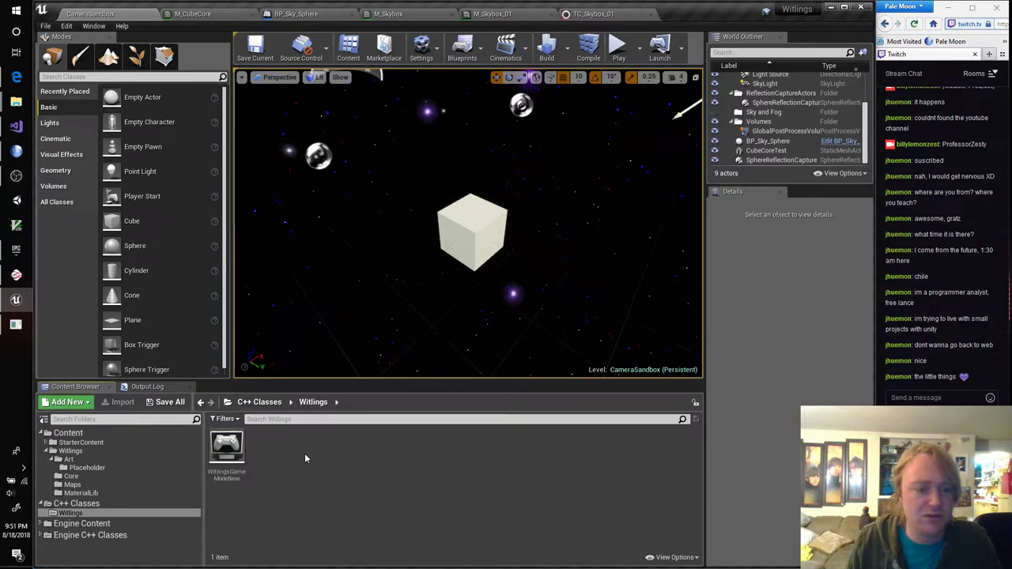
click(72, 477)
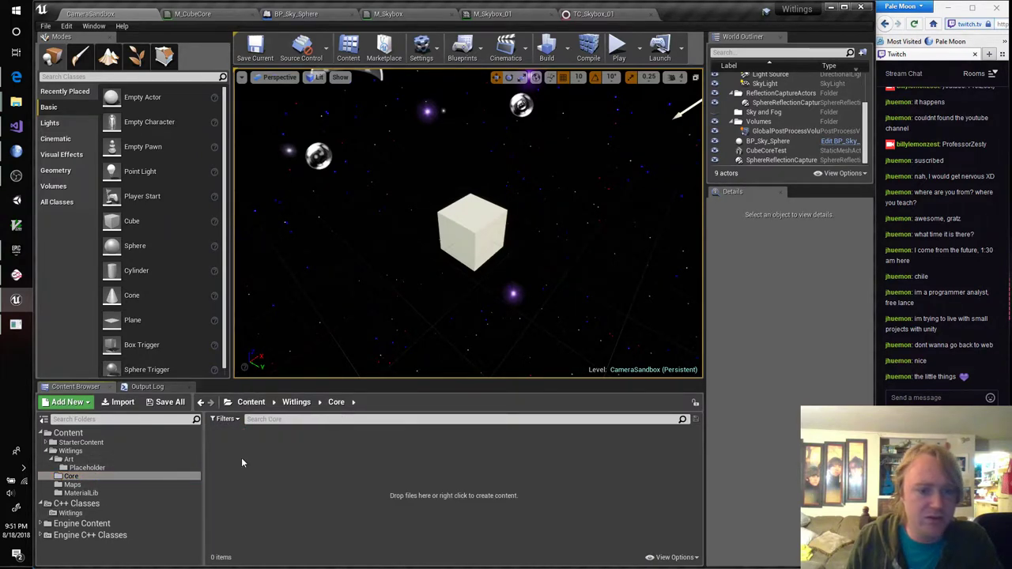
Create a Blueprint class in Core with parent WitlingsGameModeBase, named BP_WitlingsGameModeBase
right_click(241, 457)
click(297, 215)
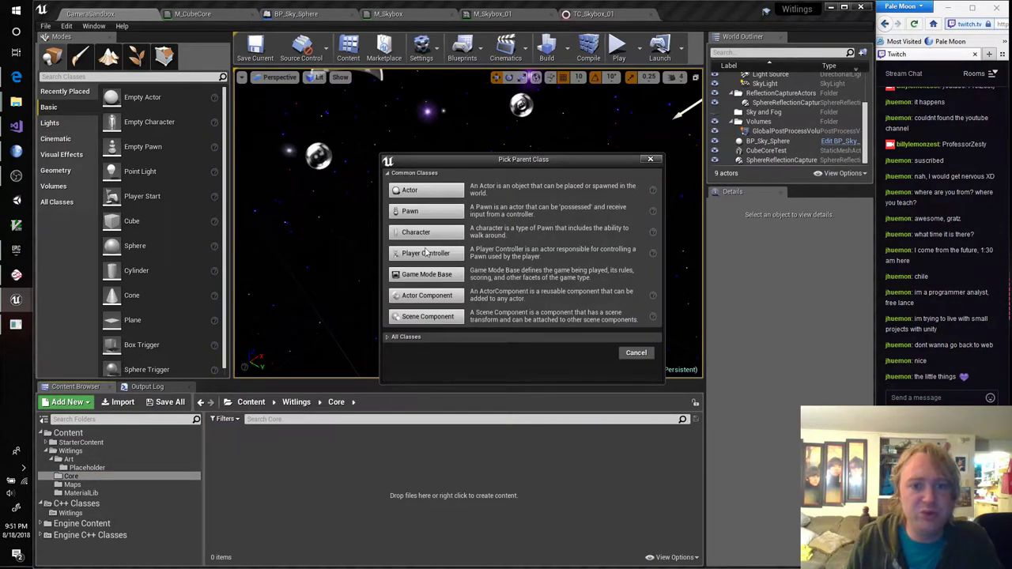
click(387, 337)
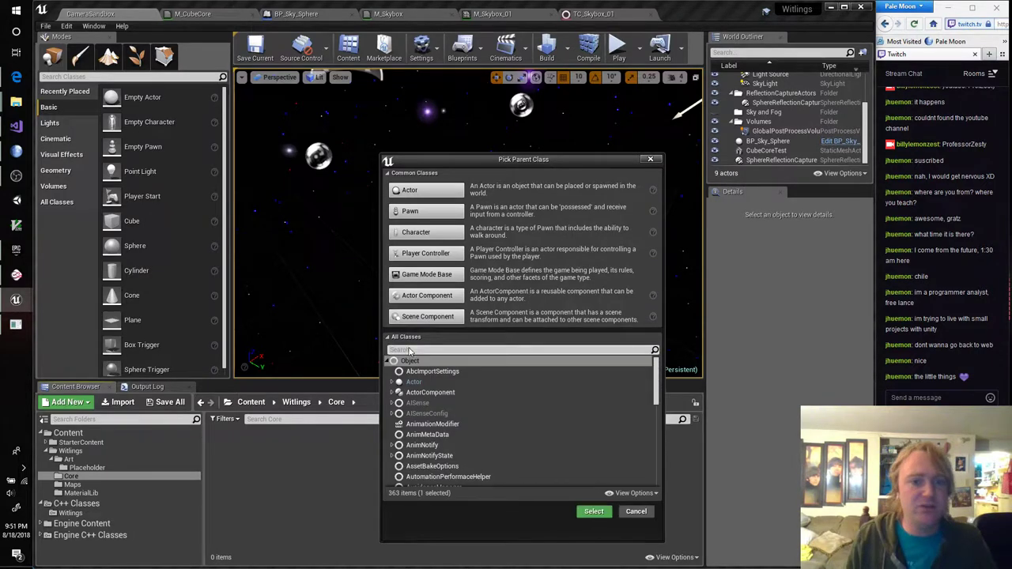
click(409, 349)
text(Witling)
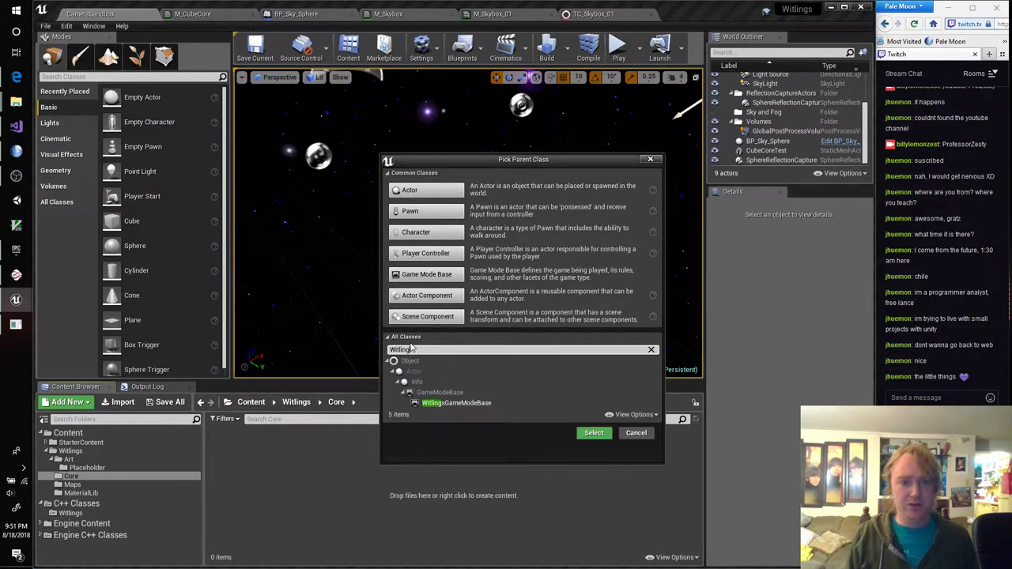
click(472, 403)
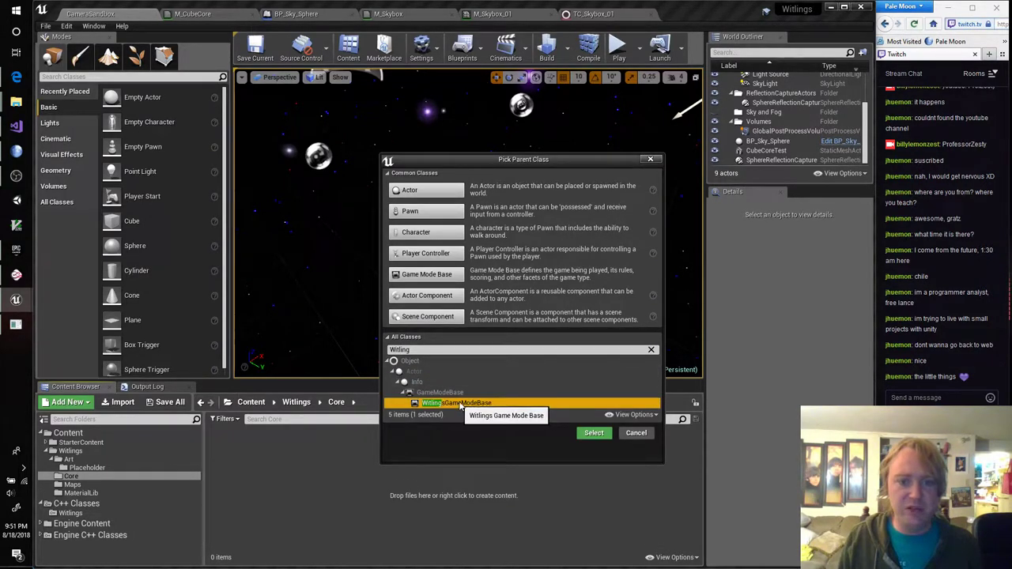
click(593, 432)
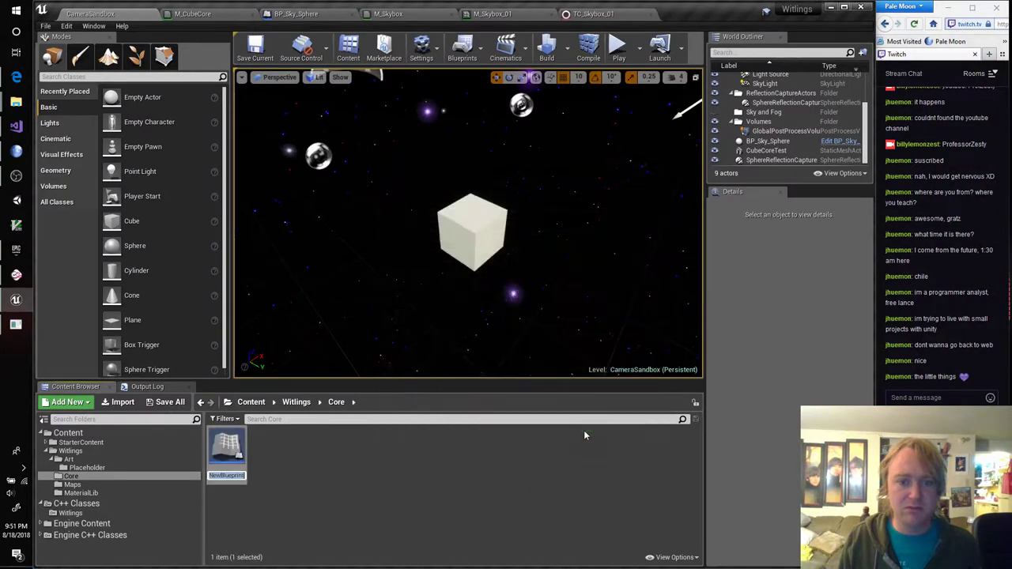
text(BP_)
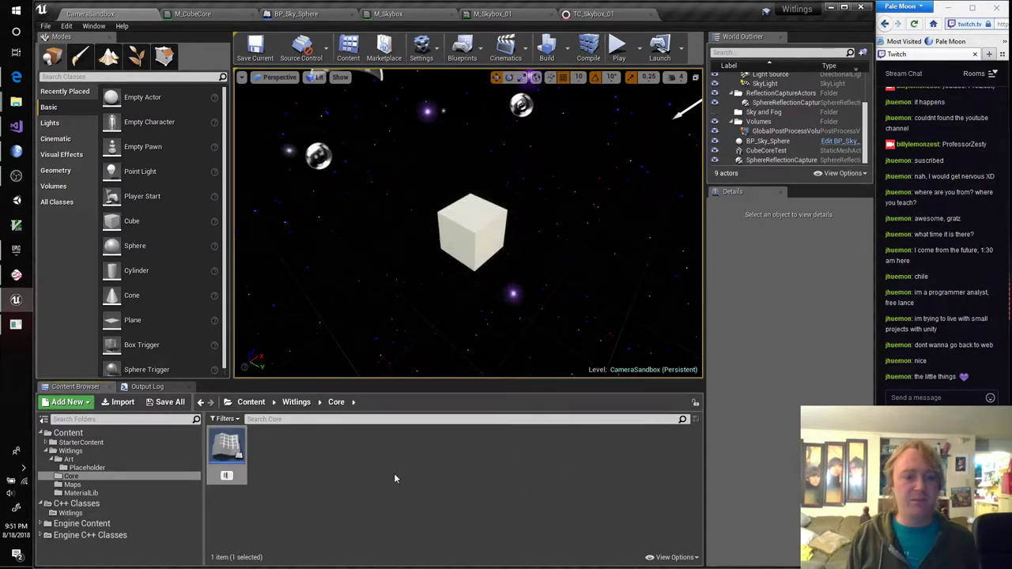
text(Witlings)
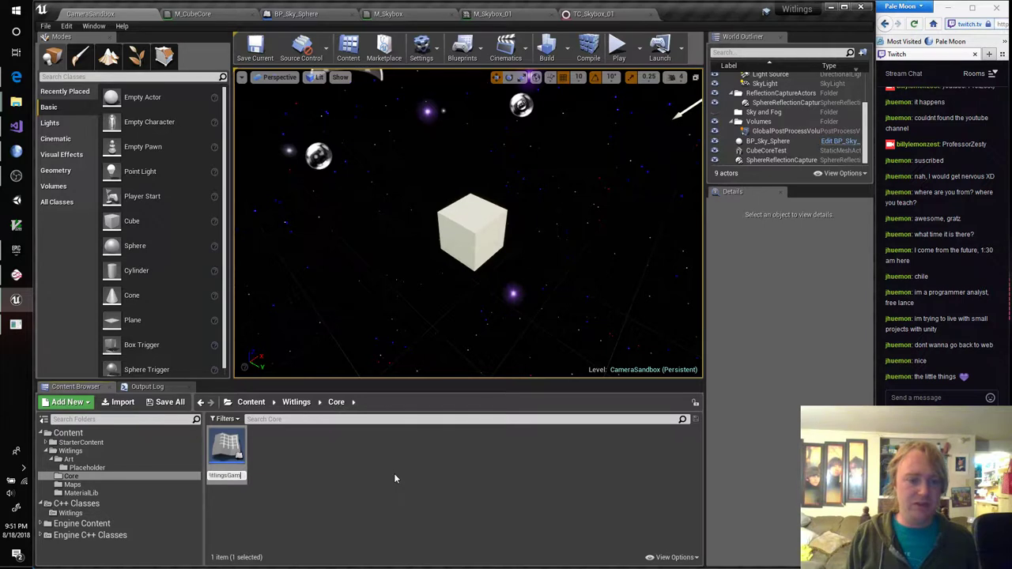
text(Game)
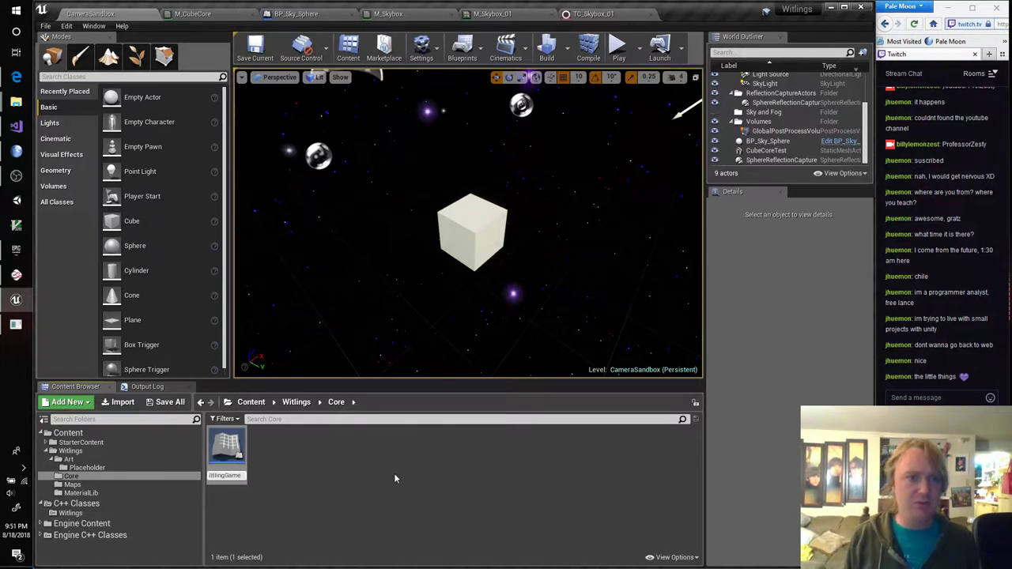
text(ModeBase)
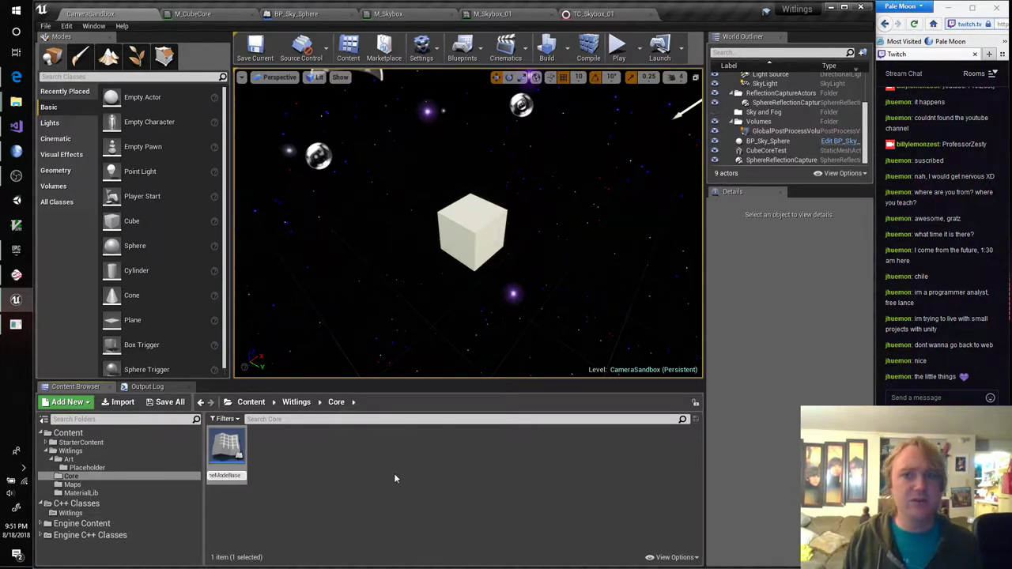
key(Return)
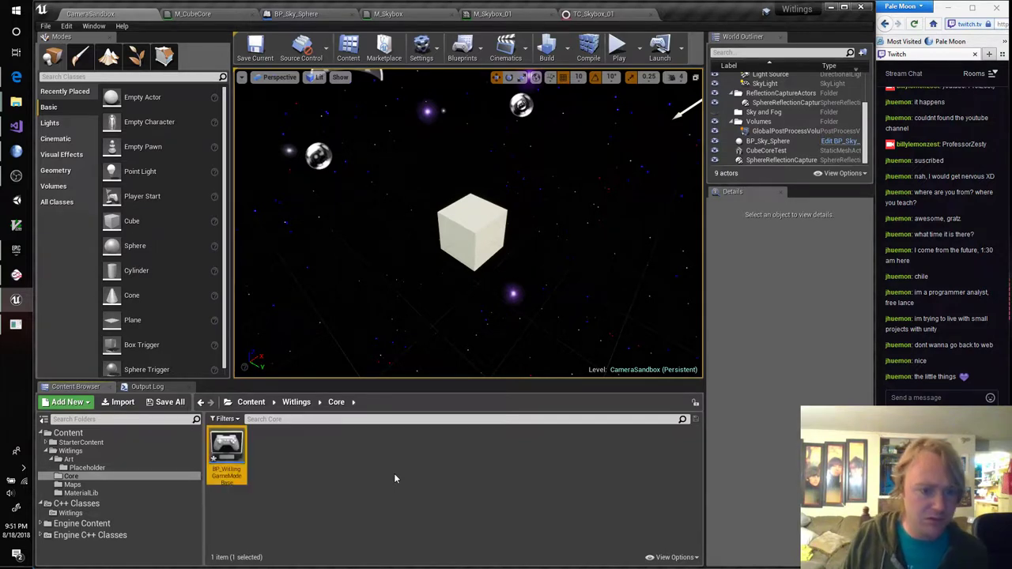
Correct the blueprint's name to BP_WitlingsGameModeBase, open it, then return to the CameraSandbox level
click(88, 514)
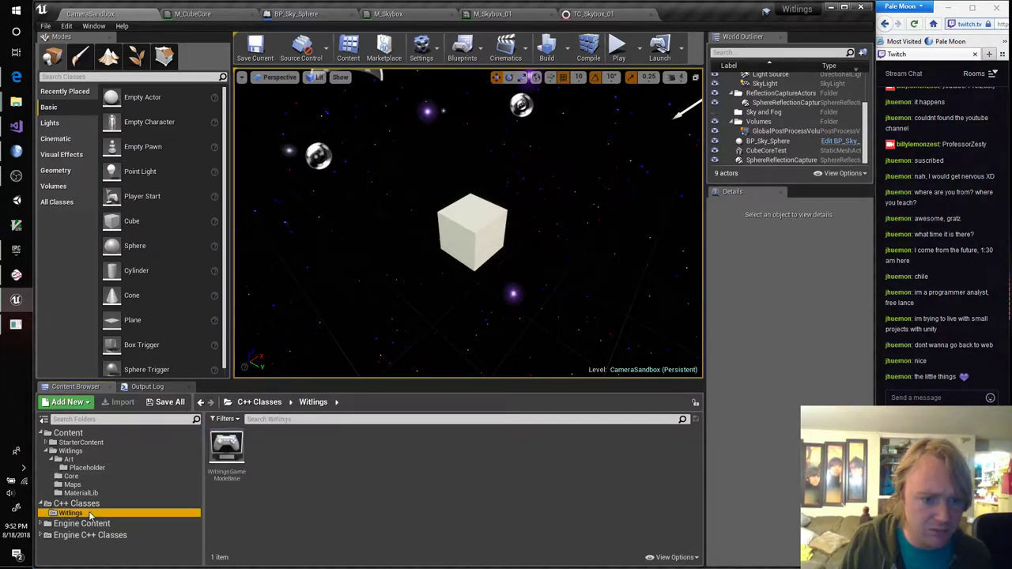
click(72, 476)
click(234, 458)
key(F2)
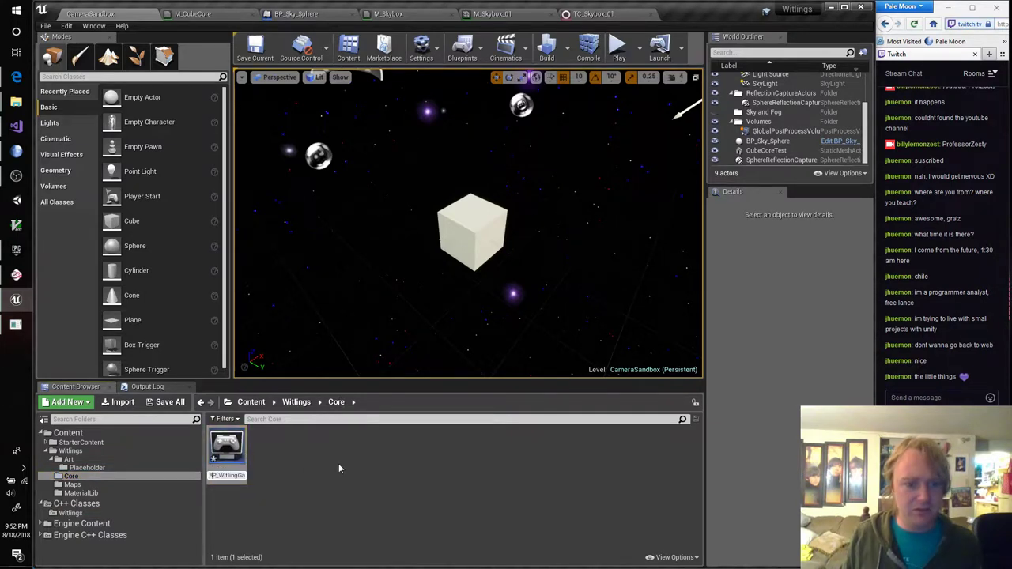
key(Right)
key(Right)
key(Right)
key(Right)
key(Right)
key(Right)
text(s)
key(Return)
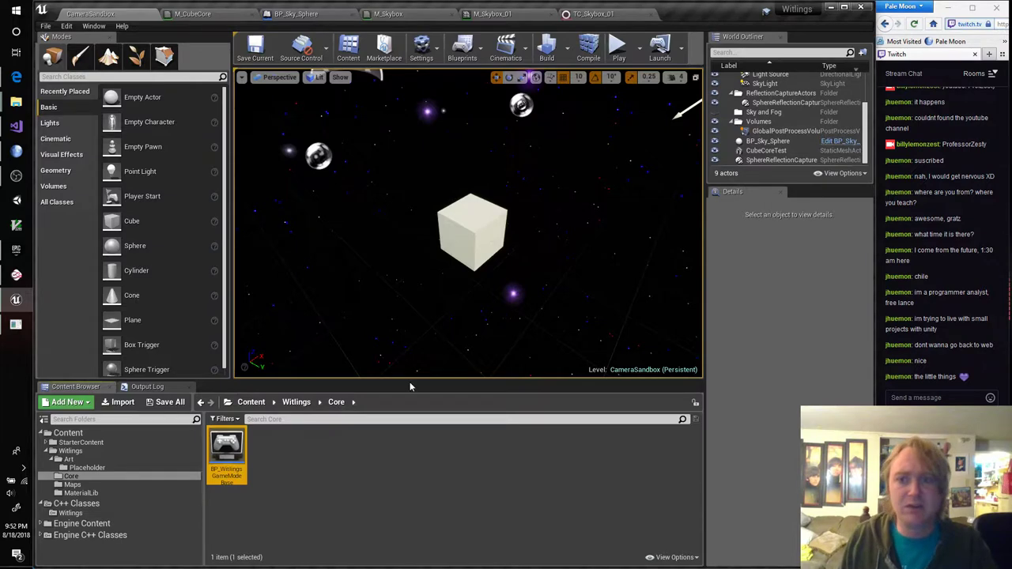
double_click(226, 451)
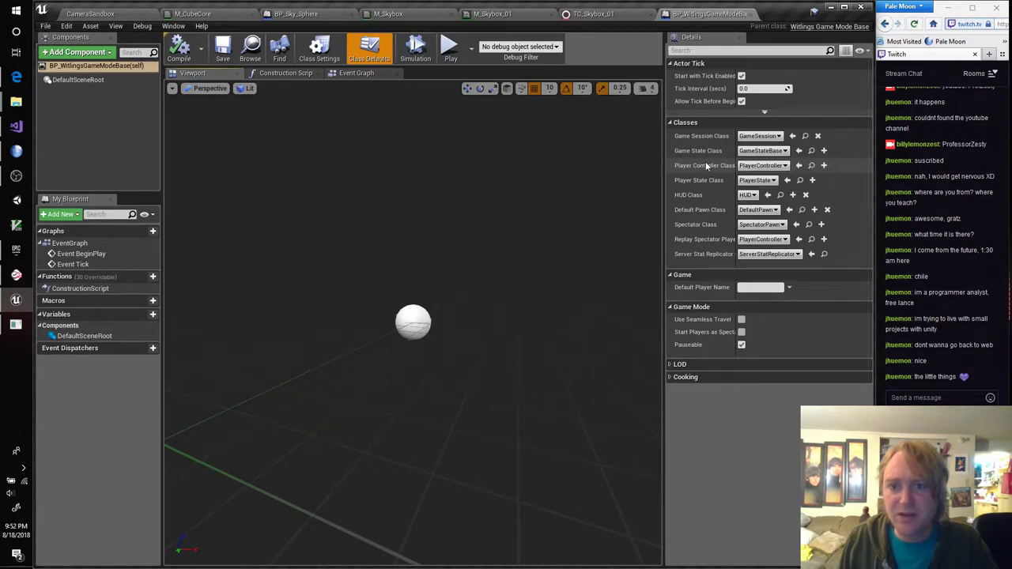
click(111, 18)
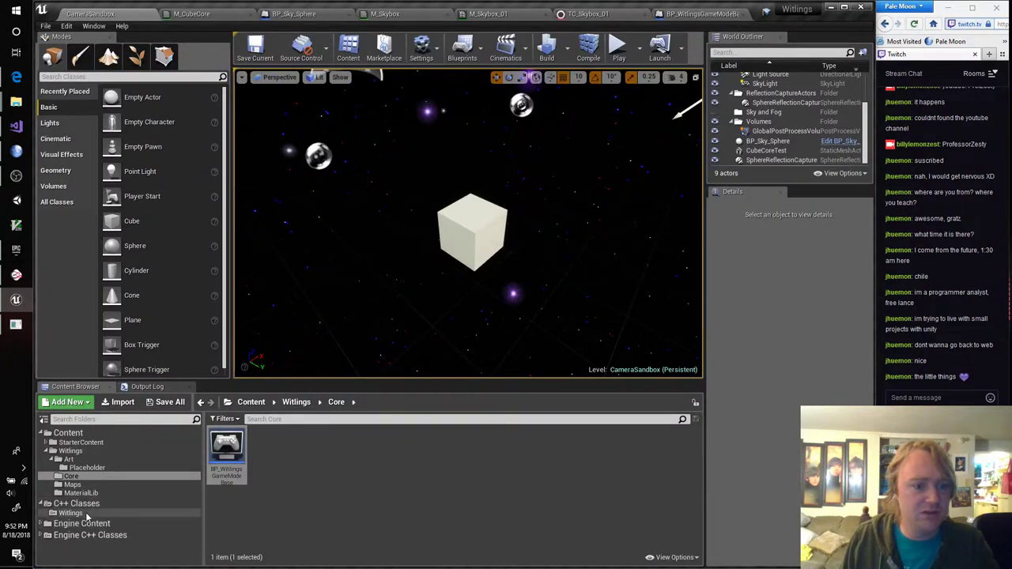
Start a new C++ class in the Witlings classes folder with PlayerController as parent
click(70, 513)
right_click(302, 457)
click(343, 499)
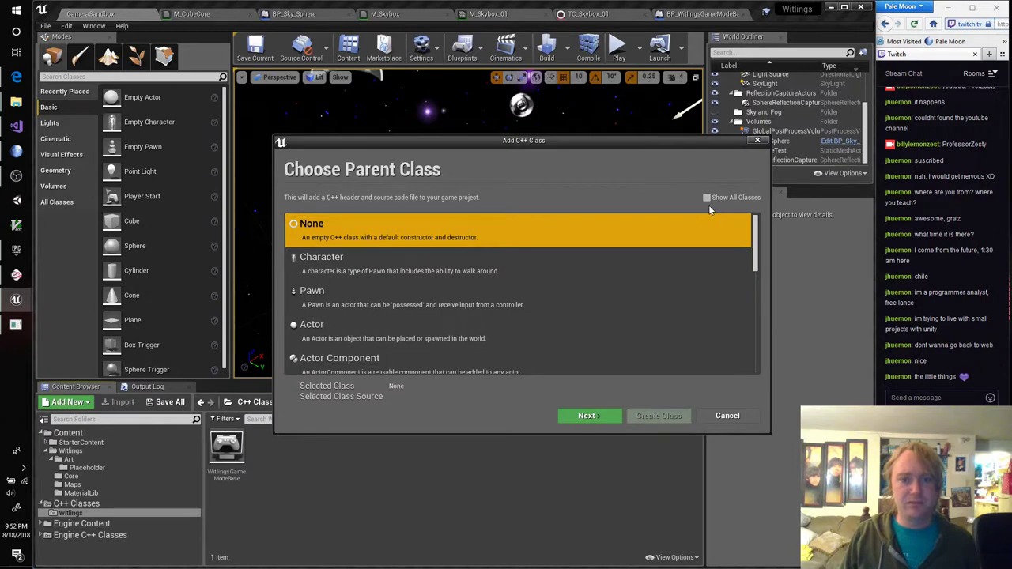
click(706, 197)
text(P)
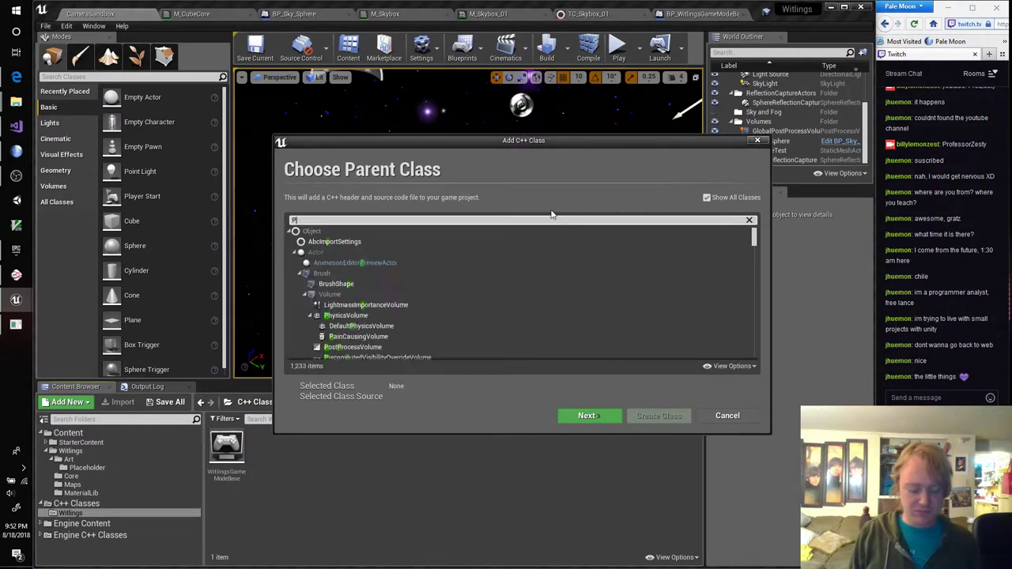
text(layerController)
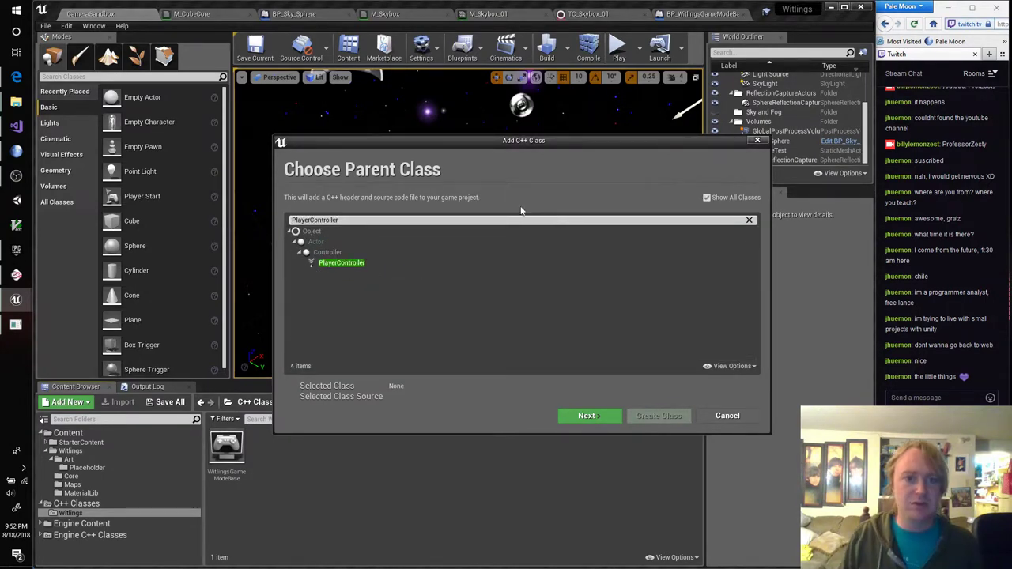
click(433, 264)
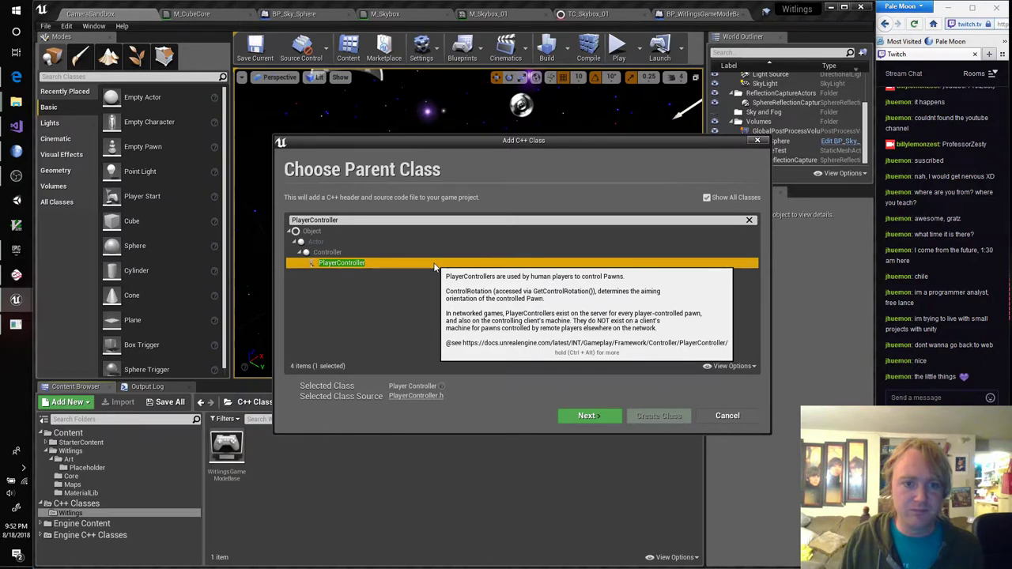
click(587, 419)
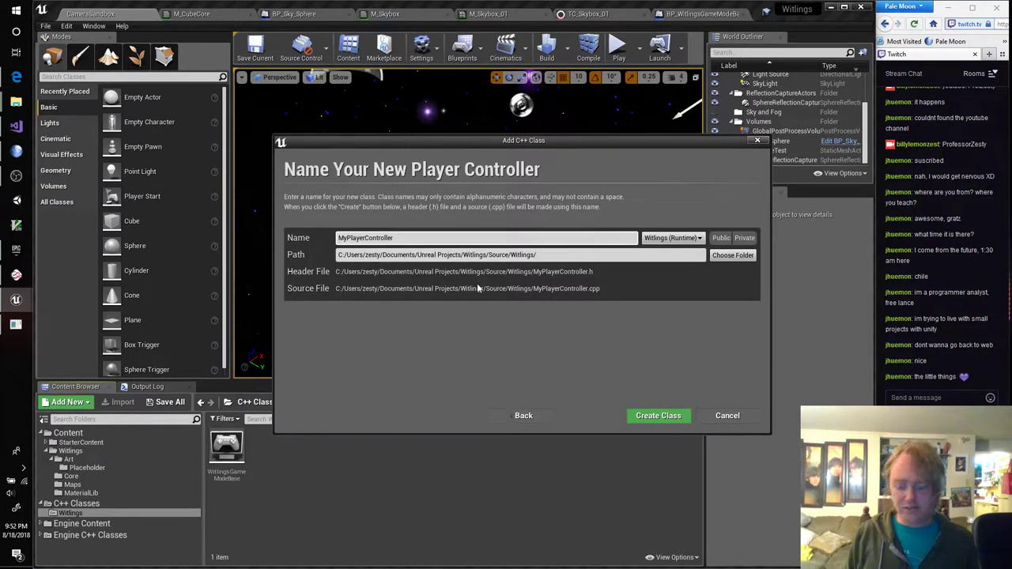
Name the class WitlingsPlayerController, create it, and return to Visual Studio
key(Home)
key(Delete)
key(Delete)
text(Witlings)
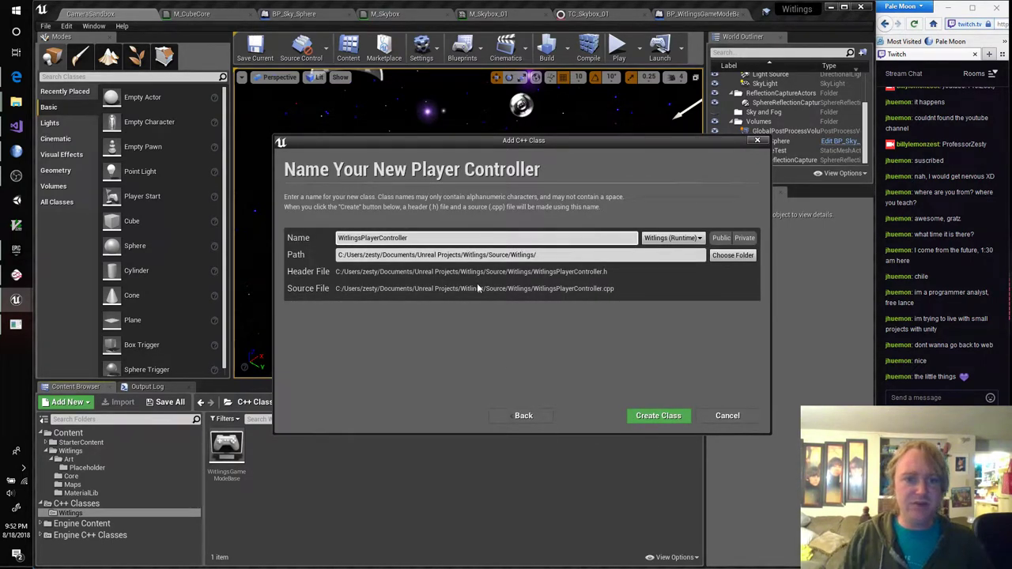
click(673, 419)
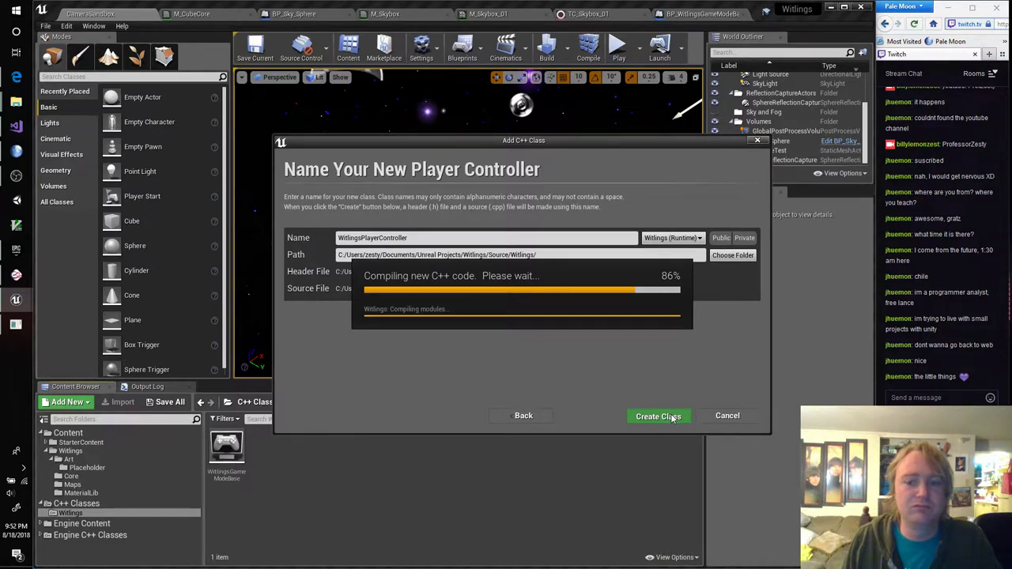
click(16, 130)
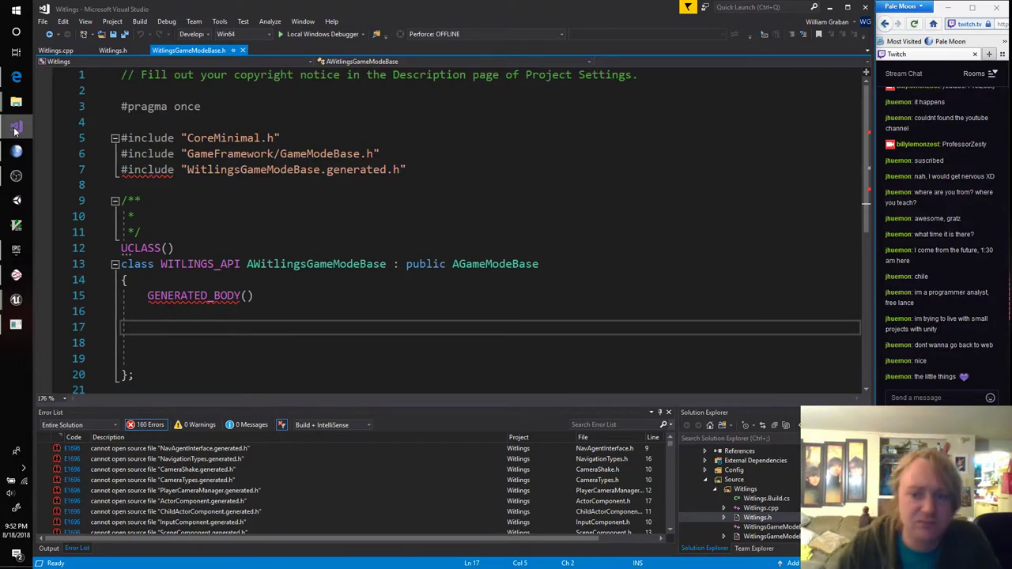
View the generated WitlingsPlayerController.h and list the files in the Witlings source folder
click(14, 128)
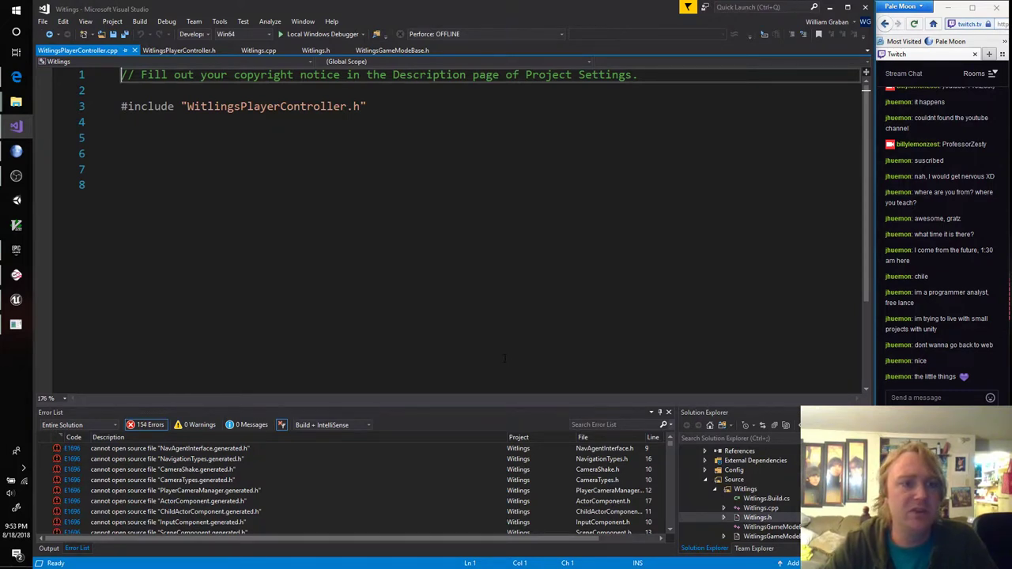
click(171, 50)
click(253, 296)
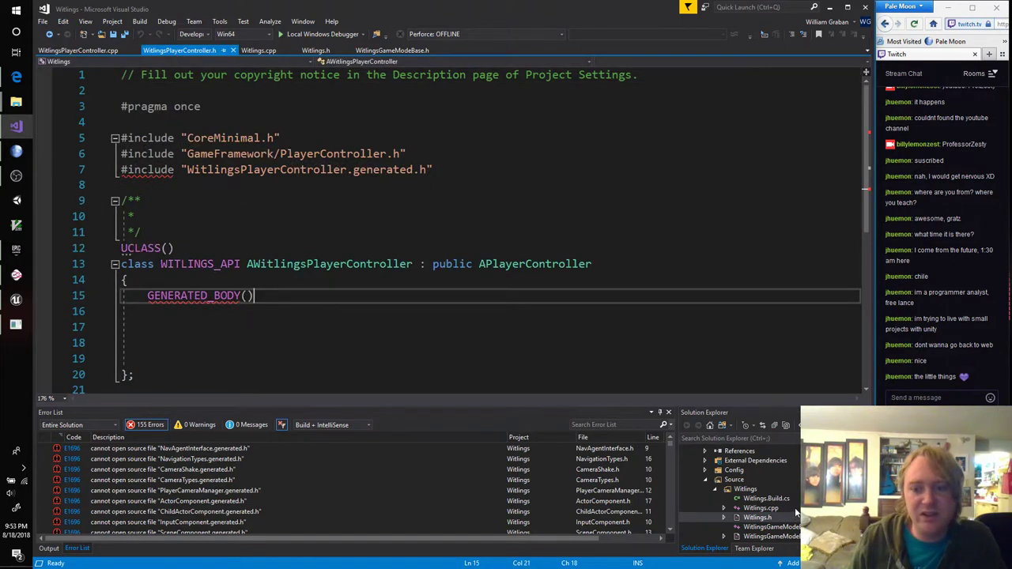
scroll(797, 512, up, 2)
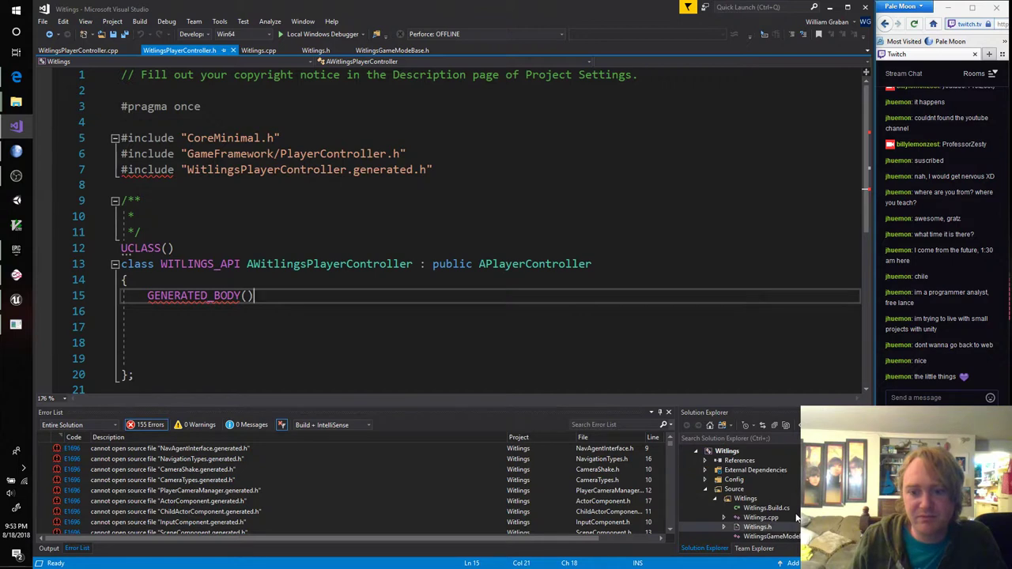
click(718, 501)
click(716, 508)
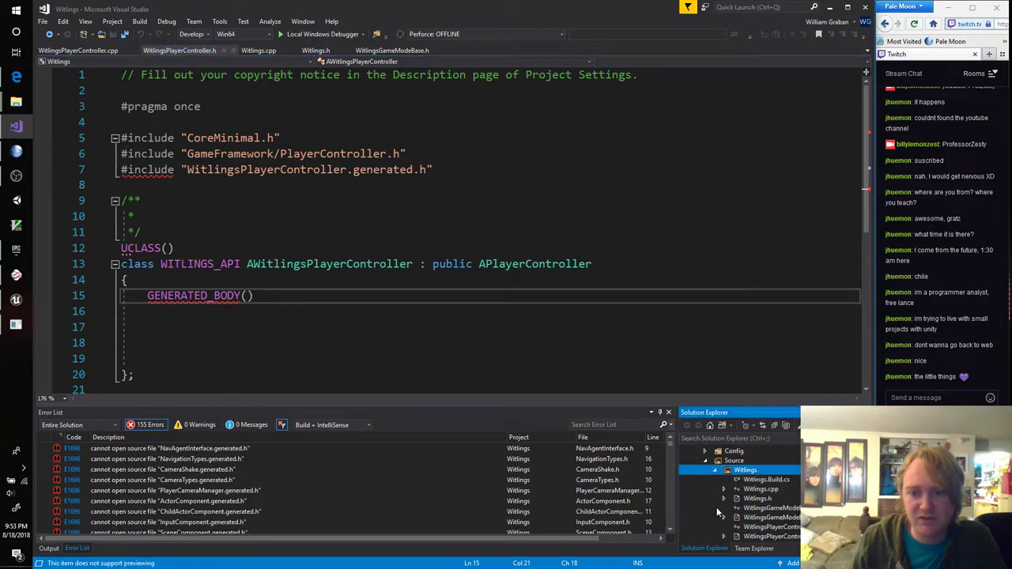
Add a new filter named Core under the Witlings source folder
right_click(754, 472)
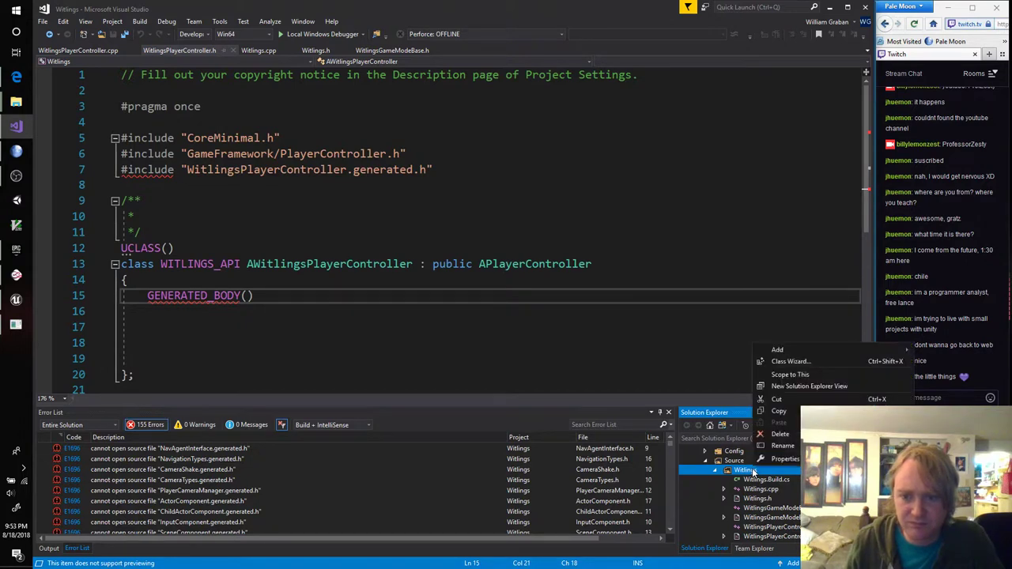
mouse_move(813, 352)
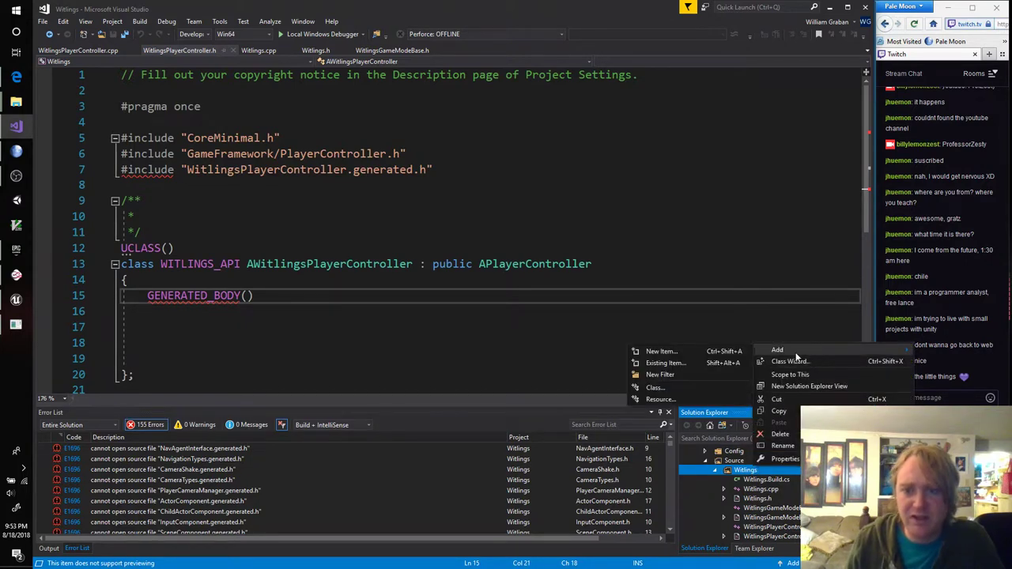
click(705, 376)
text(Core)
key(Return)
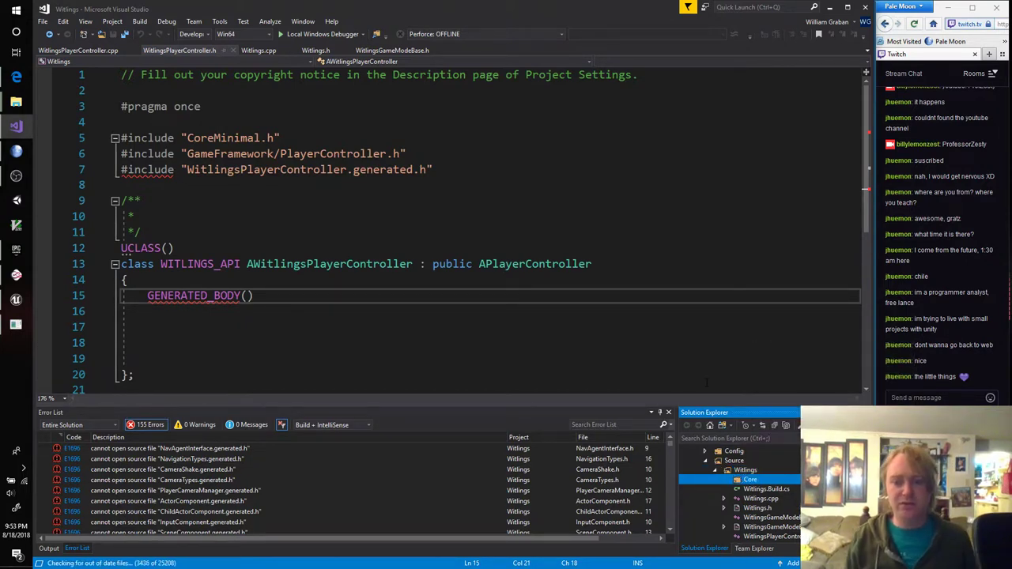
Move the six Witlings source files into the Core filter and save Witlings.cpp
double_click(785, 502)
key(shift+Down)
key(shift+Down)
key(shift+Down)
key(shift+Down)
key(shift+Down)
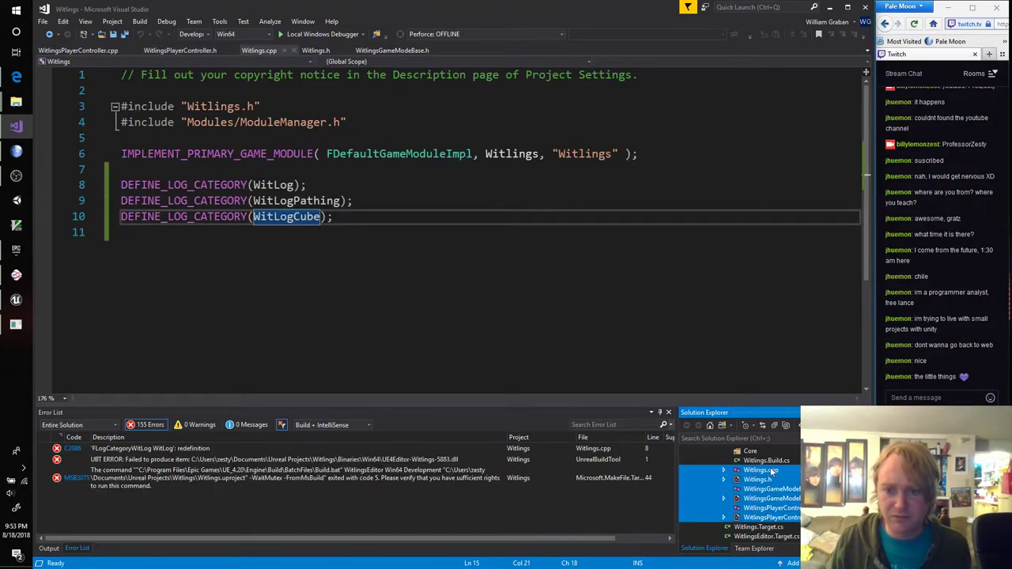
drag(770, 471, 750, 452)
click(755, 548)
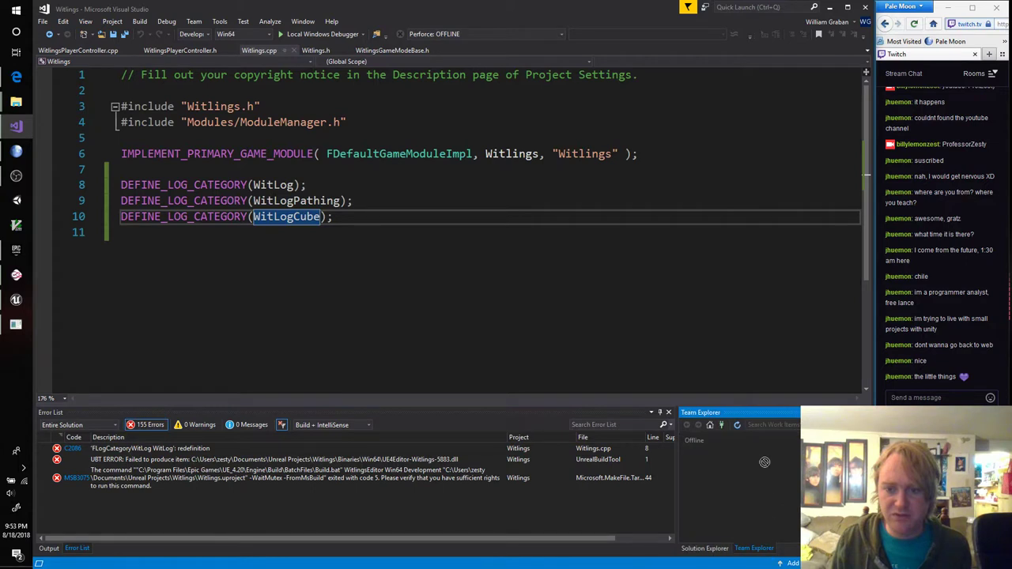
click(705, 548)
scroll(759, 506, up, 2)
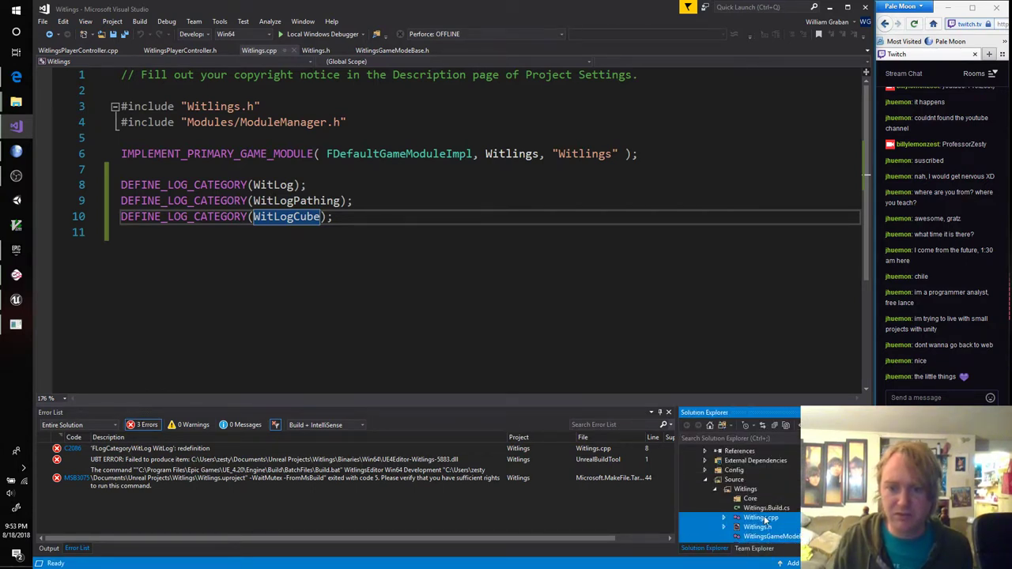
drag(761, 520, 757, 501)
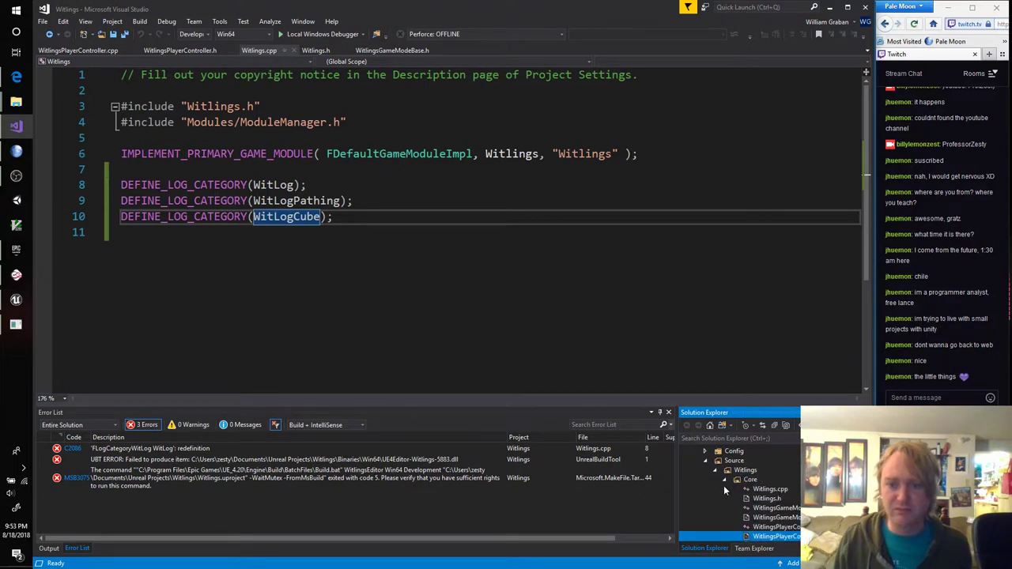
click(724, 482)
click(356, 170)
click(371, 217)
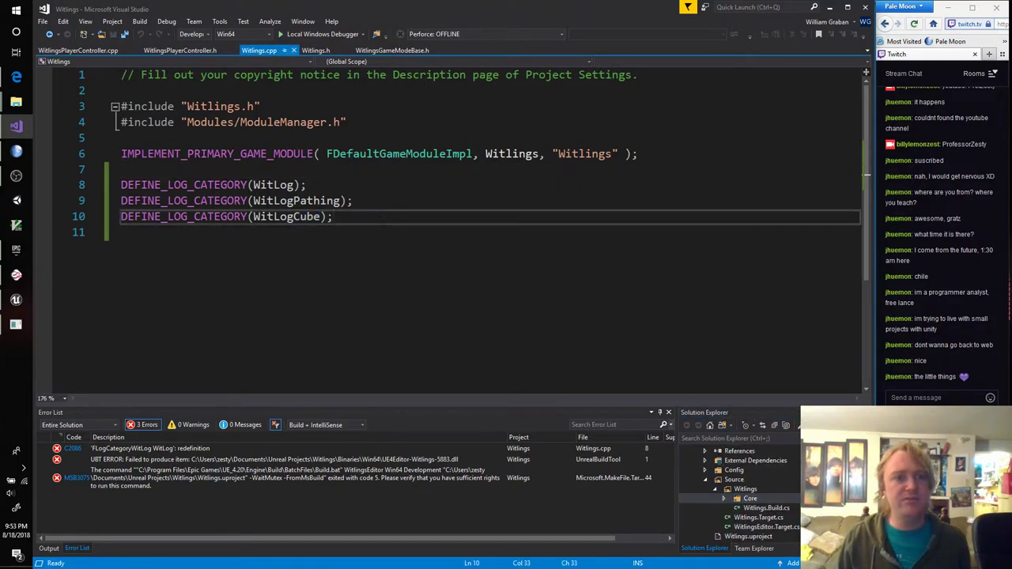
key(ctrl+s)
Add a public: section with 'void BeginPlay() override;' under GENERATED_BODY() in the header
click(180, 51)
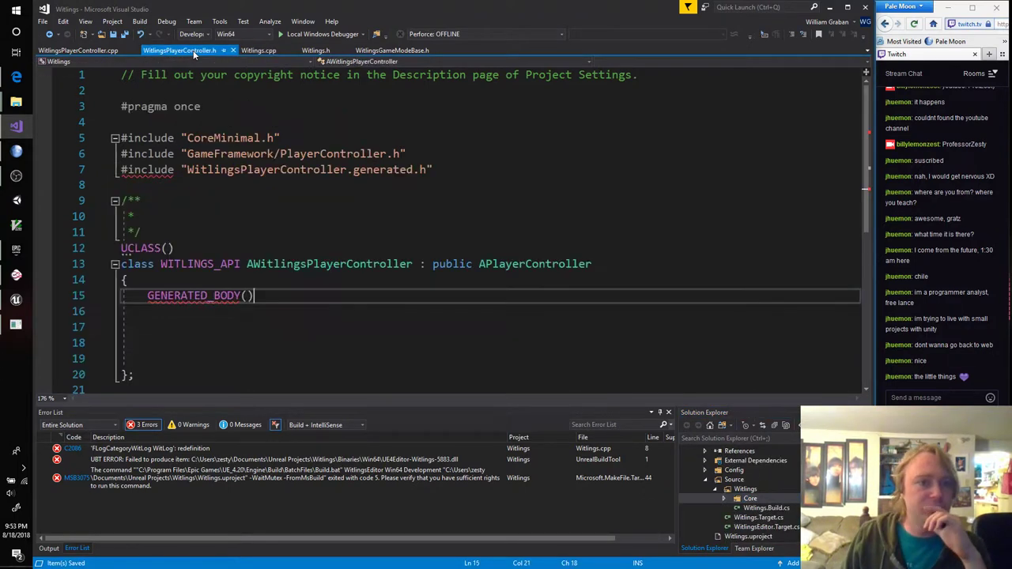
click(224, 342)
click(224, 324)
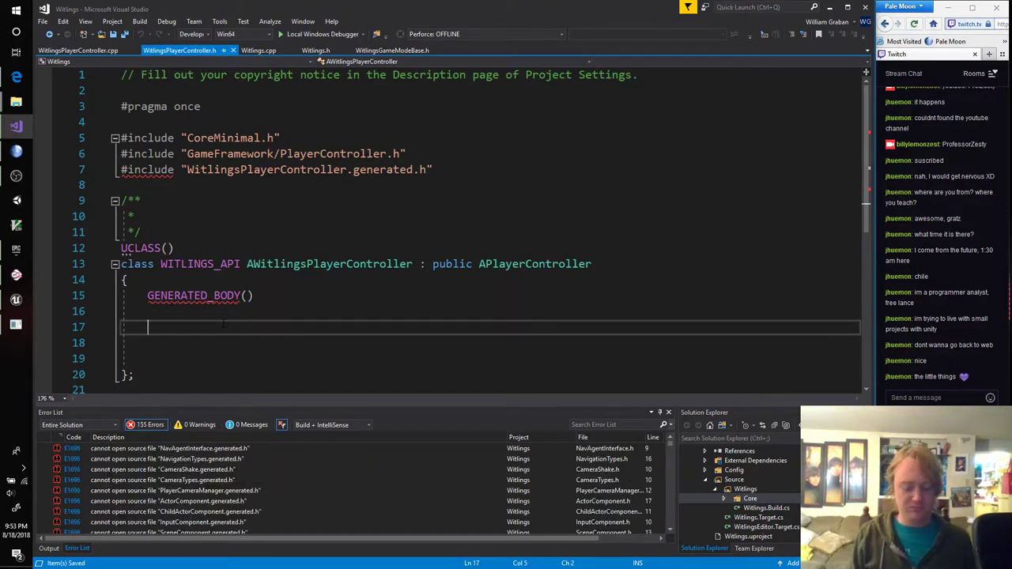
text(public:)
key(Return)
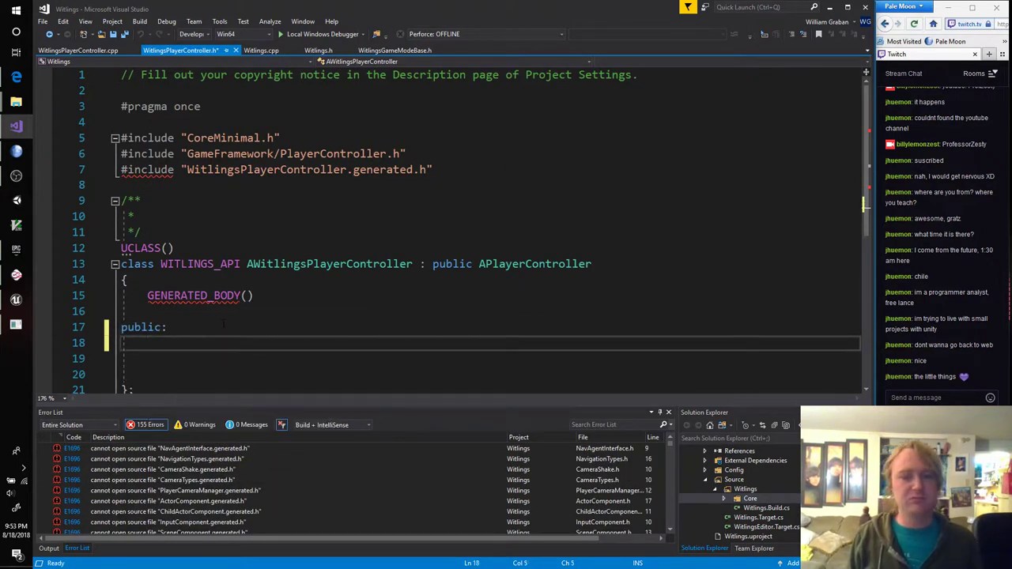
text(void)
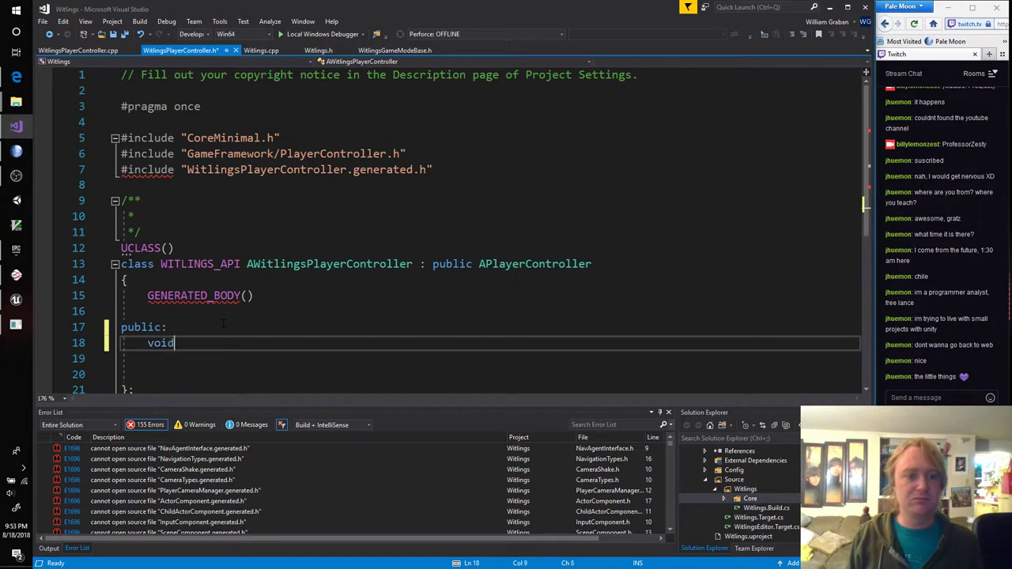
text( BeginPlay)
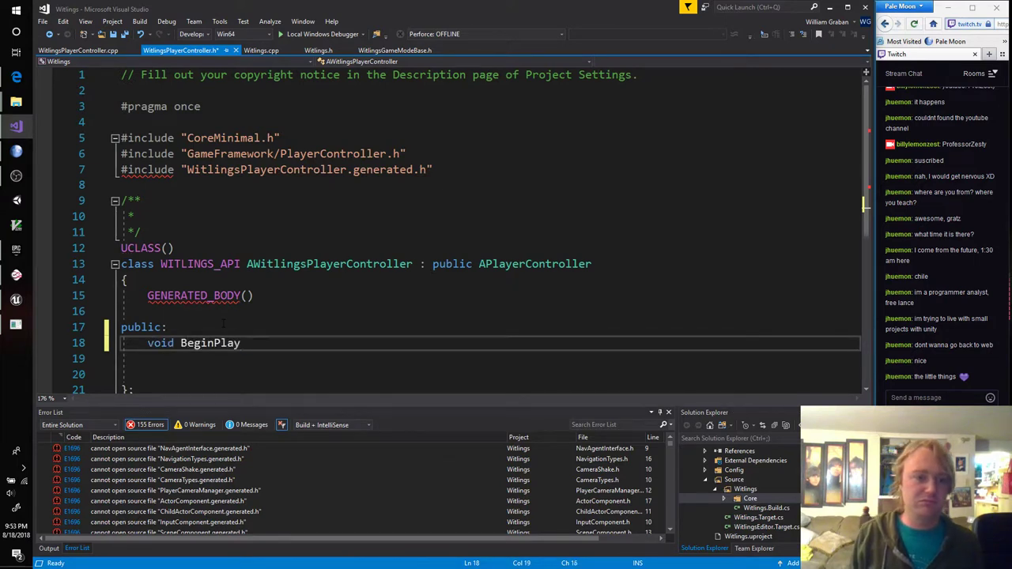
text(() override;)
Save the header and try generating the BeginPlay definition via Quick Actions, dismissing the error
key(ctrl+s)
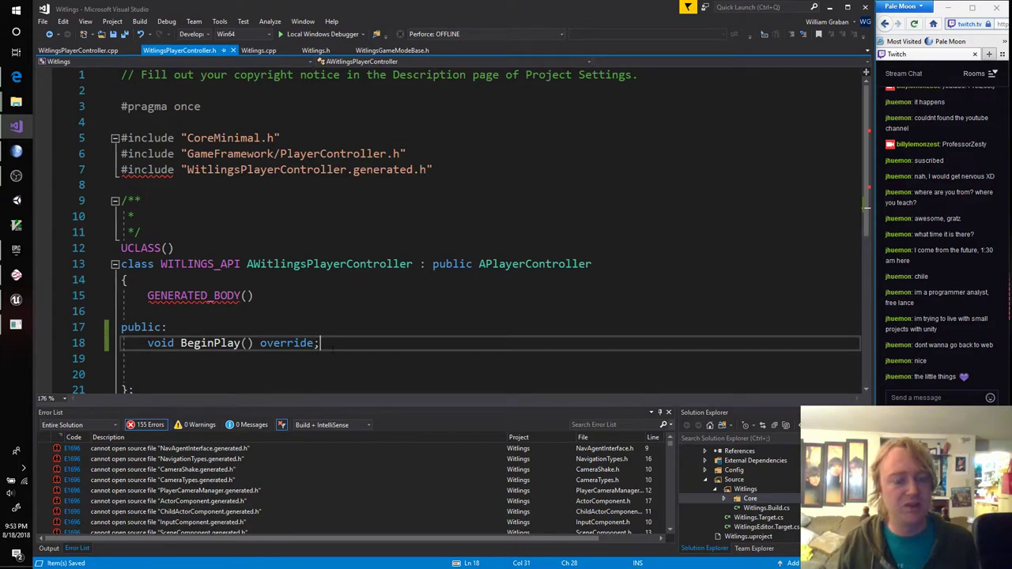
click(214, 343)
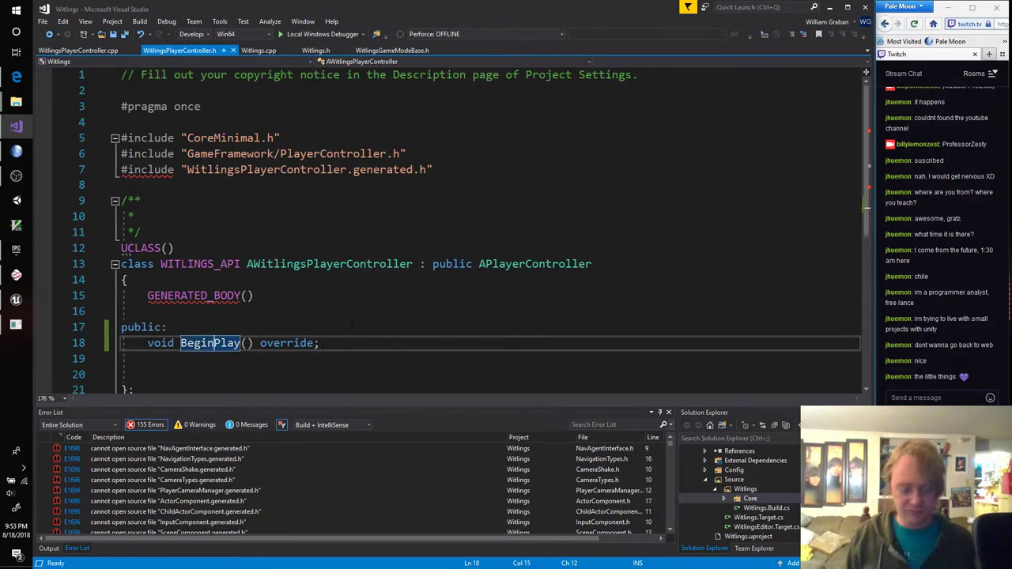
key(ctrl+period)
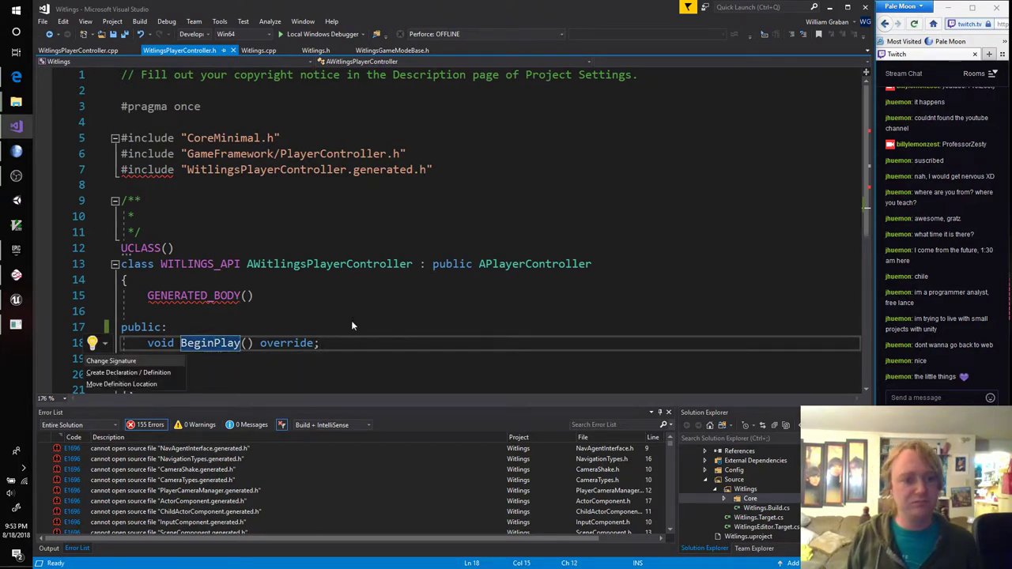
key(Down)
key(Return)
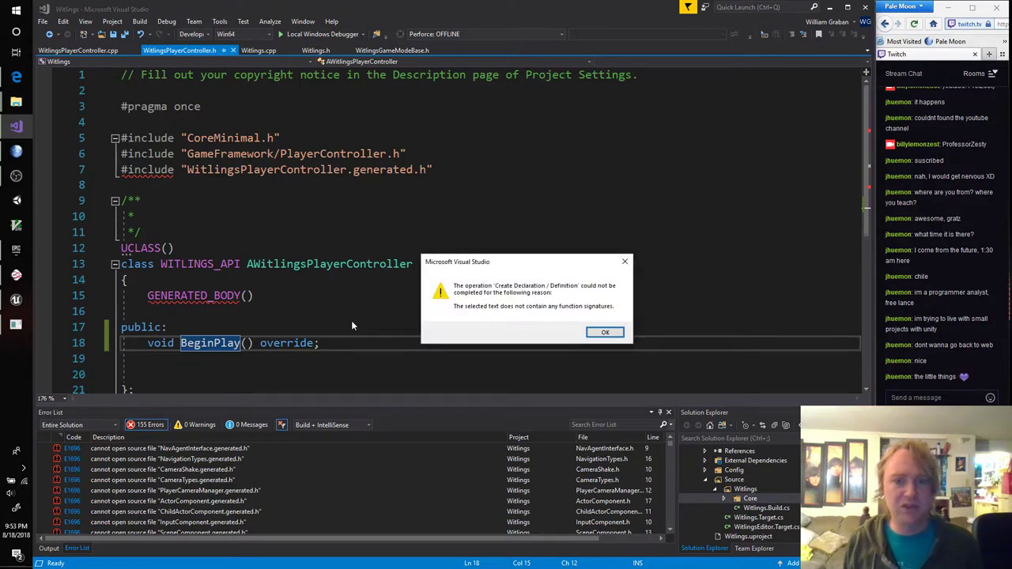
key(Return)
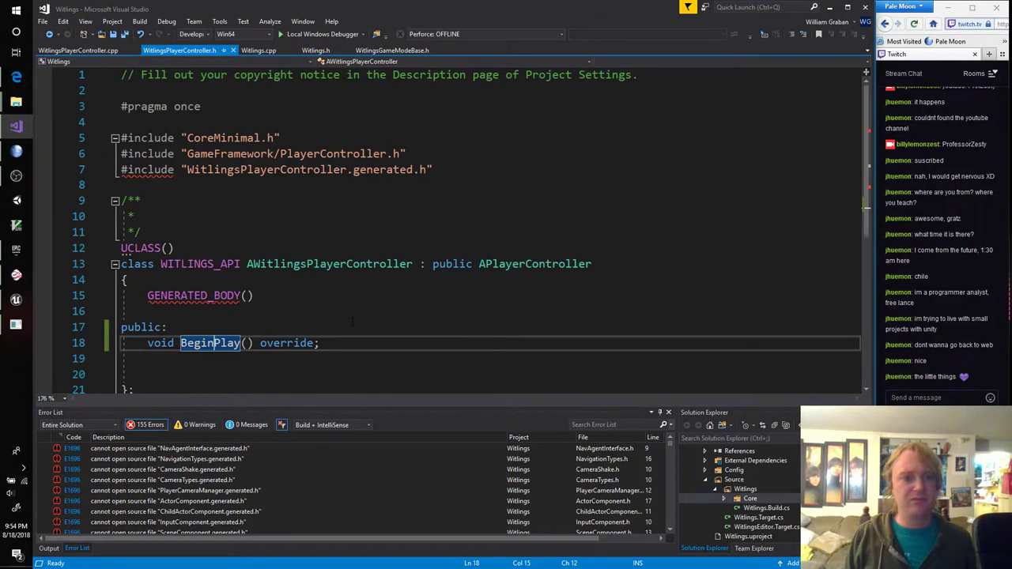
Switch to WitlingsPlayerController.cpp and move down to line 5
key(ctrl+k)
key(ctrl+o)
key(Down)
key(Down)
key(Down)
key(Down)
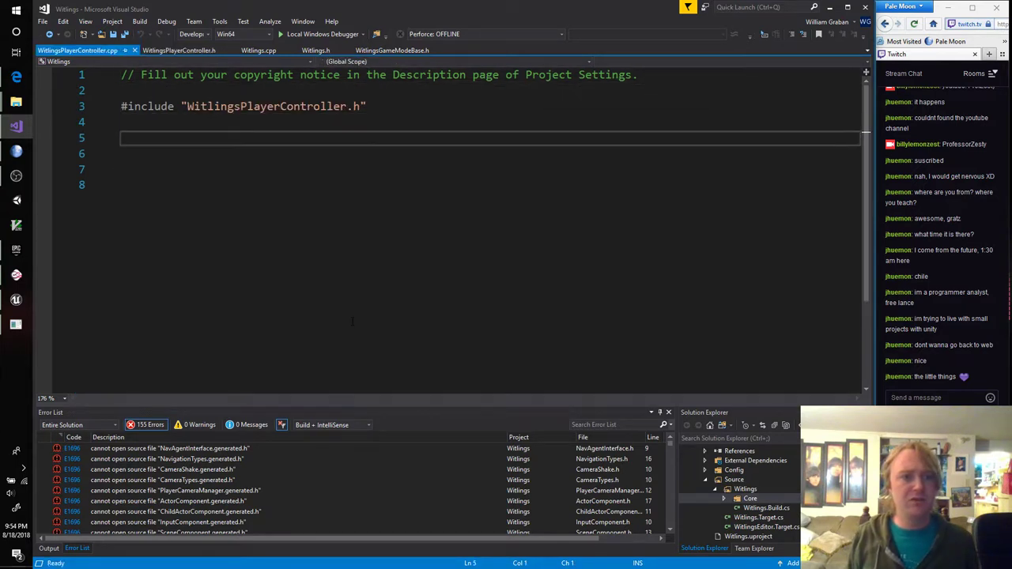
Write the AWitlingsPlayerController::BeginPlay() definition with an opening brace in the .cpp
text(A)
key(BackSpace)
text(void AWit)
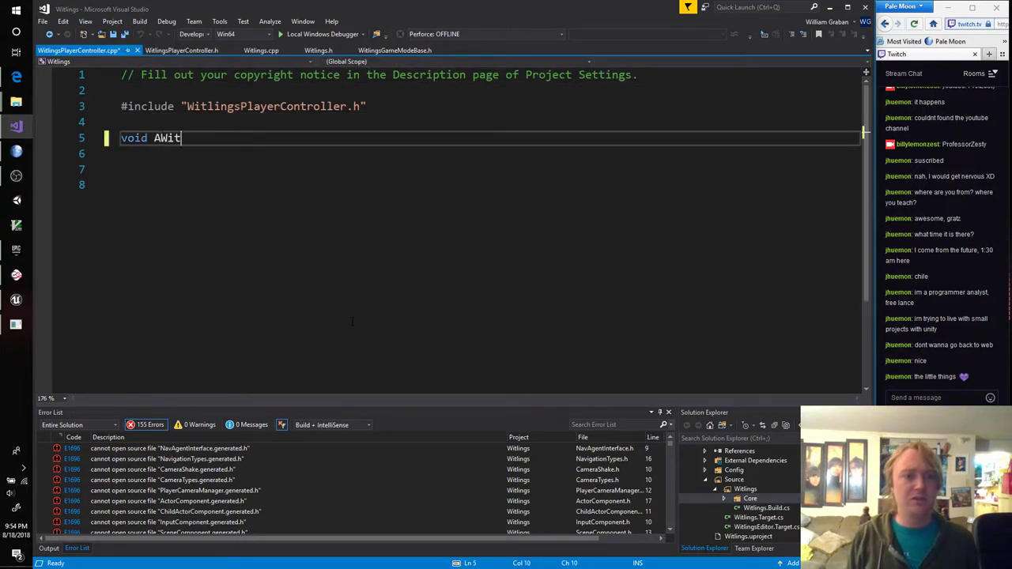
text(lingsPlayerCOnt)
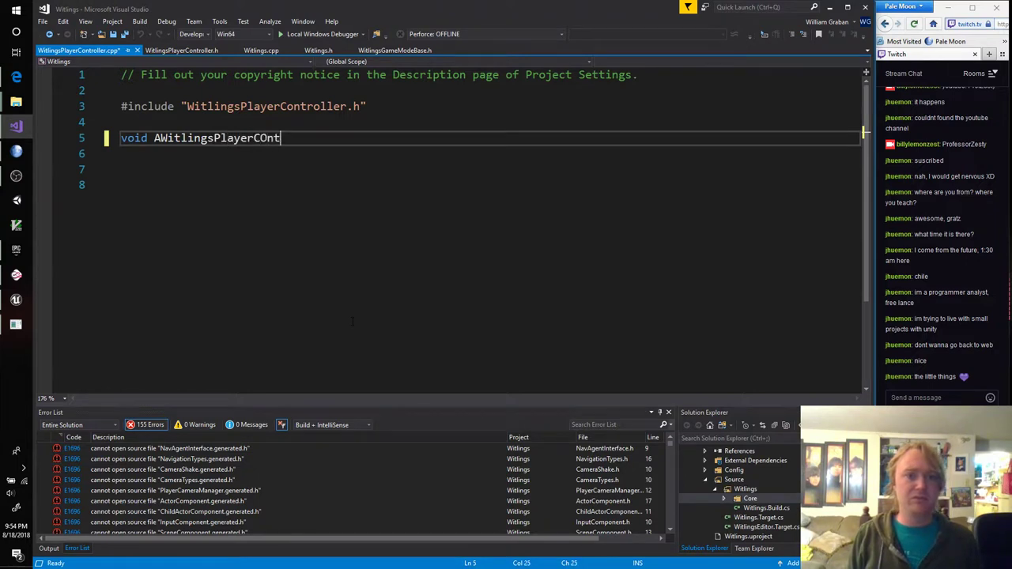
key(BackSpace)
key(BackSpace)
key(BackSpace)
text(ontroller::)
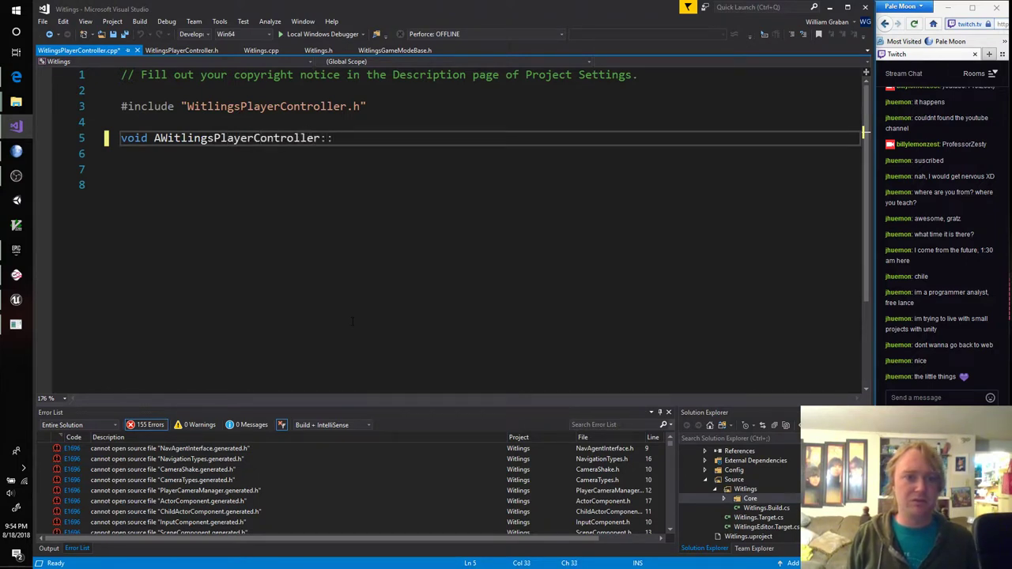
text(void BeginPlay() override;)
text(::)
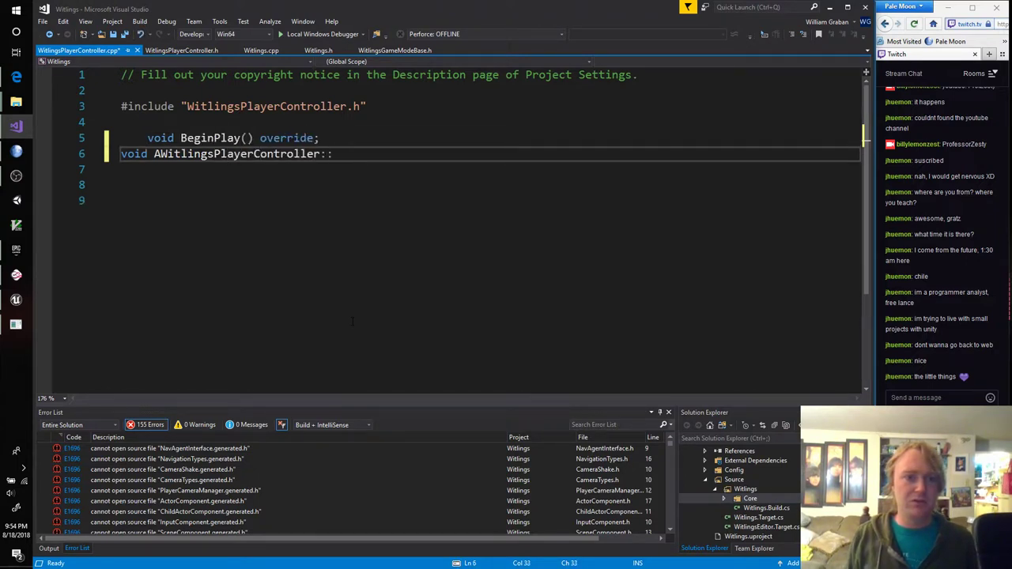
key(Up)
key(Down)
text(BeginP)
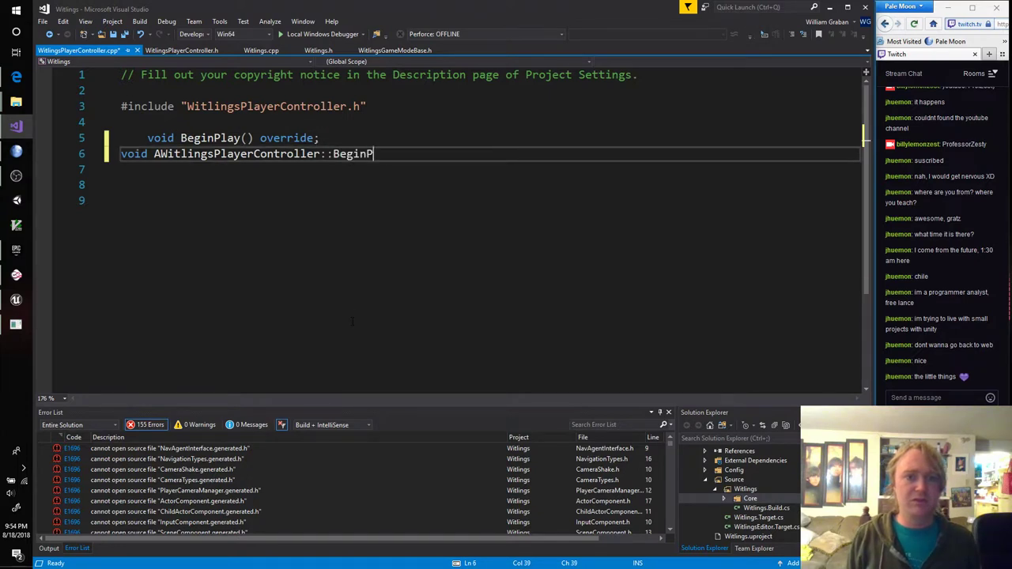
text(lay())
key(Return)
text({)
key(Return)
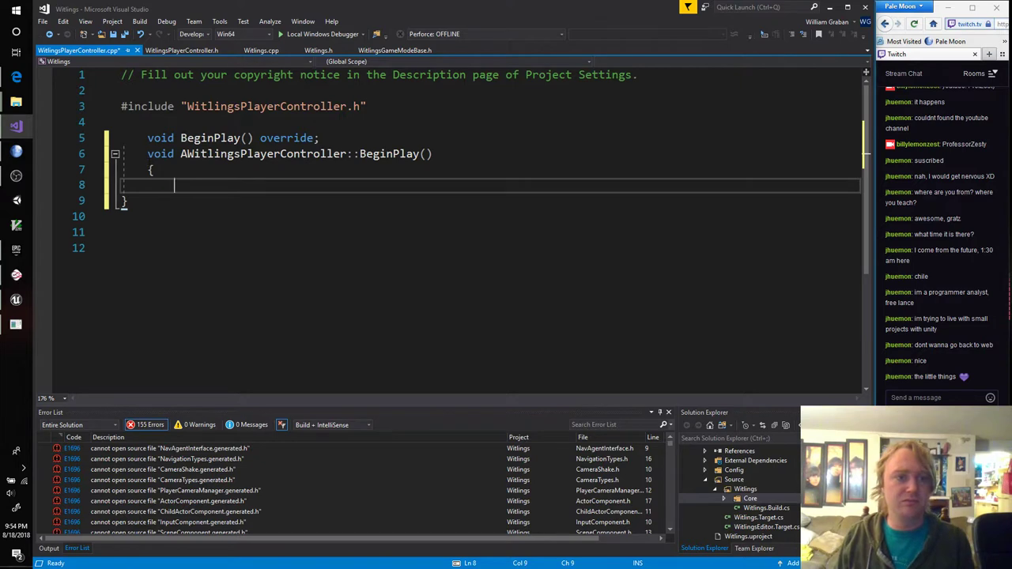
Cut the stray BeginPlay declaration line and unindent the definition
key(Up)
key(Up)
key(Up)
key(ctrl+x)
drag(155, 155, 147, 139)
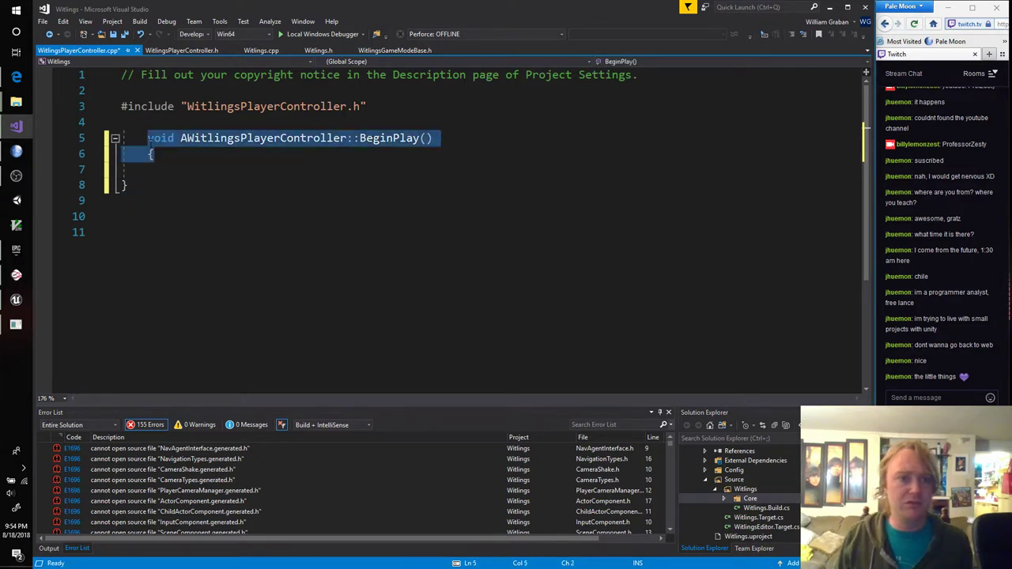
key(shift+Tab)
Begin typing a Super::BeginPlay call inside the empty function body
click(149, 168)
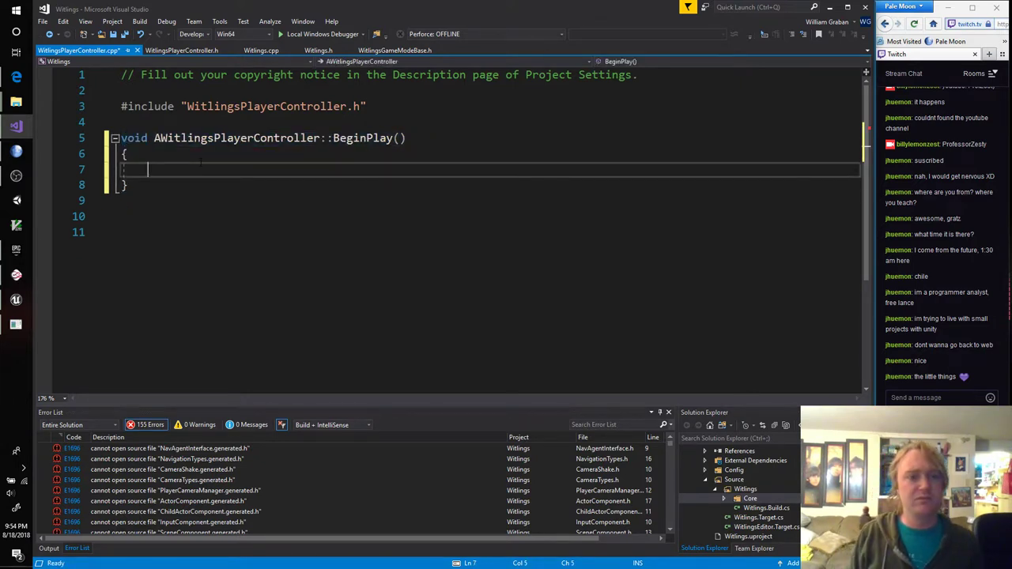
text(Super::()
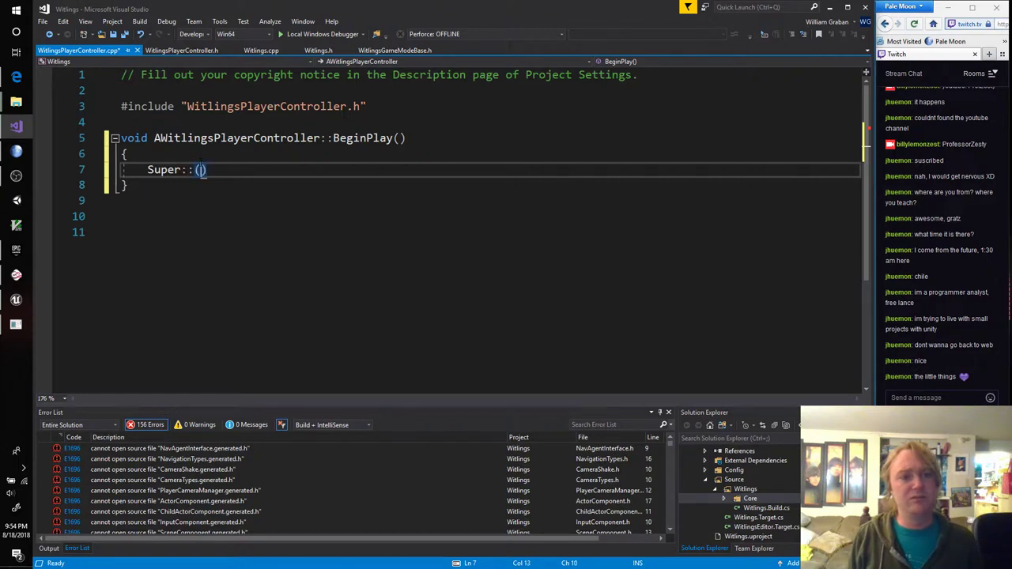
key(BackSpace)
text(BeginPla)
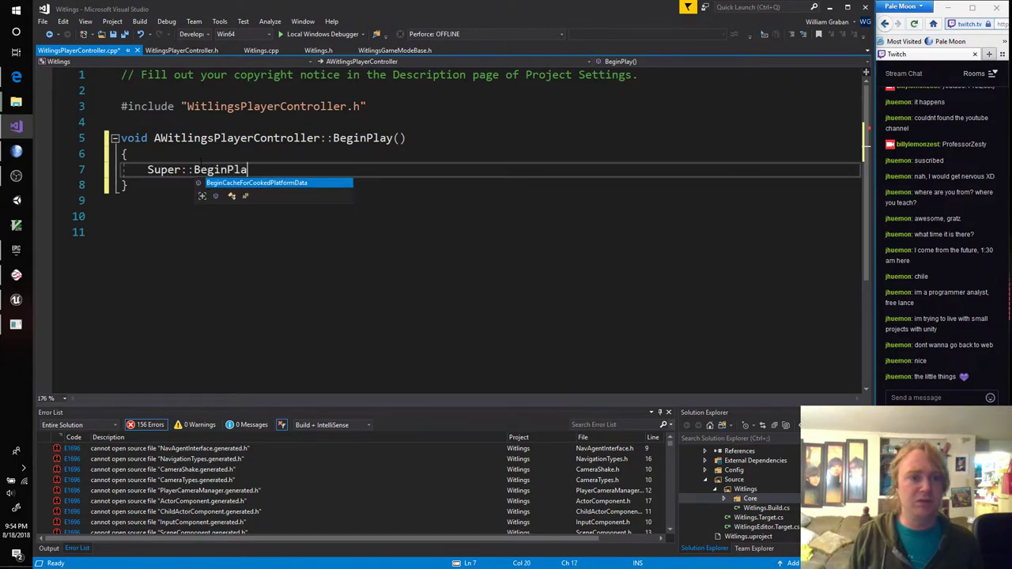
text(y)
key(ctrl+shift+Left)
text(Play)
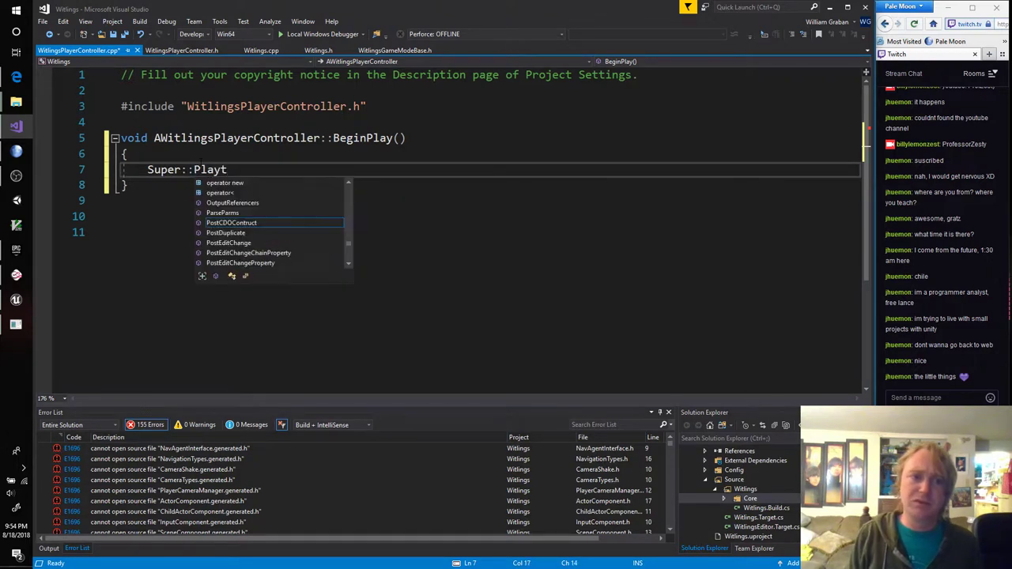
key(BackSpace)
text(y)
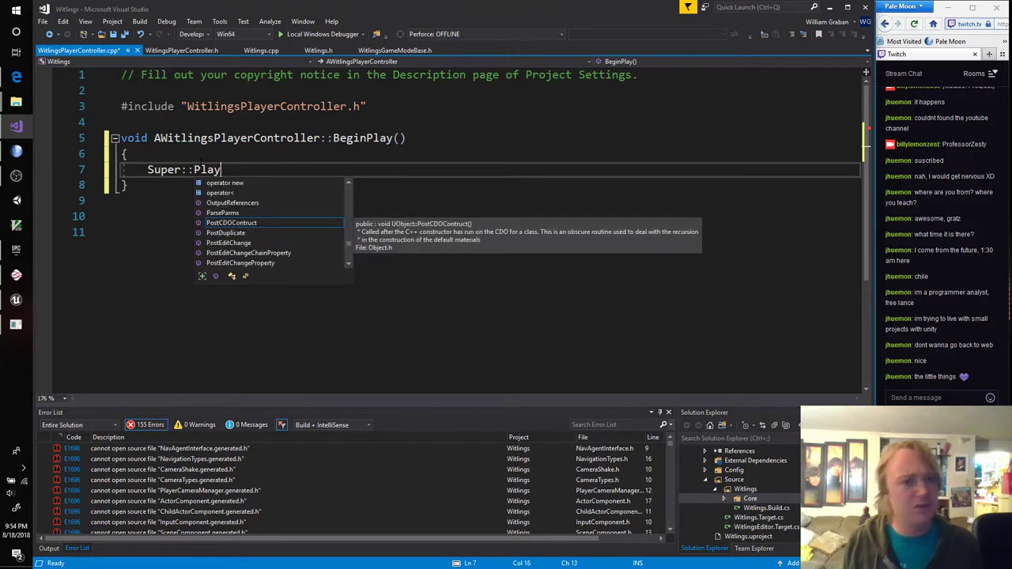
key(BackSpace)
key(BackSpace)
key(BackSpace)
key(BackSpace)
text(Begij)
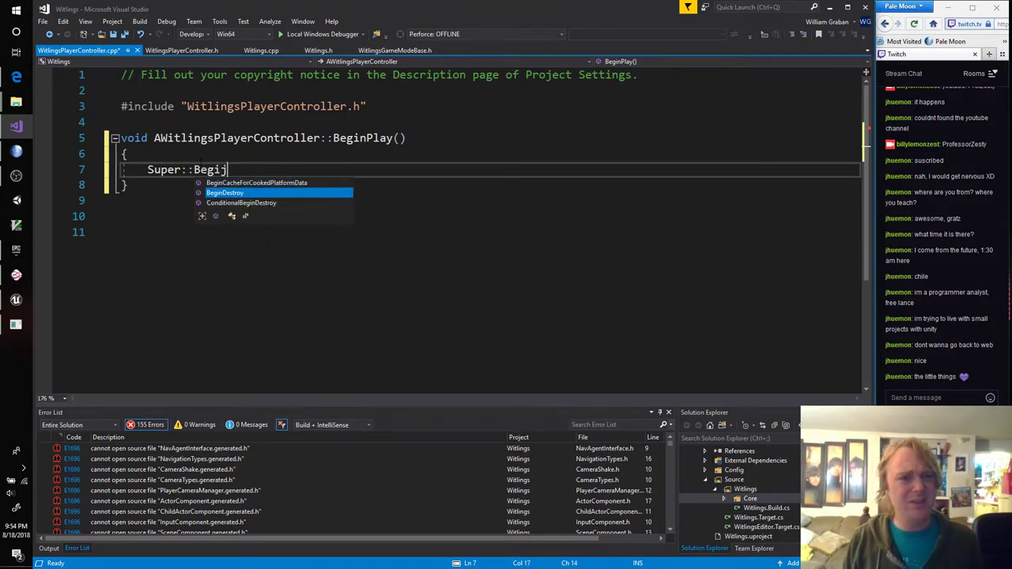
key(BackSpace)
text(n)
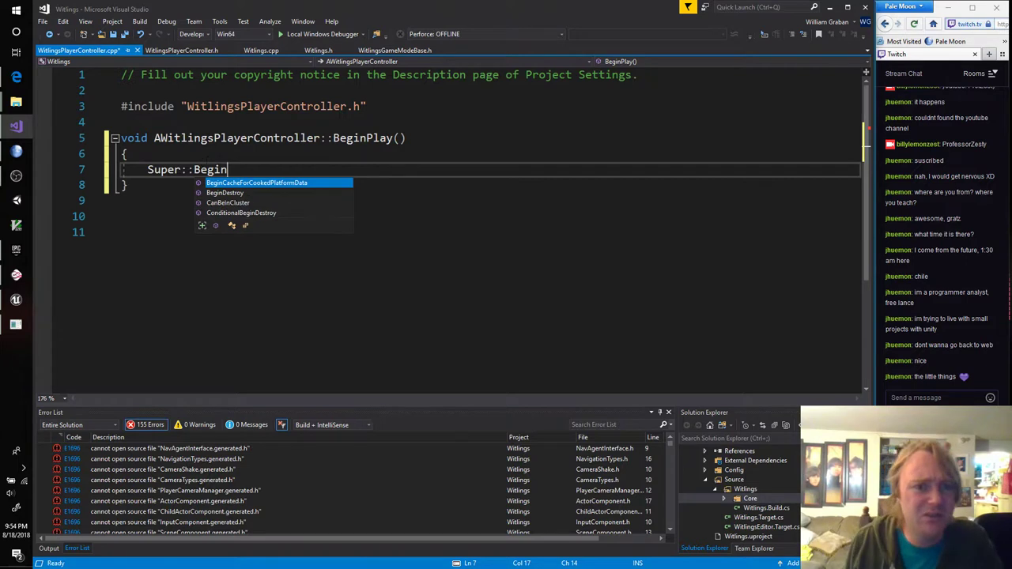
key(Escape)
Erase the unfinished Super::Begin call and switch to the matching header
key(ctrl+space)
key(Escape)
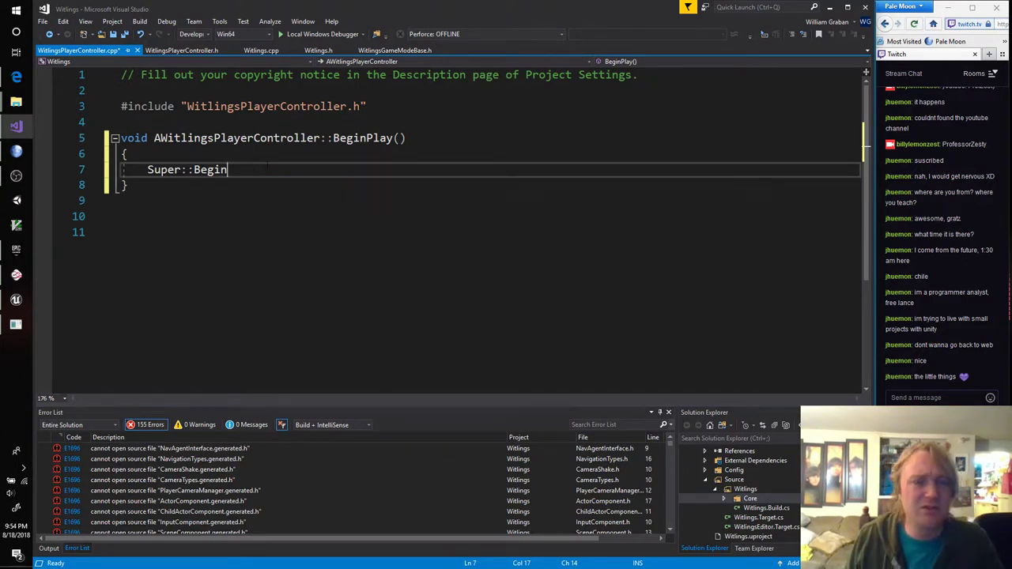
key(ctrl+BackSpace)
key(ctrl+BackSpace)
key(ctrl+BackSpace)
key(alt+o)
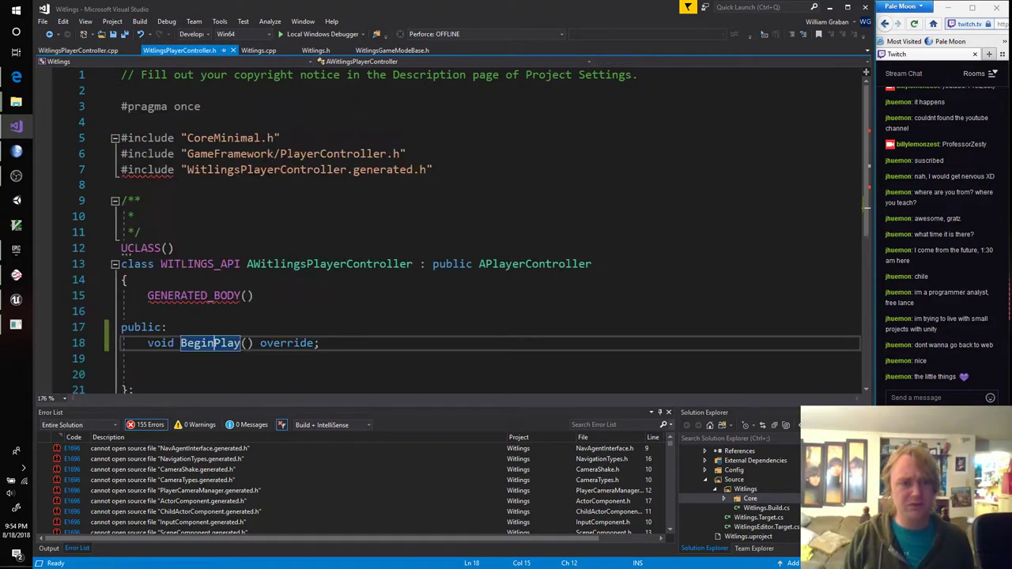
Check the BeginPlay declaration, return to the empty BeginPlay body in the .cpp, then switch to Edge
double_click(208, 344)
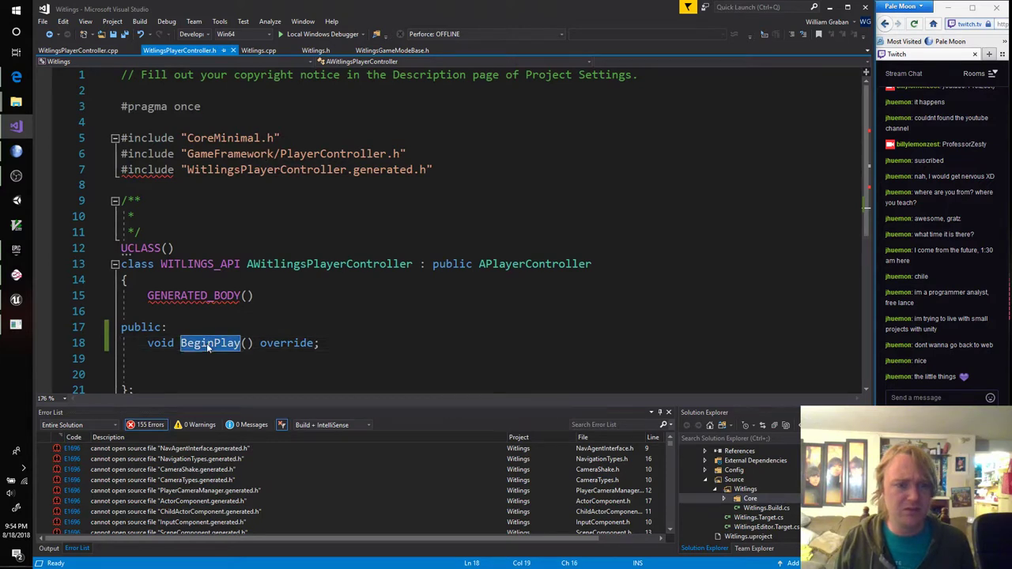
click(350, 345)
key(alt+o)
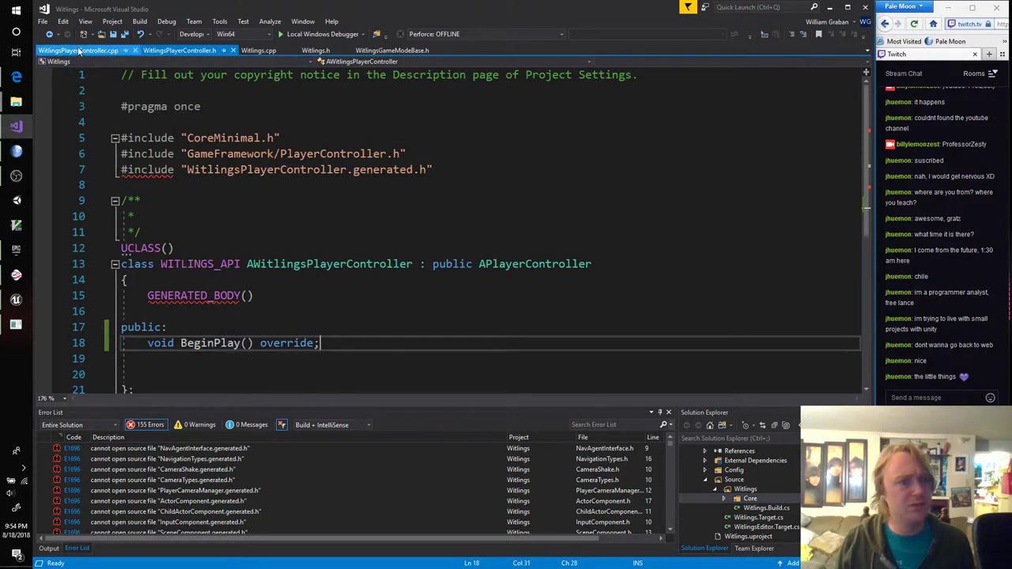
click(204, 156)
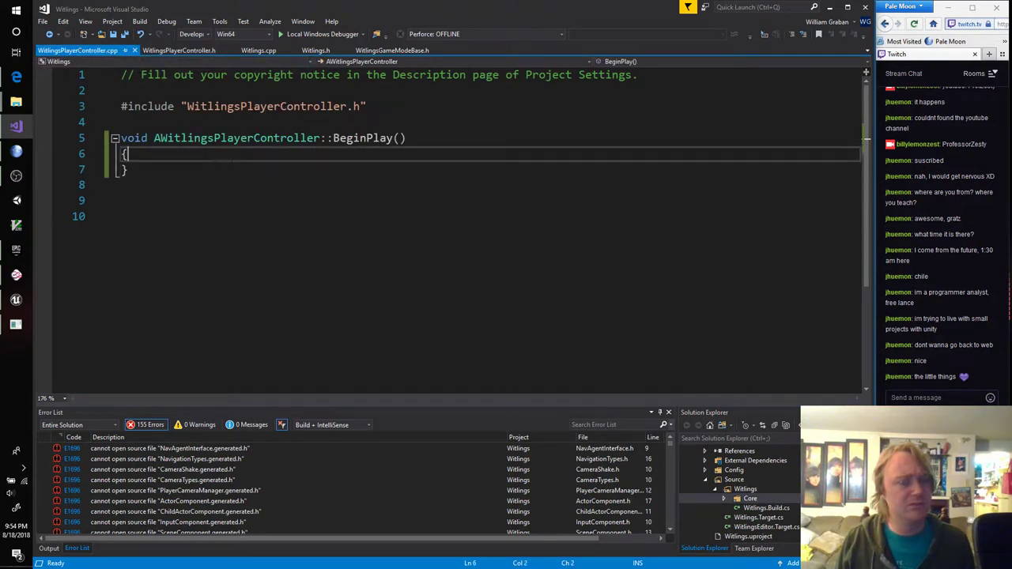
click(16, 77)
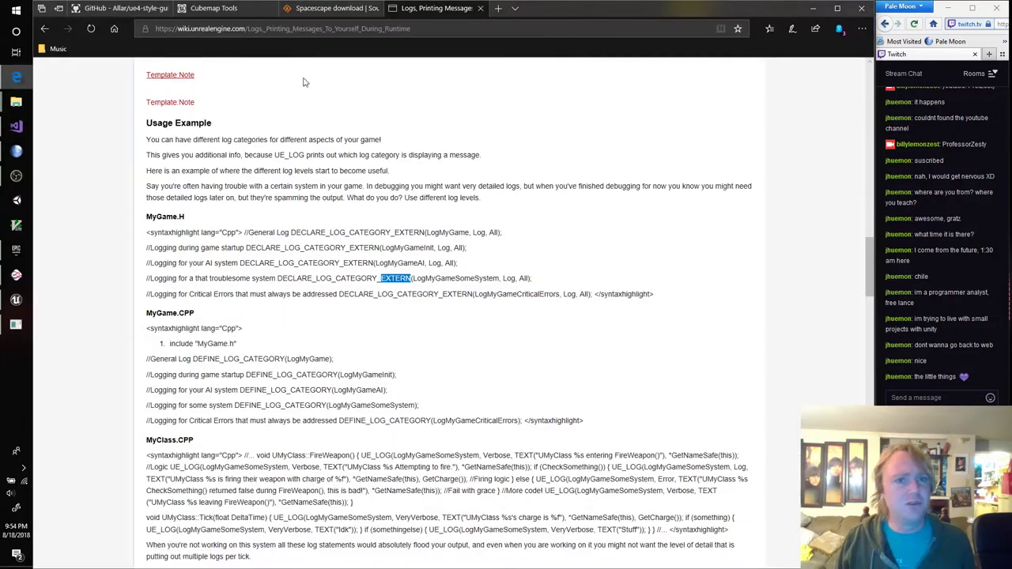
Search 'ue4 player controller begin play', read the solved AnswerHub thread, and return to Visual Studio
click(487, 30)
text(ue4 play)
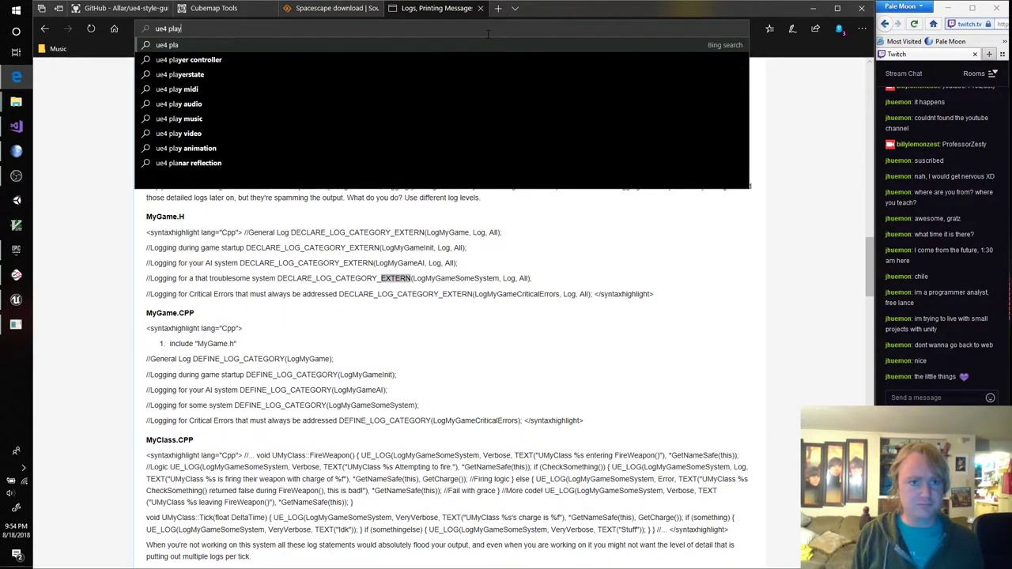
text(er controller begin)
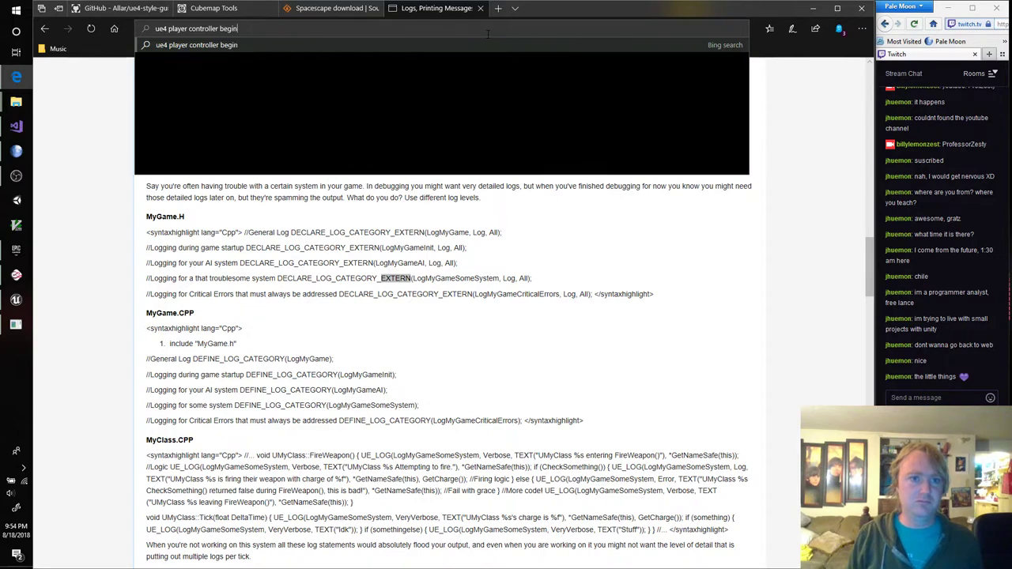
text( play)
key(Return)
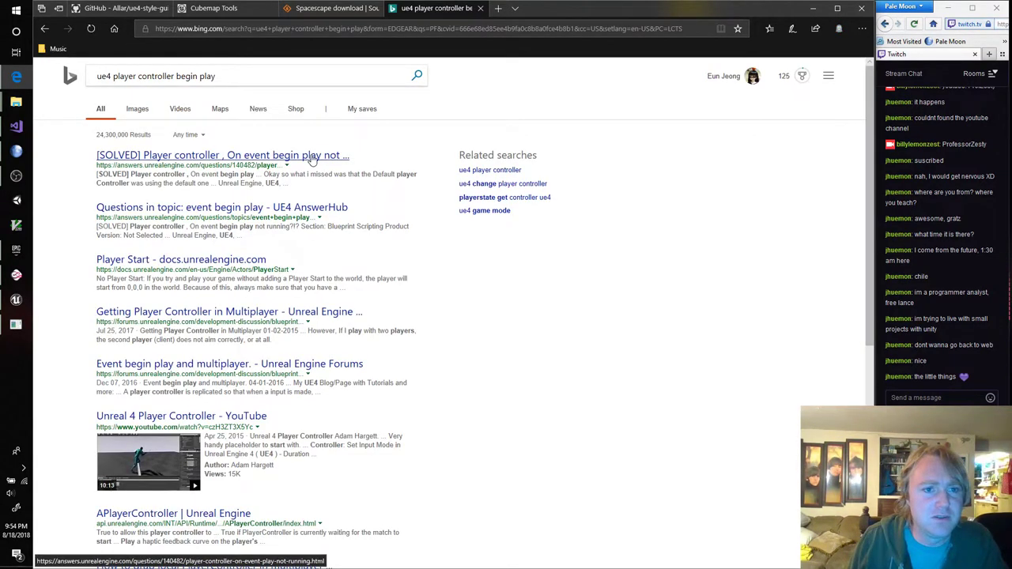
click(342, 156)
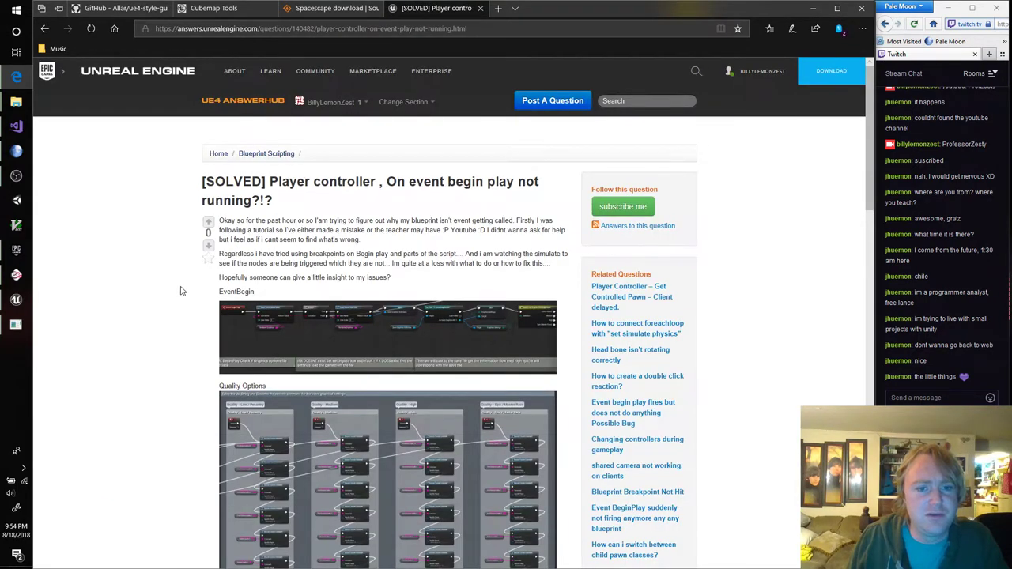
scroll(171, 284, down, 7)
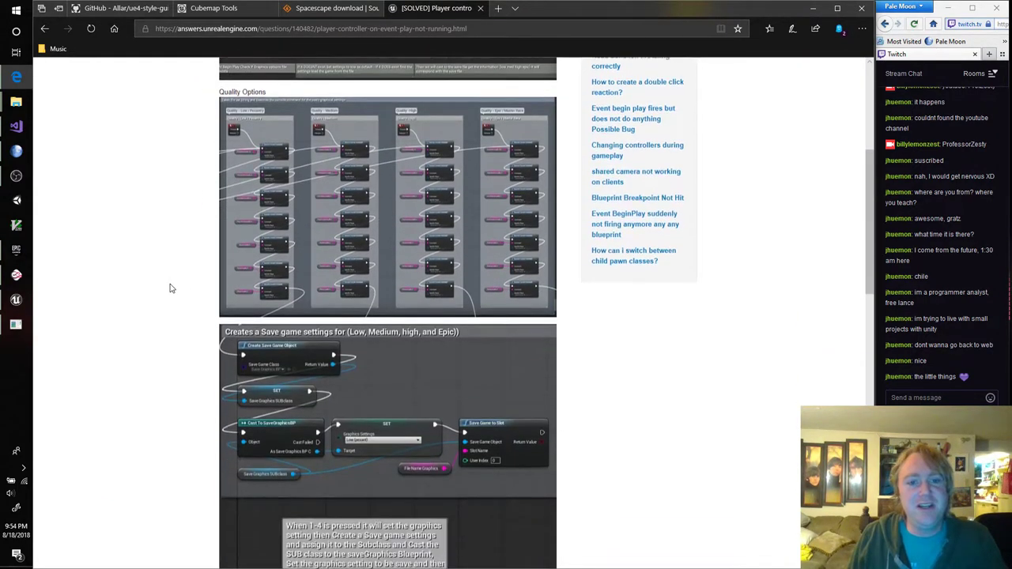
scroll(171, 286, down, 3)
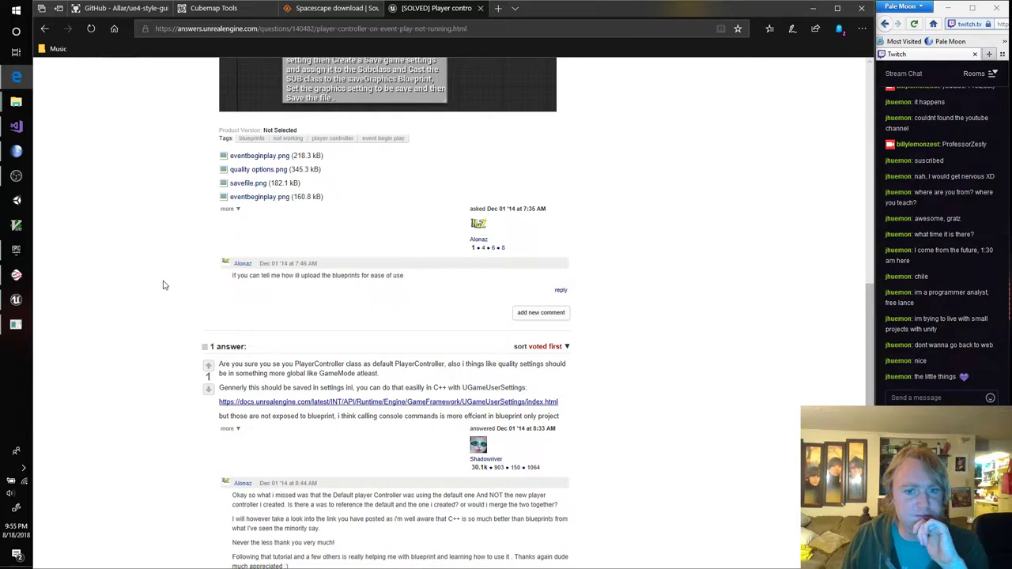
scroll(164, 285, down, 3)
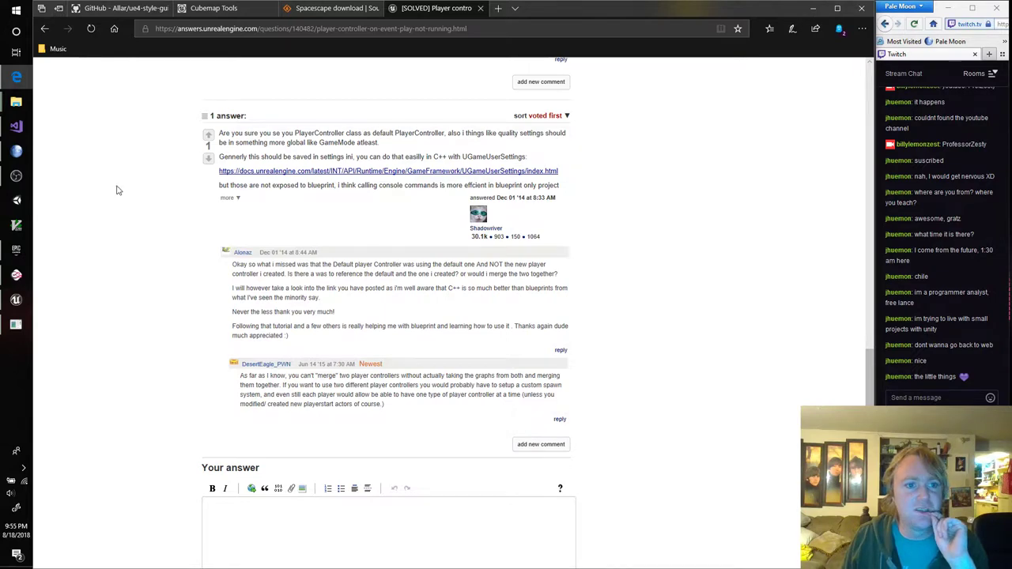
click(15, 126)
click(326, 252)
key(ctrl+Tab)
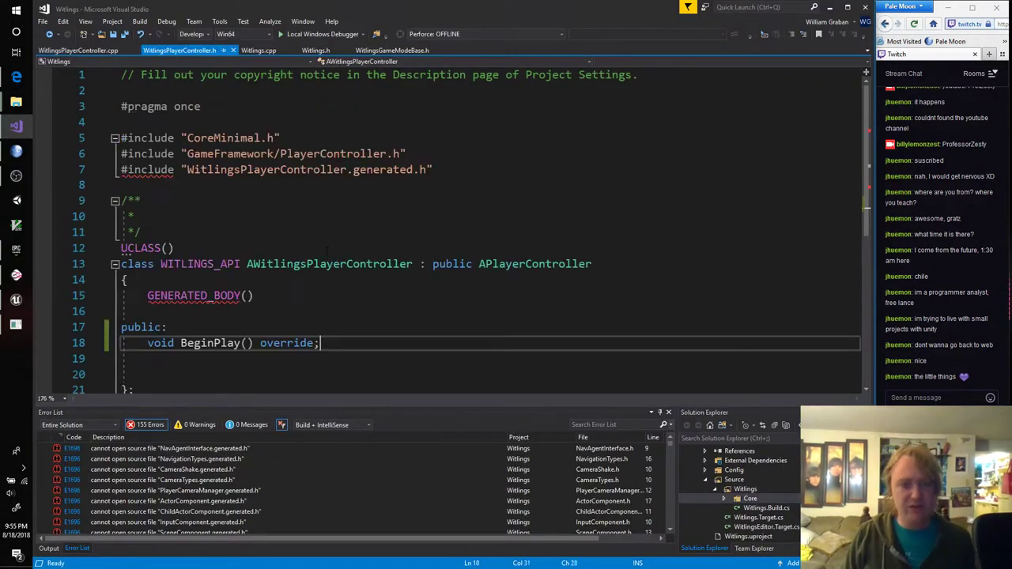
click(555, 264)
key(F12)
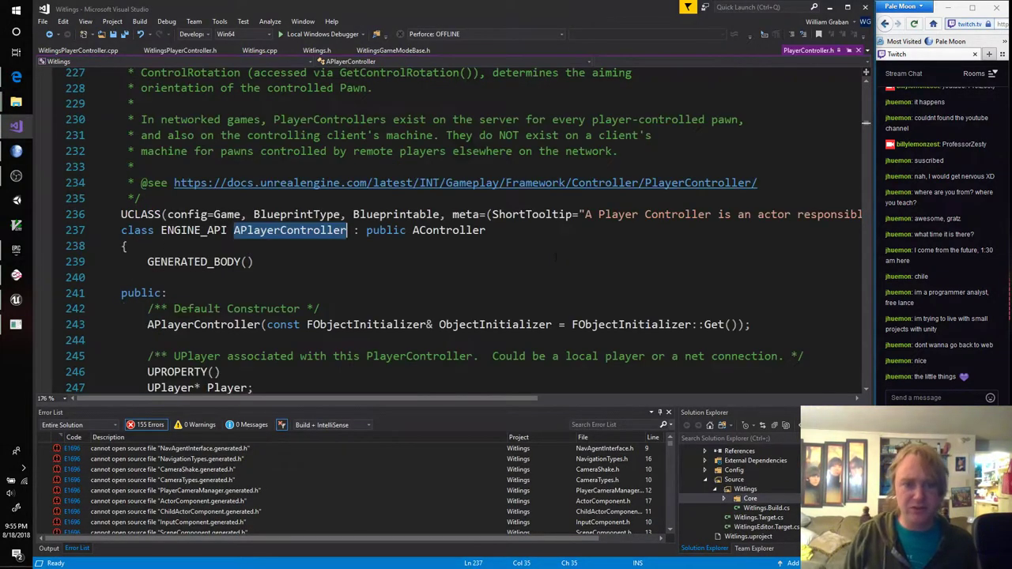
key(ctrl+f)
text(Begin)
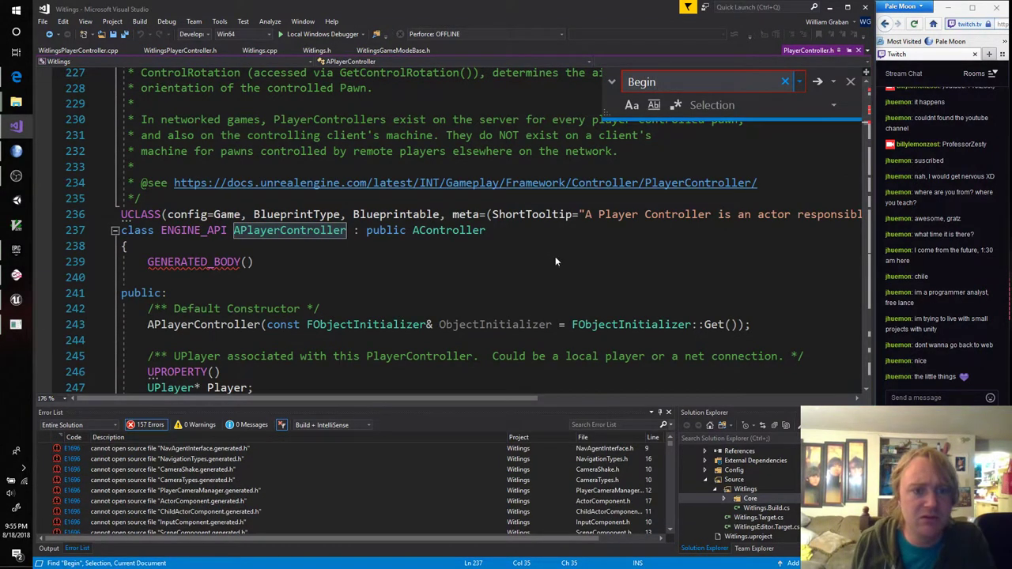
key(Return)
key(Return)
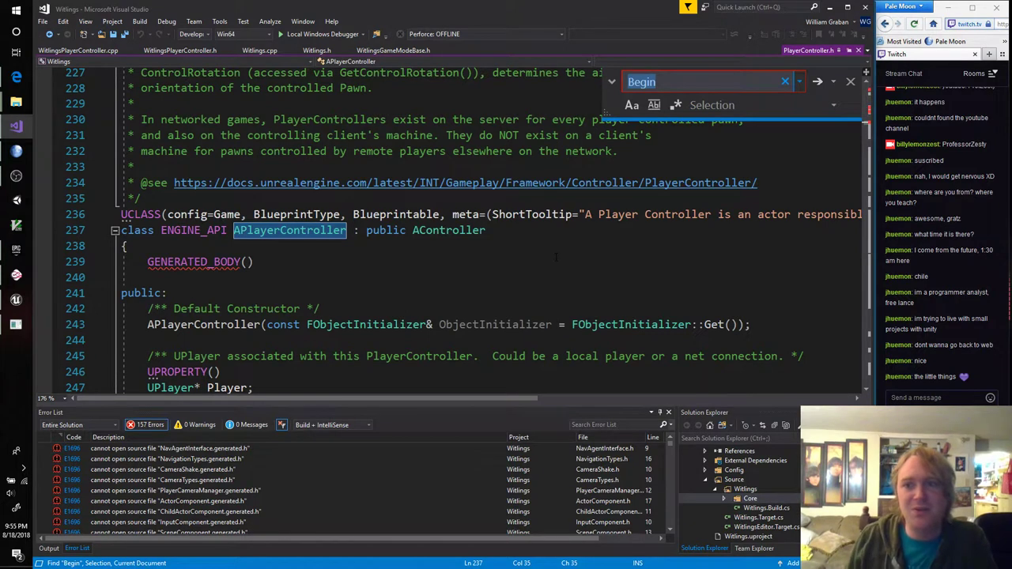
text(Play)
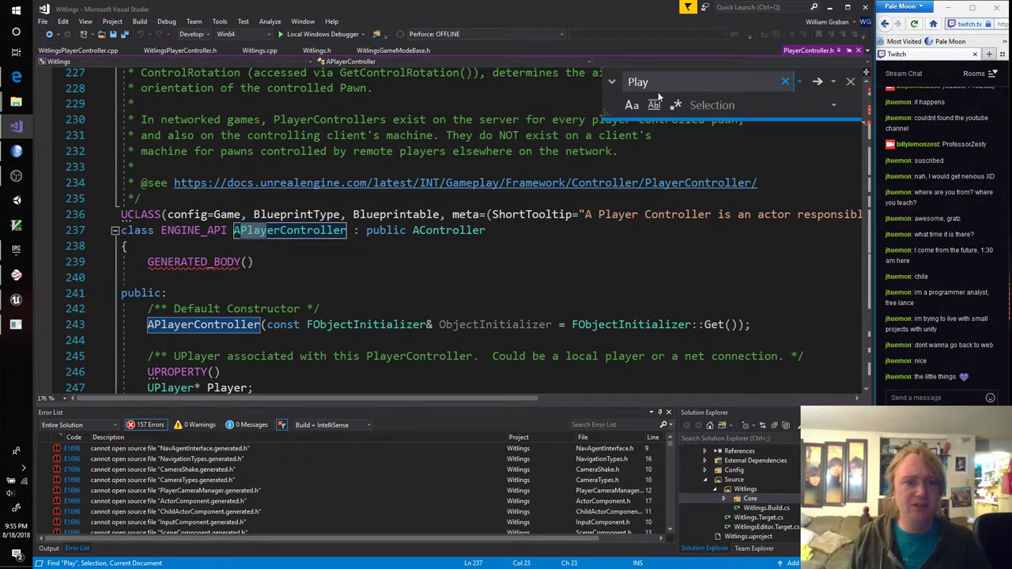
key(Return)
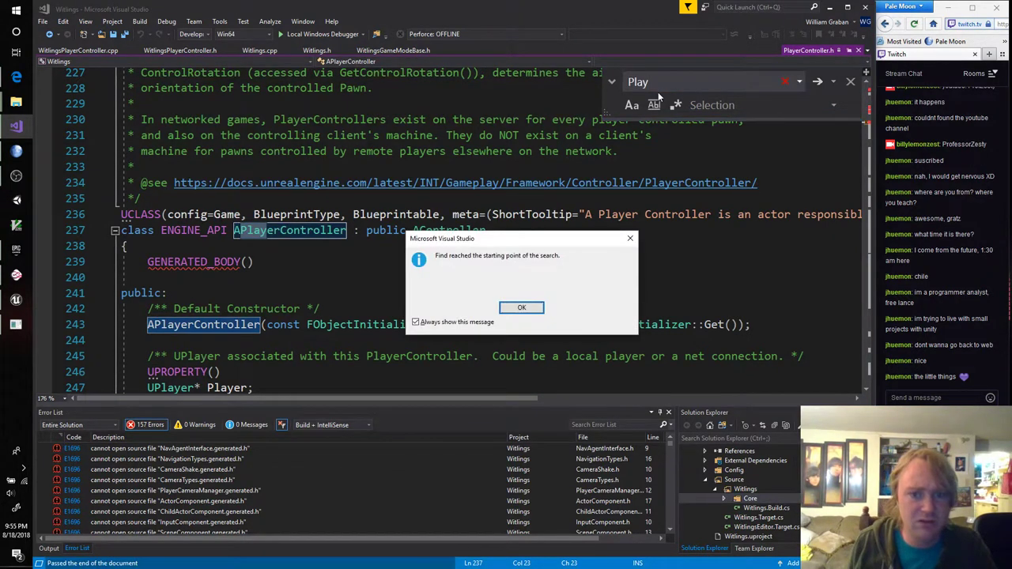
key(Return)
click(567, 246)
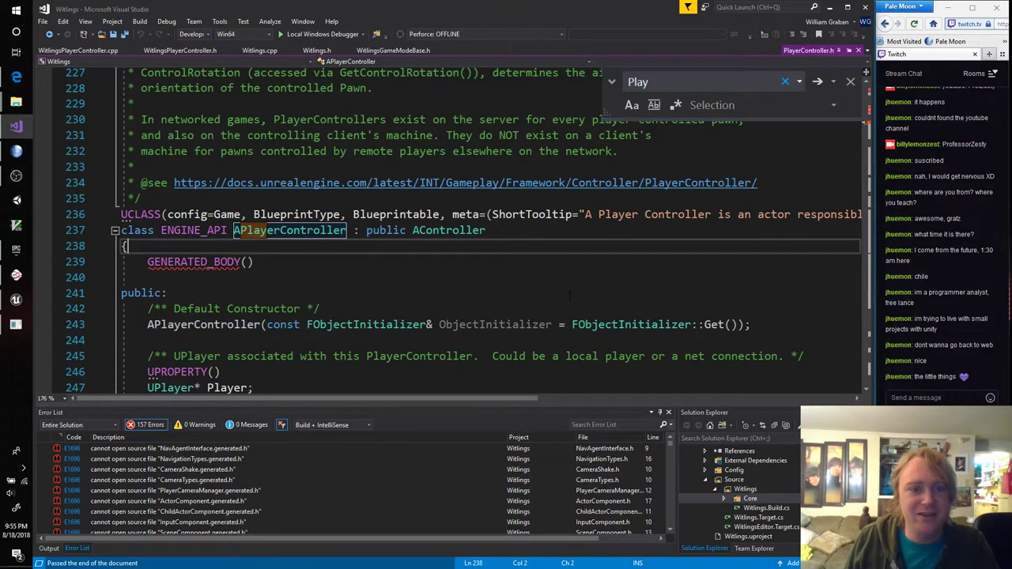
scroll(568, 291, down, 5)
scroll(564, 299, down, 4)
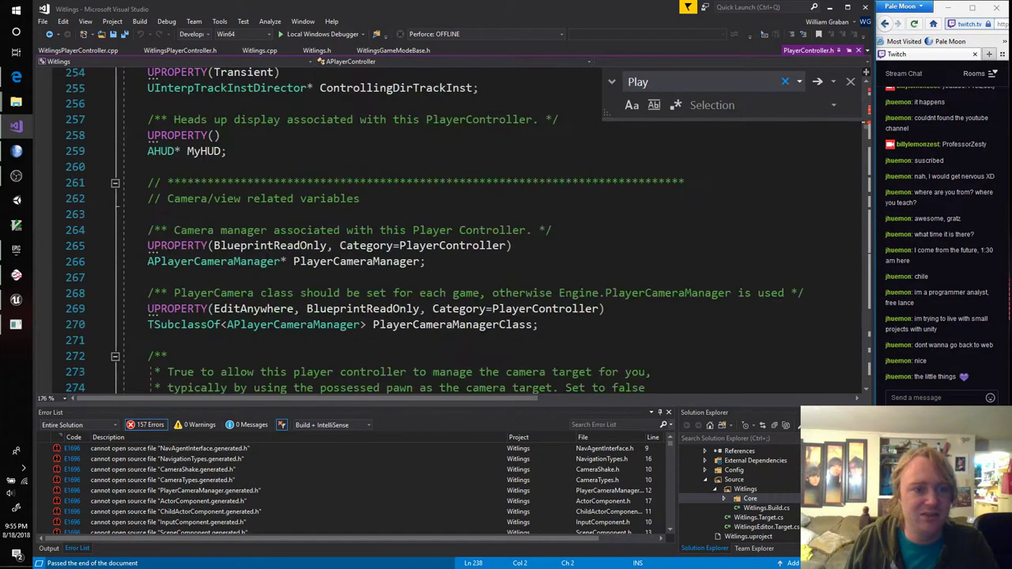
scroll(575, 289, down, 12)
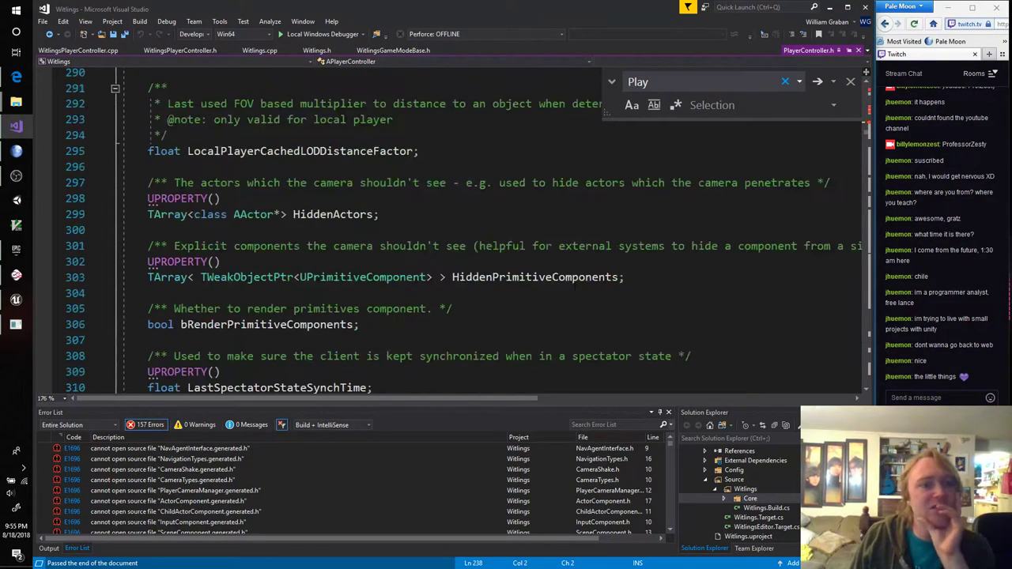
scroll(575, 291, down, 9)
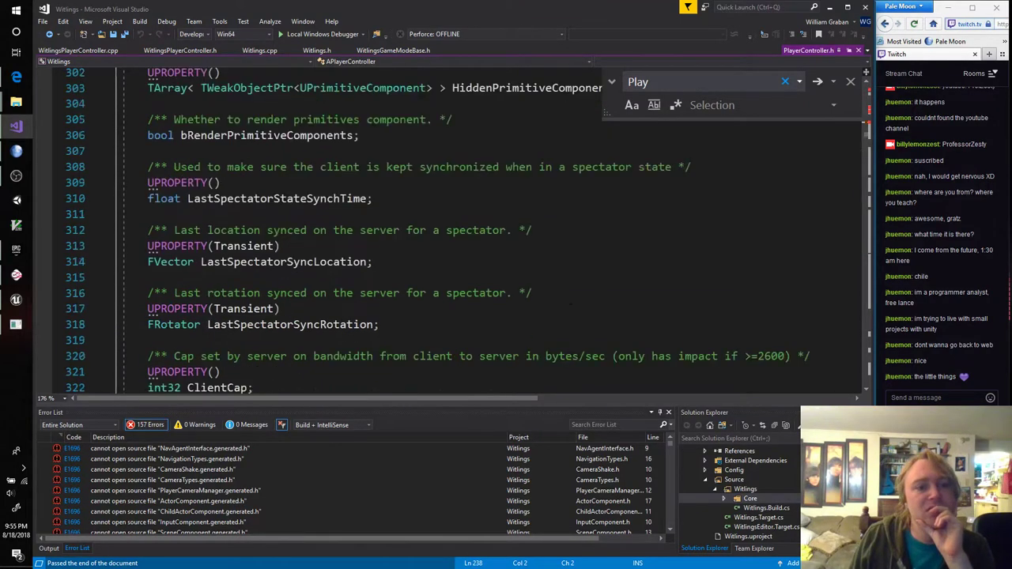
scroll(575, 307, down, 9)
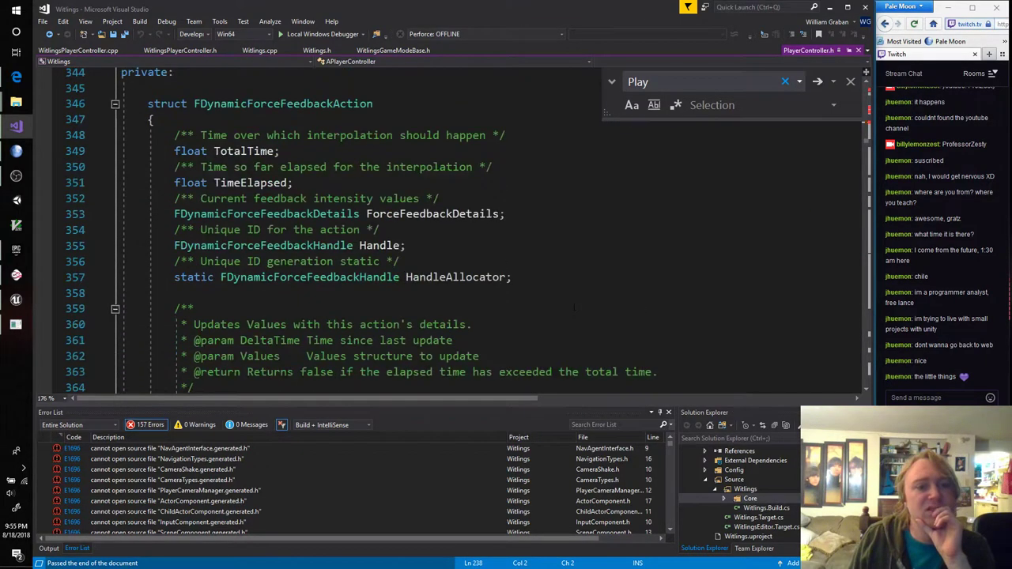
scroll(575, 306, down, 13)
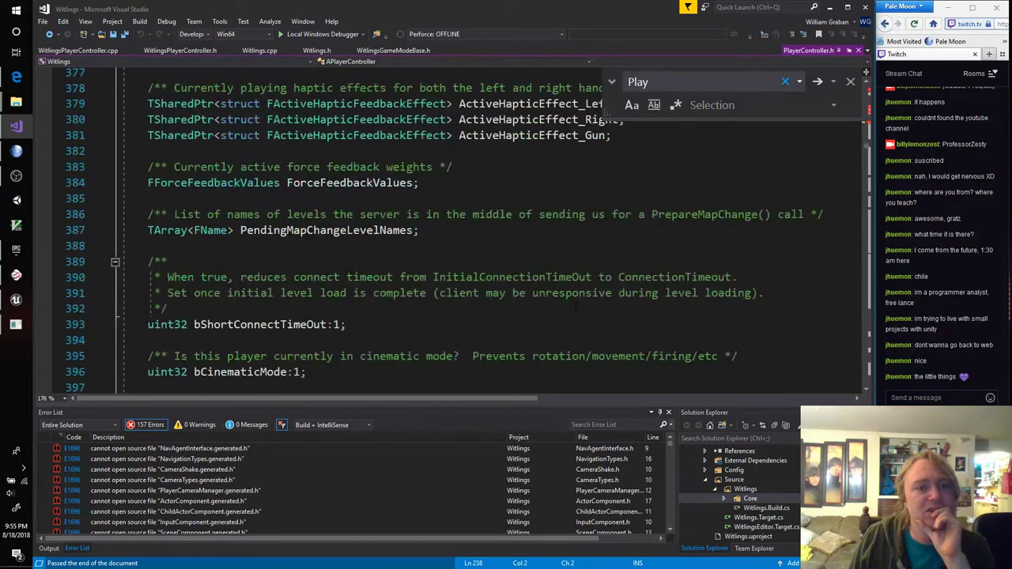
scroll(575, 307, down, 19)
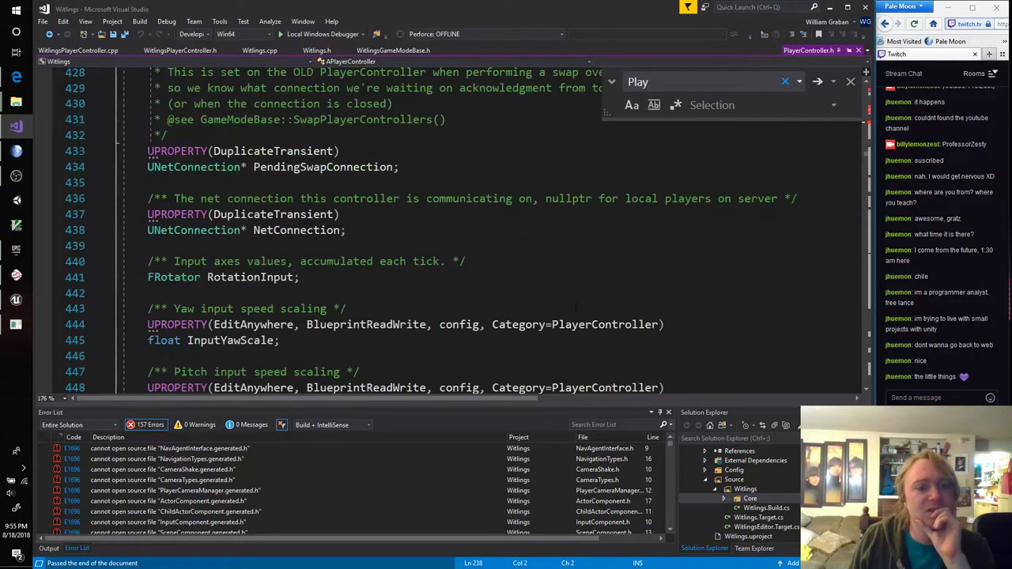
scroll(575, 306, down, 15)
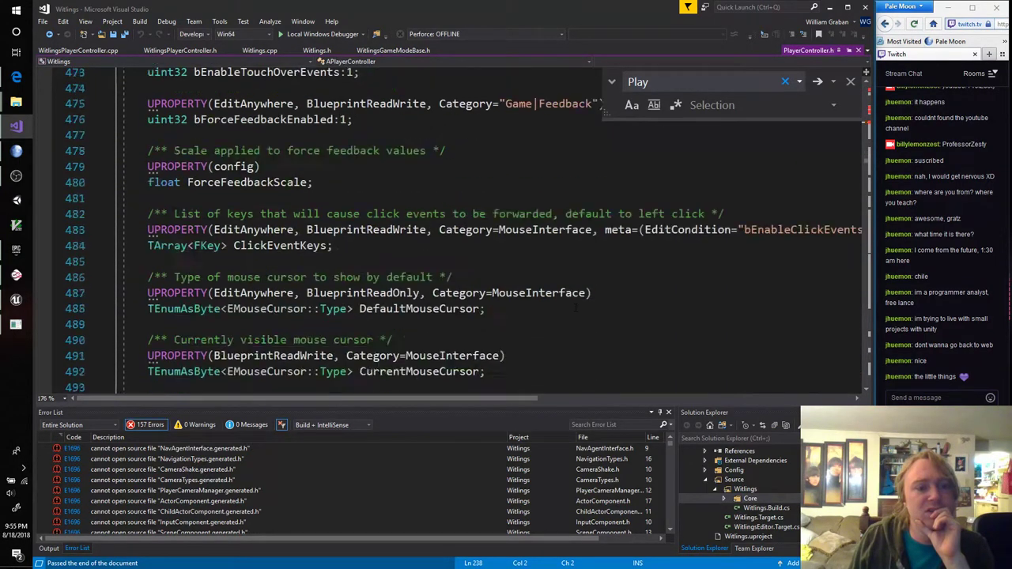
scroll(575, 307, down, 6)
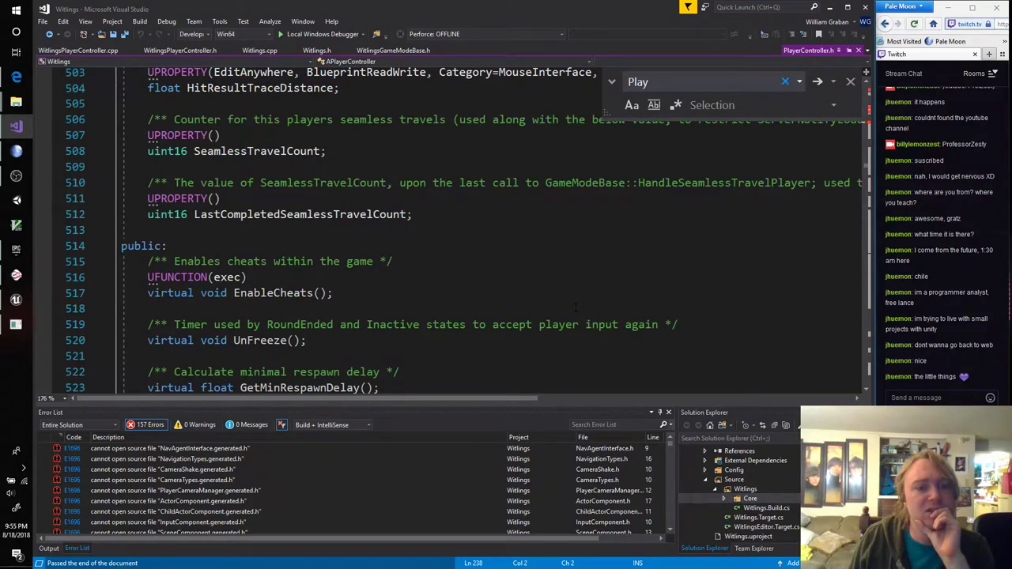
scroll(575, 307, down, 1)
scroll(575, 308, down, 4)
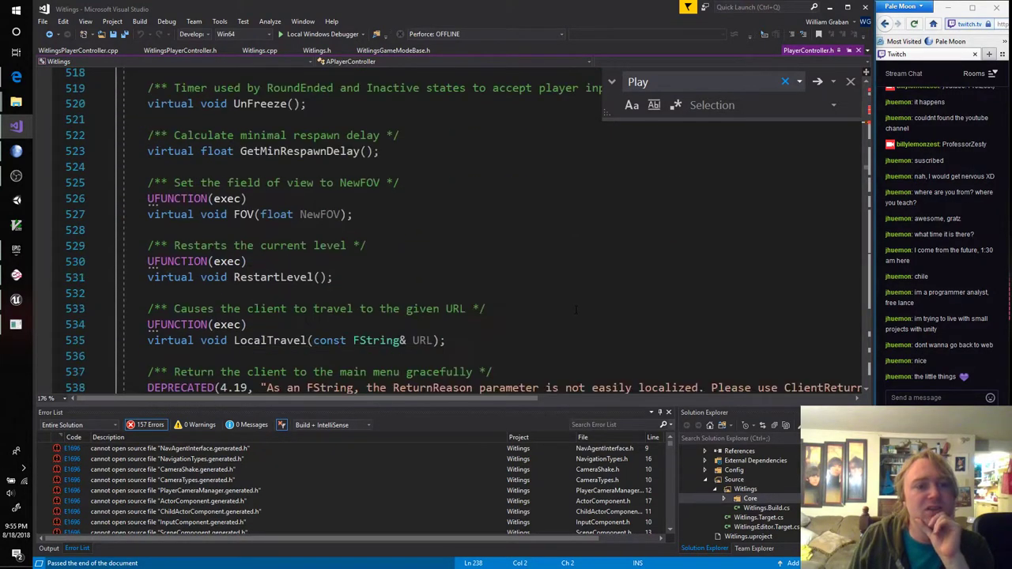
scroll(577, 309, down, 2)
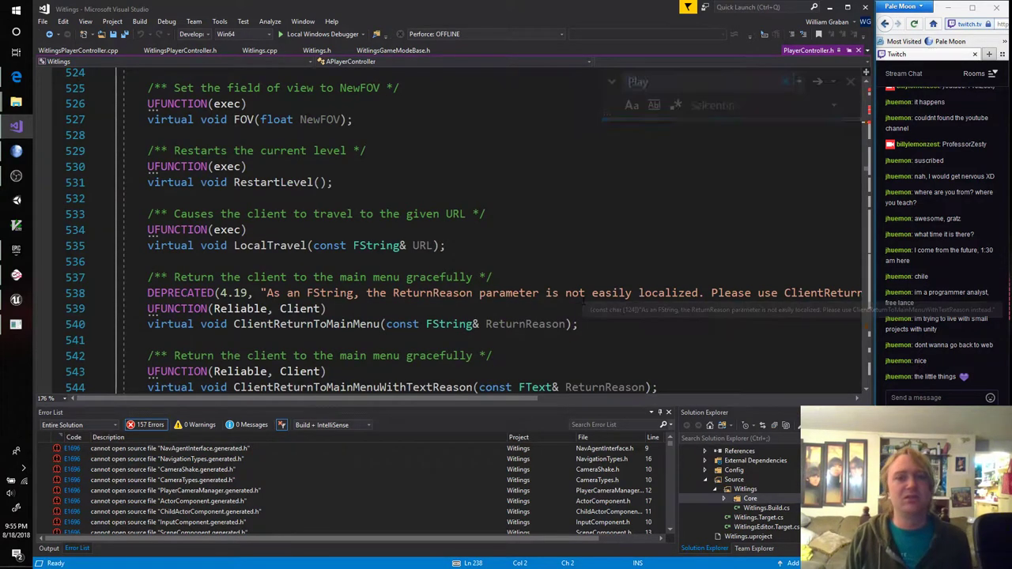
Search PlayerController.h for 'virtual void' and step through matches up to SeamlessTravelFrom
key(ctrl+f)
text(virtual void)
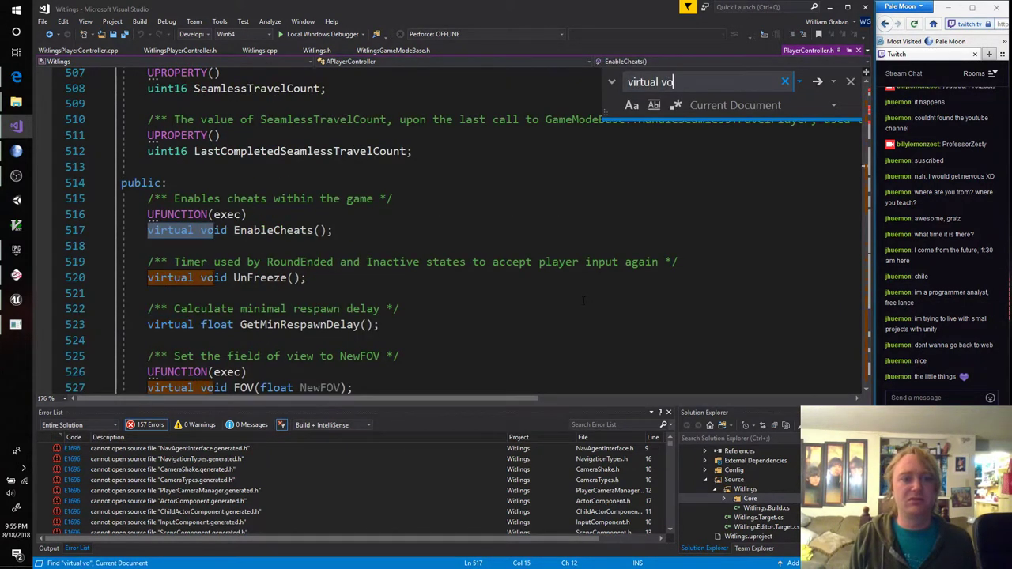
key(Return)
key(Return)
key(Return)
key(Return)
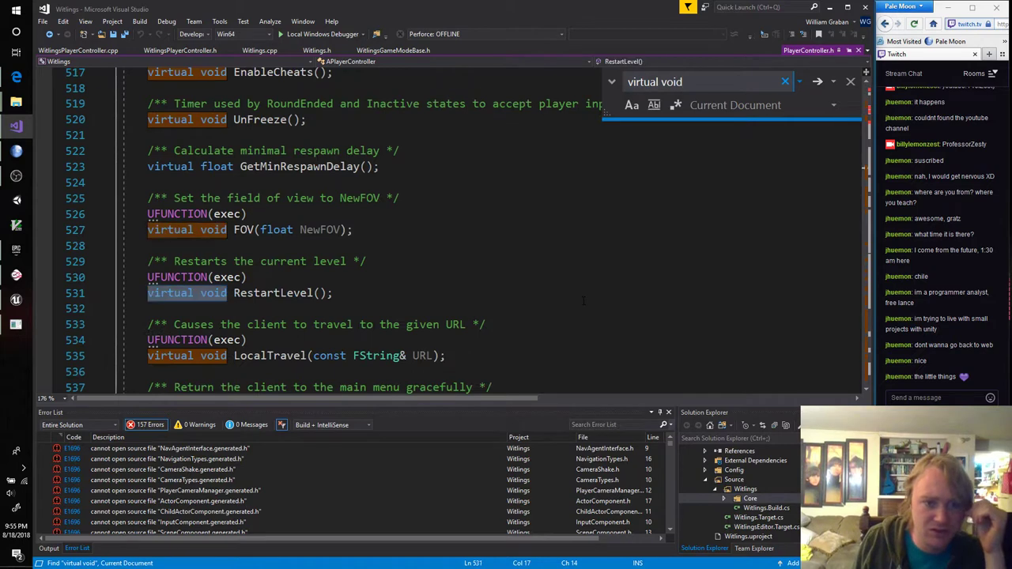
key(Return)
key(Return)
key(Return)
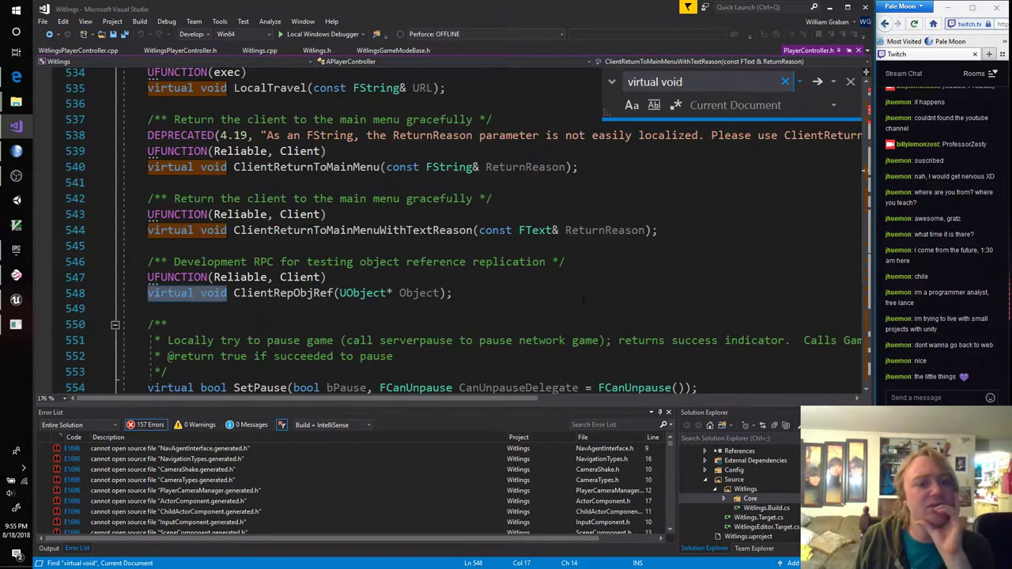
key(Return)
key(Return)
key(Return)
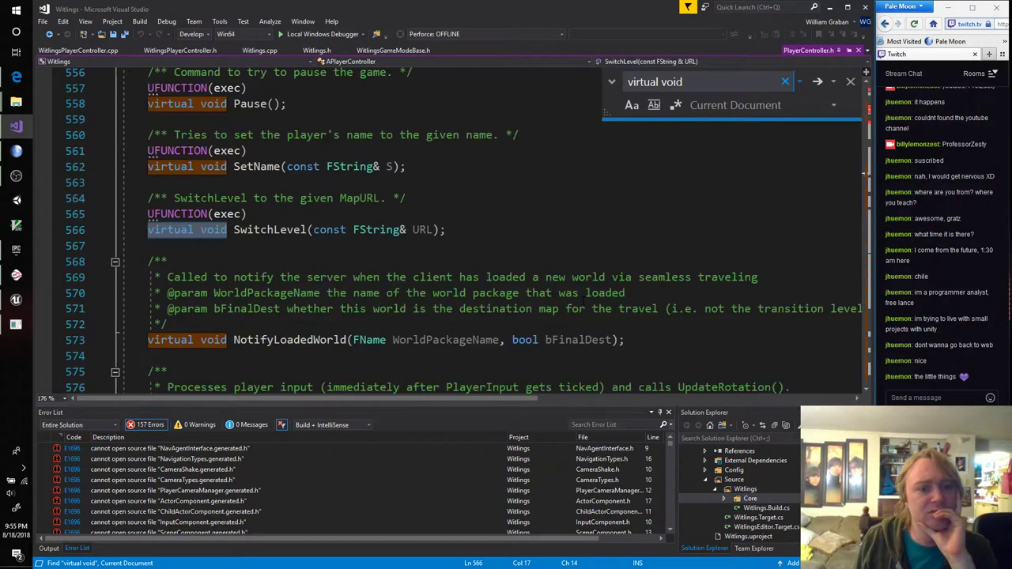
key(Return)
key(Return)
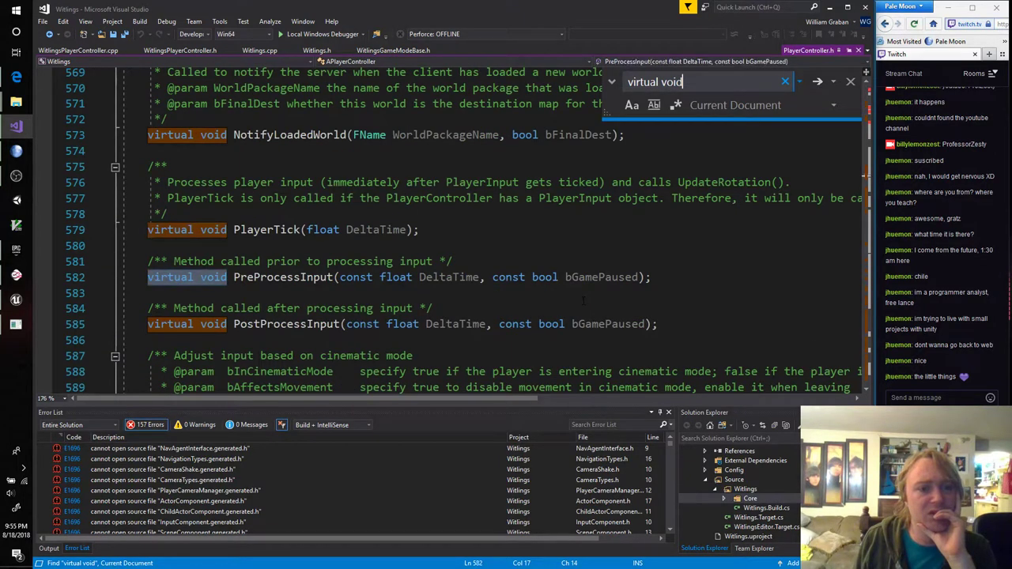
key(Return)
key(Return)
key(Return)
key(Return)
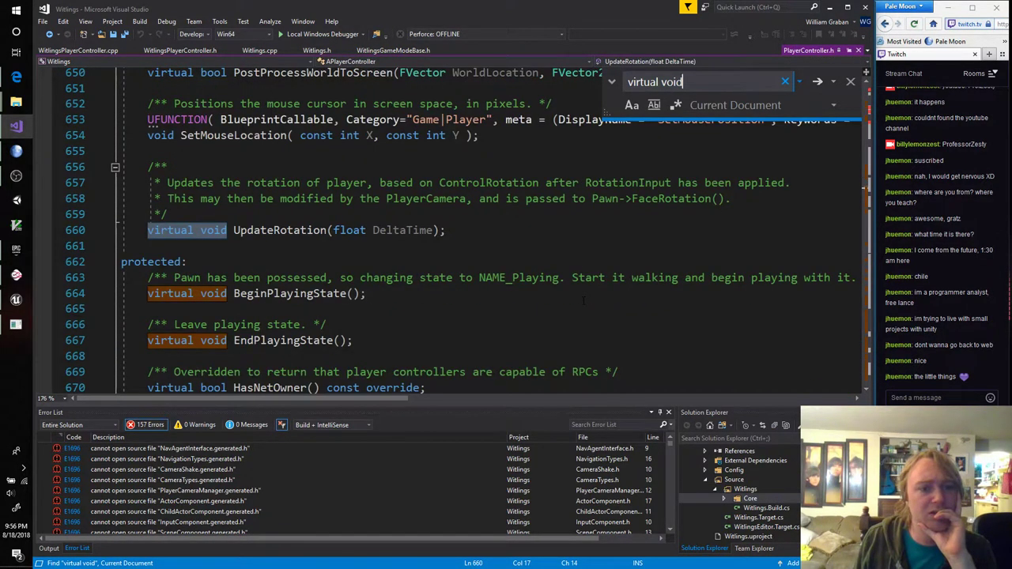
key(Return)
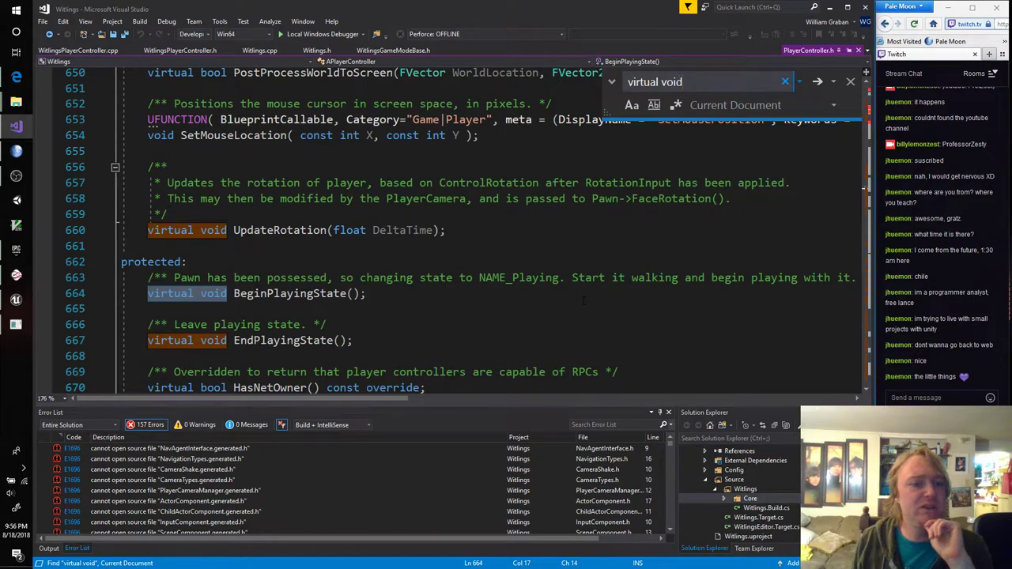
key(Return)
key(Return)
key(Return)
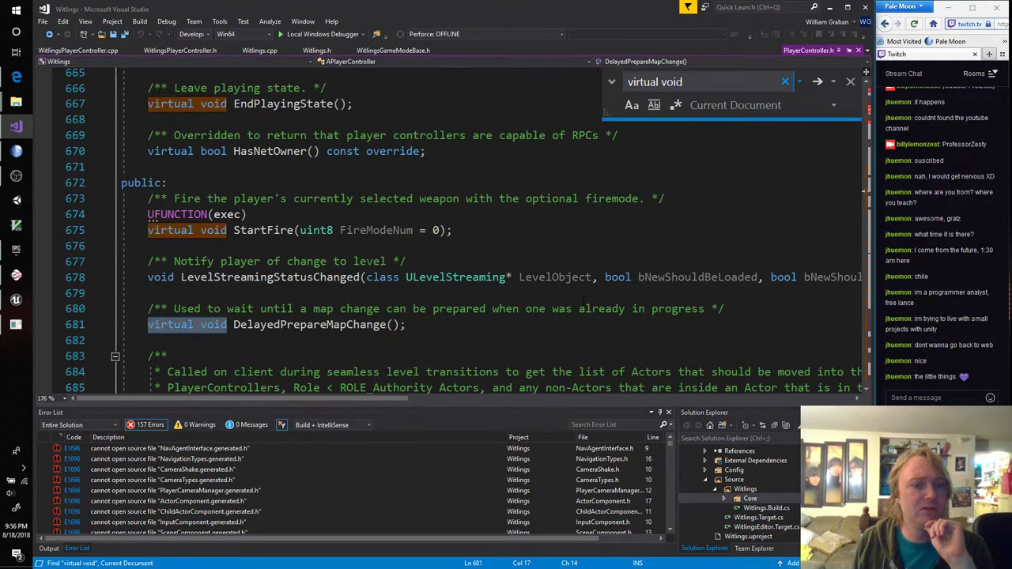
key(Return)
key(Return)
key(Return)
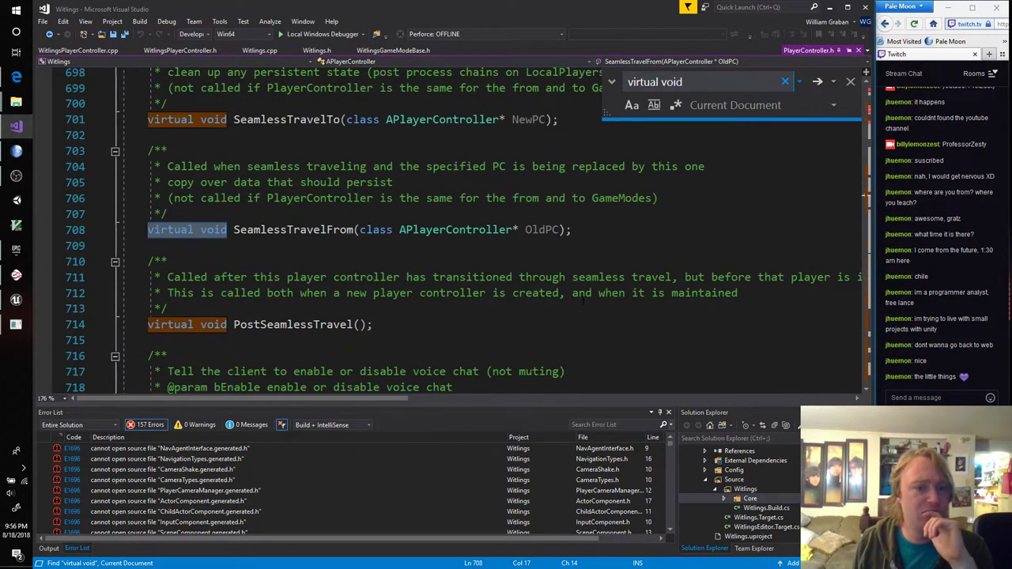
key(Return)
key(Return)
Continue through later 'virtual void' matches past CalcCamera to the protected BeginPlay override
key(Return)
key(Return)
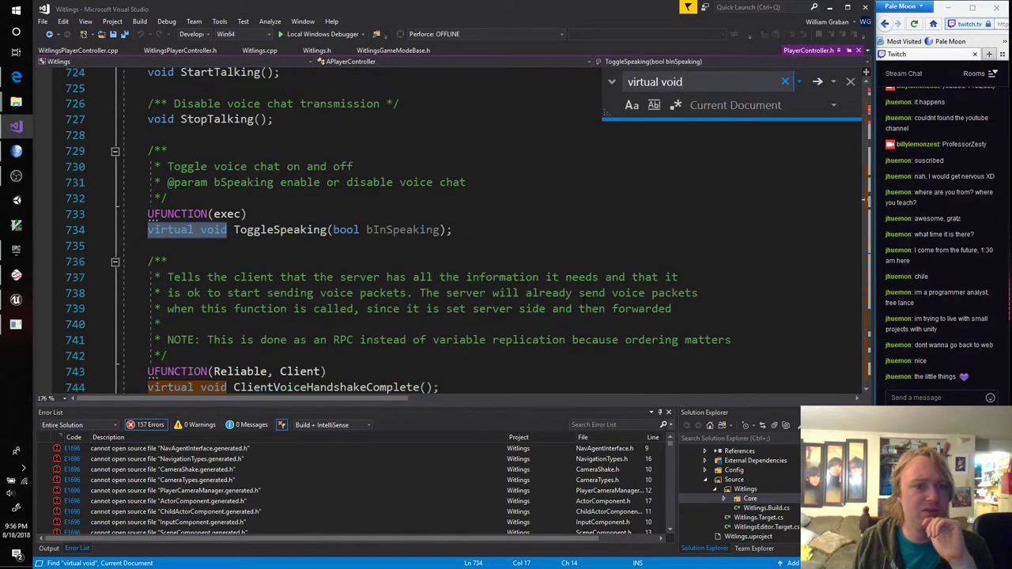
key(Return)
key(Return)
key(Return)
key(Return)
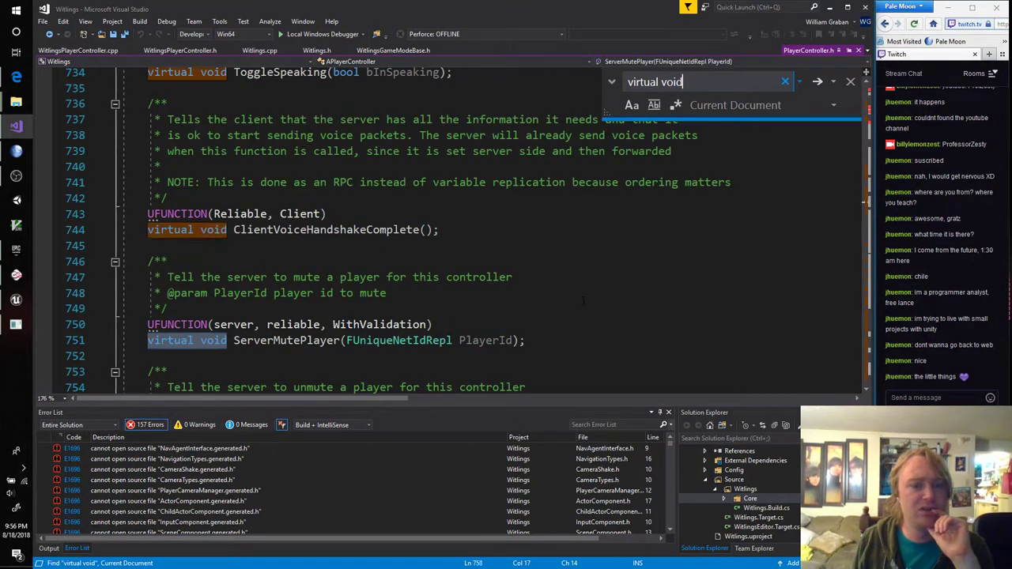
key(Return)
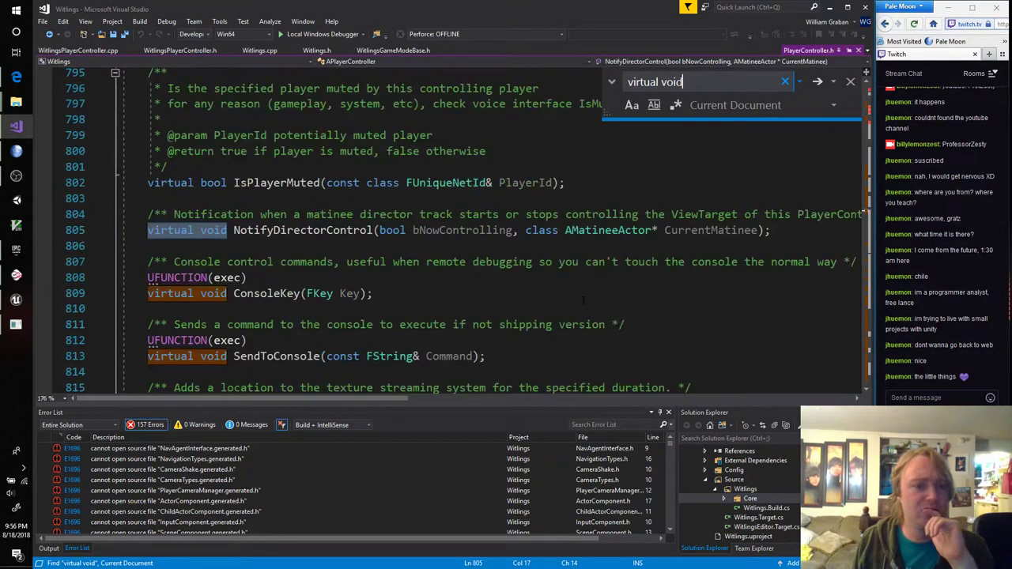
key(Return)
key(Return)
key(Return)
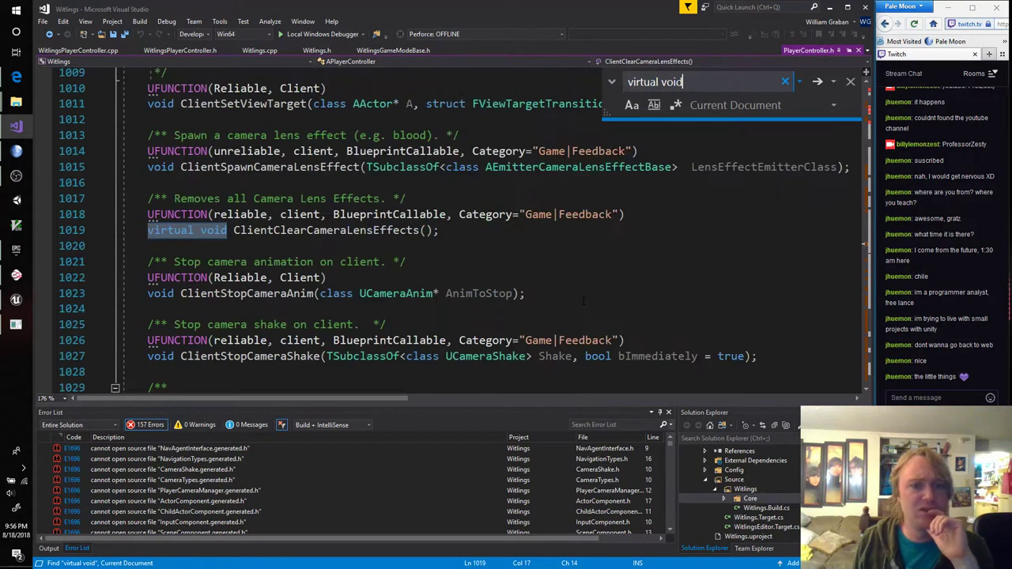
key(Return)
key(Return)
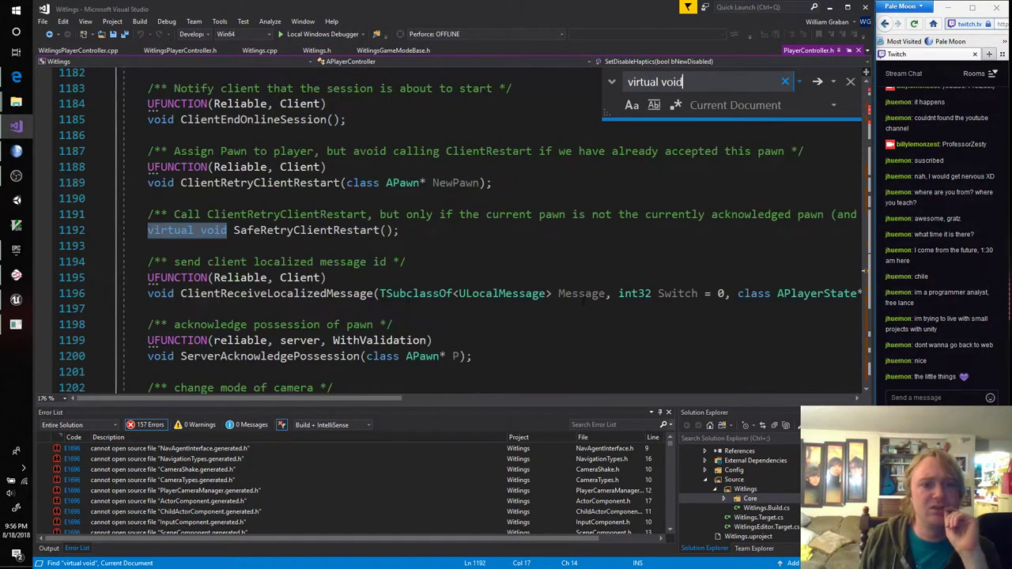
key(Return)
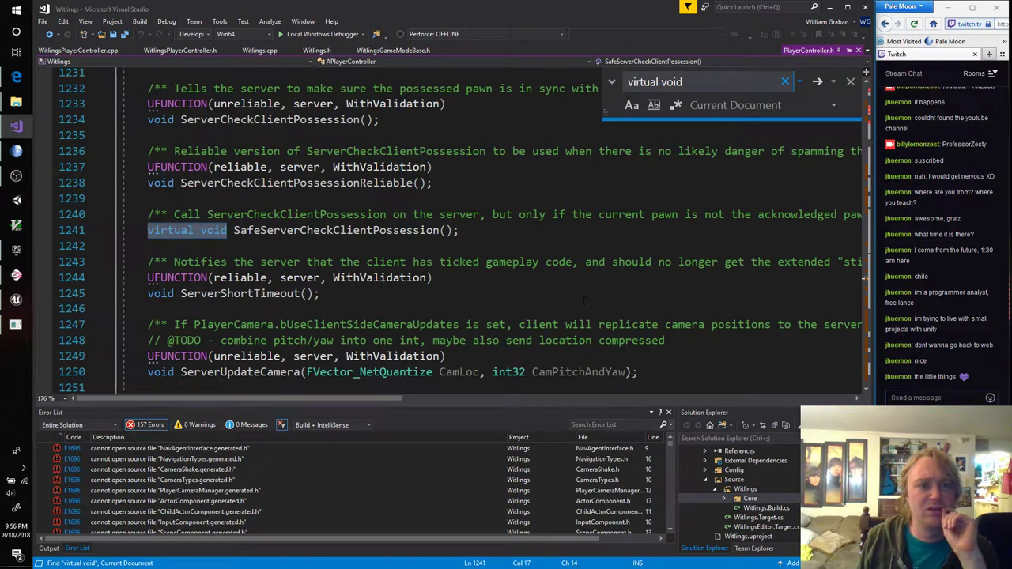
key(Return)
key(Return)
key(Return)
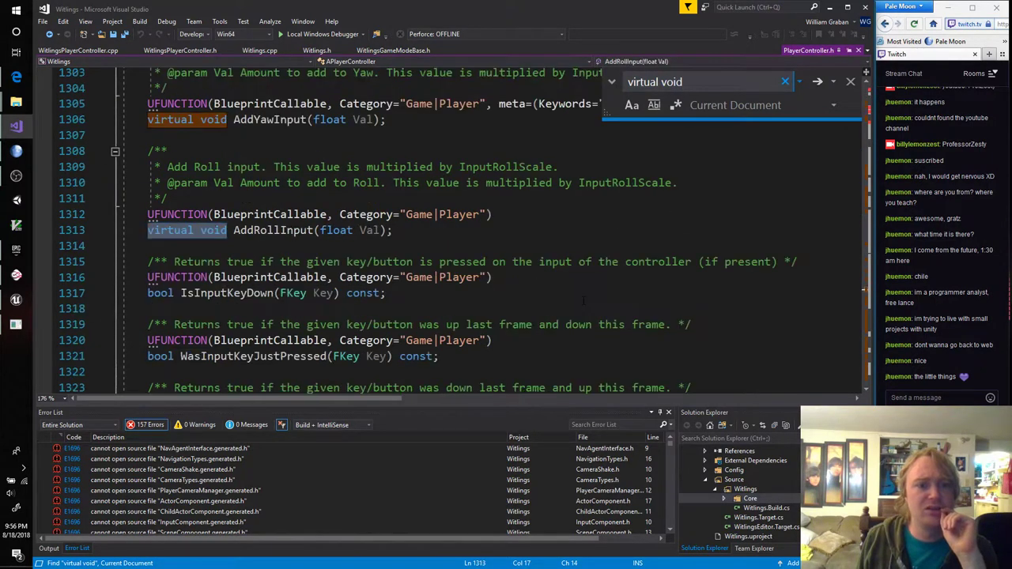
key(Return)
key(Return)
key(Return)
key(Return)
key(Return)
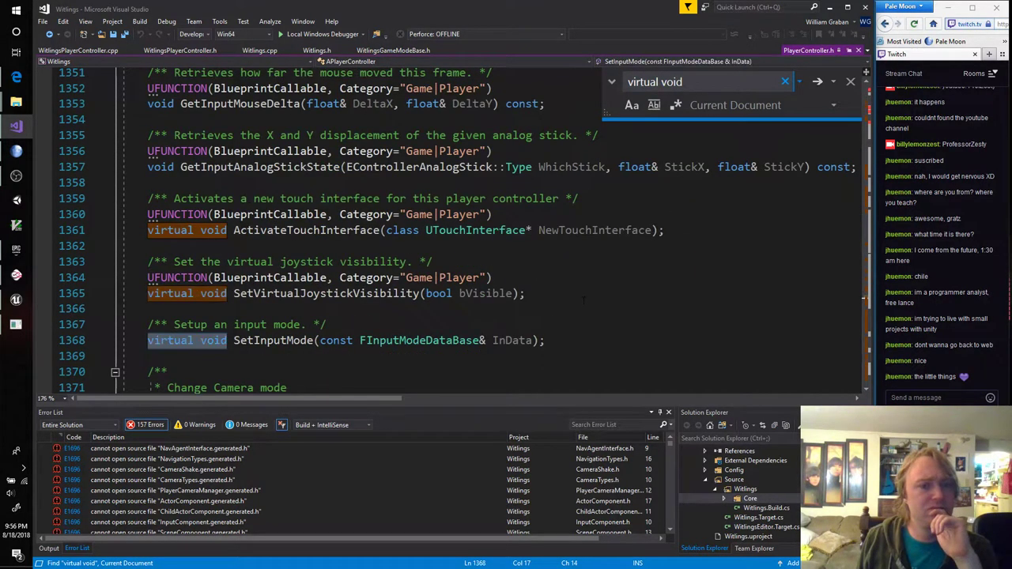
key(Return)
key(Return)
key(Return)
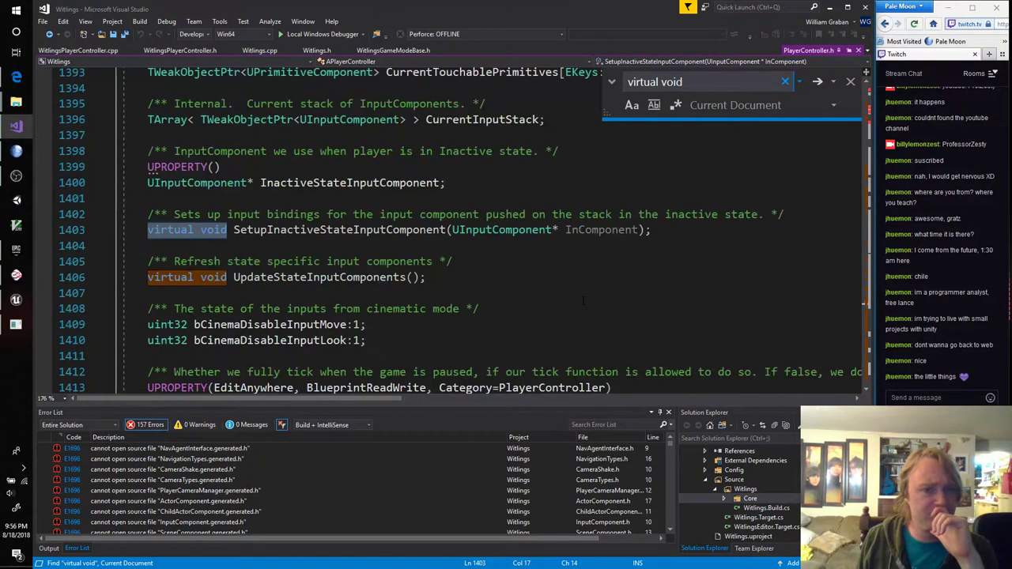
key(Return)
key(Return)
key(Return)
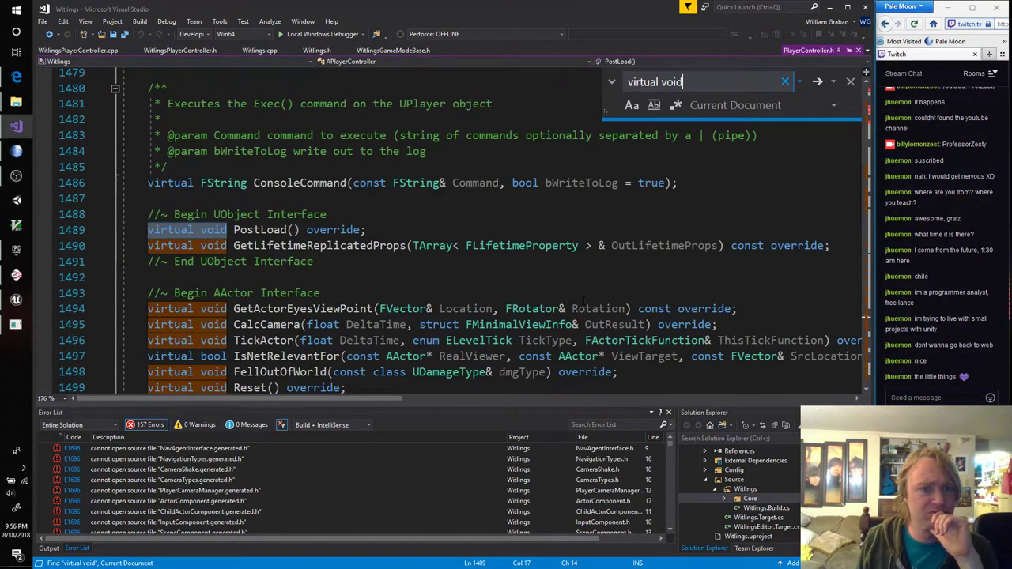
key(Return)
key(Return)
key(Return)
key(Return)
key(Return)
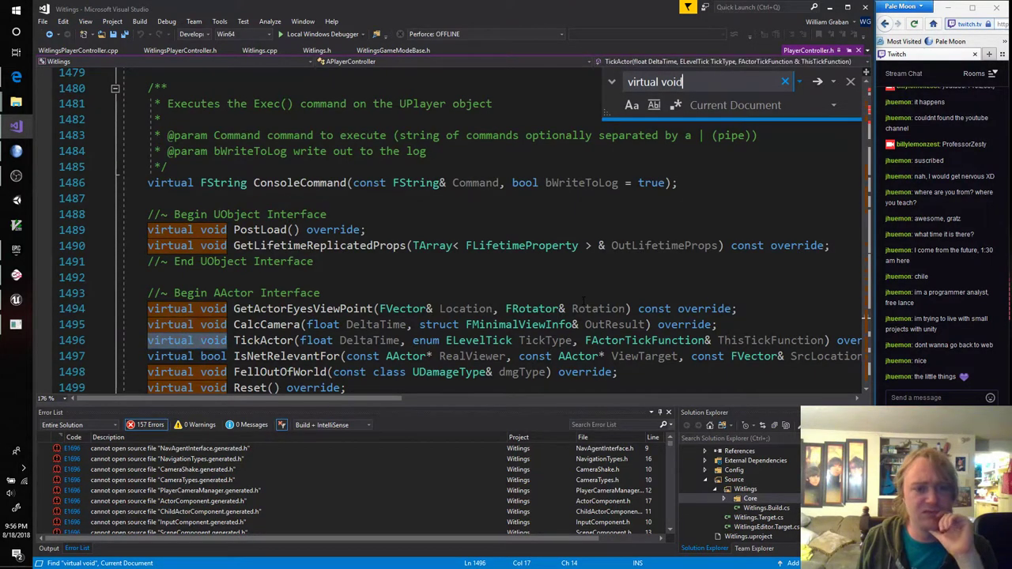
key(Return)
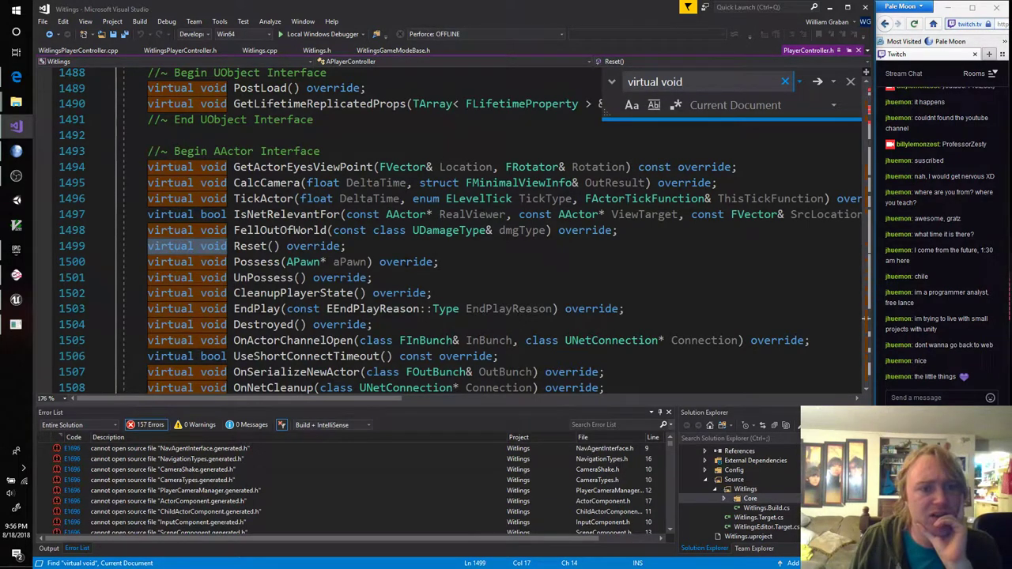
scroll(463, 230, down, 6)
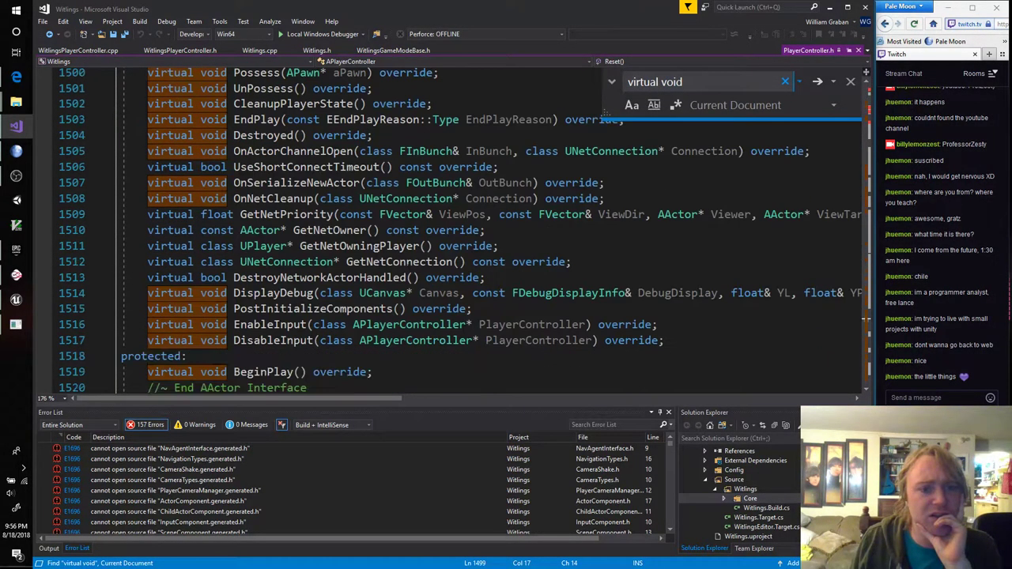
scroll(464, 230, down, 1)
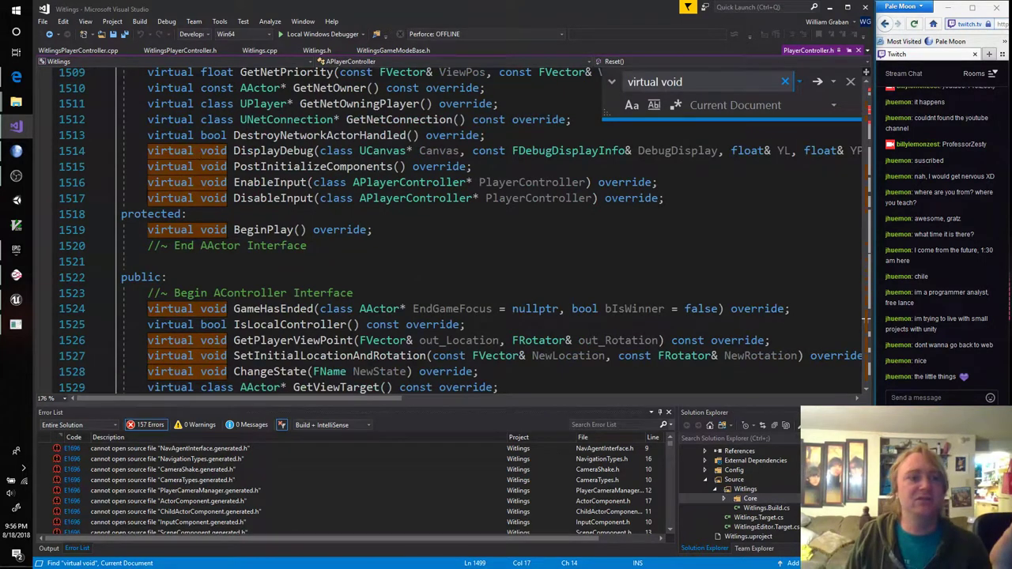
Compare the public BeginPlay override in WitlingsPlayerController.h with the engine's protected virtual BeginPlay
click(188, 48)
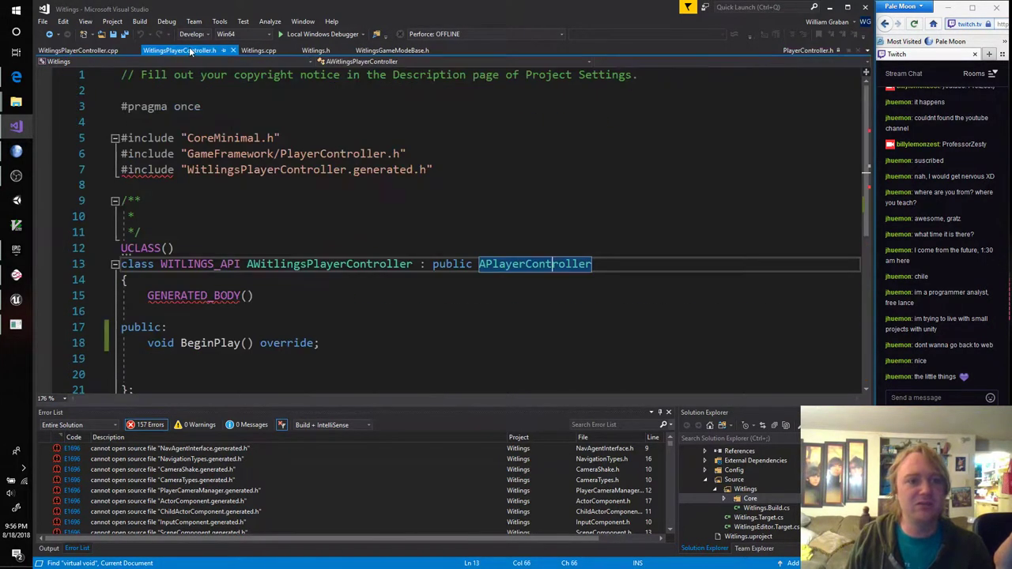
double_click(210, 343)
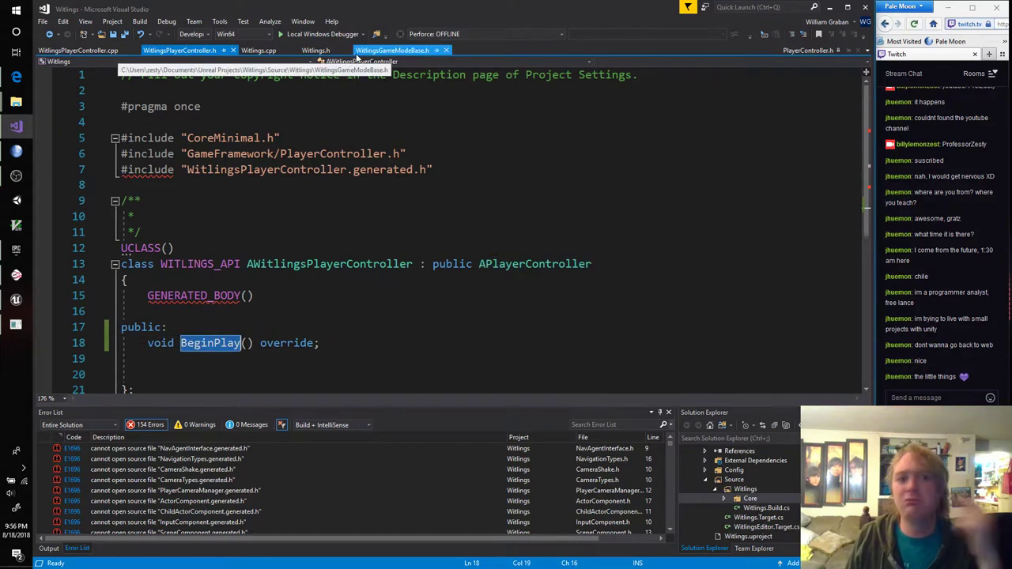
click(369, 52)
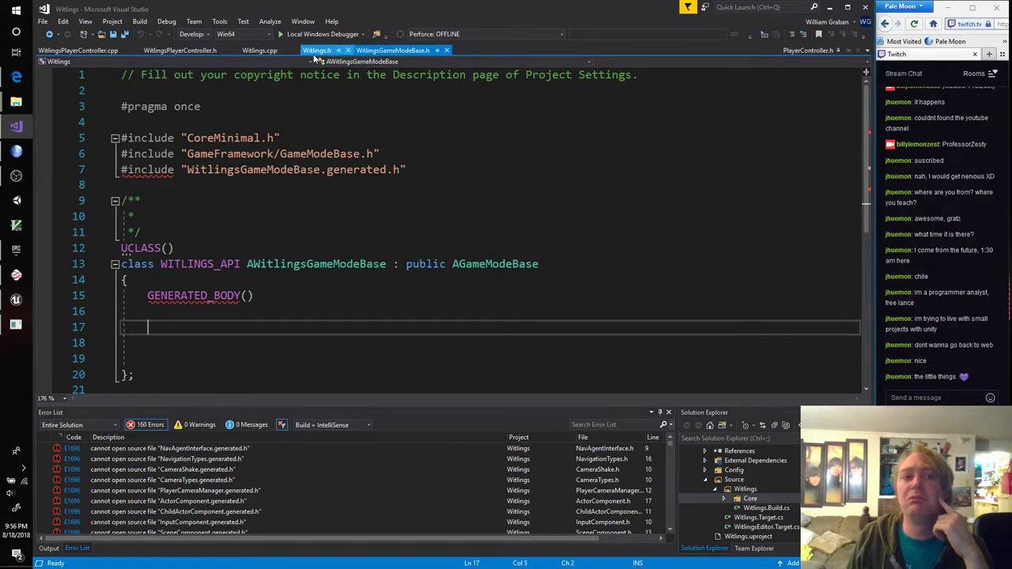
click(790, 52)
click(420, 228)
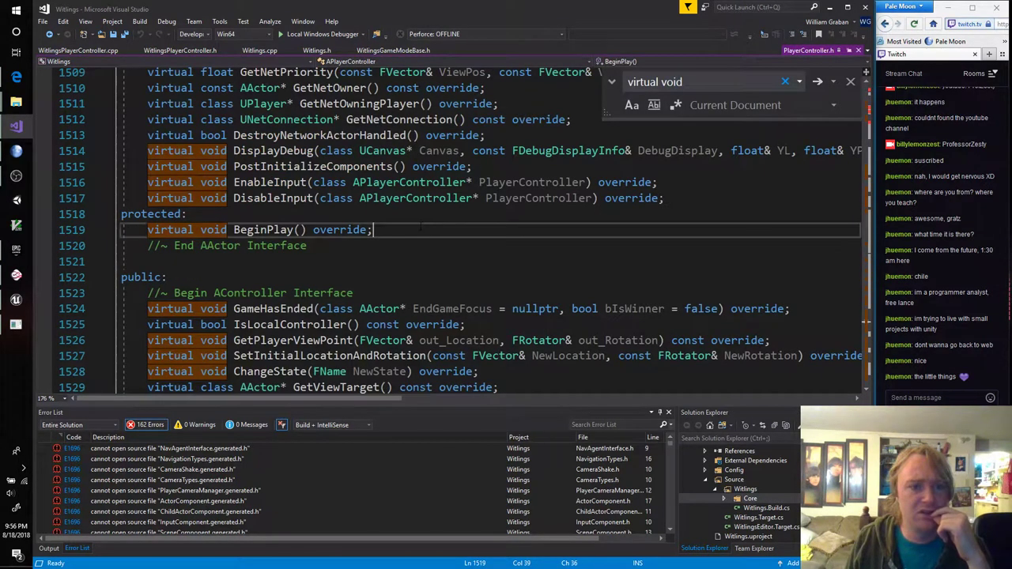
Add Super::BeginPlay(); inside BeginPlay in WitlingsPlayerController.cpp and save the file
click(89, 50)
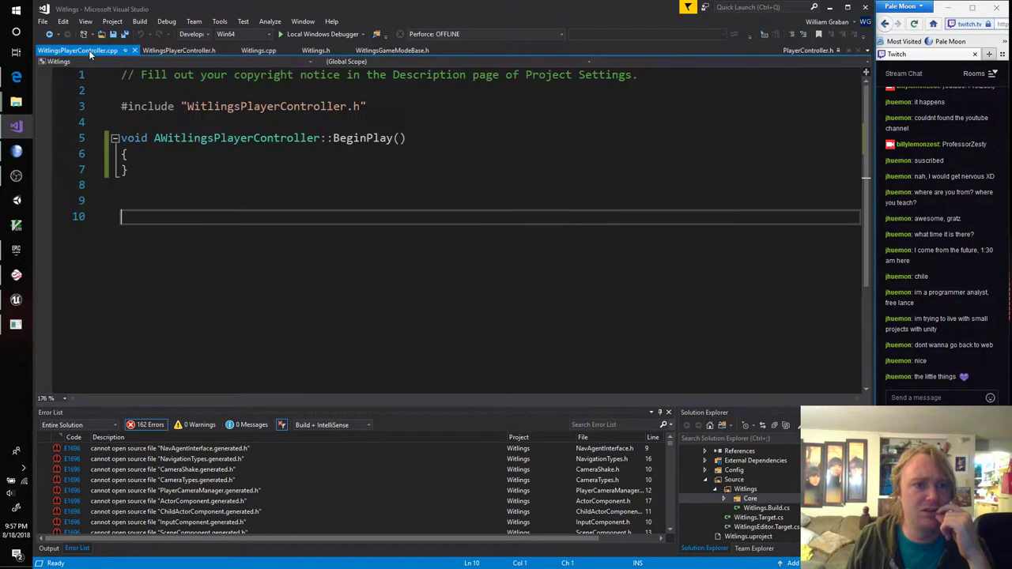
key(Return)
text(S)
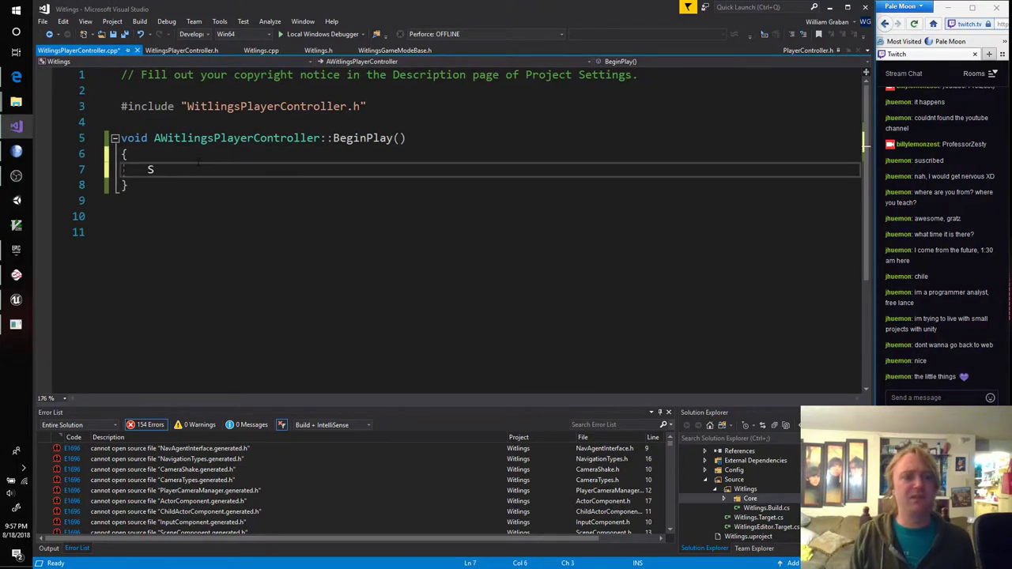
text(uper::BeginP)
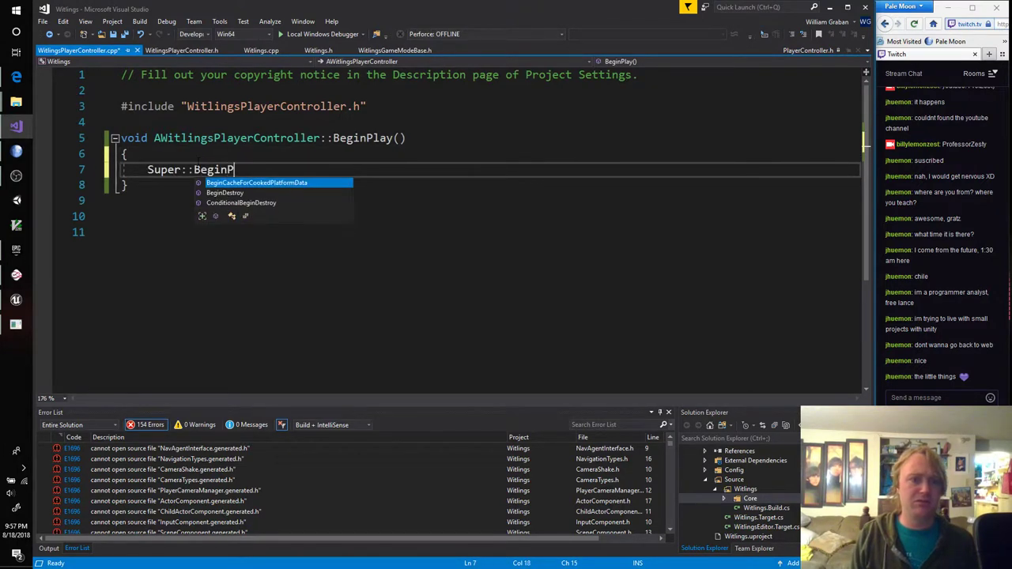
text(lay();)
key(ctrl+s)
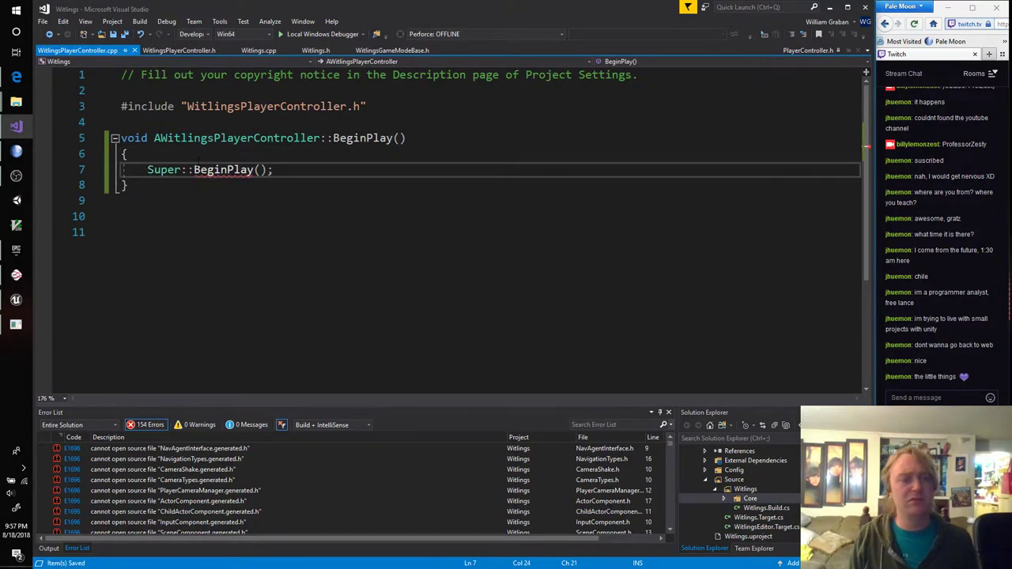
key(Return)
key(Return)
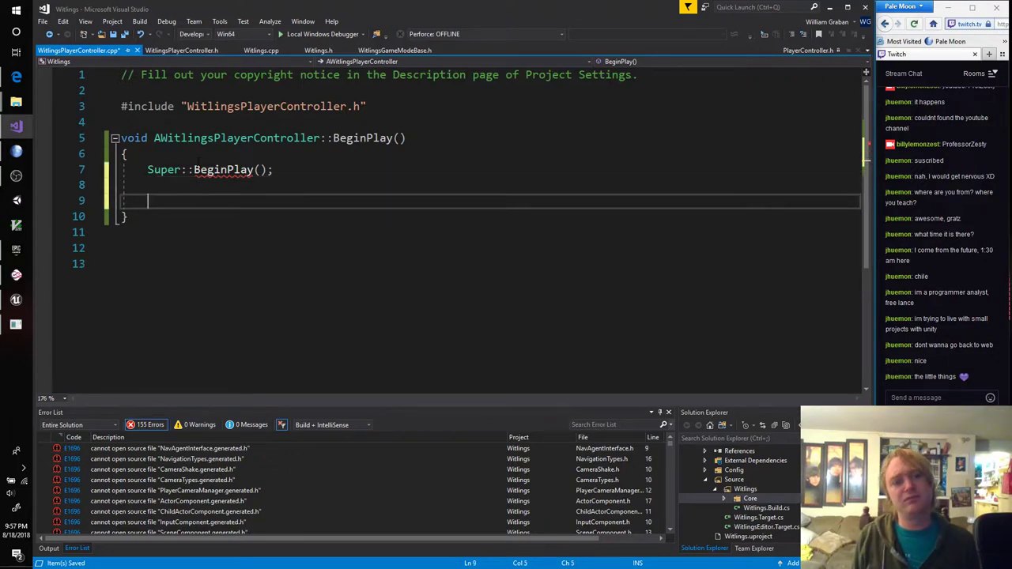
Add UE_LOG(WitLog, Log, TEXT("Using Witlings Player Controller")); to BeginPlay and save
text(UE_LOG()
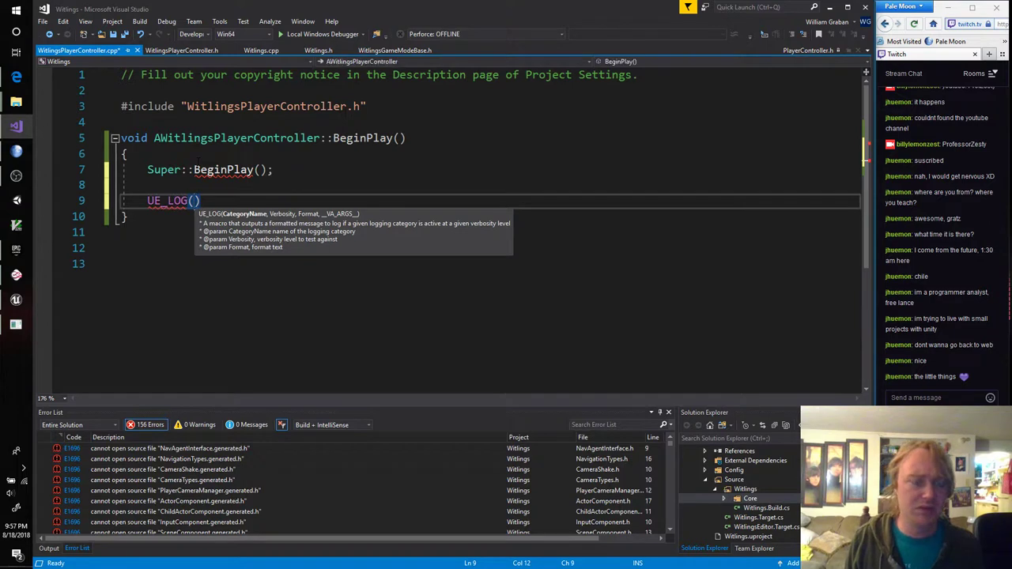
text(Wit)
text(Log, )
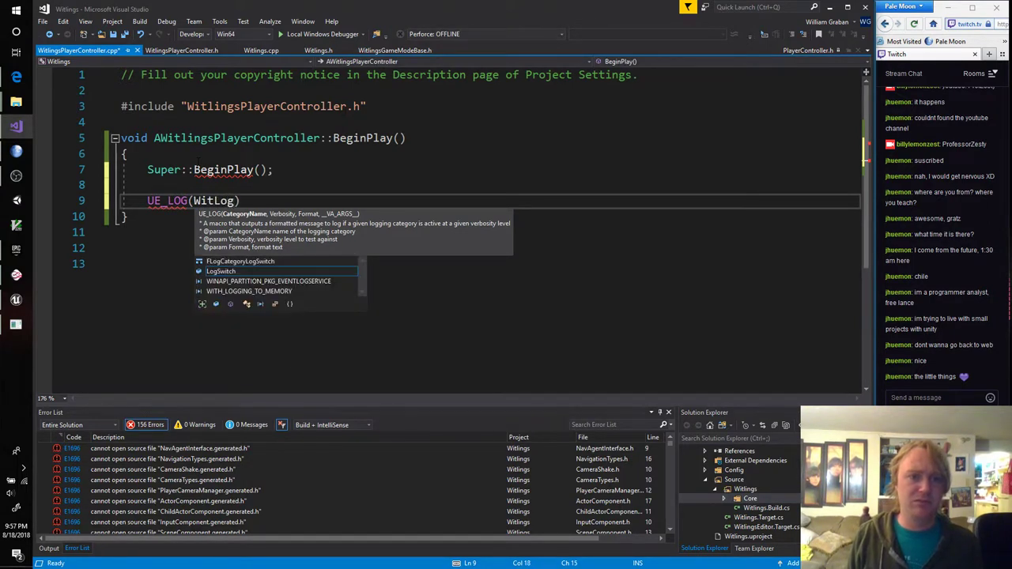
text(Log,)
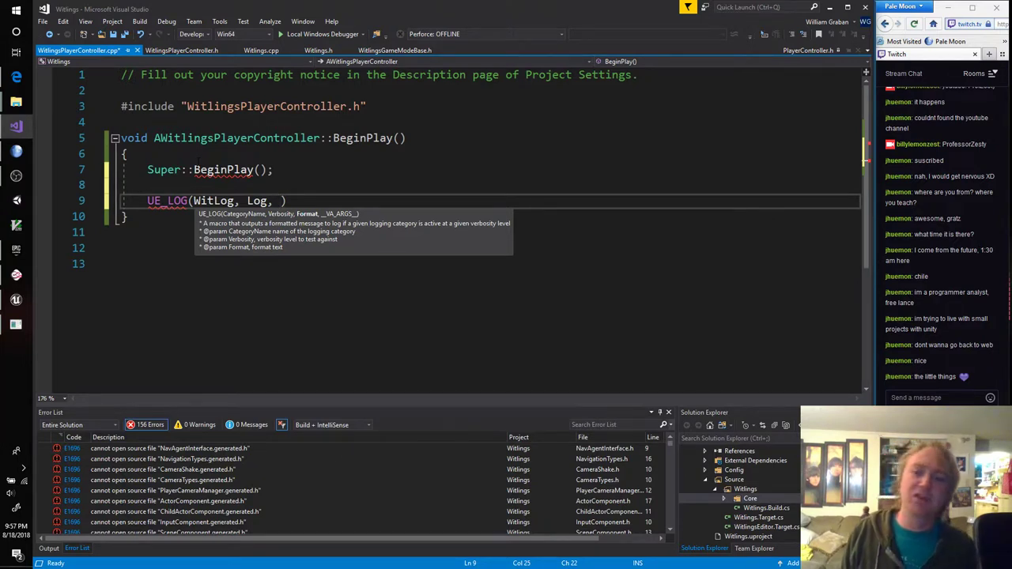
text(TEXT(")
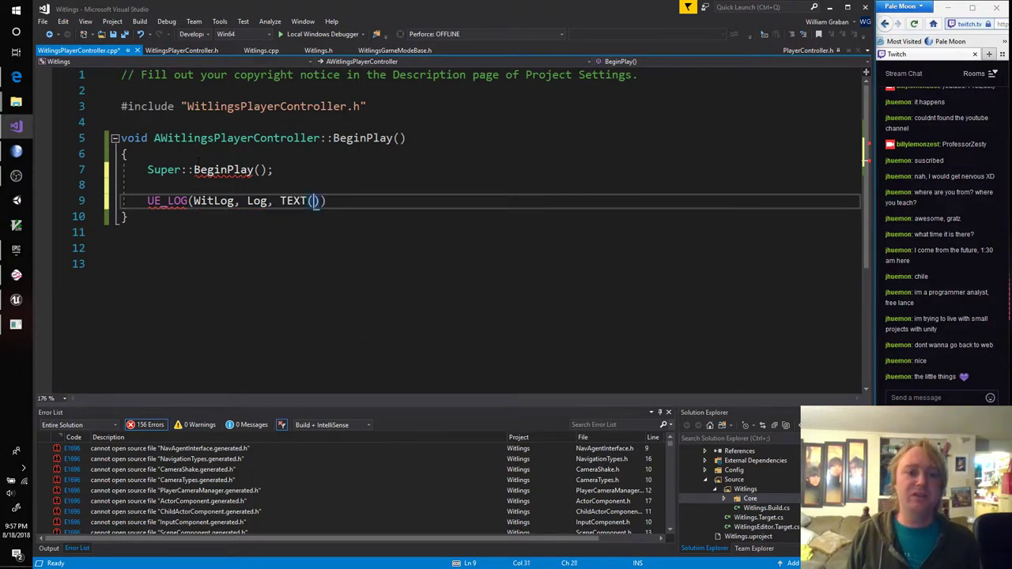
text(Using )
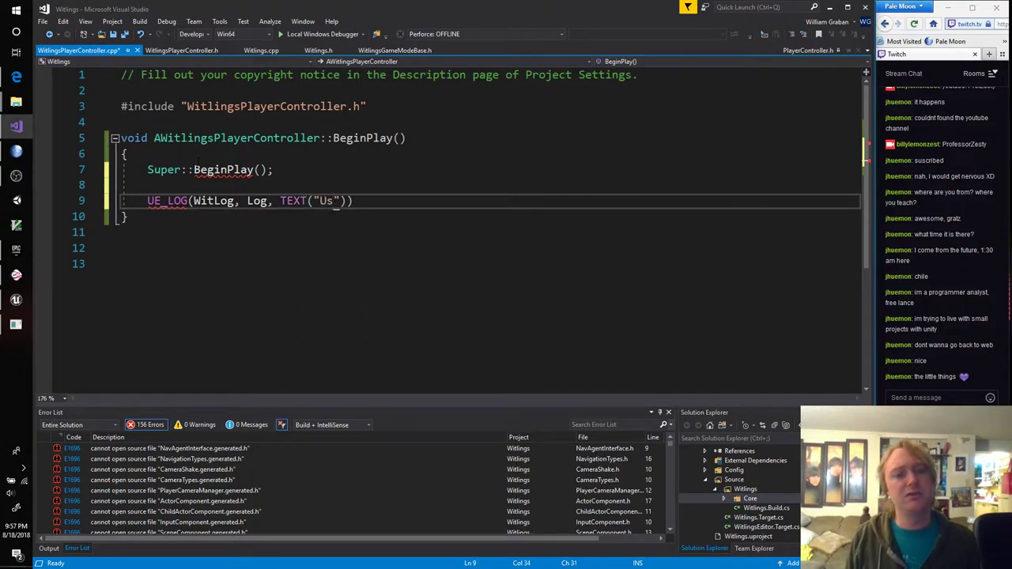
text(Witlings Player)
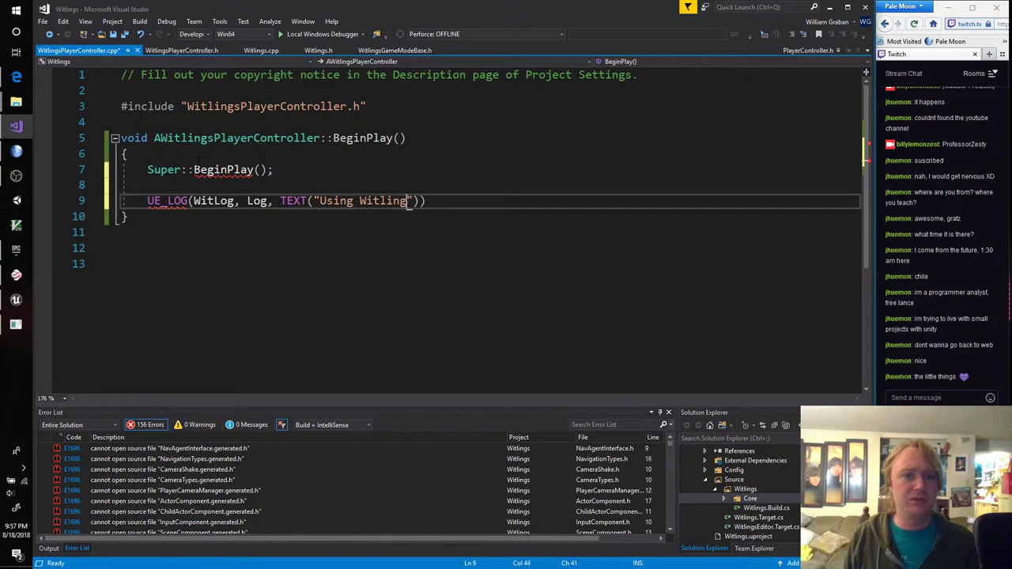
text( Controller")))
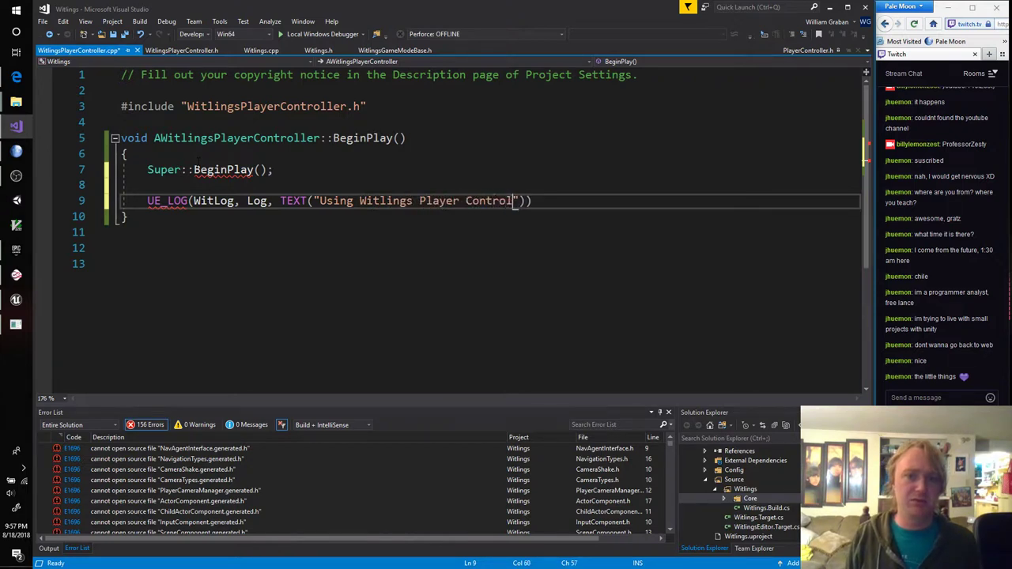
text(;)
key(ctrl+s)
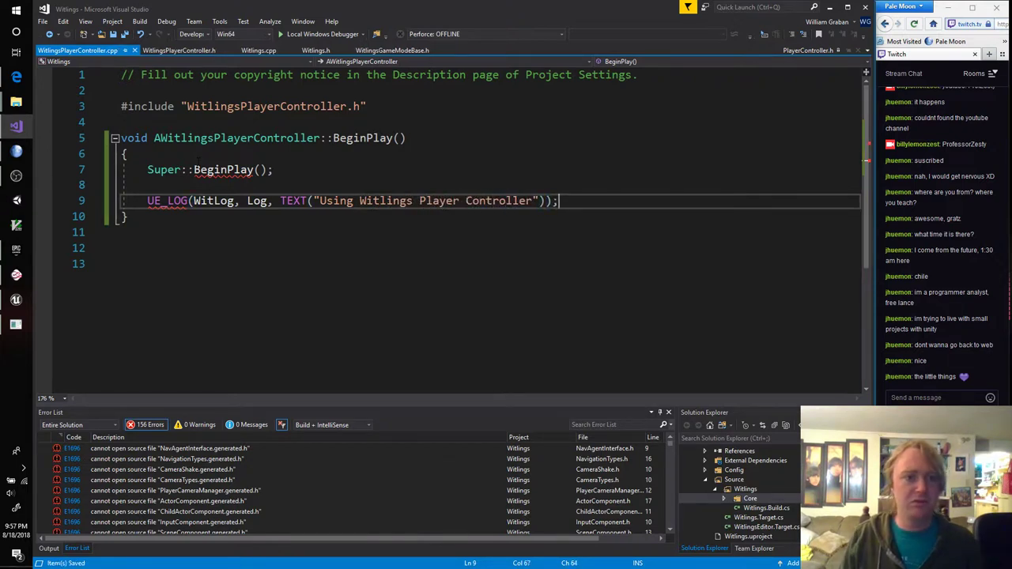
click(16, 300)
Compile the C++ code in Unreal and read the Compiler Log's 'WitLog': undeclared identifier errors
click(593, 49)
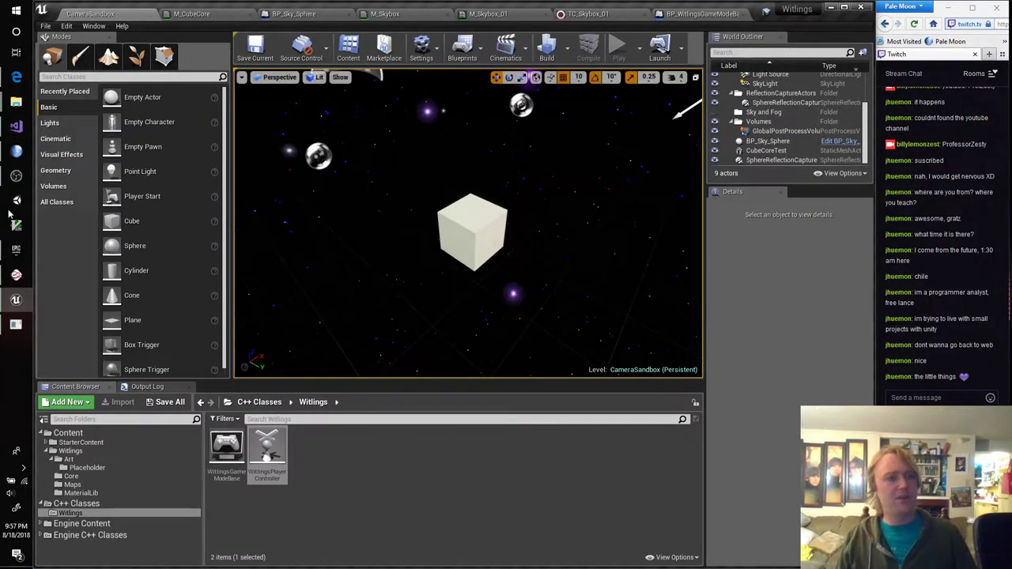
click(16, 176)
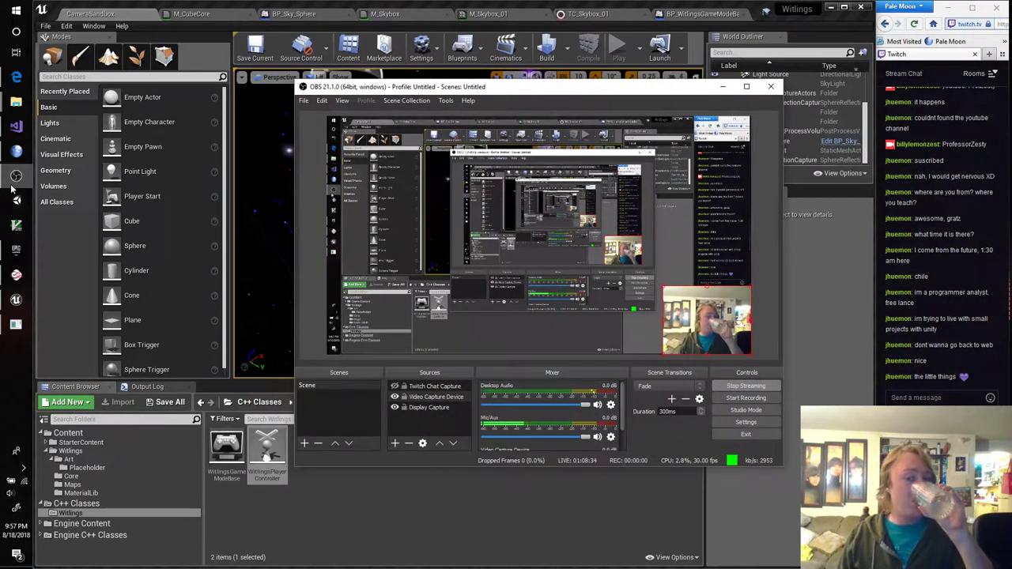
click(12, 187)
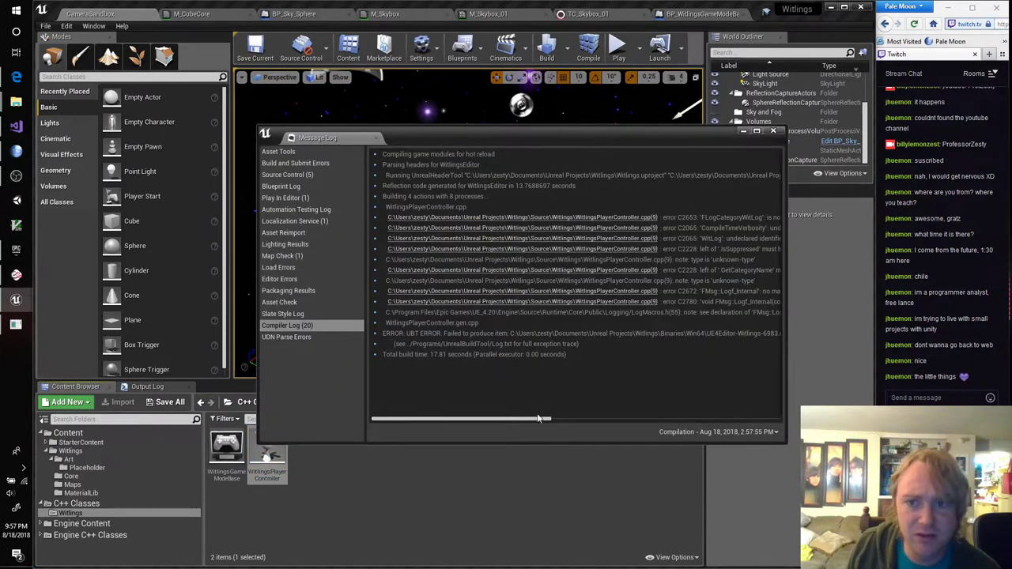
drag(525, 422, 575, 422)
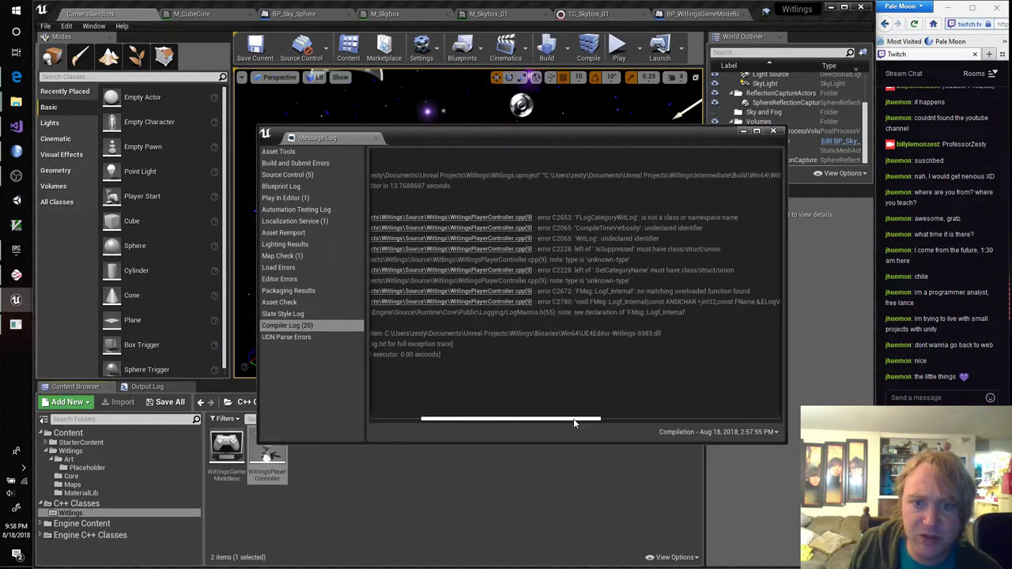
drag(575, 424, 572, 426)
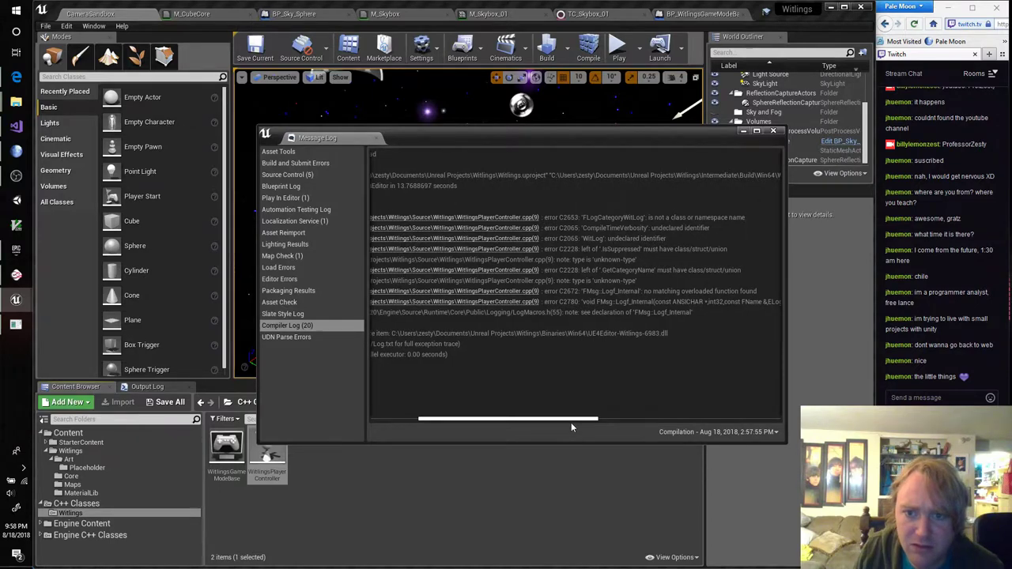
drag(567, 422, 467, 423)
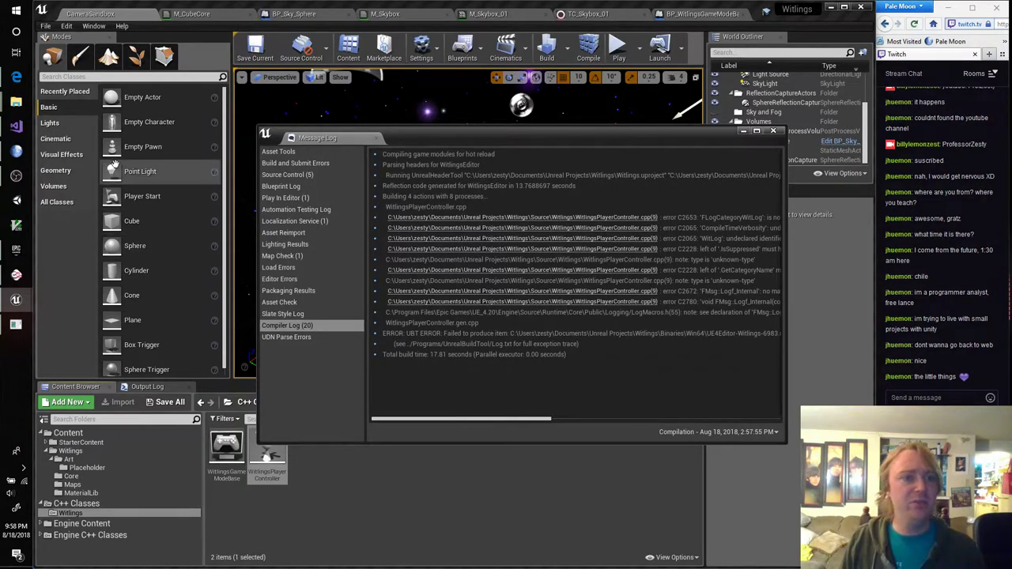
click(16, 125)
Add #include "Witlings.h" below the existing include in WitlingsPlayerController.cpp and save
click(399, 106)
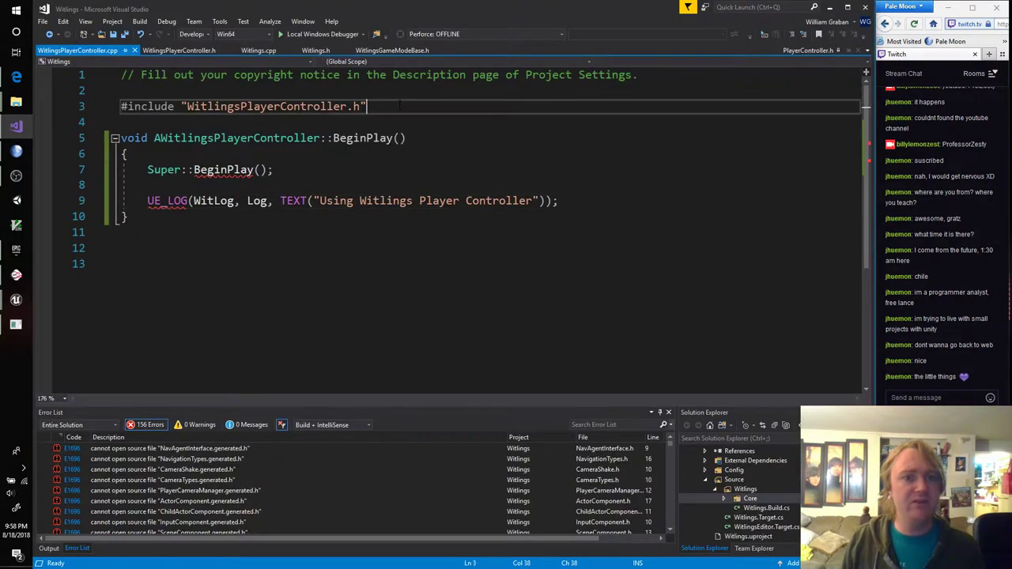
key(Return)
text(#inc)
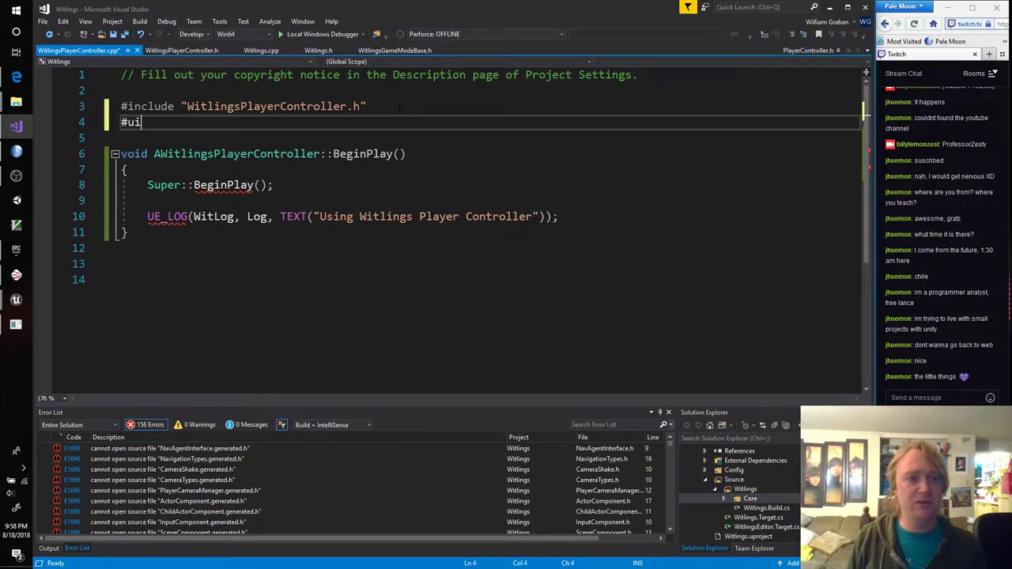
text(lud)
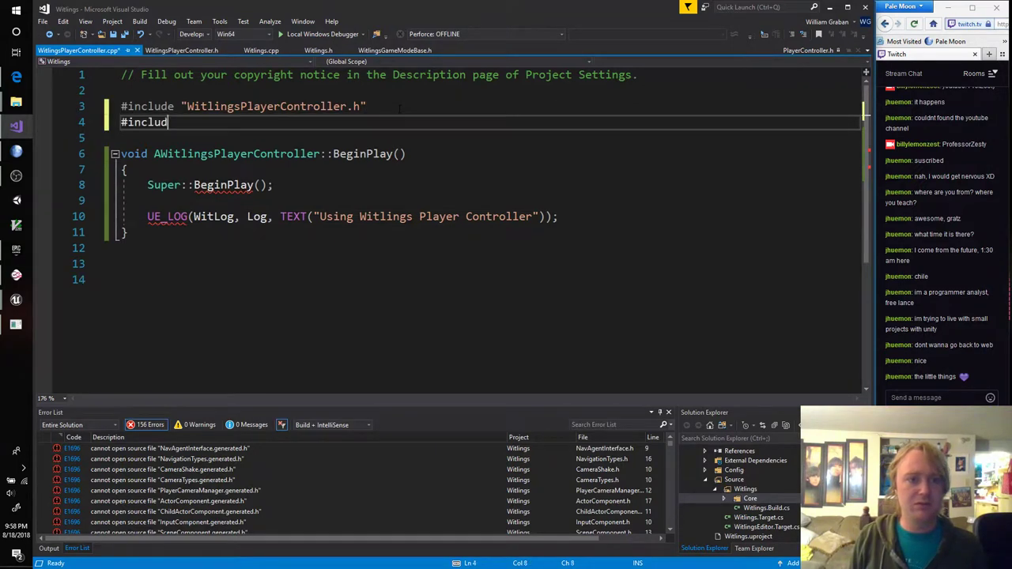
text(e "Witlings.h")
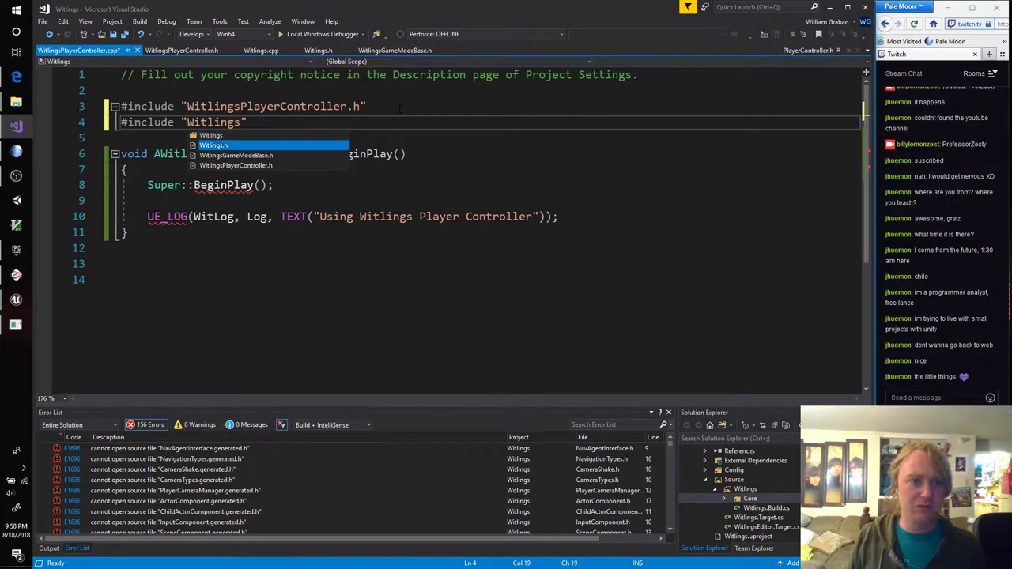
key(ctrl+s)
key(alt+Tab)
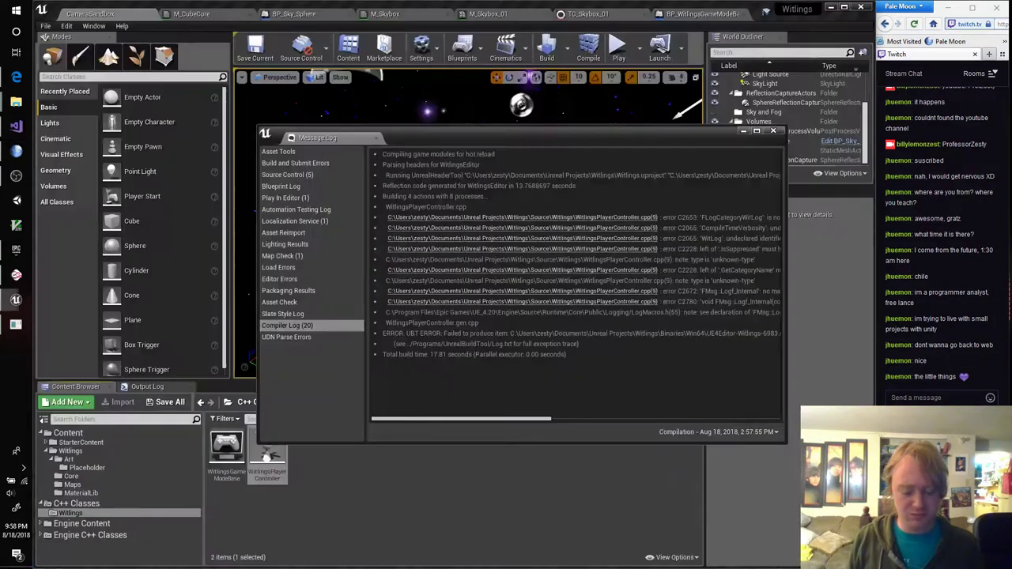
Hot-reload compile successfully in 4.62 seconds, then close the Message Log
click(585, 57)
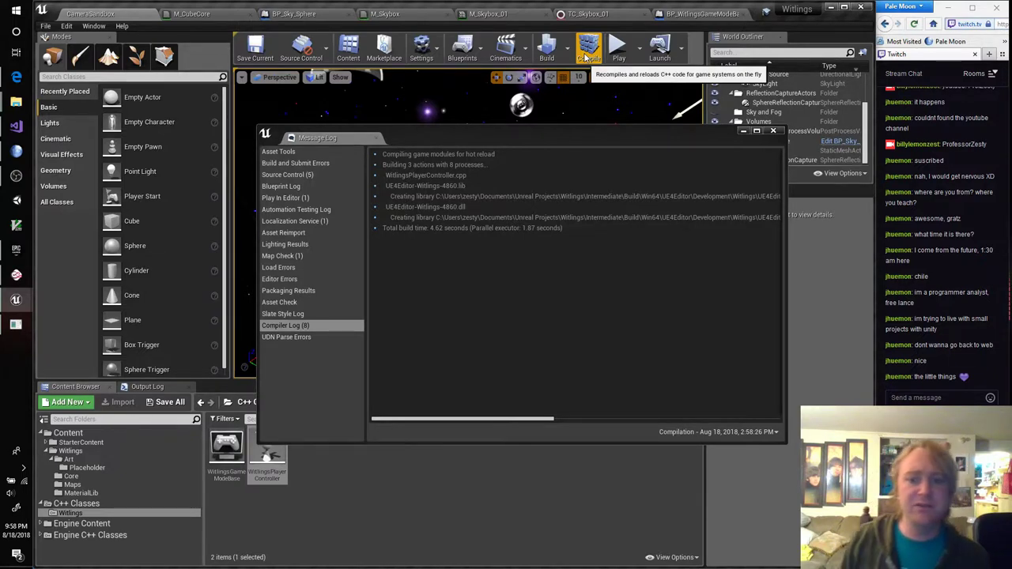
click(773, 132)
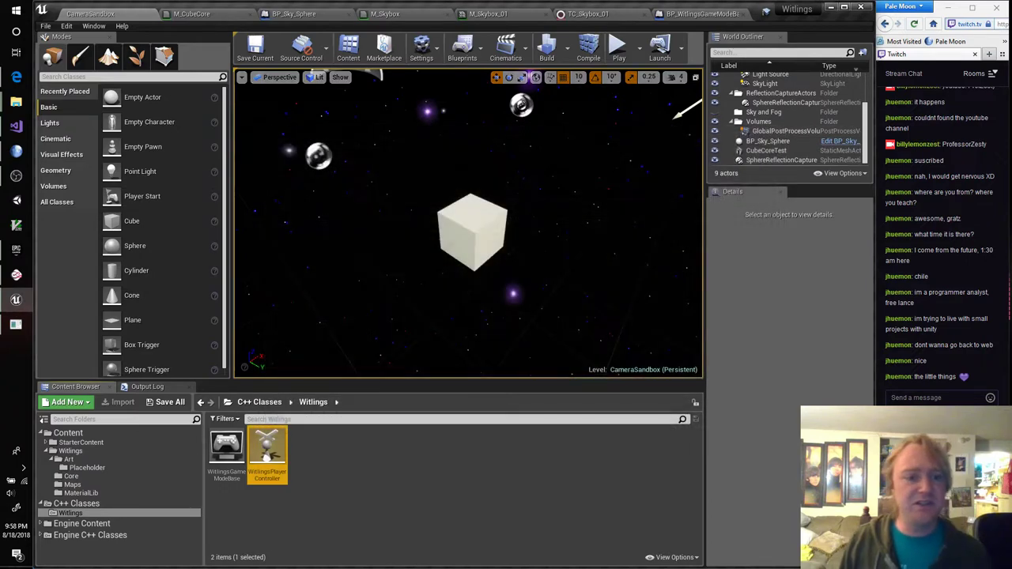
click(227, 449)
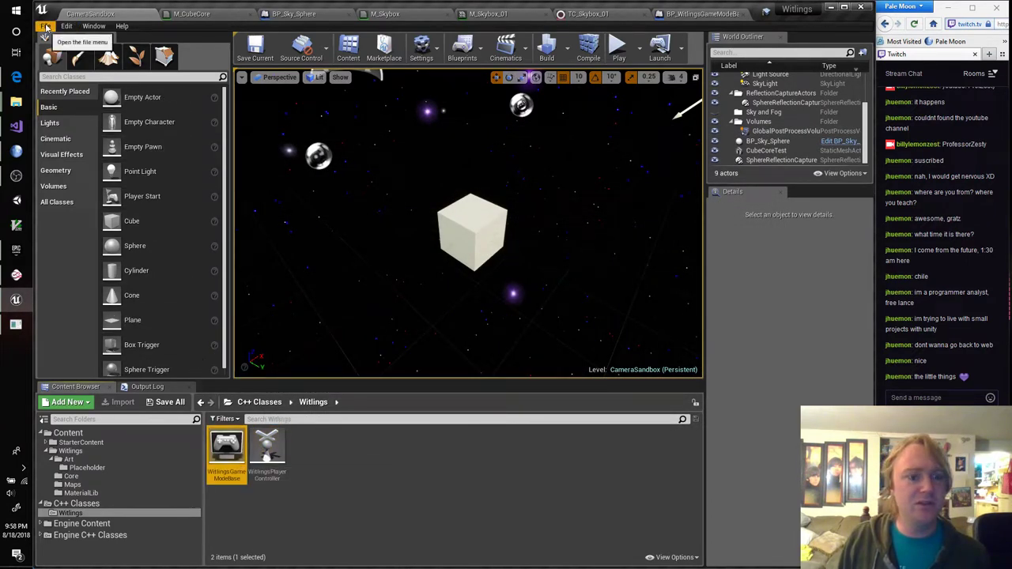
In Project Settings > Maps & Modes, set Default GameMode to BP_WitlingsGameModeBase
click(67, 27)
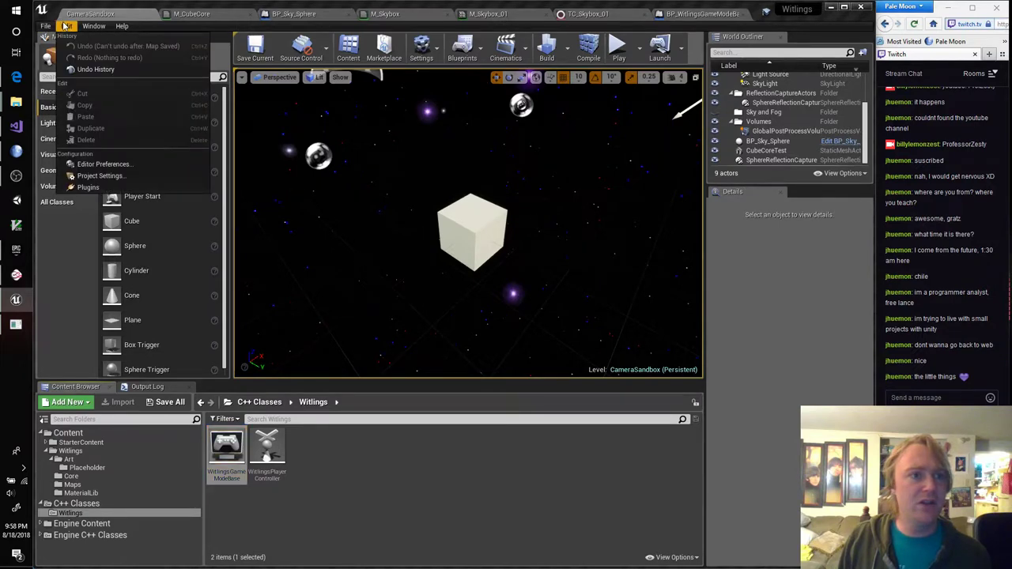
click(99, 176)
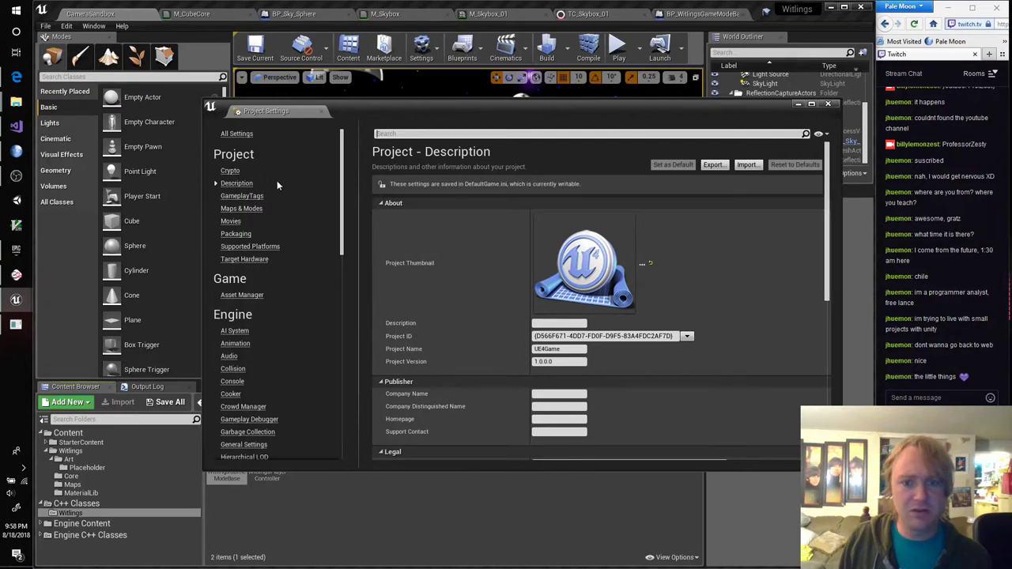
scroll(443, 277, down, 2)
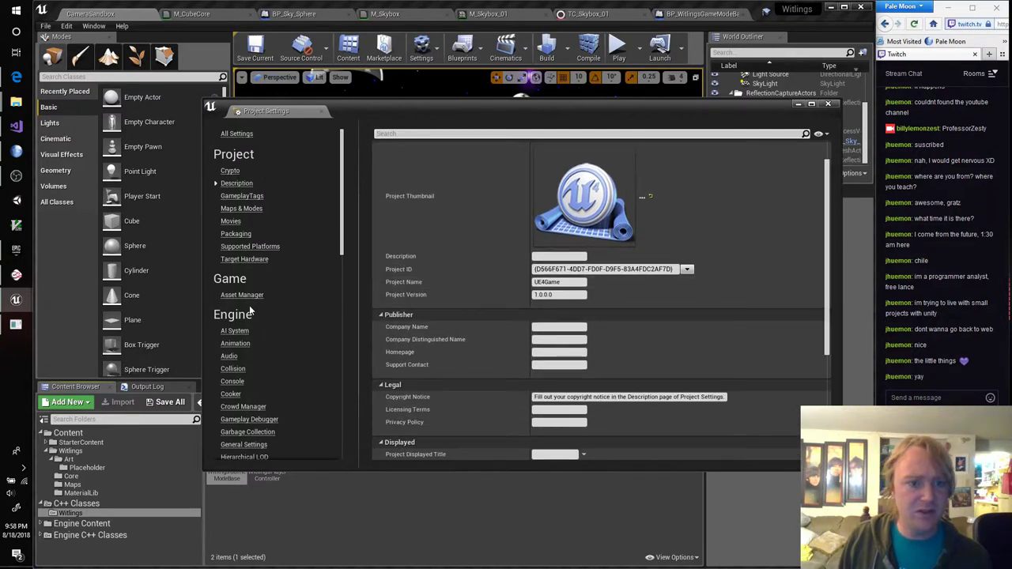
click(241, 208)
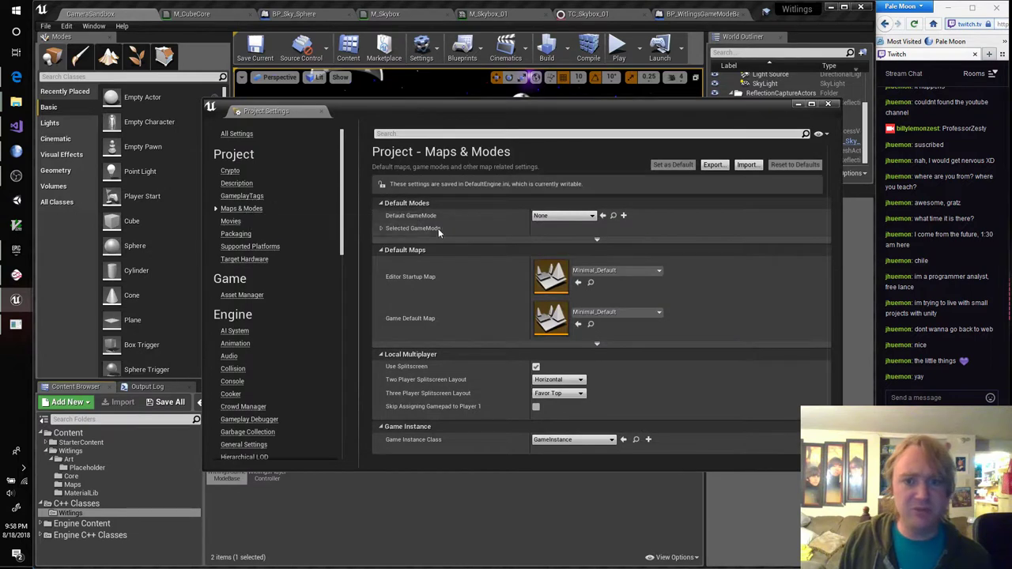
click(551, 217)
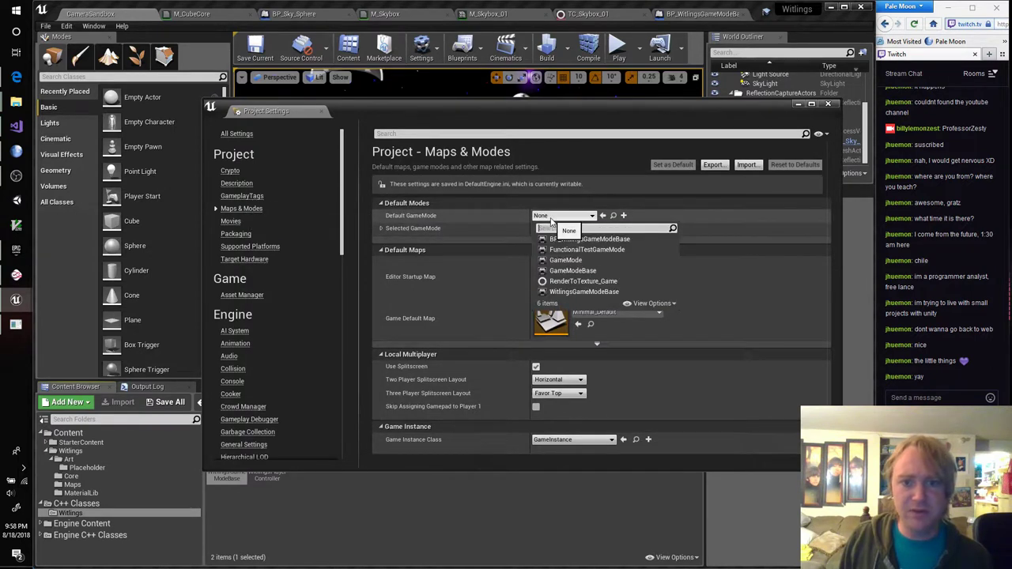
click(630, 240)
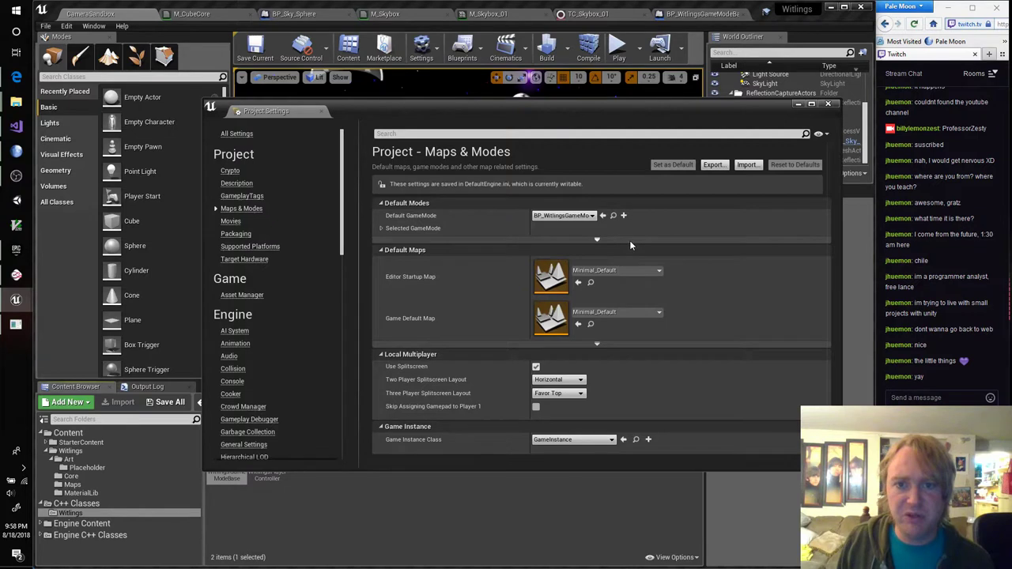
click(381, 228)
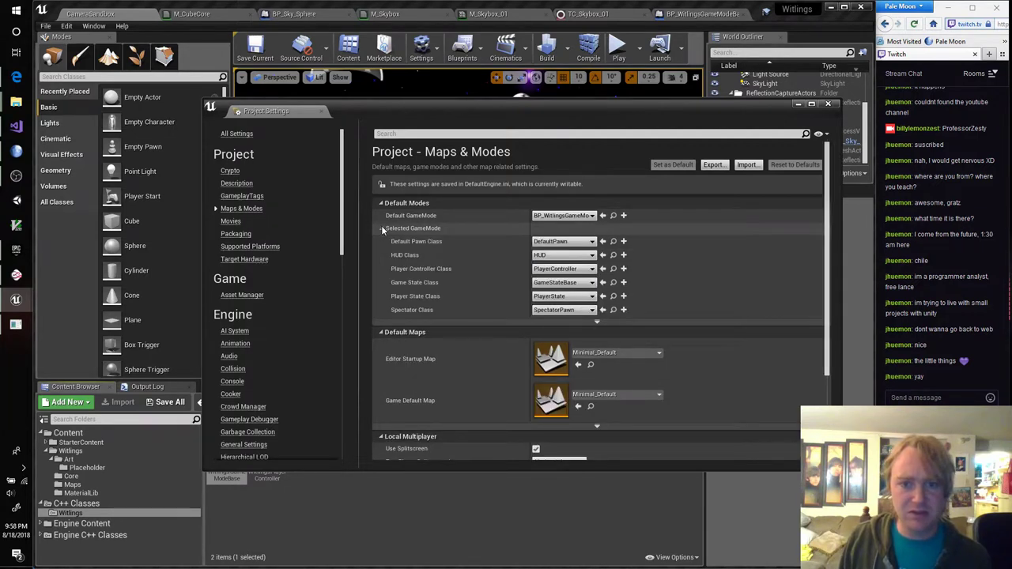
click(382, 229)
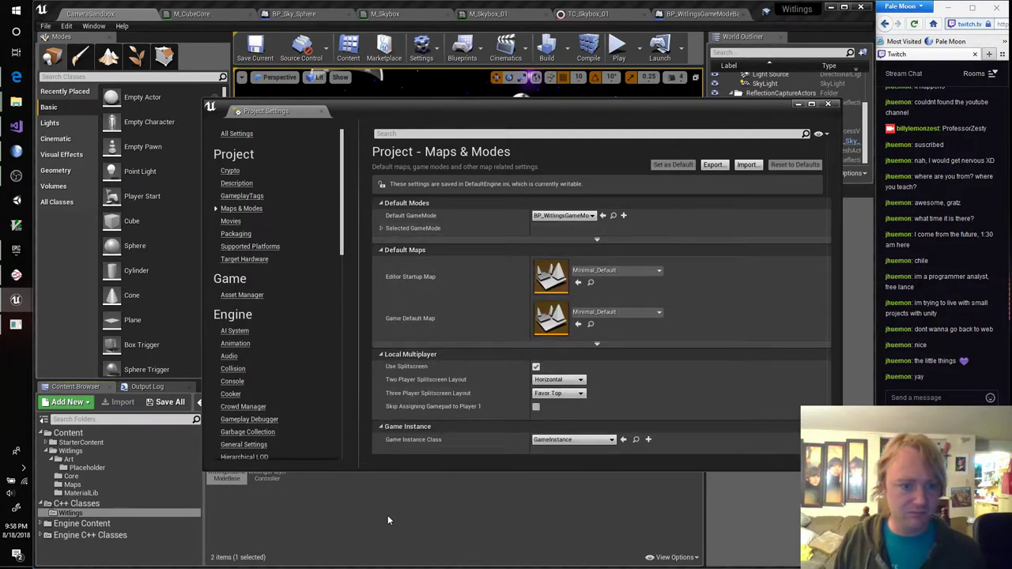
click(828, 104)
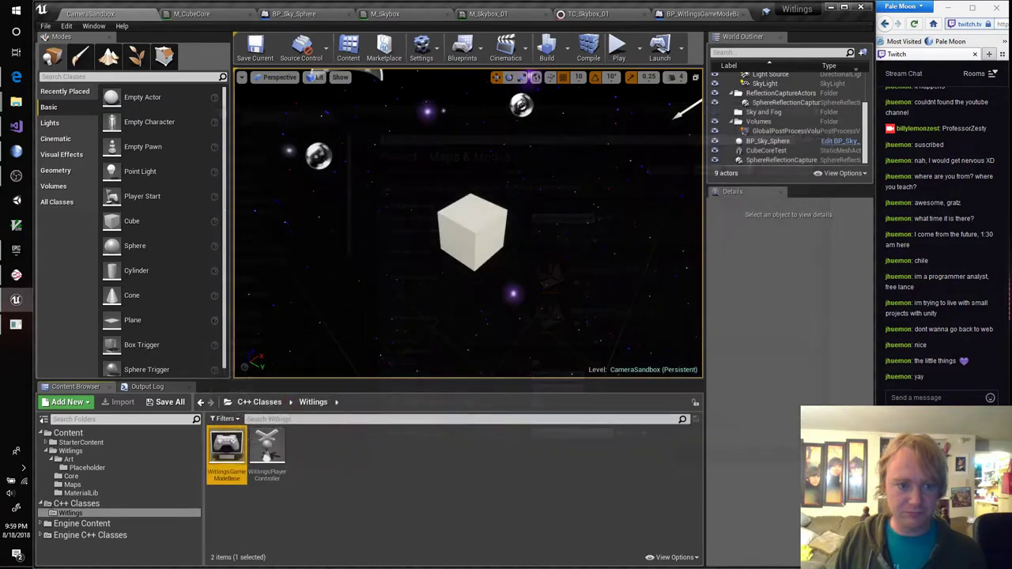
In BP_WitlingsGameModeBase from Content/Witlings/Core, choose WitlingsPlayerController as Player Controller Class and compile
click(72, 484)
click(70, 476)
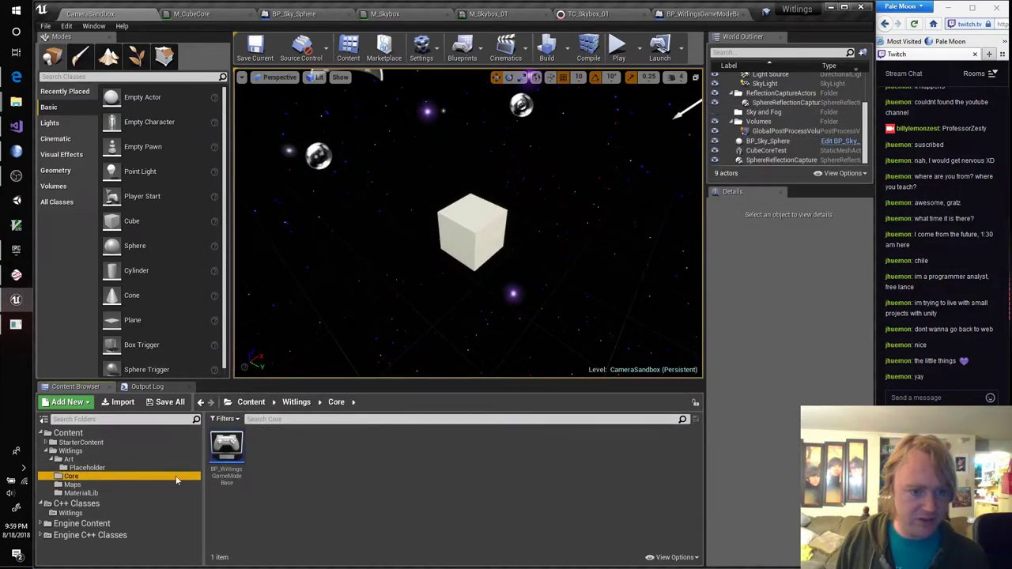
double_click(227, 453)
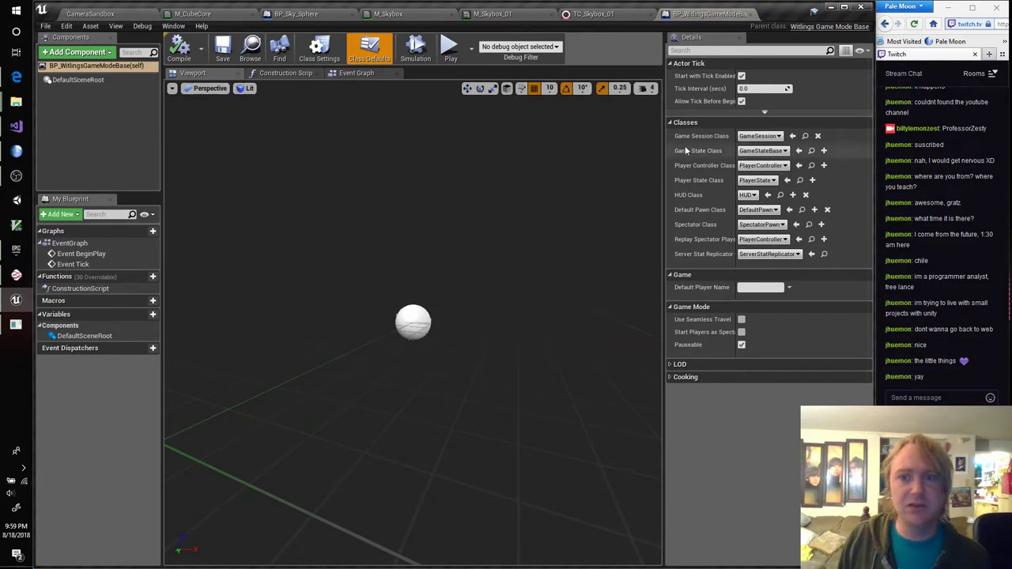
click(767, 166)
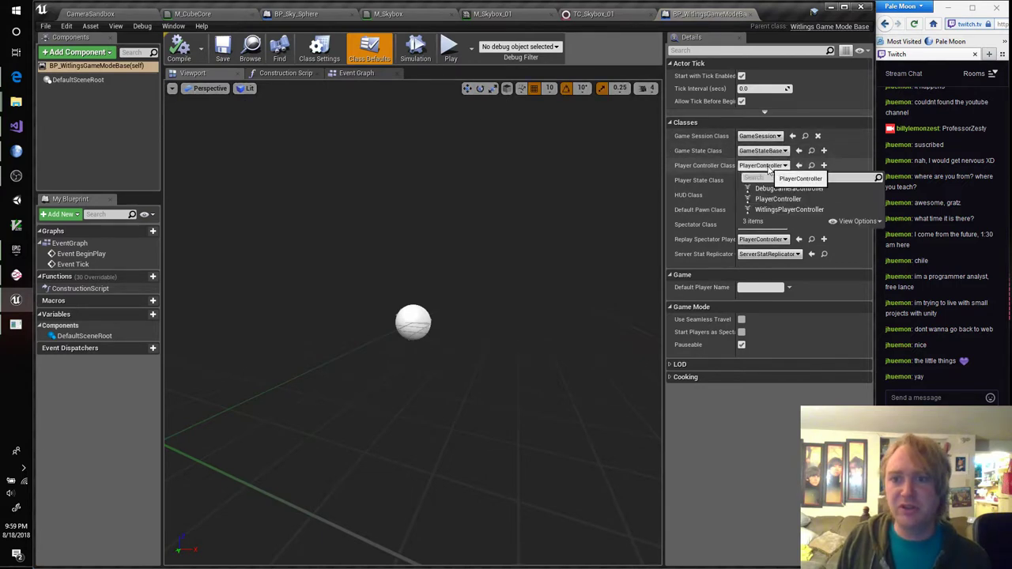
click(820, 211)
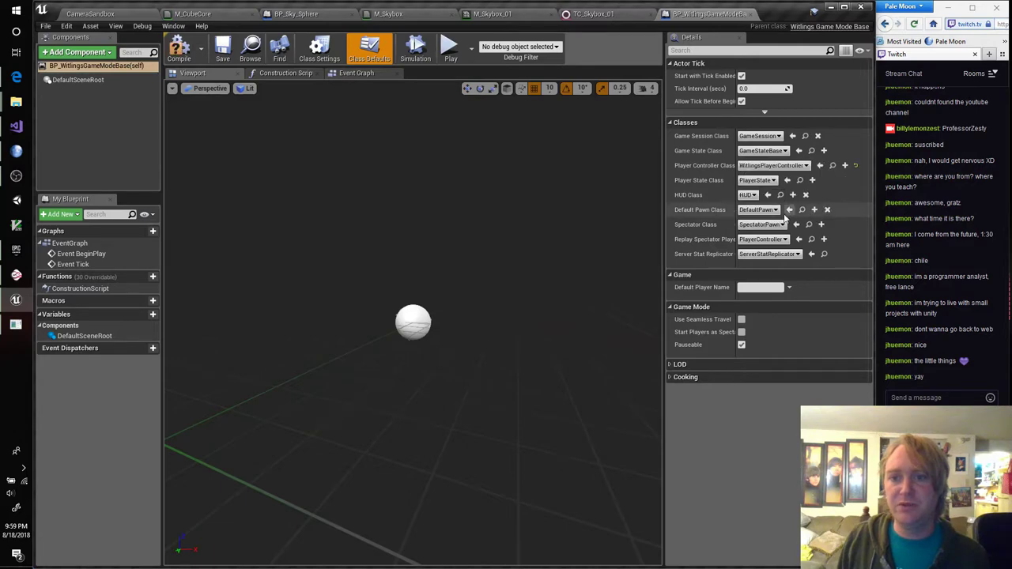
click(178, 52)
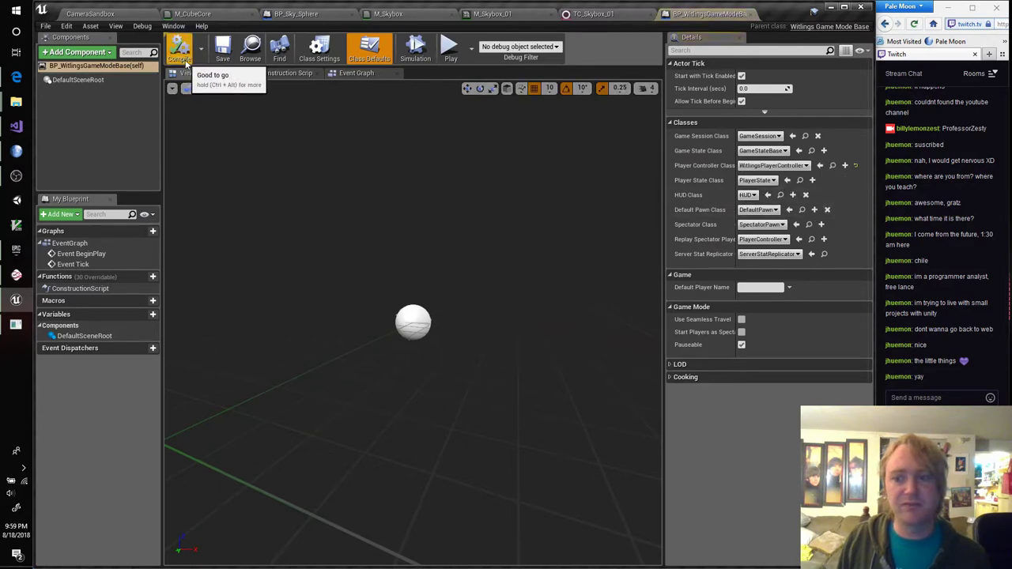
click(111, 14)
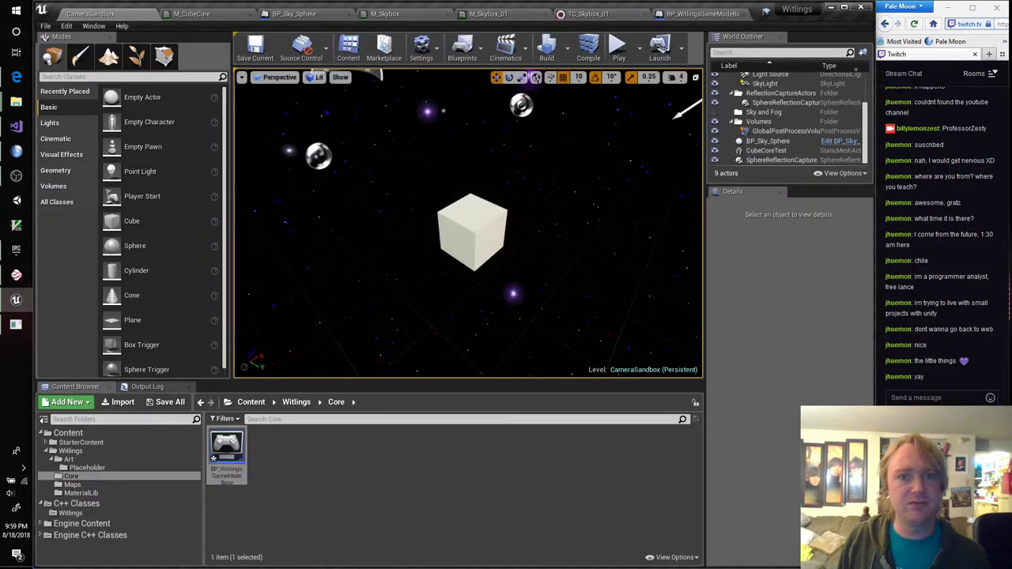
Clear the Output Log, play the level, filter the log by 'Wit', then stop playing
click(146, 386)
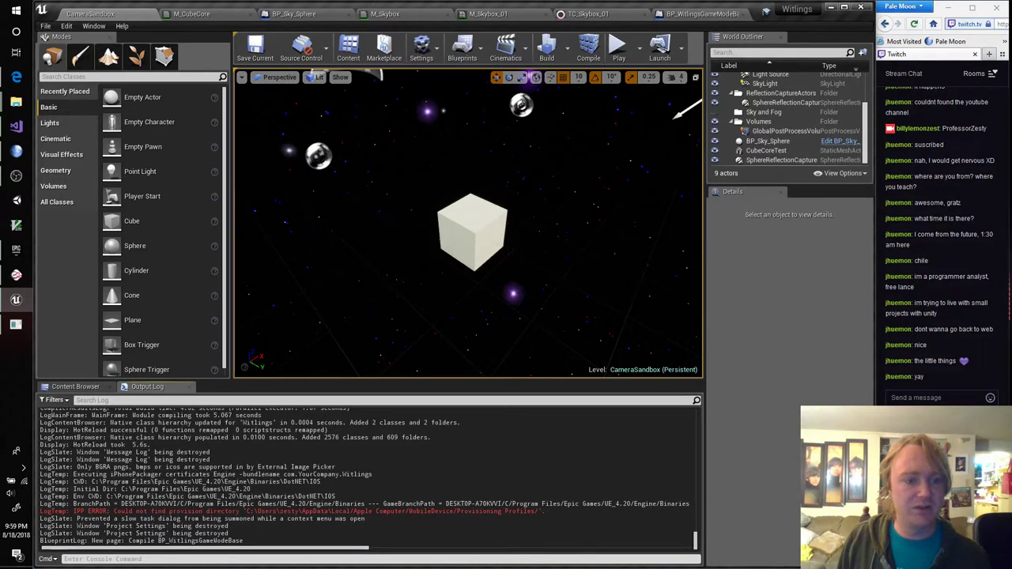
right_click(65, 431)
click(95, 442)
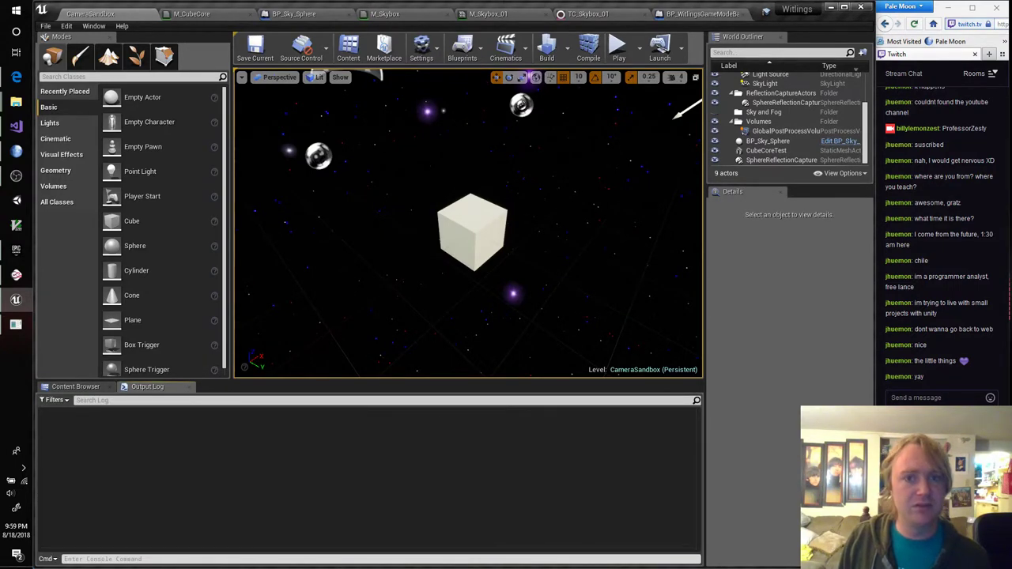
click(618, 48)
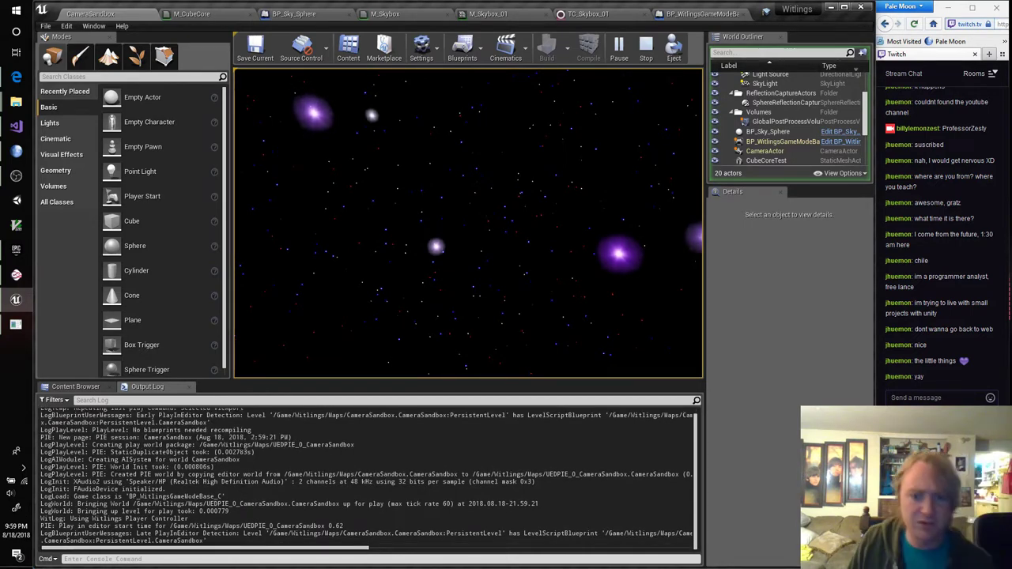
click(263, 401)
text(Wit)
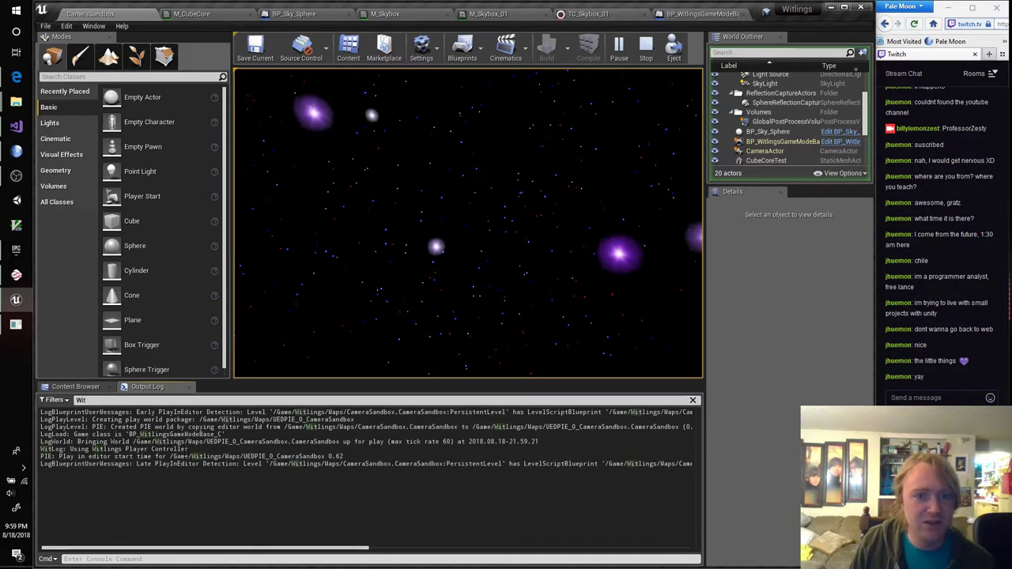
click(384, 263)
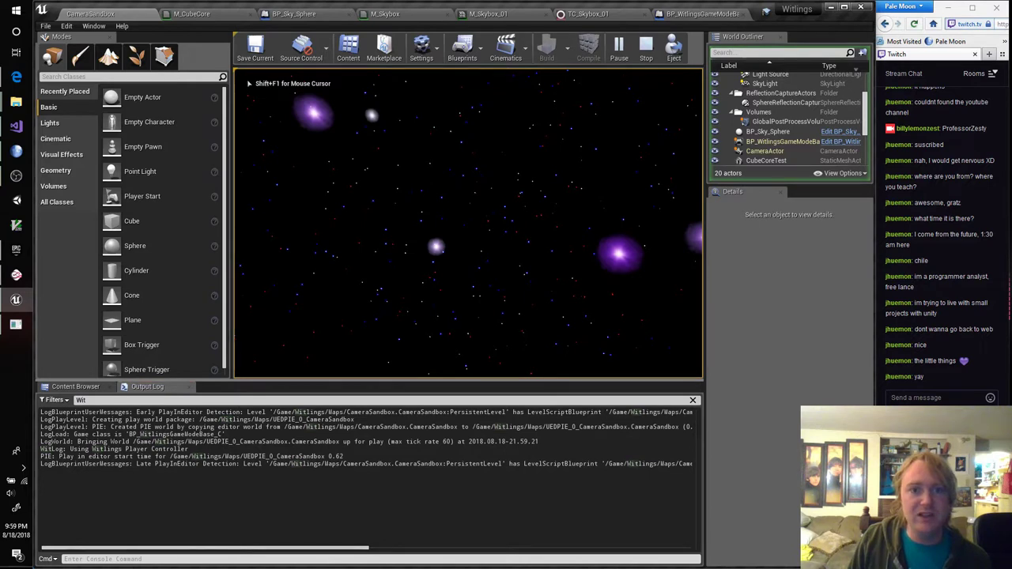
key(Escape)
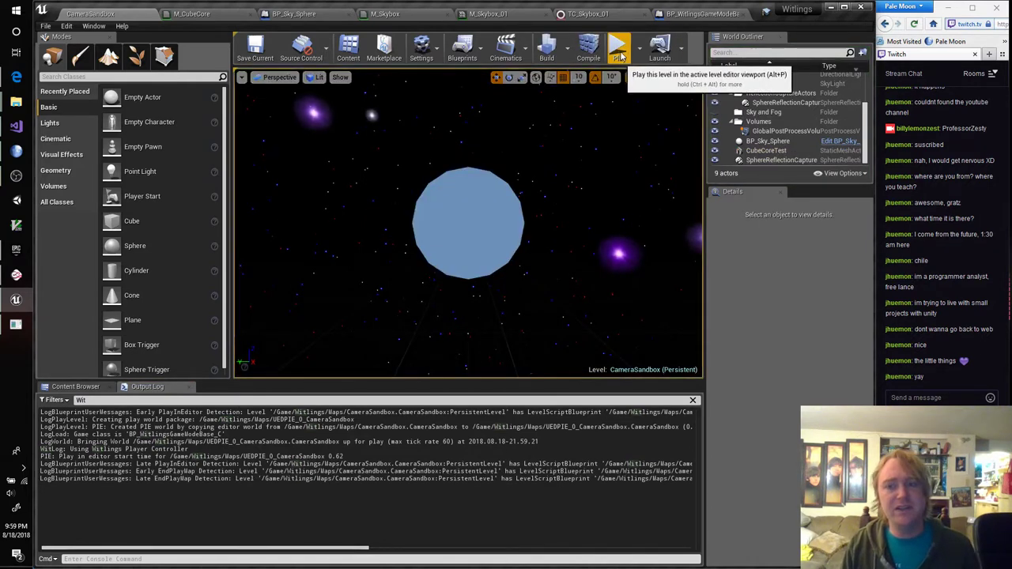
right_drag(466, 222, 481, 215)
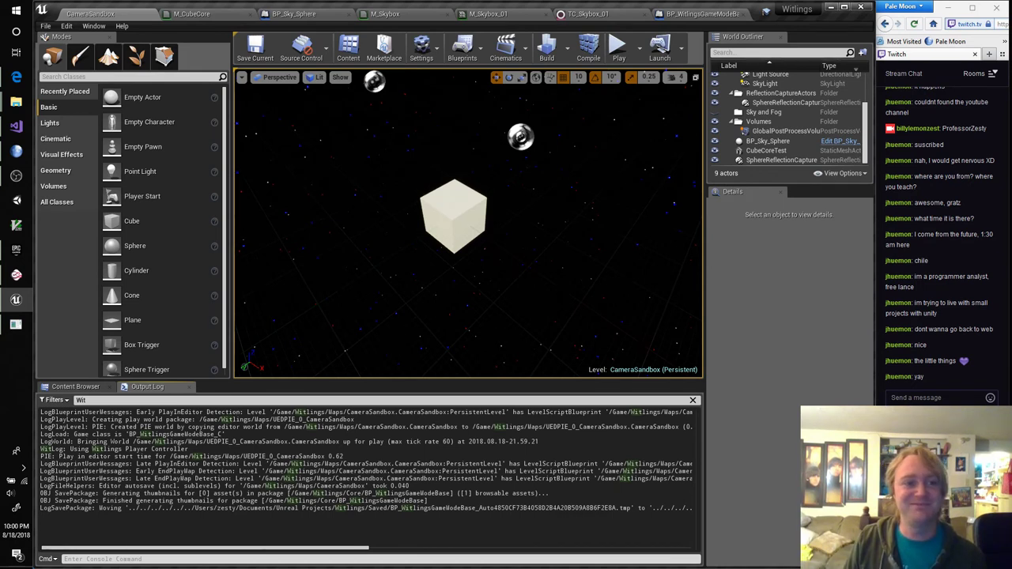
mouse_move(18, 177)
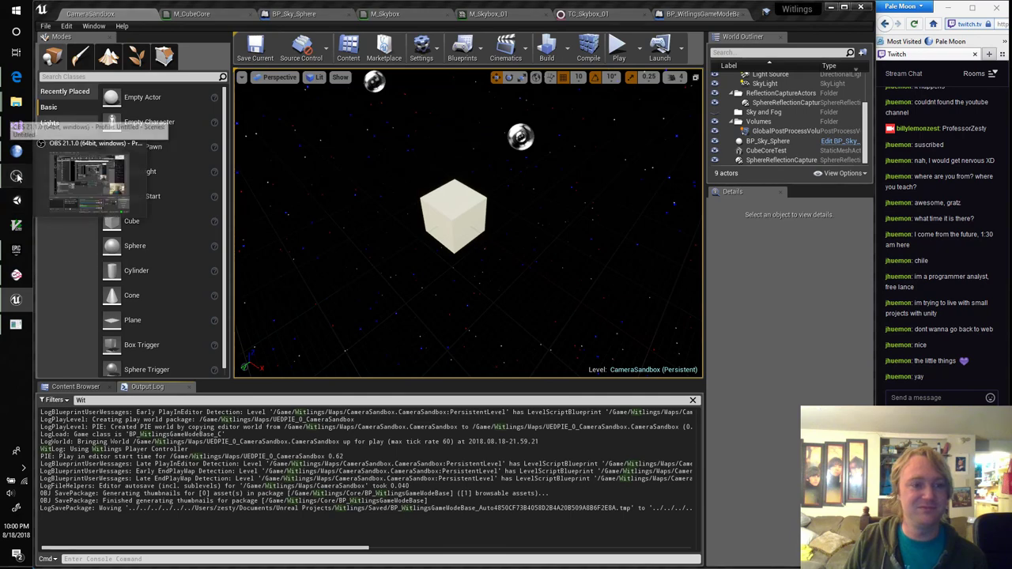